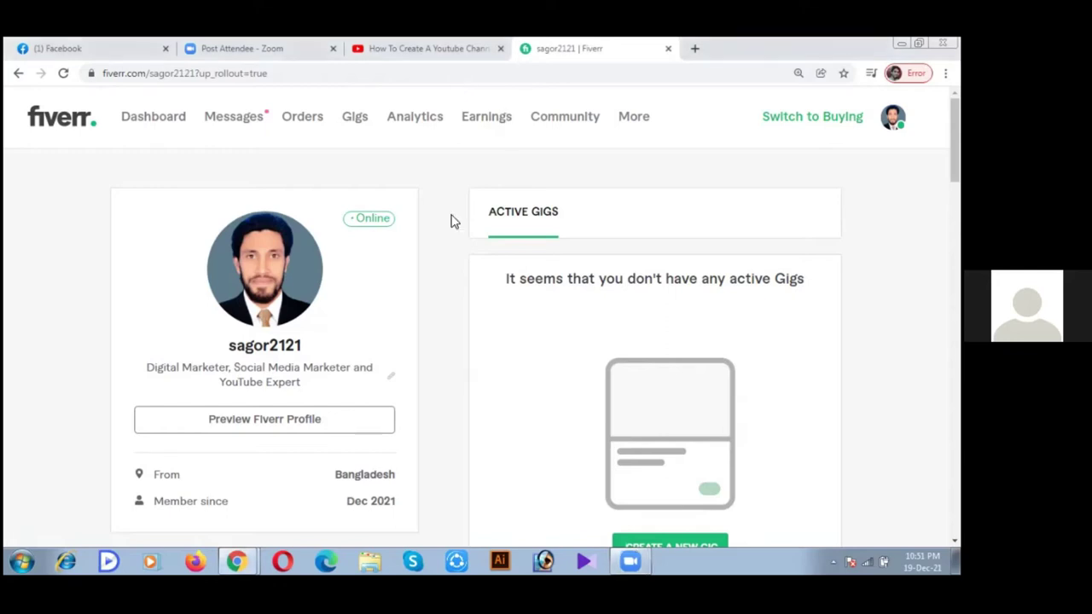
Remove the Adobe Illustrator and Adobe Photoshop skills from the seller profile.
left_click_drag(446, 200, 451, 201)
scroll(451, 200, "down", 3)
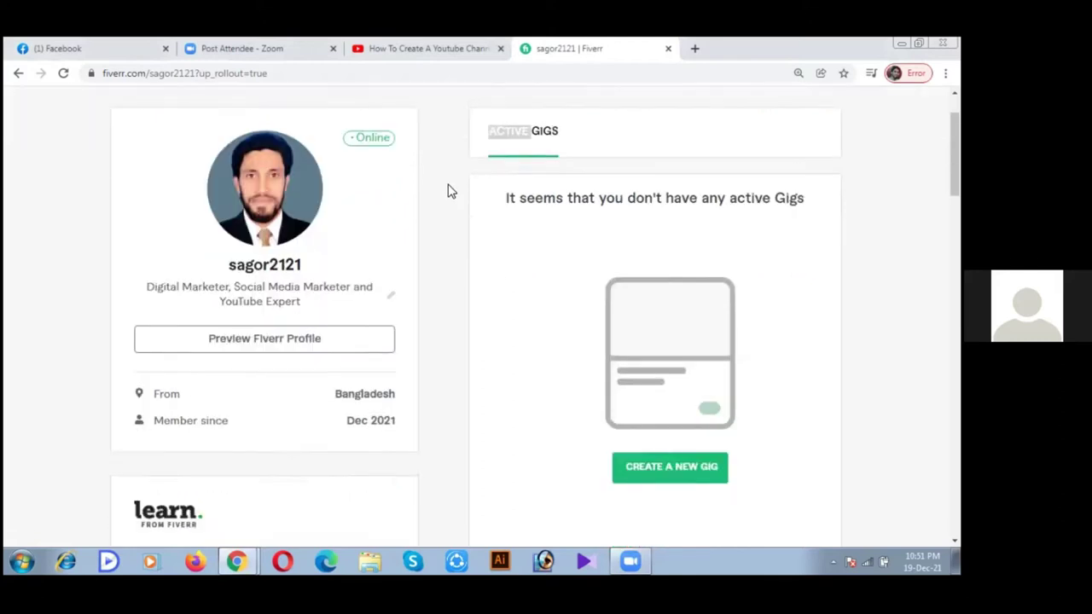
scroll(418, 223, "down", 4)
scroll(418, 223, "down", 1)
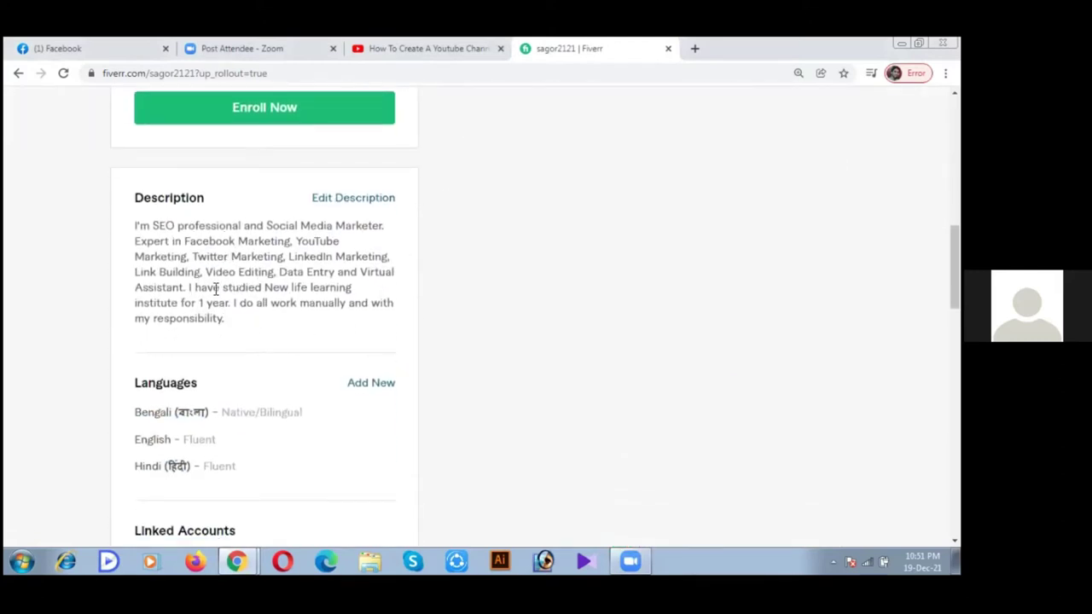
scroll(231, 286, "down", 4)
scroll(231, 294, "down", 5)
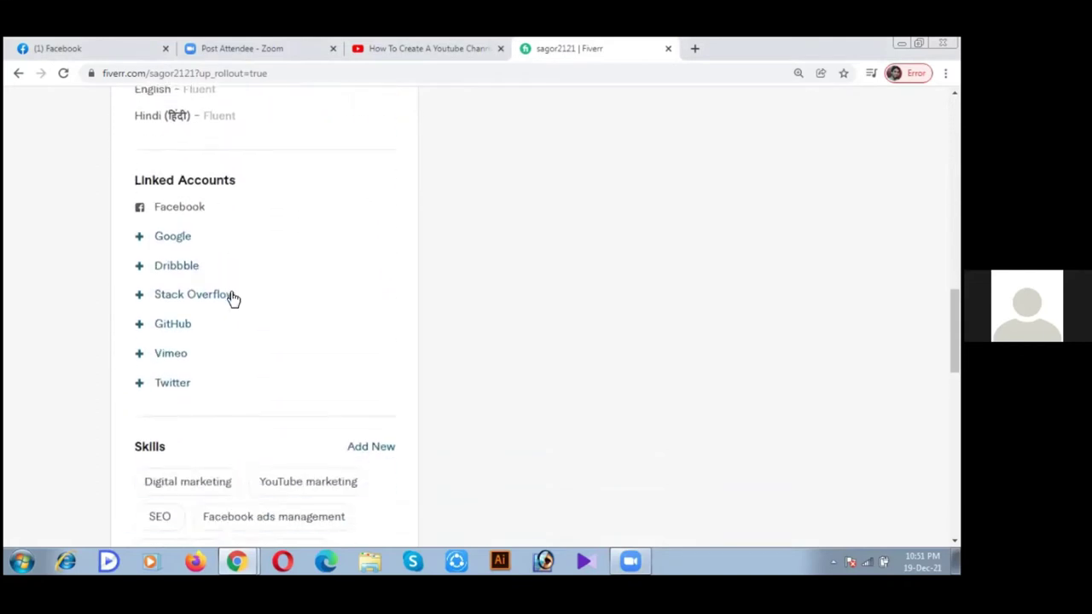
mouse_move(175, 211)
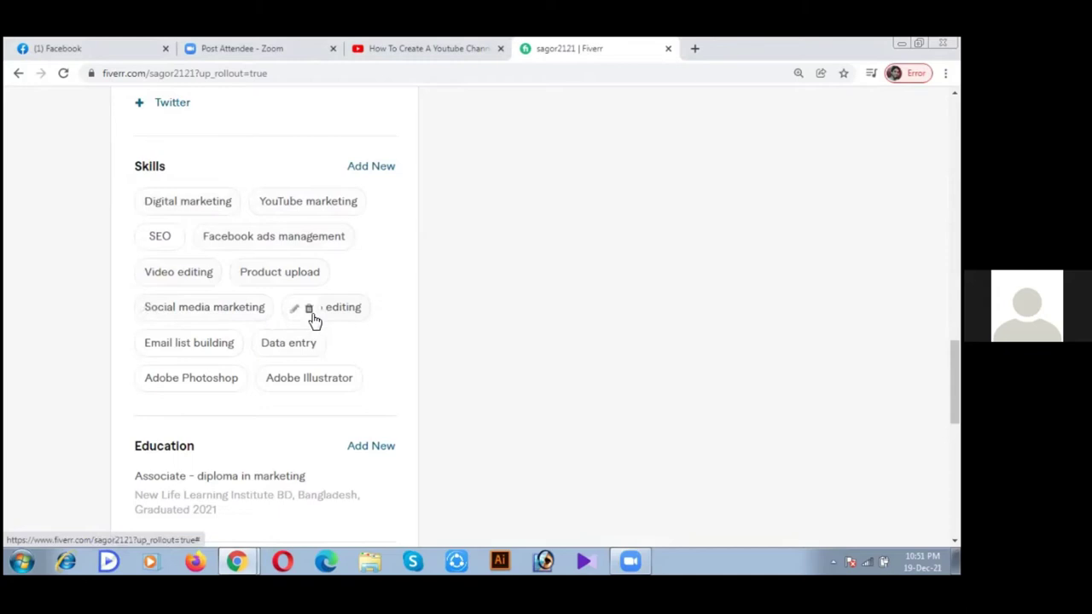
scroll(331, 346, "up", 2)
scroll(316, 446, "down", 3)
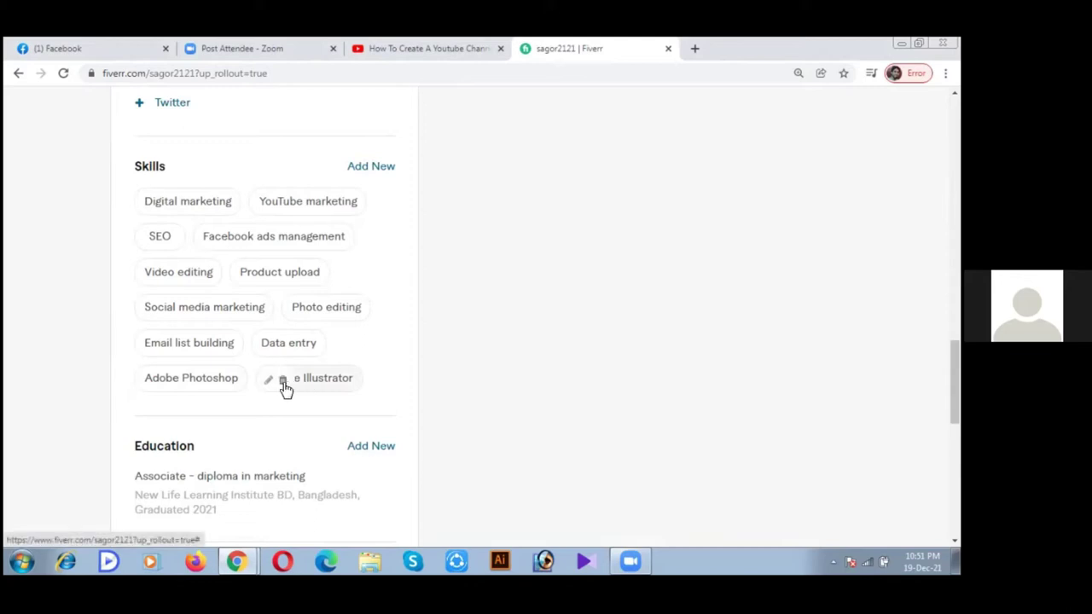
left_click(283, 382)
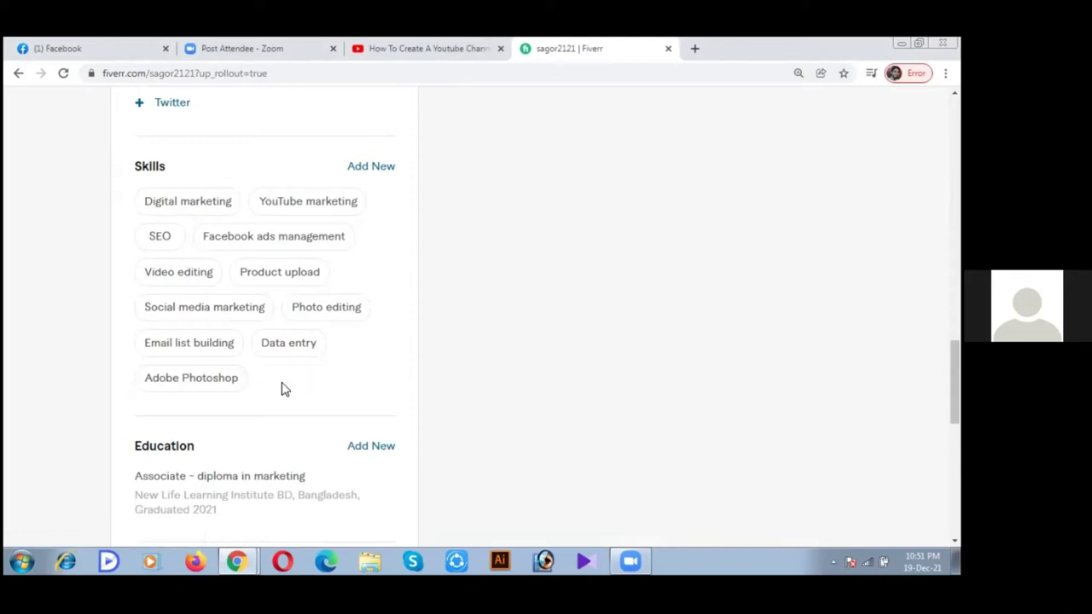
left_click(165, 383)
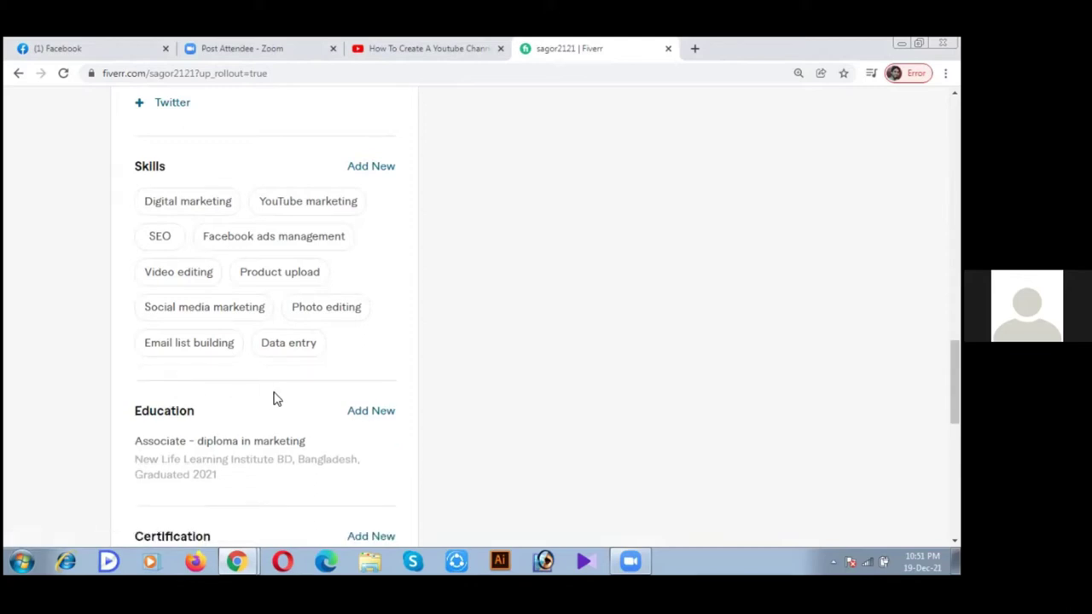
Check the profile's message notifications and start creating a new gig.
scroll(419, 209, "up", 10)
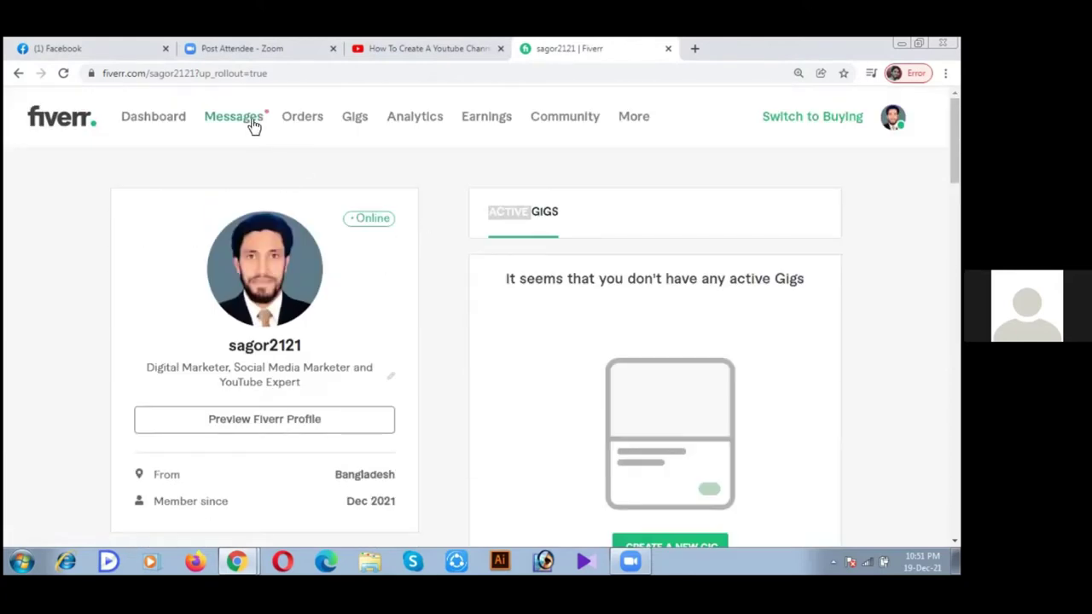
mouse_move(253, 126)
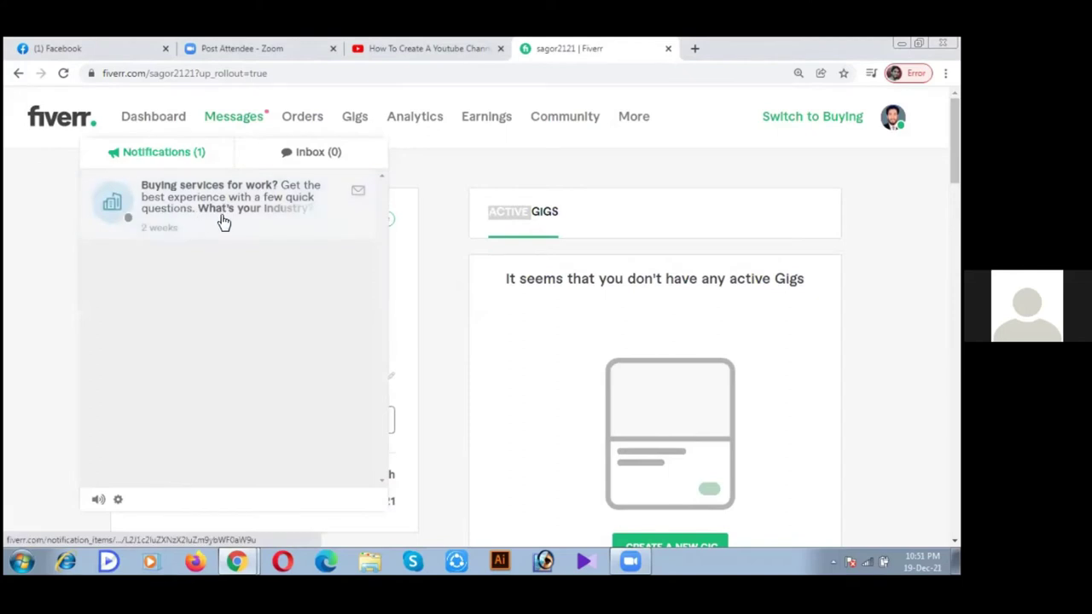
scroll(768, 212, "down", 2)
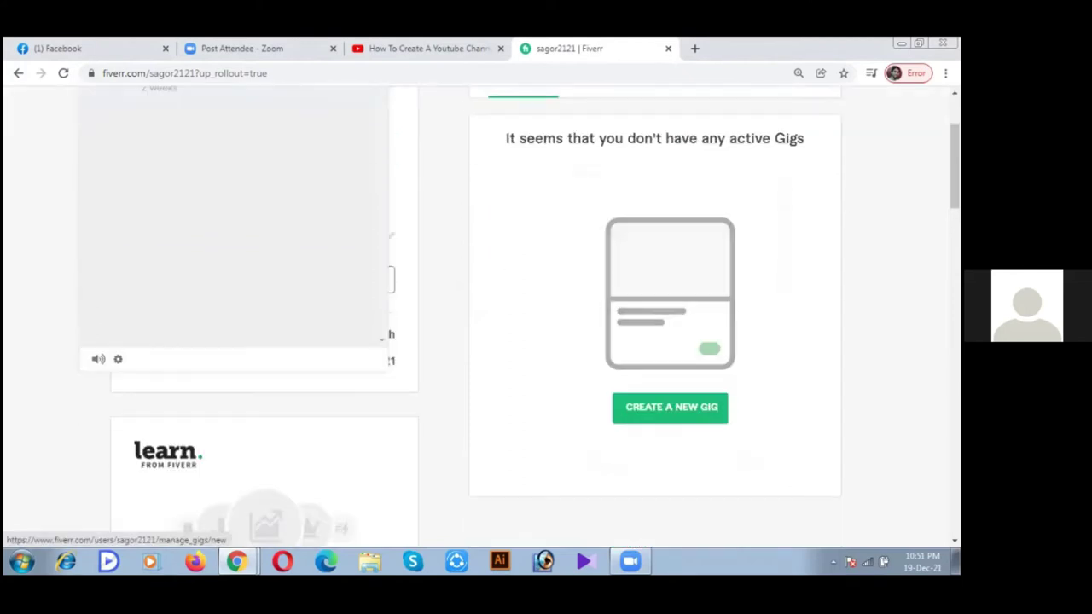
scroll(597, 187, "up", 2)
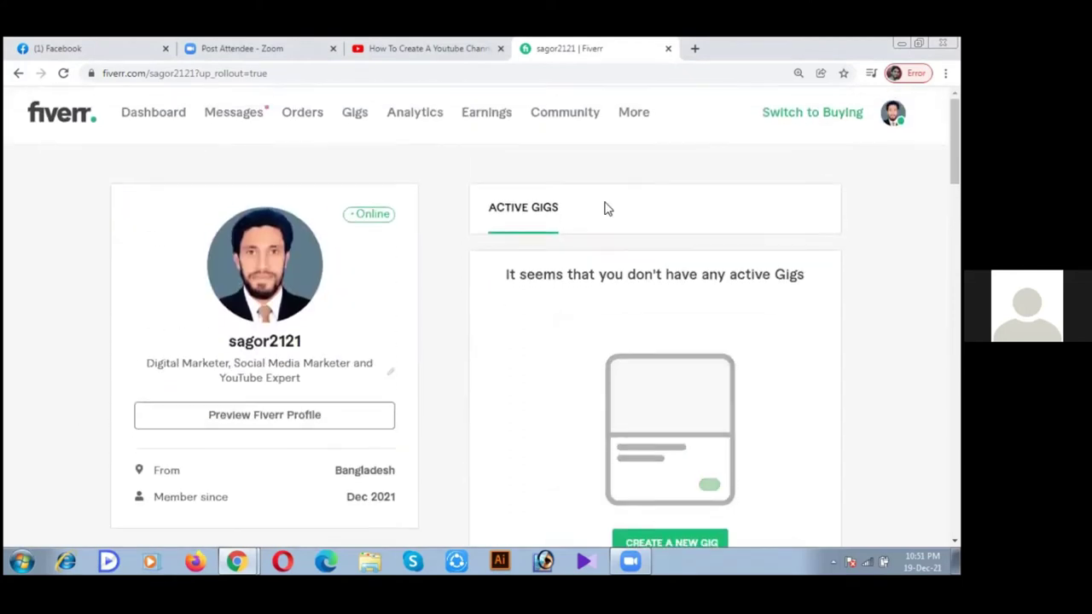
scroll(614, 209, "down", 3)
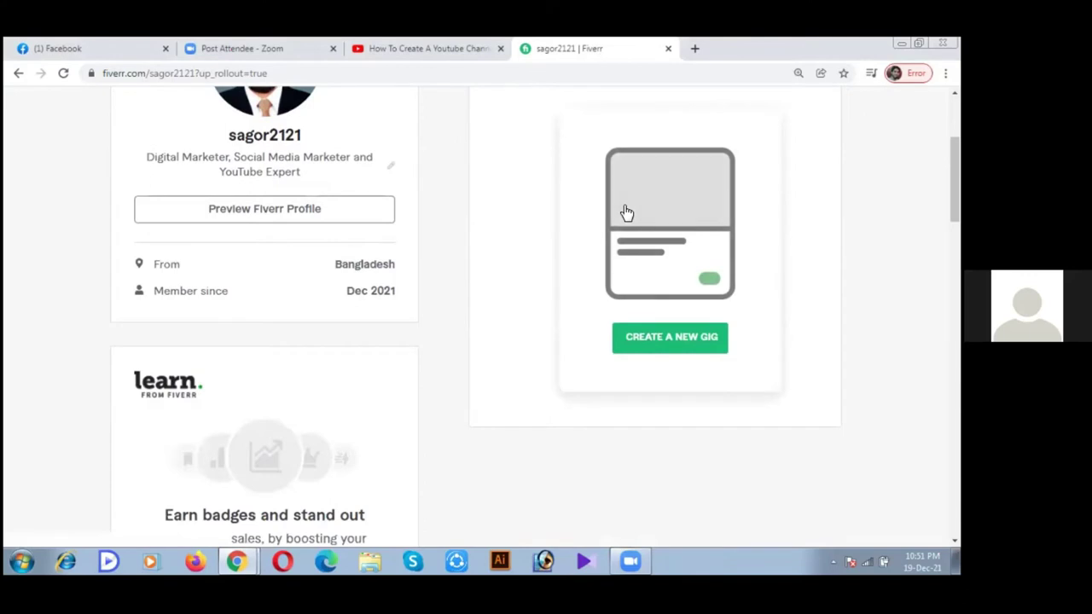
left_click(647, 343)
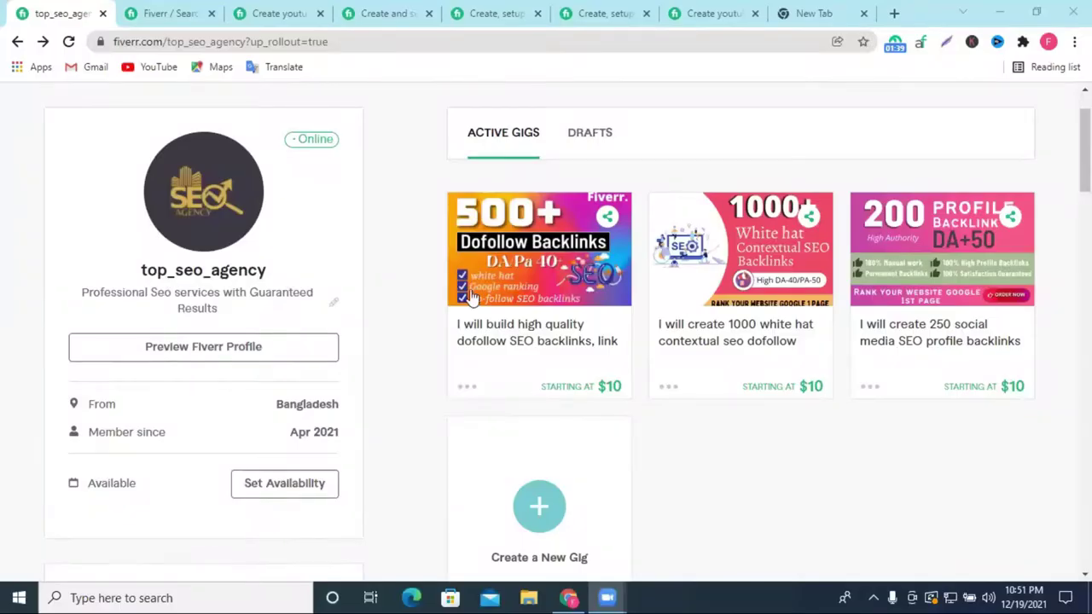
Start a new gig from the SEO agency profile and highlight the Gig Title label in the Overview form.
scroll(523, 256, "down", 2)
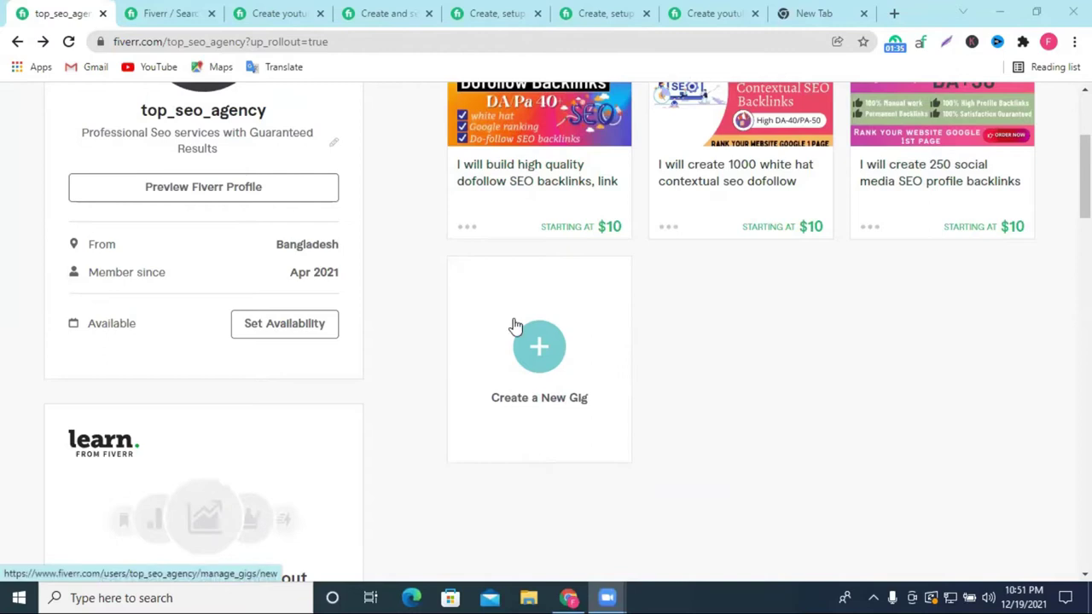
left_click(555, 312)
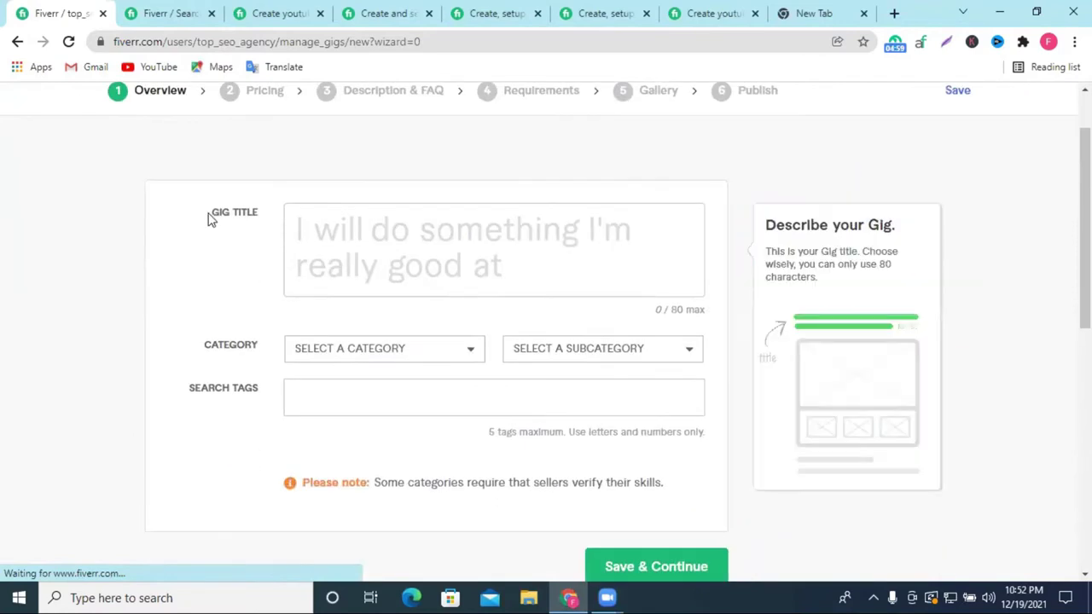
left_click_drag(210, 219, 276, 214)
Examine the competing gig title "I will create youtube channel with logo, banner, intro, outro, SEO" alongside the search results and the new gig form.
left_click(290, 9)
scroll(411, 176, "up", 1)
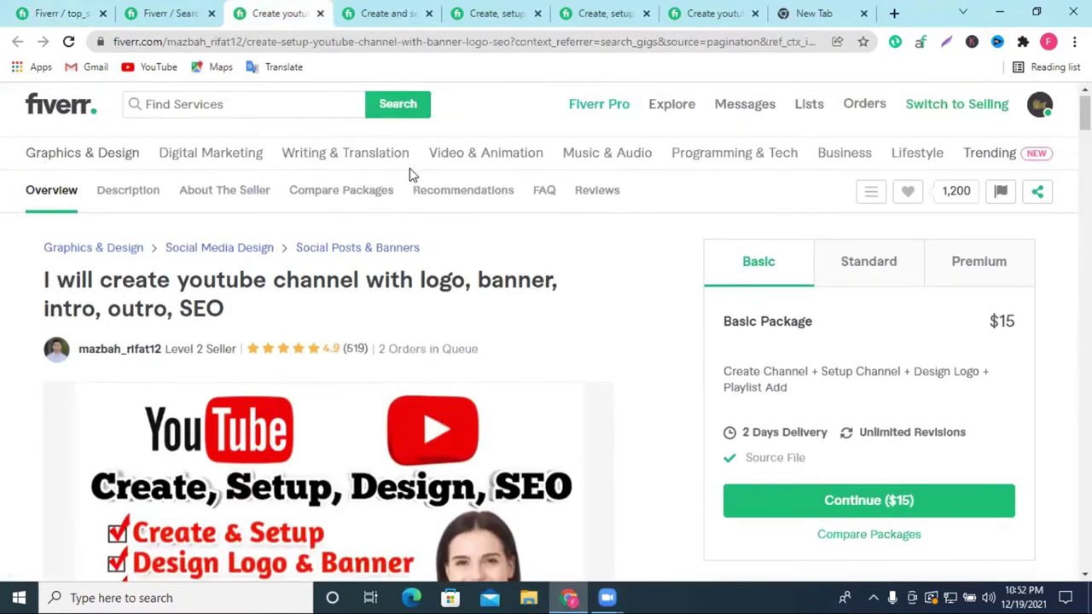
left_click_drag(46, 289, 260, 315)
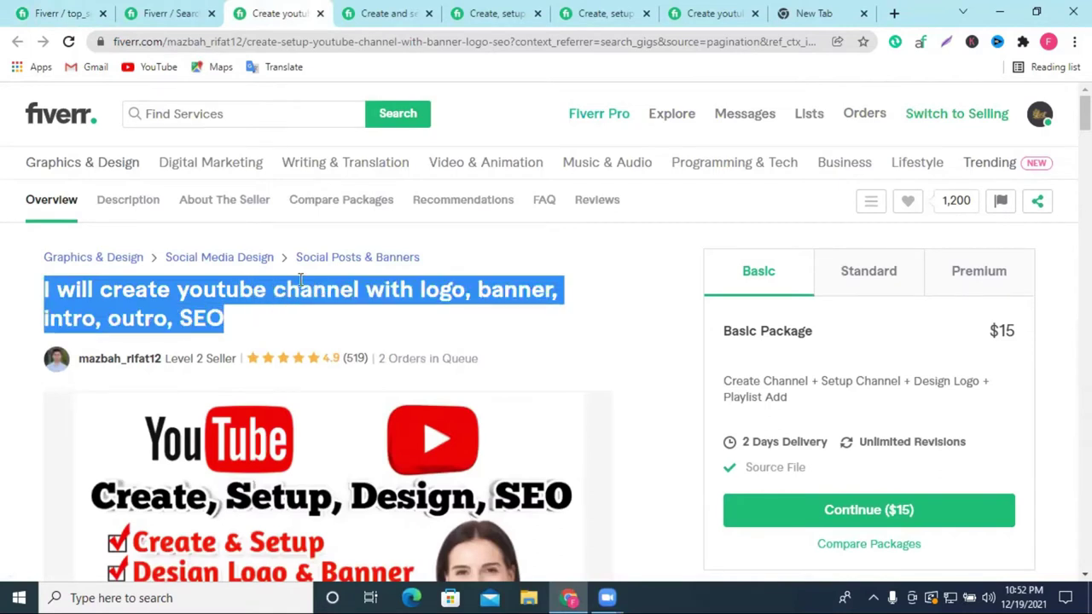
left_click(171, 13)
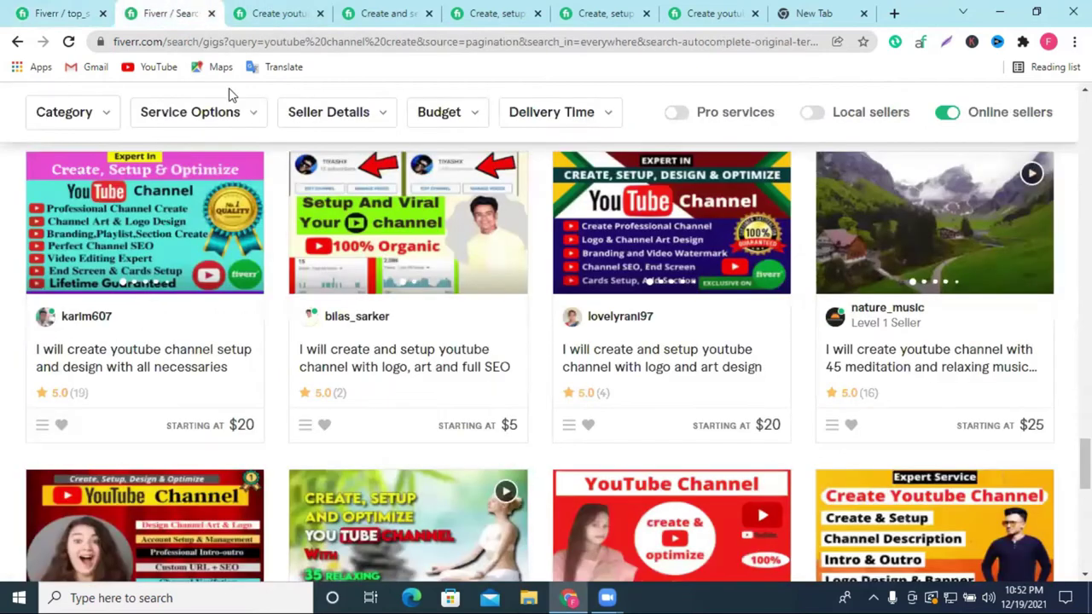
left_click(53, 12)
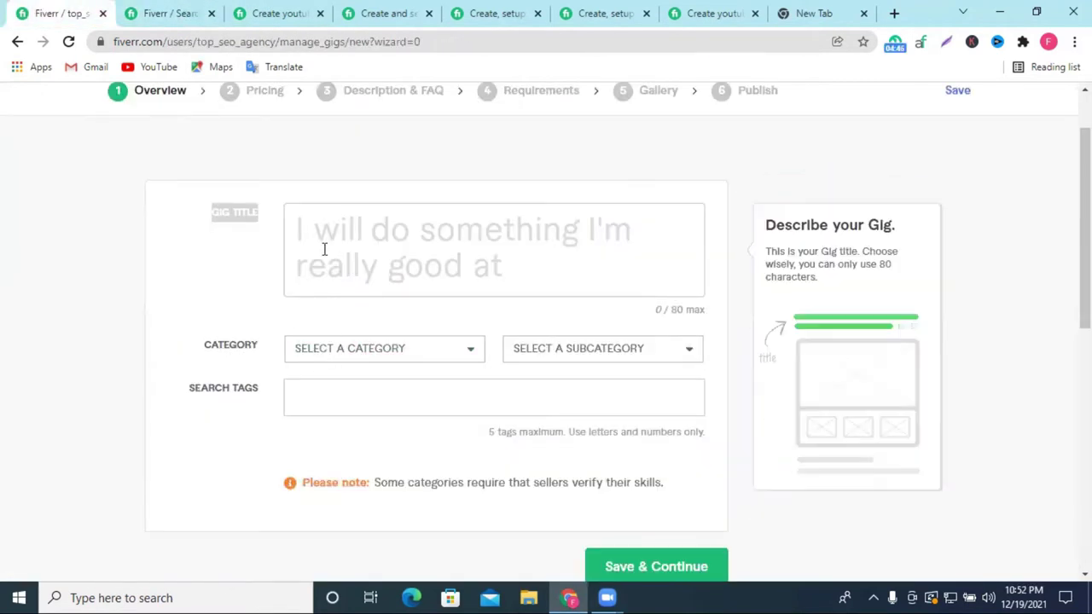
left_click(280, 13)
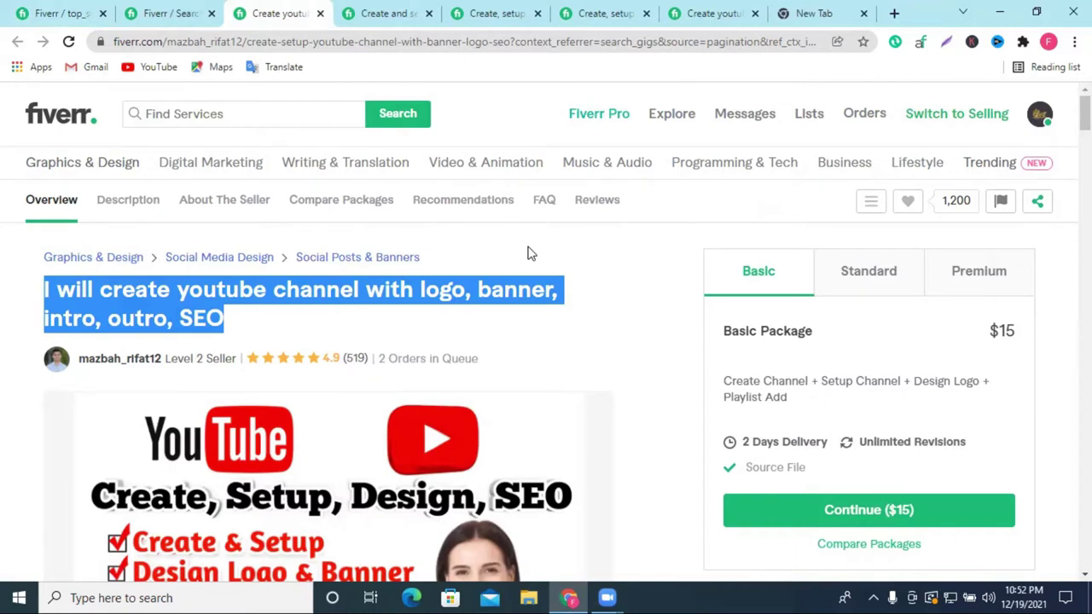
From another YouTube channel gig's page, open the agency's own profile in a new tab and close the blank tab.
left_click(710, 13)
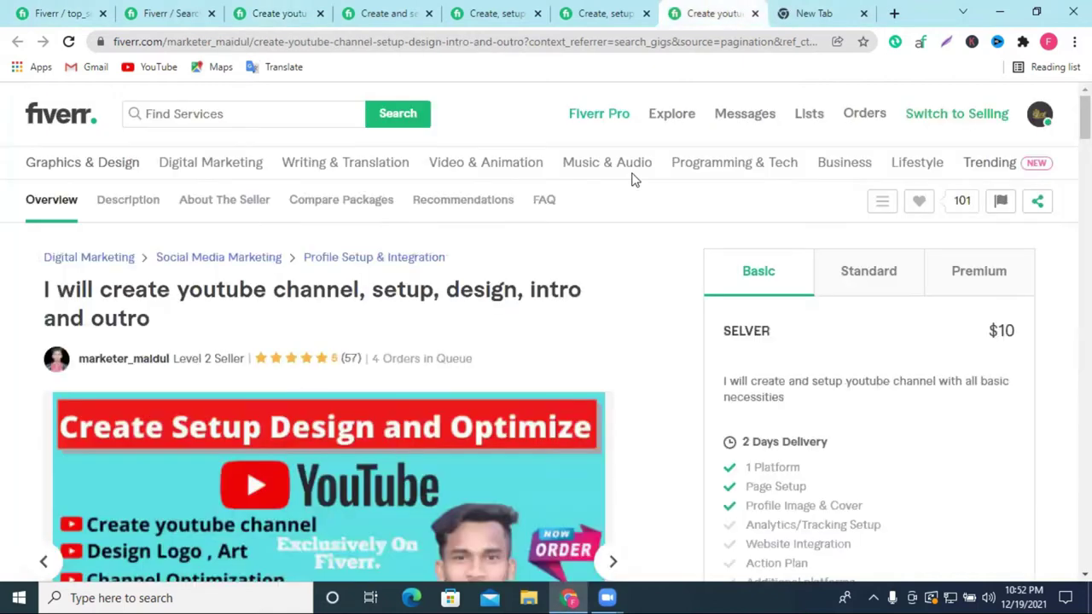
left_click(1034, 120)
right_click(918, 162)
left_click(938, 169)
left_click(742, 13)
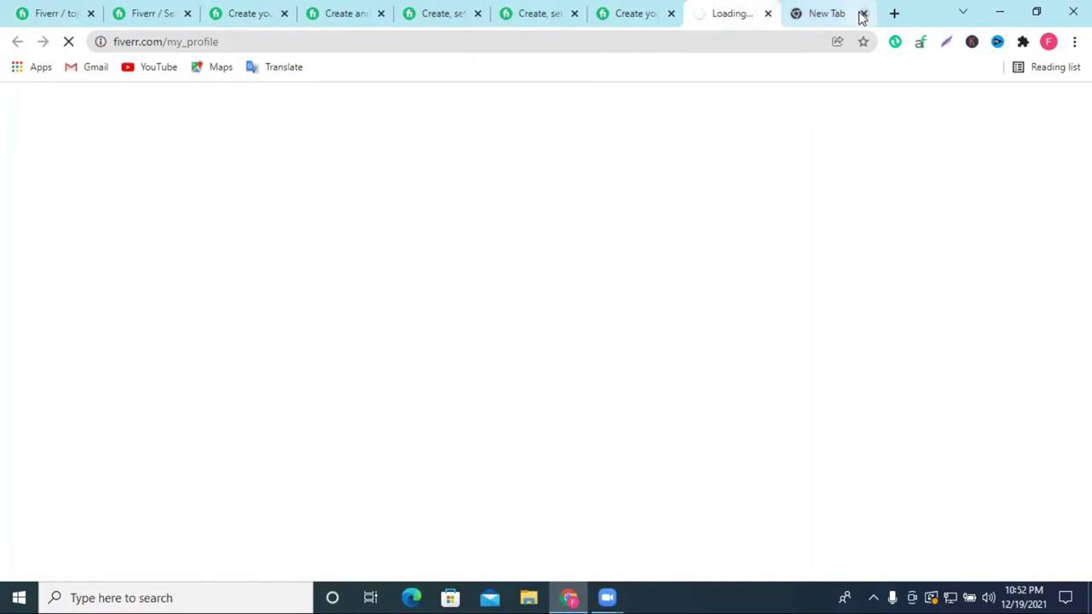
left_click(863, 13)
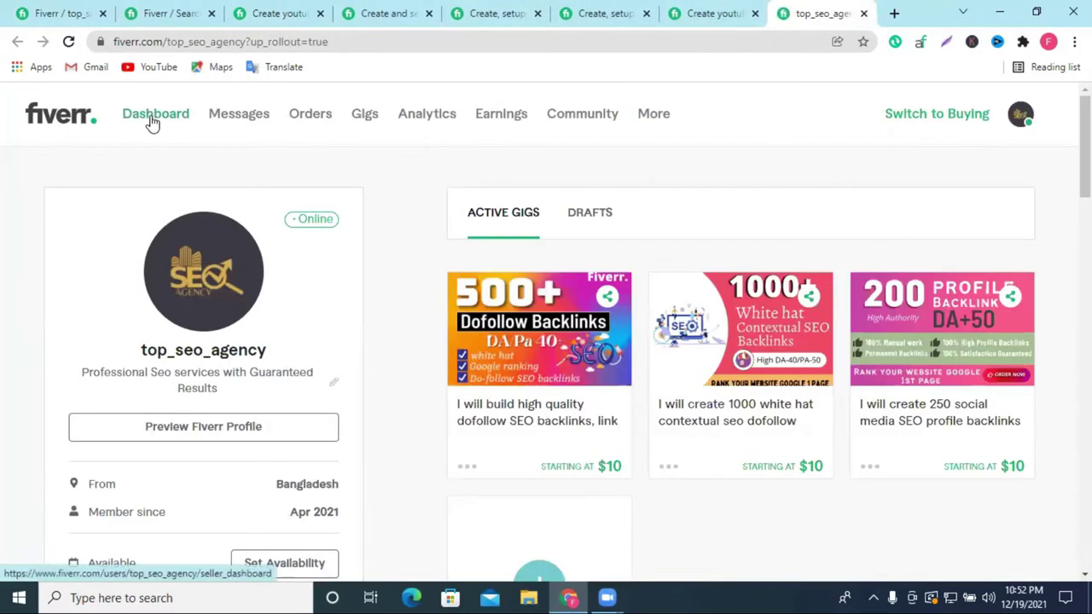
Open the seller dashboard and review its performance rates and active orders.
left_click(152, 121)
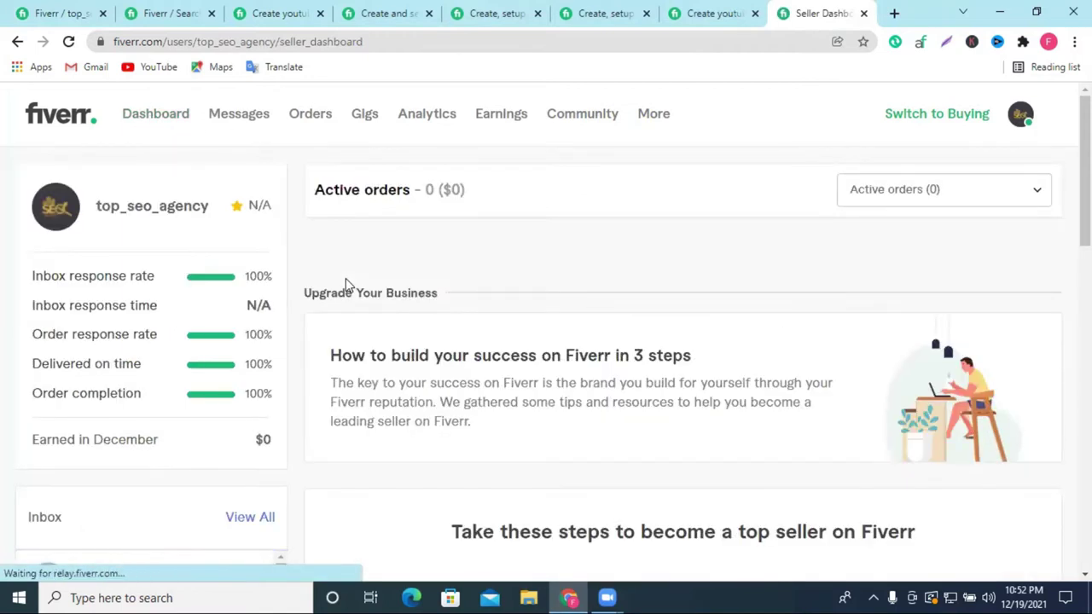
scroll(487, 292, "down", 2)
scroll(491, 291, "up", 2)
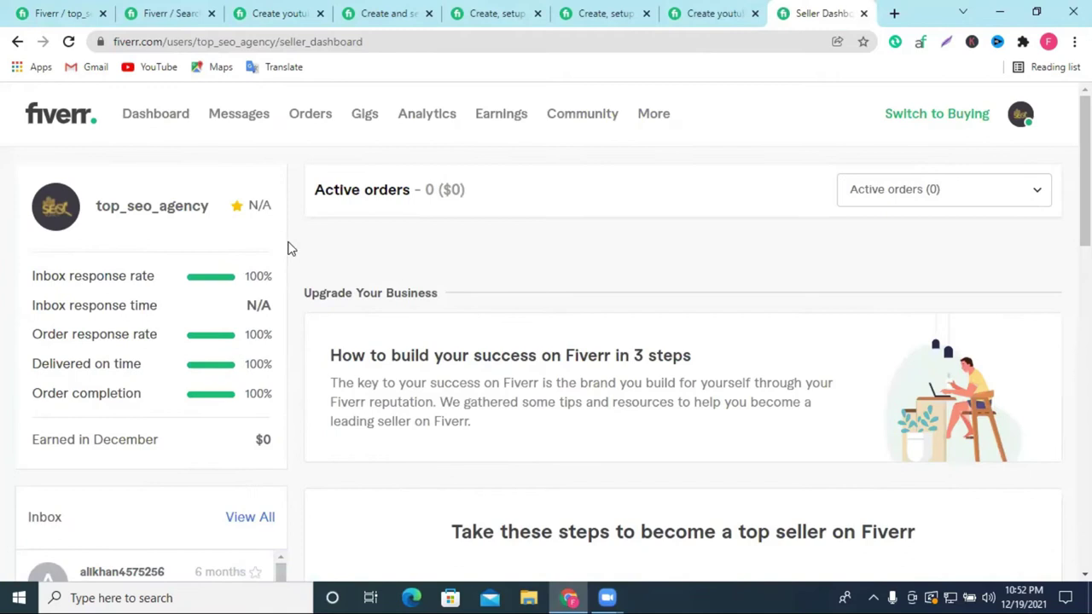
Switch the account to buying mode and open the form for posting a new buyer request.
left_click(929, 117)
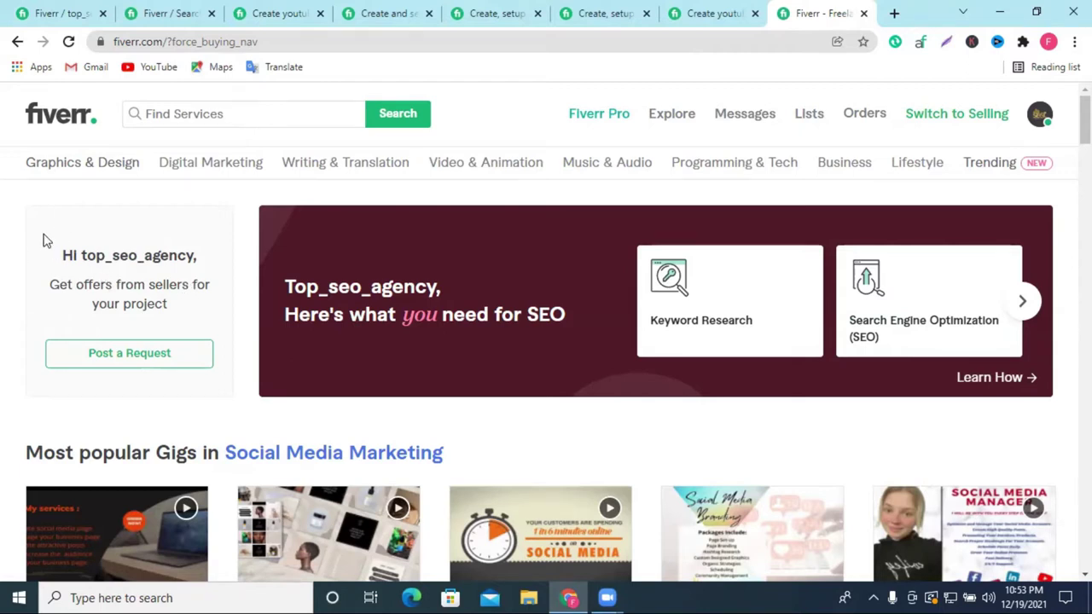
left_click_drag(64, 253, 180, 305)
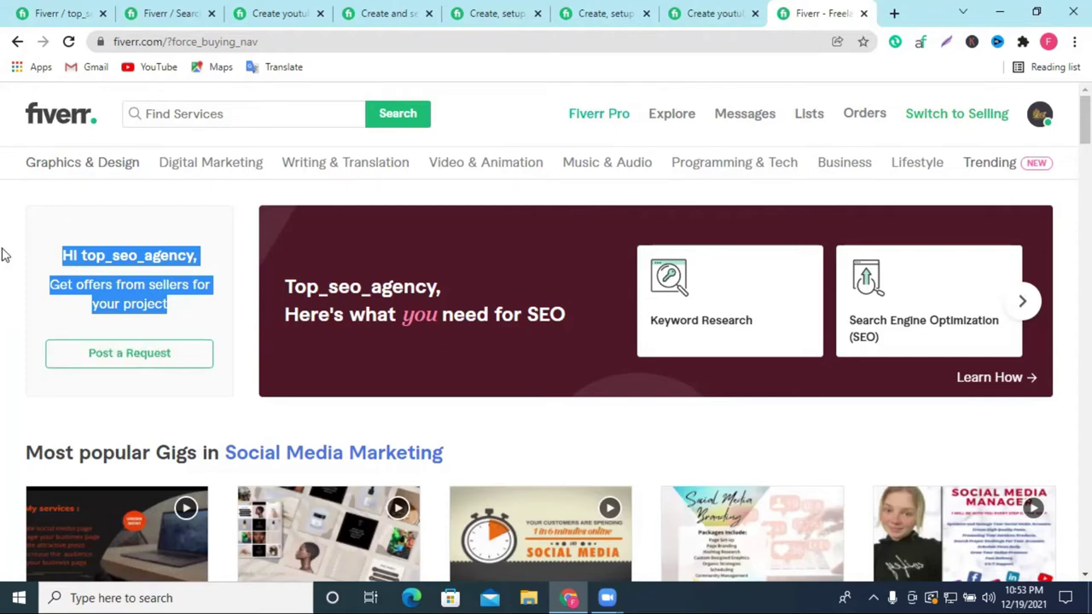
left_click(126, 307)
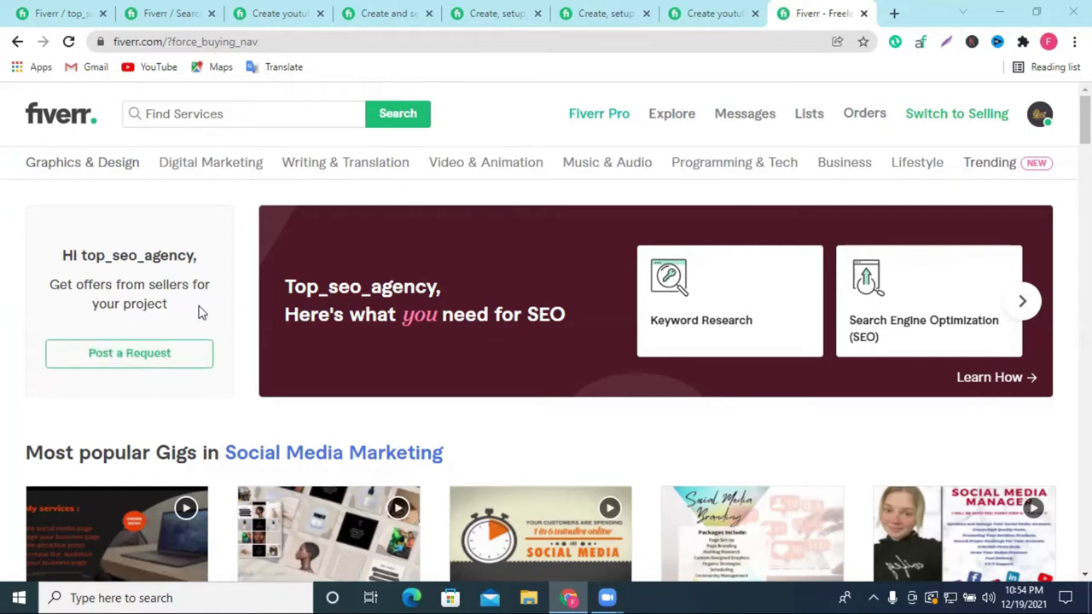
left_click(118, 362)
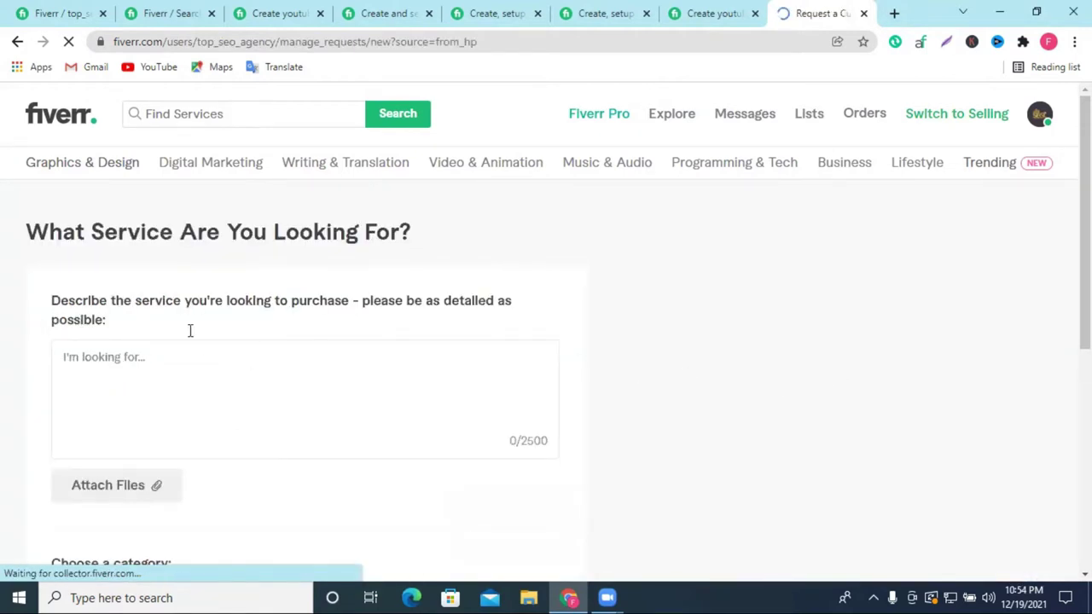
Examine the buyer request form's description, category, delivery time and budget fields, and open the category choices.
scroll(190, 330, "down", 1)
left_click(115, 285)
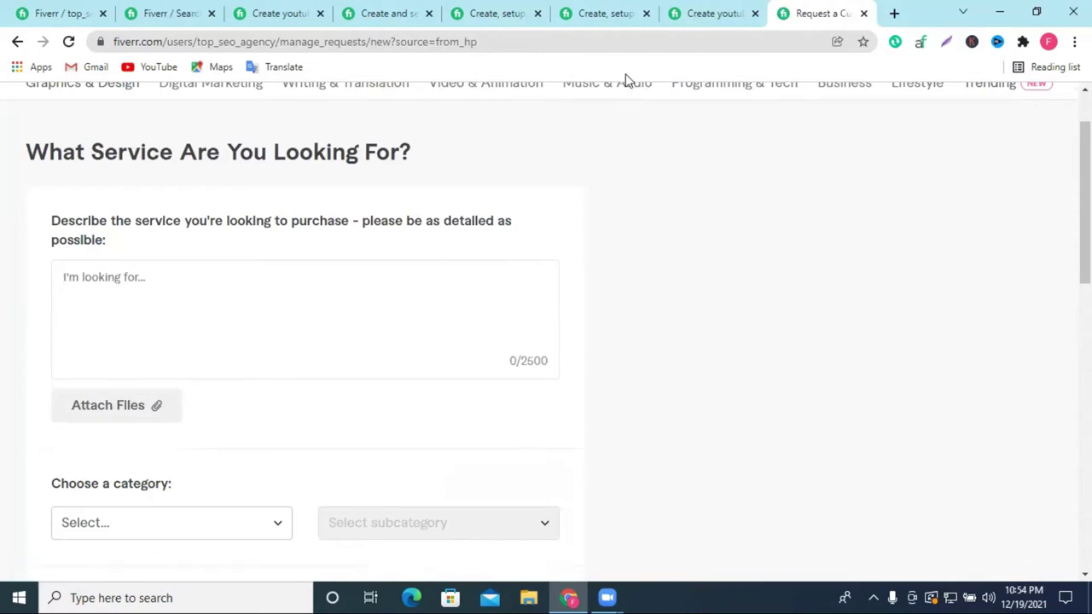
left_click(680, 7)
left_click(783, 7)
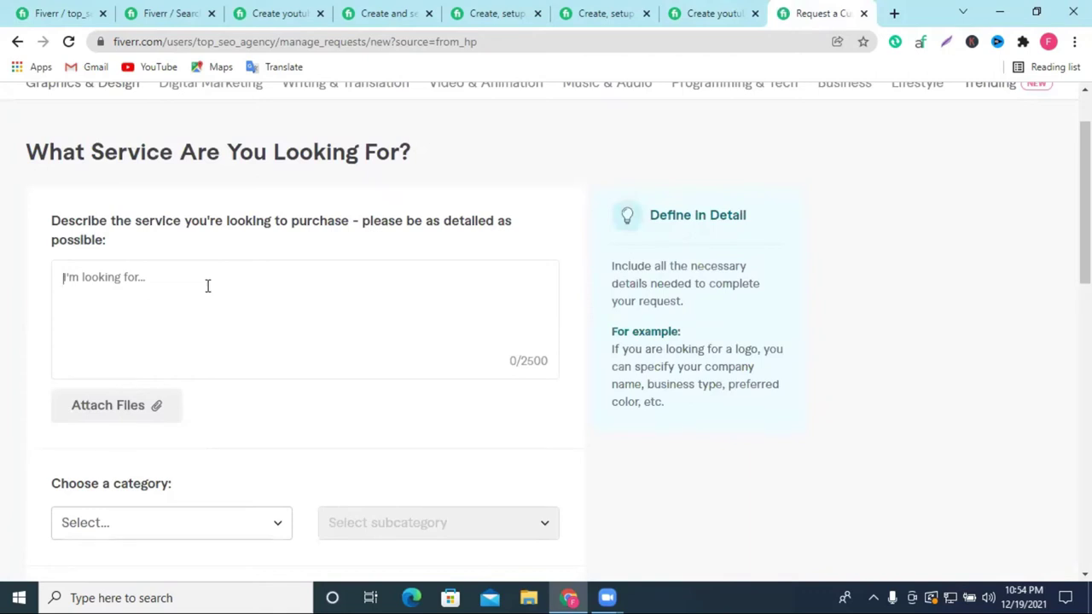
scroll(286, 286, "down", 1)
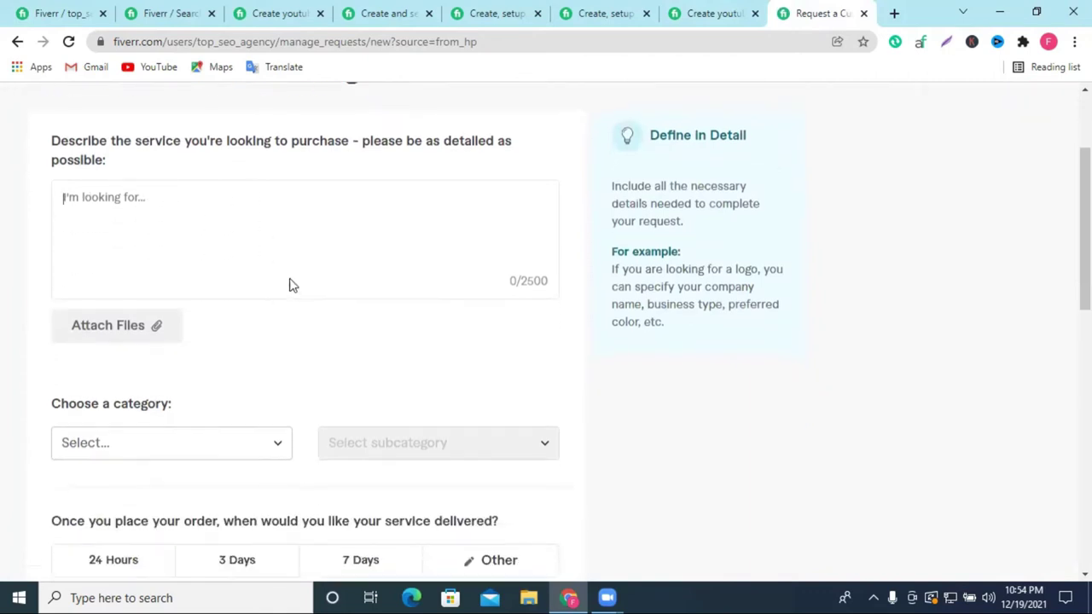
scroll(359, 276, "down", 3)
scroll(115, 227, "up", 3)
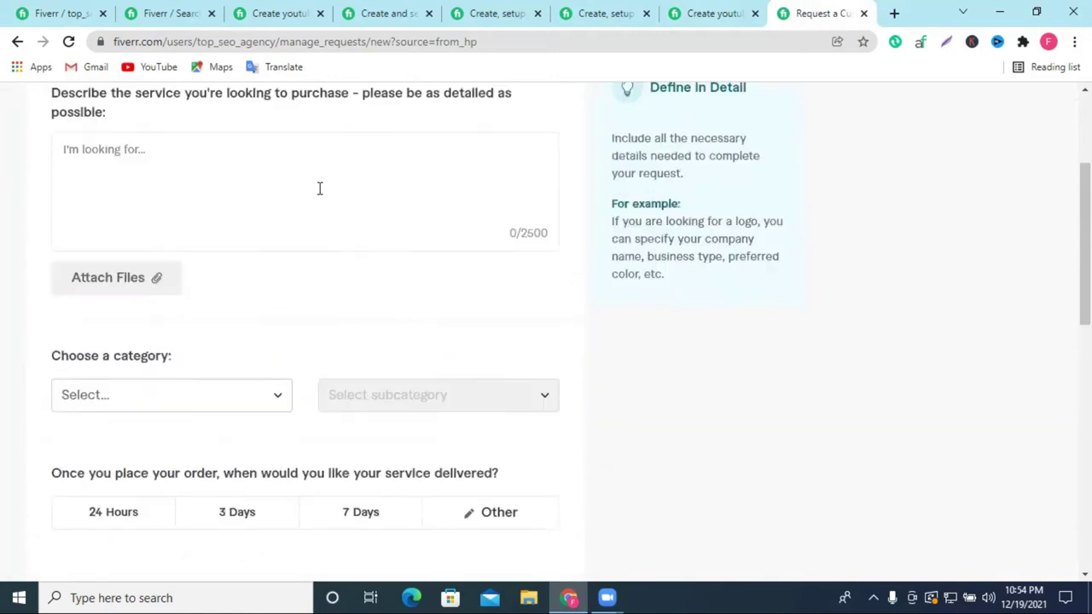
scroll(361, 276, "down", 1)
scroll(278, 149, "down", 1)
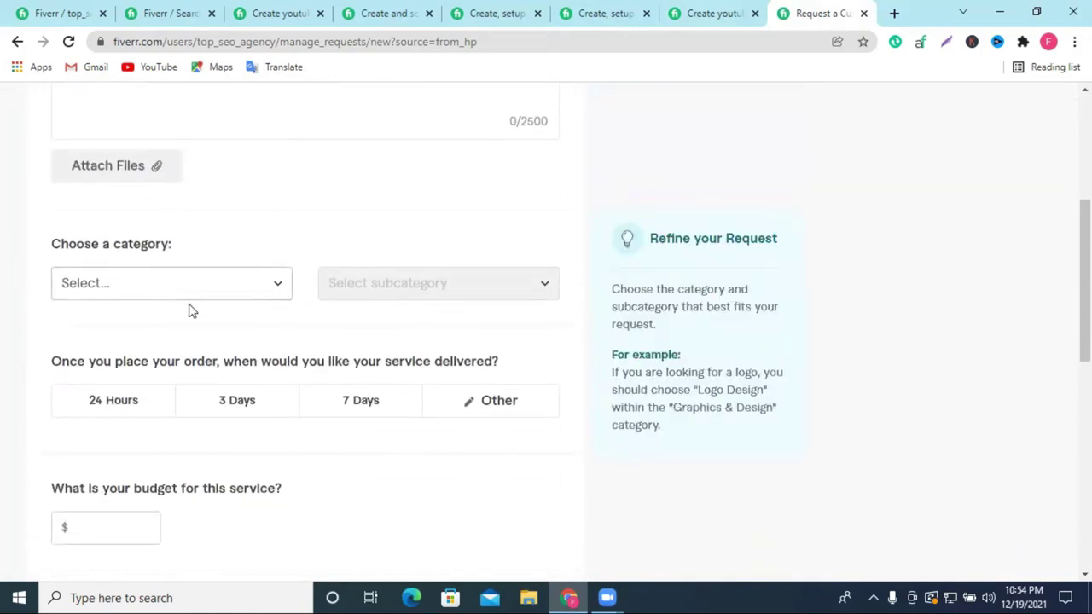
left_click(136, 296)
scroll(734, 258, "down", 2)
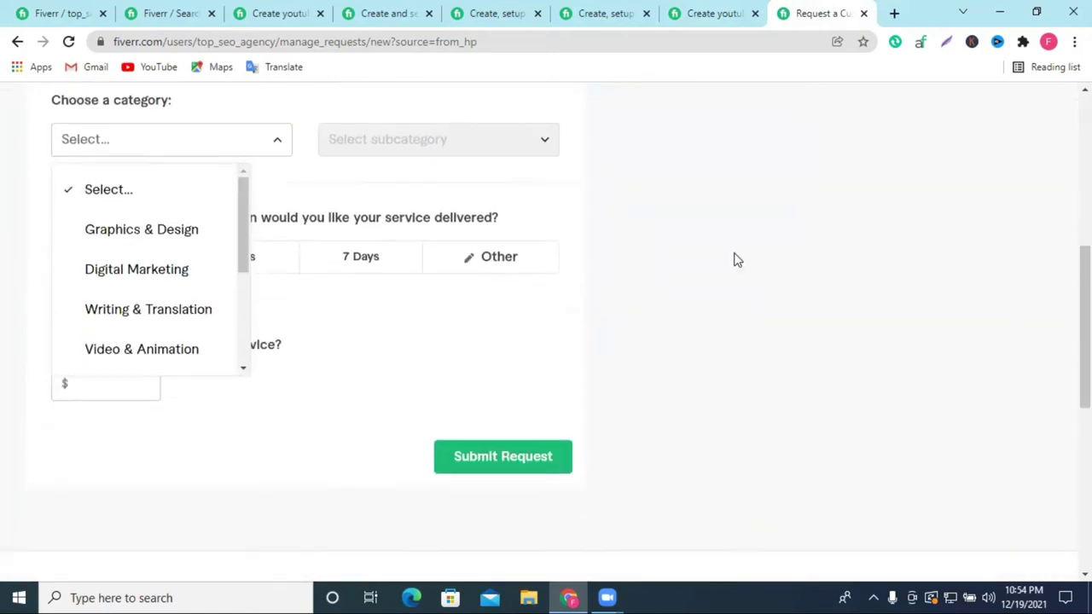
Set the request's category to Digital Marketing, check competitors' gig categories for reference, and choose Social Media Advertising as the subcategory.
left_click(124, 264)
scroll(294, 287, "up", 1)
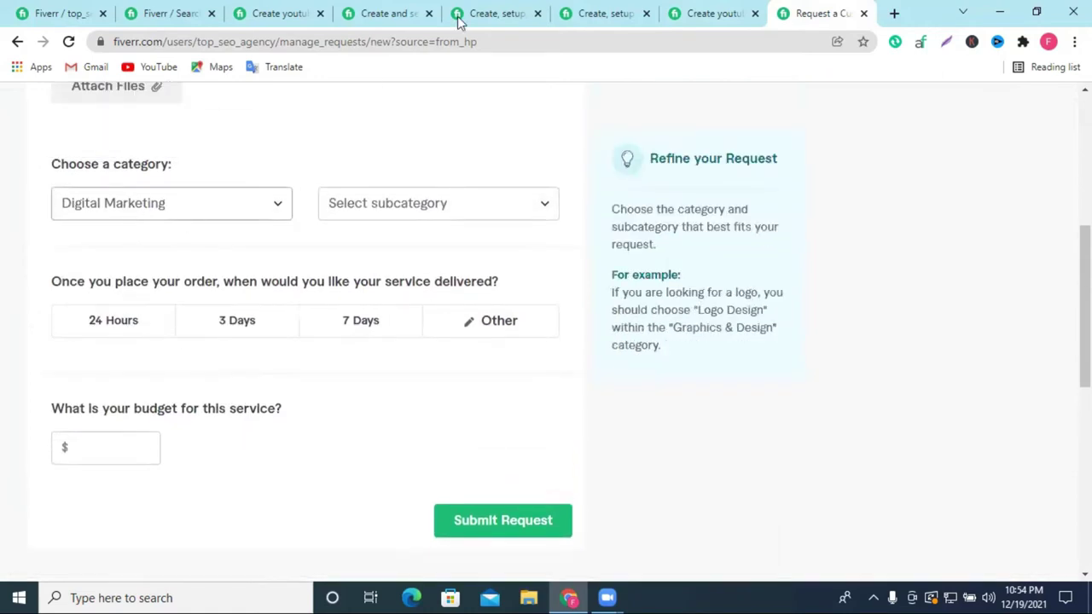
left_click(145, 10)
left_click(277, 13)
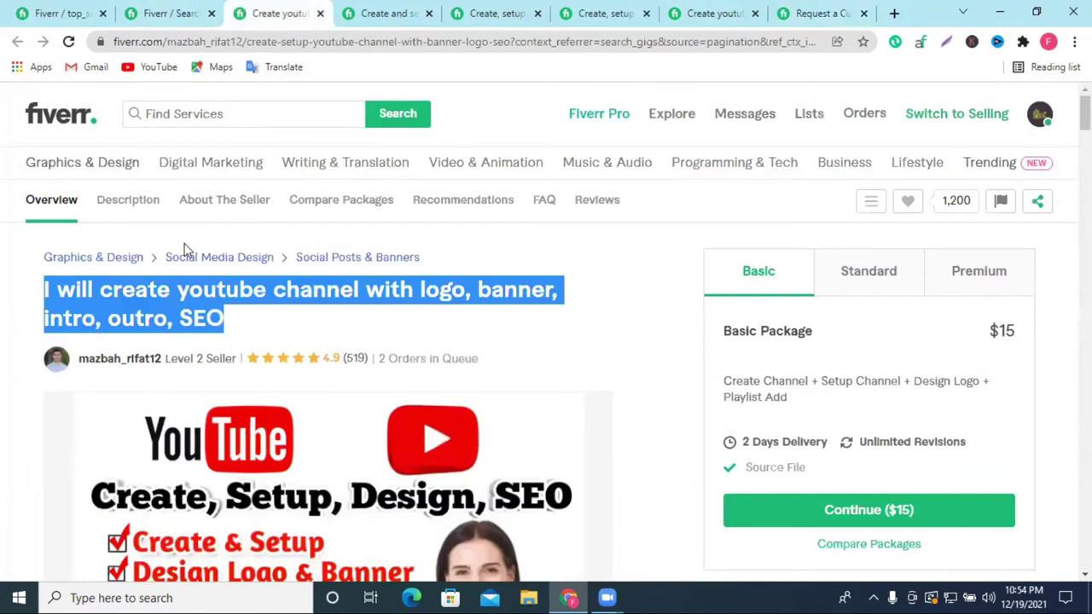
left_click(388, 13)
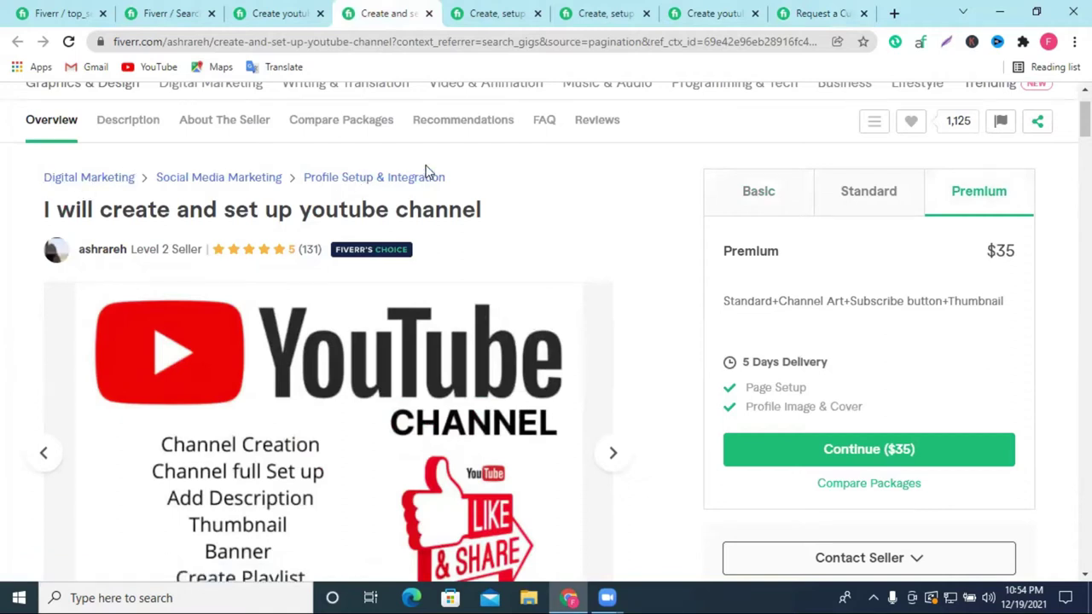
left_click(806, 12)
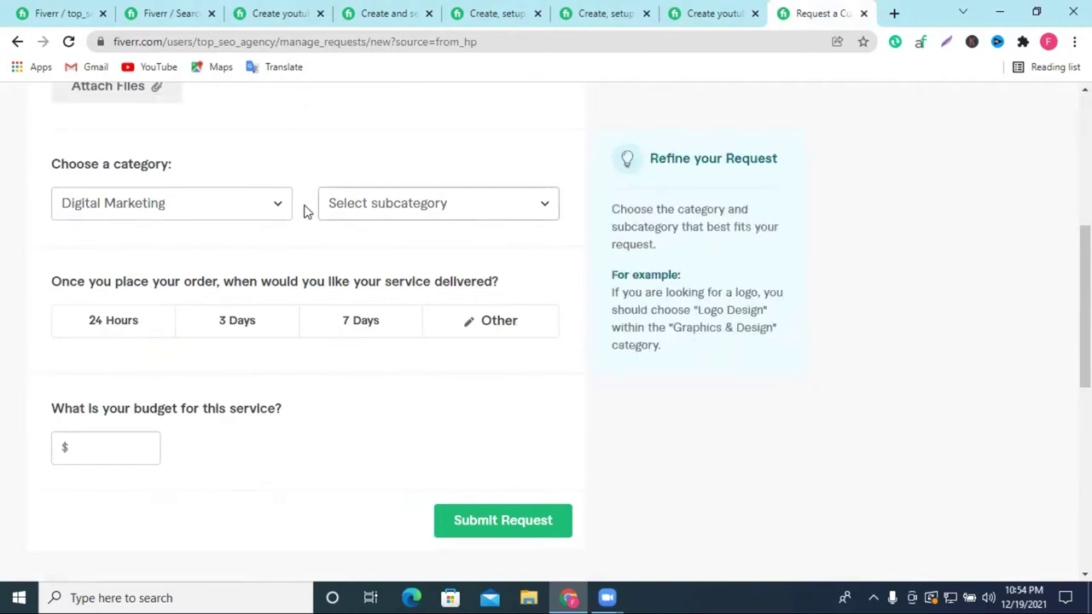
left_click(380, 211)
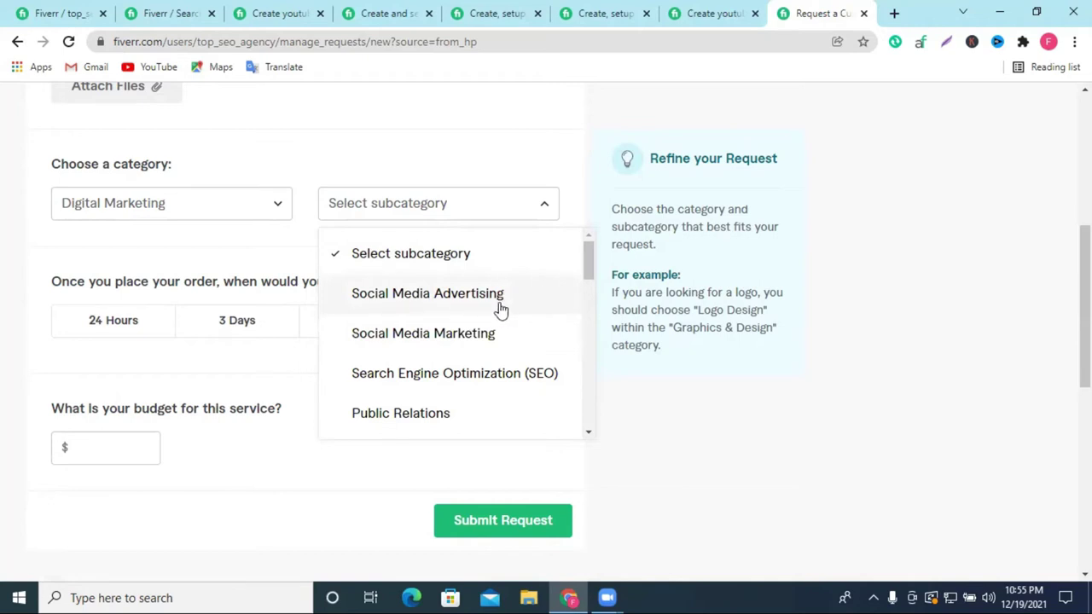
left_click(428, 298)
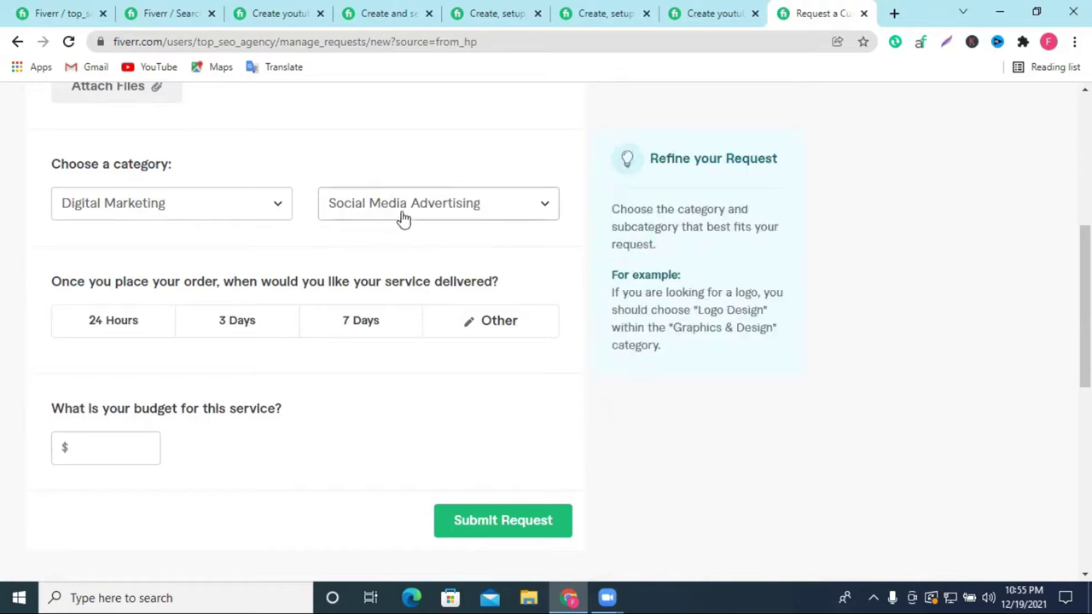
Set the buyer request's delivery time to 3 Days and its budget to $40, and review the form.
scroll(368, 230, "up", 2)
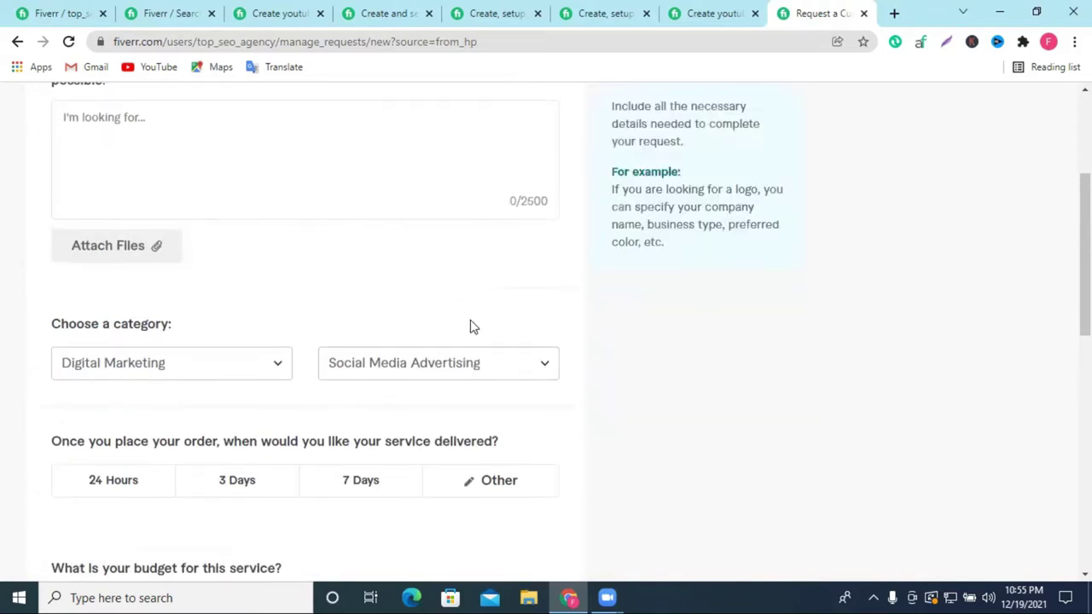
scroll(421, 350, "down", 3)
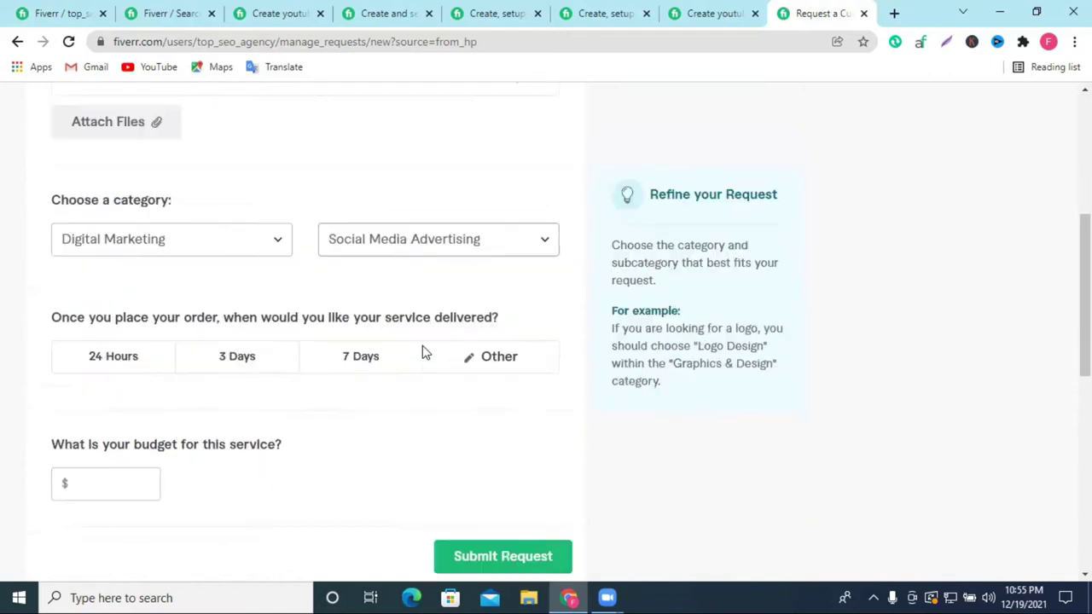
left_click(260, 243)
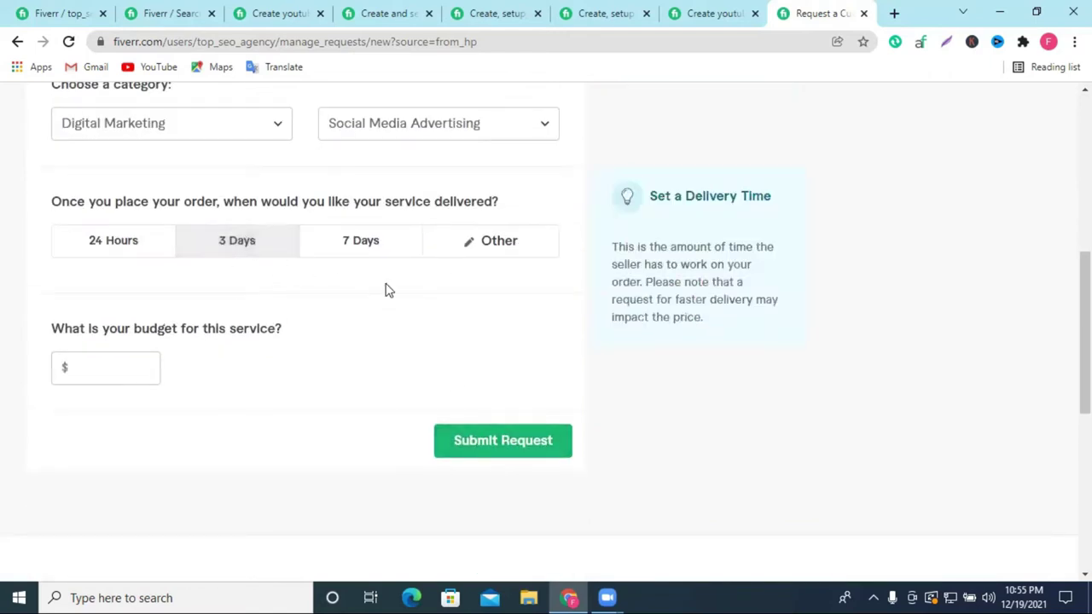
left_click(102, 369)
type("40")
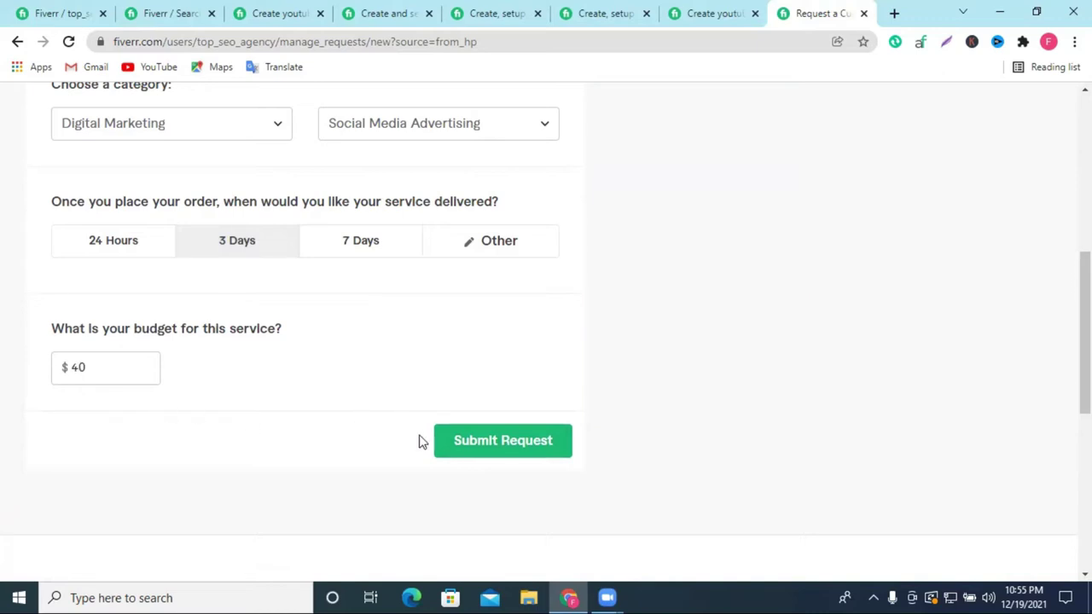
scroll(478, 458, "up", 3)
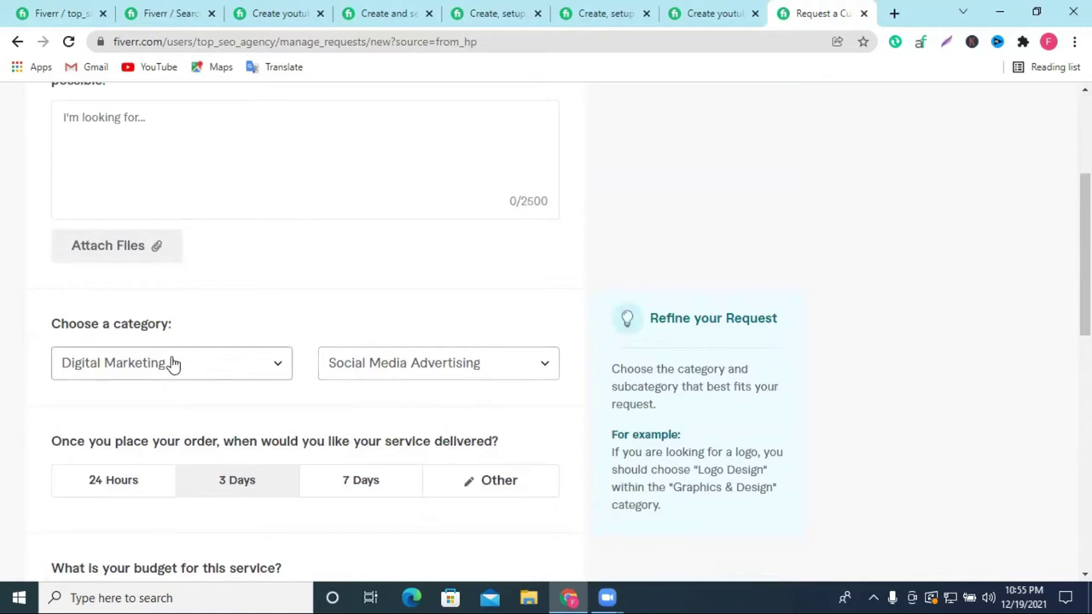
scroll(173, 364, "up", 3)
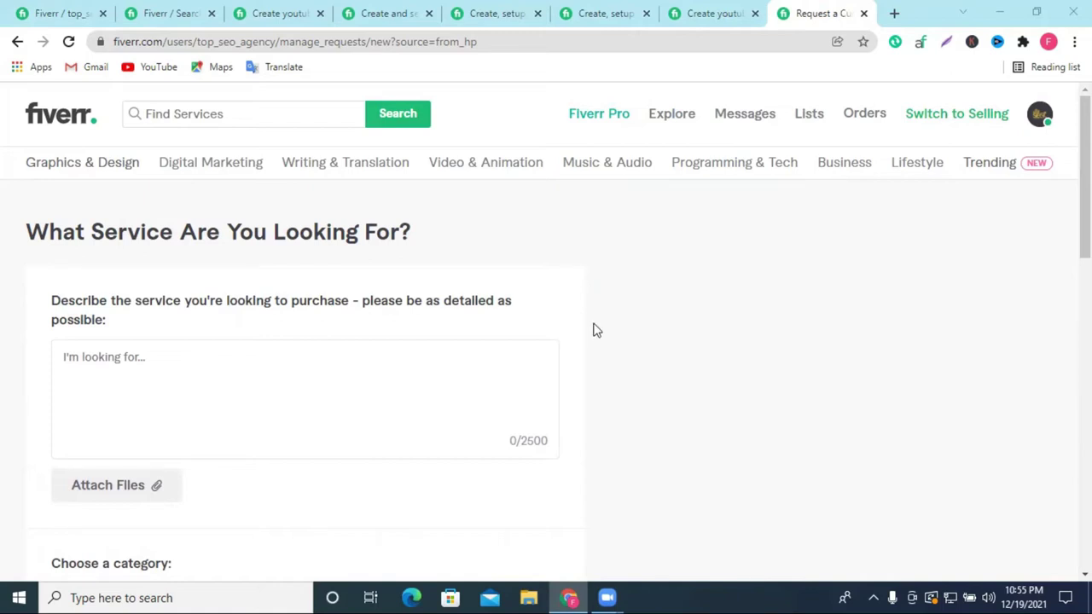
scroll(597, 330, "down", 1)
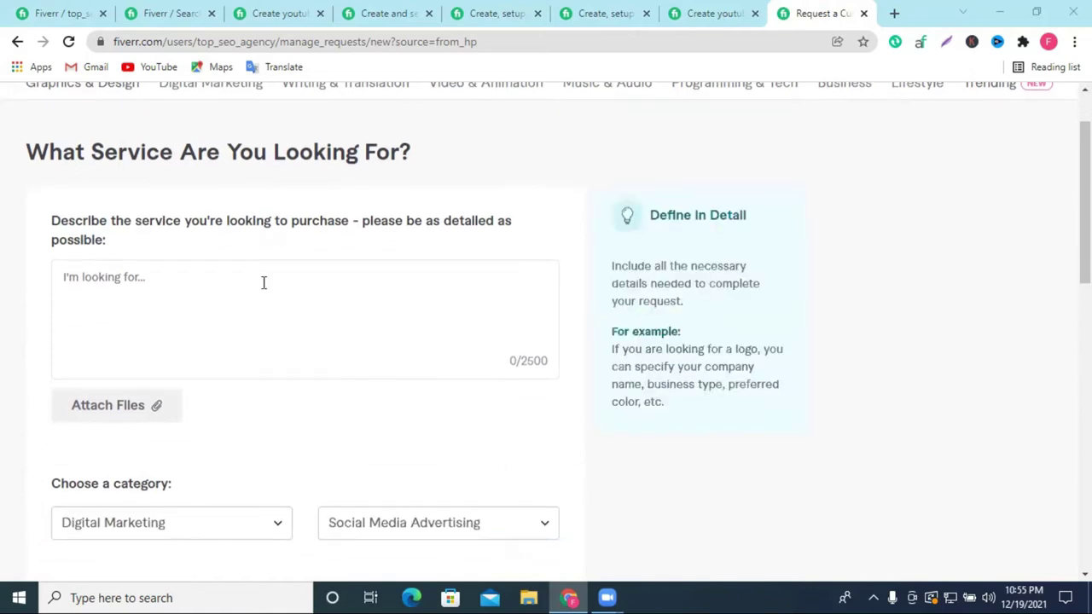
Return to the new gig form and stop the browser extension's countdown timer on that page.
left_click(192, 7)
left_click(91, 9)
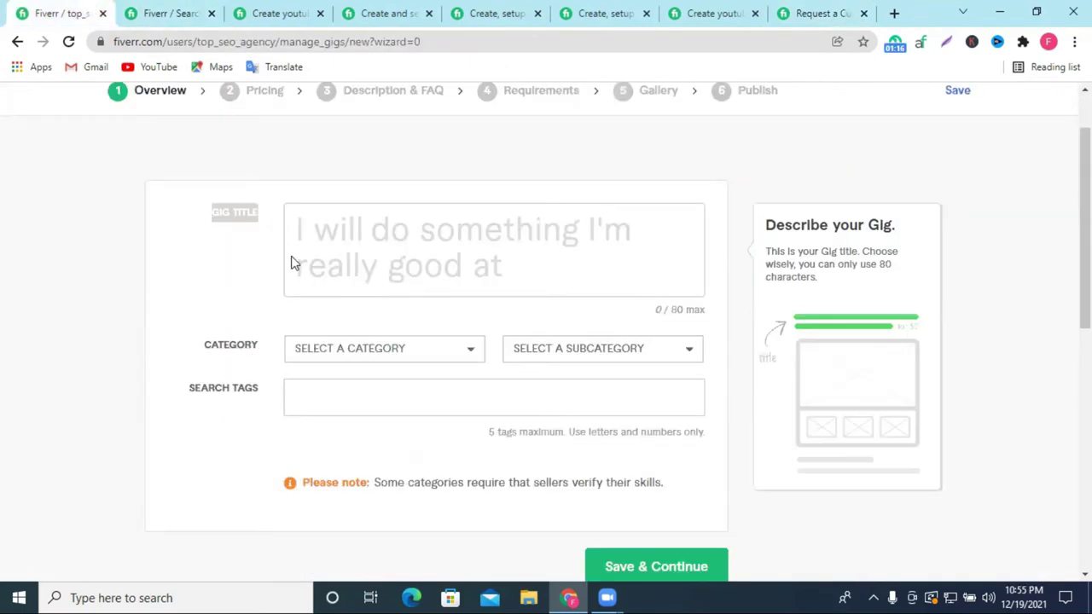
scroll(290, 263, "up", 1)
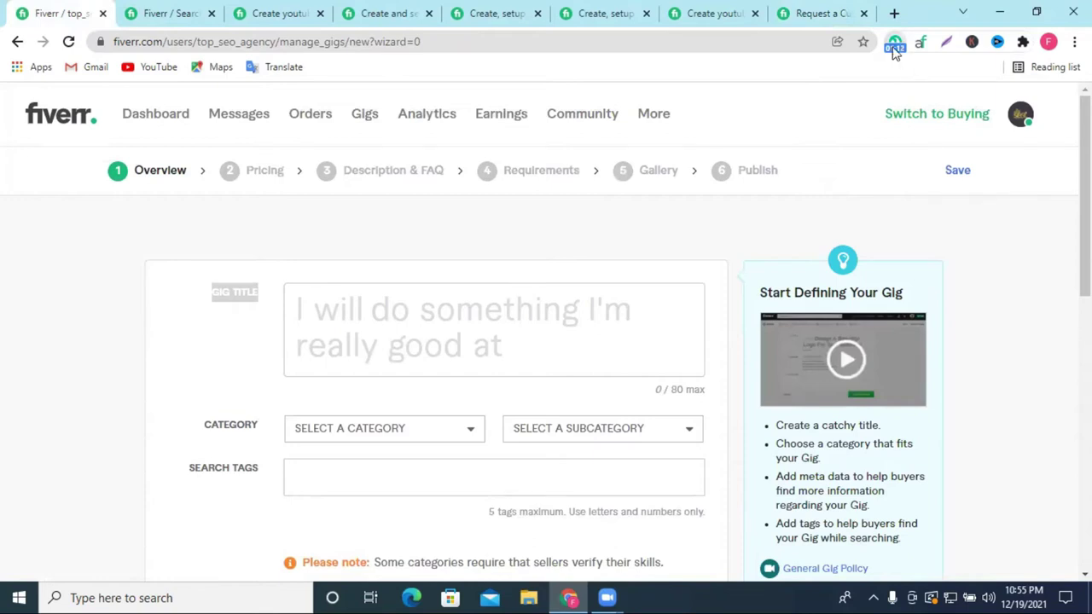
left_click(896, 48)
left_click(799, 78)
left_click(601, 246)
Look over the new gig's title and category fields and place the cursor in the search tags field.
scroll(561, 239, "down", 1)
scroll(487, 304, "up", 1)
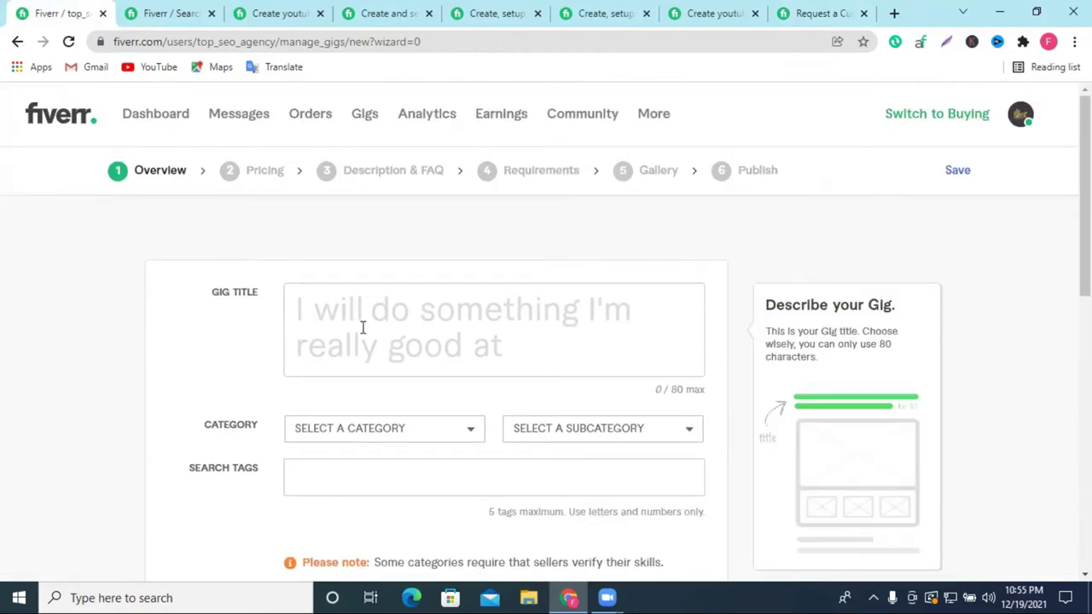
scroll(390, 302, "down", 2)
left_click(335, 323)
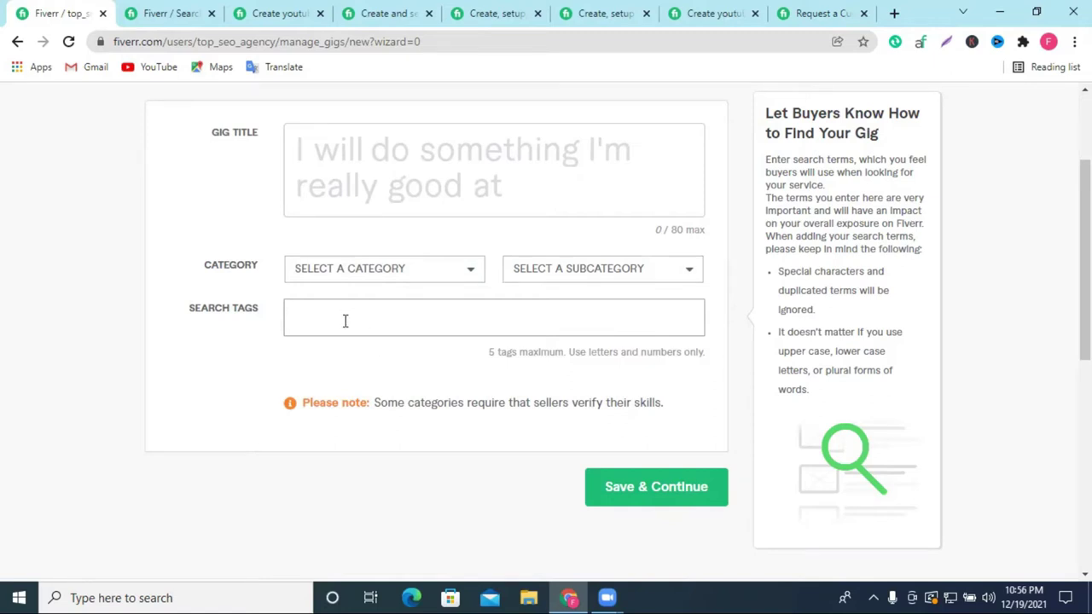
Review the "youtube channel create" search results and the search phrase as a tag reference, and return to the new gig form.
left_click(152, 12)
scroll(342, 251, "down", 10)
scroll(315, 331, "up", 10)
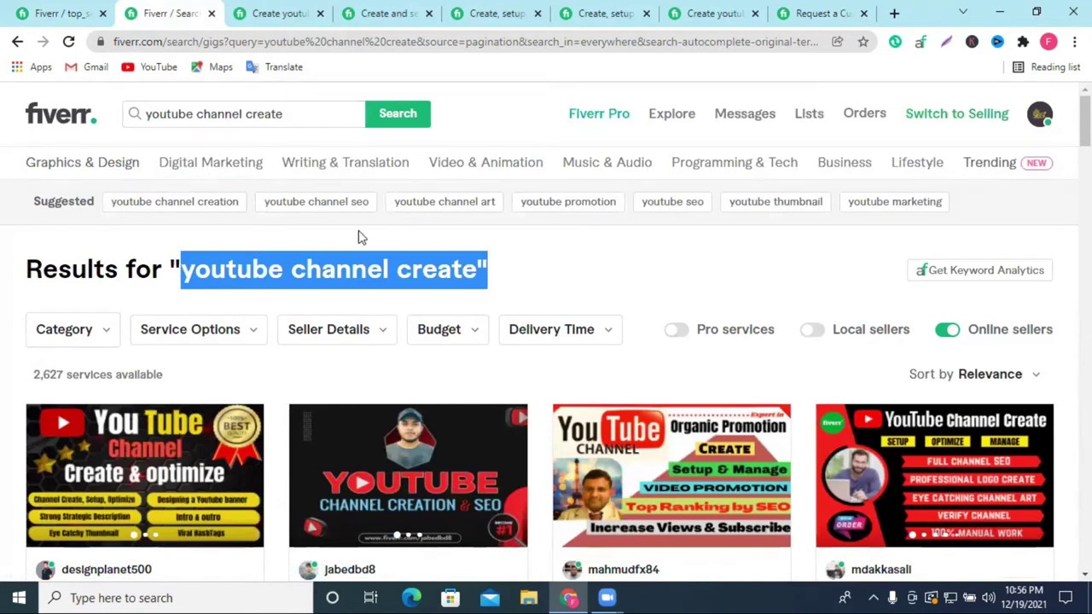
triple_click(224, 113)
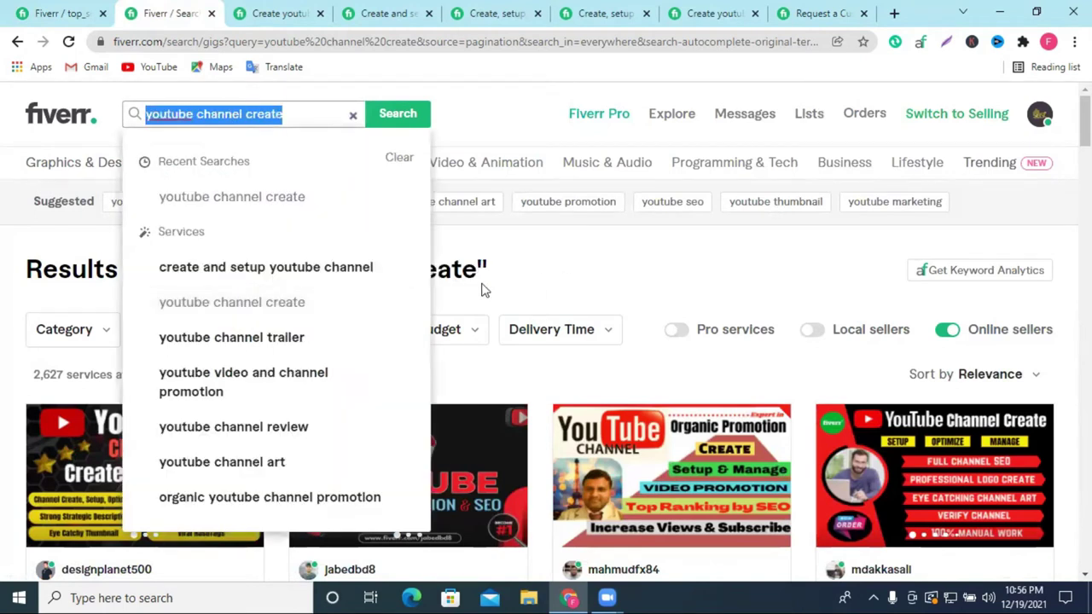
left_click_drag(480, 266, 395, 270)
left_click(633, 269)
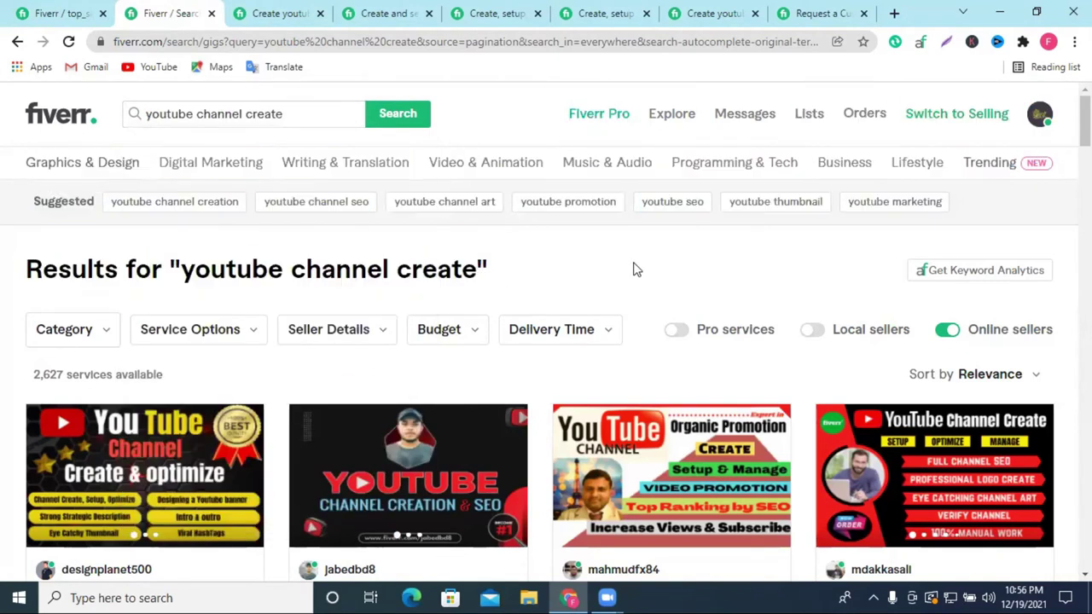
left_click(53, 12)
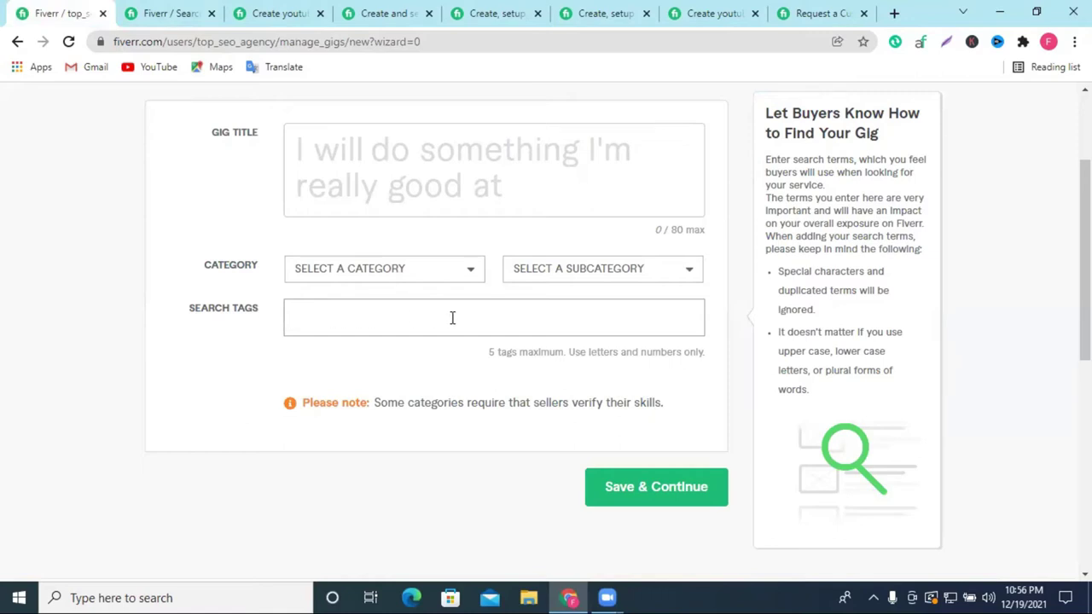
scroll(435, 358, "up", 2)
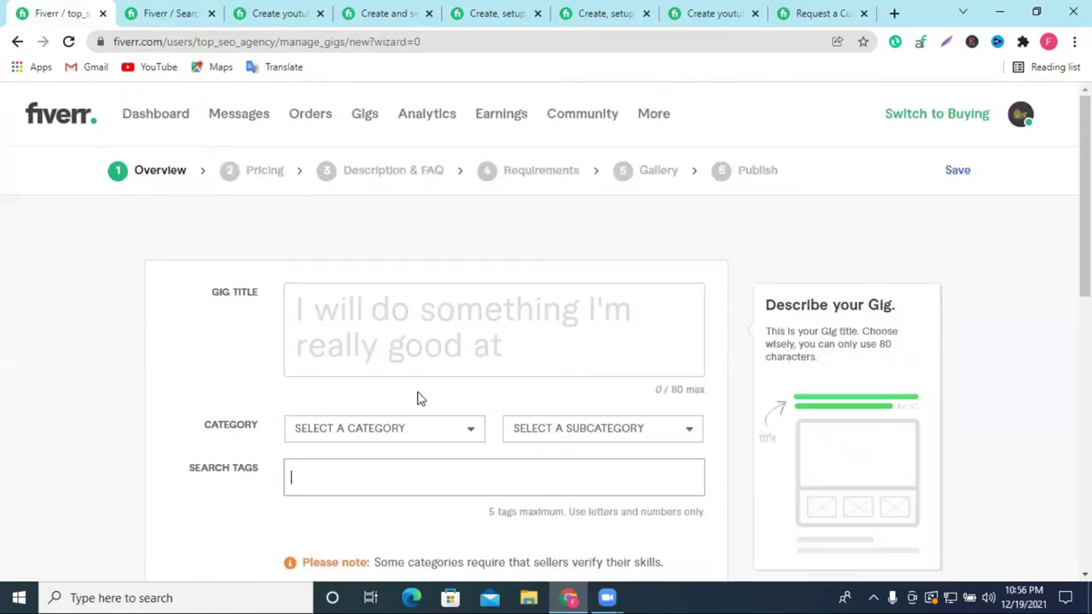
Open Google Translate in a new tab, ready for entering English source text.
left_click(897, 11)
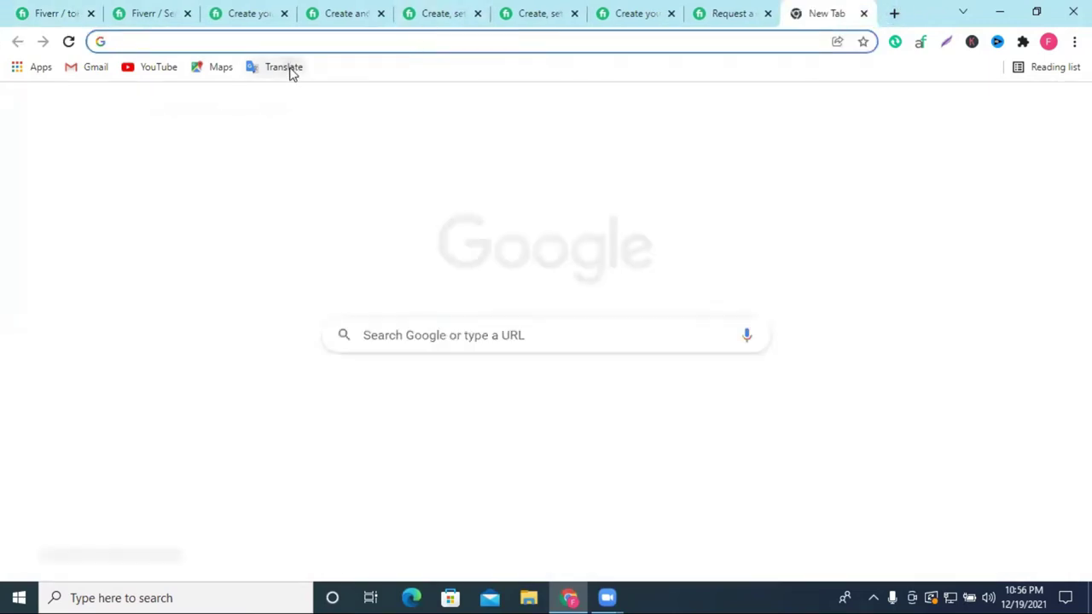
left_click(287, 68)
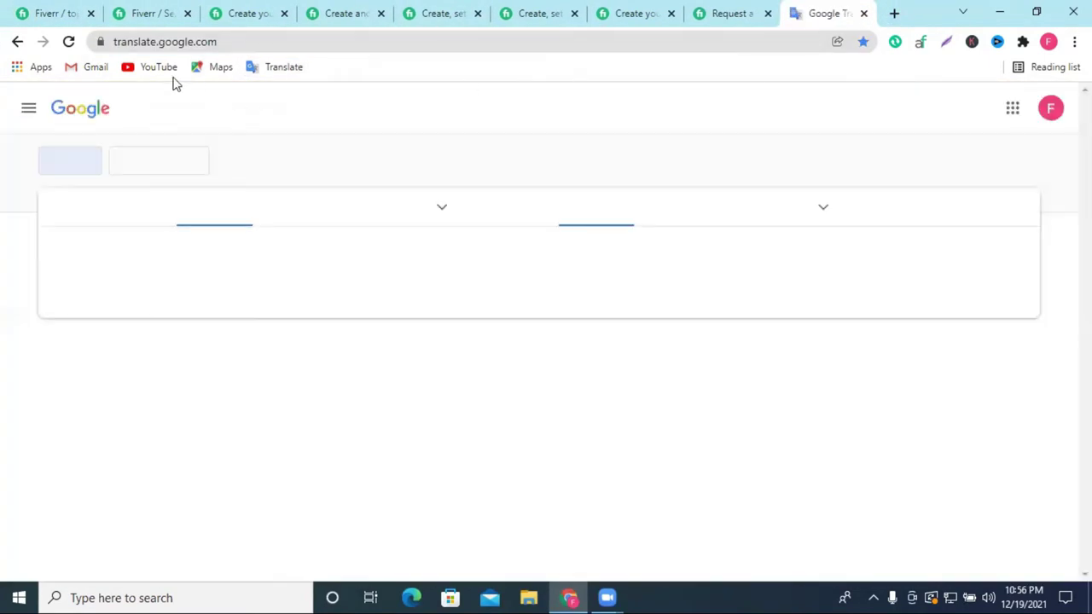
left_click(242, 260)
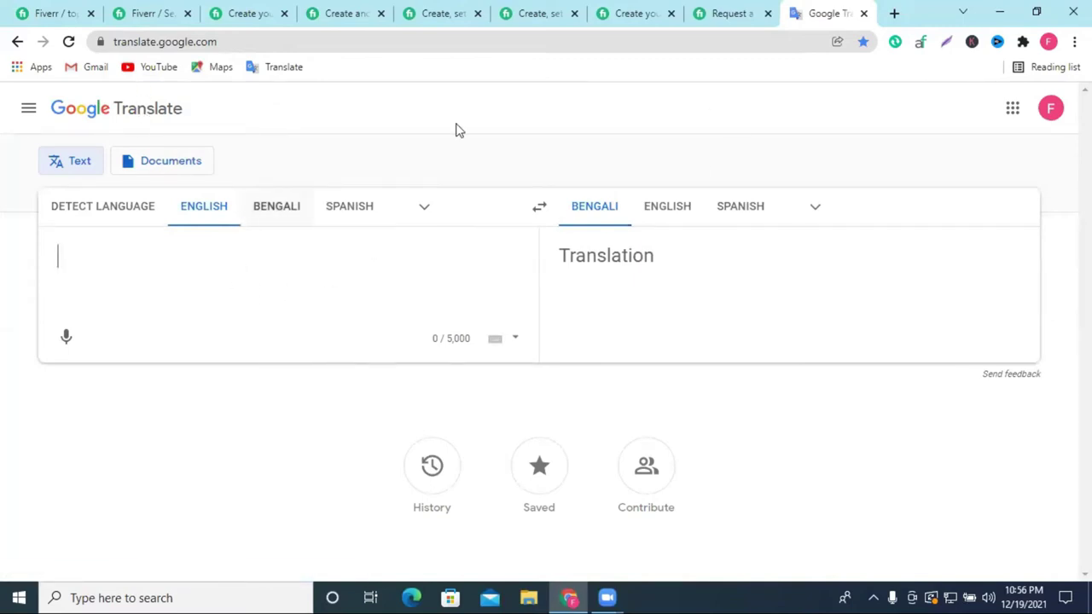
Close the buyer request form's tab and view the titles of competitors' YouTube channel gigs.
left_click(711, 11)
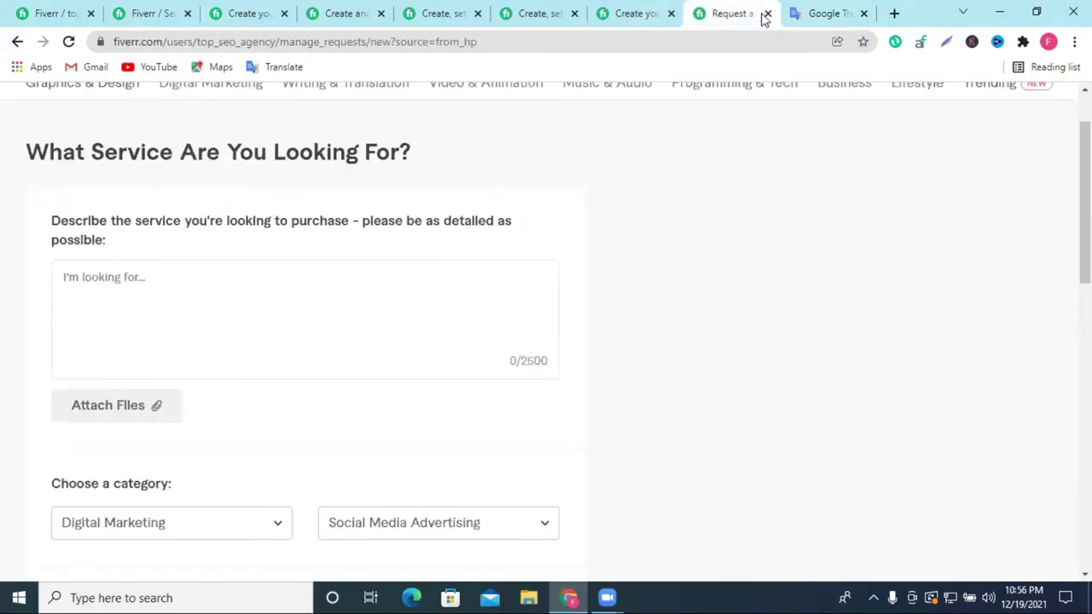
left_click(767, 14)
left_click(618, 10)
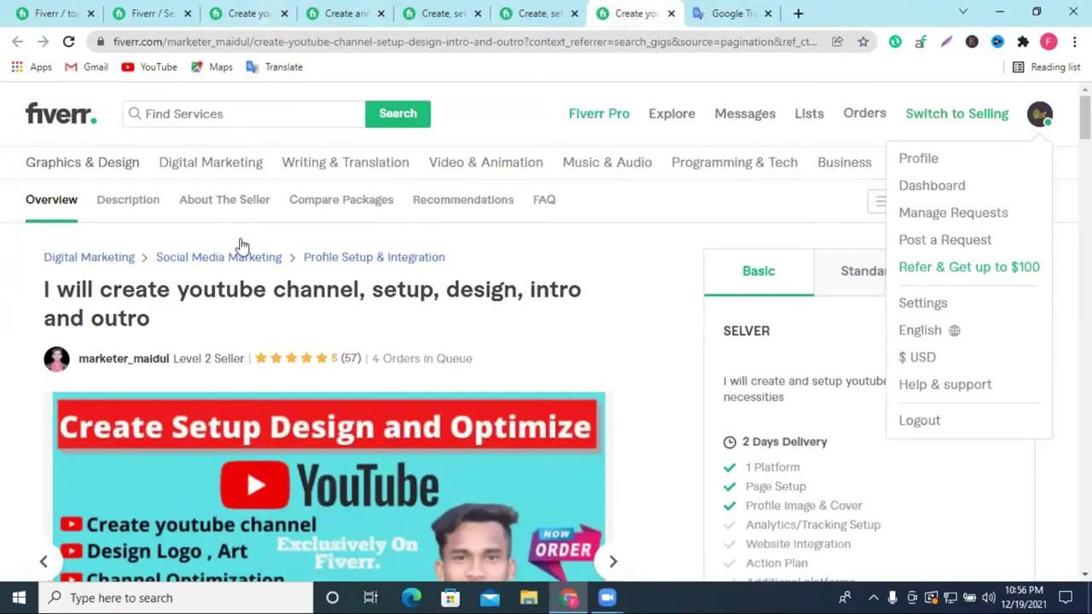
left_click(562, 10)
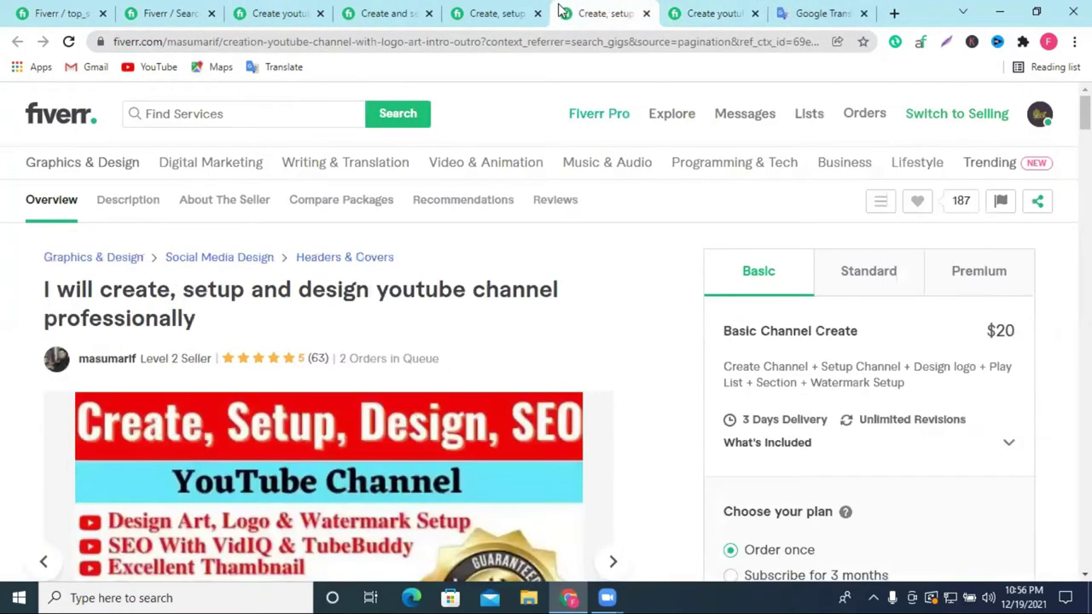
Copy the competitor's title "I will create, setup, design and optimize youtube channel" and paste it into Google Translate as source text.
left_click(487, 10)
triple_click(111, 291)
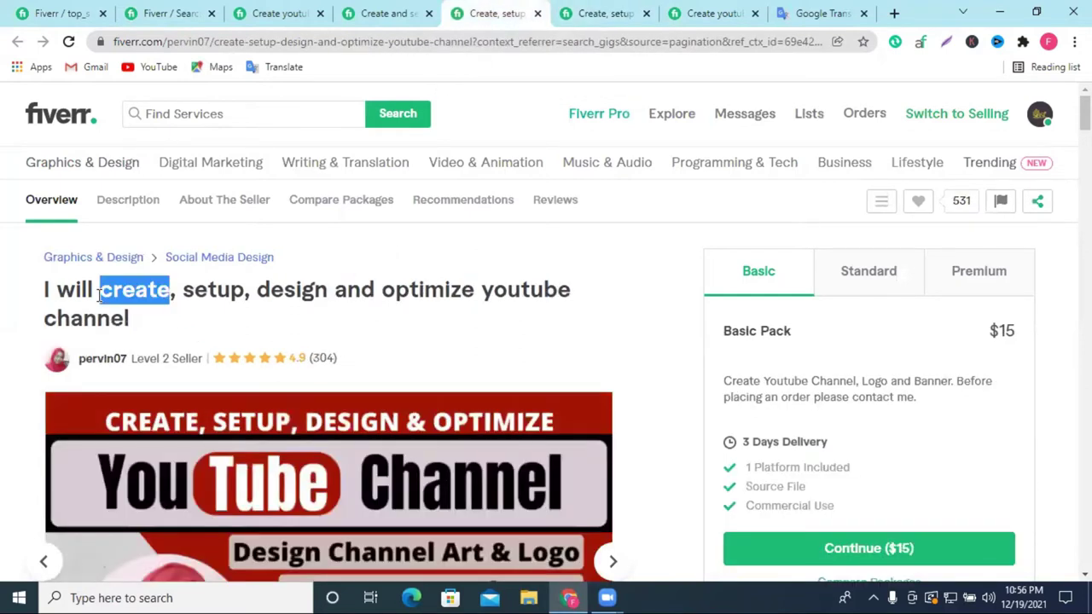
right_click(190, 309)
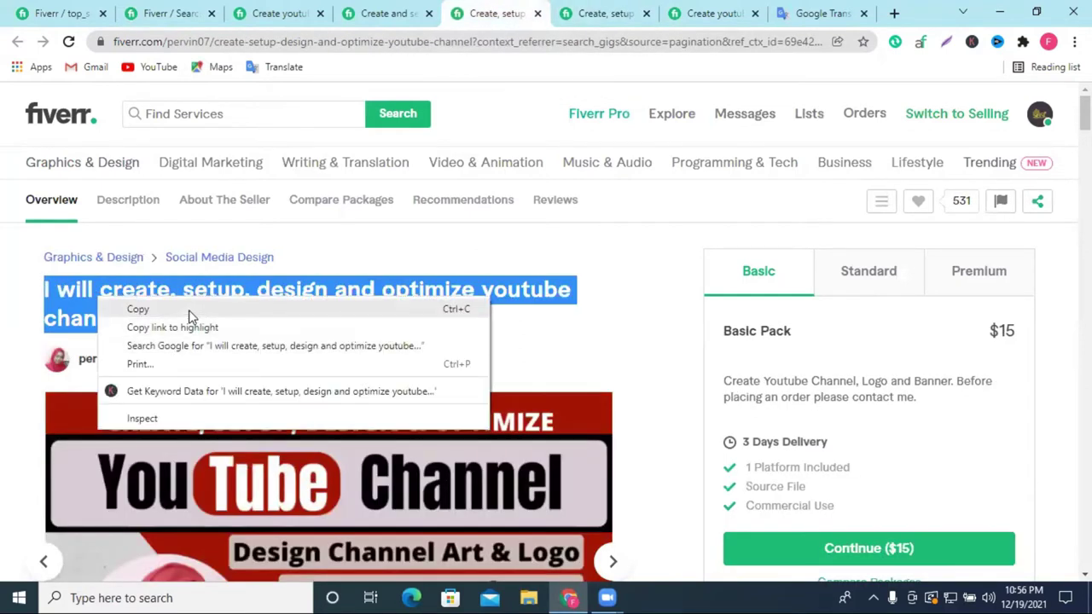
left_click(190, 310)
left_click(819, 13)
key("ctrl+v")
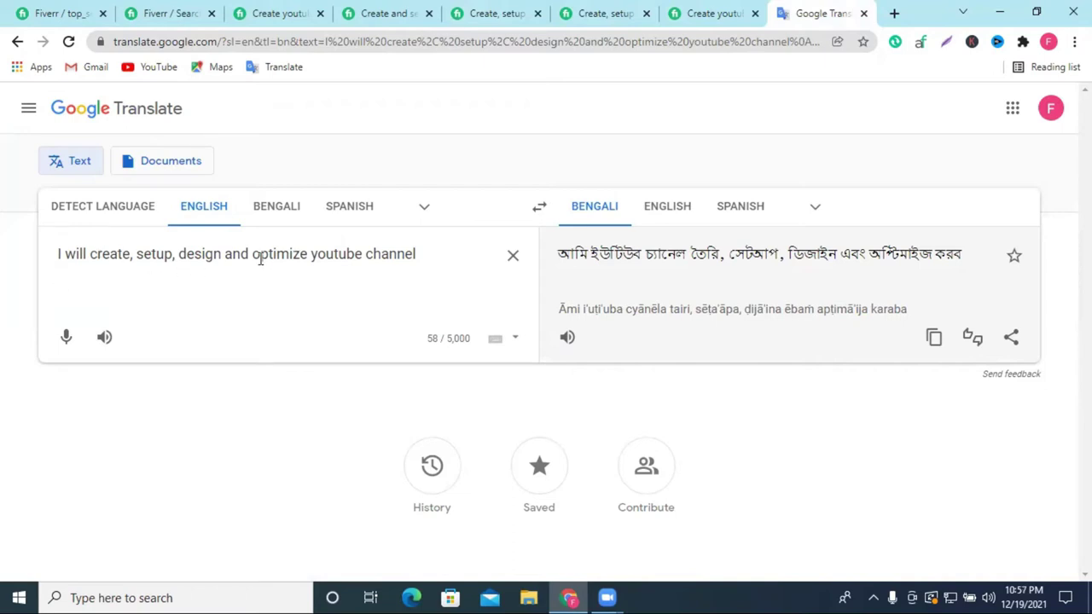
Check the empty gig title field and a competitor's YouTube channel gig title, and return to Google Translate.
left_click(38, 13)
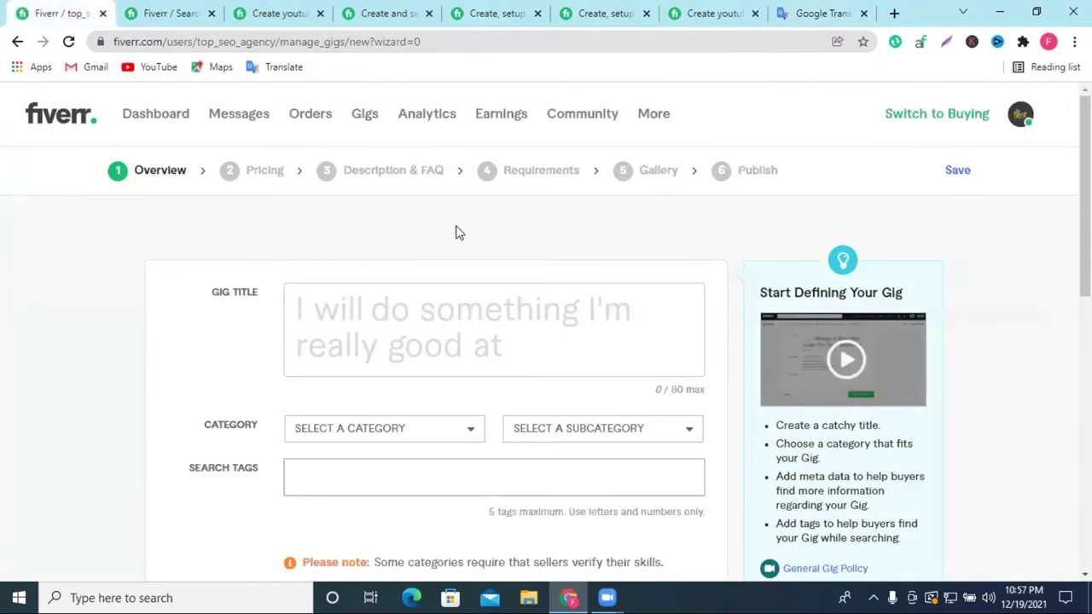
left_click(719, 13)
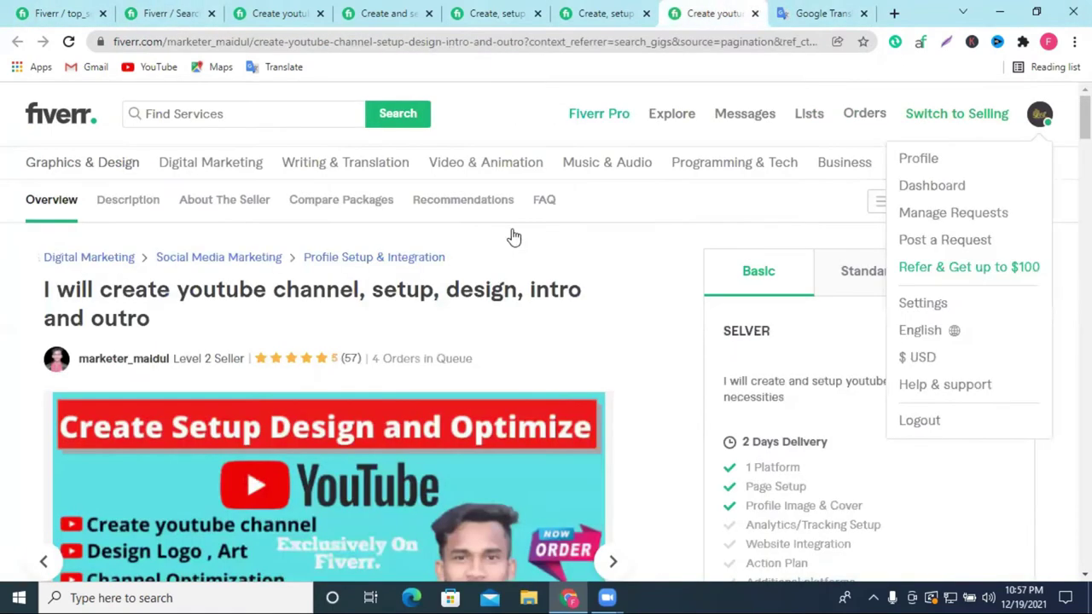
left_click(802, 13)
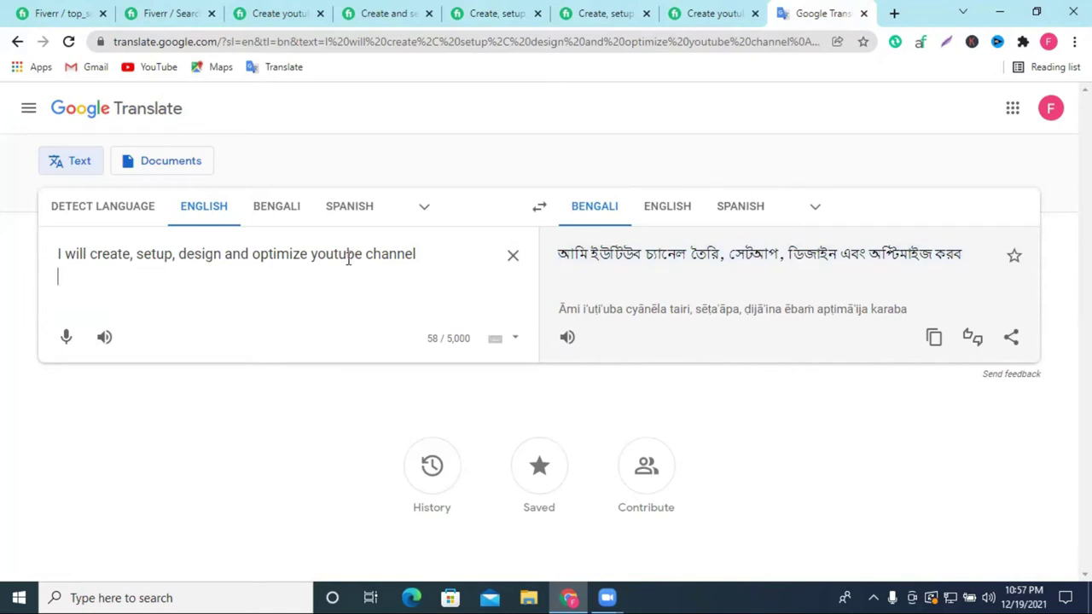
Extend the source title so it ends with "in 24 hours", accepting the suggested spelling correction for "hours".
type("in 24")
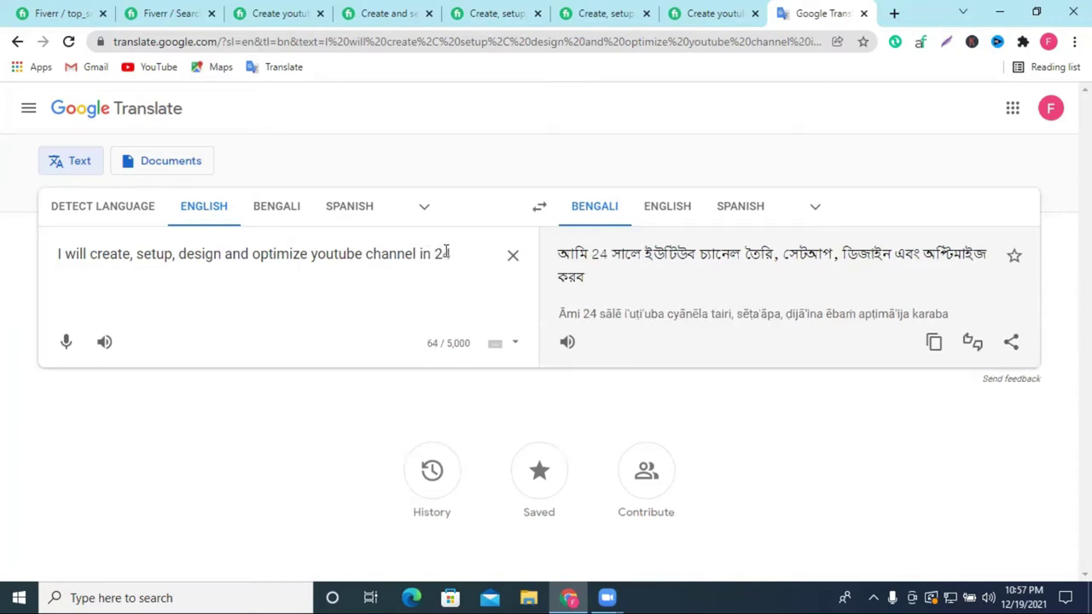
left_click_drag(435, 253, 417, 253)
type("with")
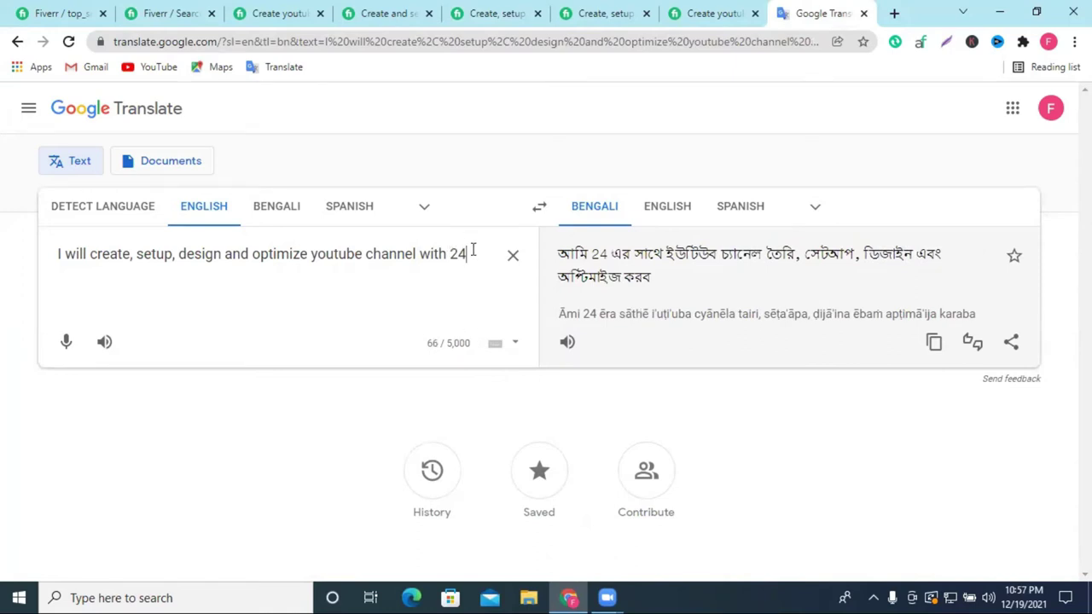
type("  h")
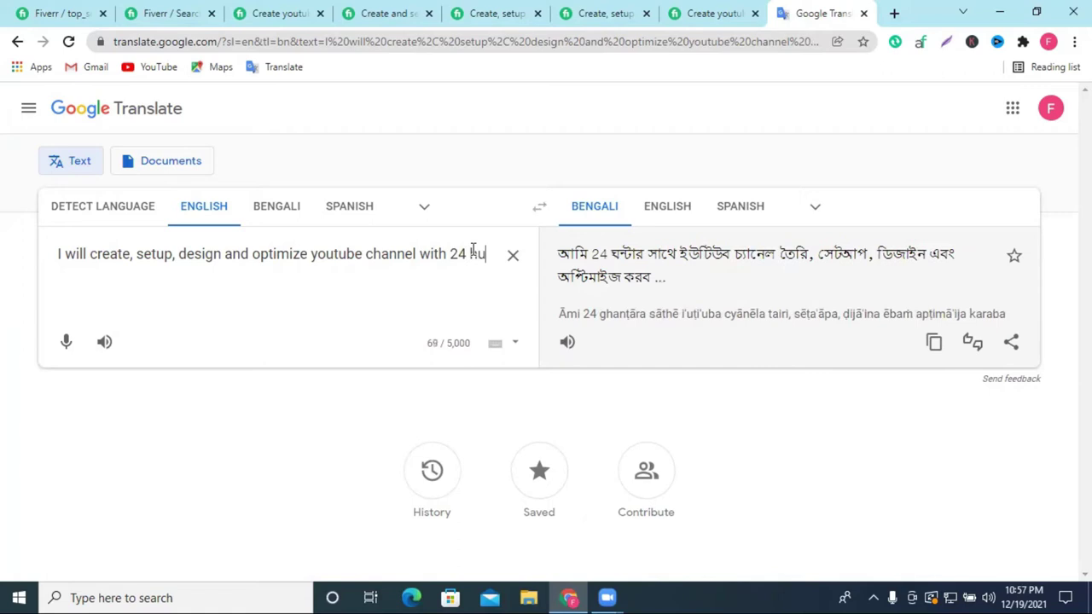
type(" urse")
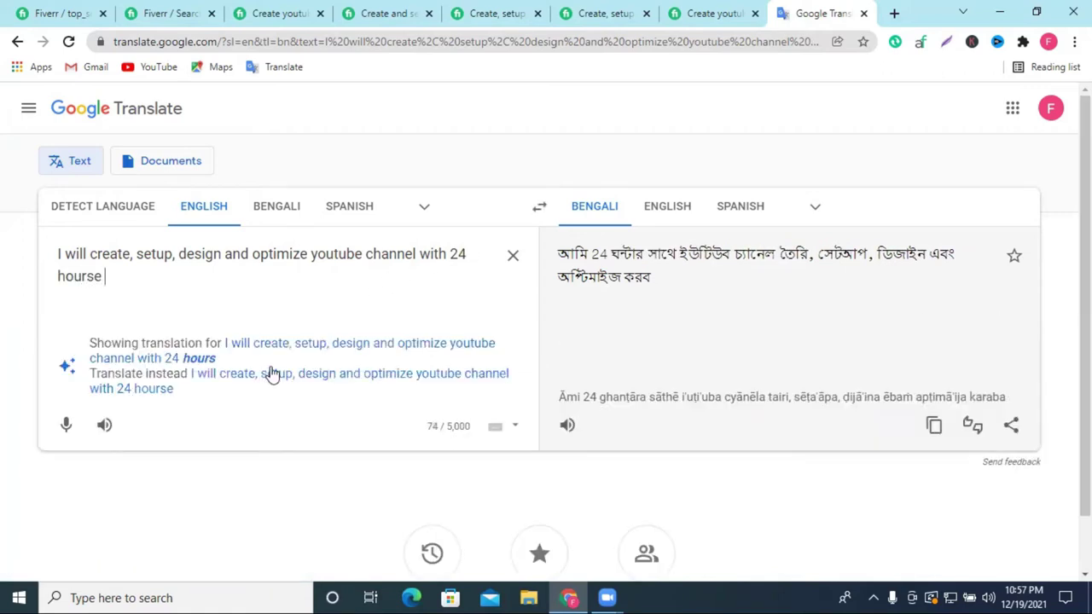
left_click(251, 348)
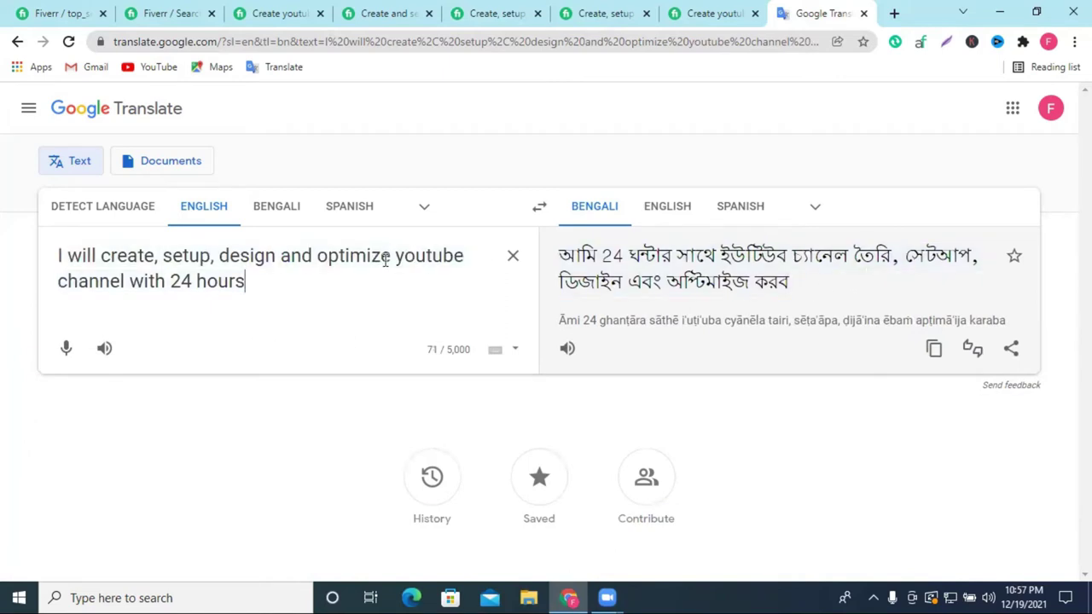
left_click_drag(170, 277, 129, 282)
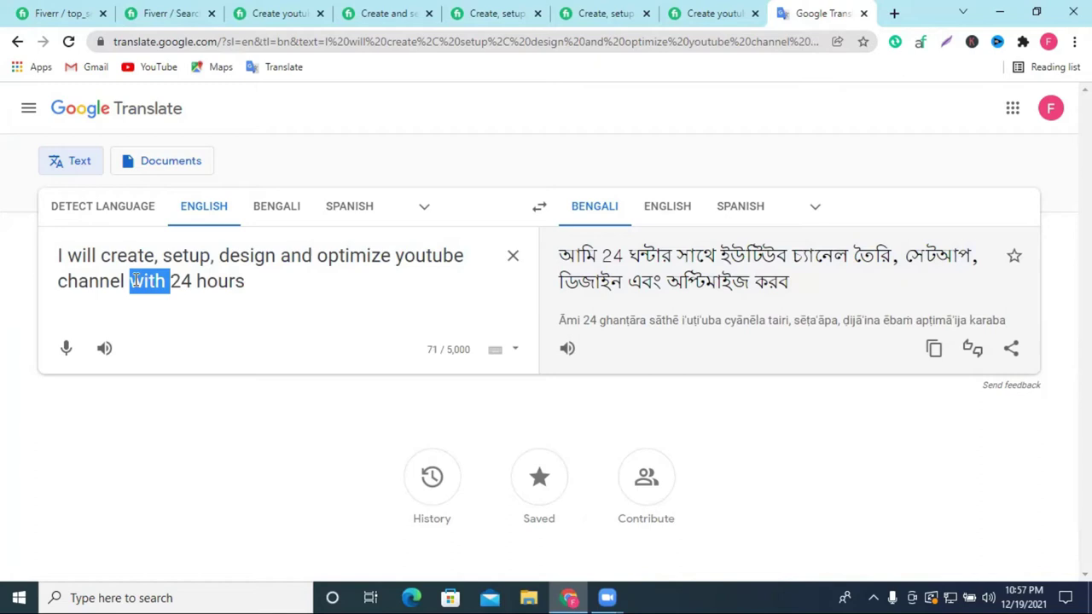
type("in")
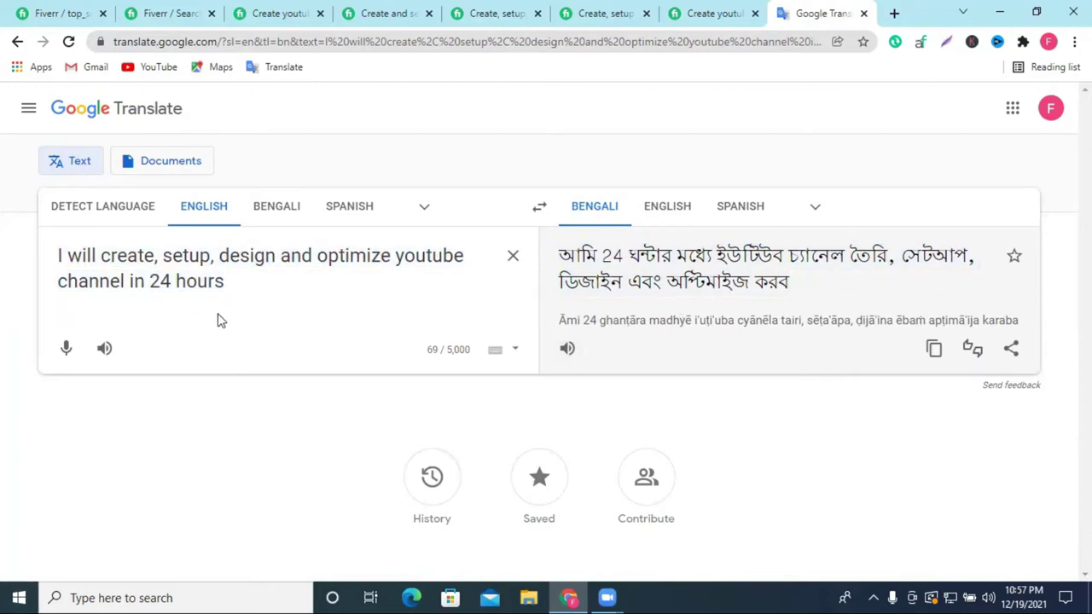
Copy the whole title and paste a duplicate a few lines below it in the source text.
double_click(244, 280)
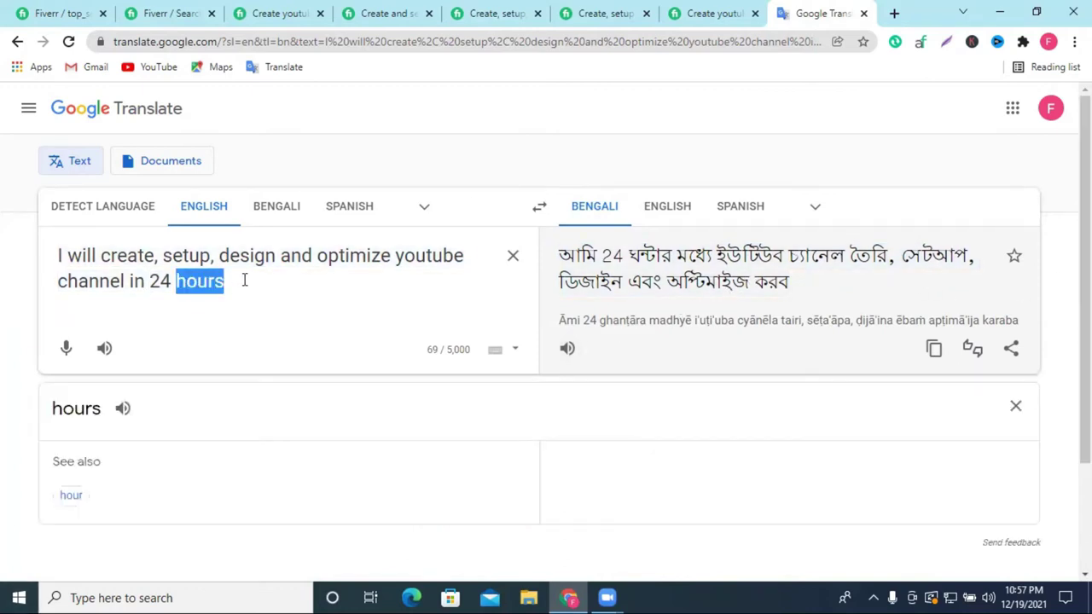
left_click(244, 280)
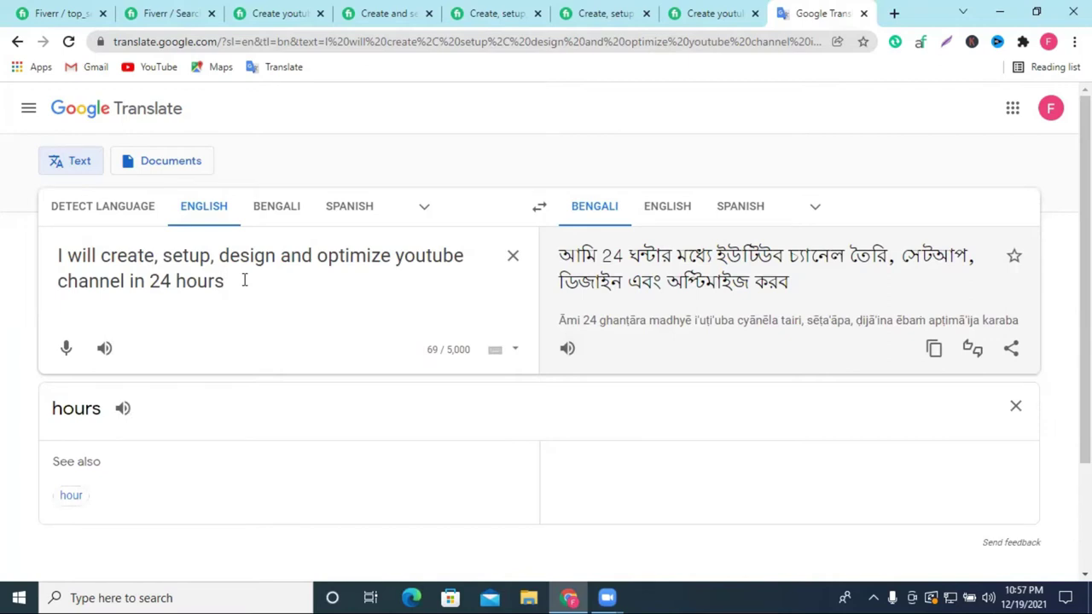
key("ctrl+a")
right_click(206, 264)
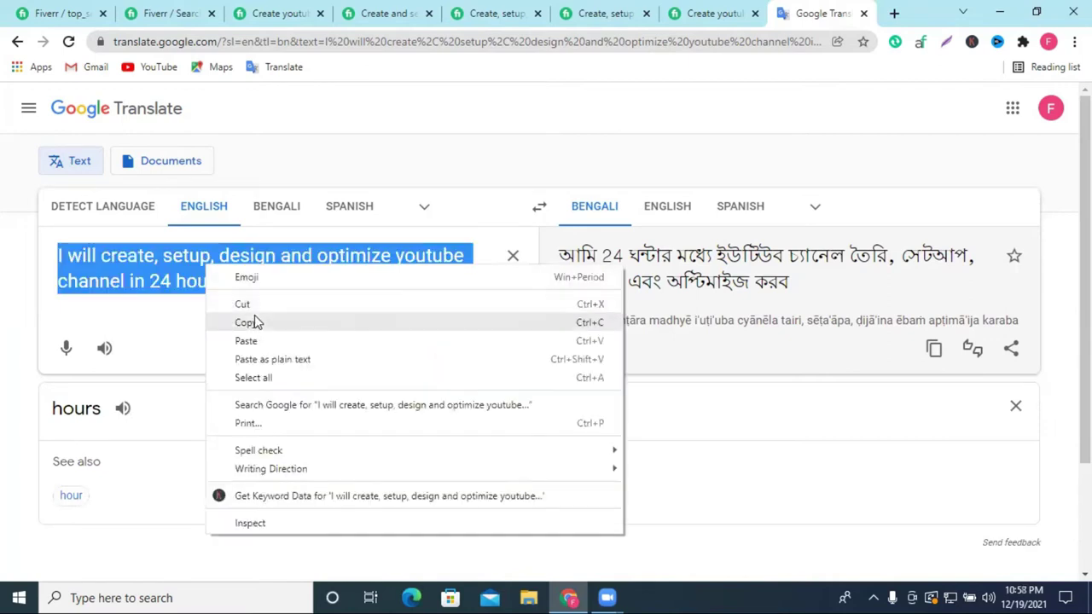
left_click(261, 319)
right_click(219, 284)
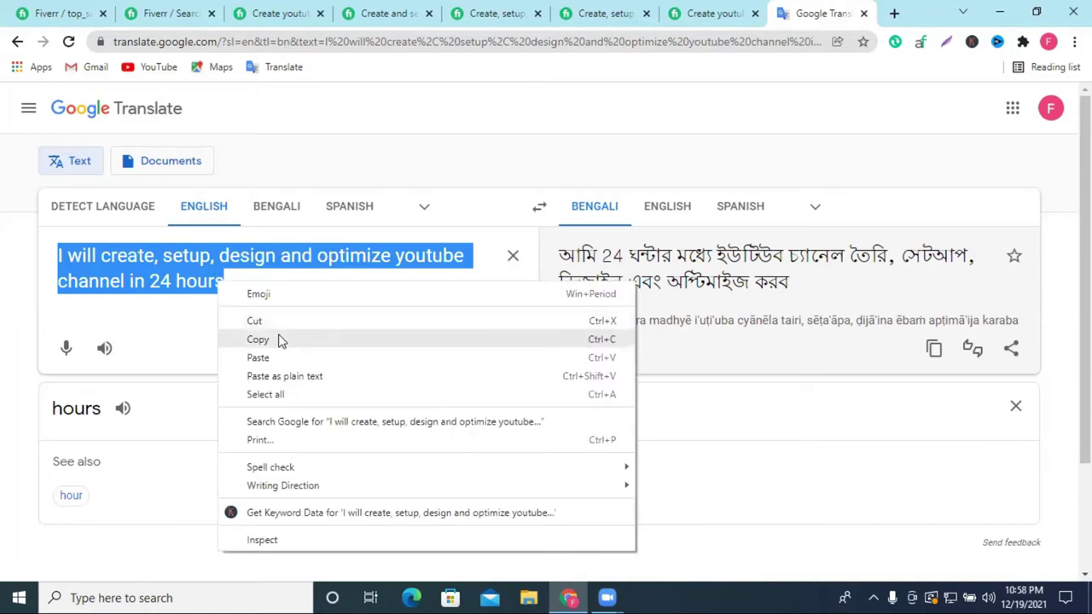
left_click(258, 340)
left_click(249, 291)
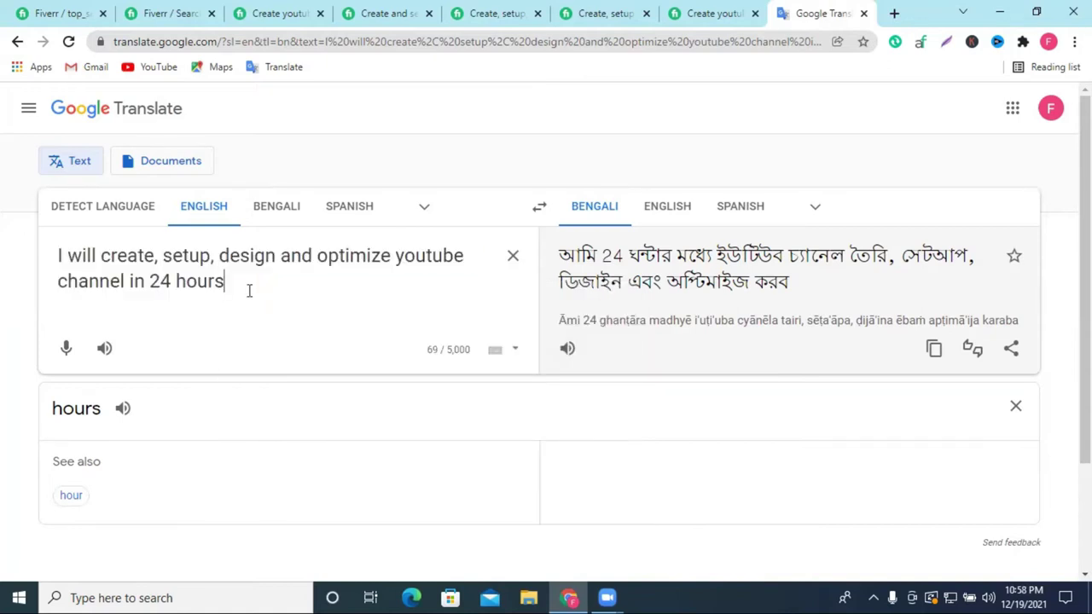
key("Return")
key("Return")
key("Return")
key("ctrl+v")
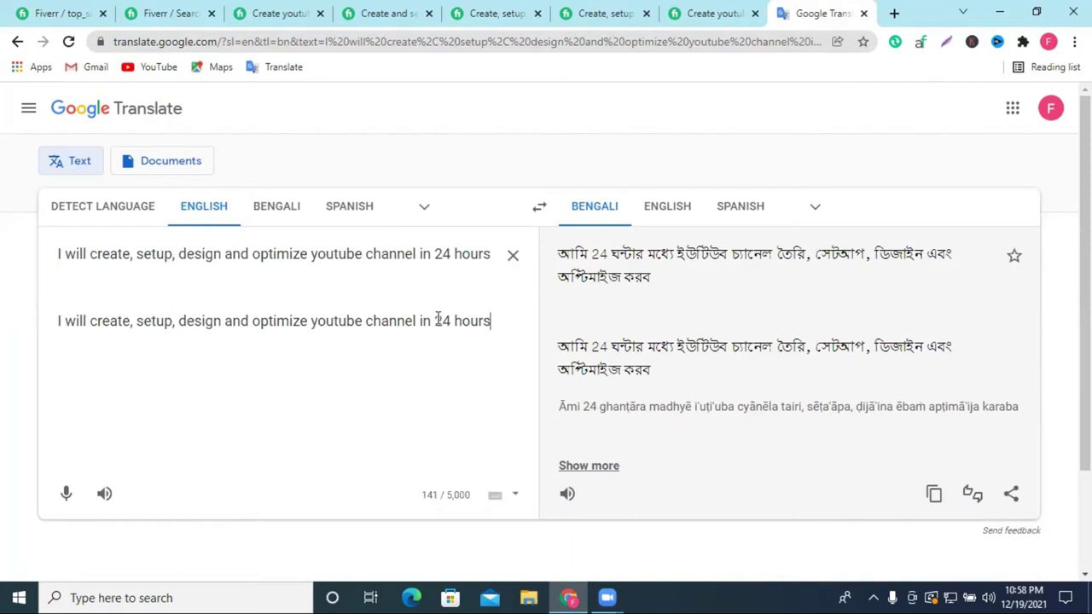
Try the ending "usa, canada" in place of "24 hours" on the second title, and delete everything after "channel".
left_click_drag(435, 320, 492, 315)
type("usa ")
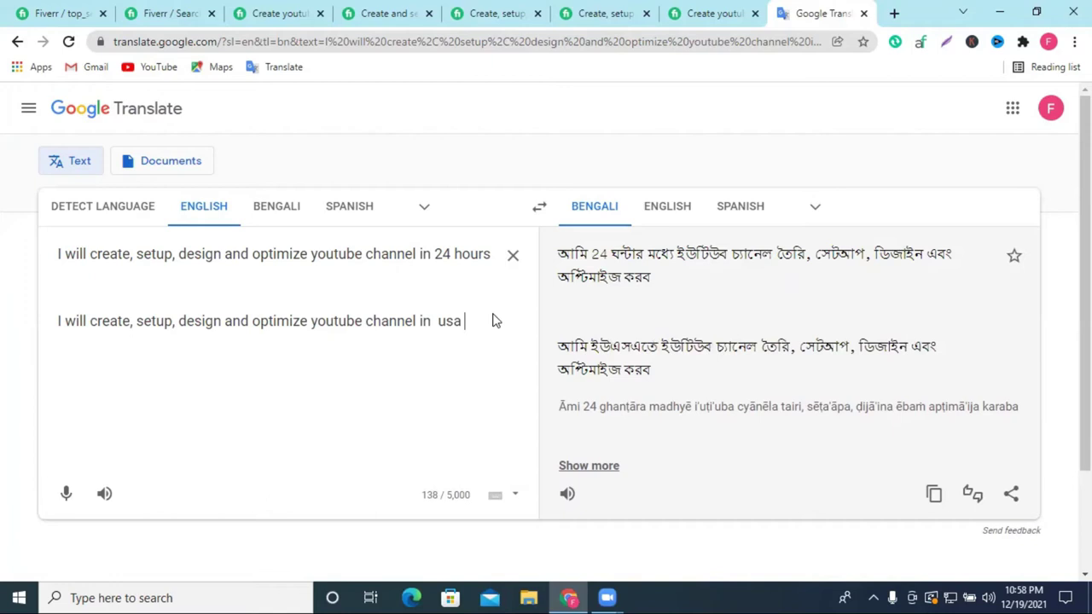
type(", canada")
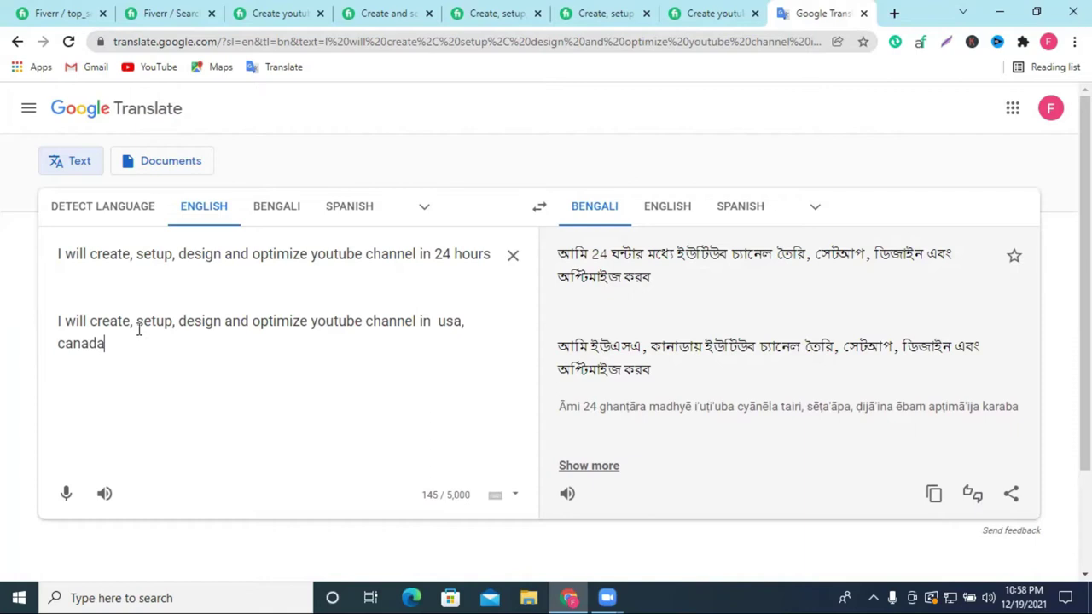
left_click_drag(418, 321, 481, 383)
key("BackSpace")
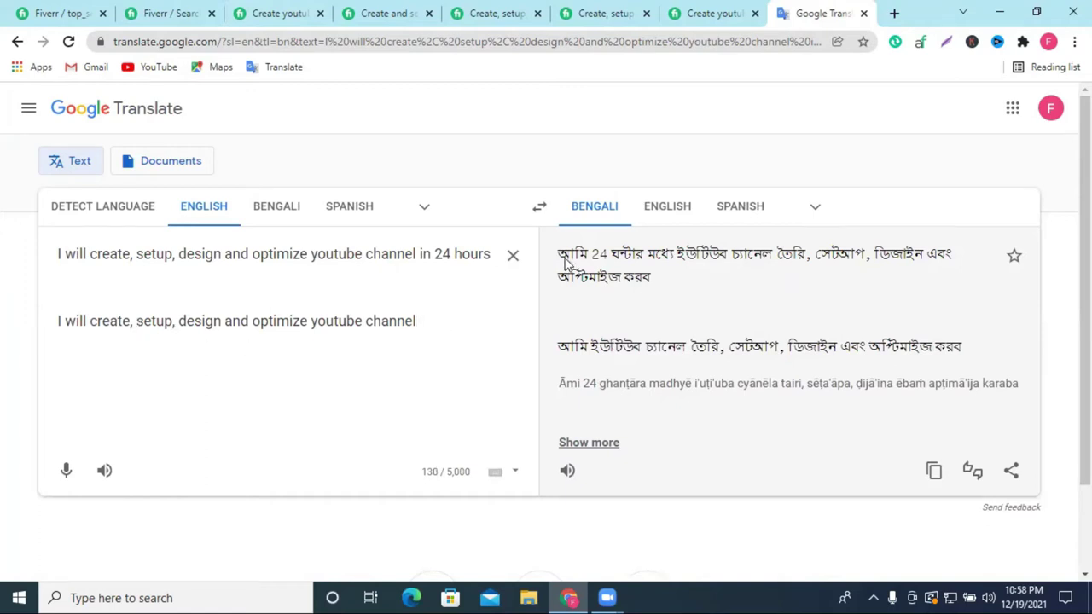
Review the gig titles in the Fiverr search results and on a competitor's gig page, and return to Google Translate.
left_click(154, 13)
scroll(389, 333, "down", 1)
scroll(389, 333, "down", 2)
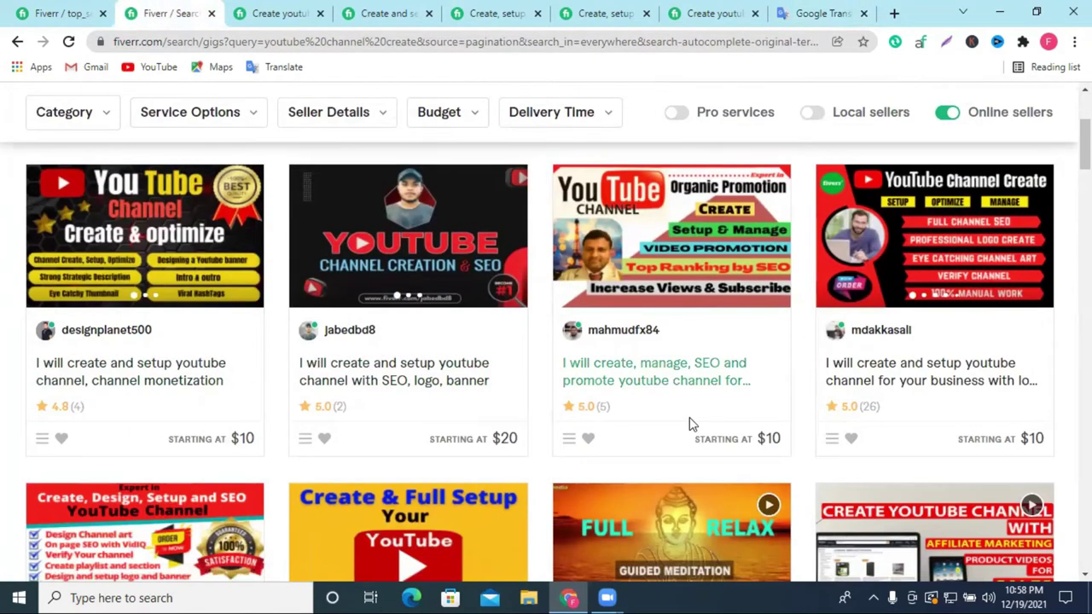
left_click(734, 12)
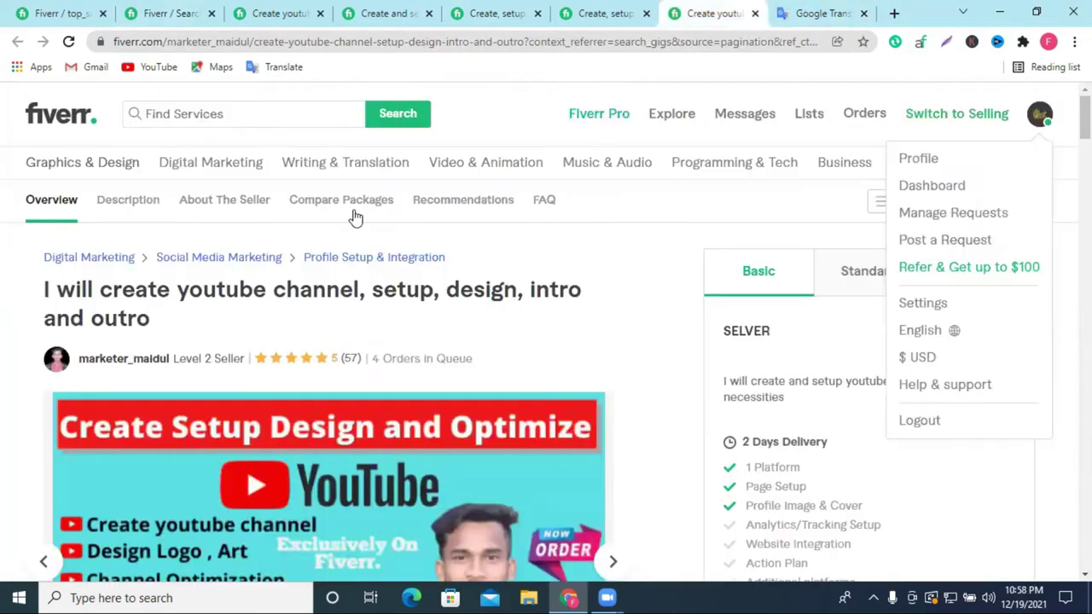
left_click(793, 12)
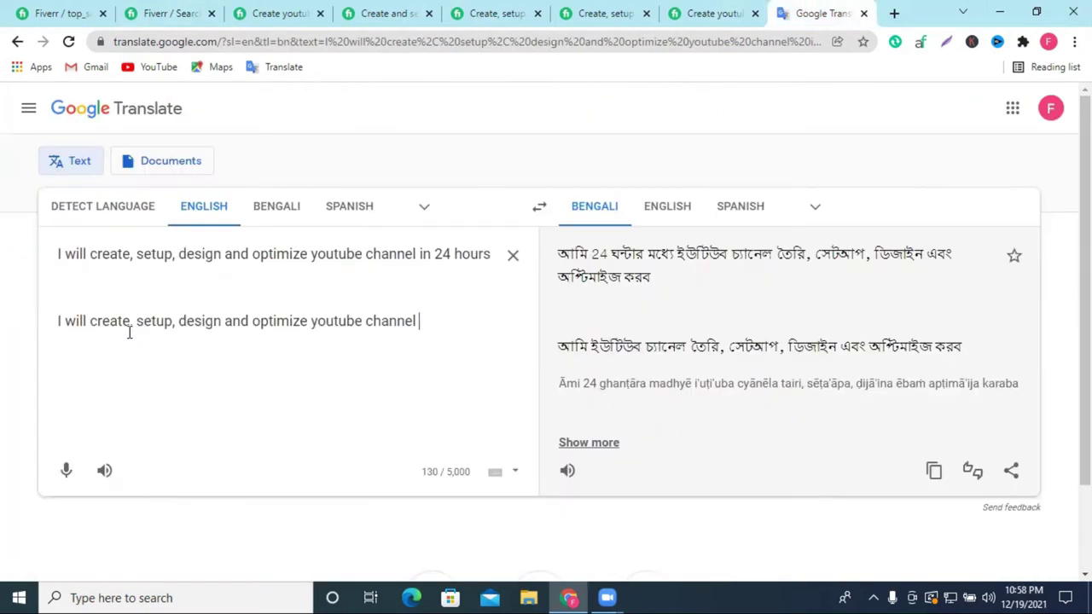
Compare the words "setup" and "design" in the second title with the wording of another competitor's gig title.
left_click_drag(136, 321, 219, 339)
left_click(216, 364)
double_click(194, 320)
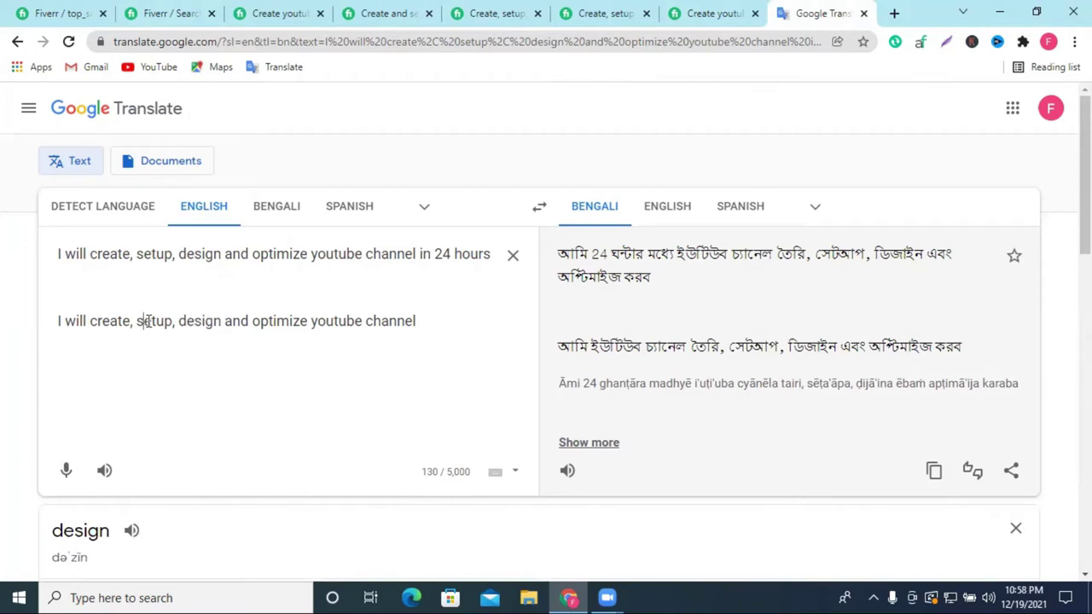
double_click(148, 321)
left_click(602, 14)
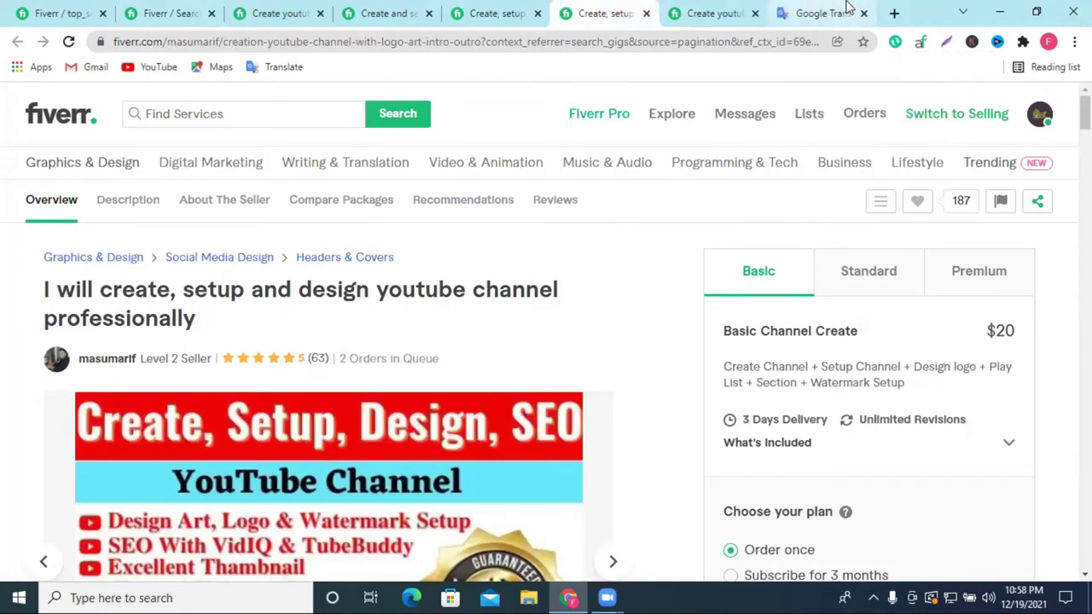
left_click(819, 14)
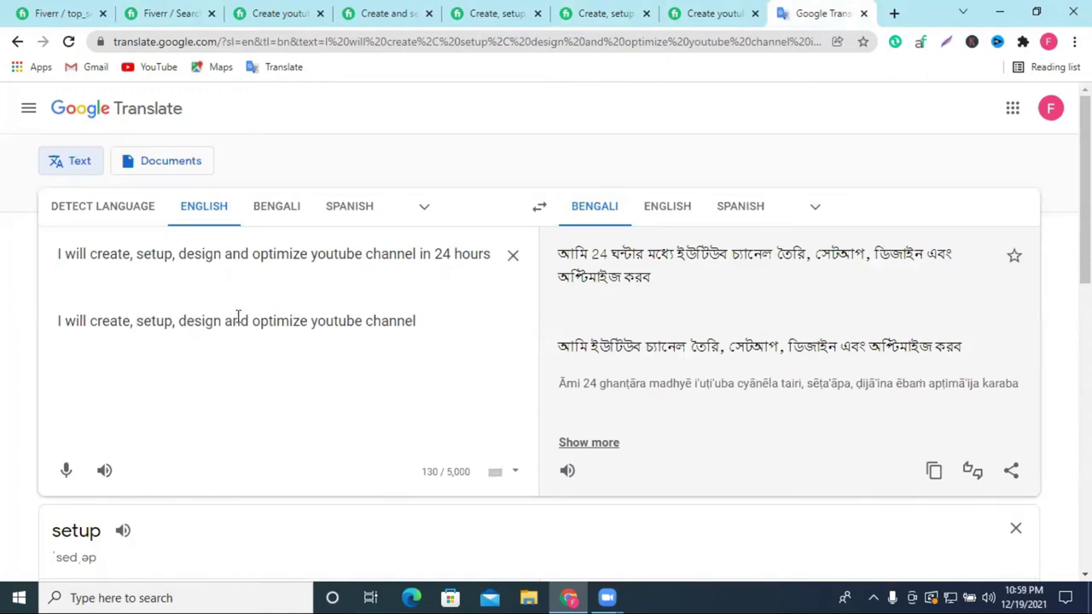
Reword the second title to "I will create, setup, and design your youtube channel" by replacing "optimize" with "design" and adding "your".
double_click(195, 322)
right_click(194, 323)
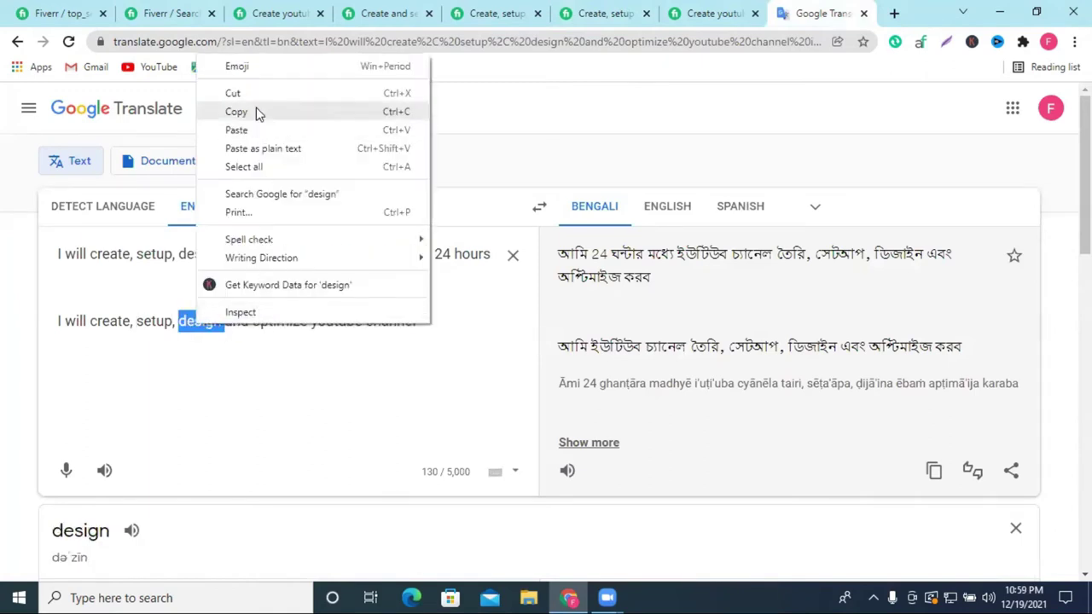
left_click(256, 91)
double_click(239, 321)
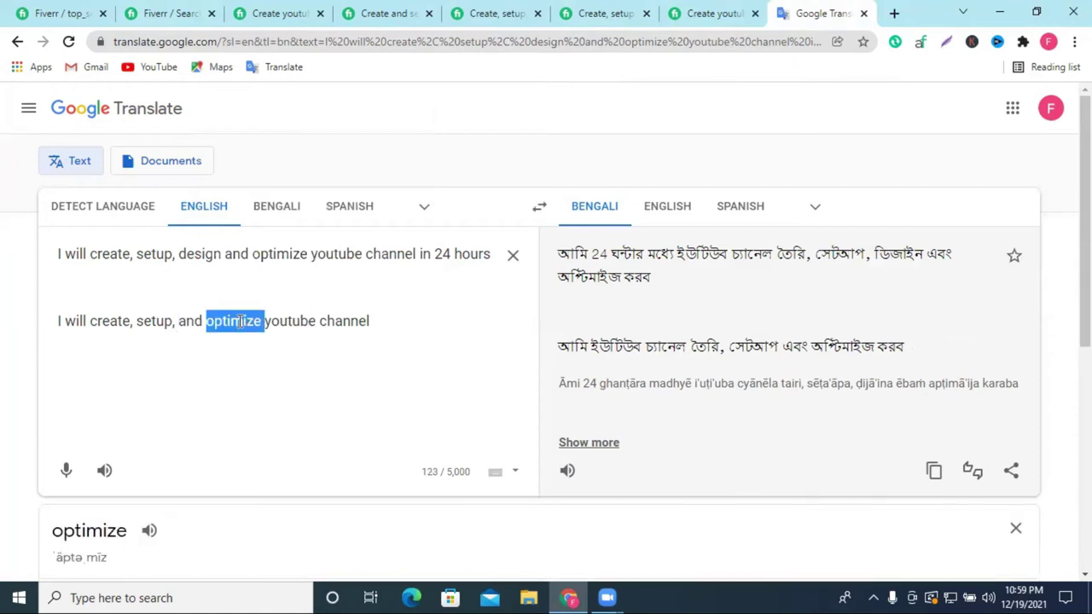
key("ctrl+v")
type("your")
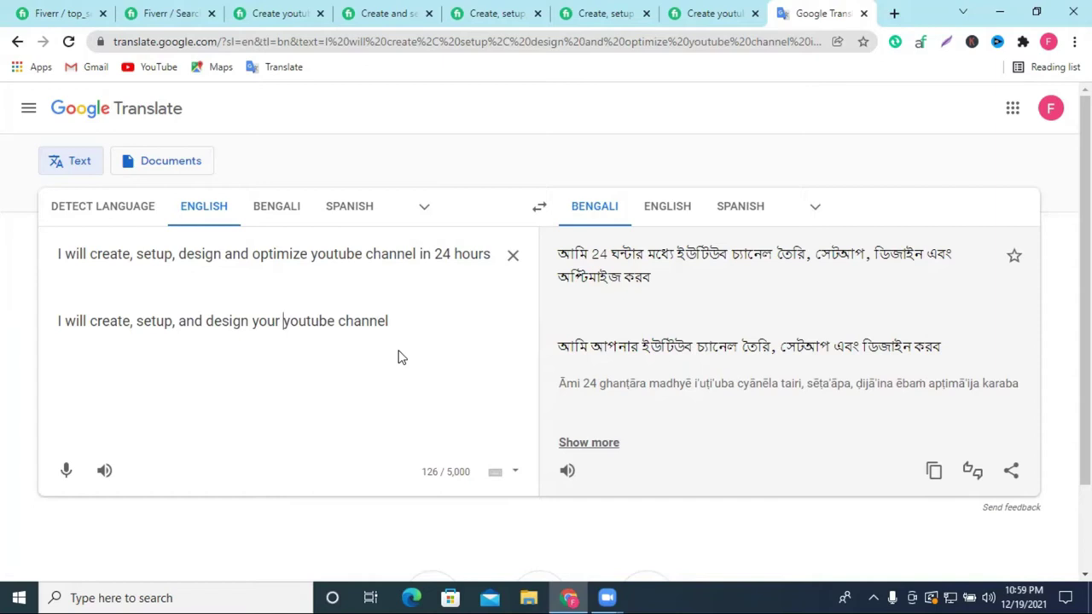
triple_click(362, 322)
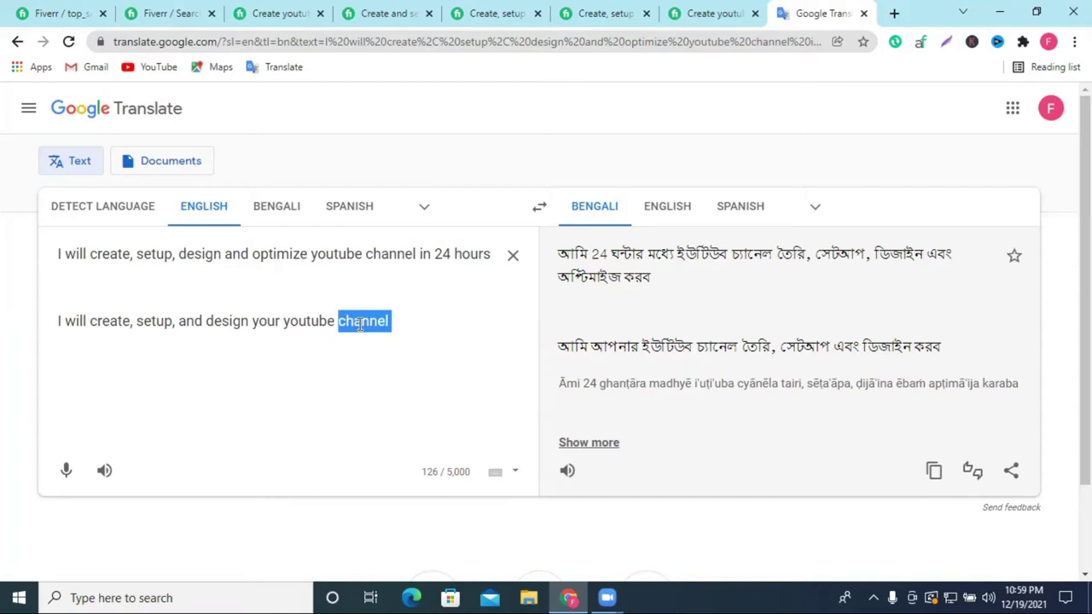
right_click(360, 324)
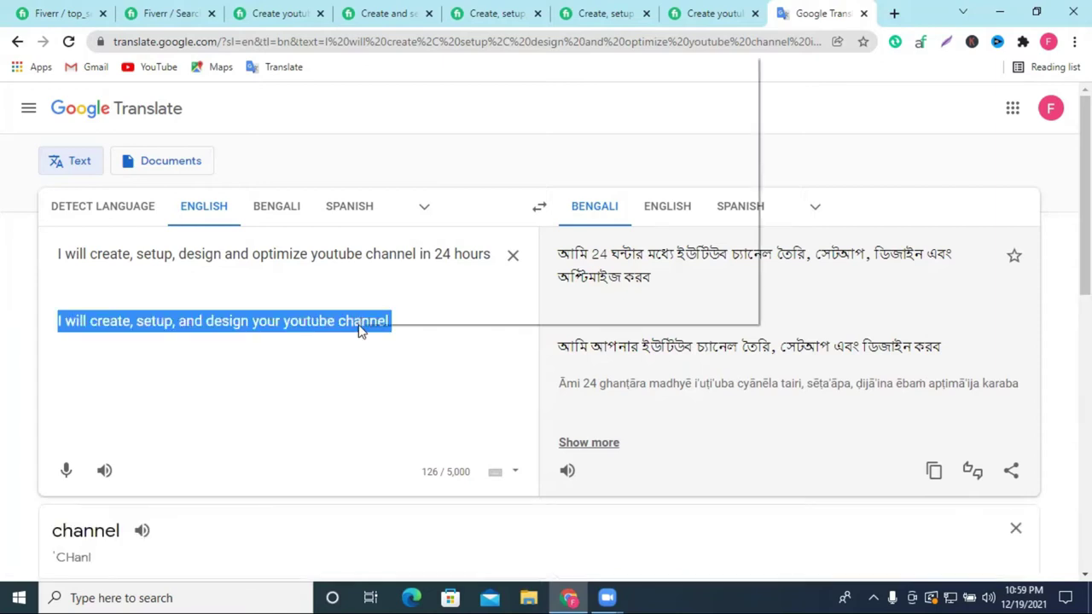
left_click(104, 363)
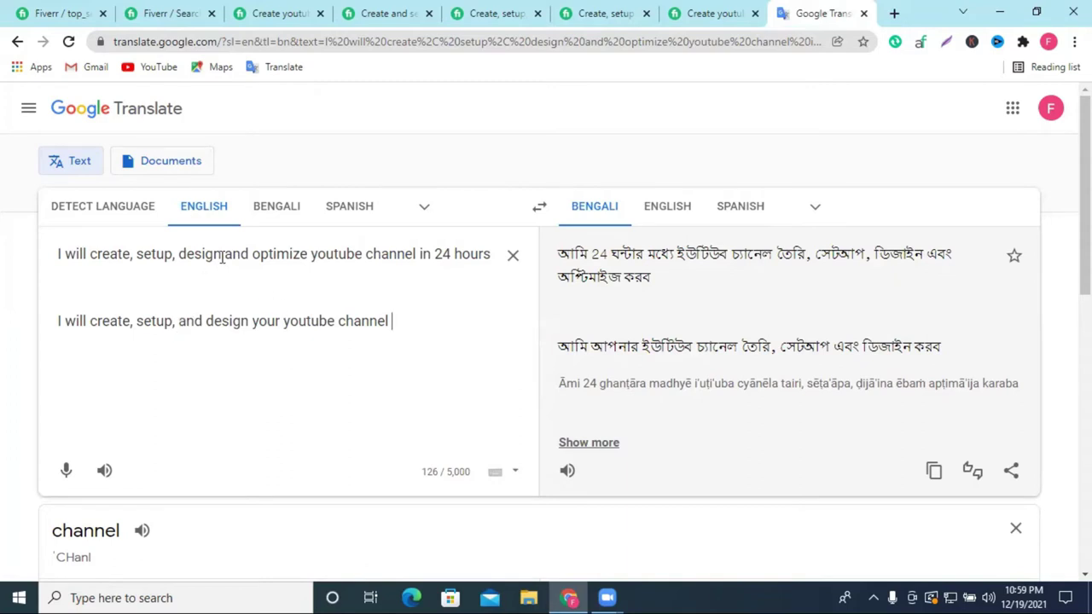
triple_click(169, 253)
left_click(152, 268)
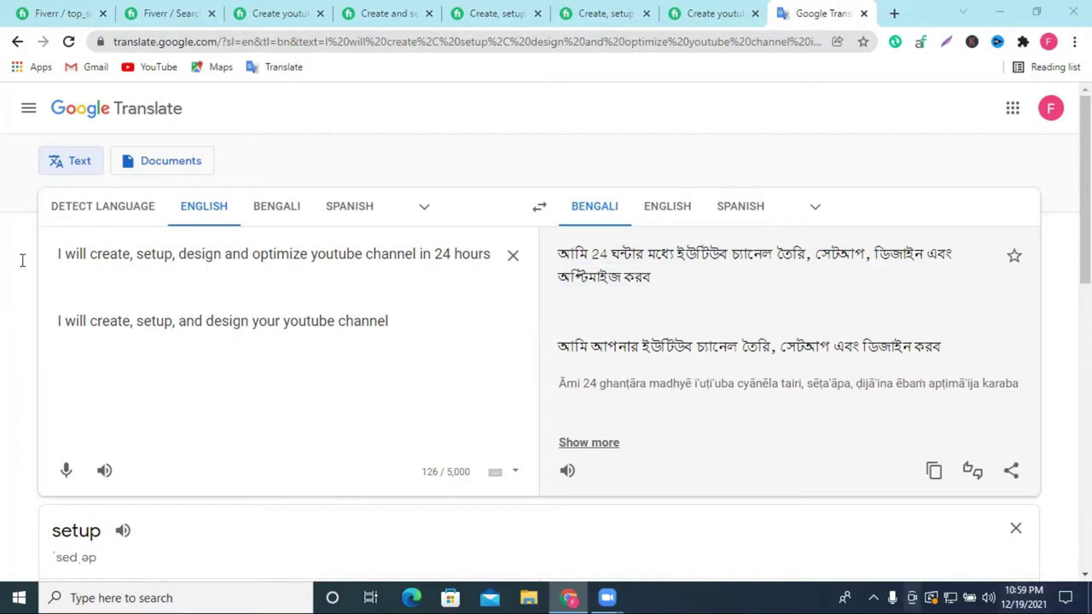
Copy "create, setup, design and optimize youtube channel in 24 hours" from the first title into the Fiverr form's gig title.
left_click_drag(91, 254, 486, 258)
right_click(482, 263)
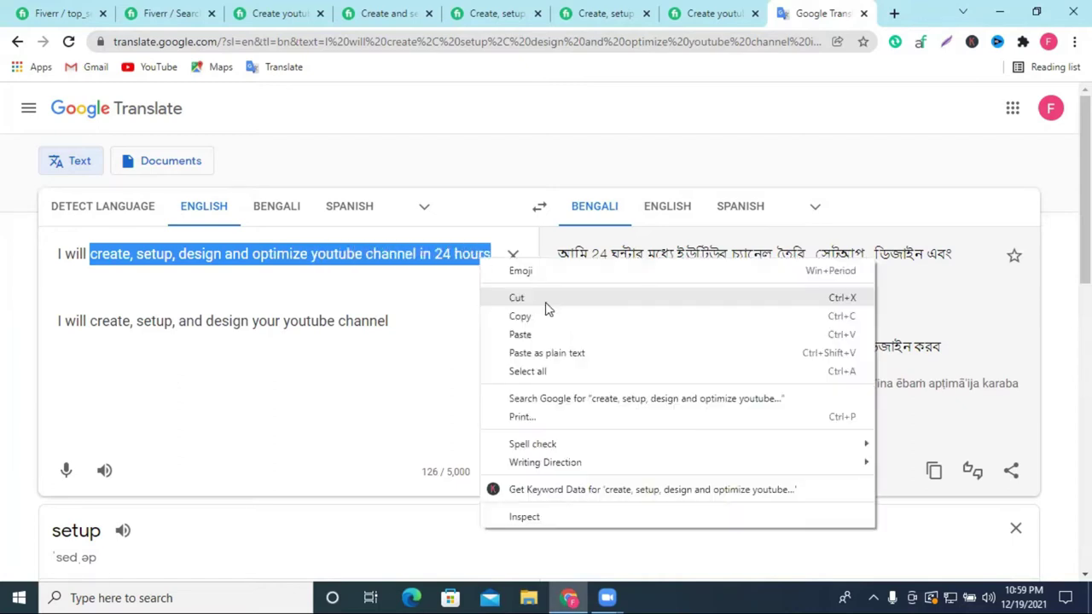
left_click(94, 13)
left_click(354, 331)
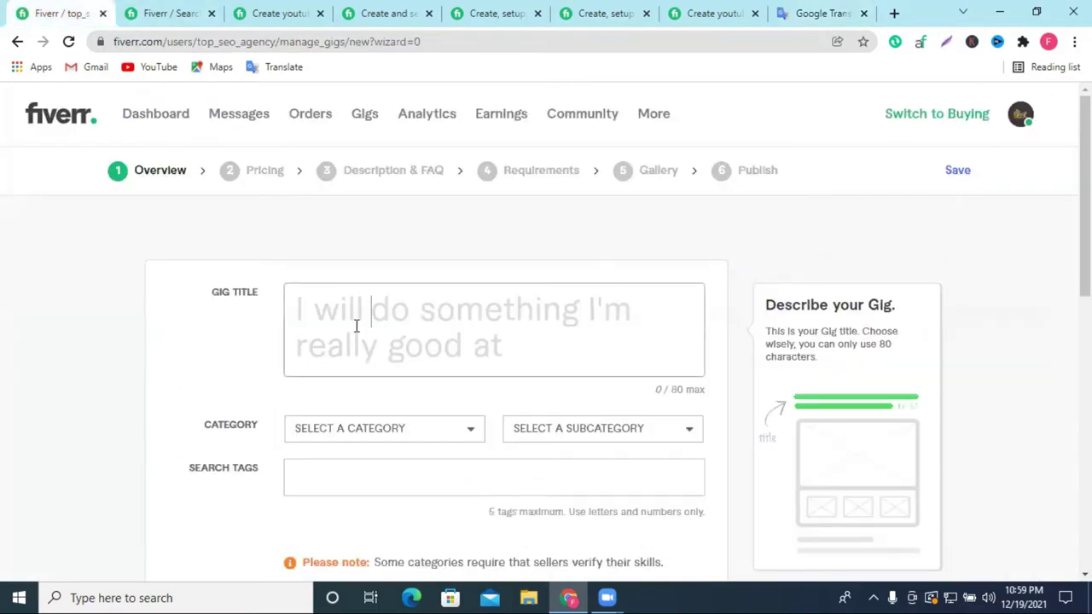
key("ctrl+v")
scroll(461, 330, "up", 2)
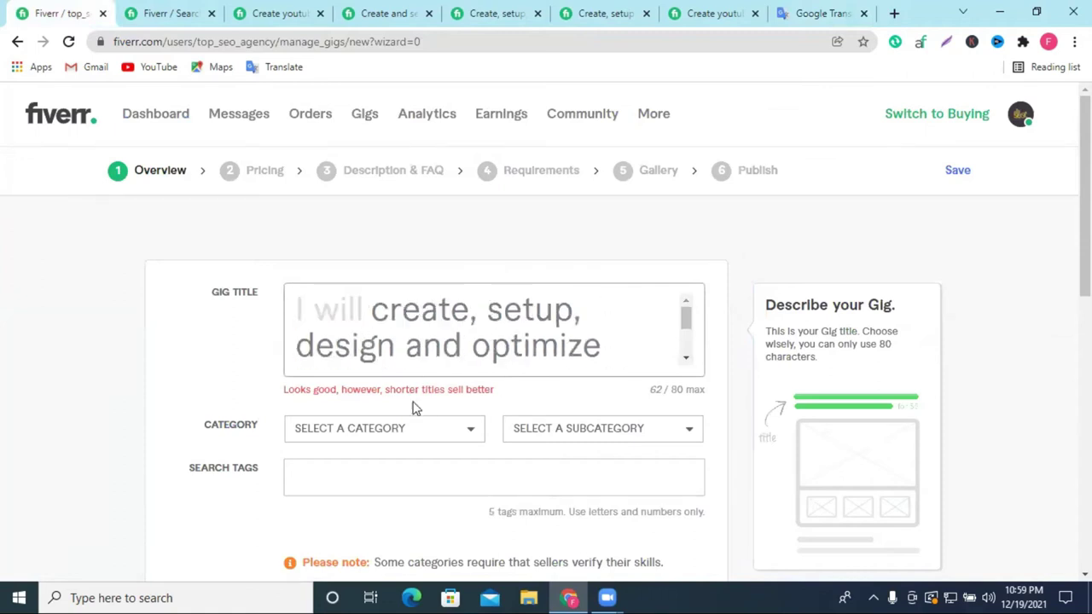
Correct the flagged word "youtube" to "YouTube" in the gig title.
left_click(232, 355)
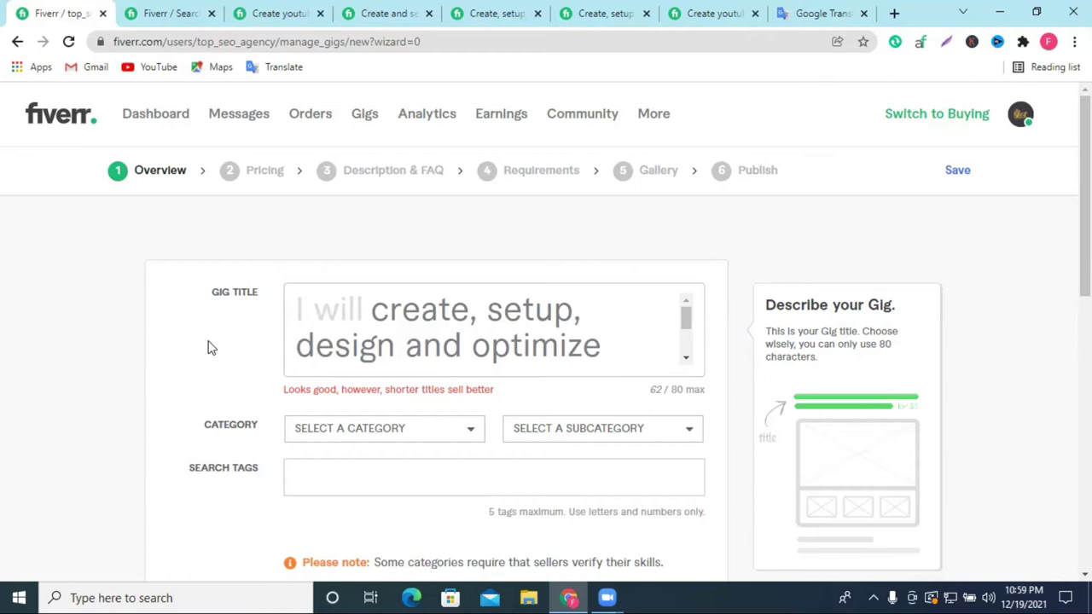
scroll(419, 281, "down", 2)
scroll(458, 168, "down", 2)
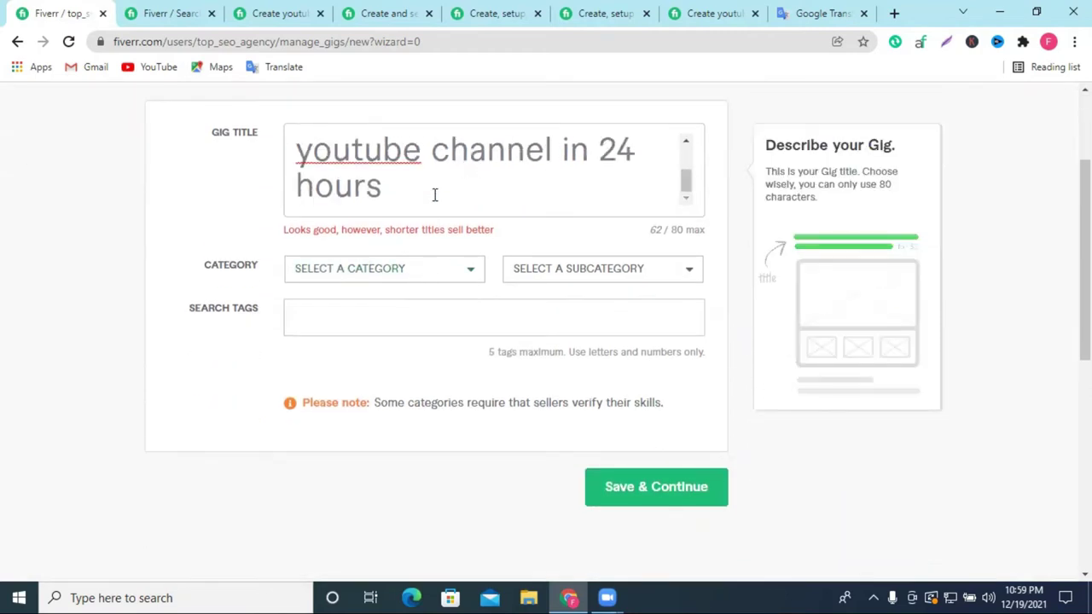
right_click(359, 152)
left_click(404, 169)
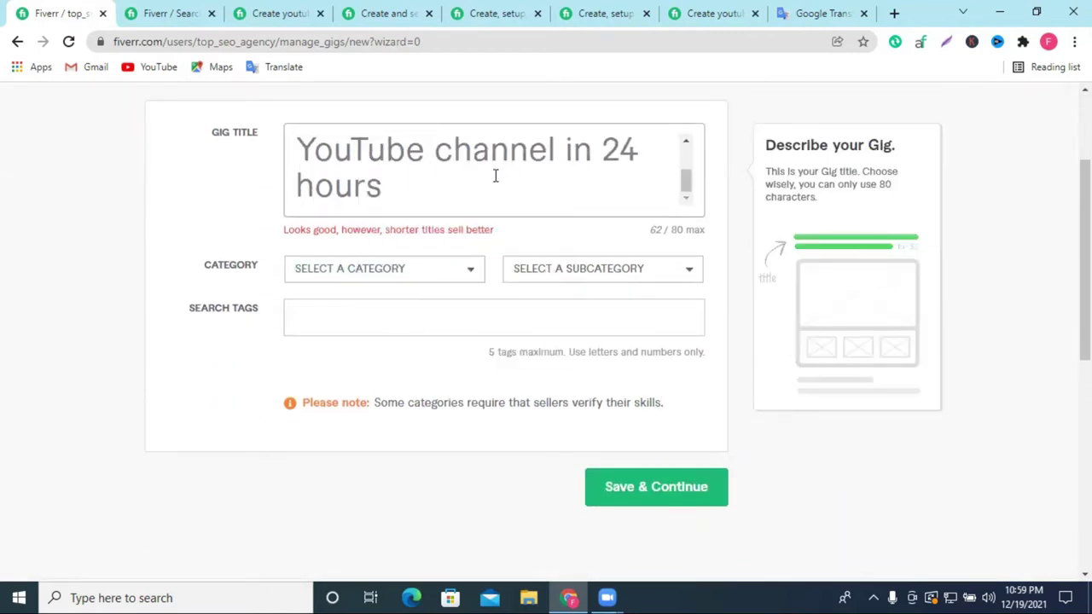
left_click(213, 188)
scroll(384, 192, "up", 4)
Set the gig category to Digital Marketing and open the subcategory choices.
scroll(516, 297, "down", 2)
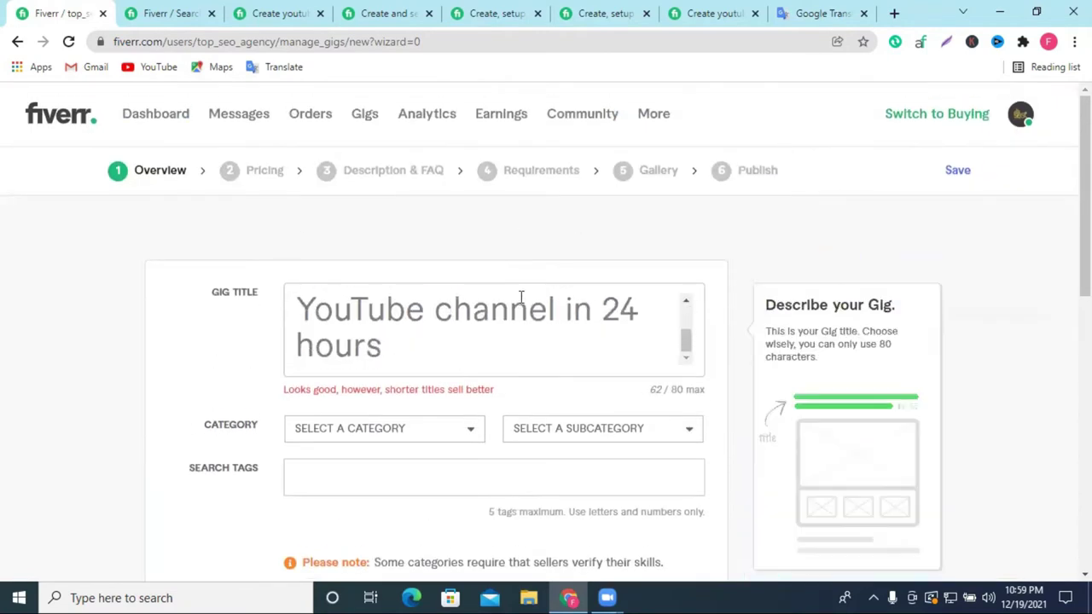
scroll(522, 295, "down", 2)
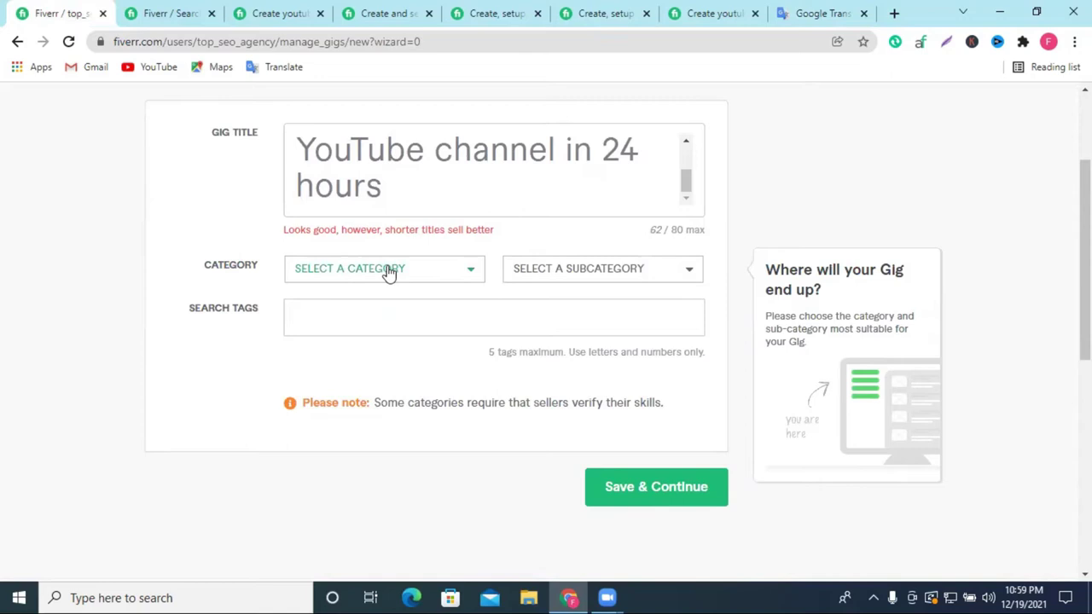
left_click(358, 269)
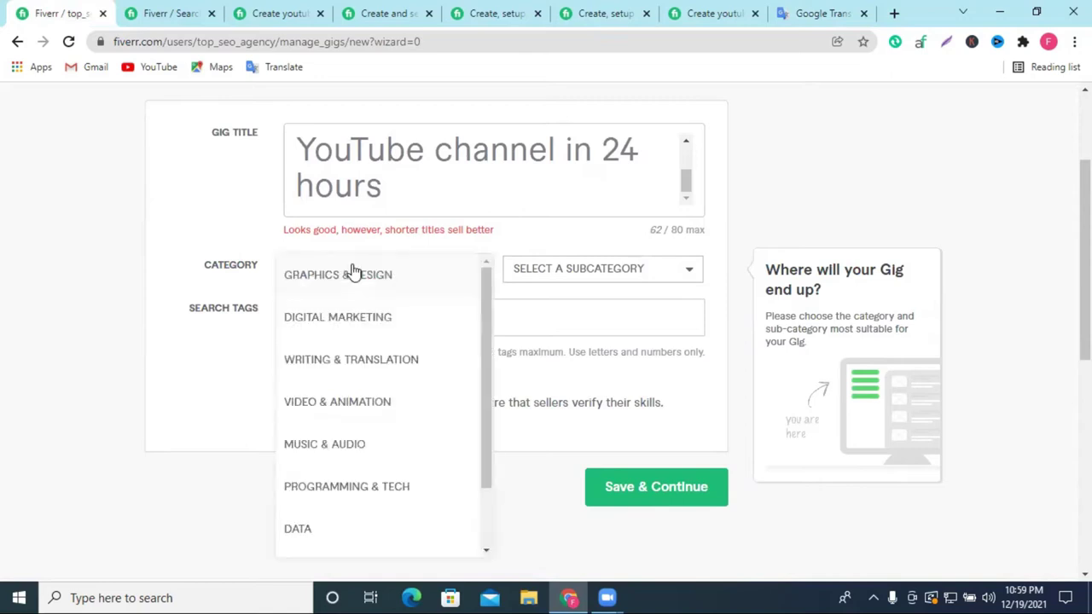
left_click(320, 319)
left_click(556, 271)
Compare the categories and subcategories used on the competitors' YouTube channel gig pages.
left_click(372, 12)
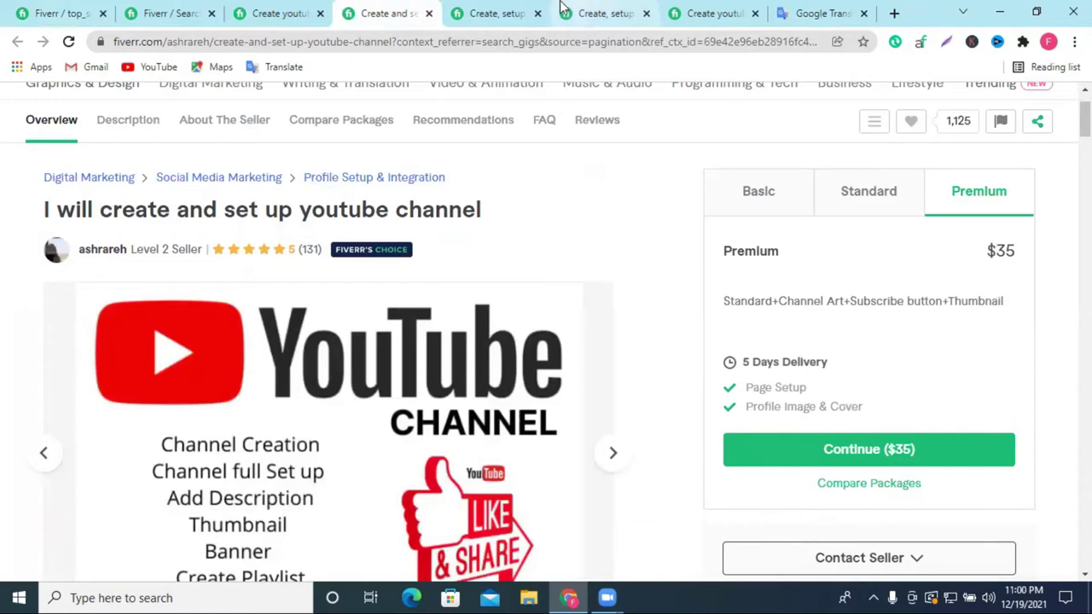
left_click(524, 12)
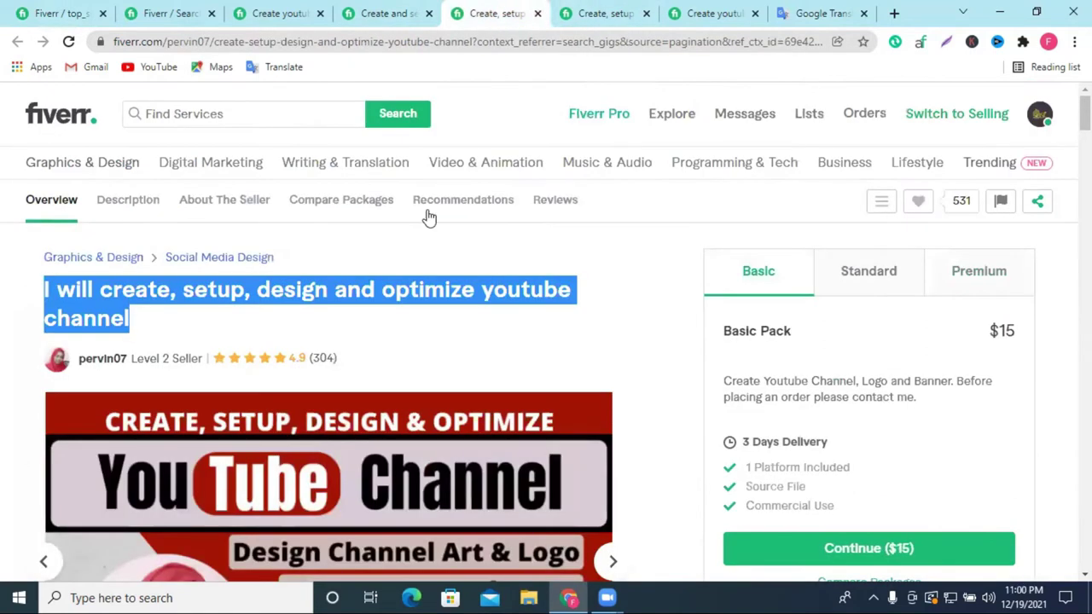
left_click(621, 7)
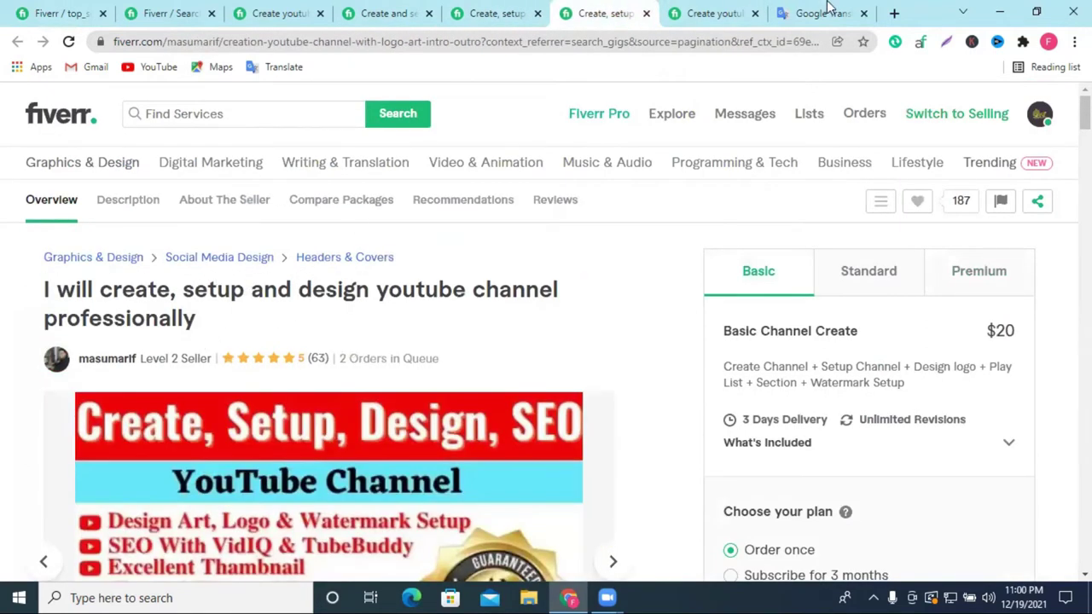
left_click(715, 13)
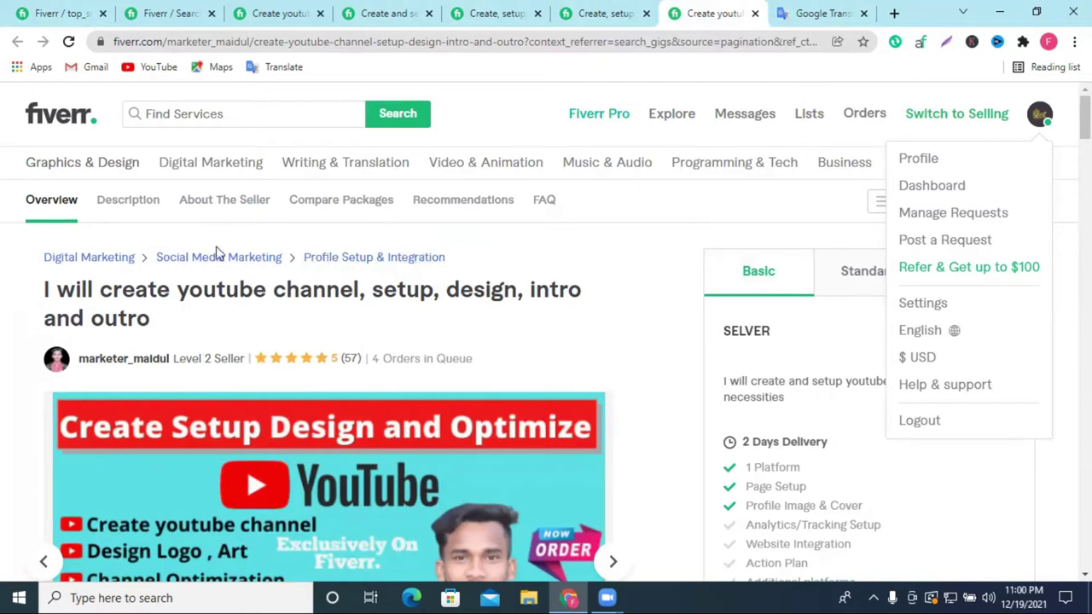
Back in the gig form, set the subcategory to Social Media Marketing and the service type to Profile Setup & Integration.
left_click(55, 13)
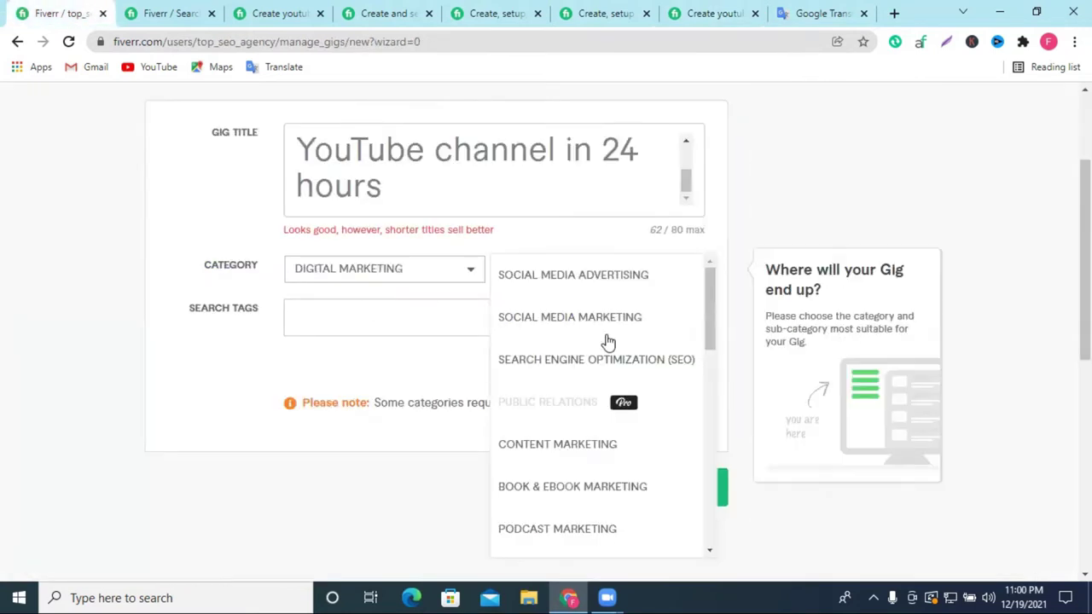
left_click(629, 318)
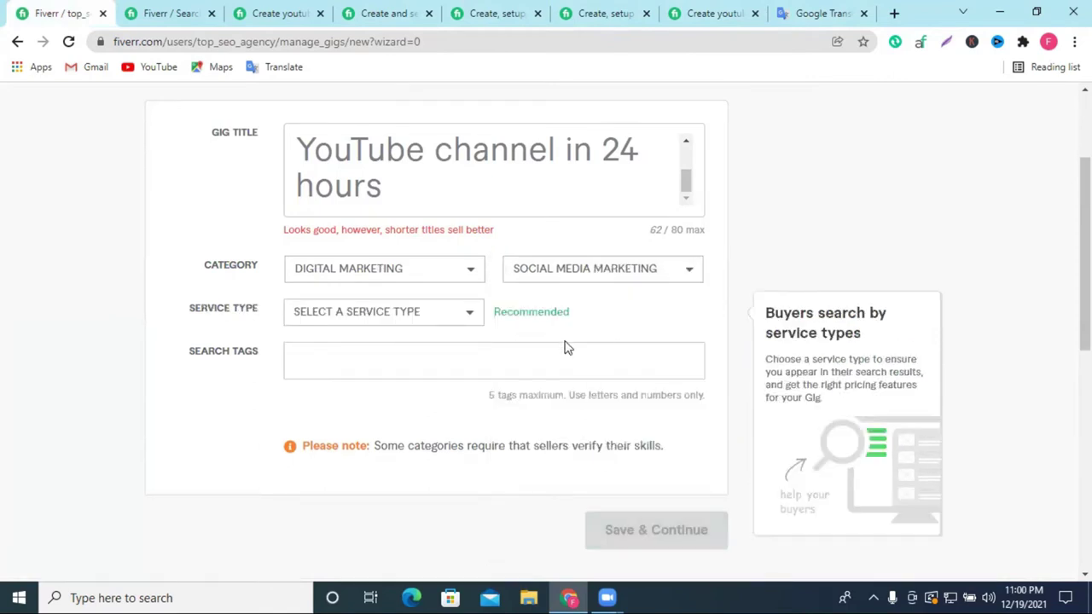
left_click(353, 315)
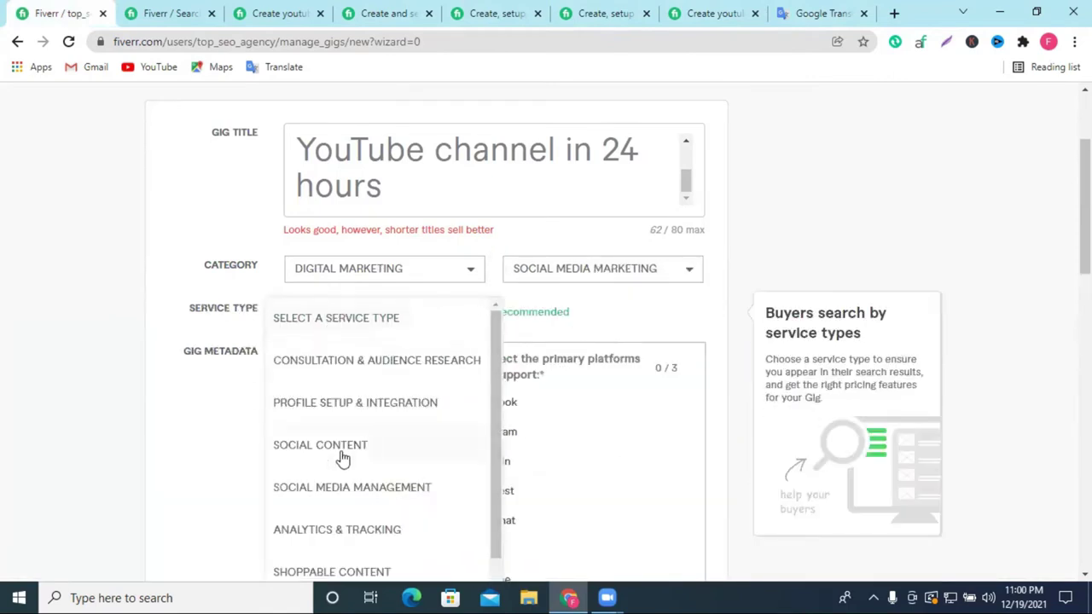
left_click(358, 408)
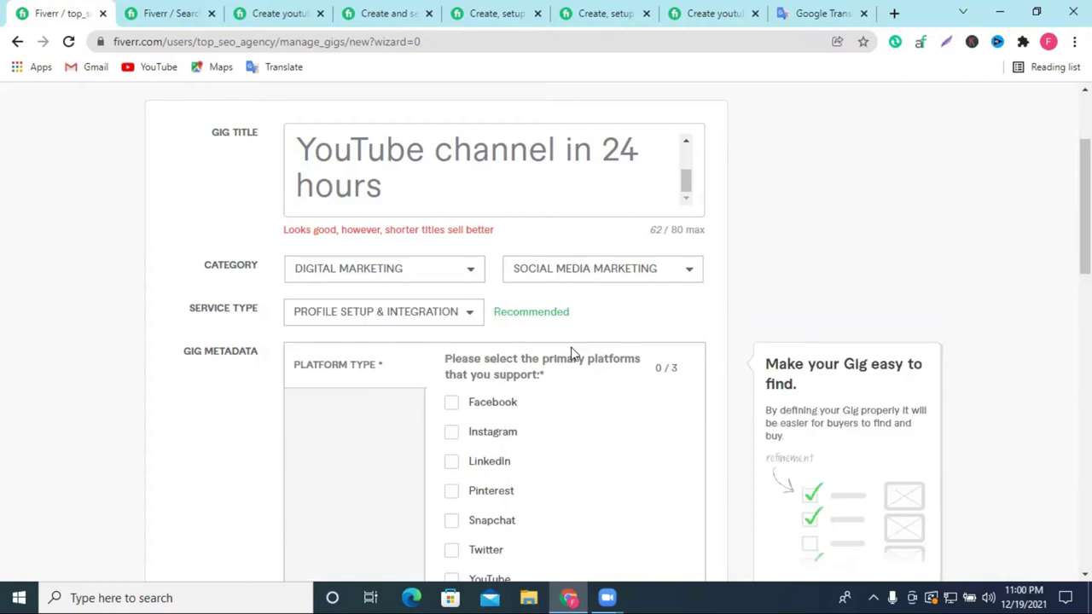
Select YouTube, Facebook and Instagram as the supported platforms in the gig metadata.
scroll(597, 350, "down", 1)
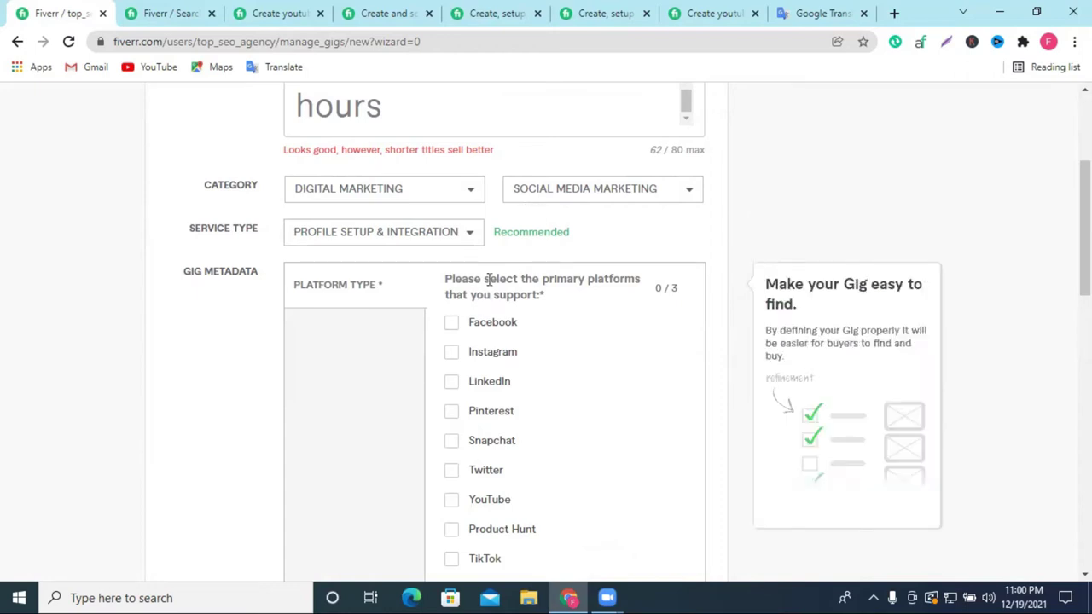
scroll(551, 285, "down", 1)
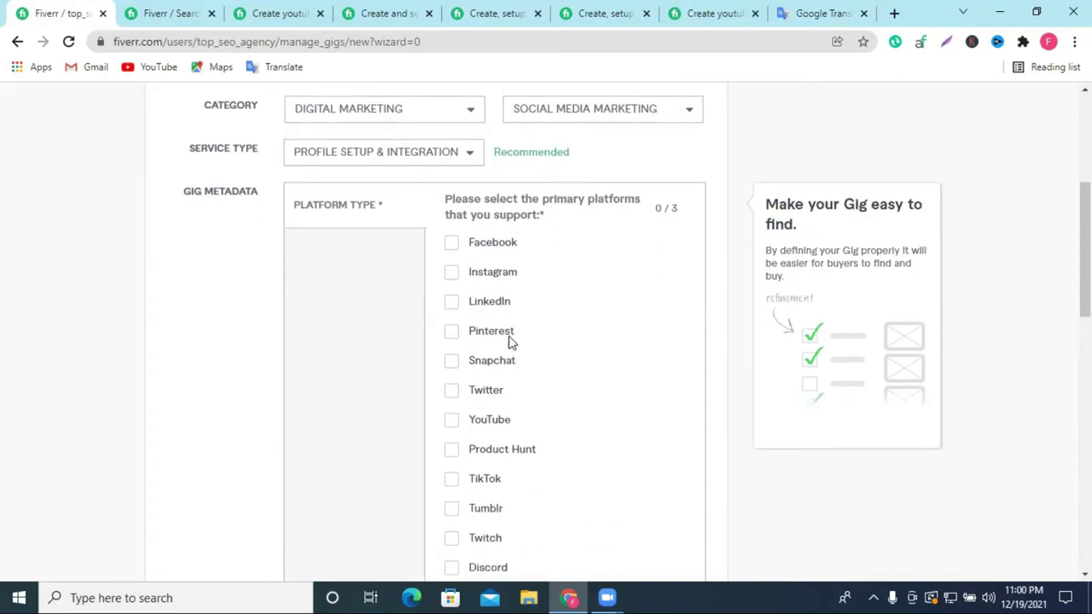
left_click(452, 421)
left_click(449, 245)
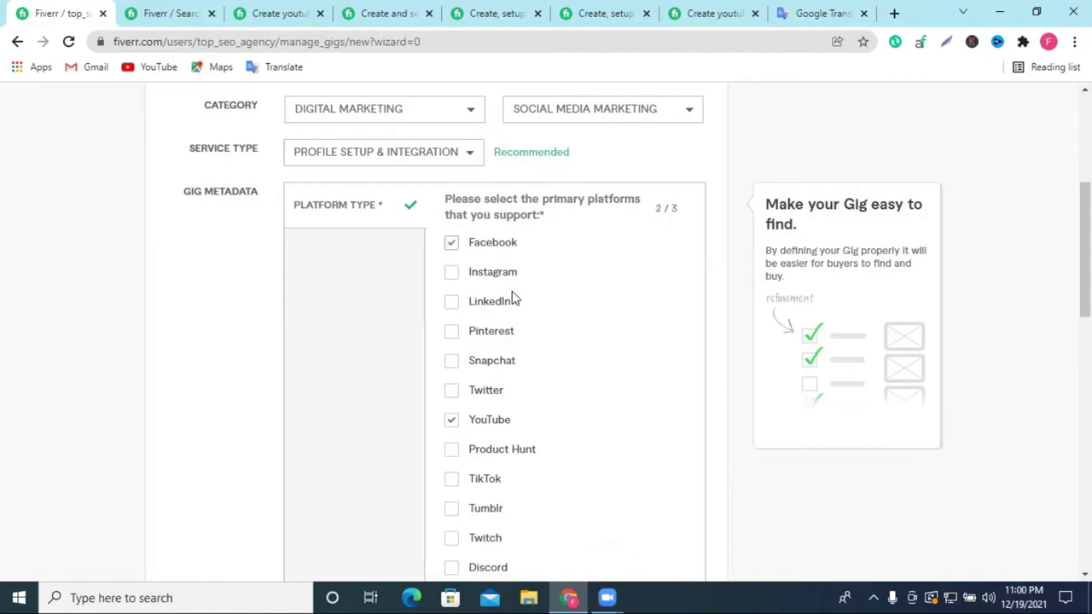
left_click(455, 274)
Go to the gig's search tags and review the suggested terms in the "youtube channel create" search results for tag ideas.
scroll(555, 268, "down", 5)
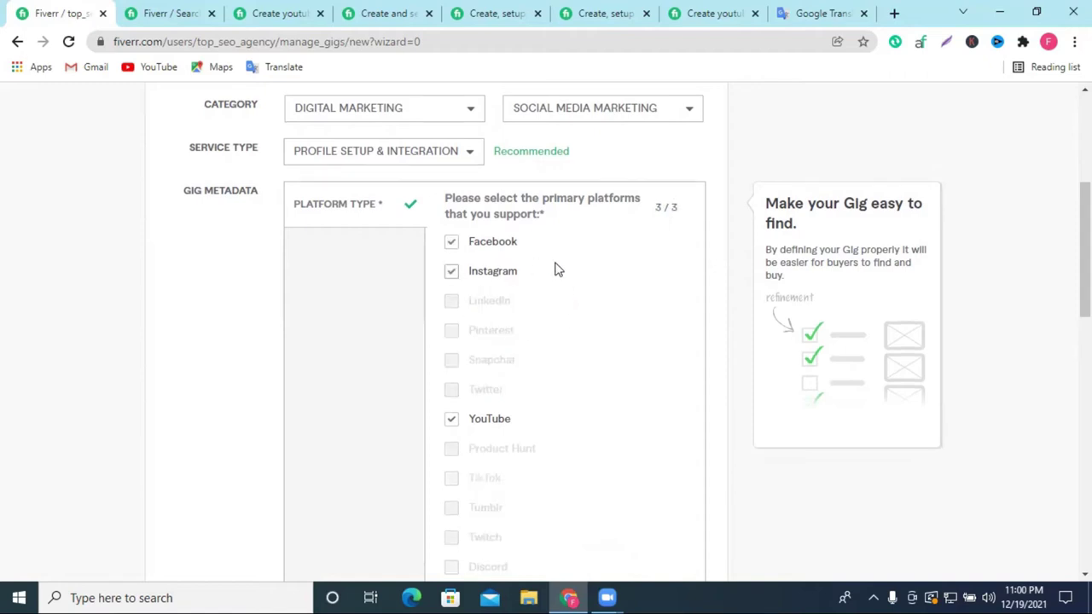
left_click(320, 328)
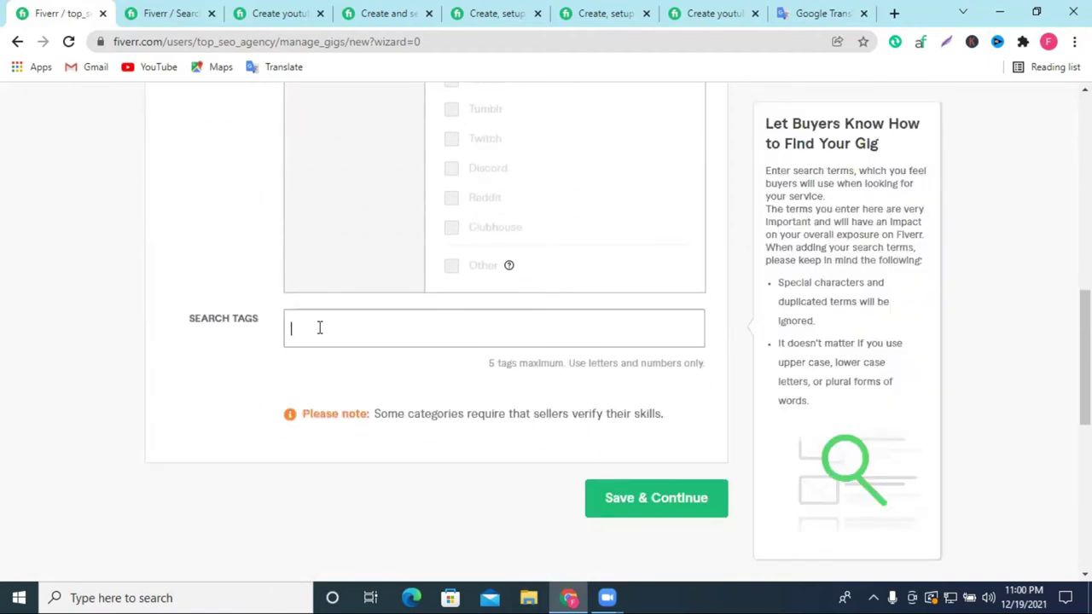
left_click(177, 13)
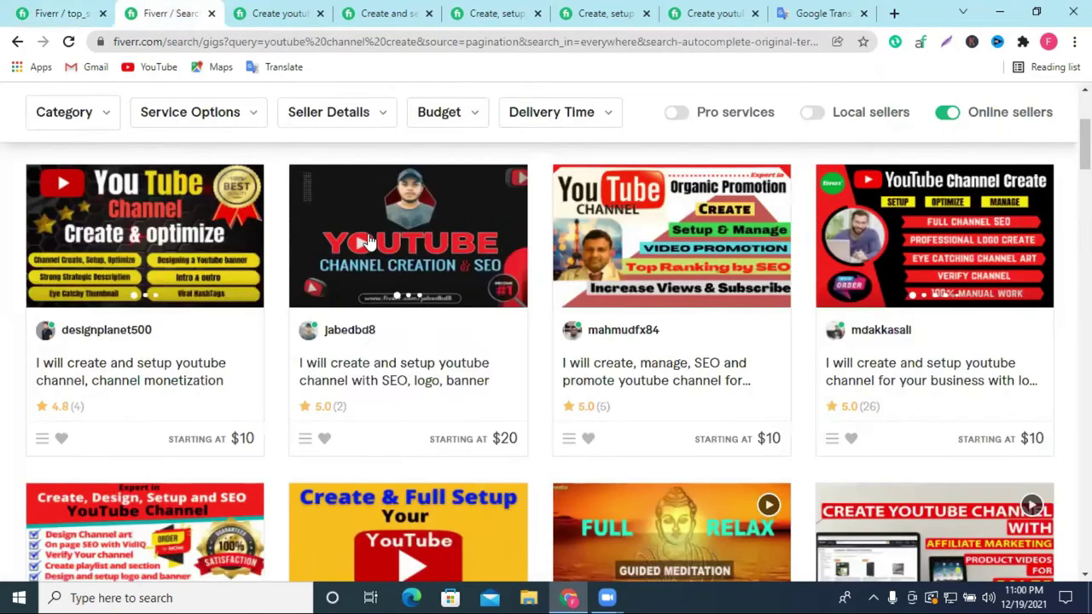
scroll(693, 195, "up", 3)
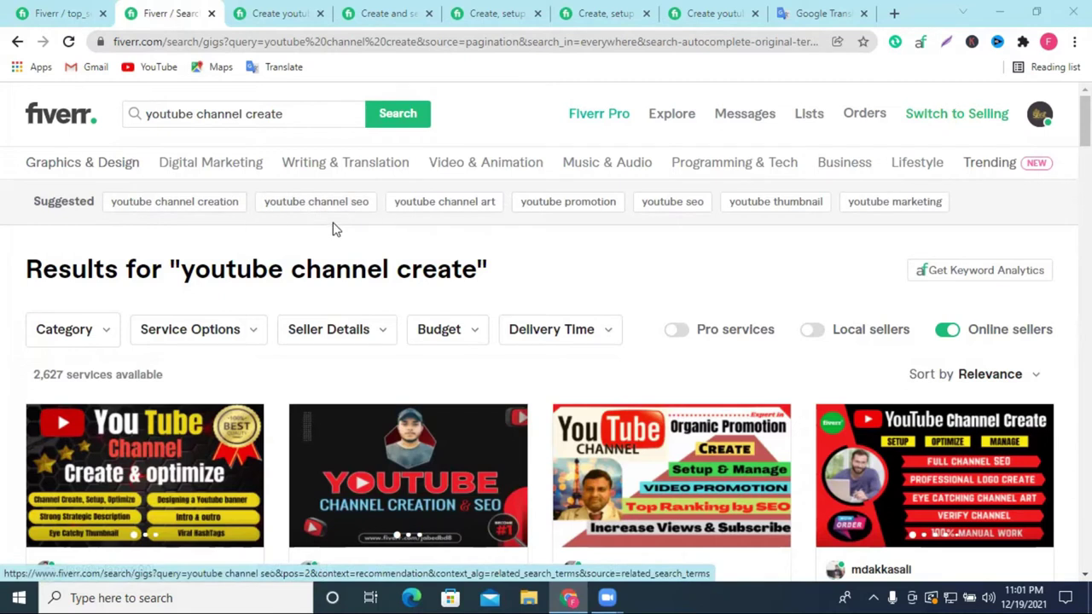
left_click_drag(957, 207, 112, 206)
left_click(298, 243)
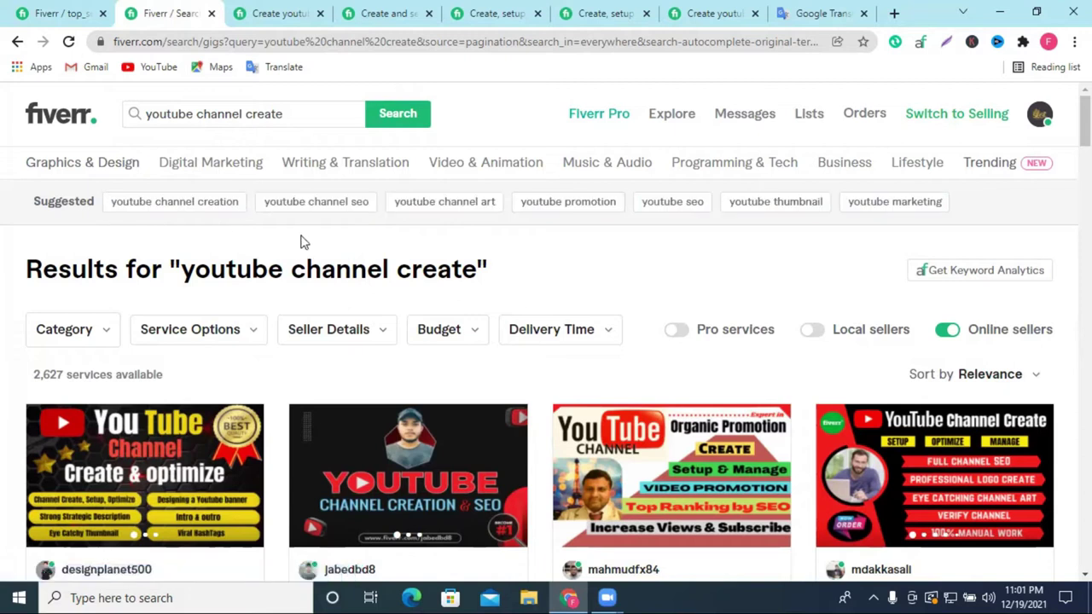
left_click_drag(967, 210, 215, 228)
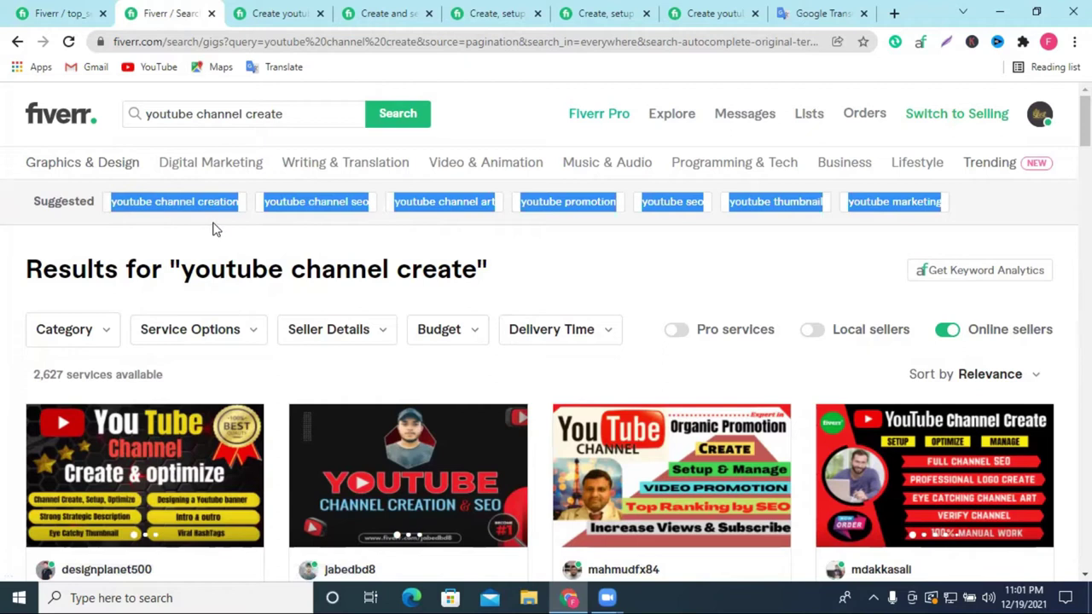
left_click(219, 231)
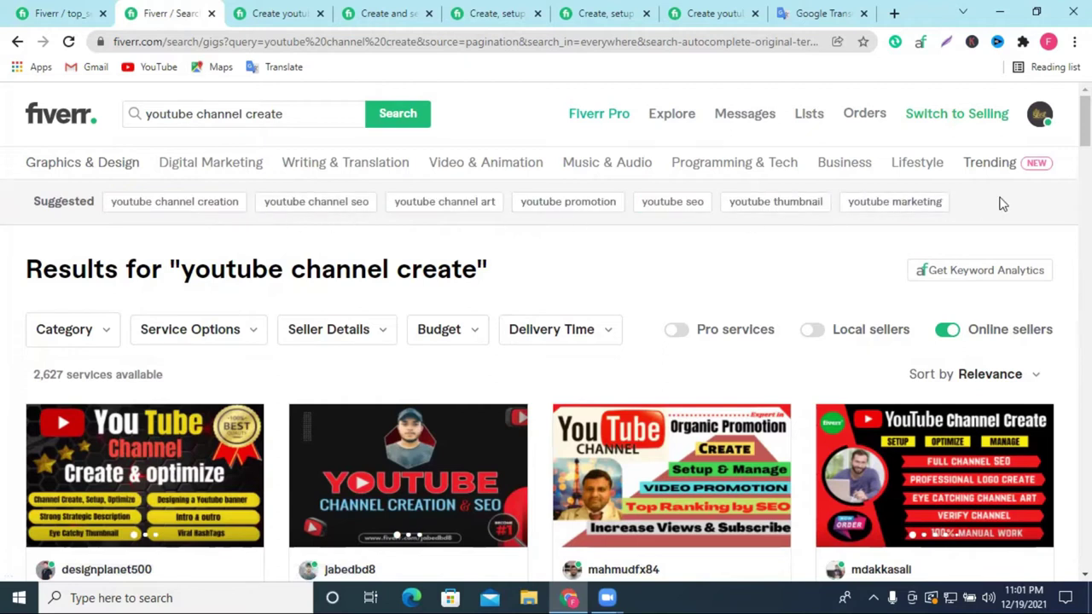
left_click(894, 13)
left_click(633, 41)
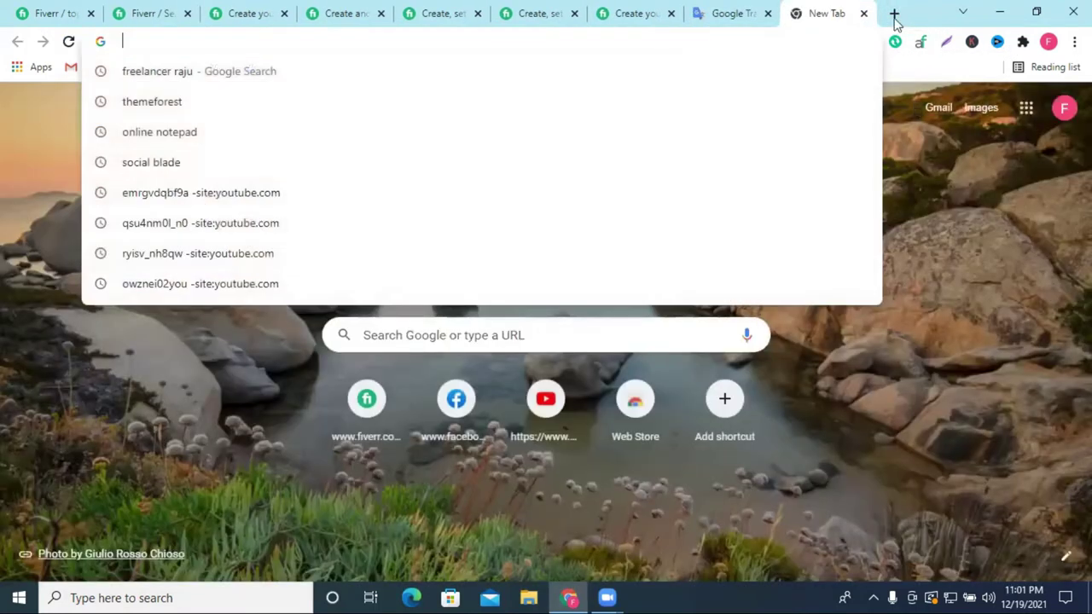
left_click(864, 14)
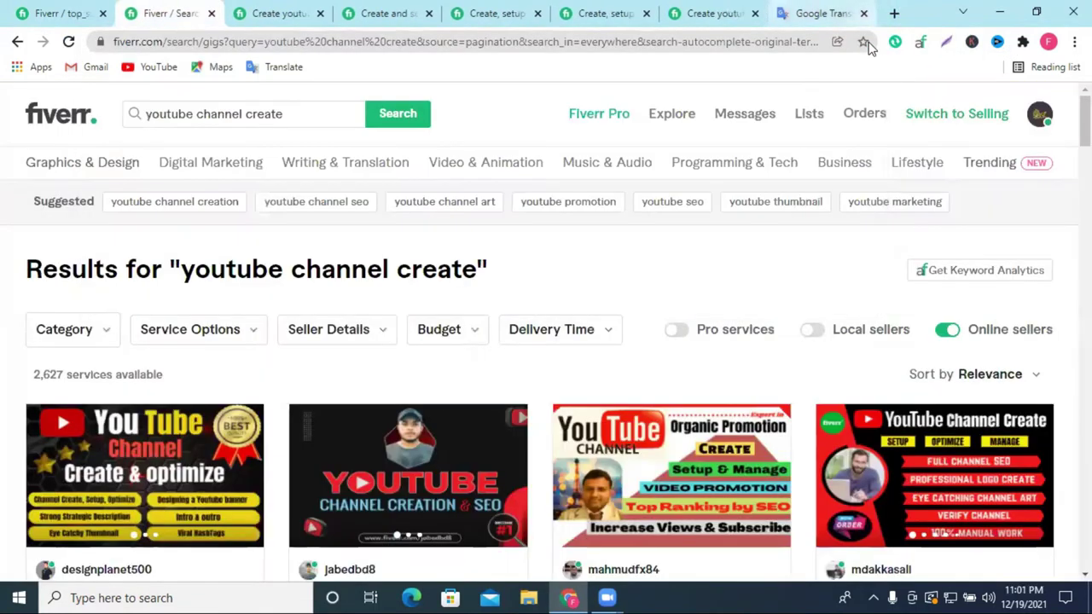
Open youtube.com in a new tab and enter "create you" in its search to view keyword suggestions.
left_click(896, 13)
type("youtube.com")
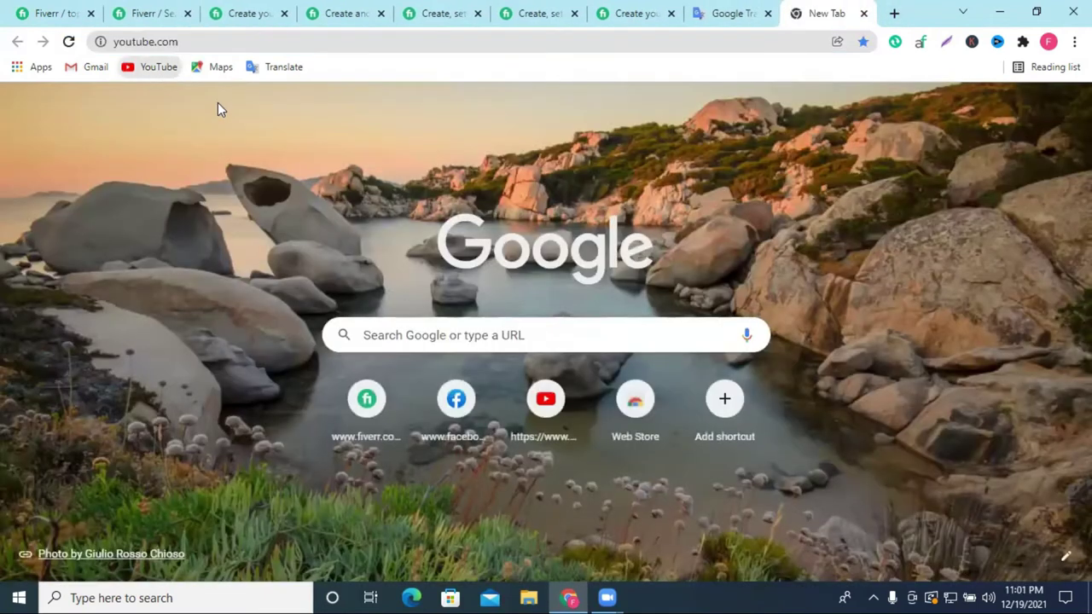
key("Return")
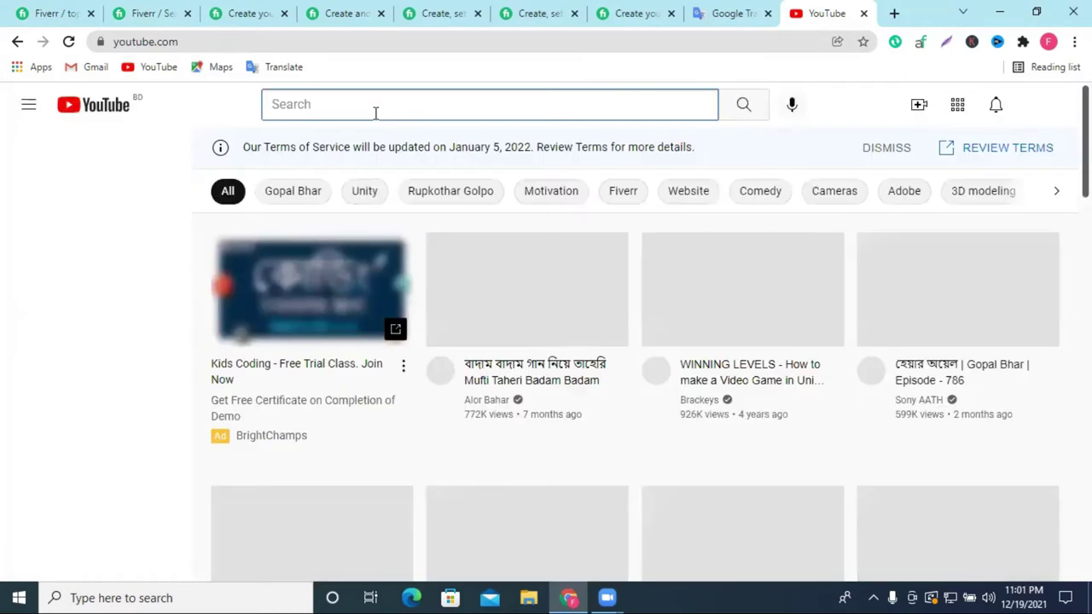
type("create you")
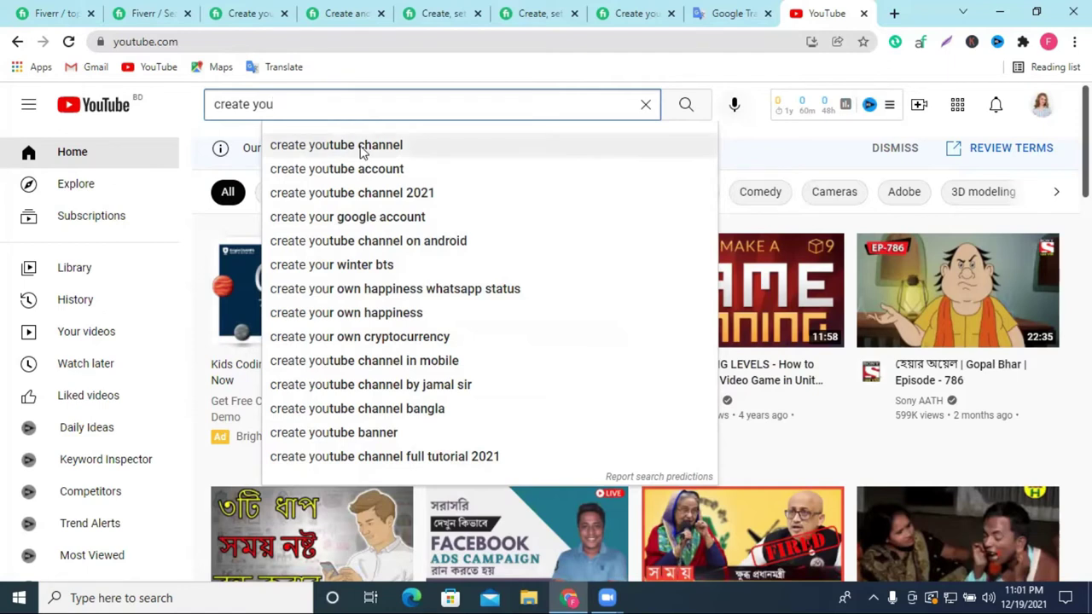
Recheck the gig form, and examine the related tags on the competitor's "logo, banner, intro, outro, SEO" gig page.
left_click(34, 12)
scroll(407, 207, "up", 5)
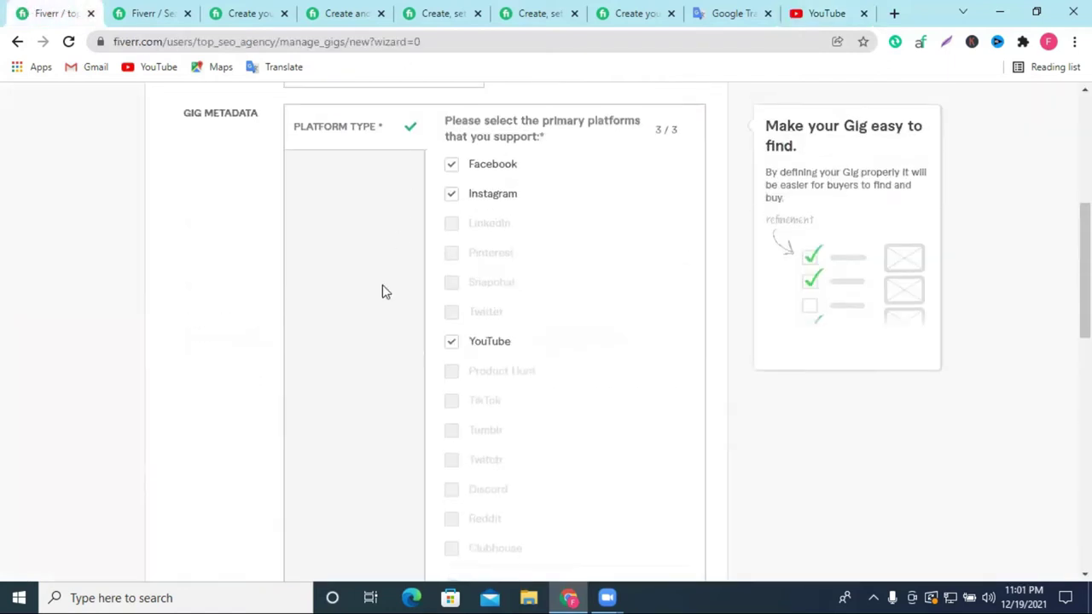
scroll(383, 292, "up", 5)
left_click(243, 13)
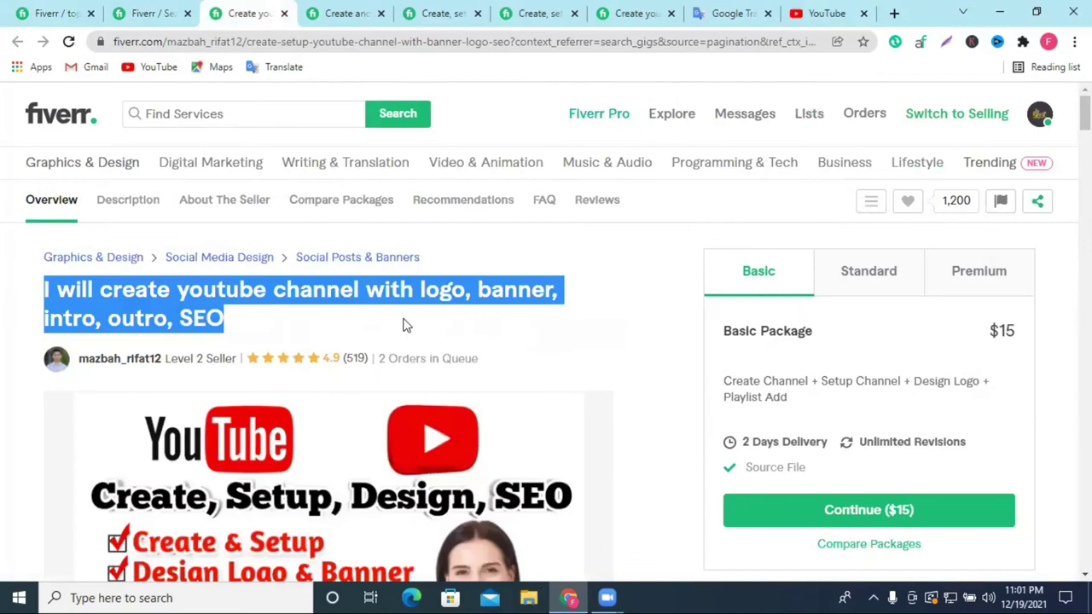
scroll(578, 342, "down", 15)
scroll(585, 349, "down", 20)
scroll(594, 335, "down", 12)
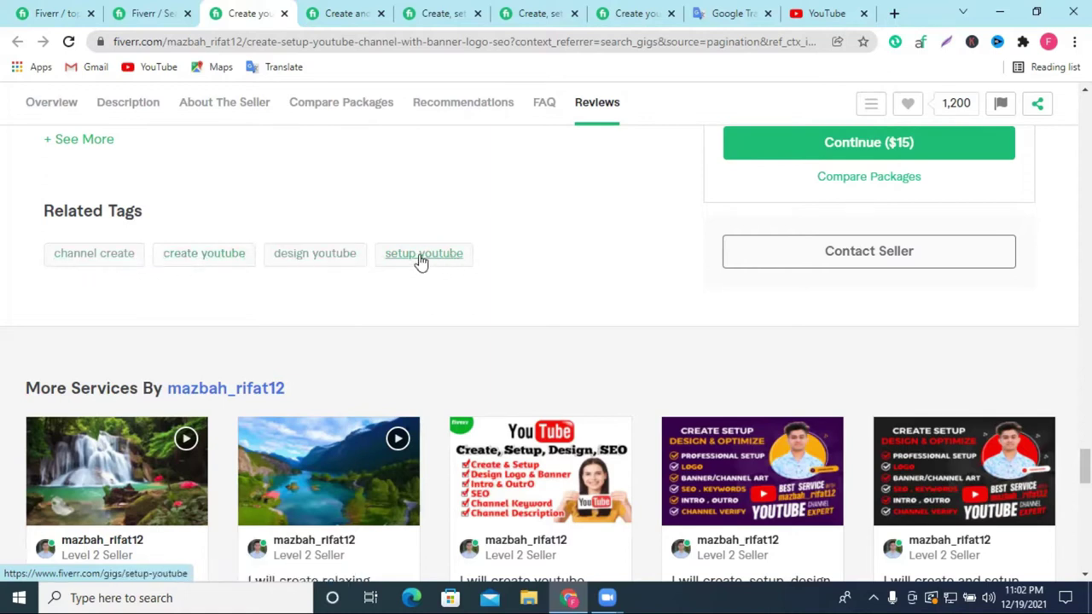
Examine the related tags on the competitor's "I will create and set up youtube channel" gig page.
left_click(337, 13)
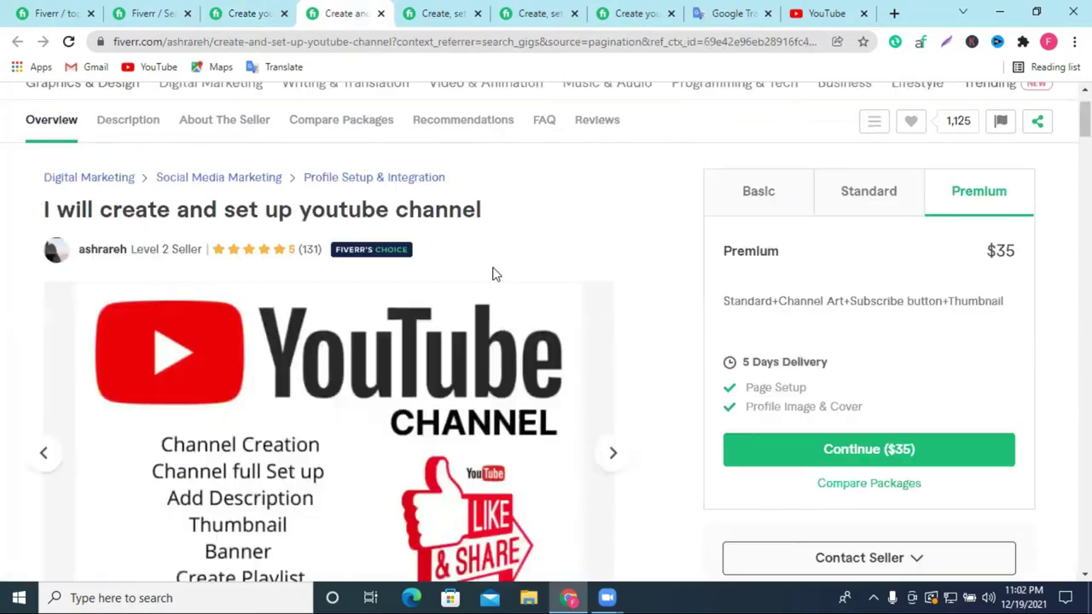
scroll(531, 353, "down", 20)
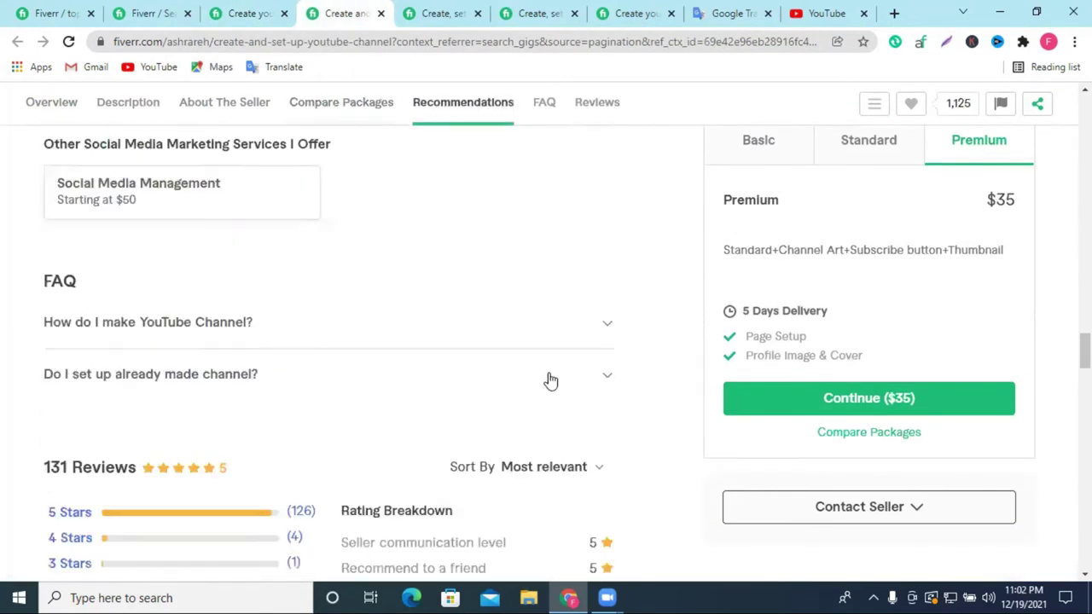
scroll(556, 367, "down", 5)
scroll(555, 361, "up", 3)
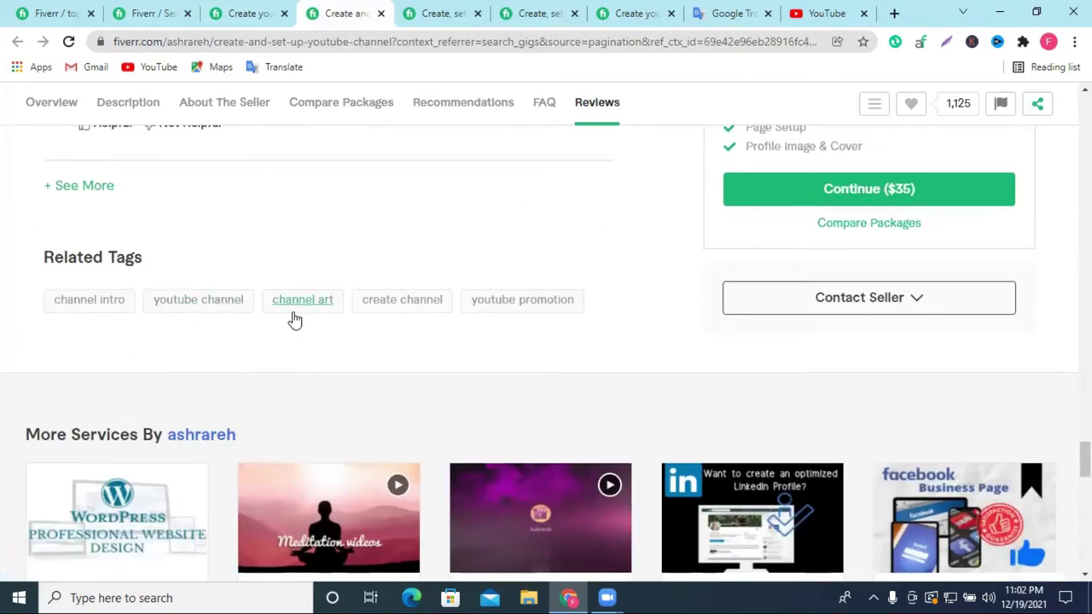
Examine the related tags on the competitor's "create, setup, design and optimize youtube channel" gig page.
left_click(439, 13)
scroll(435, 290, "down", 4)
scroll(439, 294, "down", 15)
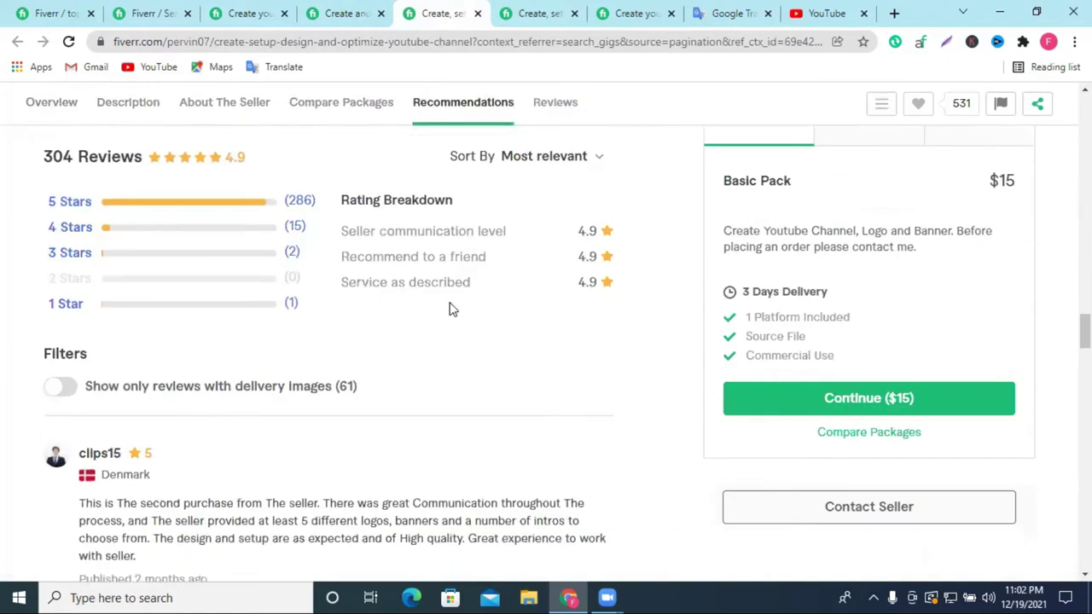
scroll(450, 307, "down", 9)
scroll(49, 318, "up", 2)
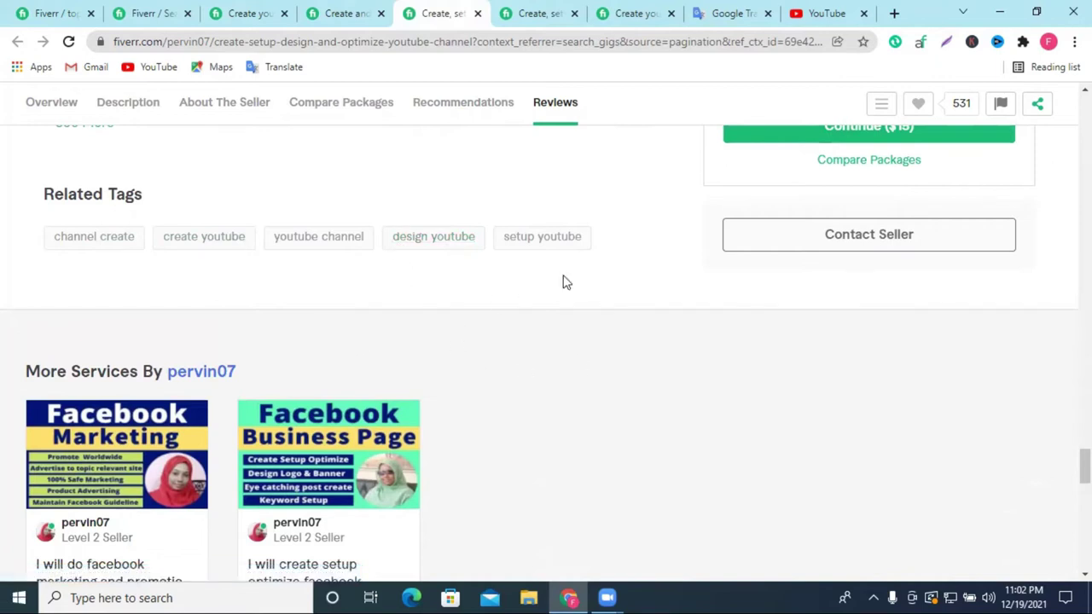
Examine the related tags on the competitor's "I will create, setup and design youtube channel professionally" gig page.
left_click(551, 12)
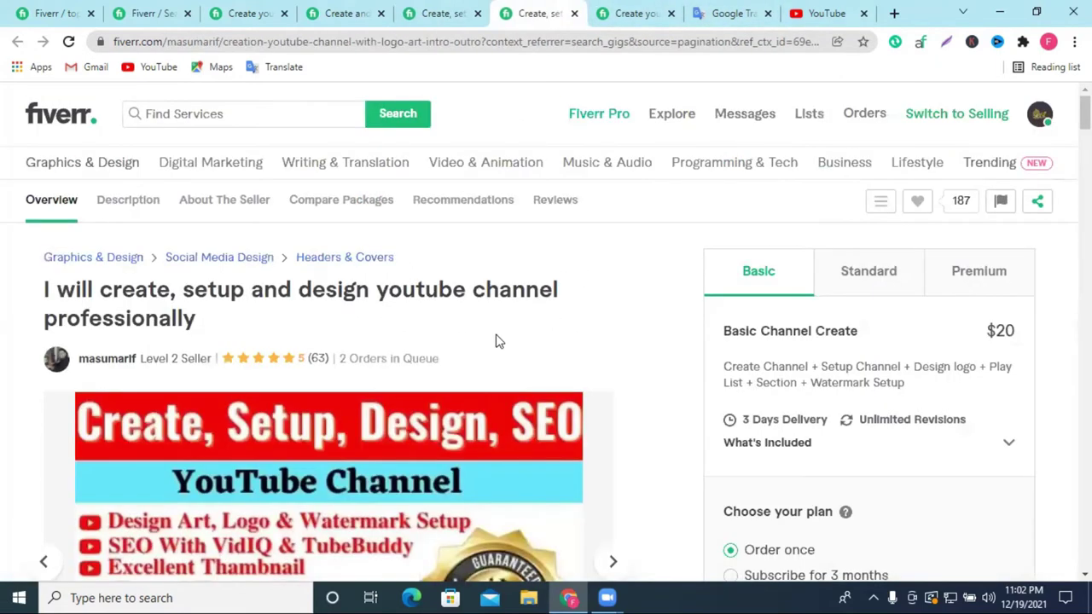
scroll(499, 342, "down", 20)
scroll(532, 346, "down", 15)
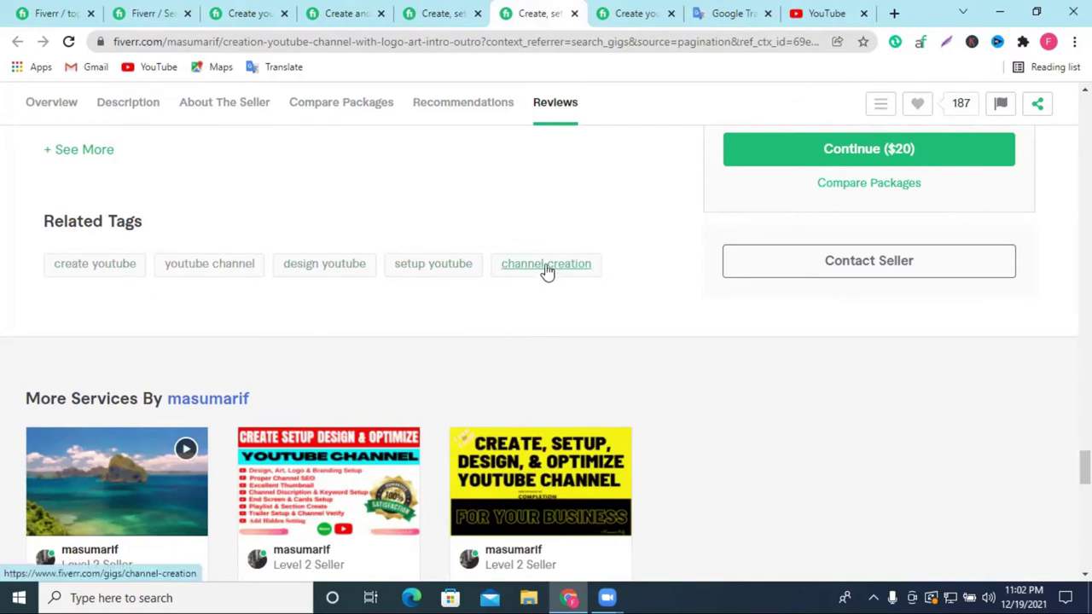
Copy the query "youtube channel create" from the Fiverr search results and add it as a search tag in the gig form.
left_click(152, 13)
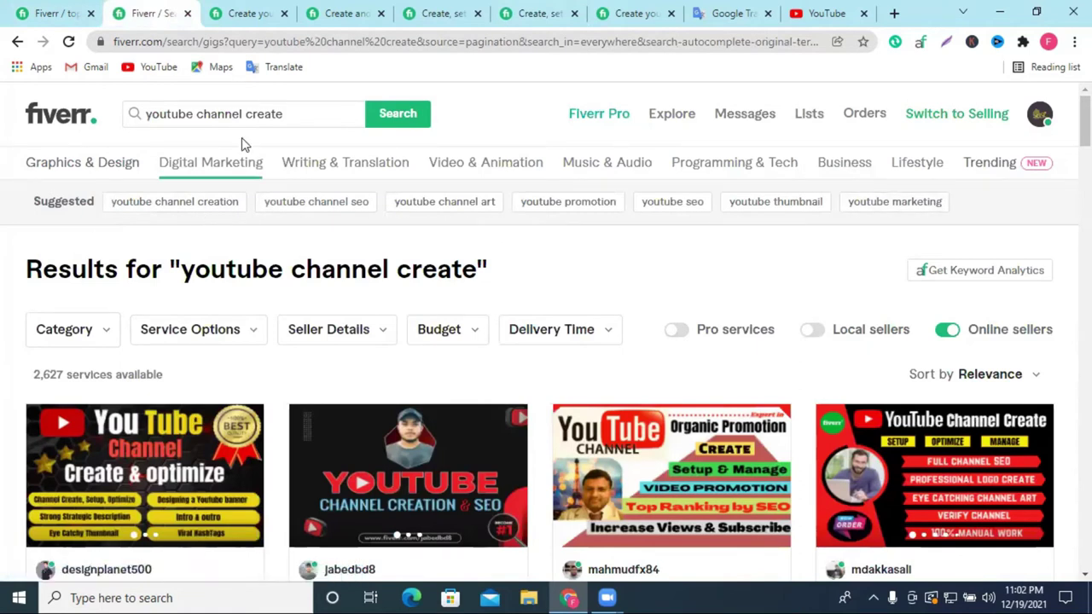
left_click(219, 114)
triple_click(219, 113)
right_click(219, 113)
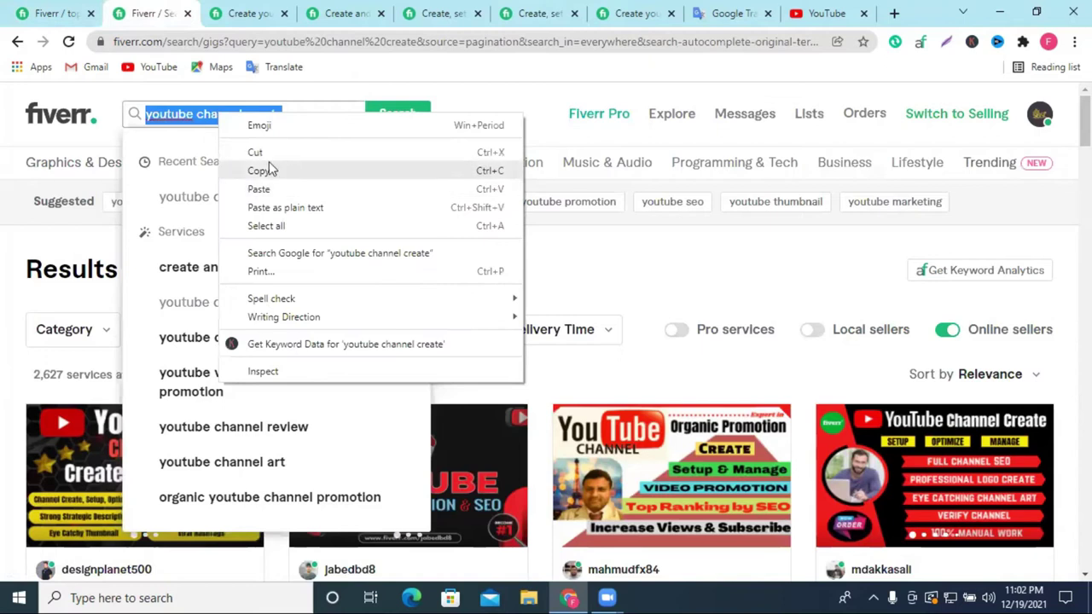
left_click(270, 168)
left_click(34, 8)
scroll(609, 402, "down", 8)
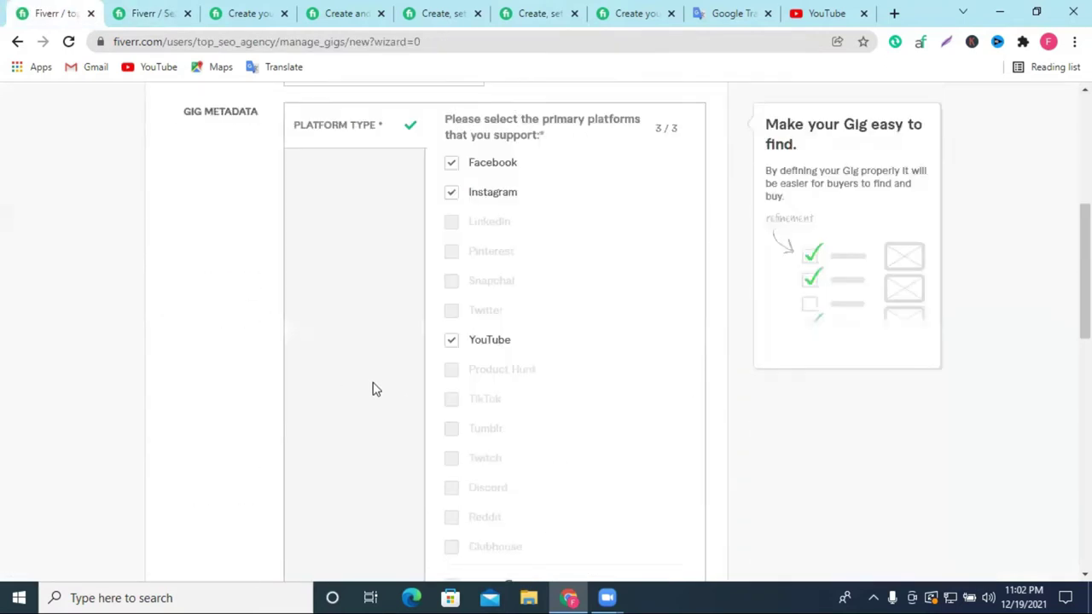
left_click(367, 339)
key("ctrl+v")
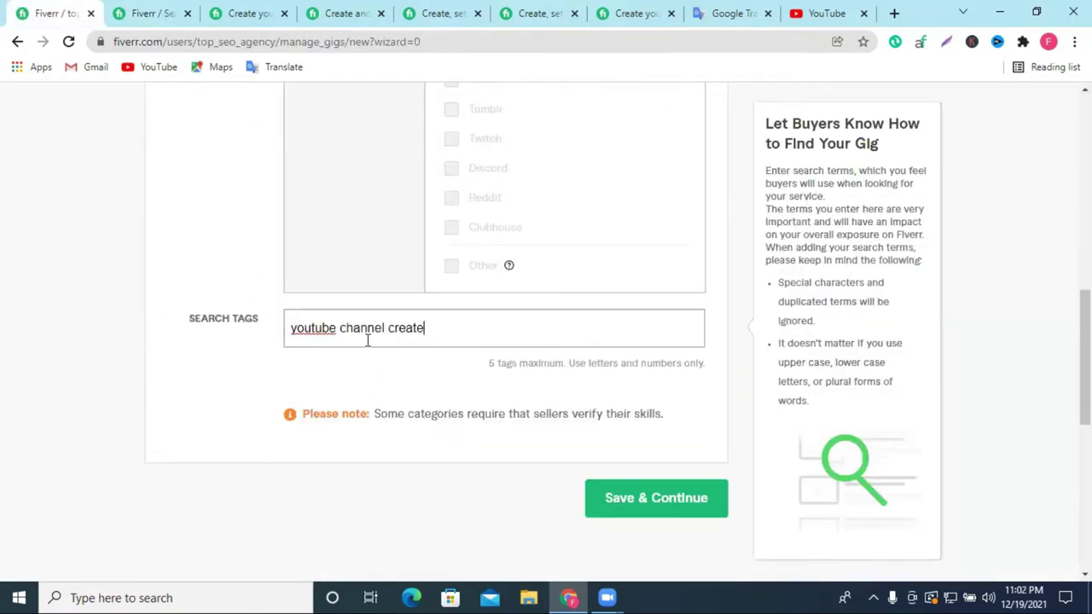
key("Return")
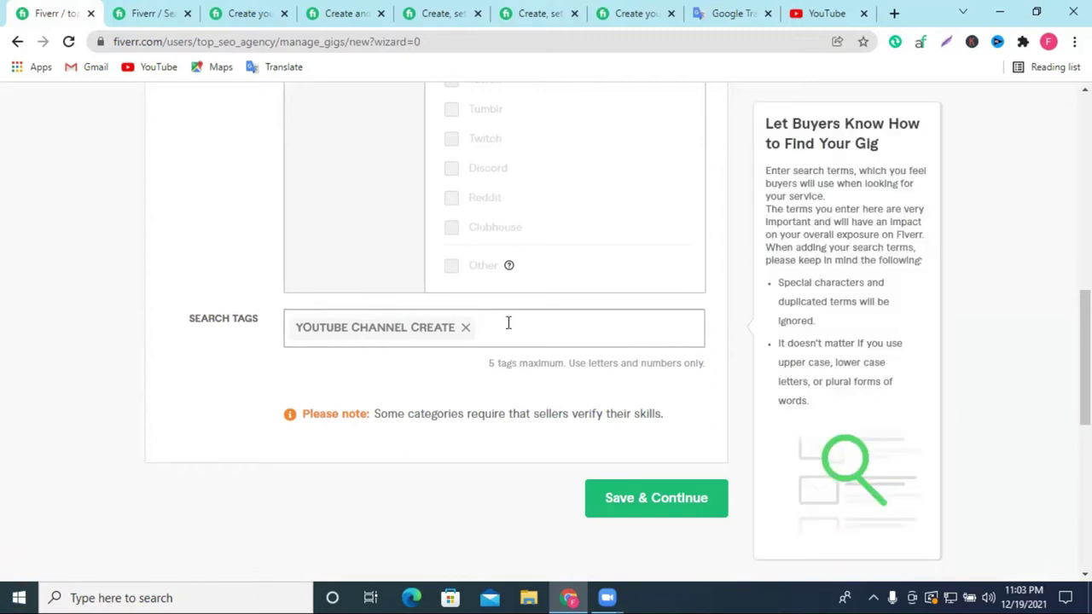
Add "create YouTube" as another search tag, correcting the spelling of the word YouTube.
type("you")
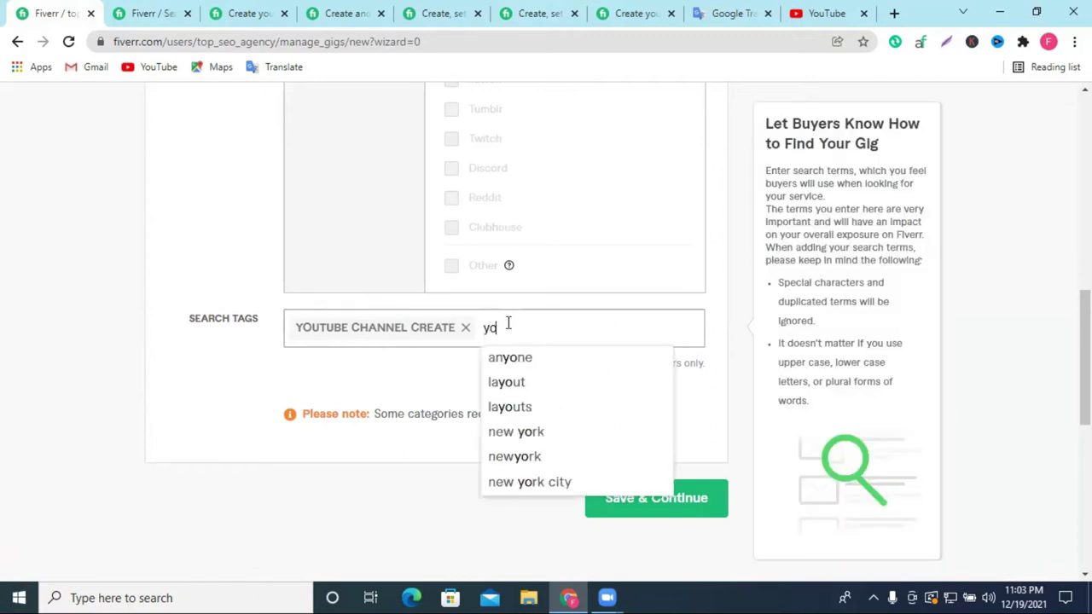
key("BackSpace")
key("BackSpace")
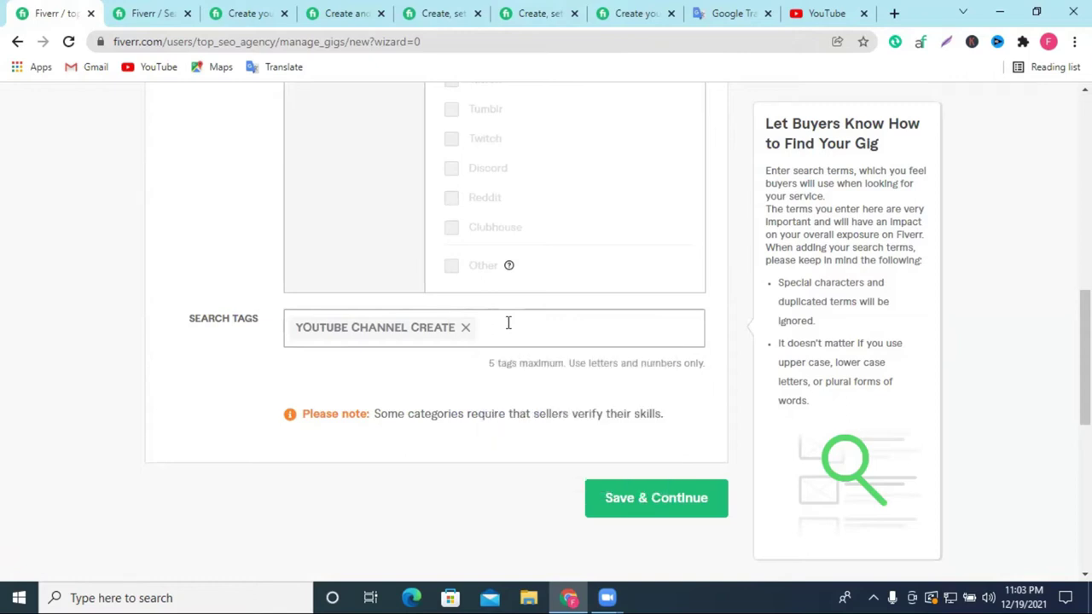
type("crea")
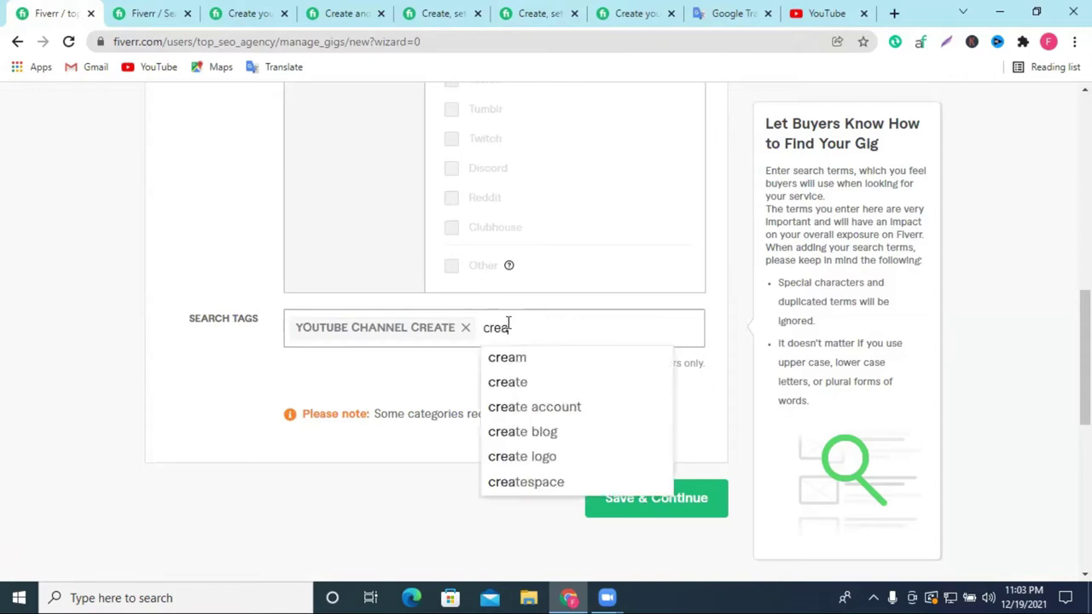
type("te yo")
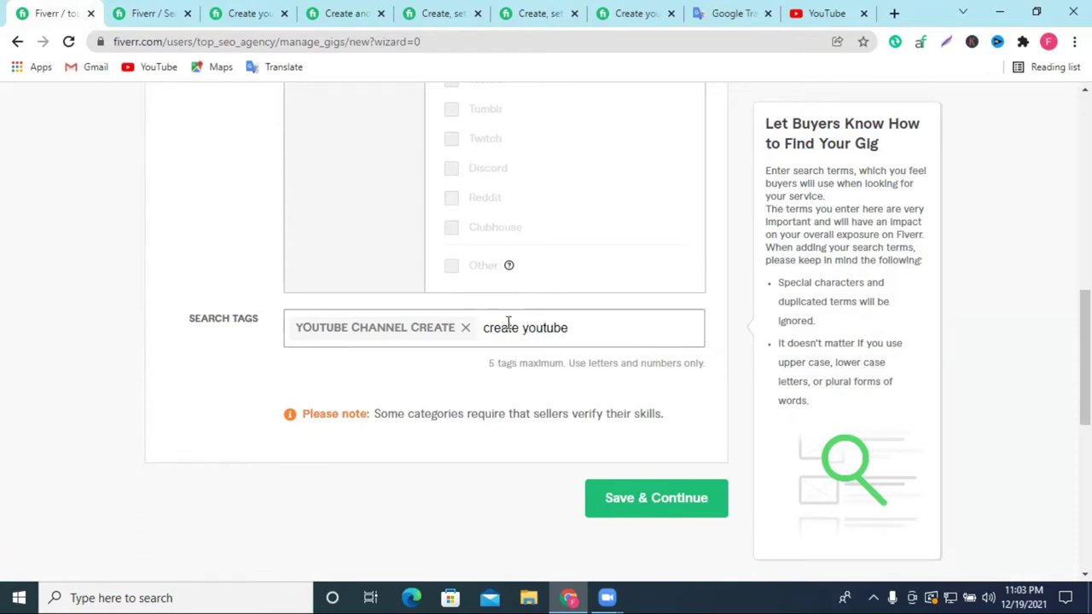
type("utube")
right_click(558, 328)
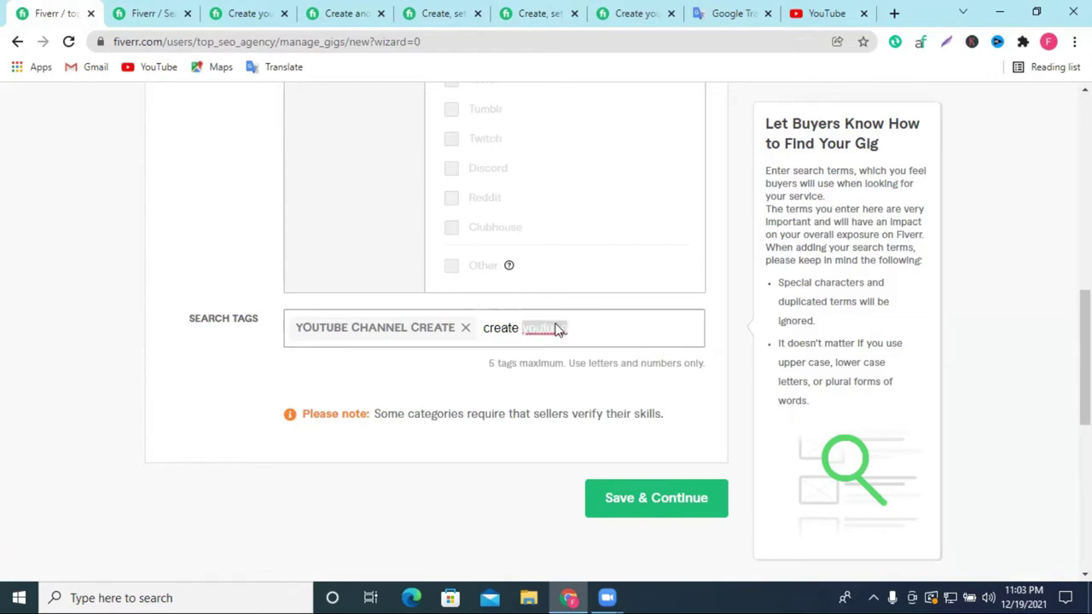
left_click(603, 336)
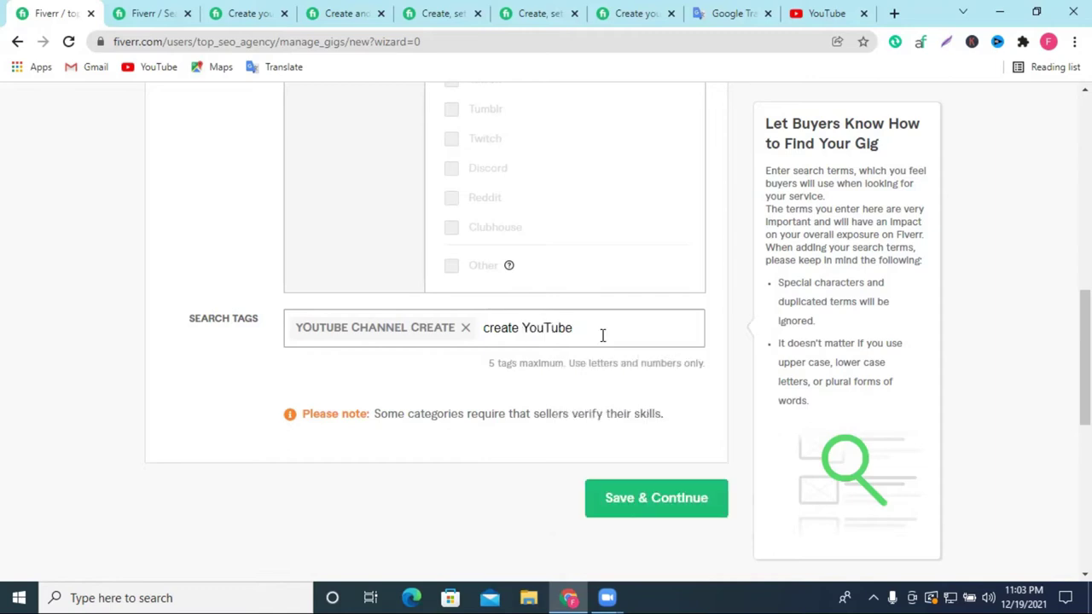
key("Return")
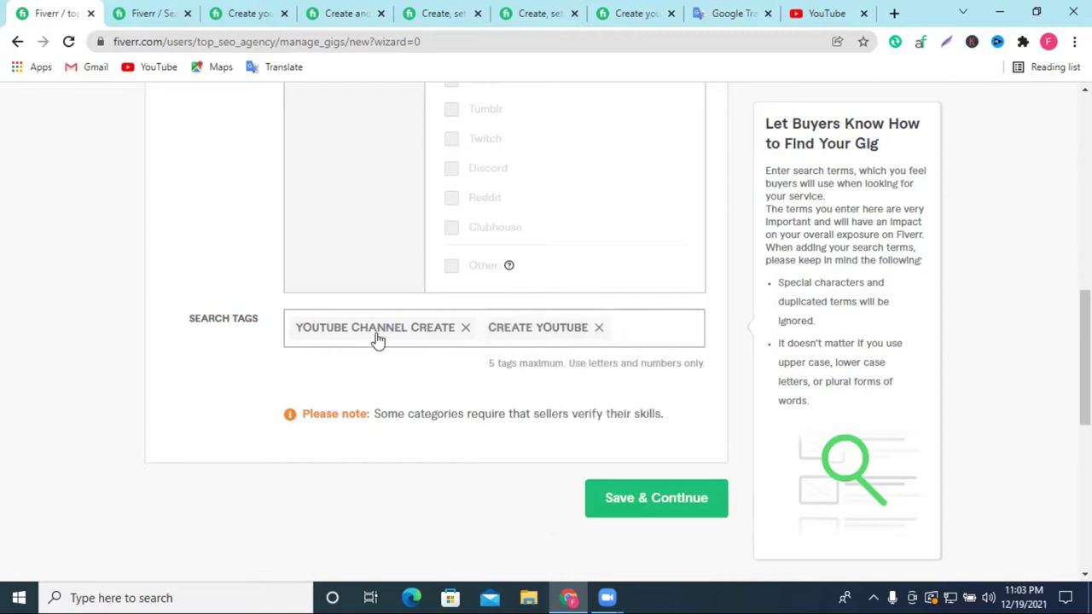
Review the search suggestions for "youtube channel create" on the results page, and return to the gig form.
left_click(491, 363)
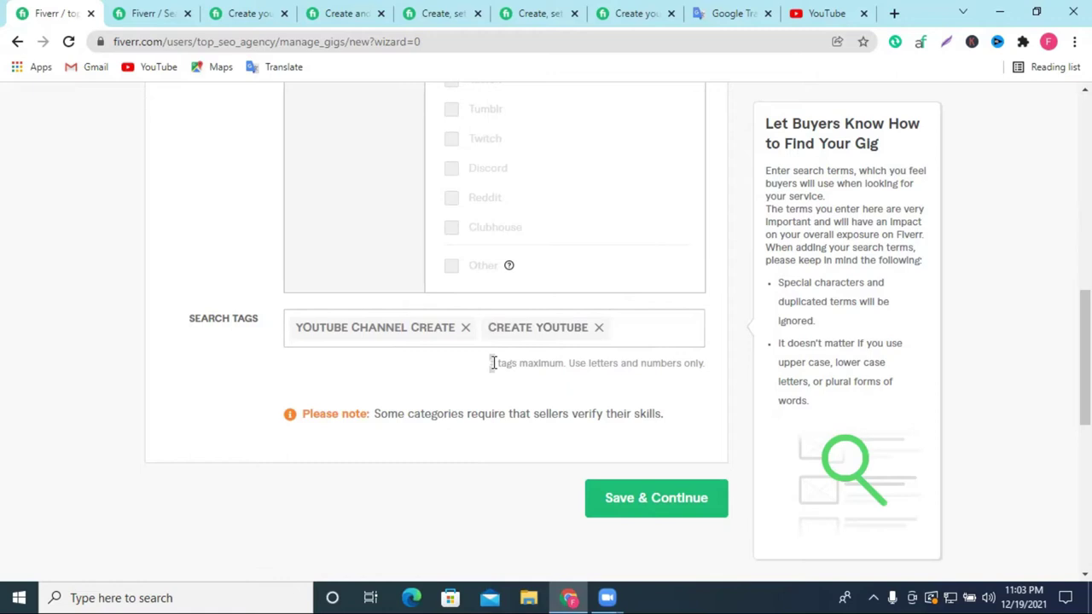
left_click(639, 336)
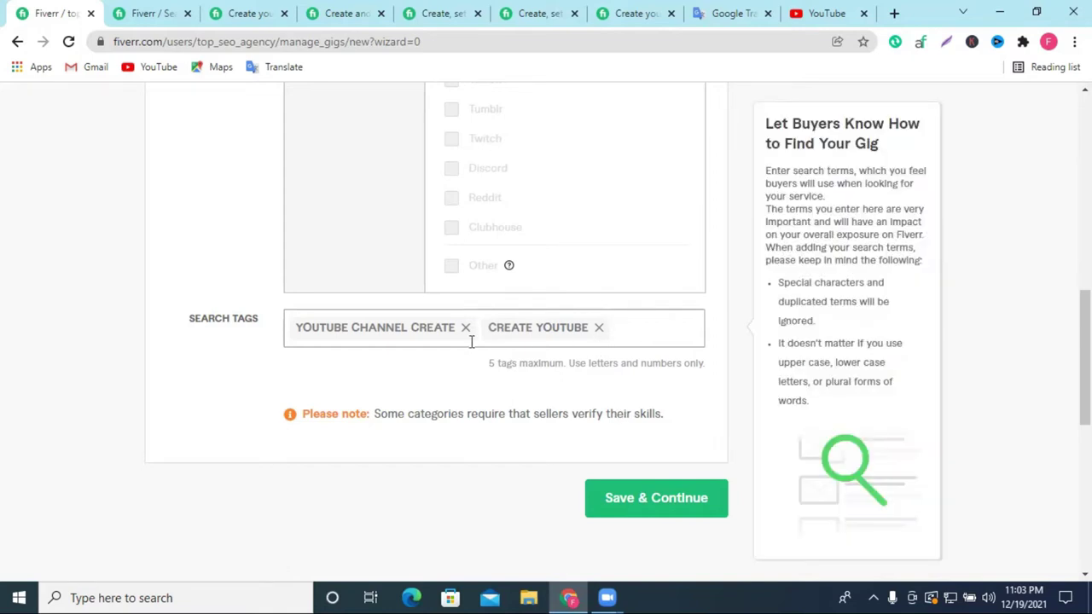
left_click(163, 9)
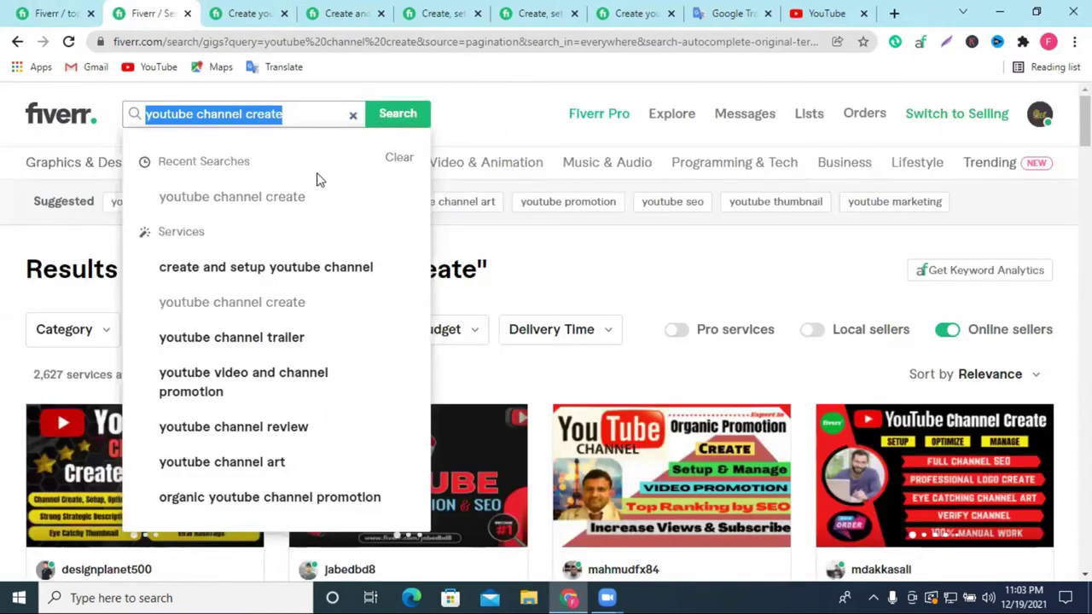
left_click(524, 247)
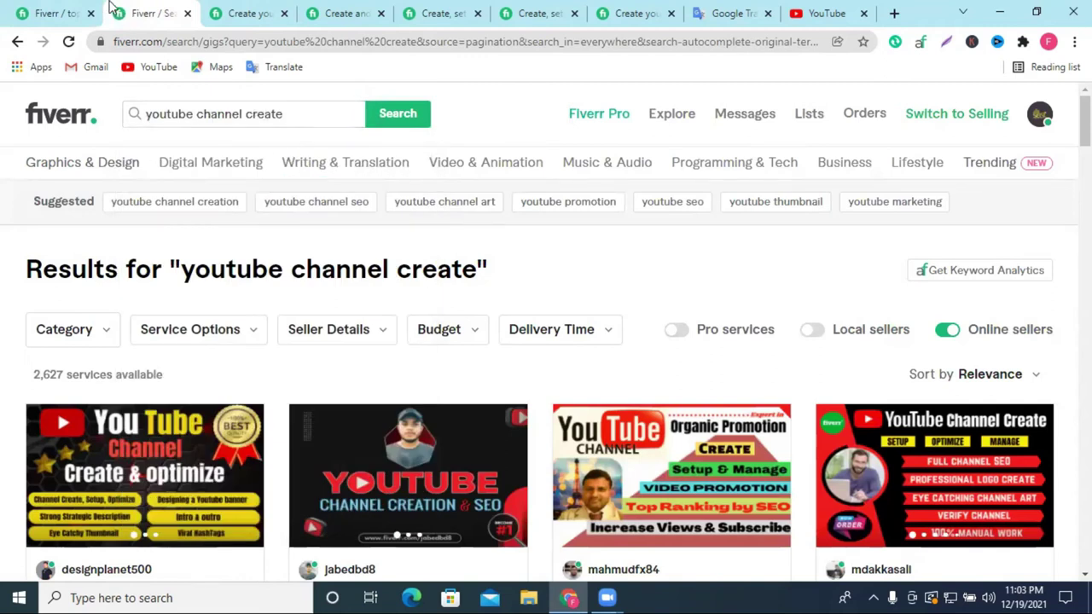
left_click(60, 13)
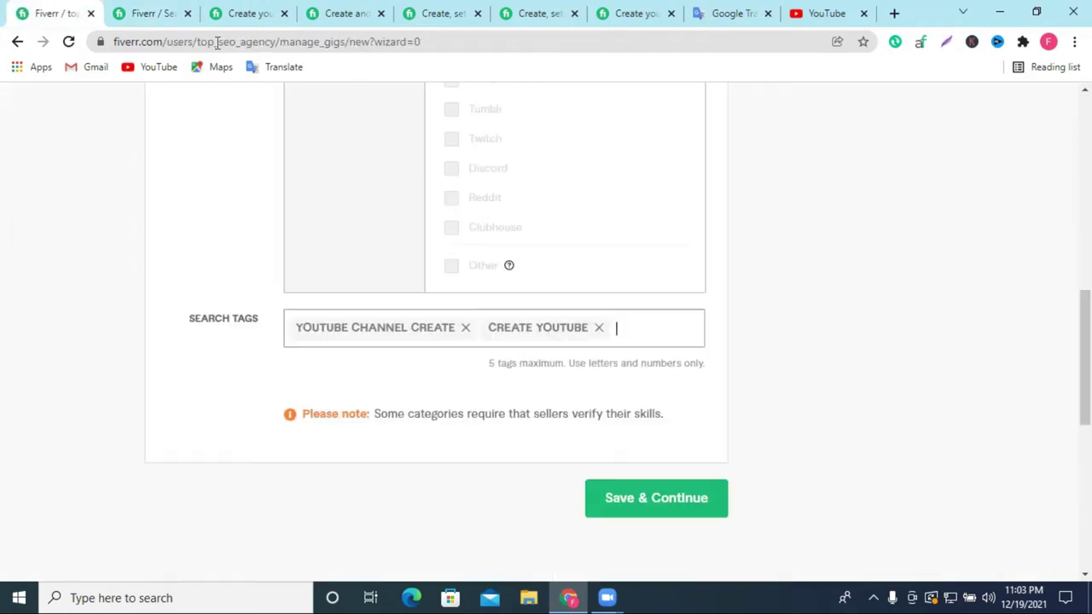
Add "setup youtube" as a search tag of the gig.
left_click(639, 335)
type("setu")
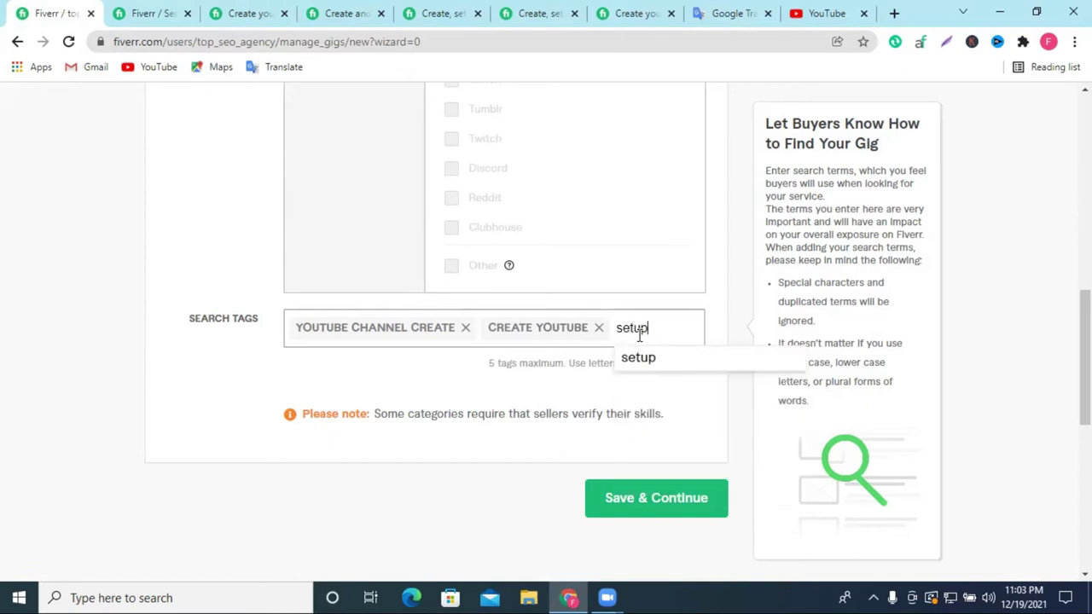
type("p")
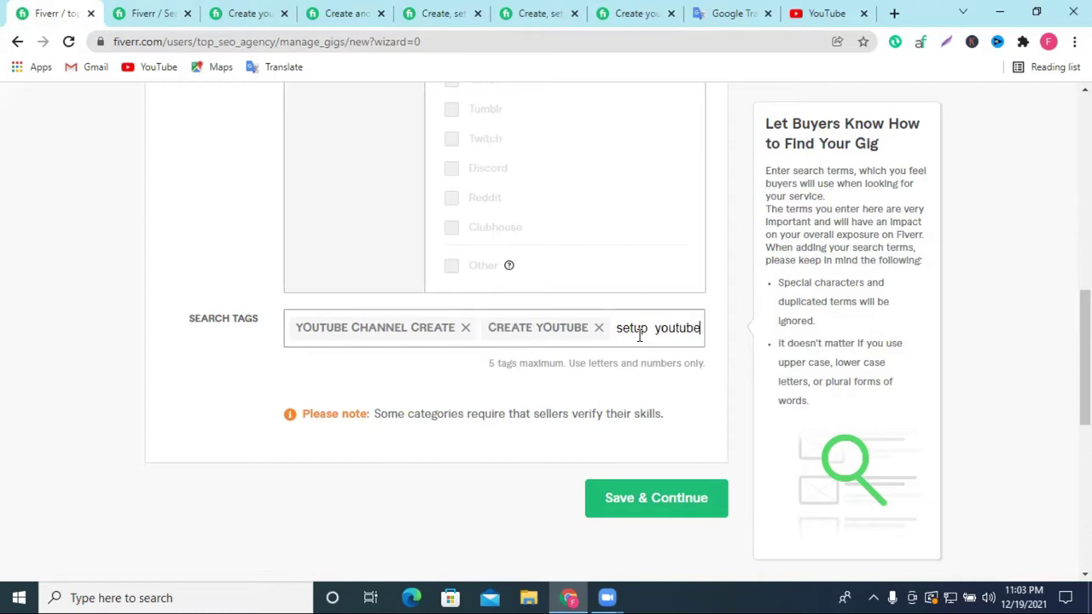
key("Return")
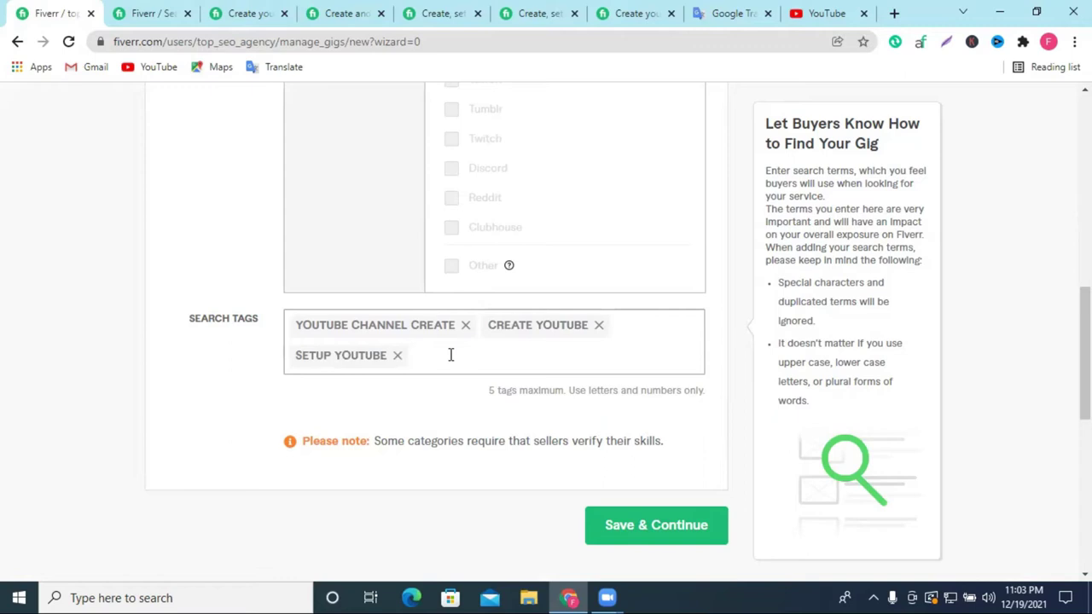
Search Fiverr for "youtube channel optimization" and limit the results to online sellers.
left_click(137, 12)
left_click(249, 117)
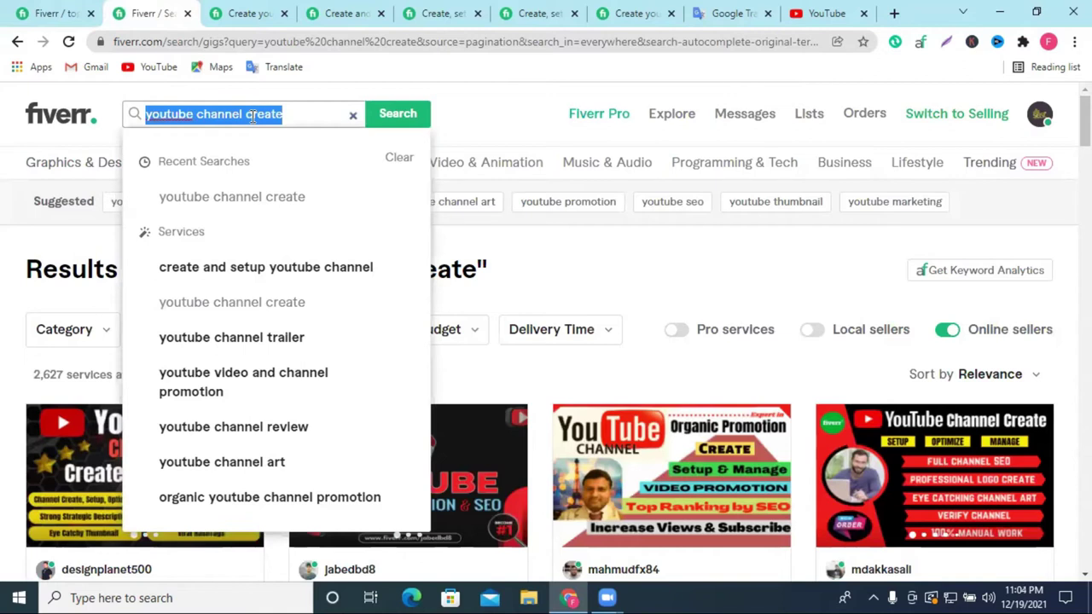
key("BackSpace")
type("y")
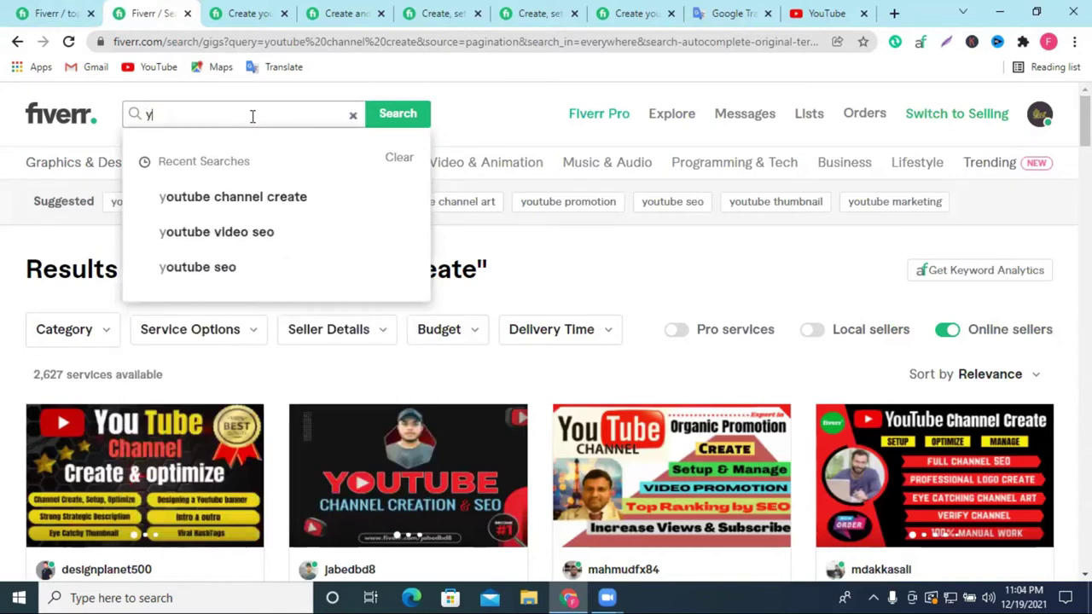
type("outube channel")
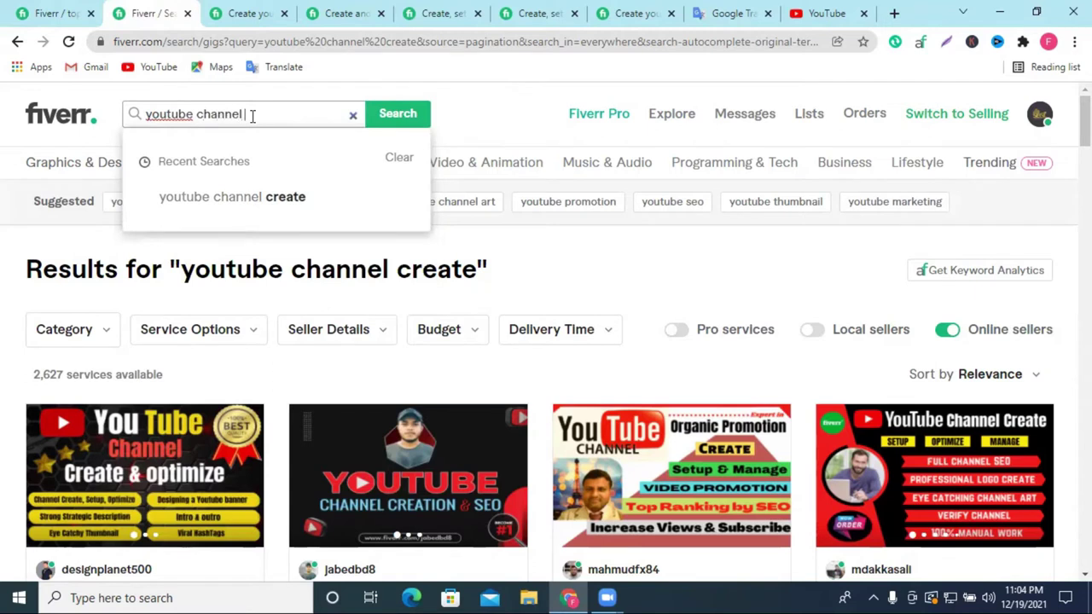
type(" c")
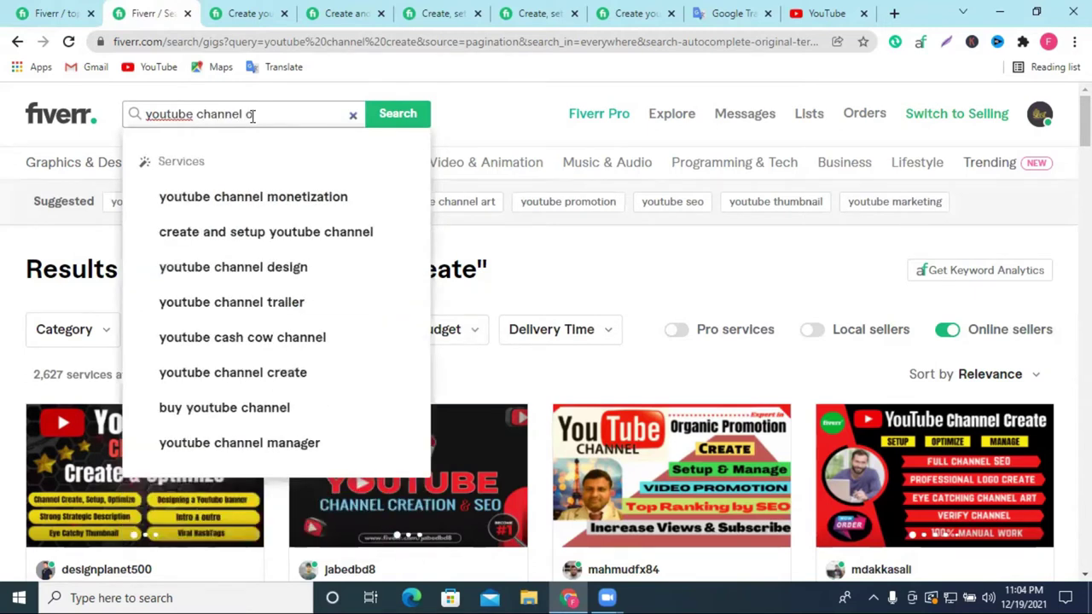
type("ptimization")
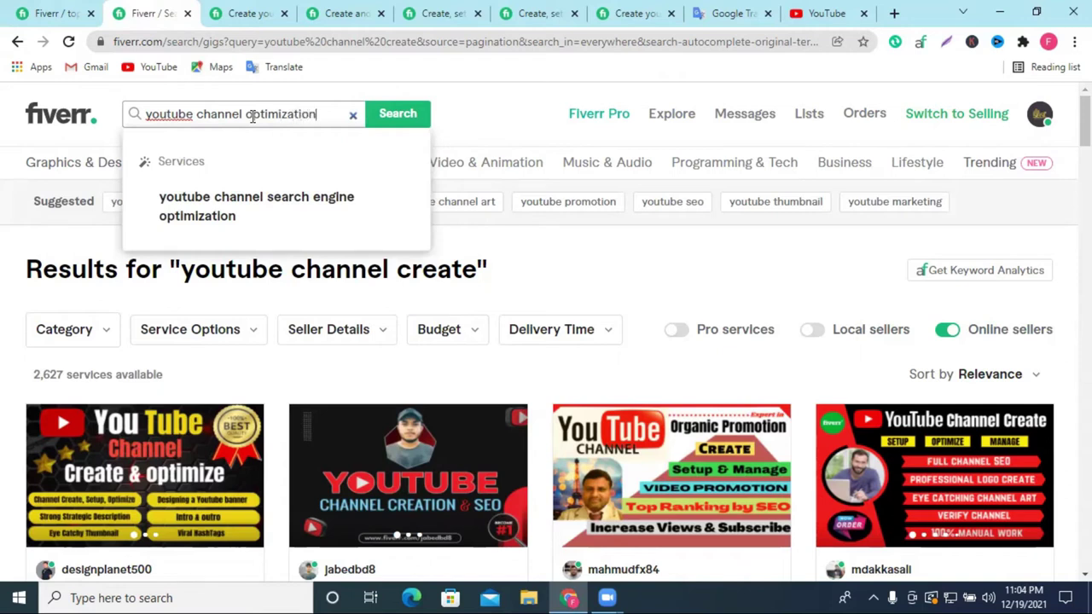
key("Return")
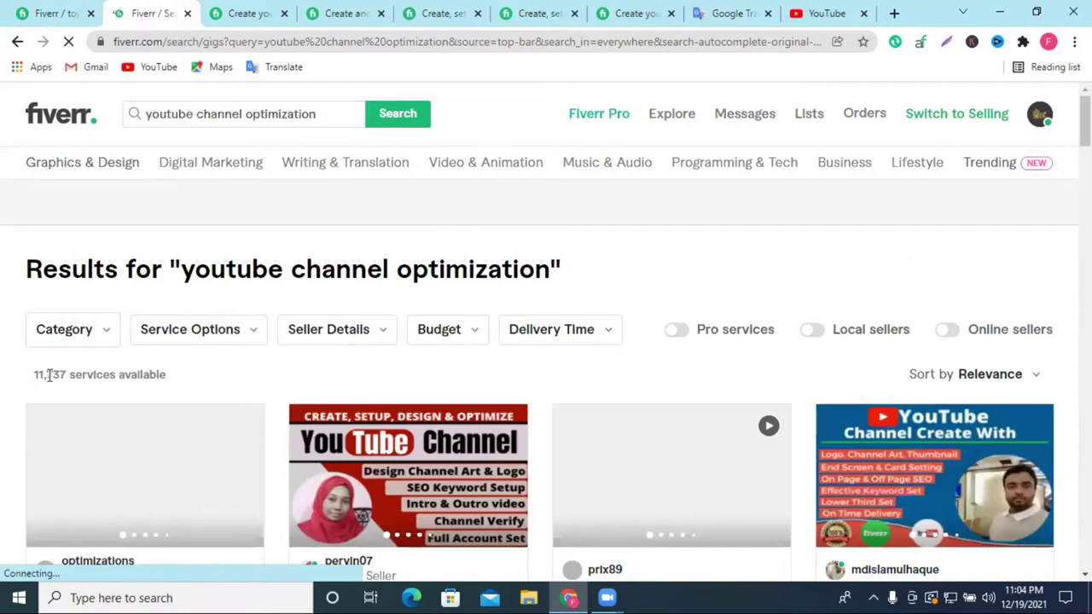
left_click(954, 334)
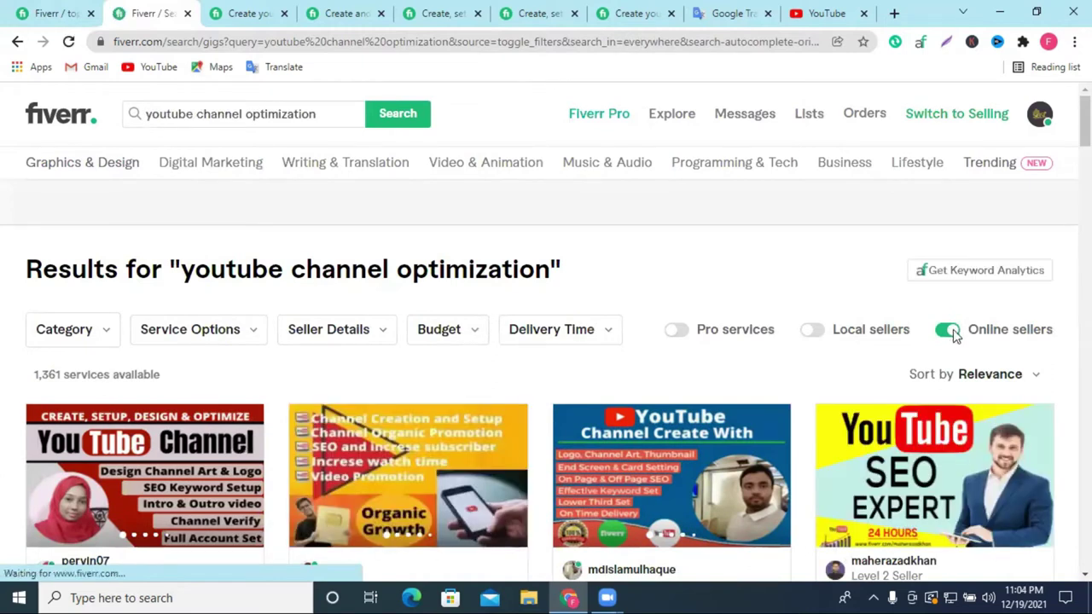
Copy "channel optimization" from the Fiverr results heading and add it as a search tag of the gig.
left_click_drag(293, 270, 475, 268)
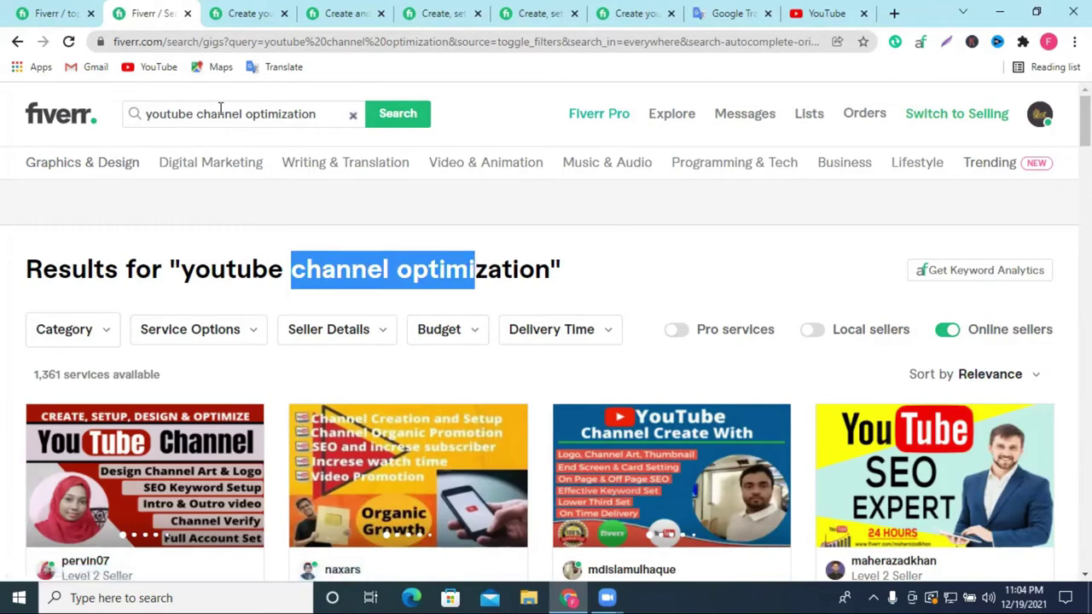
double_click(264, 113)
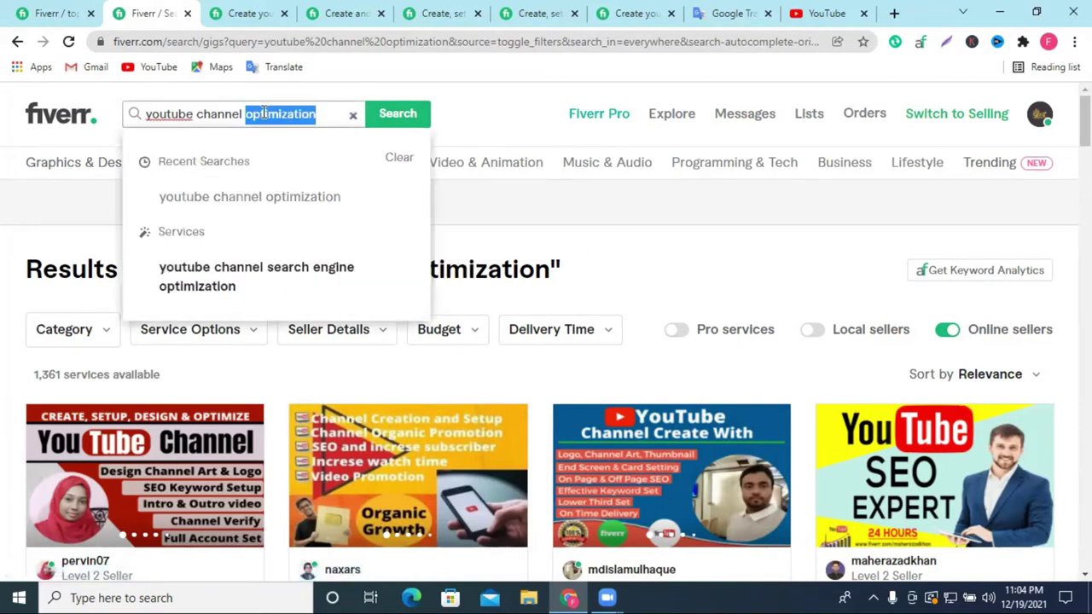
left_click(717, 244)
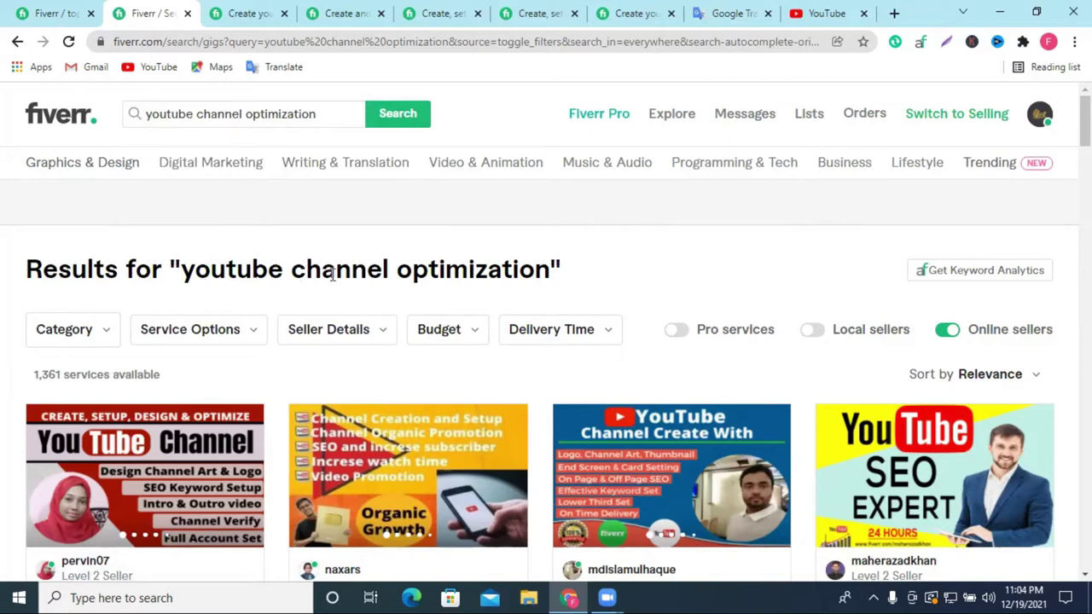
left_click_drag(292, 270, 549, 268)
right_click(544, 268)
left_click(586, 278)
key("ctrl+Page_Up")
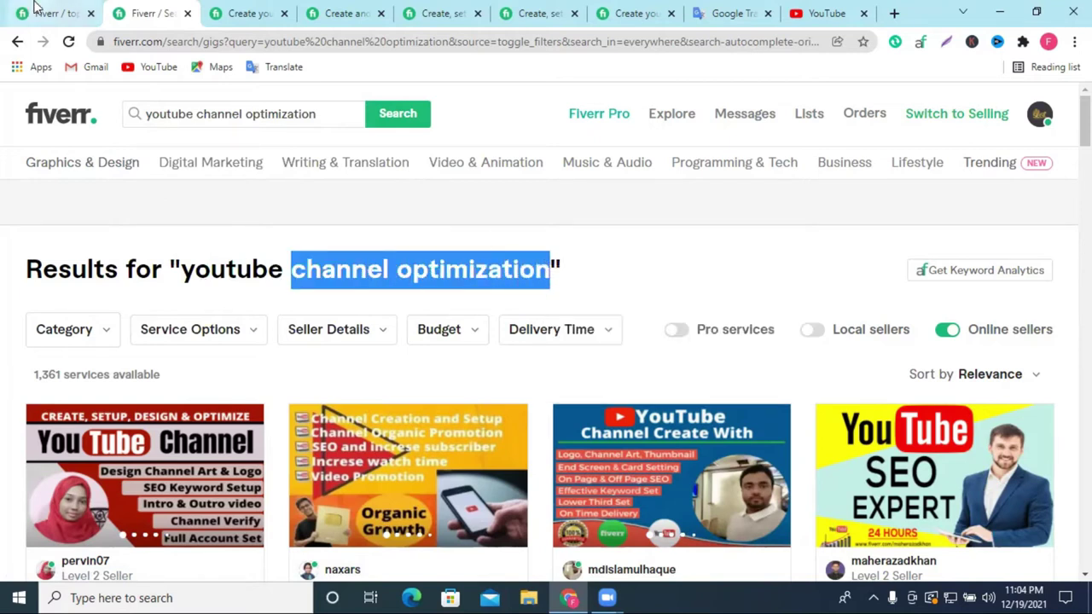
key("ctrl+v")
key("Return")
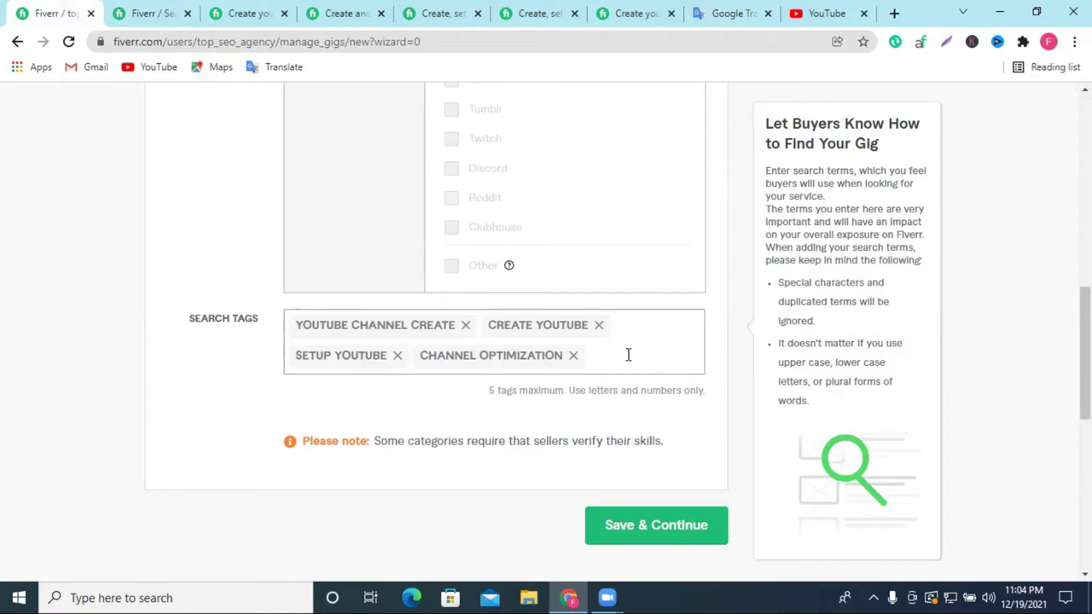
Add "channel seo" as a search tag and try to save the gig overview.
type("channel desg")
key("BackSpace")
key("BackSpace")
key("BackSpace")
key("Return")
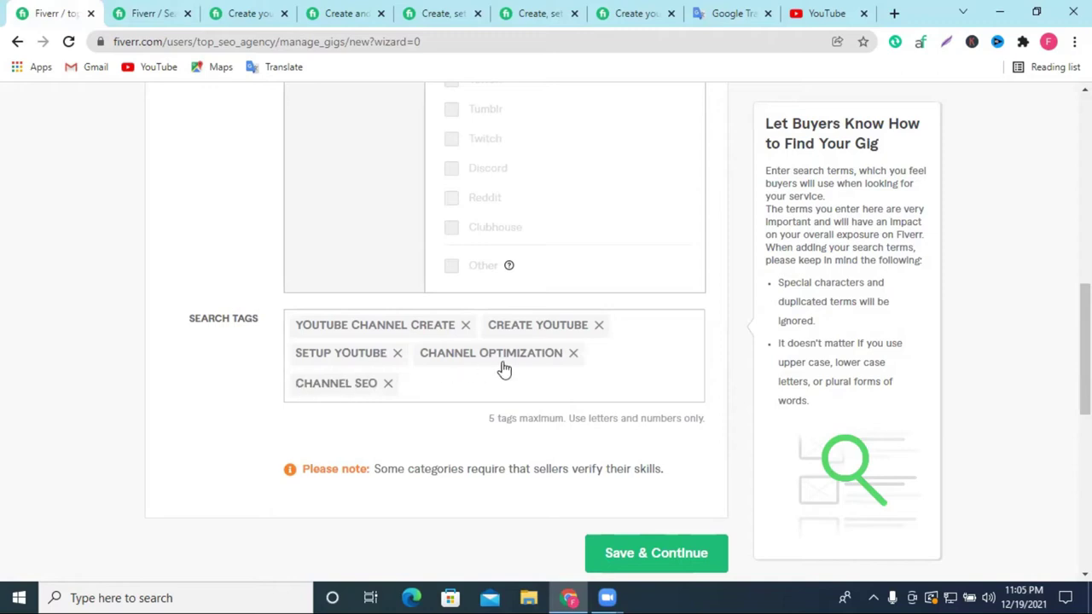
scroll(538, 307, "down", 1)
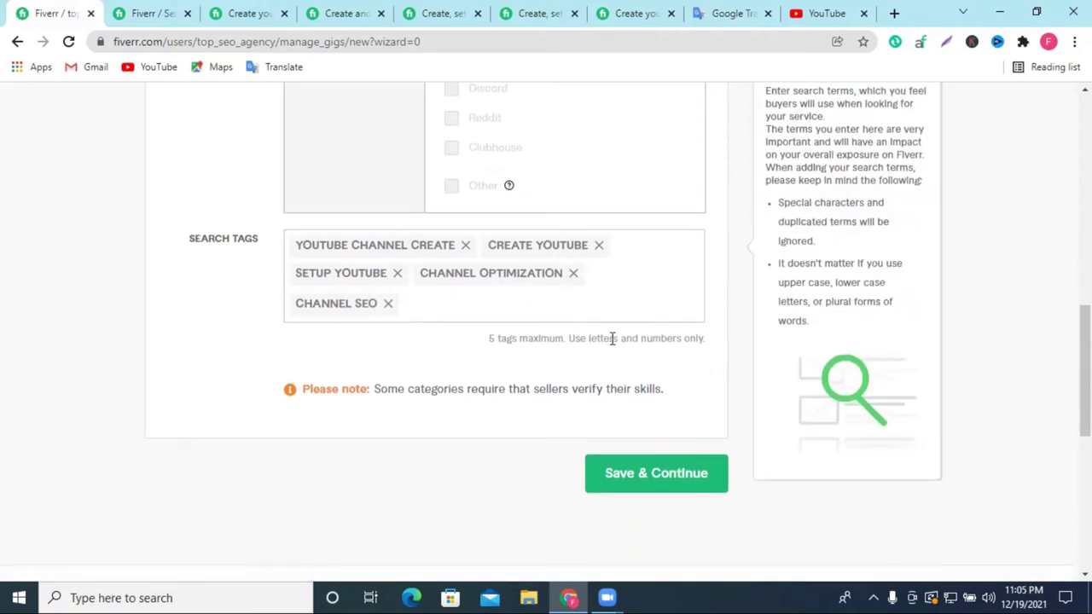
left_click(663, 473)
scroll(663, 474, "down", 2)
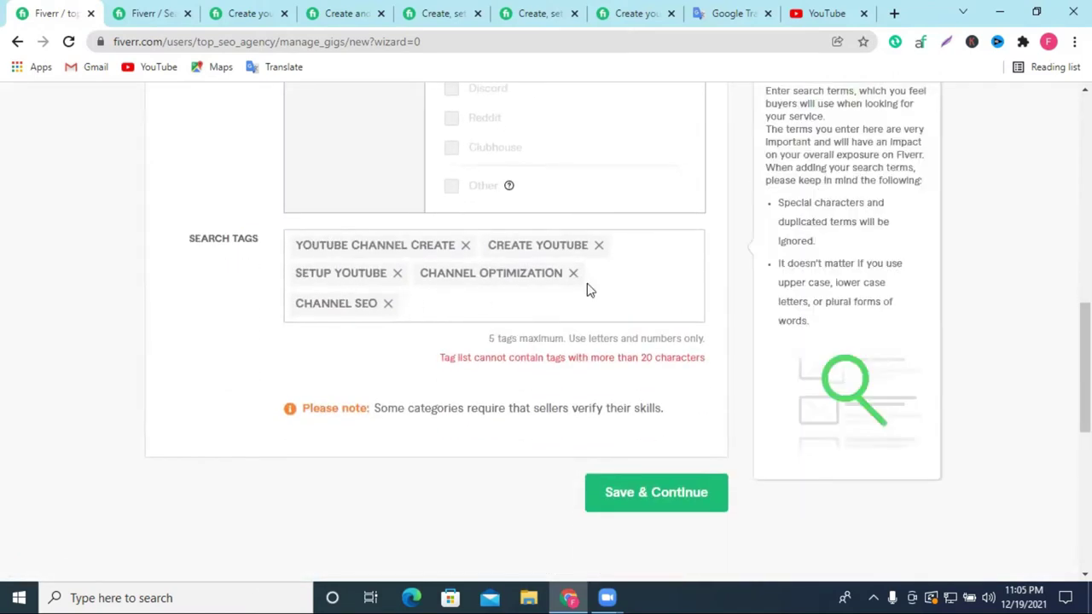
Replace the "channel optimization" tag with "youtube channel" copied from a competitor's related tags, and try to save the overview again.
left_click(575, 275)
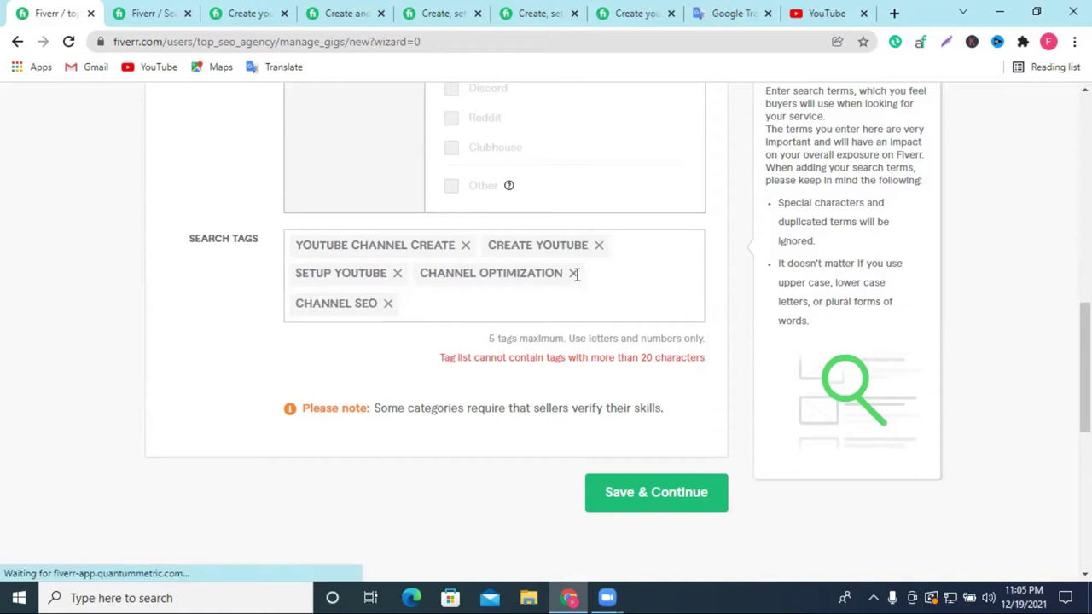
left_click(334, 10)
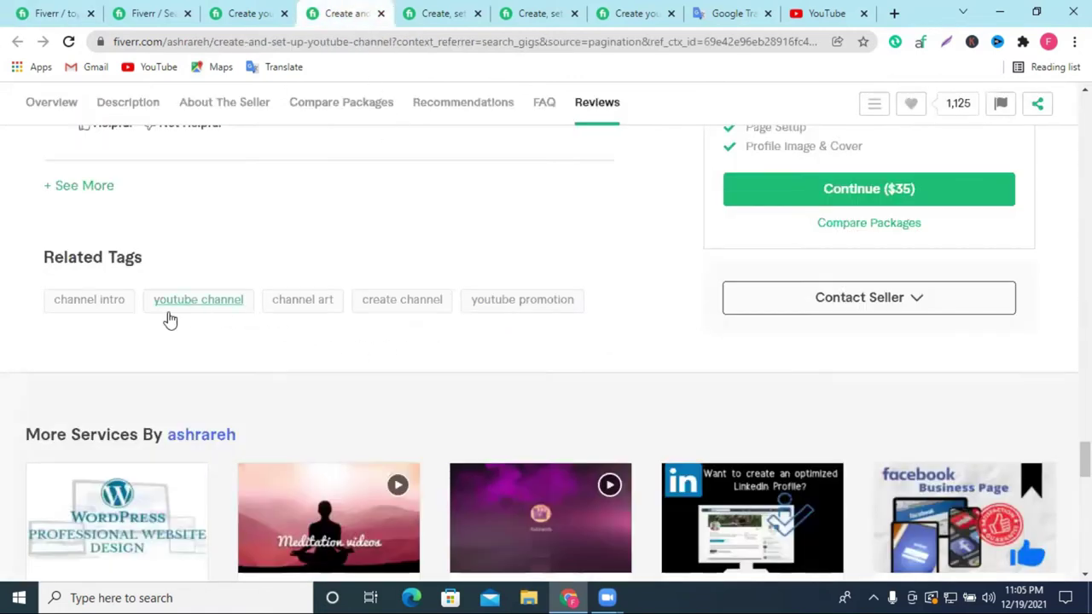
left_click_drag(141, 310, 239, 305)
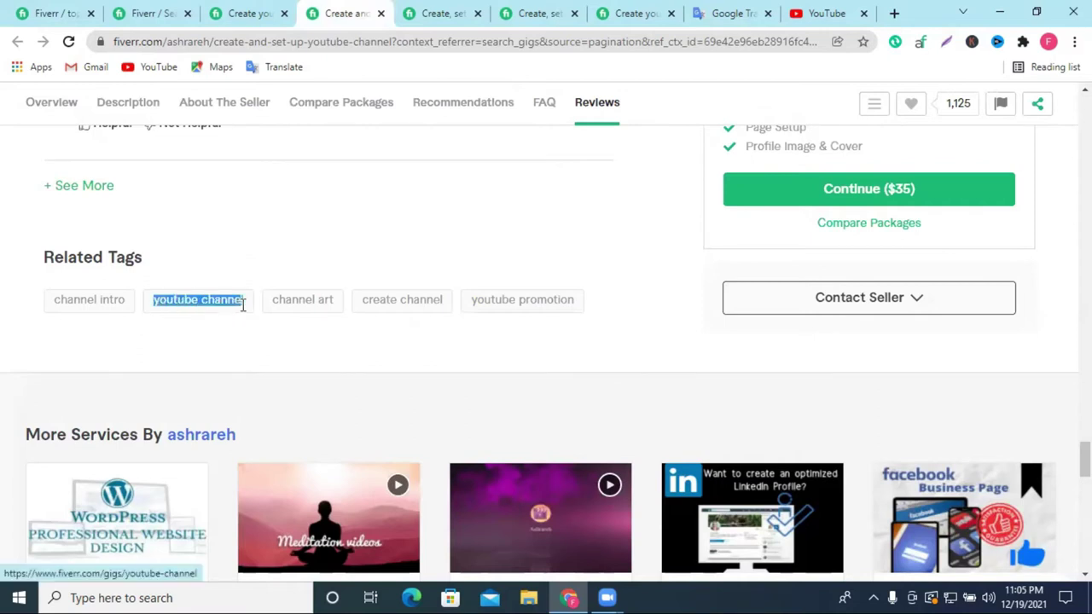
right_click(231, 307)
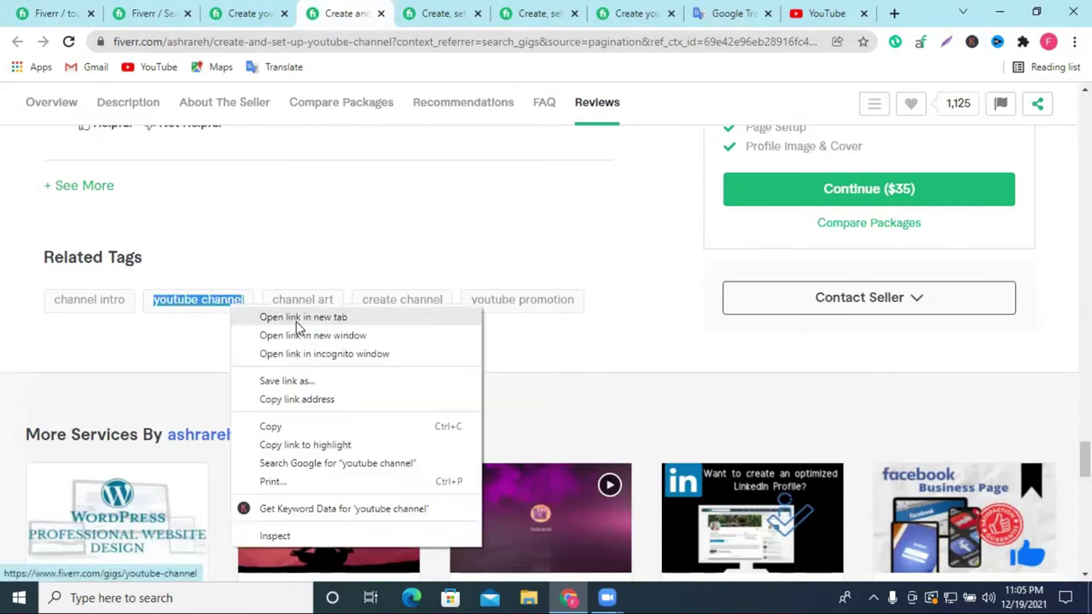
left_click(292, 427)
key("ctrl+1")
key("ctrl+v")
left_click(628, 312)
left_click(656, 444)
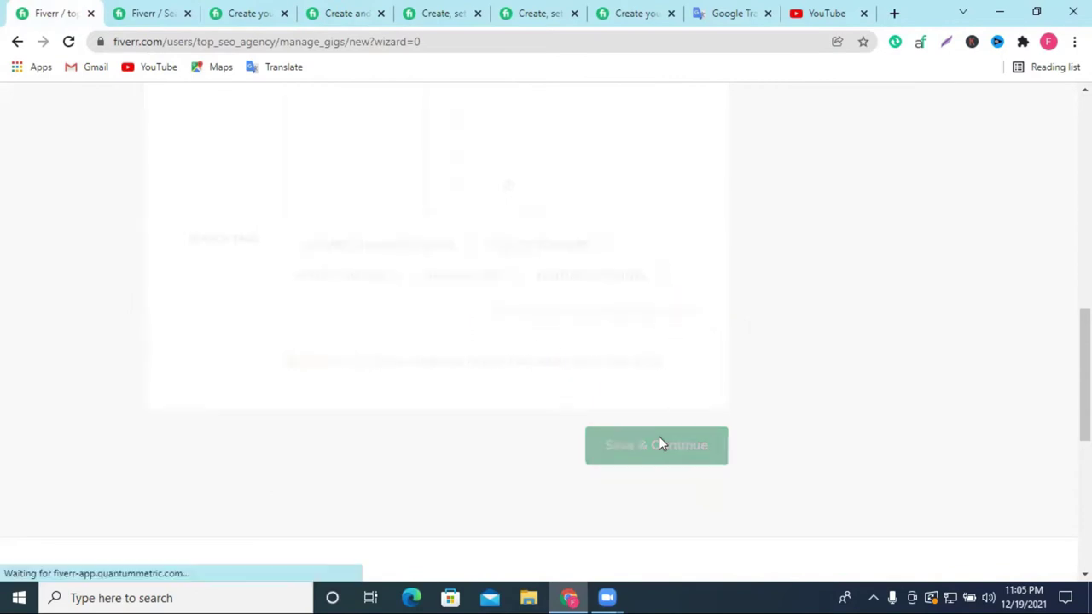
Remove the "youtube channel create" and "youtube channel" tags and add "design youtube" from a competitor's related tags.
mouse_move(442, 262)
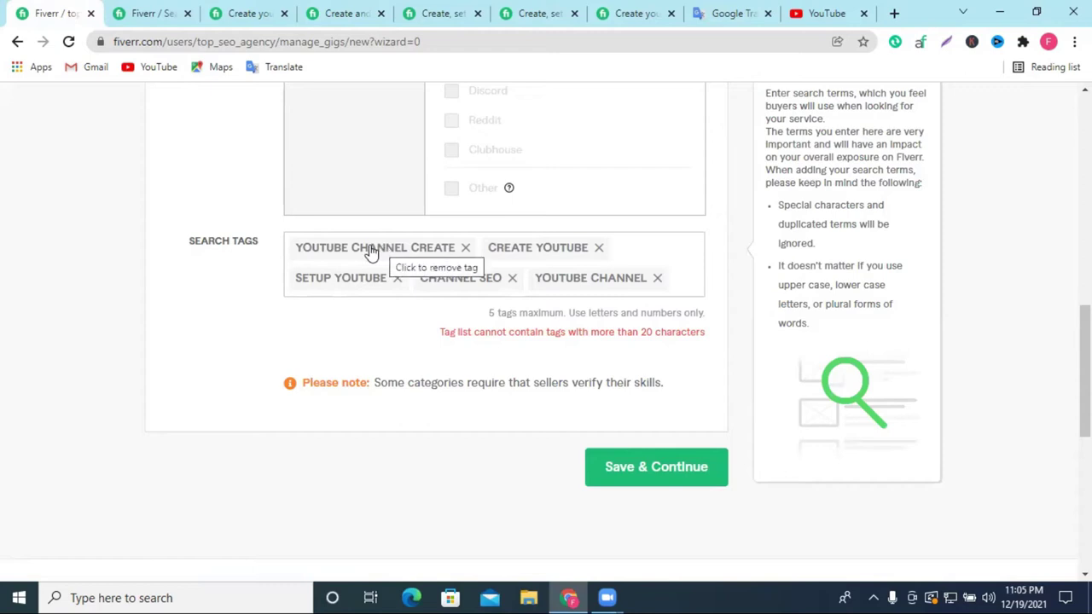
left_click(465, 247)
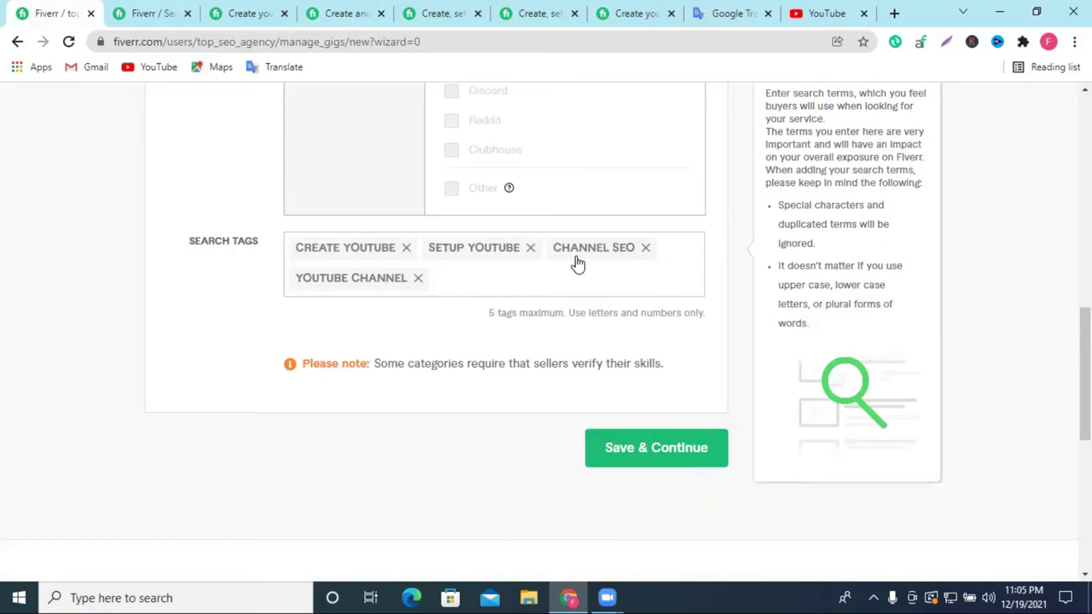
left_click(418, 278)
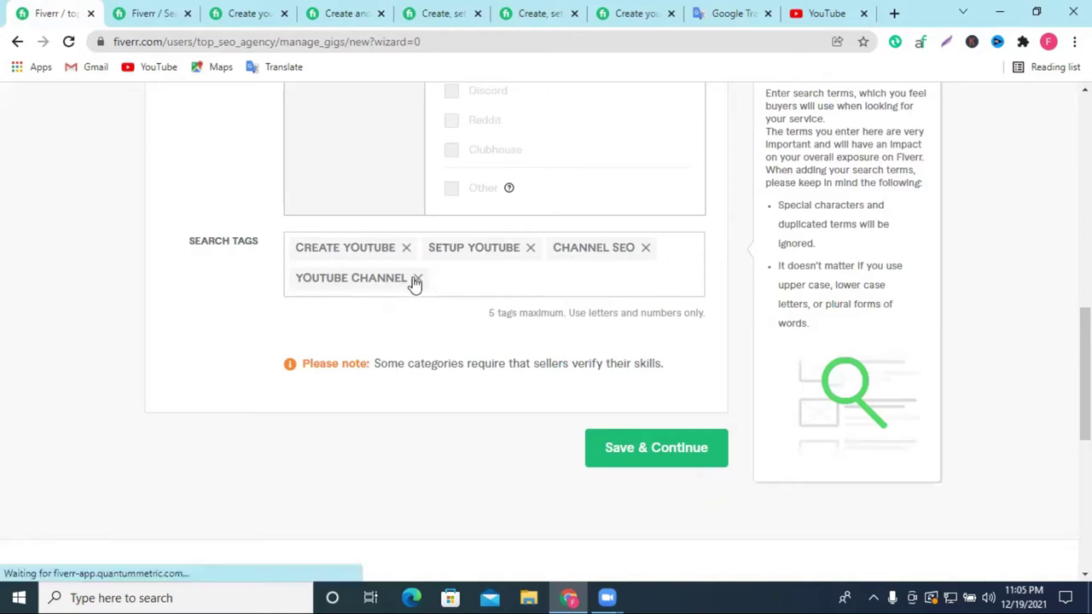
left_click(235, 12)
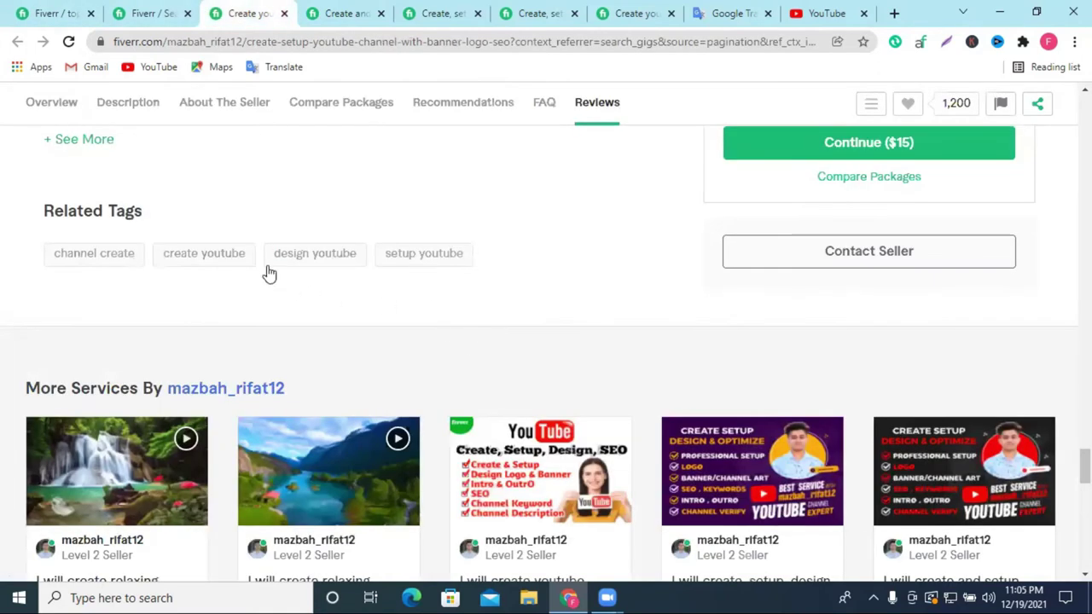
left_click_drag(263, 257, 365, 261)
key("ctrl+c")
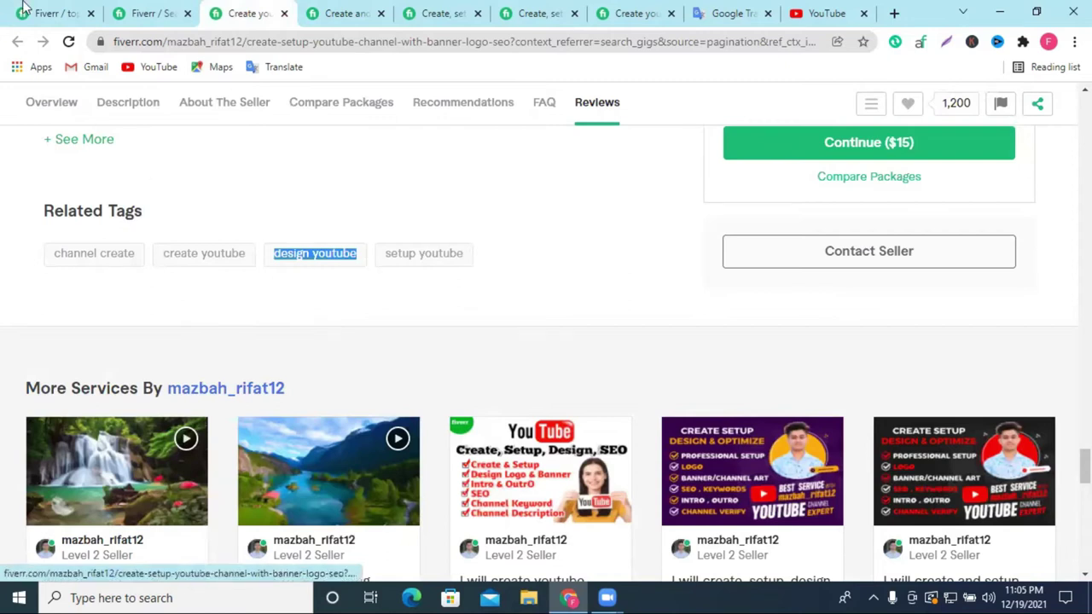
key("ctrl+1")
key("ctrl+v")
key("Return")
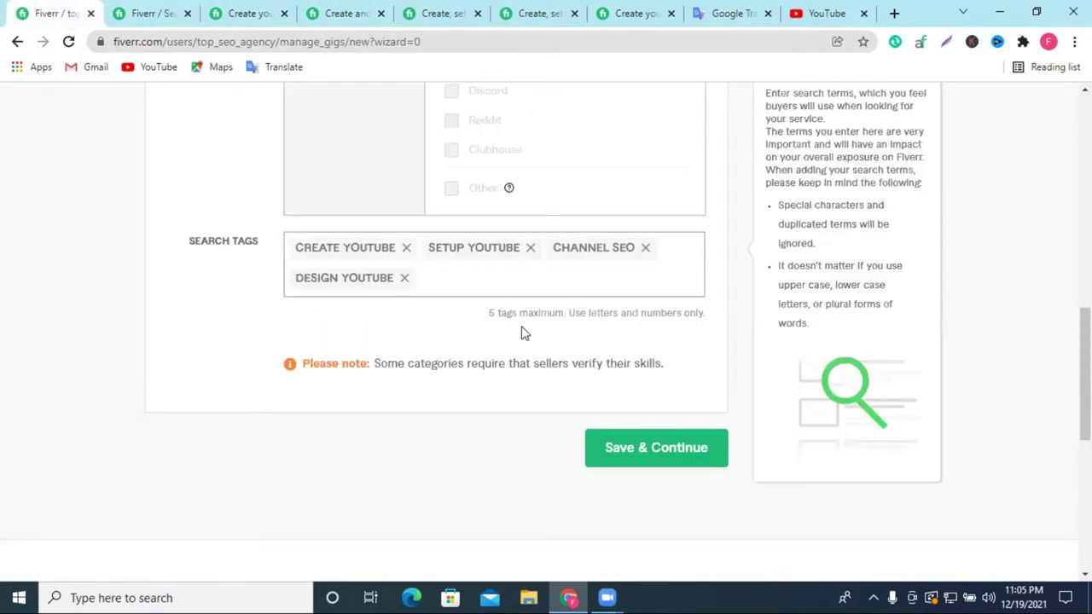
Add the competitor's related tag "channel create" as a search tag, and save the overview to continue to pricing.
left_click(234, 8)
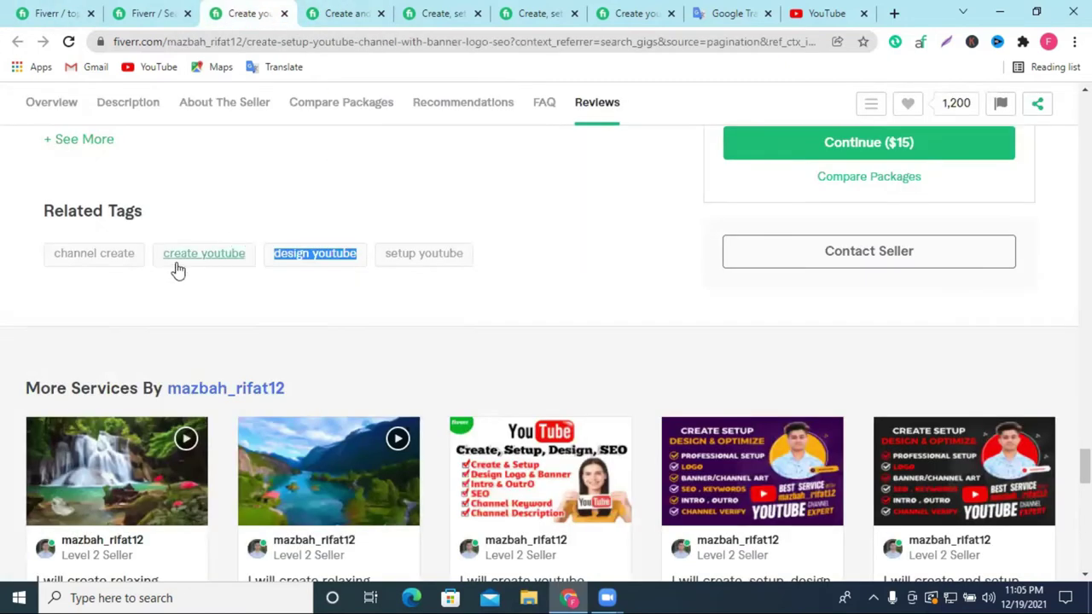
left_click_drag(44, 258, 148, 265)
key("ctrl+c")
left_click(51, 13)
key("ctrl+v")
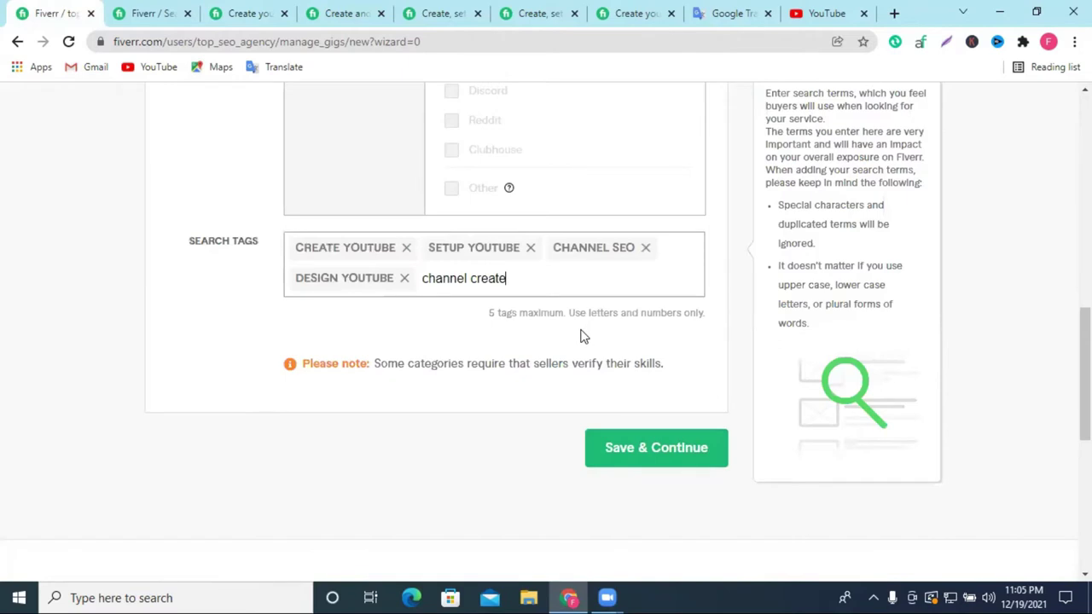
key("Return")
left_click(633, 460)
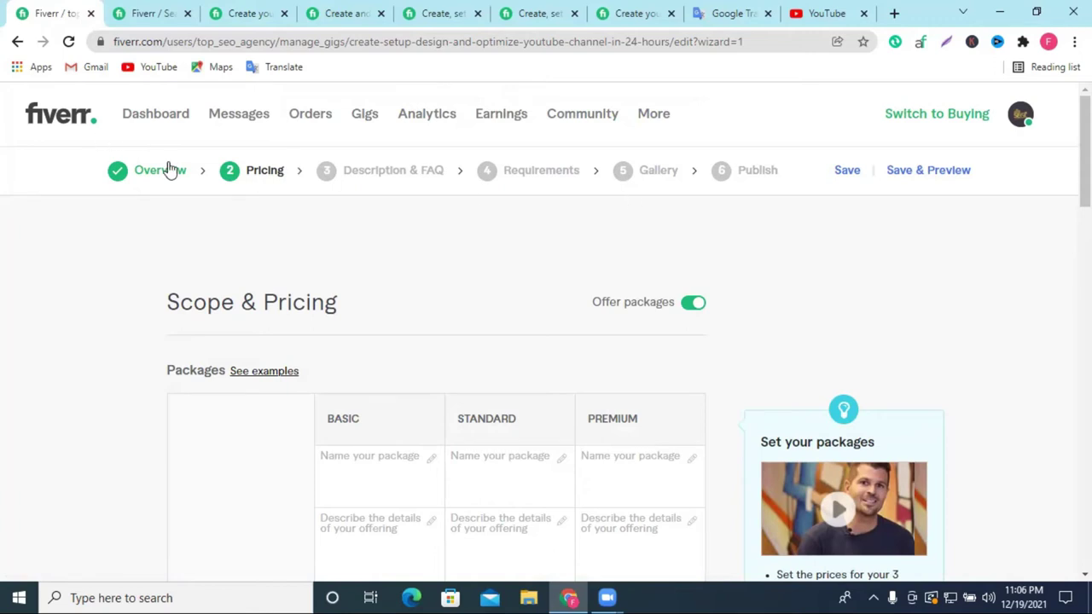
Return to the gig's overview and add the SEO title "create, setup, design and optimize youtube channel".
left_click(168, 170)
left_click(262, 174)
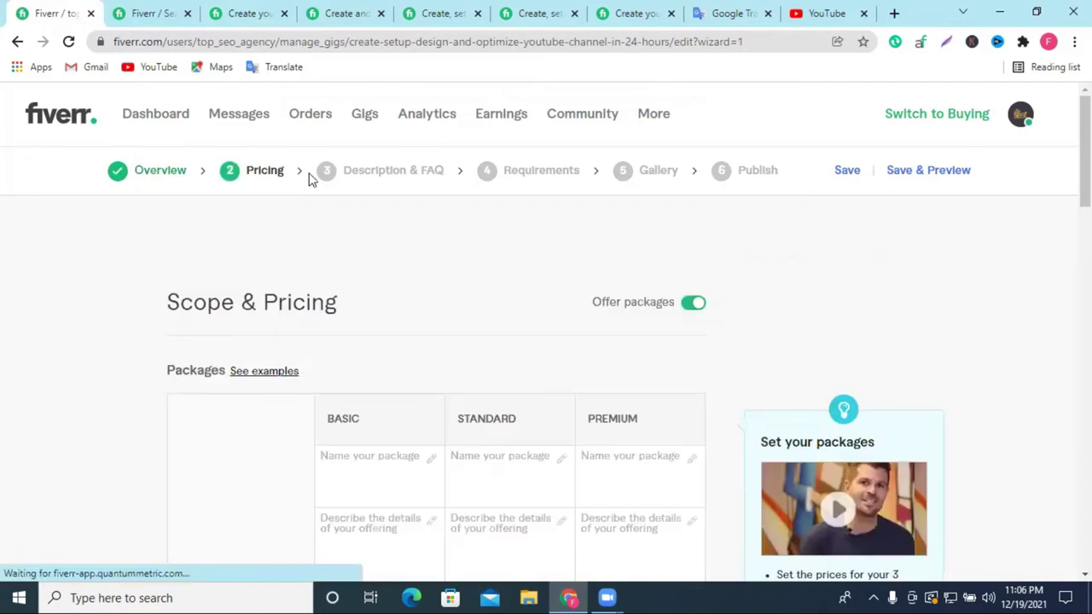
scroll(589, 314, "down", 2)
scroll(620, 309, "up", 2)
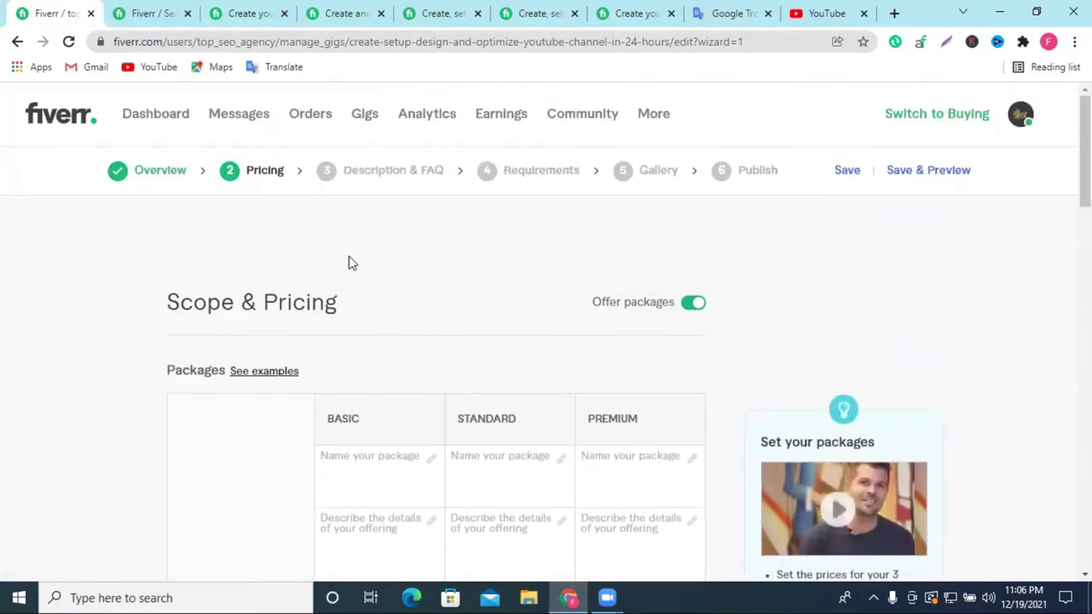
left_click(167, 175)
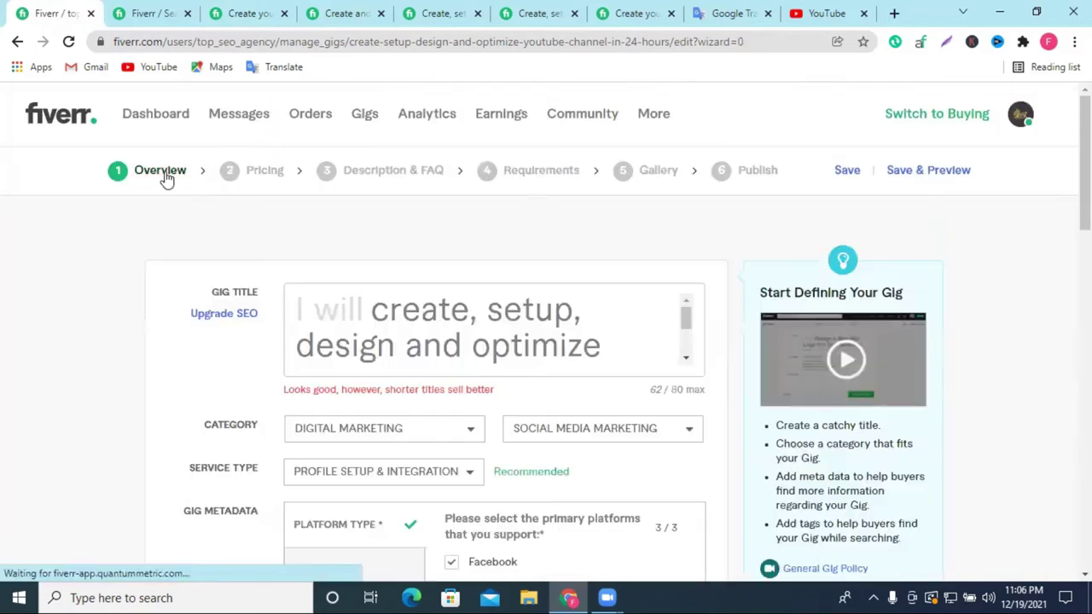
left_click(212, 316)
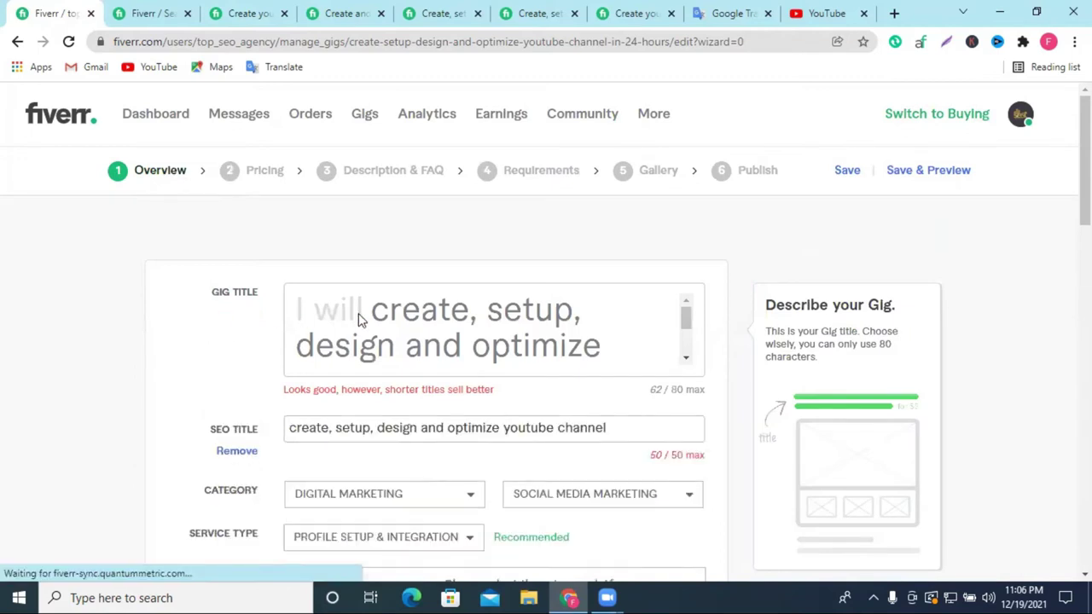
Check the overview from the SEO title to the search tags, and save it to continue to pricing.
scroll(409, 328, "down", 2)
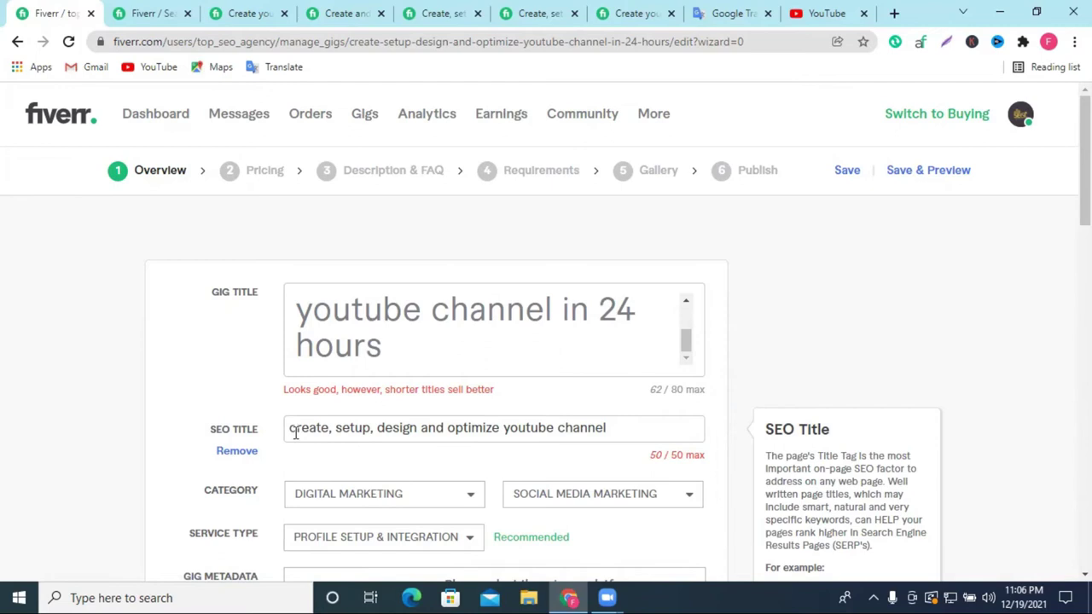
scroll(419, 441, "down", 3)
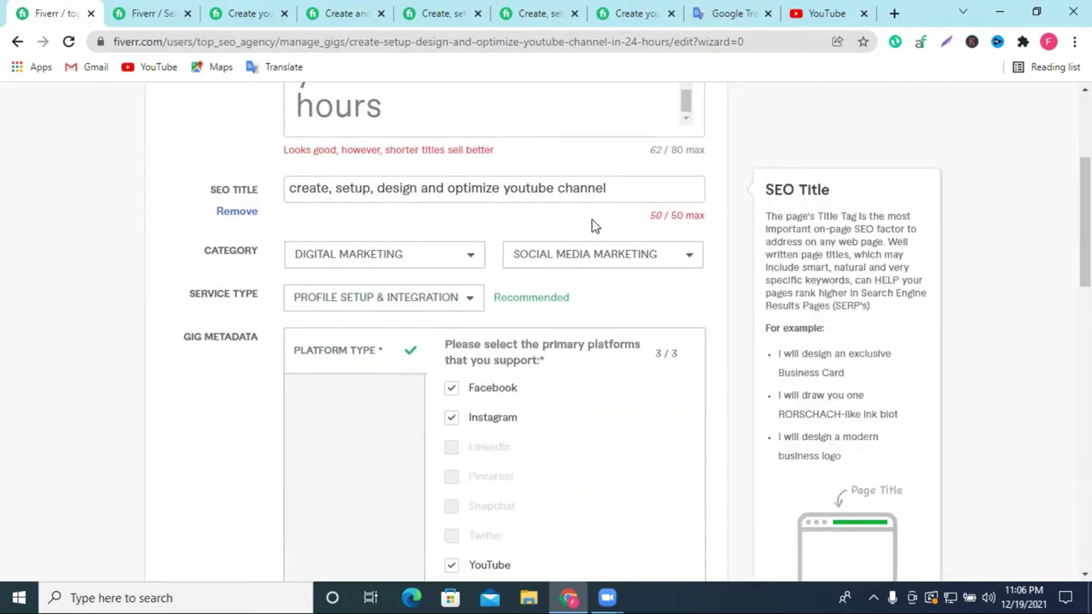
scroll(595, 226, "down", 9)
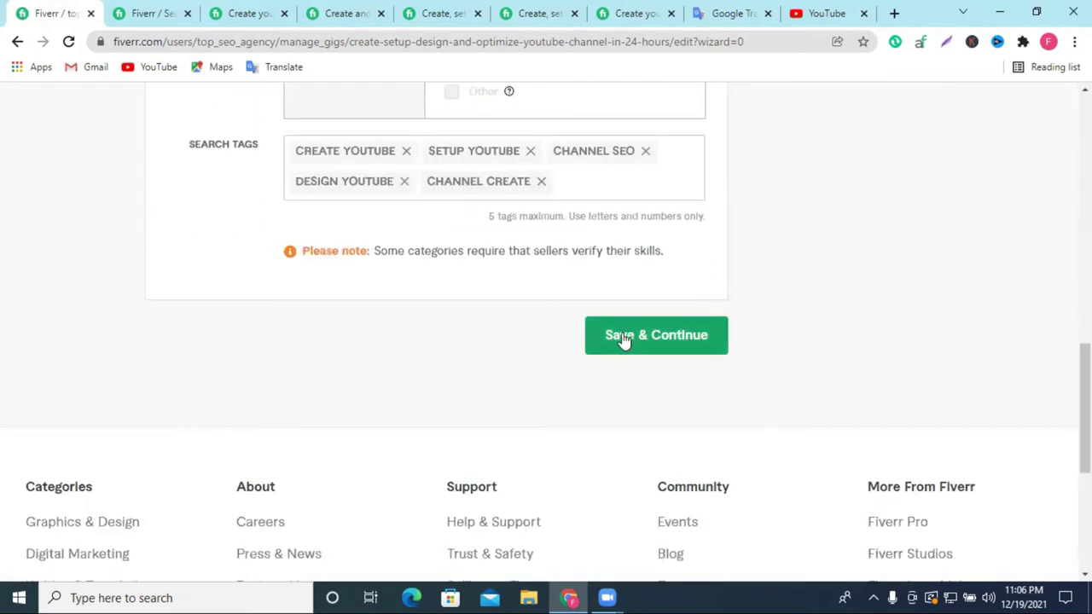
scroll(480, 298, "up", 12)
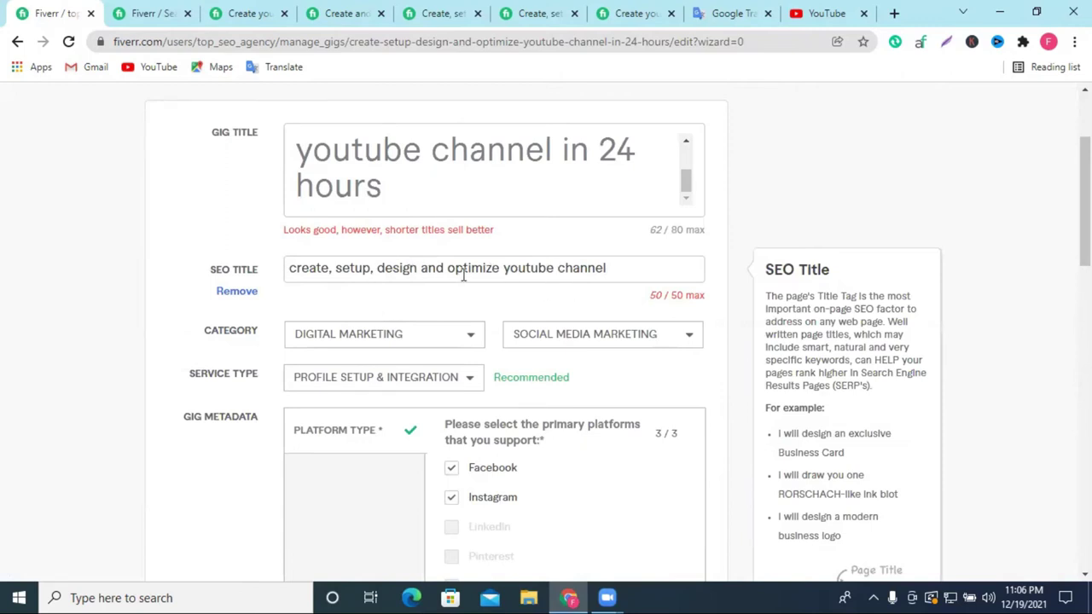
scroll(575, 334, "down", 8)
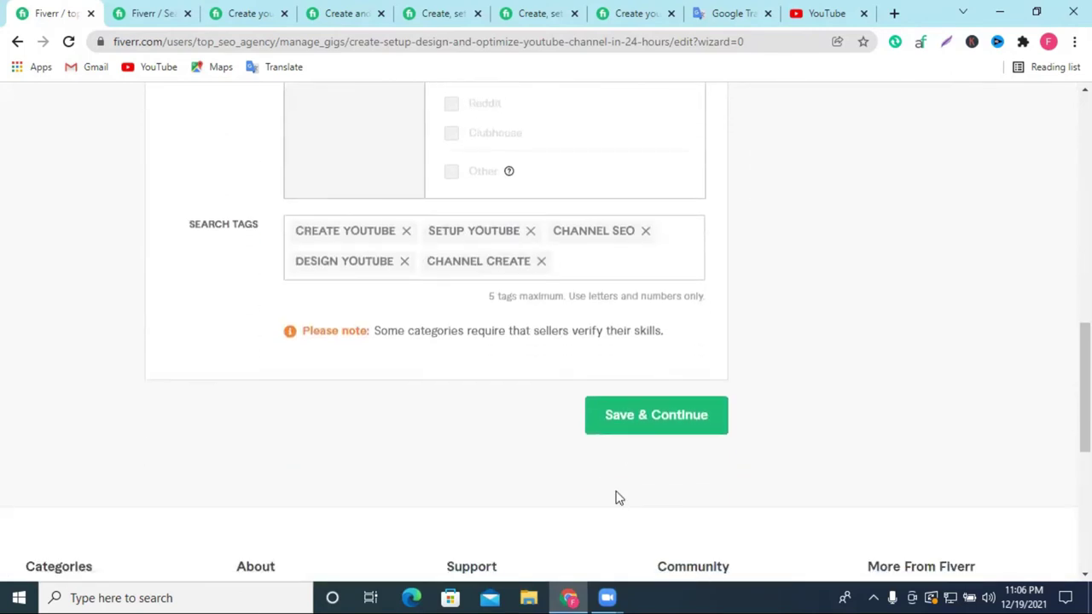
left_click(597, 422)
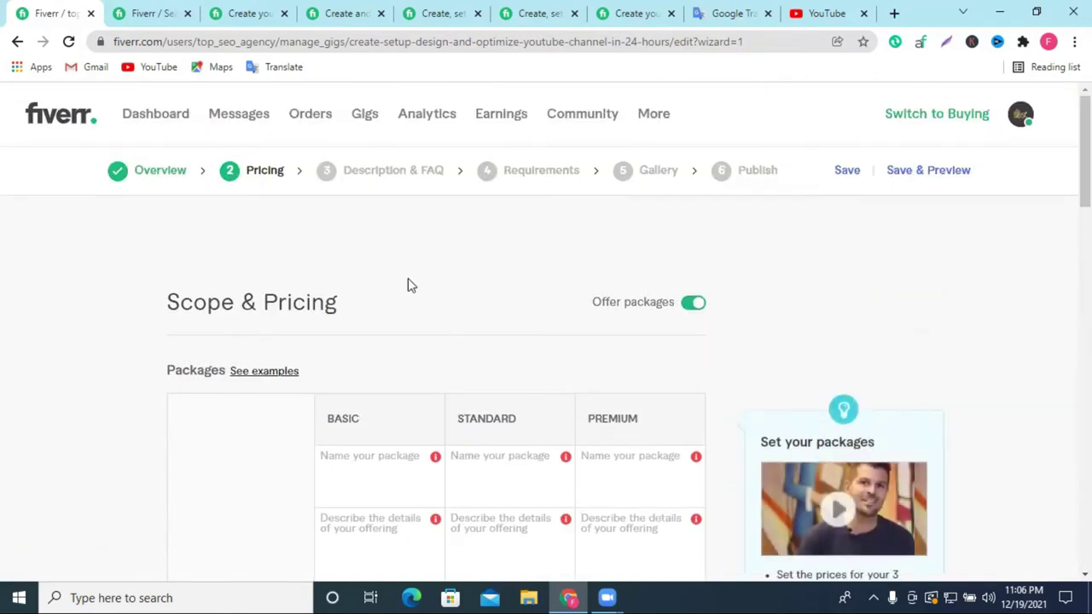
Examine the Scope & Pricing package table, including the name fields of the Basic, Standard and Premium packages.
scroll(639, 341, "down", 6)
scroll(578, 261, "up", 5)
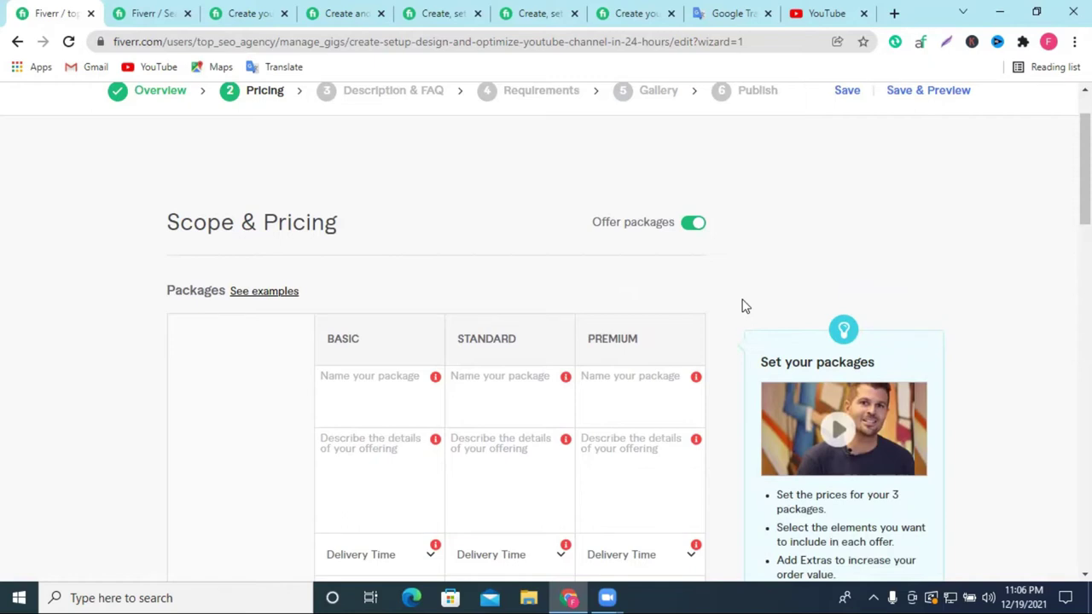
mouse_move(436, 392)
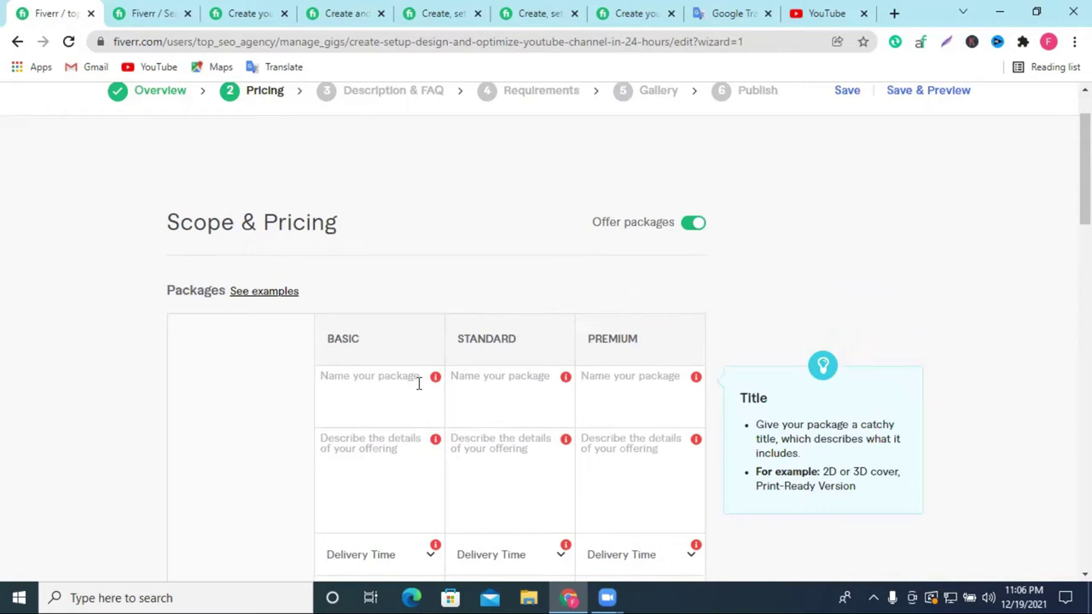
left_click(375, 376)
left_click(514, 384)
left_click(615, 376)
scroll(676, 376, "down", 1)
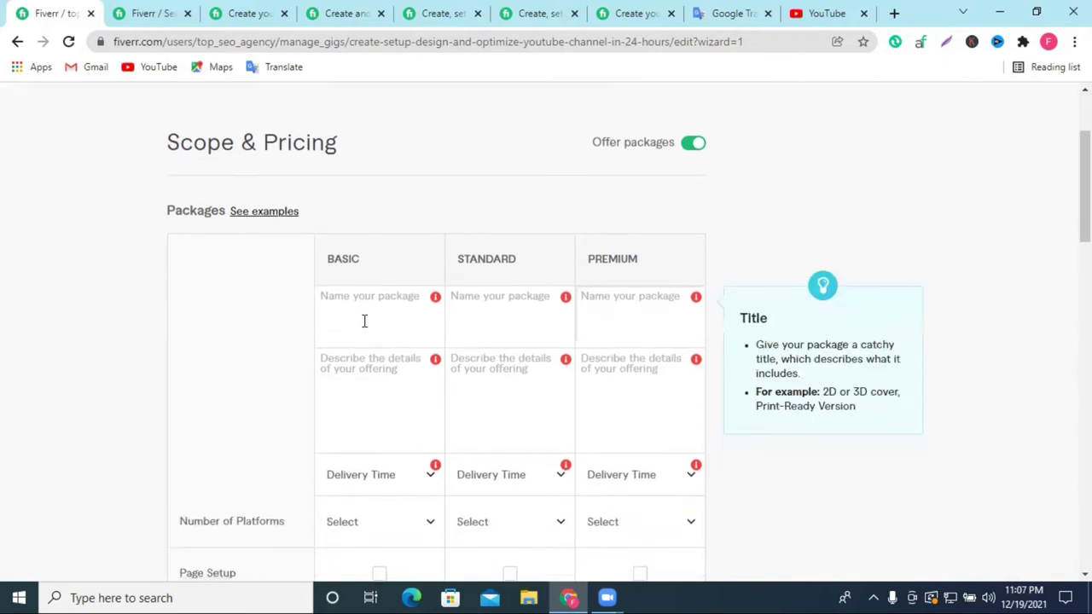
Examine the Basic, Standard and Premium column headings, and the Premium package's name and description fields.
left_click_drag(353, 251, 366, 268)
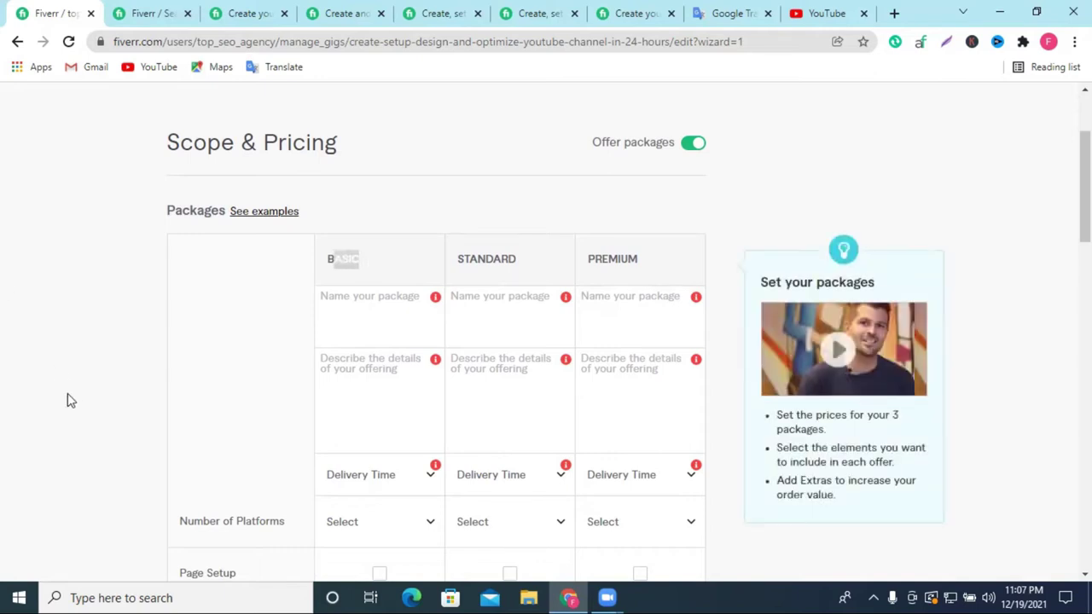
left_click(487, 256)
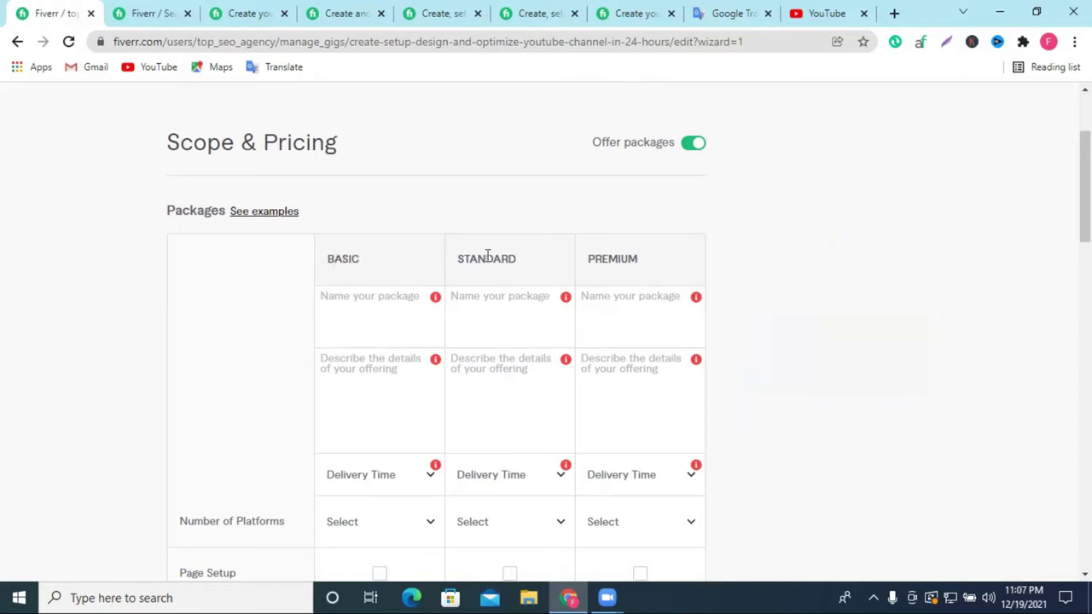
double_click(626, 259)
left_click(615, 317)
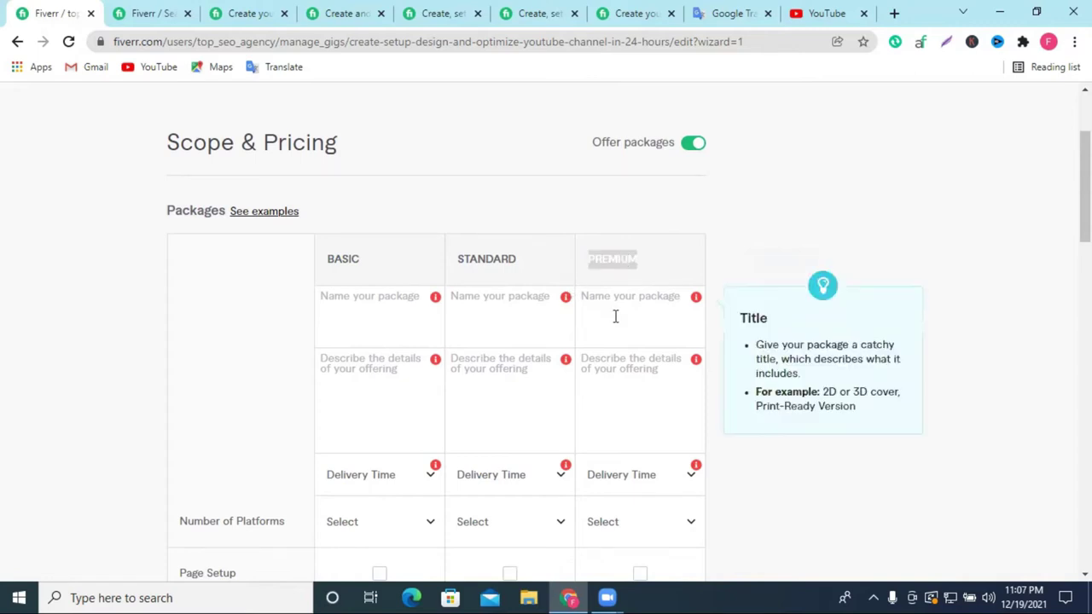
left_click(616, 313)
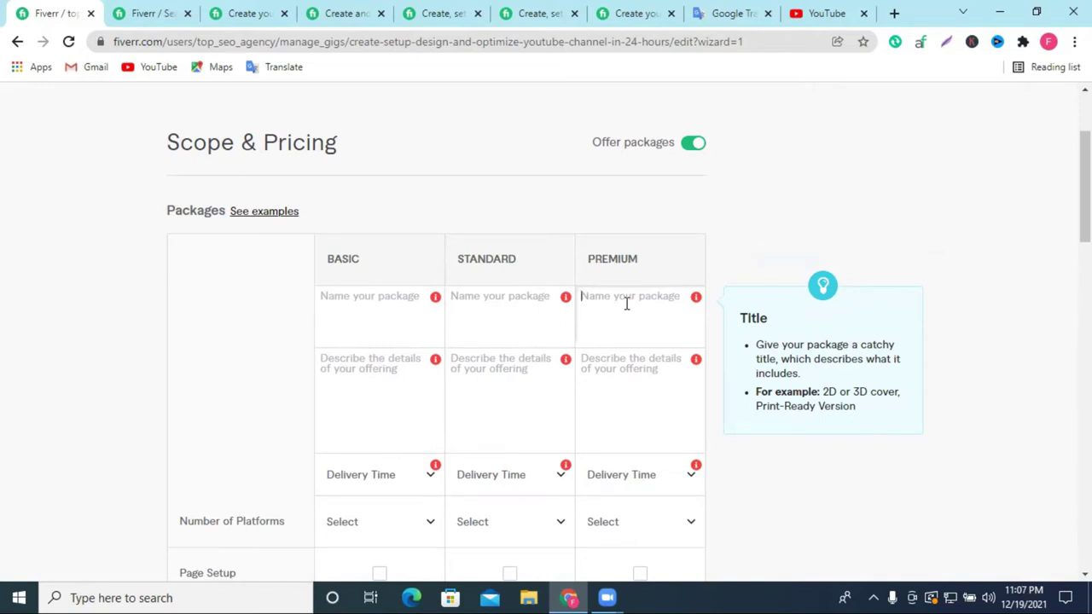
scroll(646, 285, "down", 2)
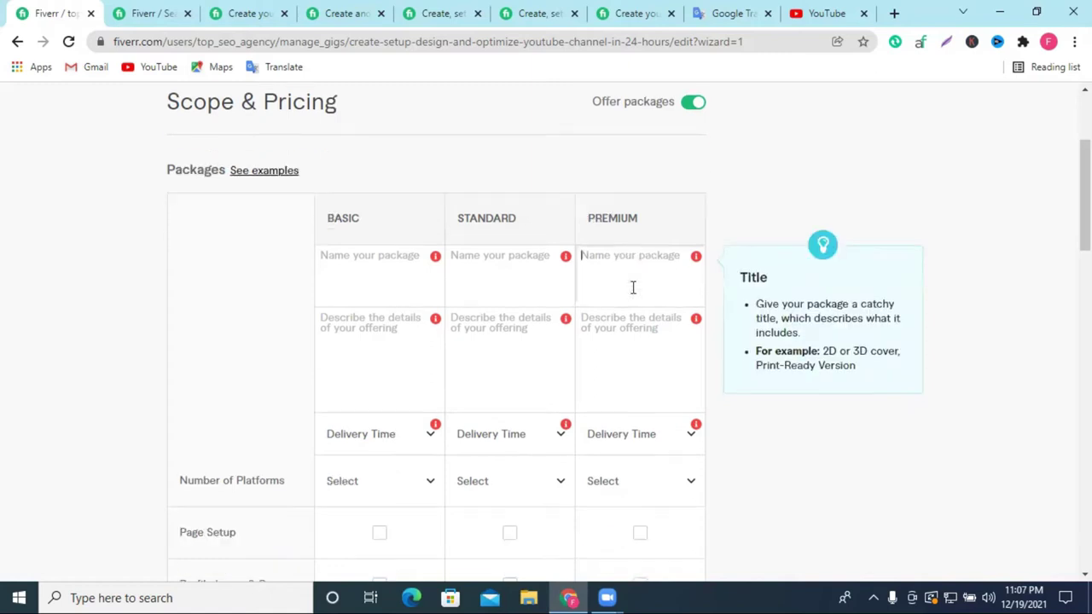
scroll(597, 227, "up", 1)
scroll(611, 227, "up", 1)
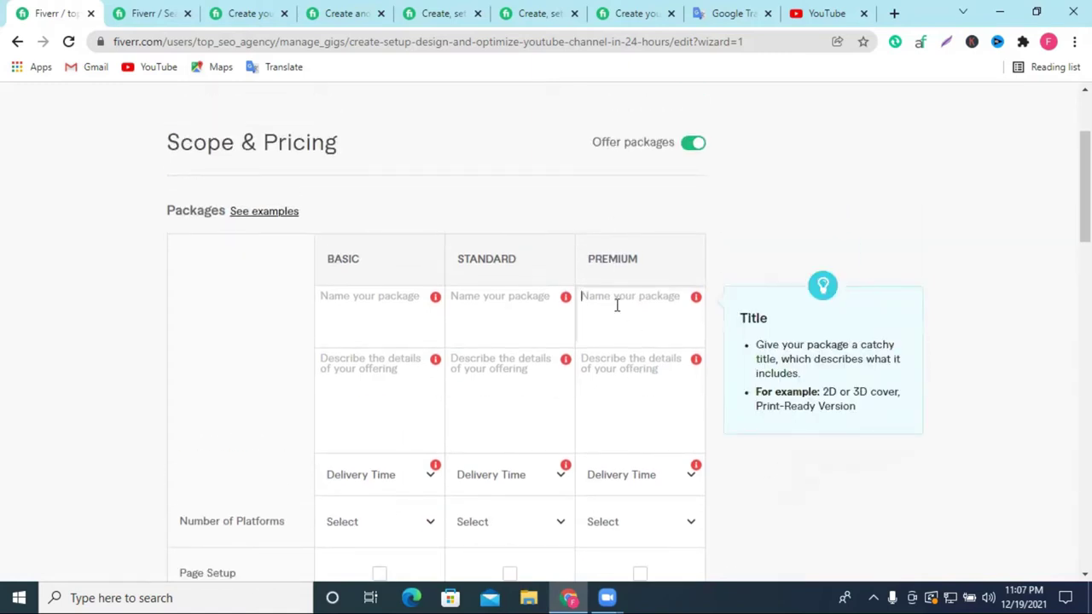
scroll(555, 305, "down", 2)
left_click(621, 309)
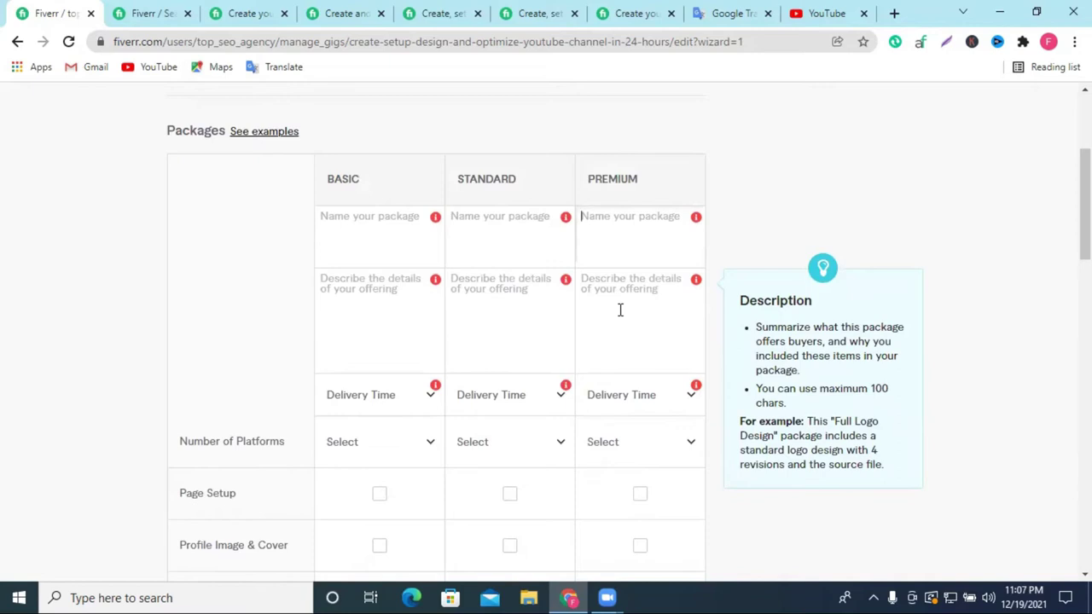
Check the empty name field of each package in turn, comparing it with the fields below in the pricing table.
scroll(620, 310, "up", 4)
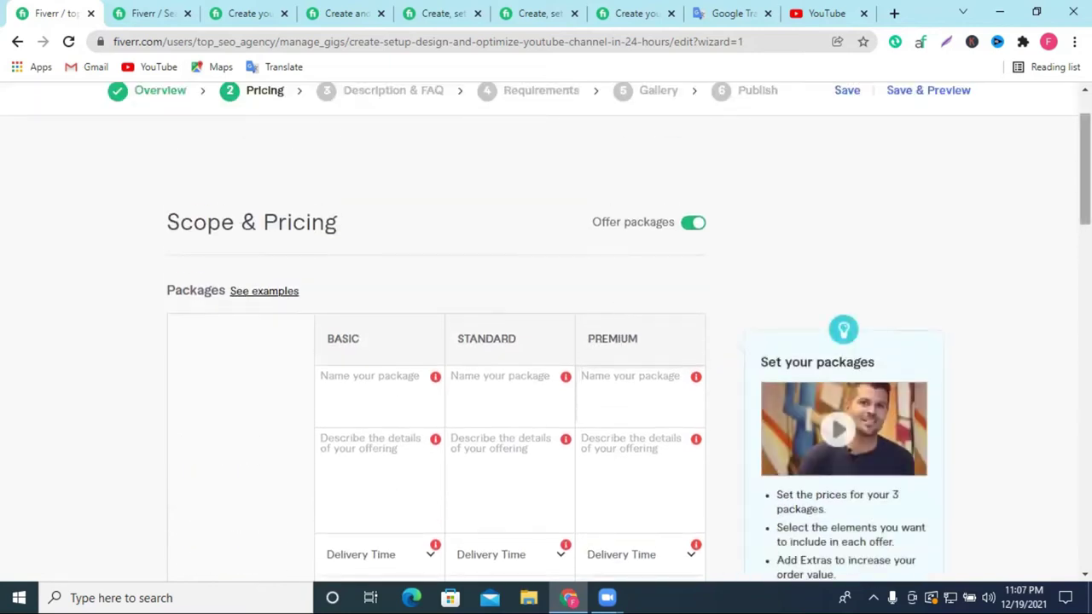
scroll(629, 282, "down", 2)
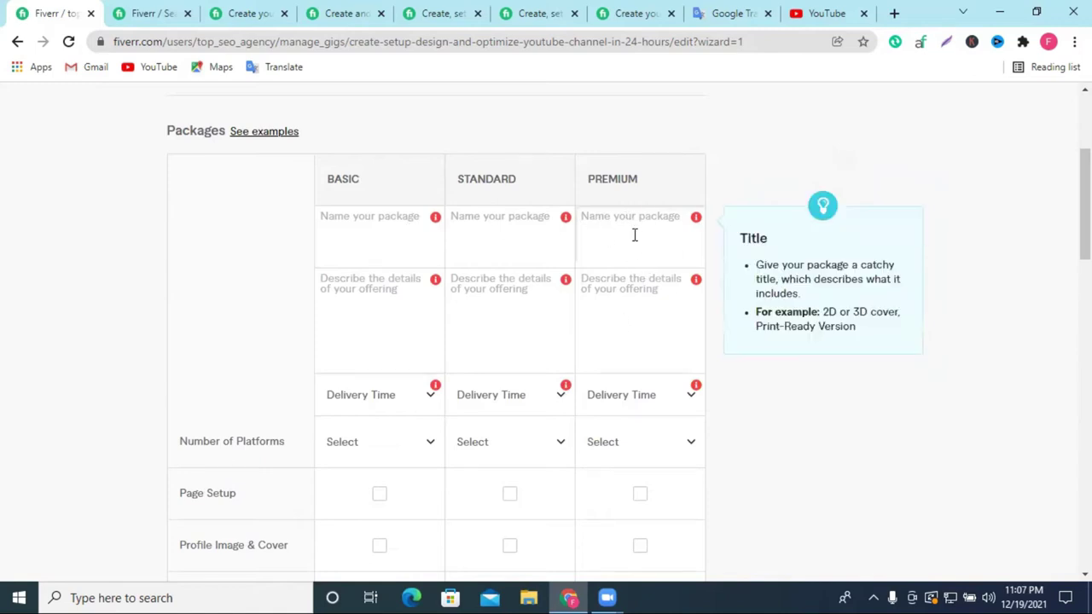
left_click(353, 223)
scroll(353, 219, "down", 1)
scroll(366, 290, "up", 2)
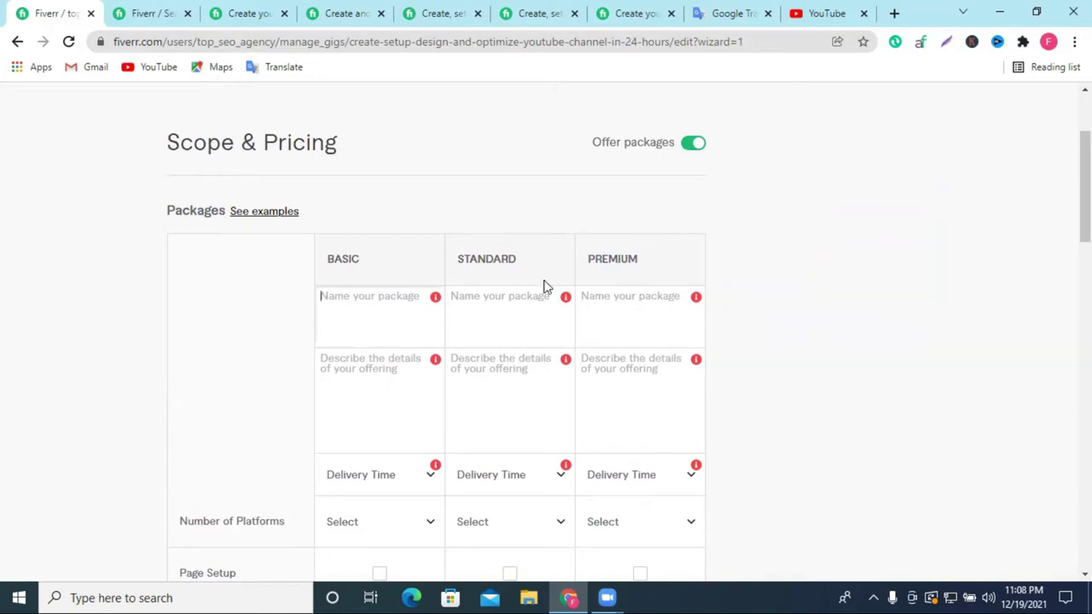
mouse_move(521, 322)
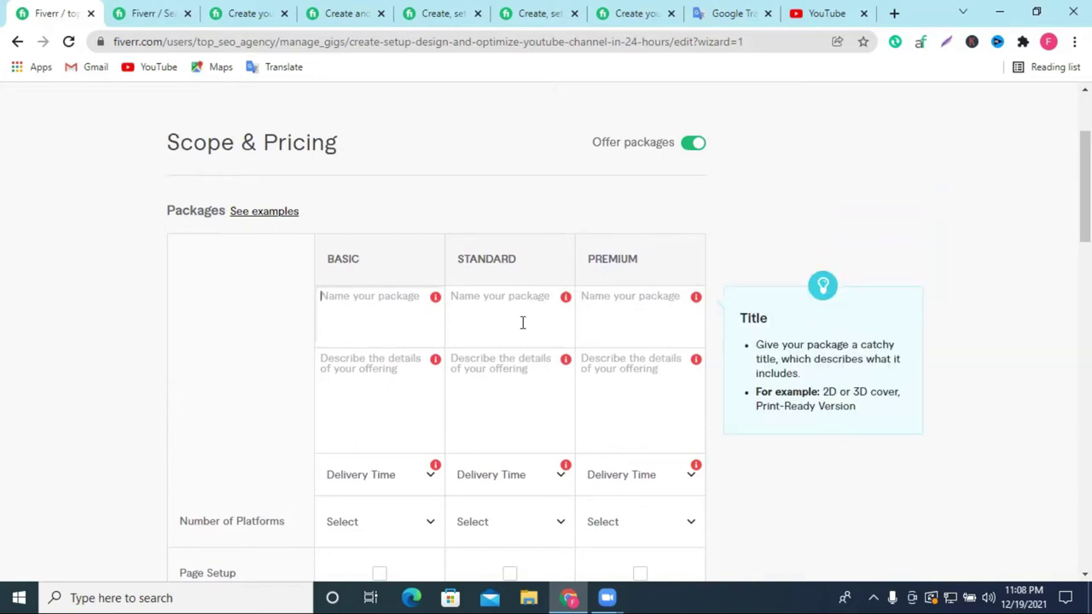
scroll(461, 319, "down", 2)
scroll(410, 273, "up", 2)
left_click(506, 300)
left_click(610, 298)
left_click(366, 290)
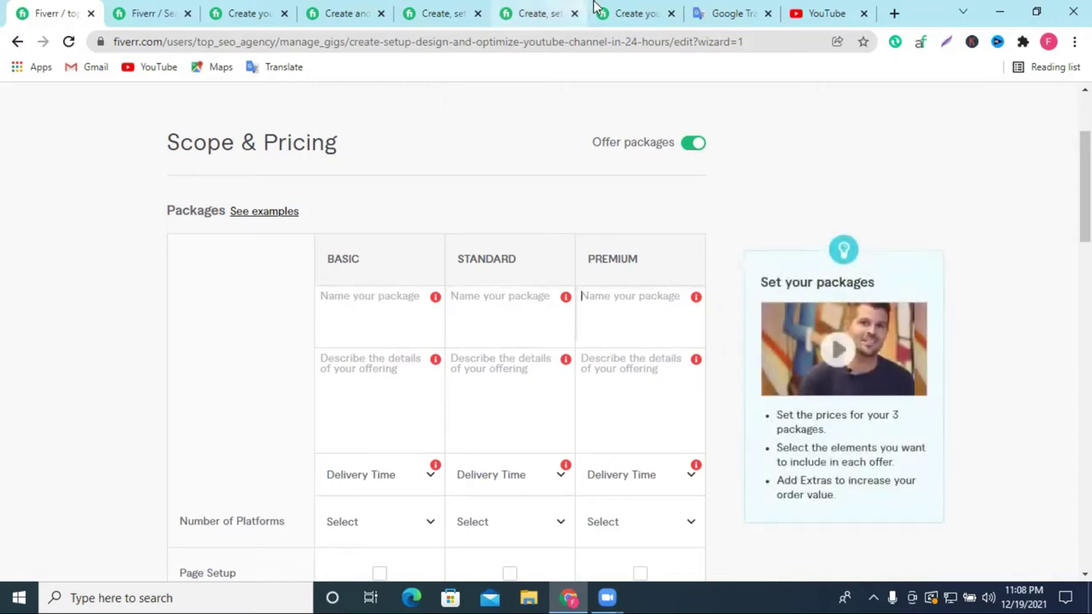
Copy the Basic column heading into that package's name field so the name reads "BASIC".
left_click(372, 311)
double_click(343, 258)
key("ctrl+c")
right_click(343, 261)
left_click(429, 271)
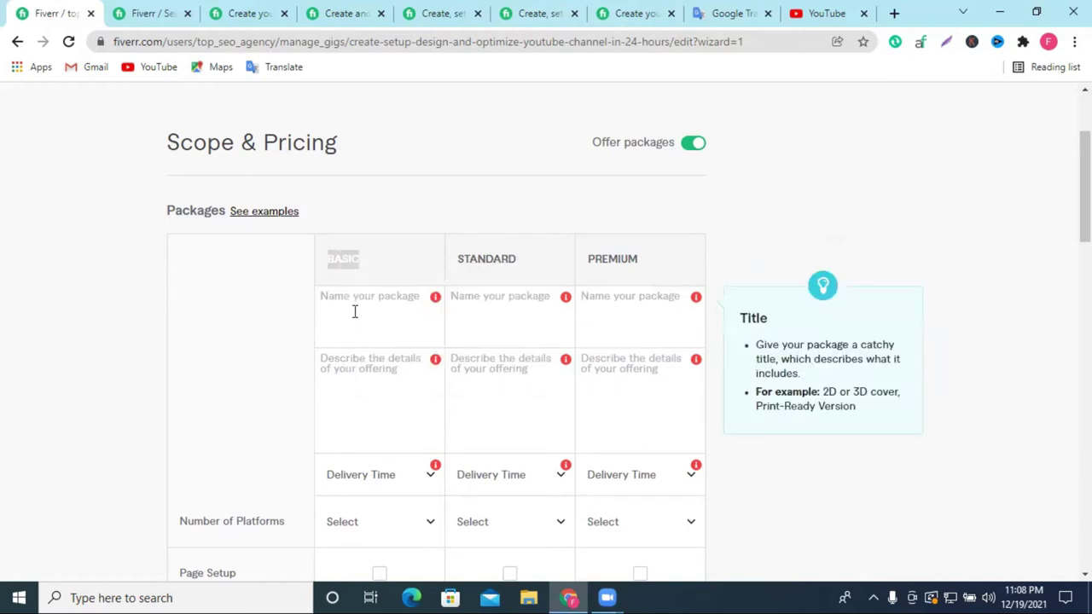
right_click(355, 313)
left_click(439, 443)
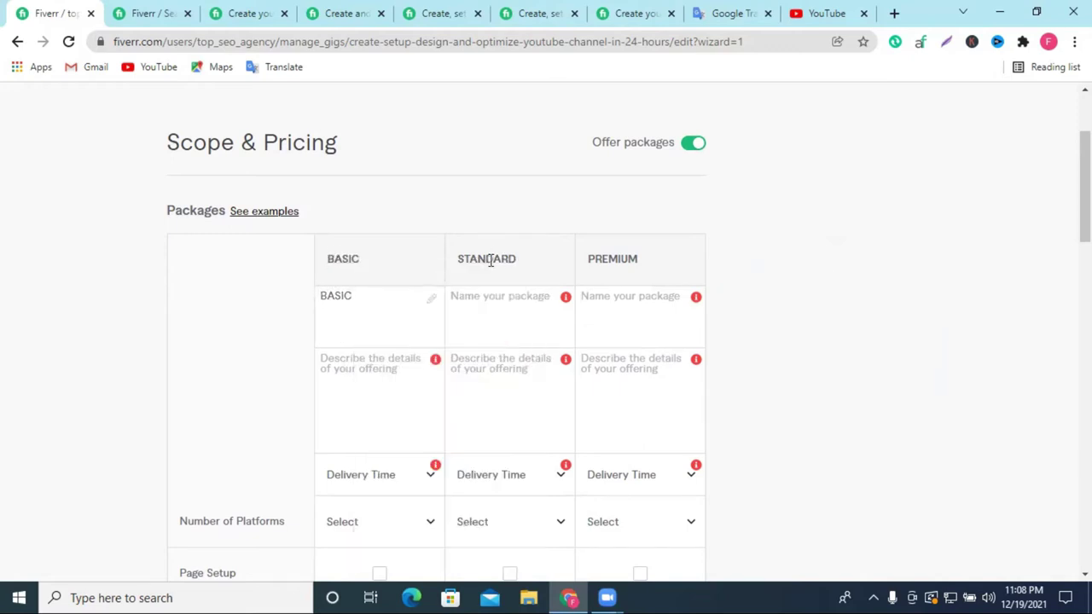
Copy the Standard column heading into that package's name field so the name reads "STANDARD".
double_click(491, 258)
right_click(495, 261)
left_click(545, 274)
left_click(483, 329)
right_click(483, 329)
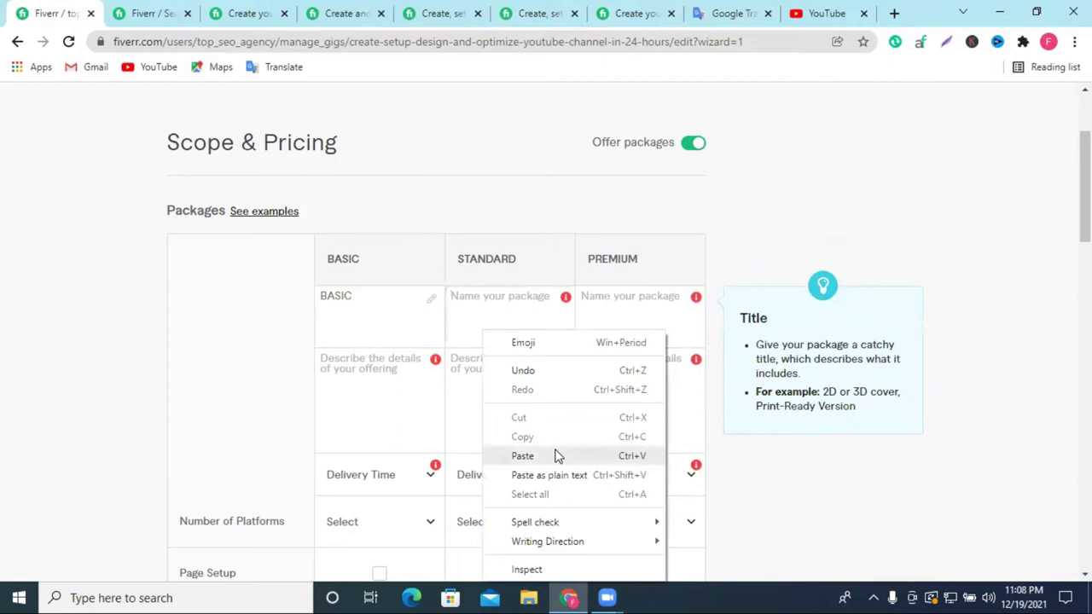
left_click(522, 456)
Copy the Premium column heading into that package's name field so the name reads "PREMIUM".
double_click(613, 258)
right_click(614, 261)
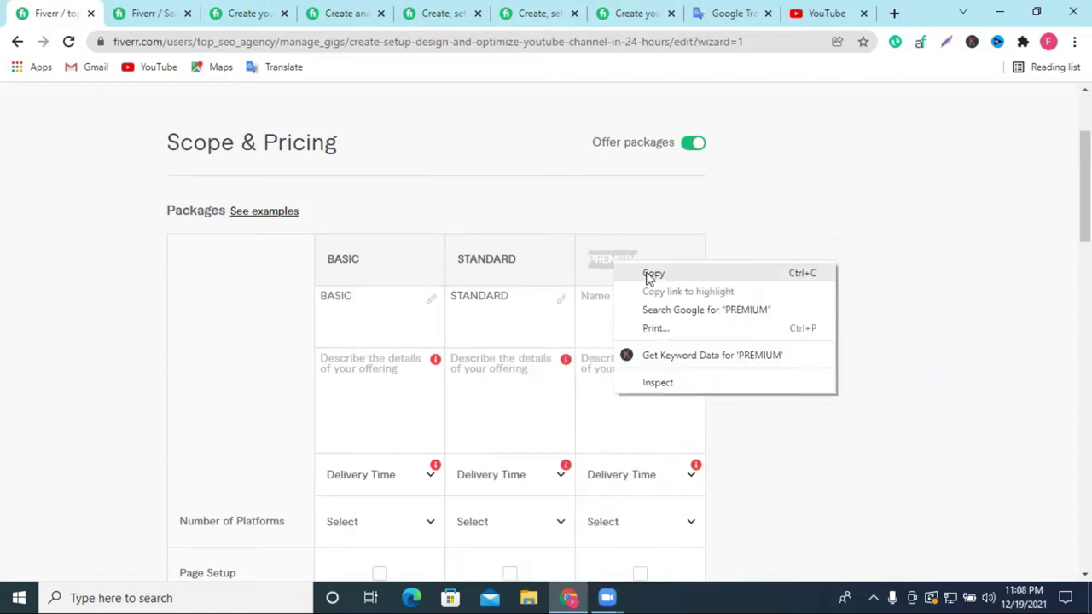
left_click(646, 273)
left_click(628, 332)
right_click(619, 316)
left_click(680, 438)
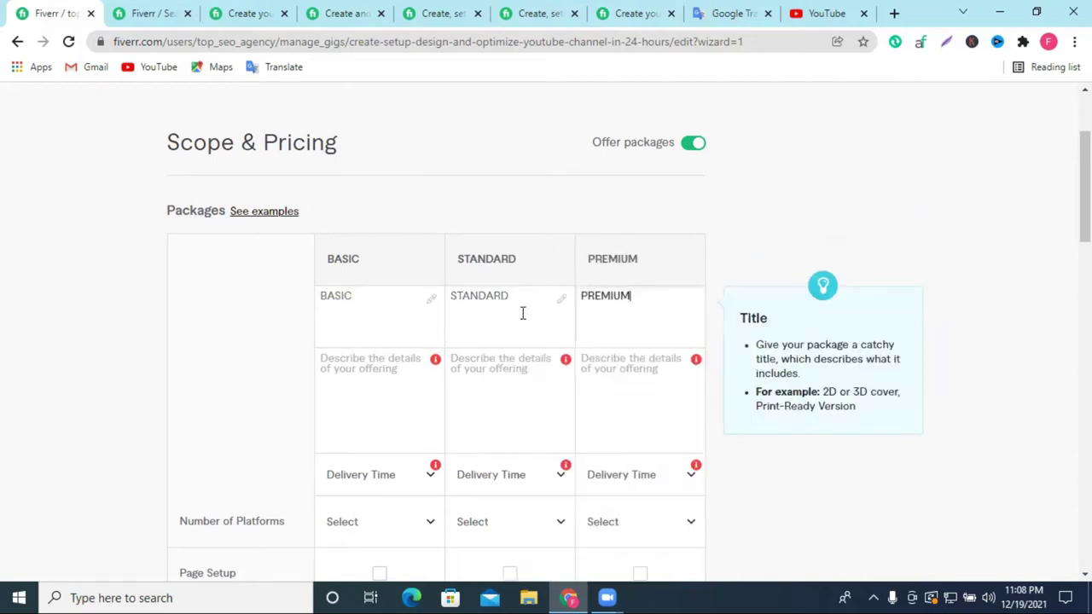
left_click(380, 296)
key("BackSpace")
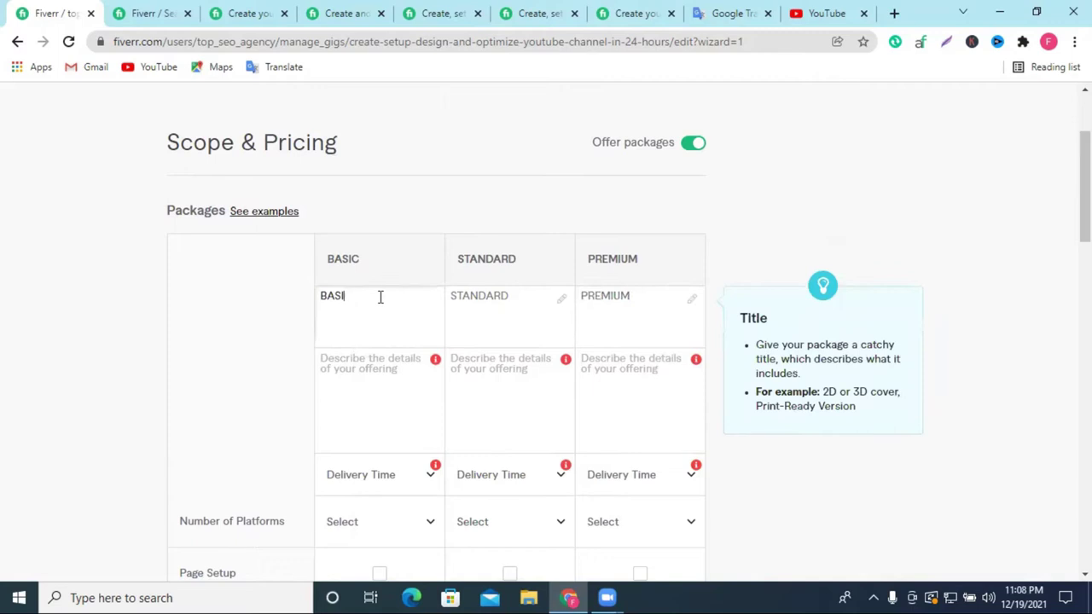
type("C")
left_click(353, 402)
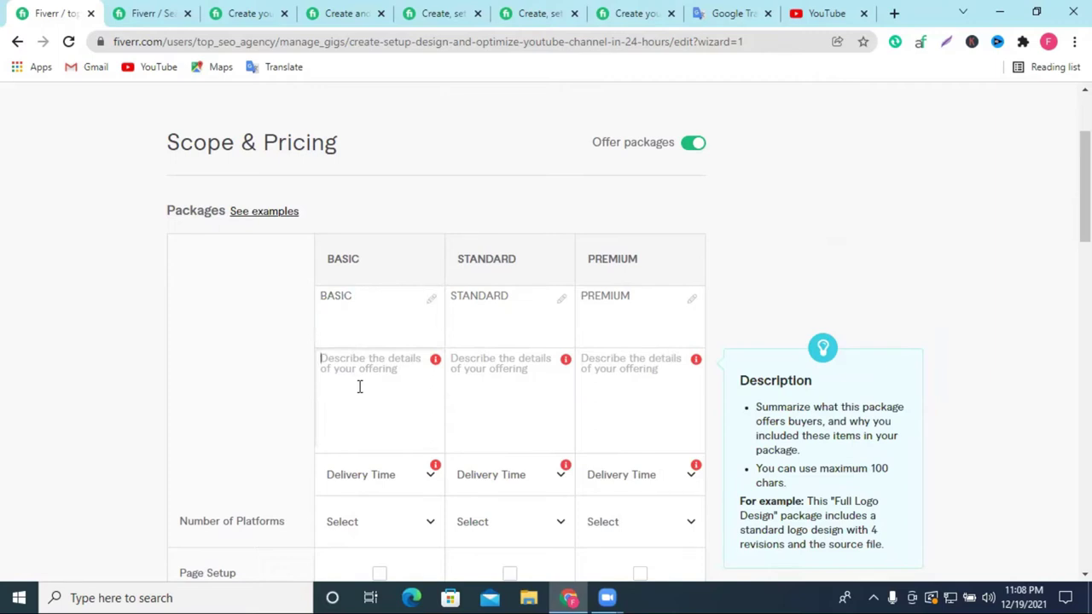
left_click(429, 236)
left_click(322, 327)
double_click(344, 295)
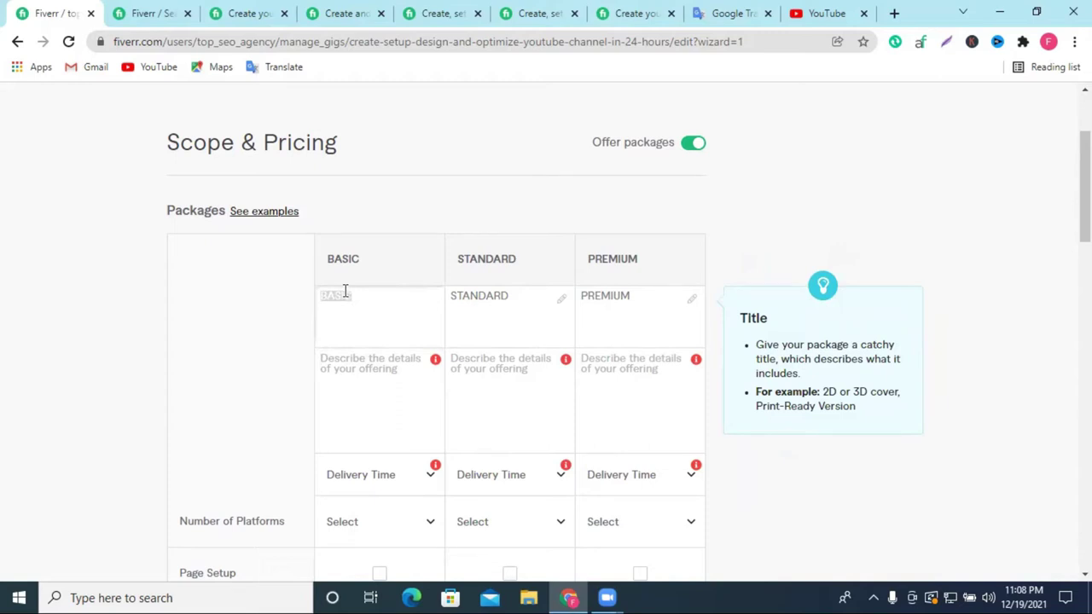
Extend the Basic package's name in capitals to "BASIC YOUTUBE CHANNEL CREATE".
left_click(375, 291)
type("Youtube")
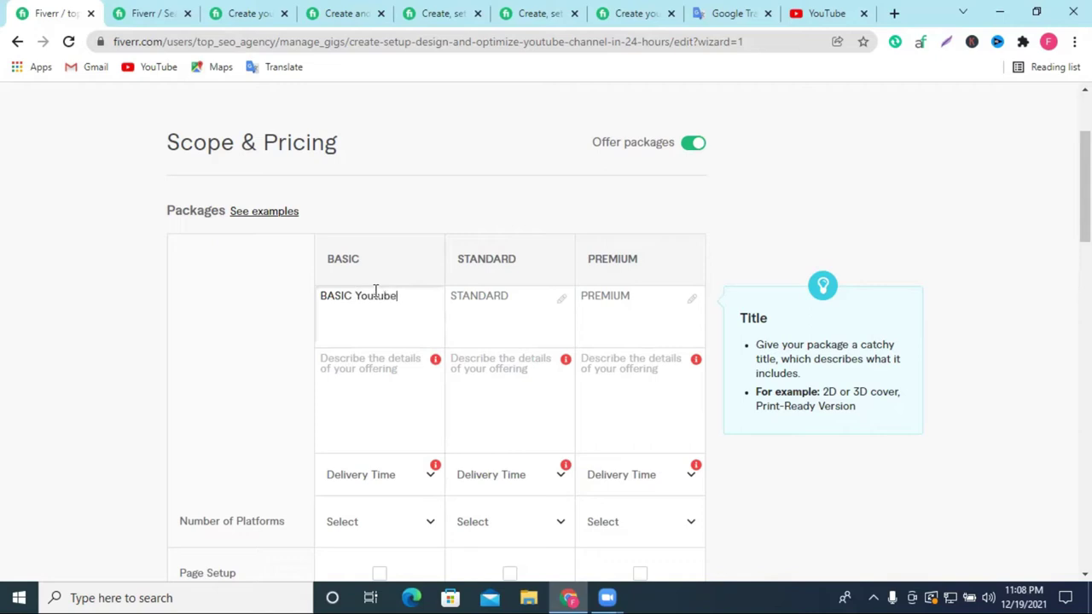
key("BackSpace")
key("BackSpace")
key("BackSpace")
key("BackSpace")
key("BackSpace")
key("BackSpace")
type("OUTUBE CHANN")
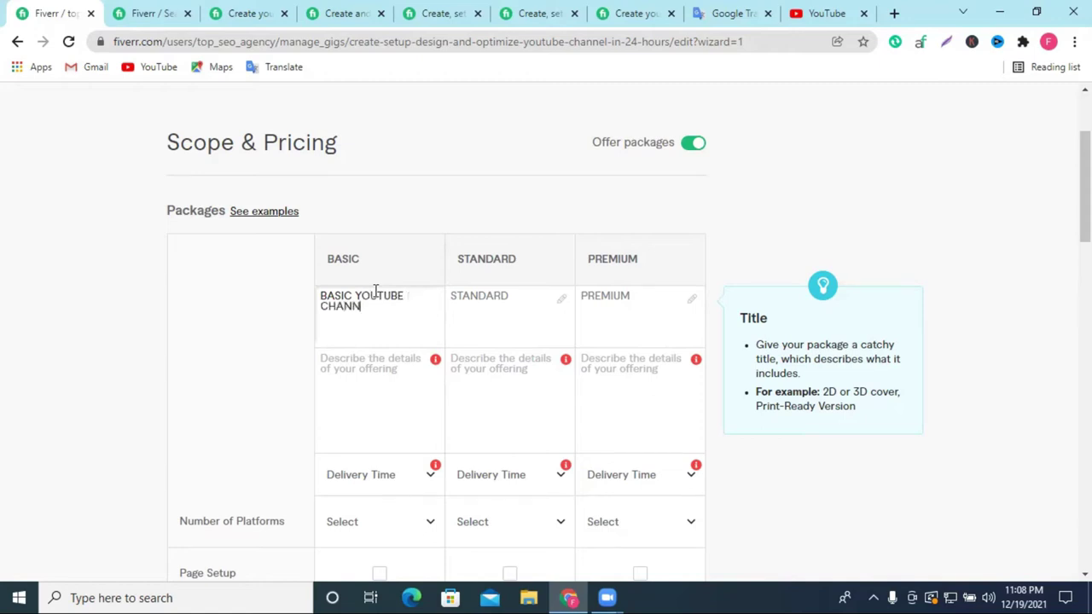
type("EL CREATE")
left_click(466, 117)
Copy "YOUTUBE CHANNEL CREATE" from the Basic package's name and append it to the Standard and Premium package names.
left_click(344, 316)
triple_click(361, 294)
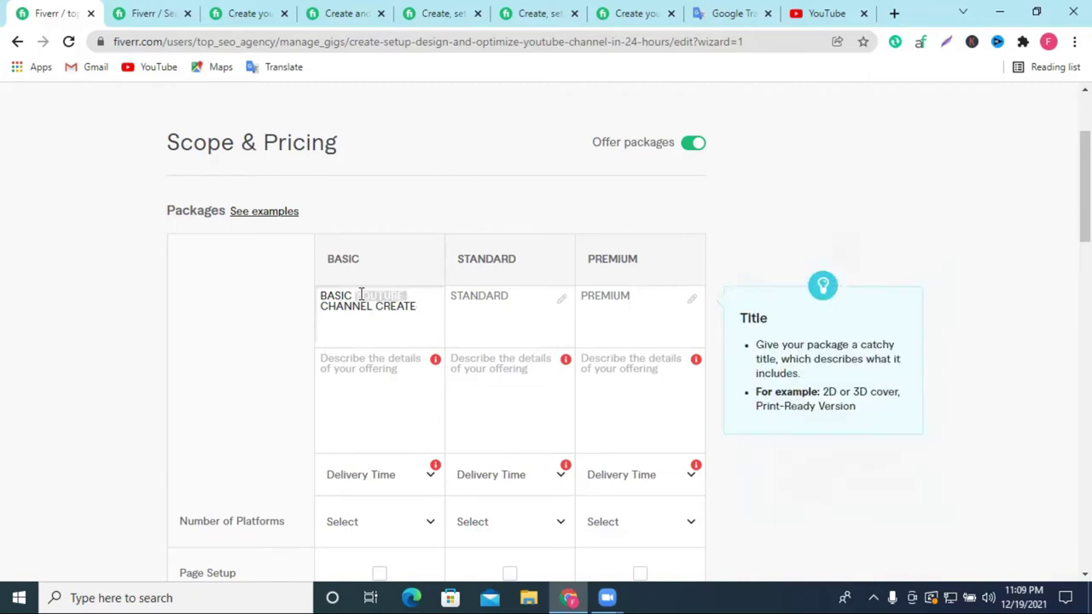
left_click_drag(354, 295, 415, 305)
left_click(540, 300)
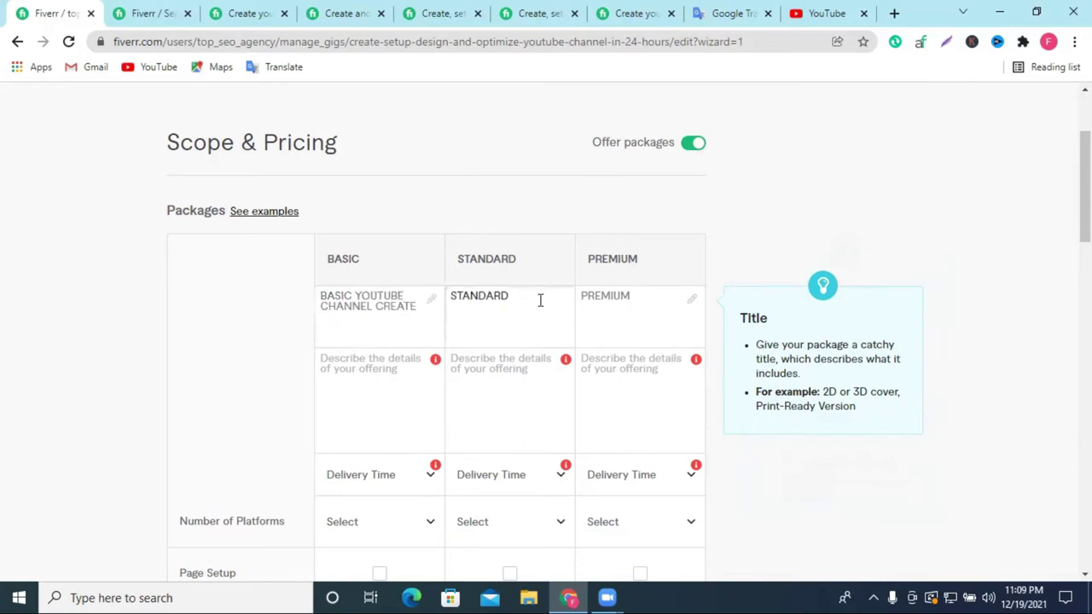
key("ctrl+v")
left_click(656, 303)
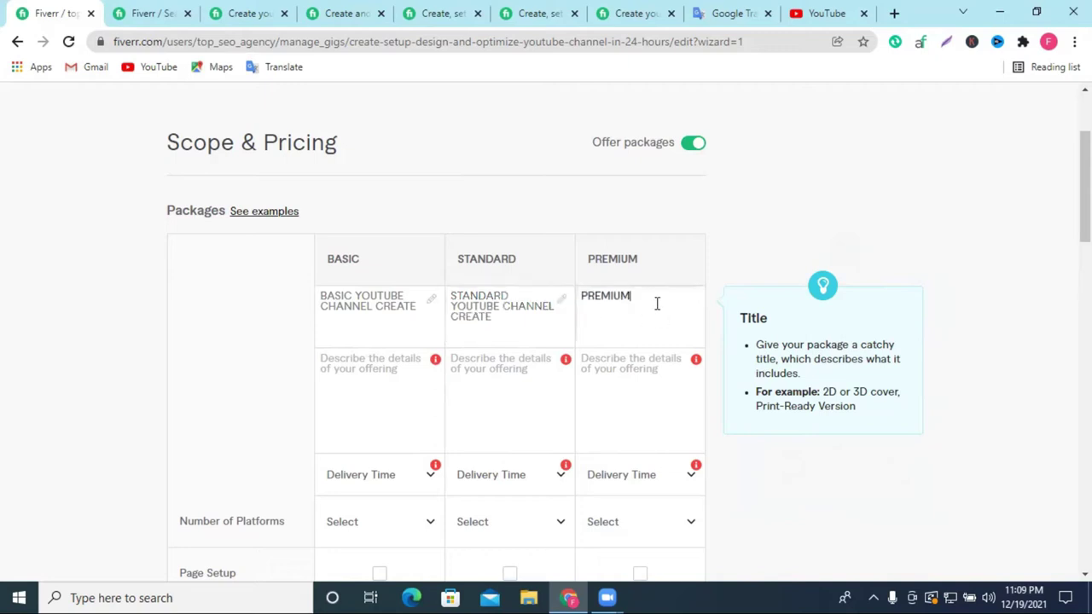
key("ctrl+v")
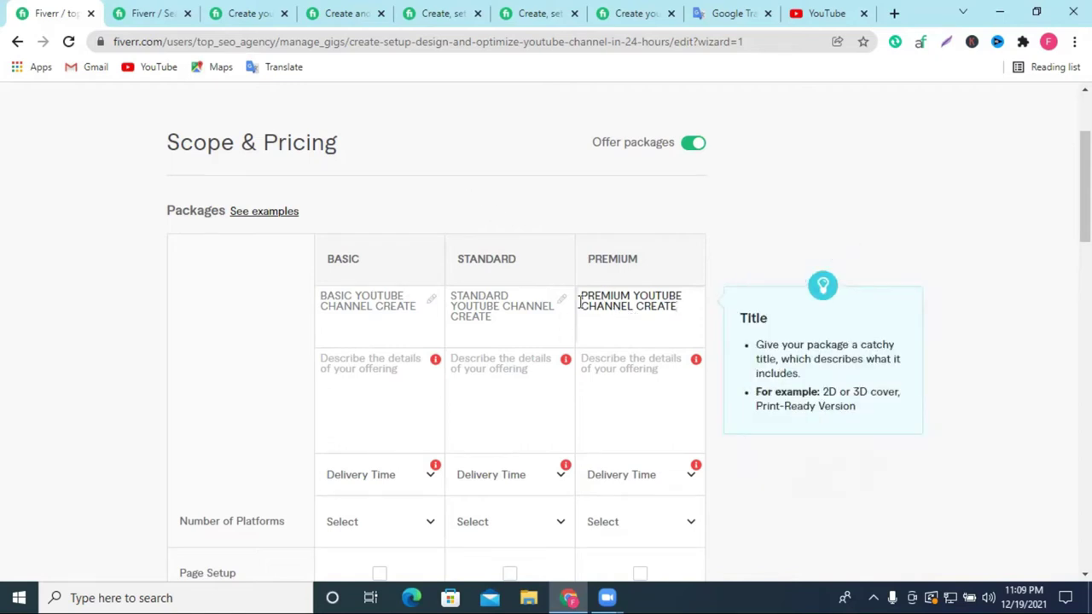
Replace the first word of the Premium package's name so it reads "ADVANCE YOUTUBE CHANNEL CREATE".
double_click(604, 291)
type("ad")
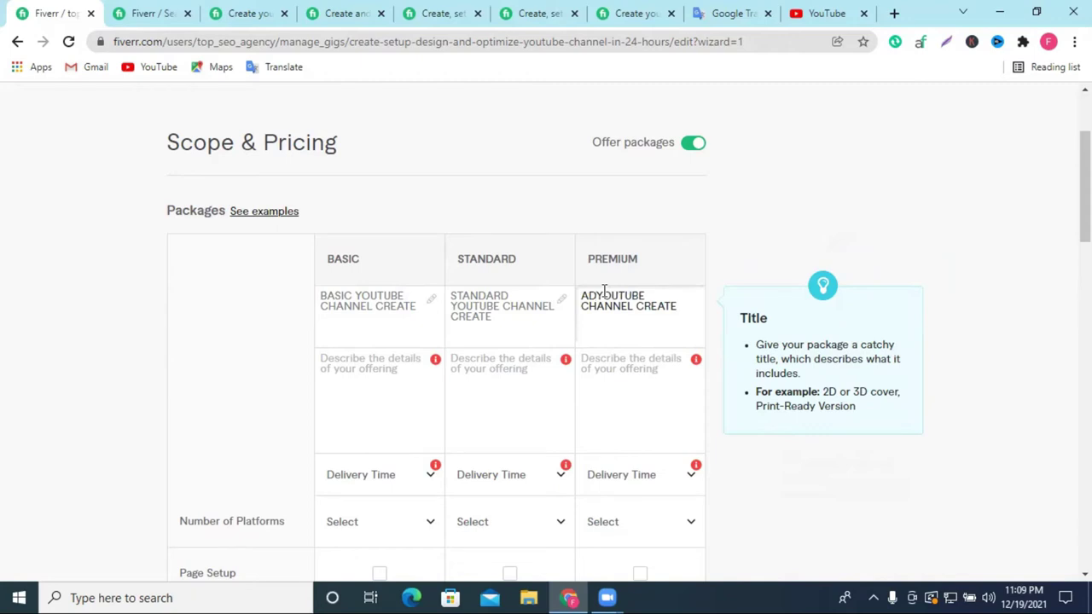
type("van")
type("ce")
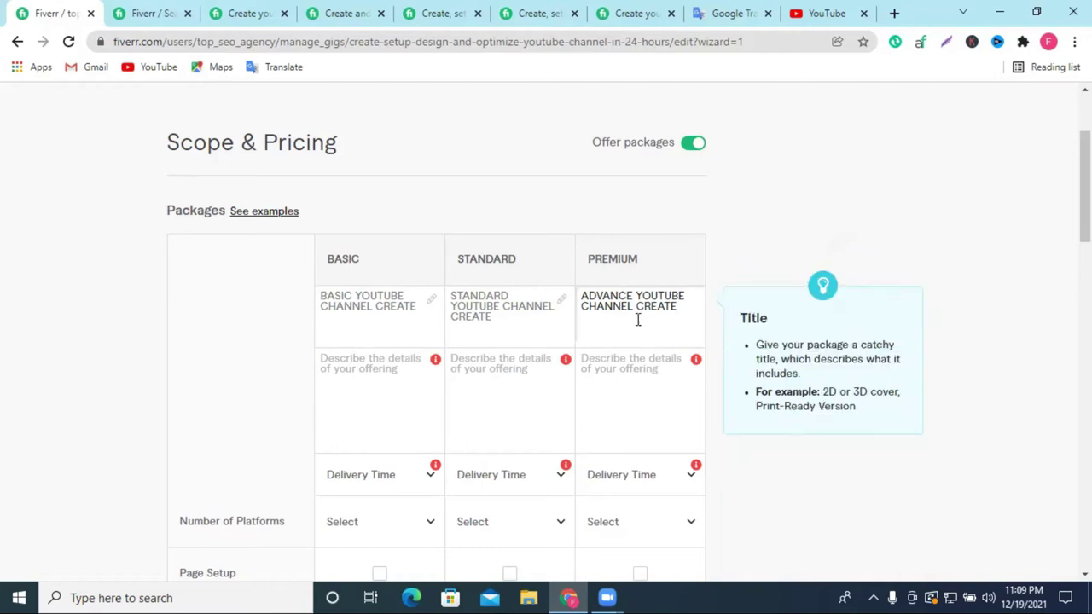
Review the packages' feature and price rows and the three package names, ending in the Basic package's description field.
left_click(353, 376)
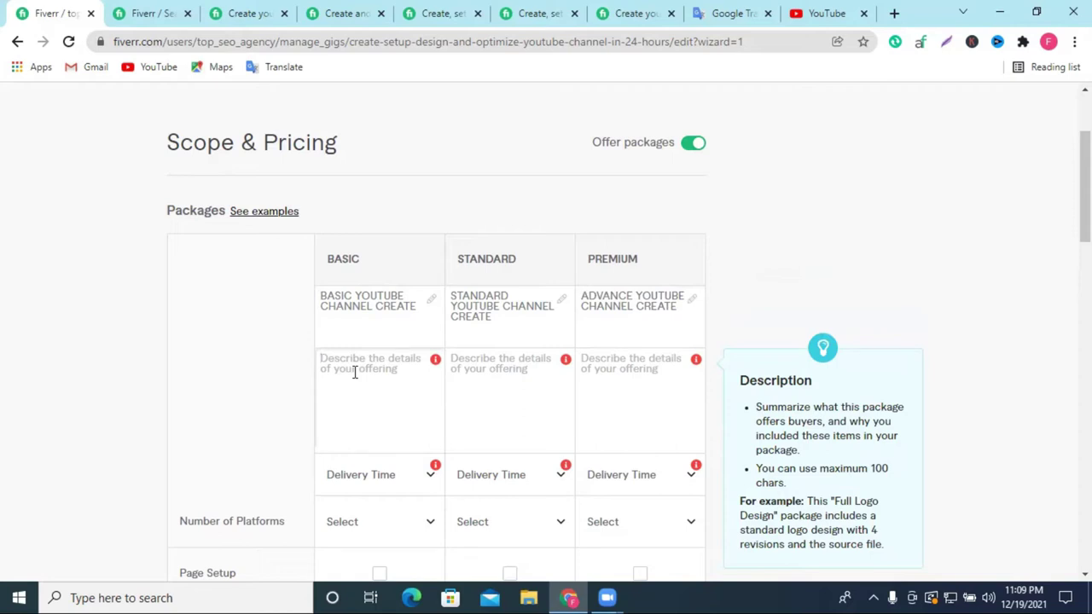
scroll(465, 389, "down", 5)
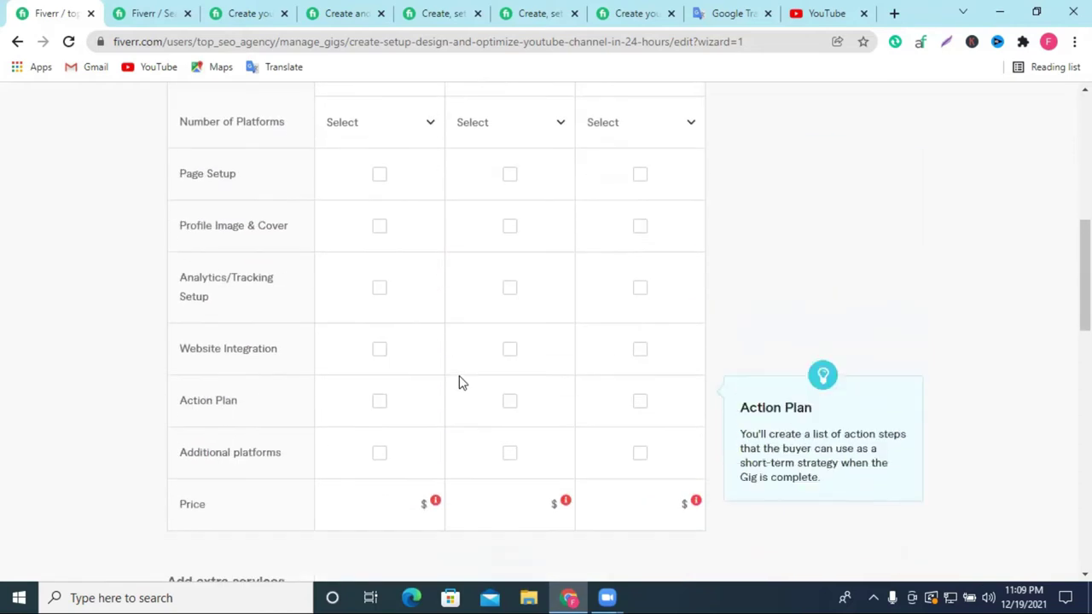
scroll(459, 380, "up", 2)
scroll(408, 303, "up", 2)
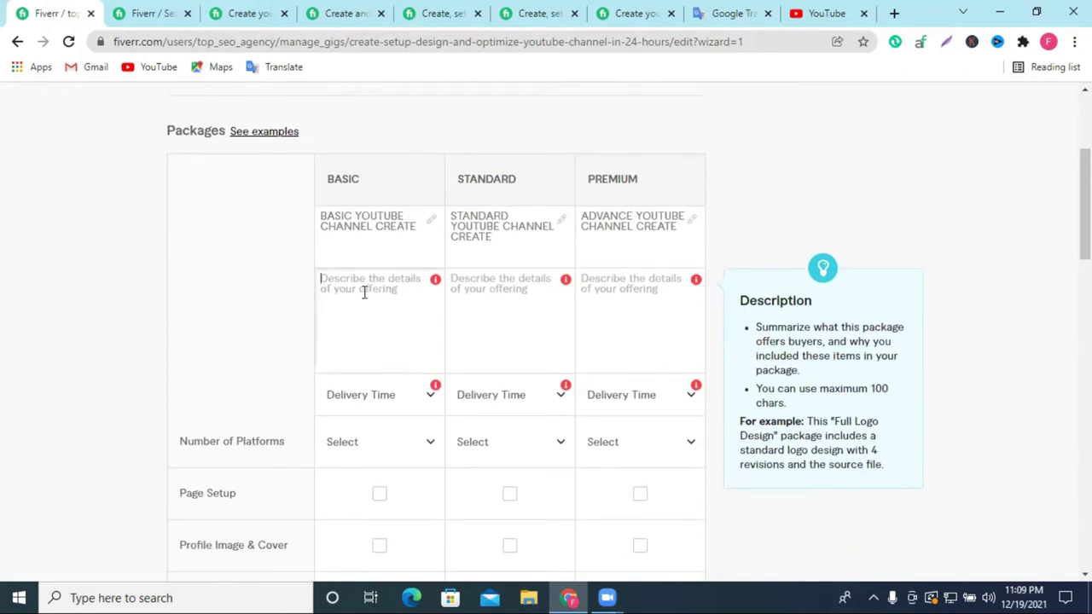
left_click(379, 220)
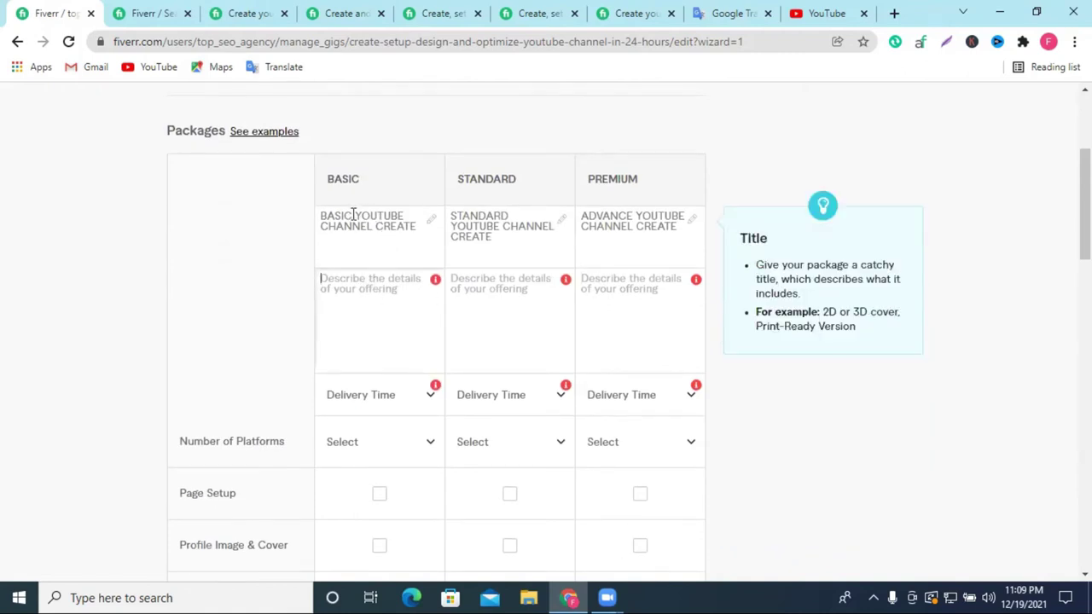
left_click_drag(355, 216, 505, 237)
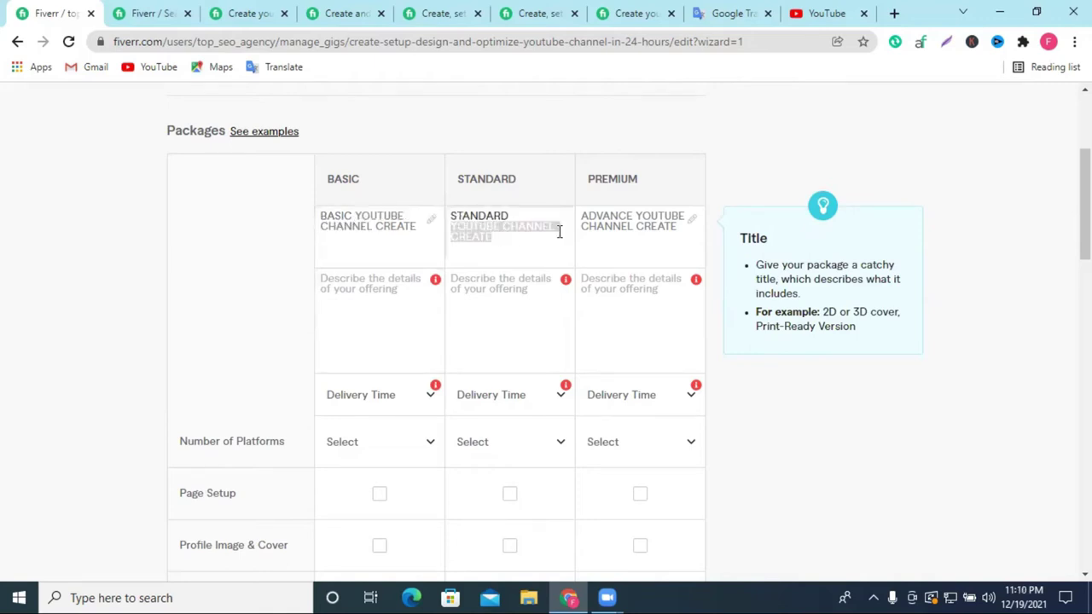
left_click_drag(641, 218, 674, 236)
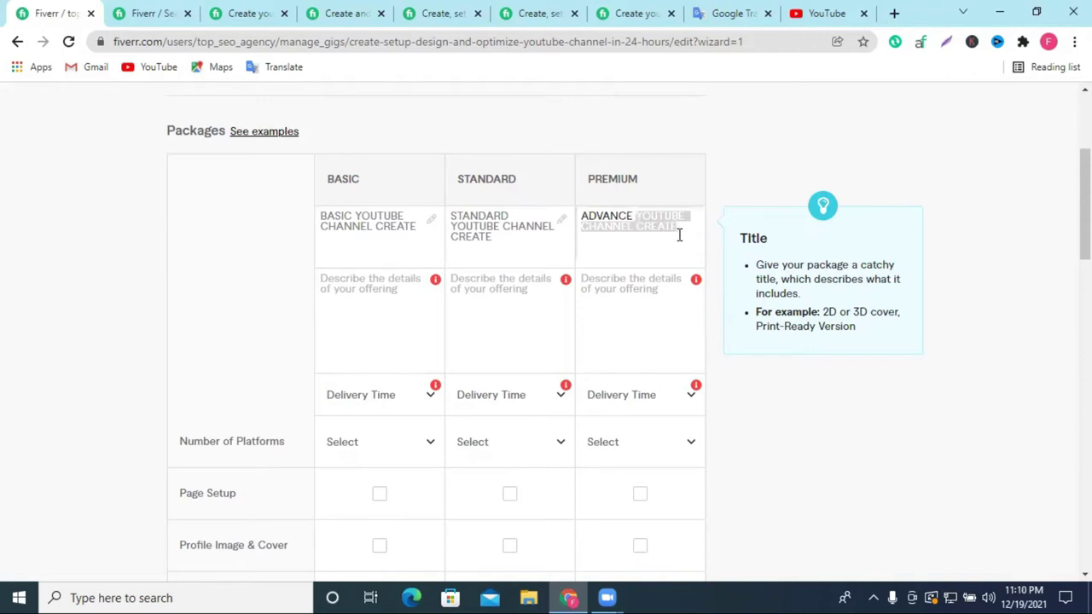
left_click(350, 302)
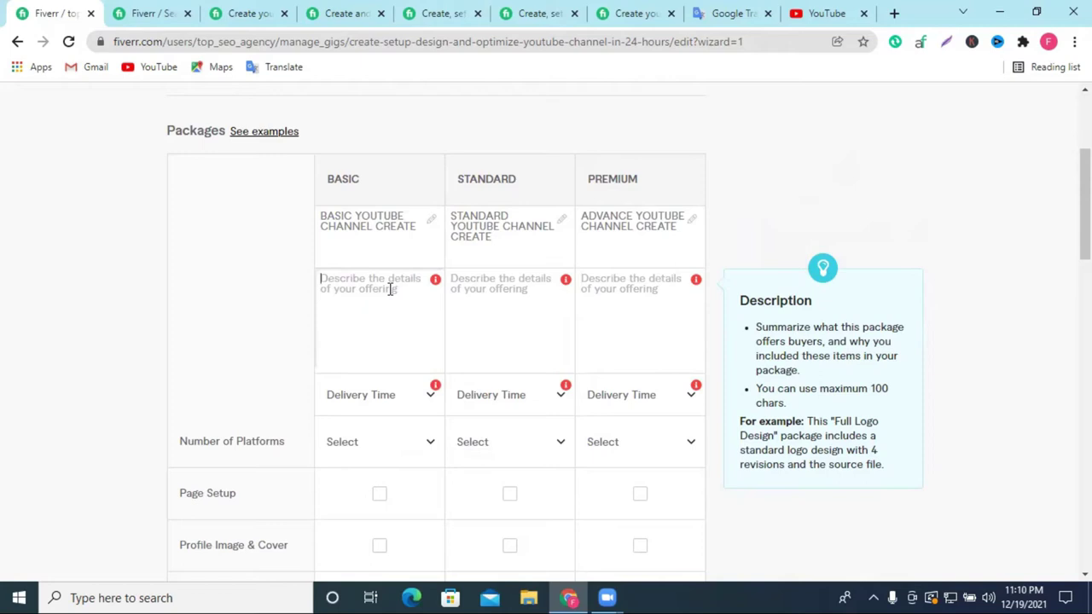
Start the Basic package's description with "Youtube Channel Create,".
type("y")
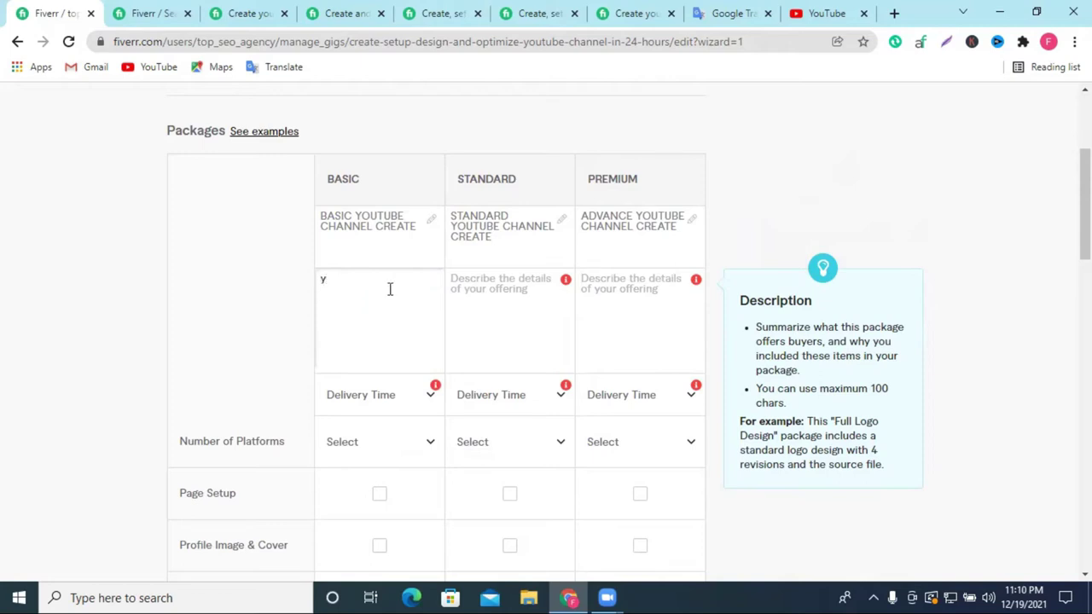
key("BackSpace")
type("Youtube channel")
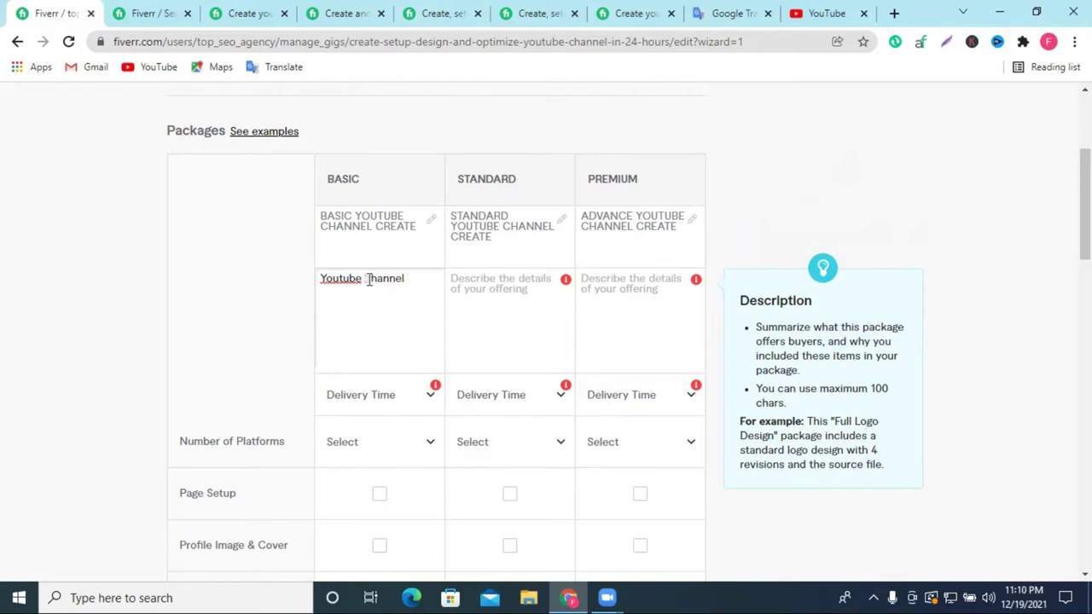
left_click(368, 282)
key("BackSpace")
type("Channel Create")
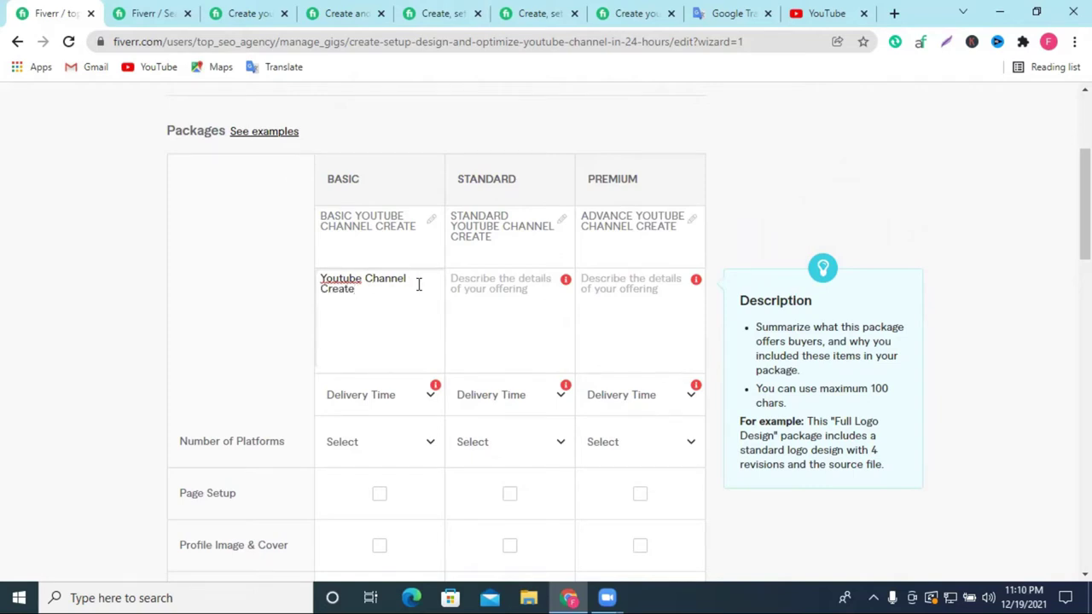
type(",")
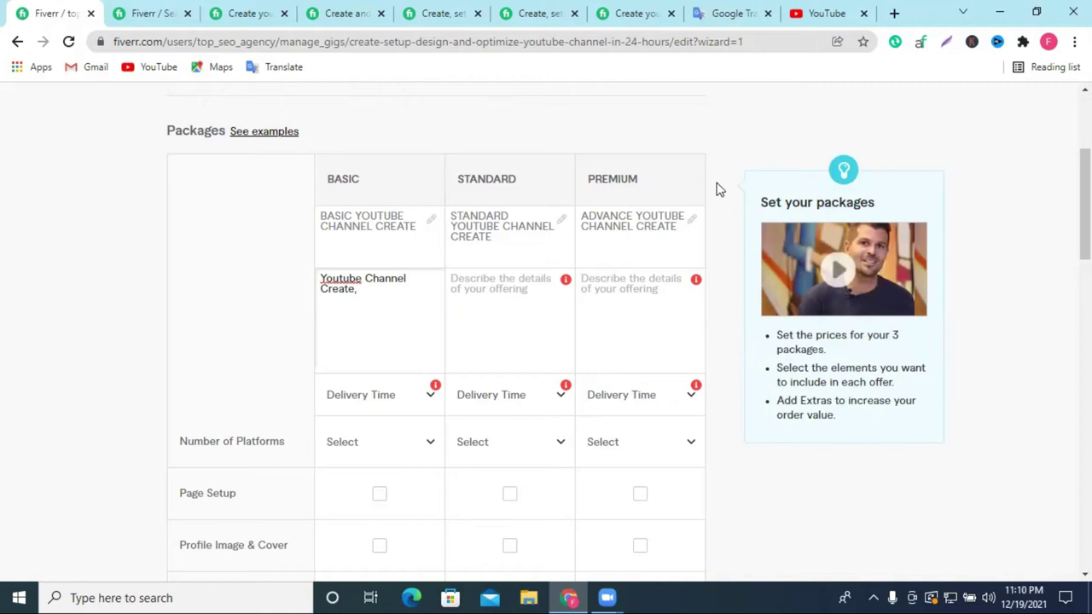
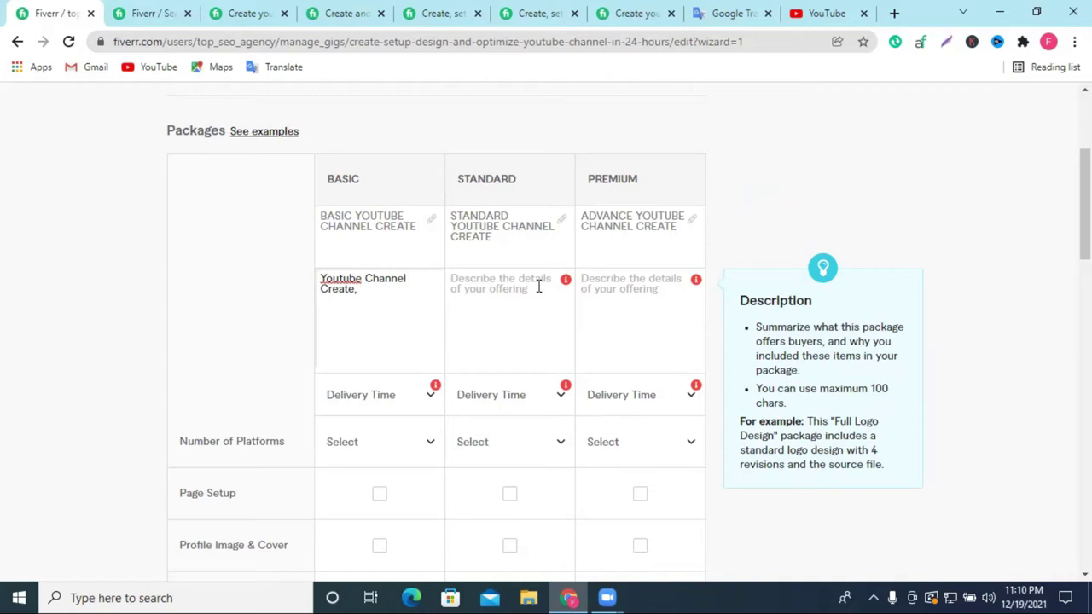
Extend the Basic package's description with "Attractive Logo Design, Channel Art".
type("Att")
type("ractive Logo De")
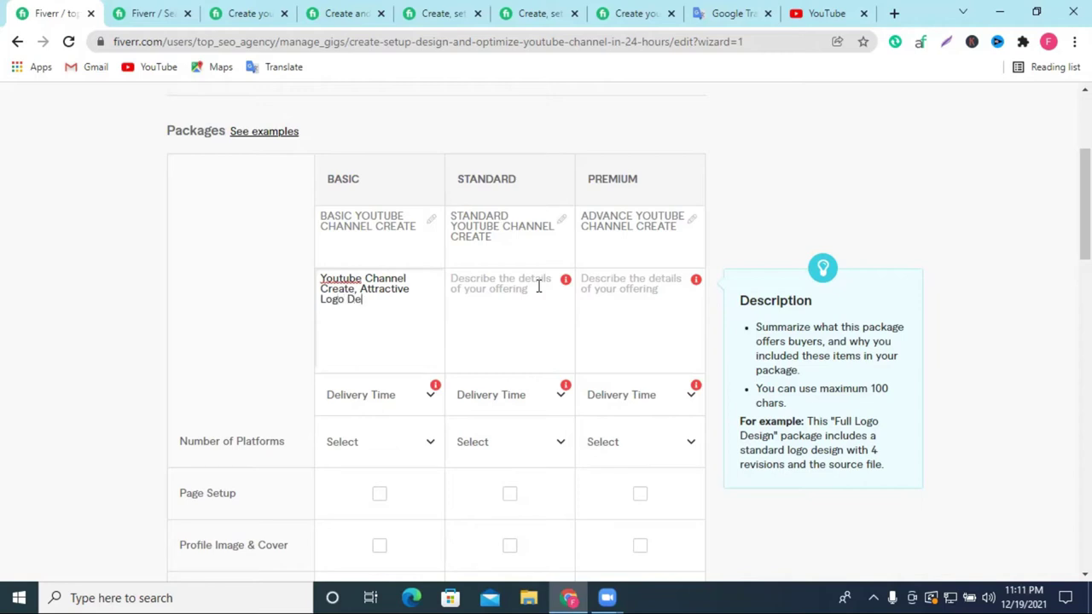
type("sign , Channel ")
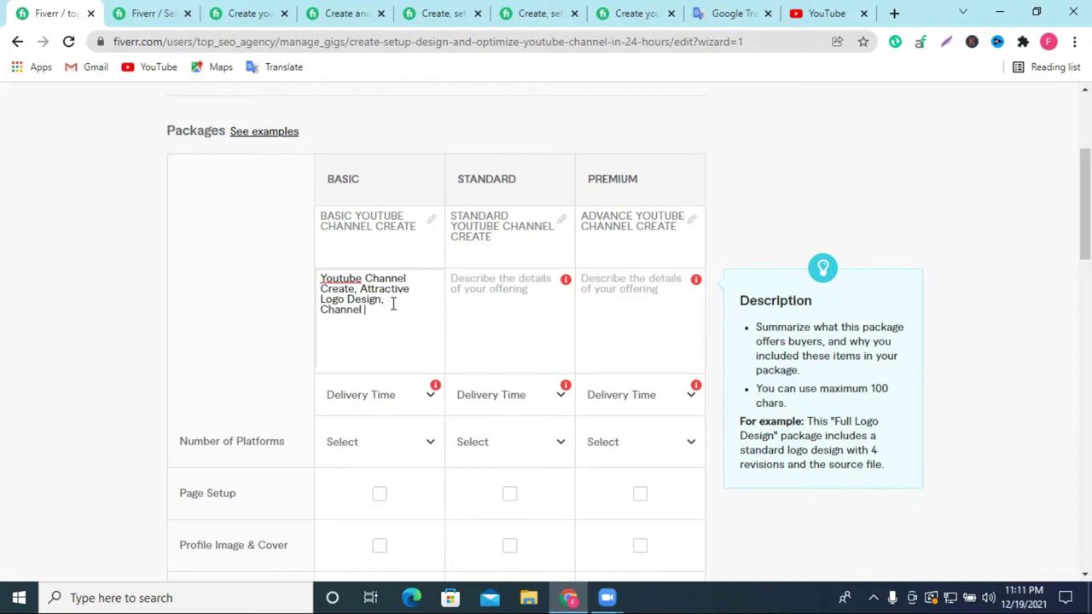
type("Art")
Switch to YouTube and open the signed-in account's own channel page.
left_click(827, 13)
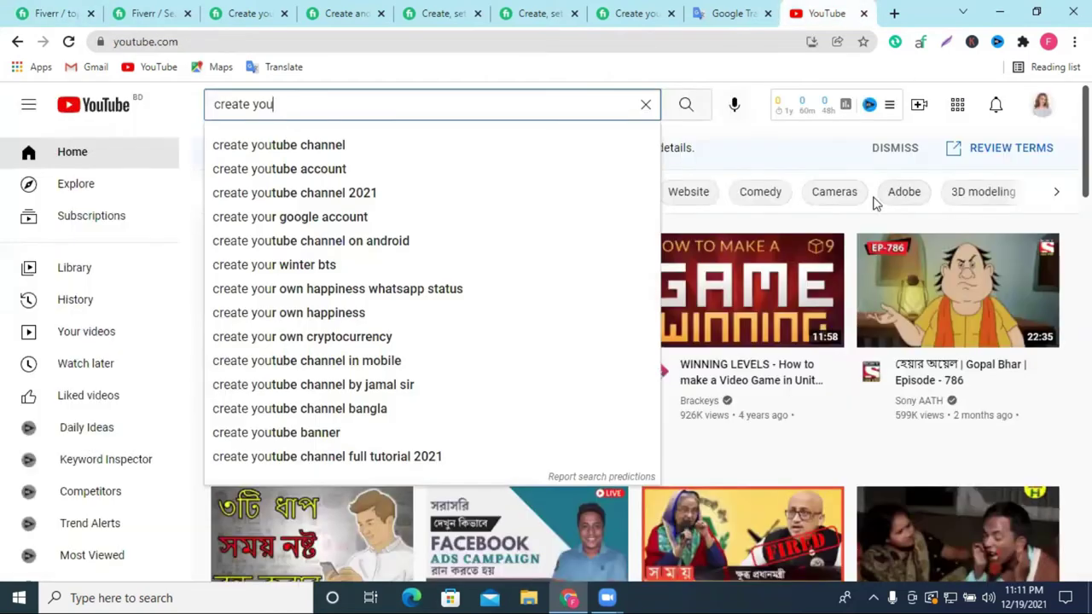
left_click(1042, 104)
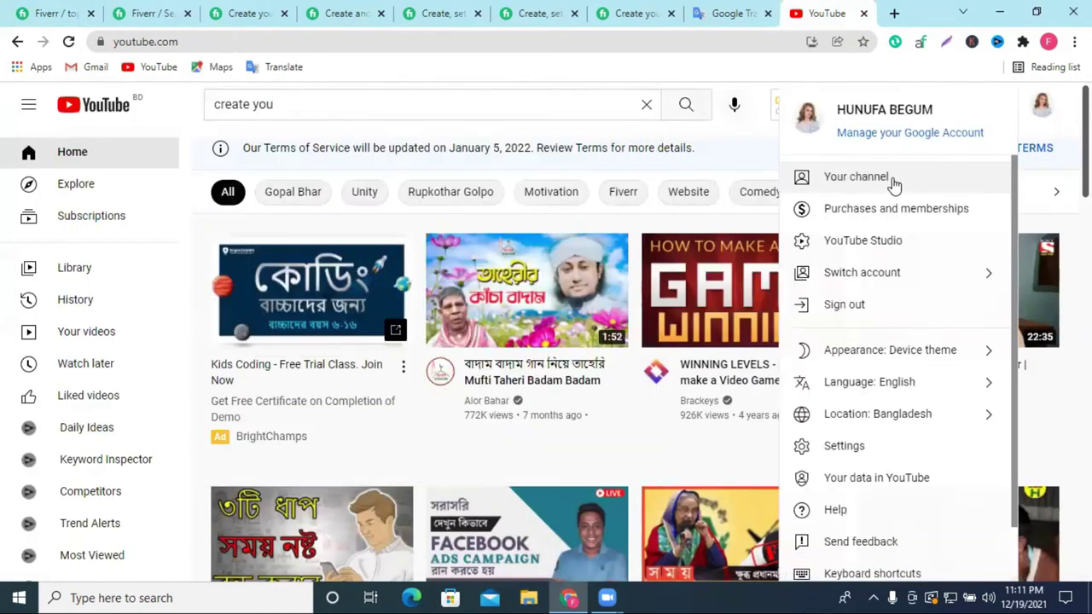
left_click(895, 183)
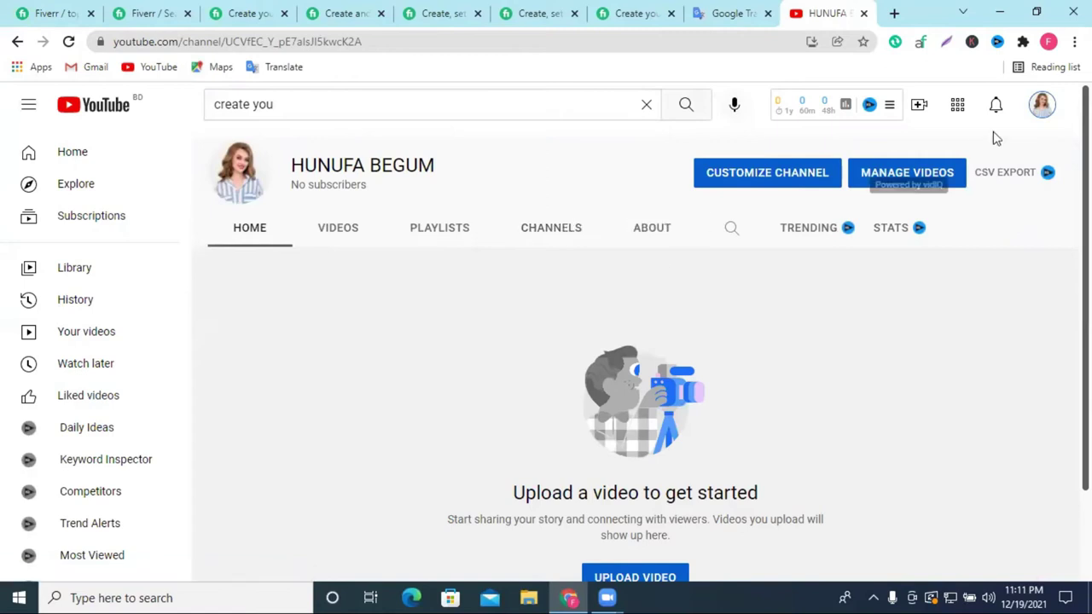
Switch to the RZ Car Game account and open its channel page to examine the channel art.
left_click(1045, 104)
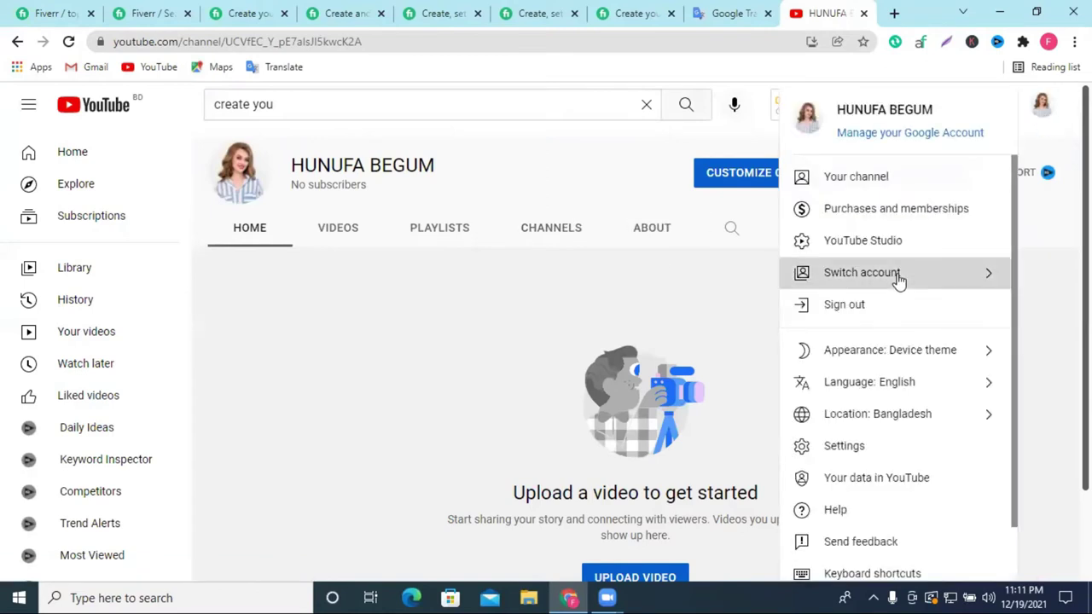
left_click(899, 274)
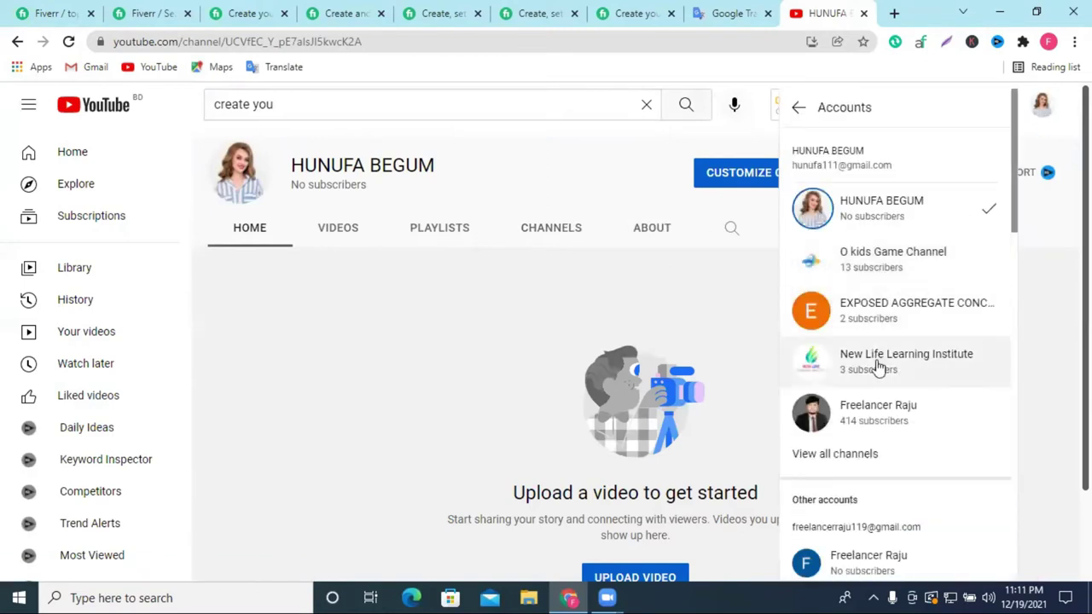
scroll(878, 361, "down", 5)
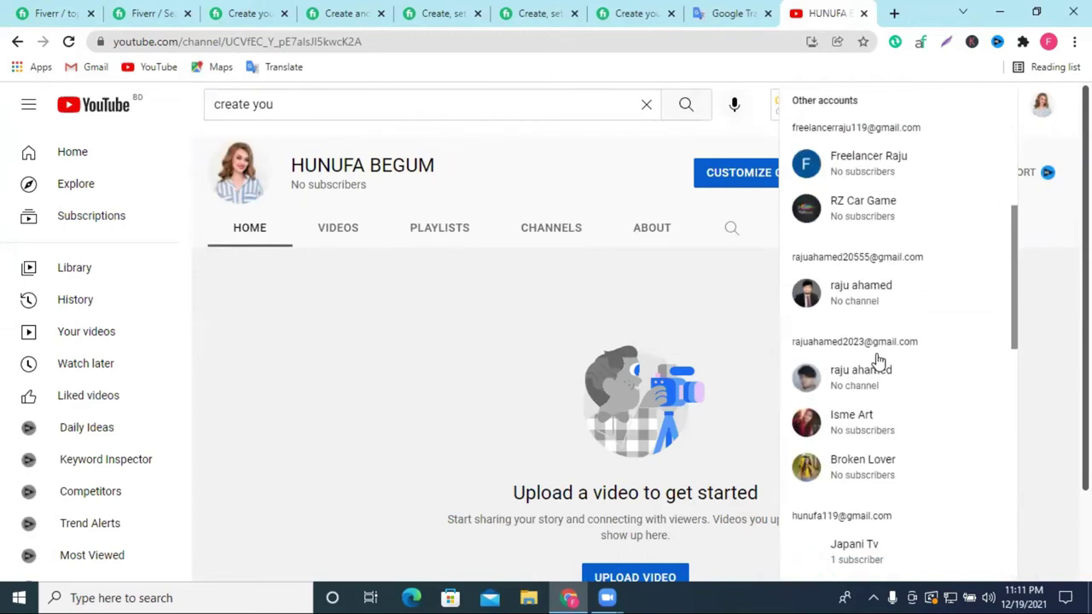
left_click(864, 213)
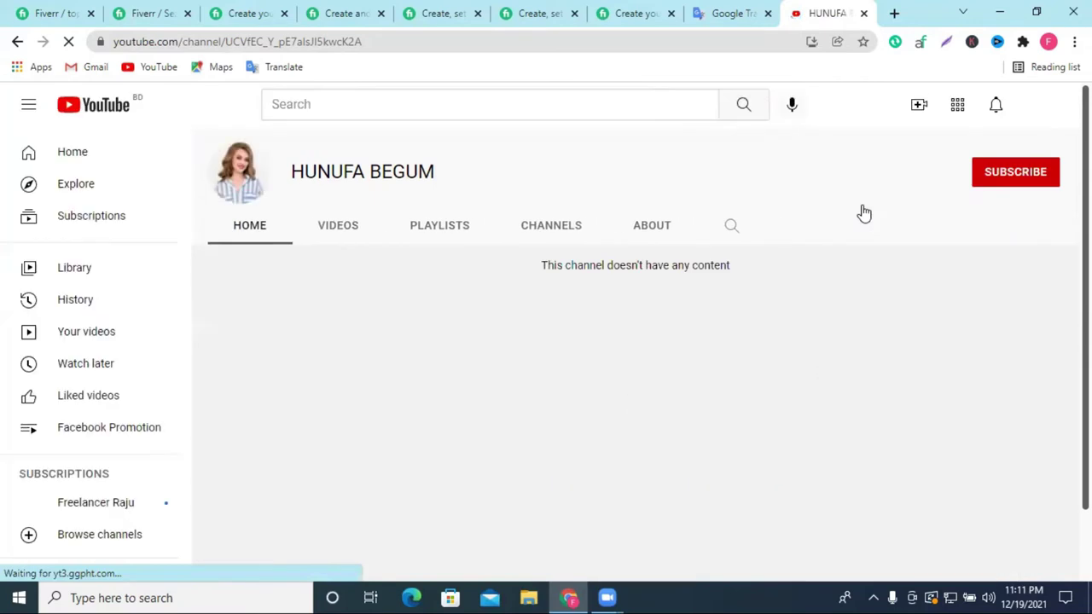
left_click(1043, 111)
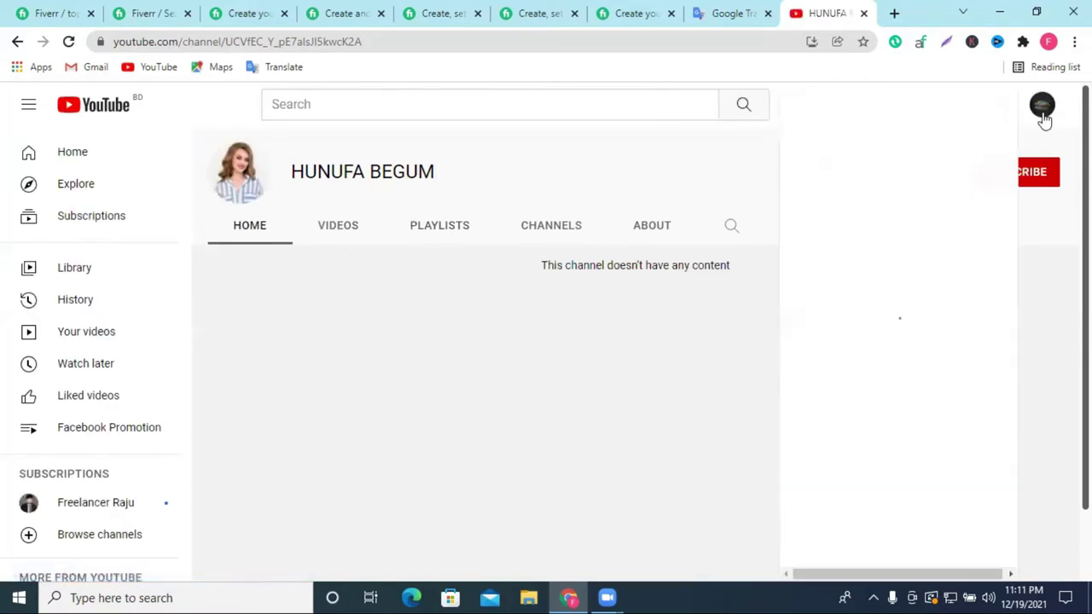
left_click(891, 167)
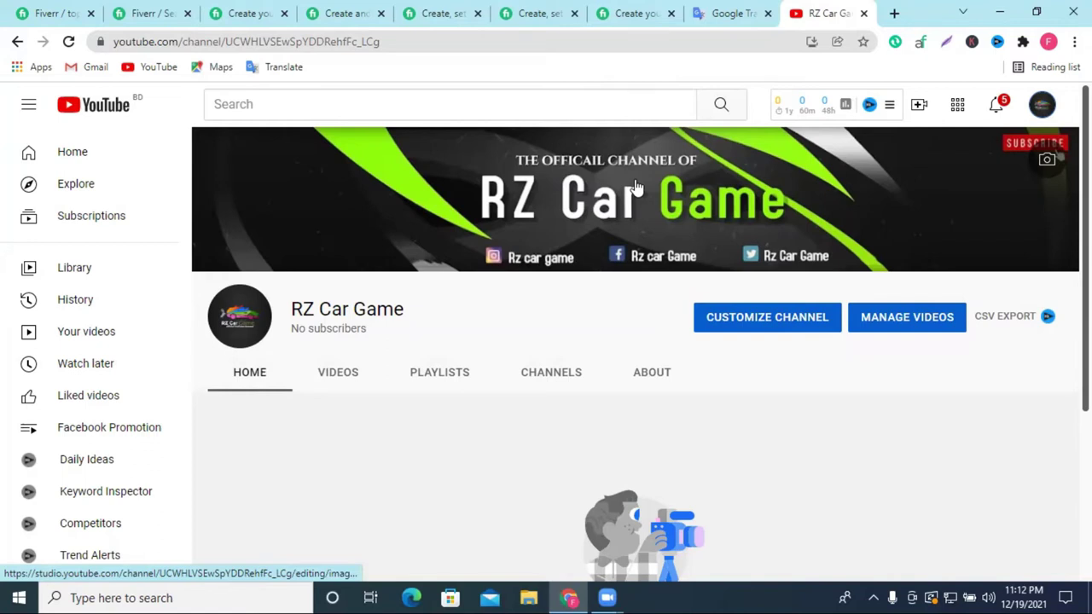
Return to the Fiverr gig and append "Playlist, Section," to the Basic package's description.
left_click(47, 13)
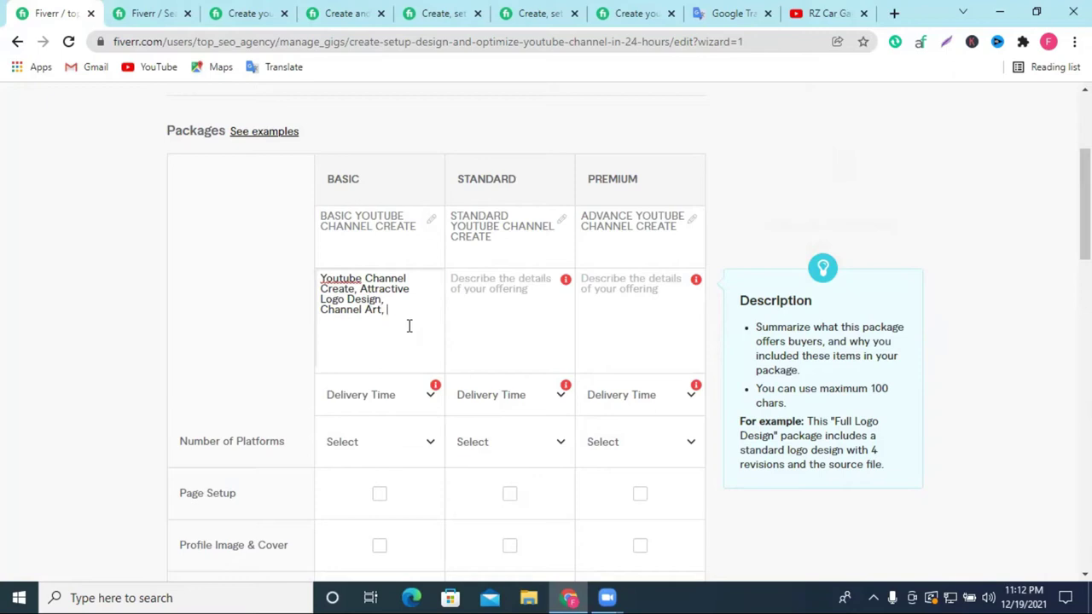
type("playlist")
left_click(391, 310)
key("BackSpace")
type("P")
left_click(426, 310)
type("Section")
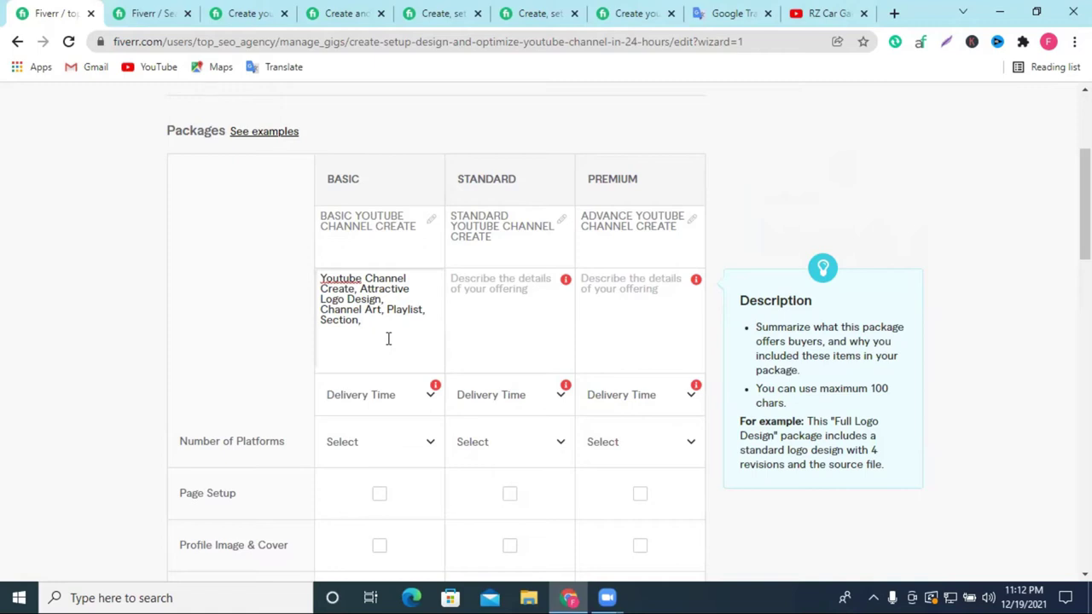
Finish the Basic package's description with "Channel Verify", correcting the spelling of the last word.
type("Channel Ve")
key("BackSpace")
type("erfiy")
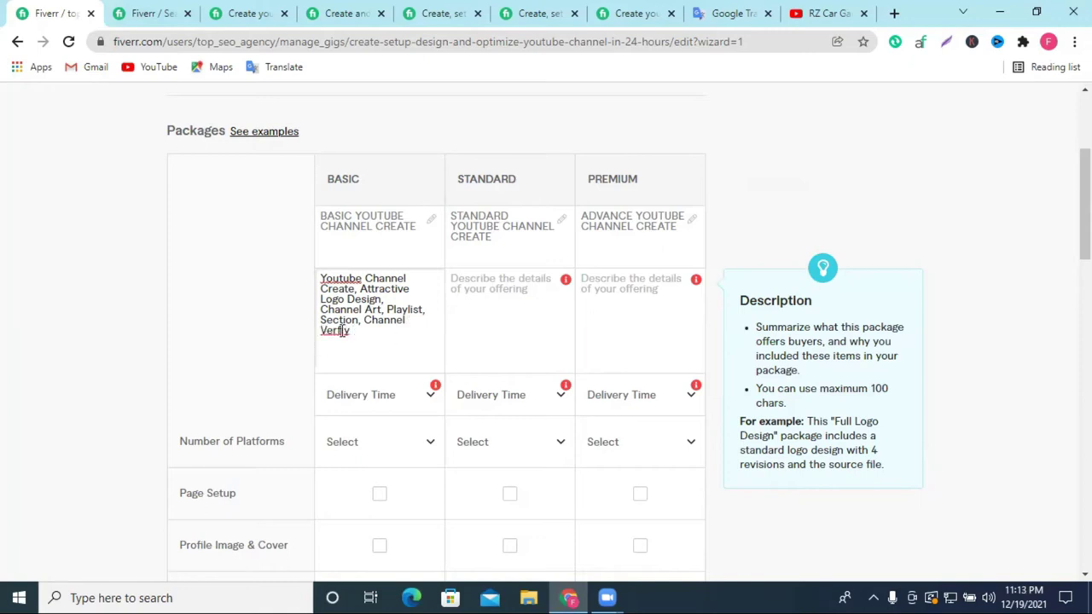
right_click(341, 332)
left_click(401, 345)
type(",")
key("BackSpace")
Correct "Youtube" to "YouTube" in the Basic package's description using the spelling suggestion.
left_click(479, 302)
right_click(333, 283)
left_click(345, 291)
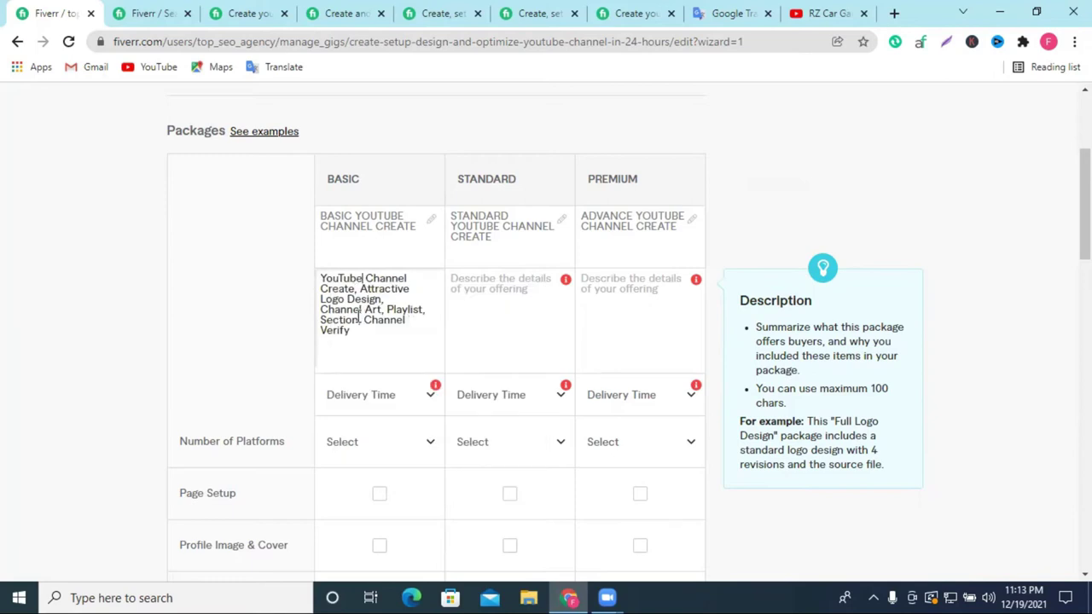
Start the Standard package's description with "Basic Package+ Intro,".
left_click(483, 291)
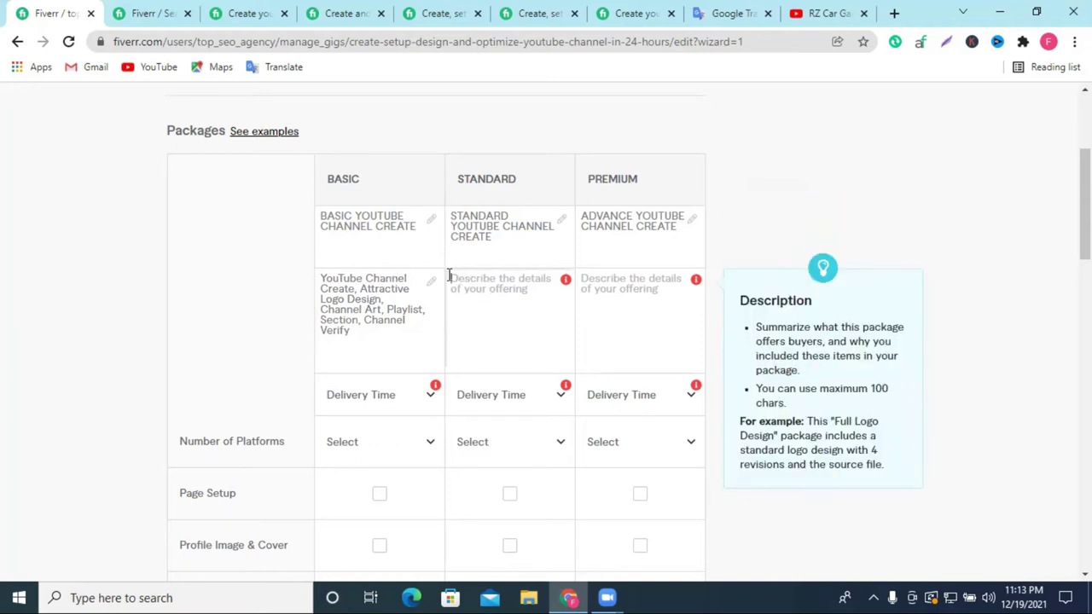
left_click(448, 276)
left_click(459, 275)
type("Basi")
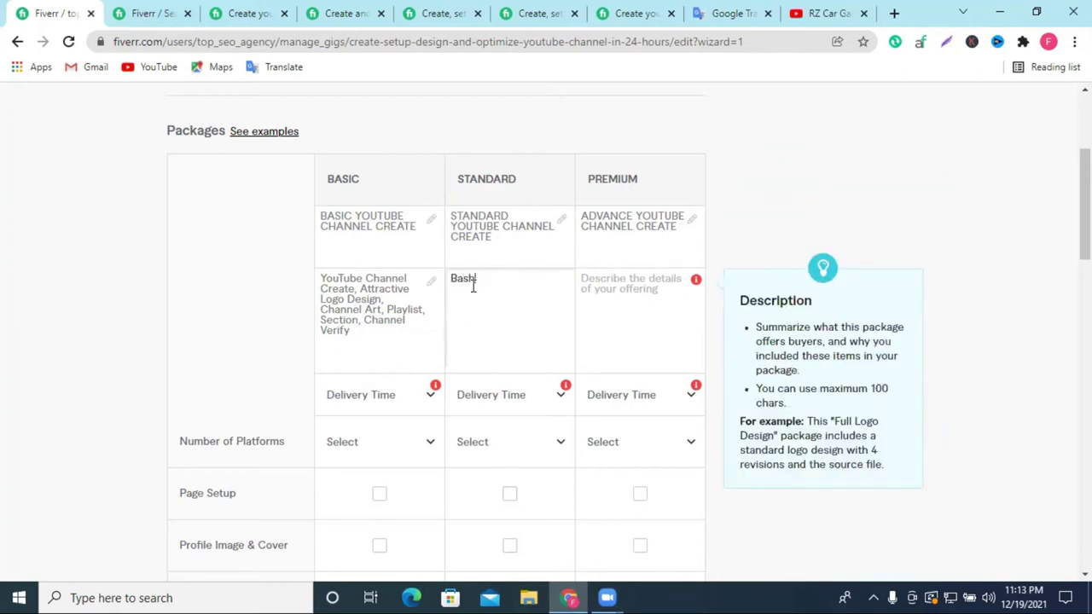
key("BackSpace")
type("ic Package +")
type("Intro,")
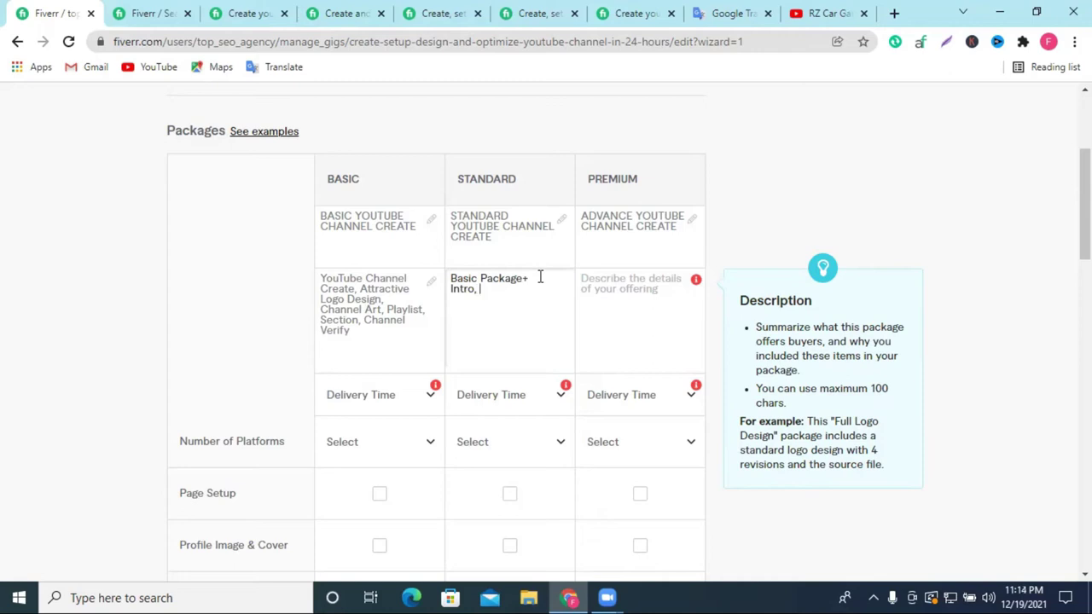
Add "outro, Thumbnail," to the Standard package's description, correcting the spelling of "outro".
type("  o")
type("ut")
type("tro")
right_click(494, 295)
left_click(531, 304)
type(", Th")
key("BackSpace")
key("BackSpace")
type("humbnail ")
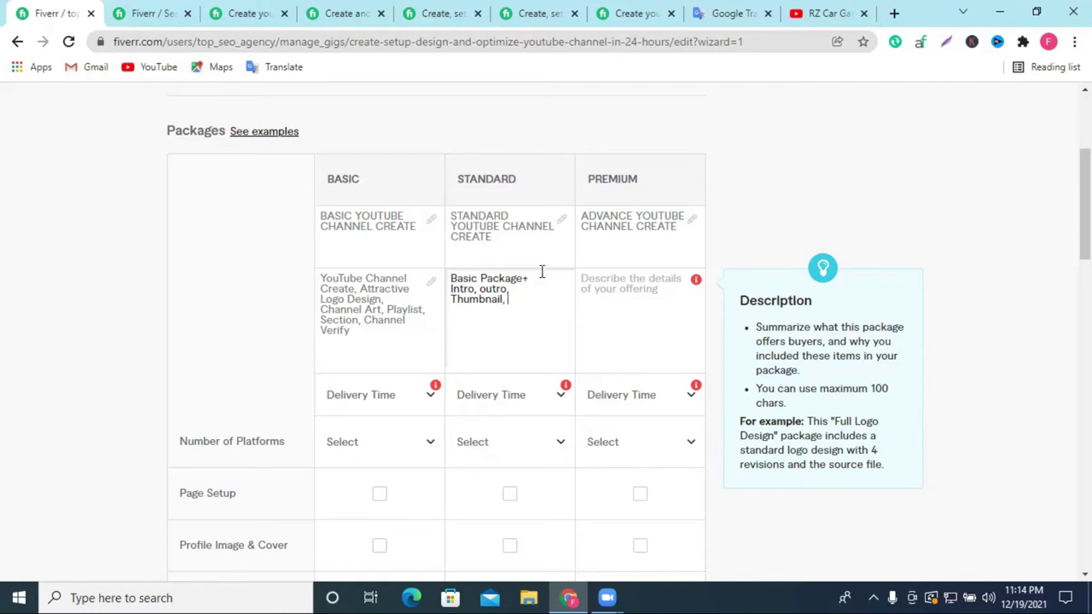
Extend the Standard package's description with "Create 3 videos, Full SEO, Video upload".
type(" creat")
type("e ")
type("C")
left_click(555, 304)
type("3 video")
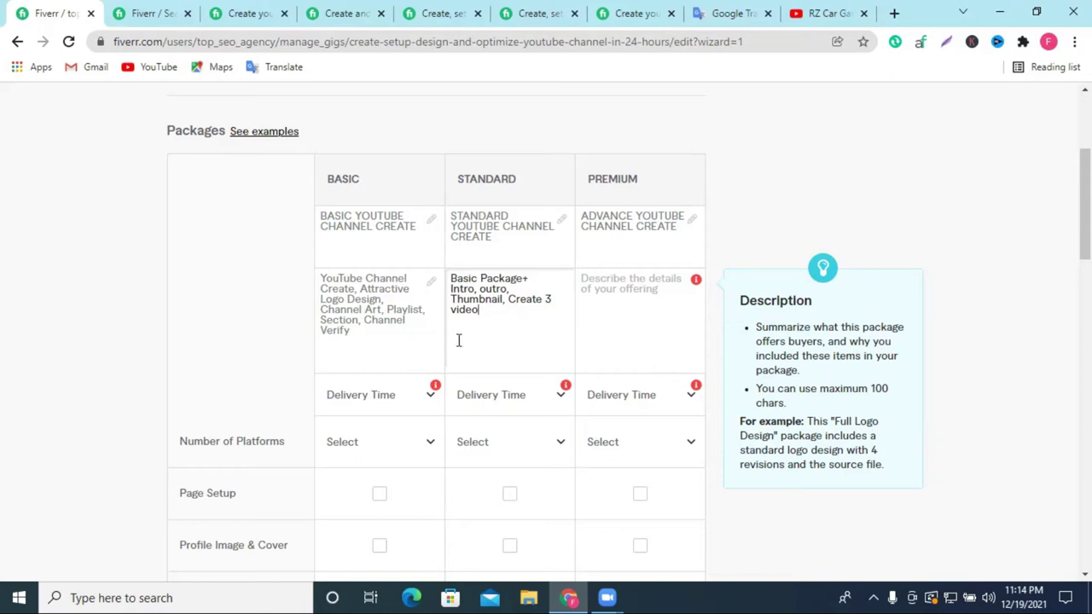
type("s, Full SEO , Video upload")
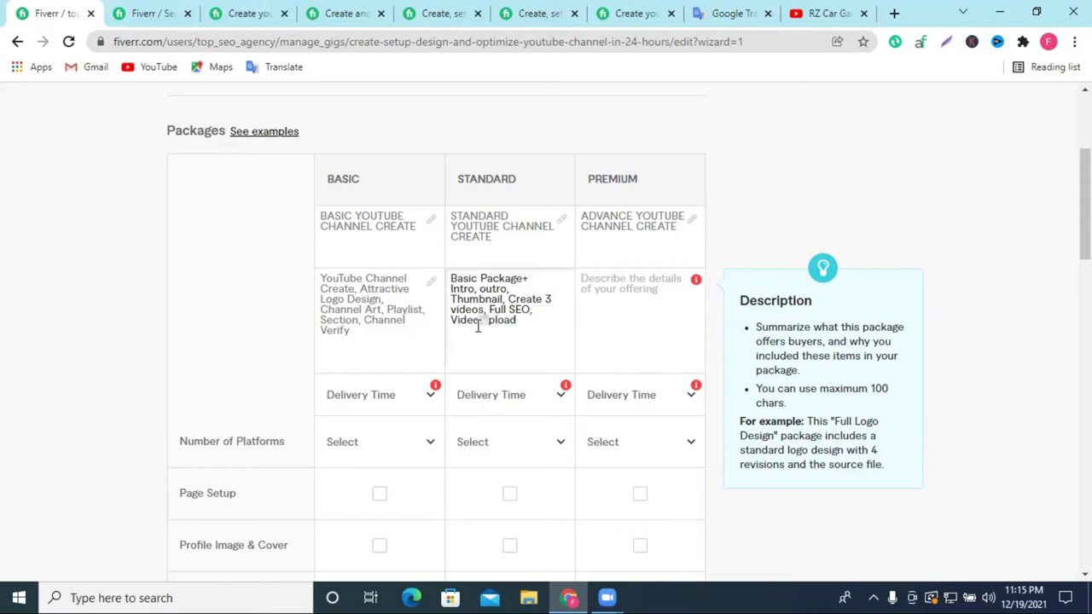
Capitalise "Upload" at the end of the Standard package's description.
left_click(481, 322)
key("BackSpace")
type("U")
Move "Video Upload" in front of "Full SEO" in the Standard package's description, followed by a comma.
mouse_move(517, 321)
left_mouse_down()
mouse_move(450, 315)
mouse_move(522, 318)
left_mouse_up()
left_click(468, 323)
right_click(519, 318)
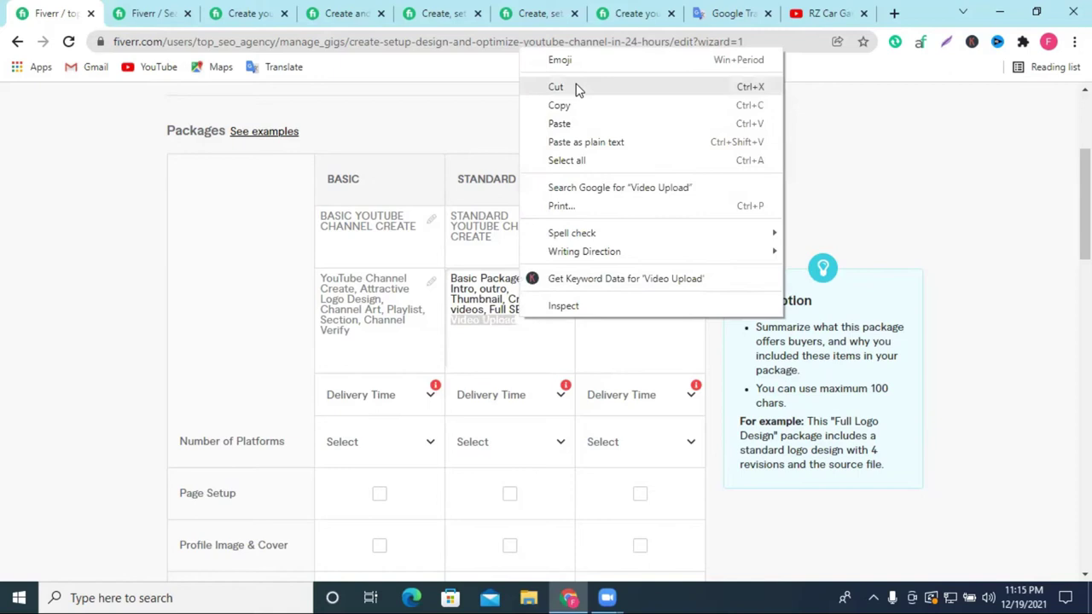
left_click(577, 87)
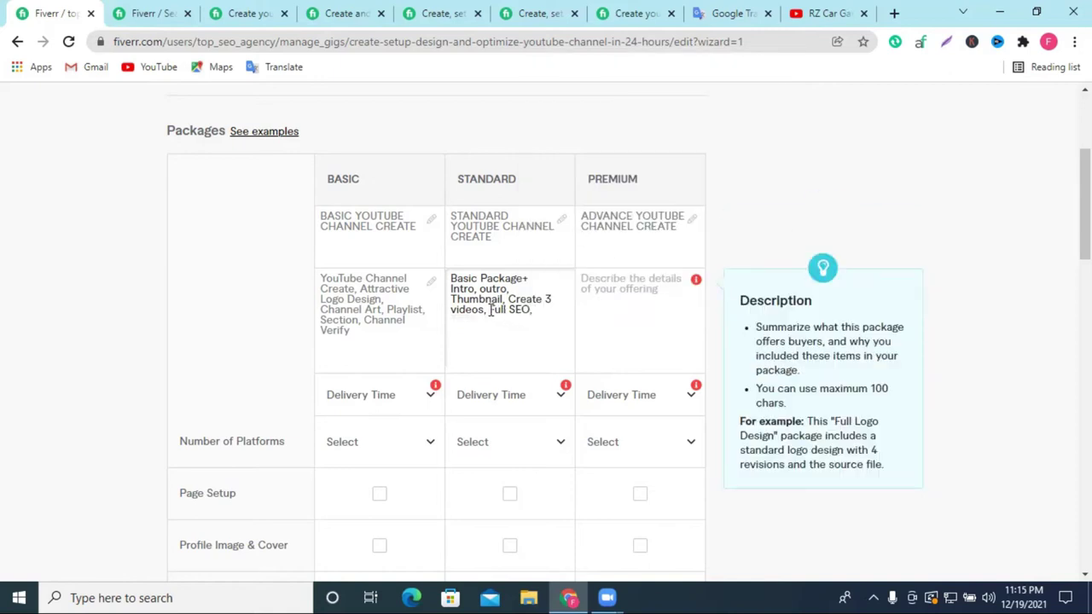
left_click(490, 310)
key("ctrl+v")
type(",")
Replace the comma after "Full SEO" with "and Website intergra" in the Standard package's description.
left_click(546, 319)
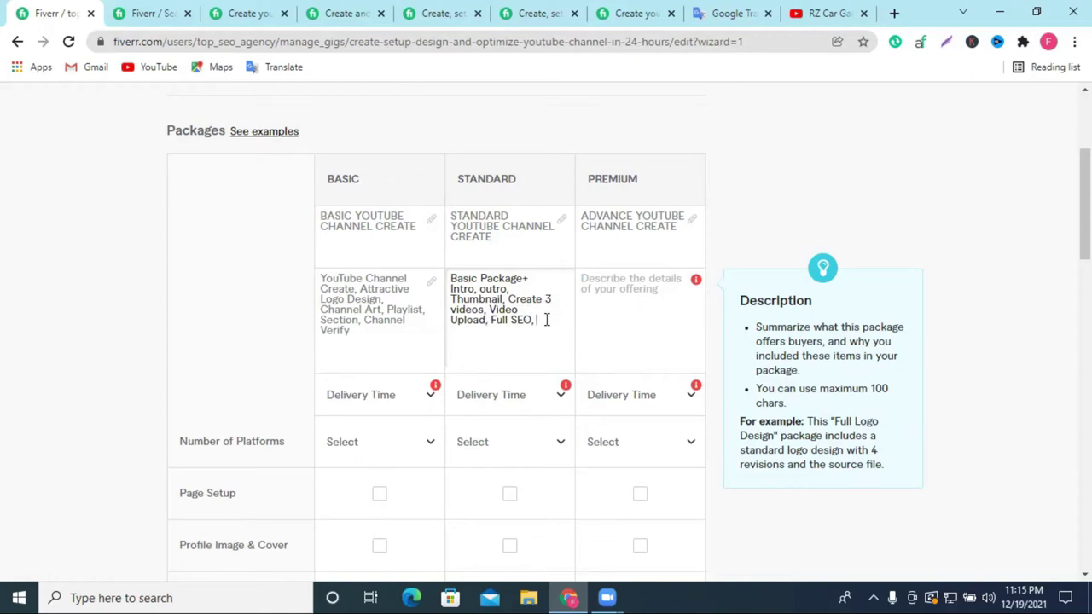
key("BackSpace")
key("BackSpace")
type("and,")
key("BackSpace")
key("BackSpace")
type("Website interg")
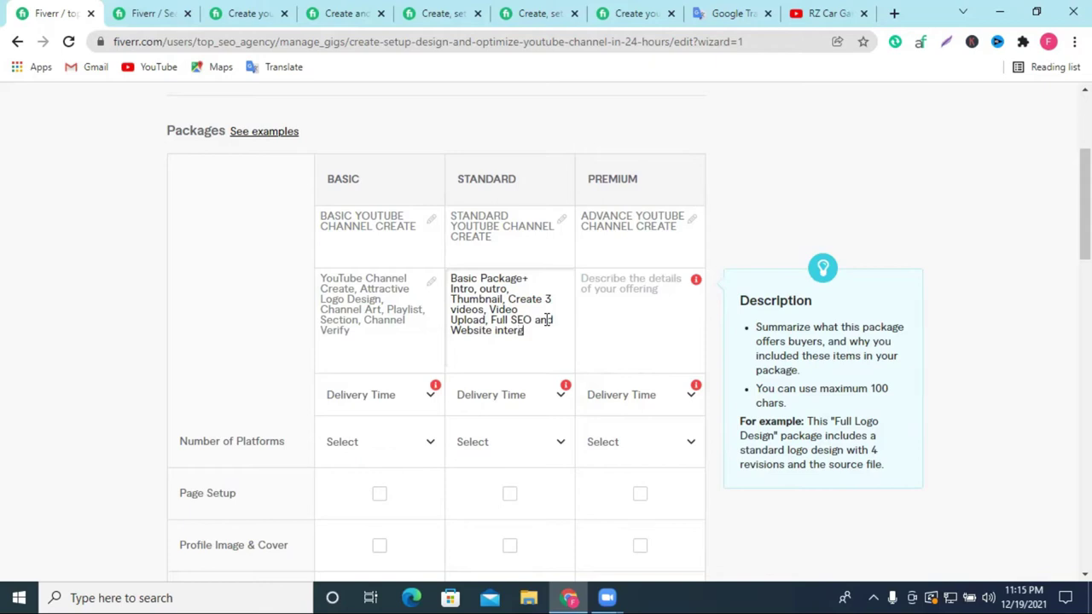
type("ra")
right_click(518, 332)
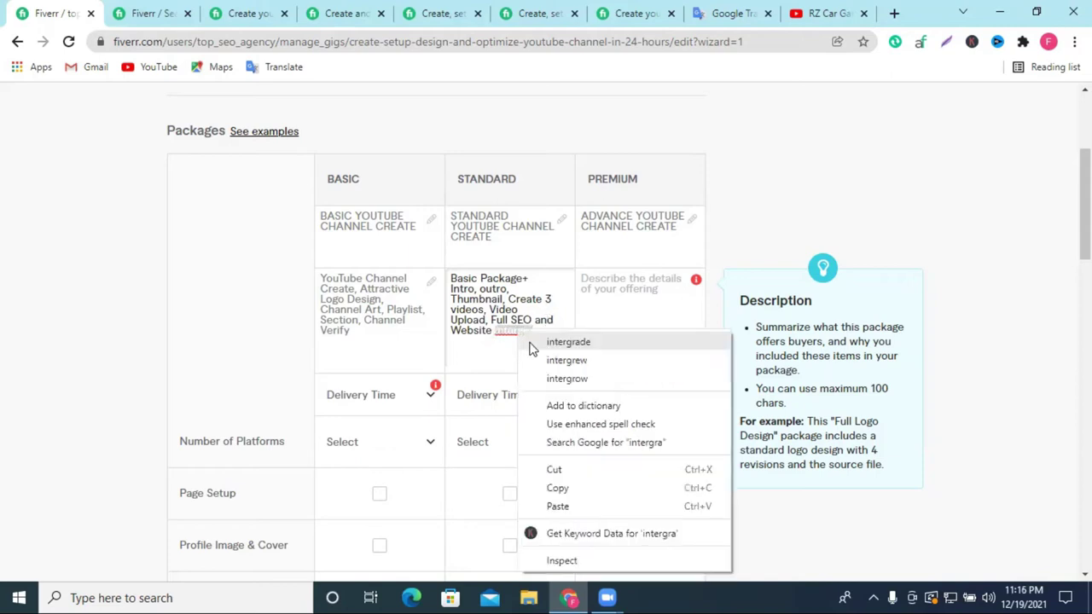
left_click(505, 340)
right_click(505, 340)
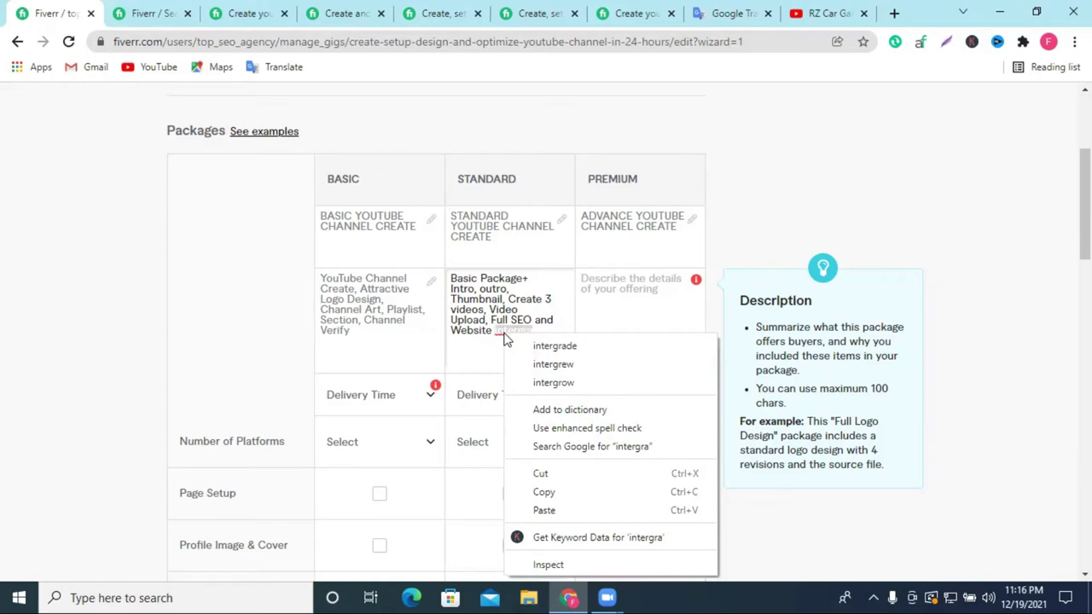
left_click(537, 332)
left_click(538, 333)
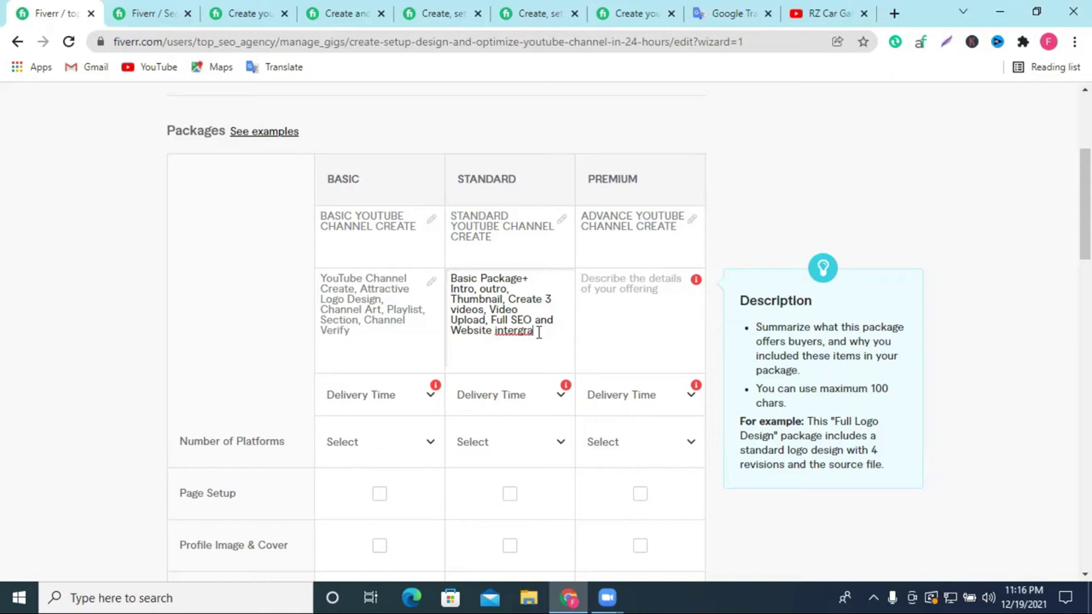
Replace the "and" before "Website" with a comma and complete the Standard description's last word as "intergration".
left_click_drag(551, 322, 532, 321)
type(",")
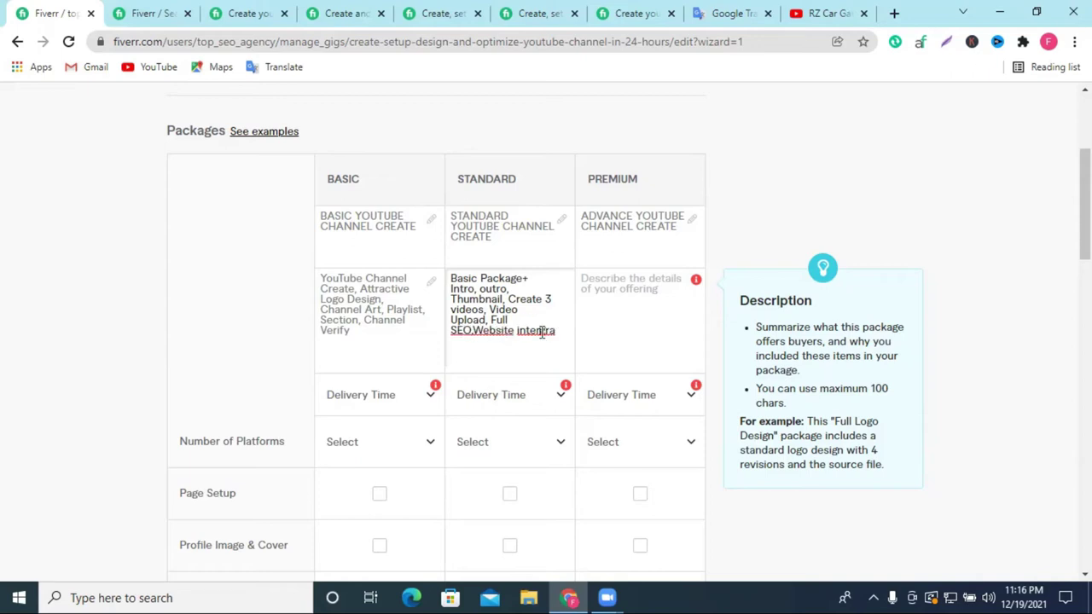
right_click(541, 335)
left_click(546, 335)
type("tion")
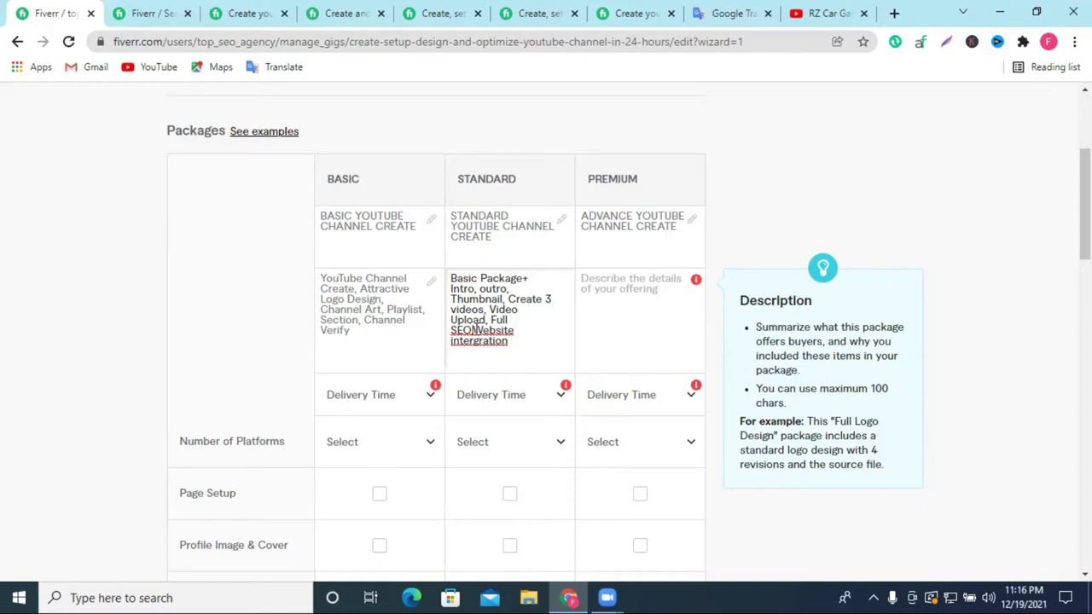
Correct "intergration" to "integration" and separate "SEO" from "Website" with a comma and space in the Standard package's description.
right_click(478, 341)
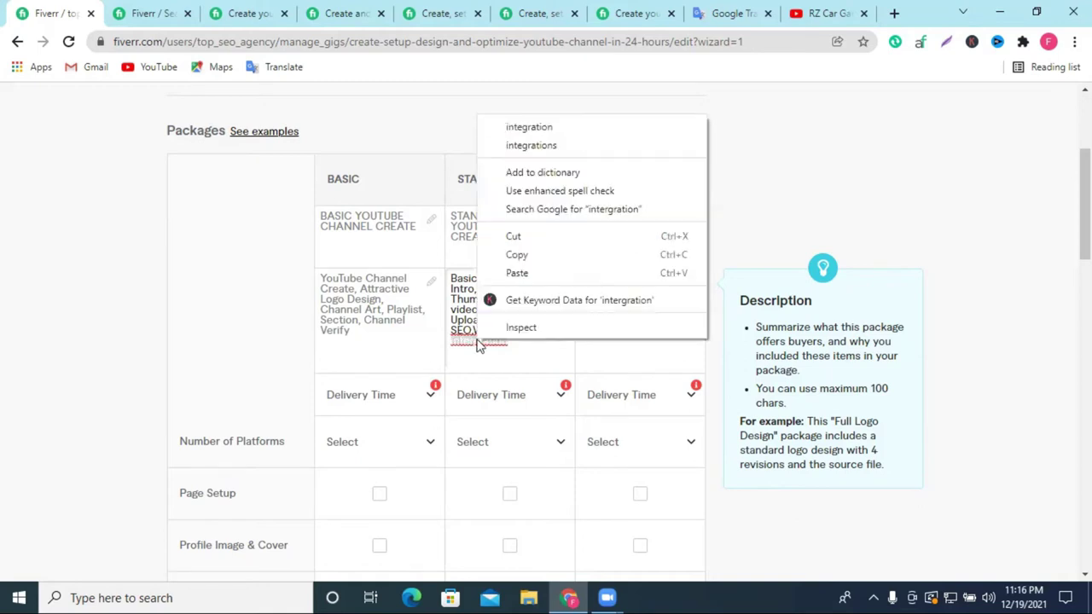
left_click(559, 124)
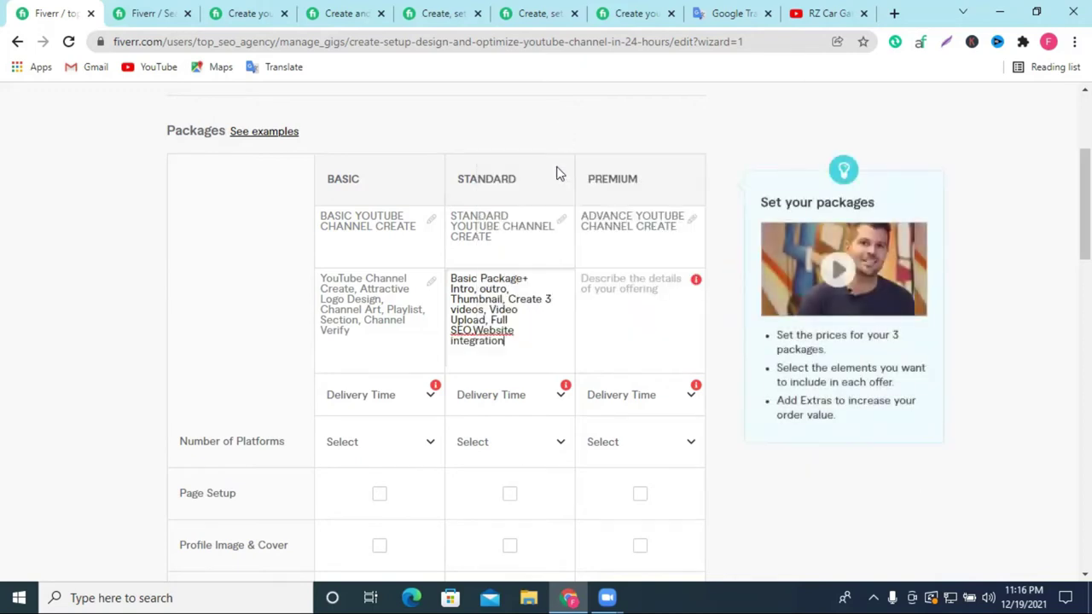
left_click(474, 330)
key("BackSpace")
type(",")
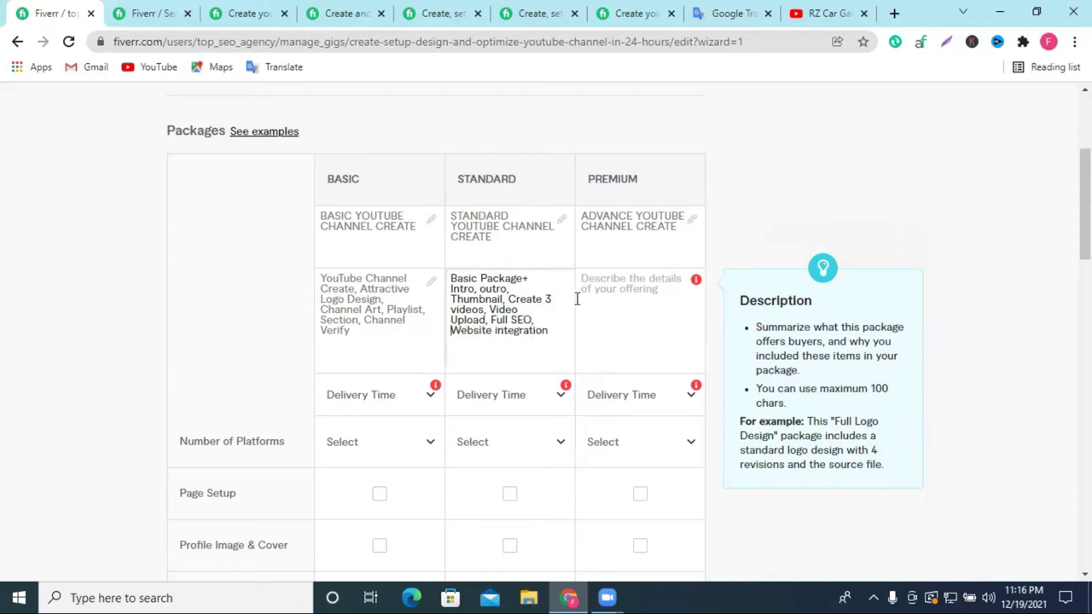
Copy the word "Package" from the Standard package's description into the Premium package's description.
double_click(487, 280)
right_click(487, 280)
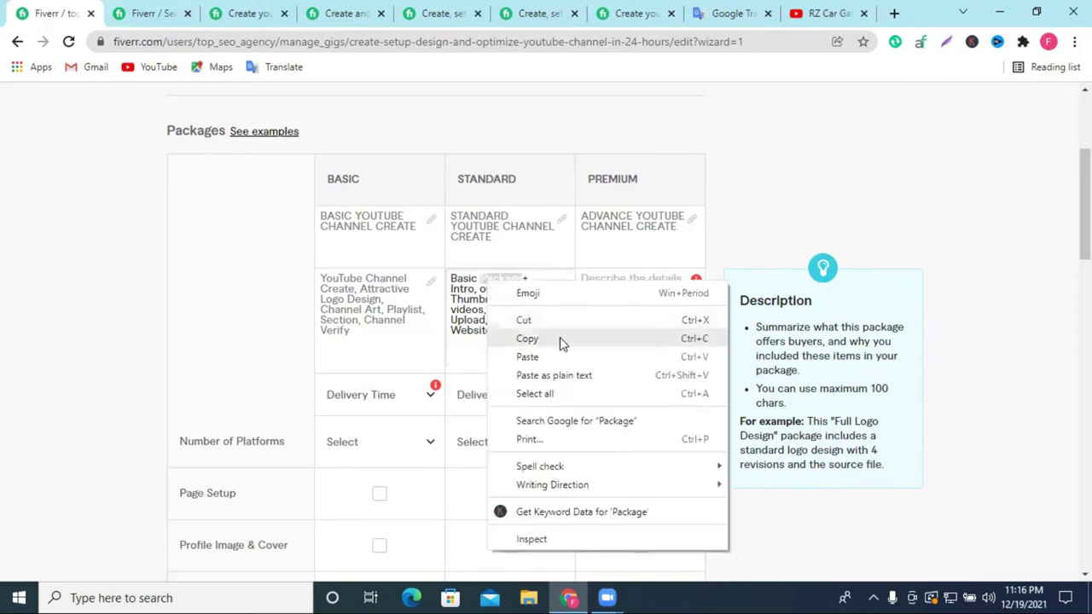
left_click(560, 342)
left_click(597, 280)
key("ctrl+v")
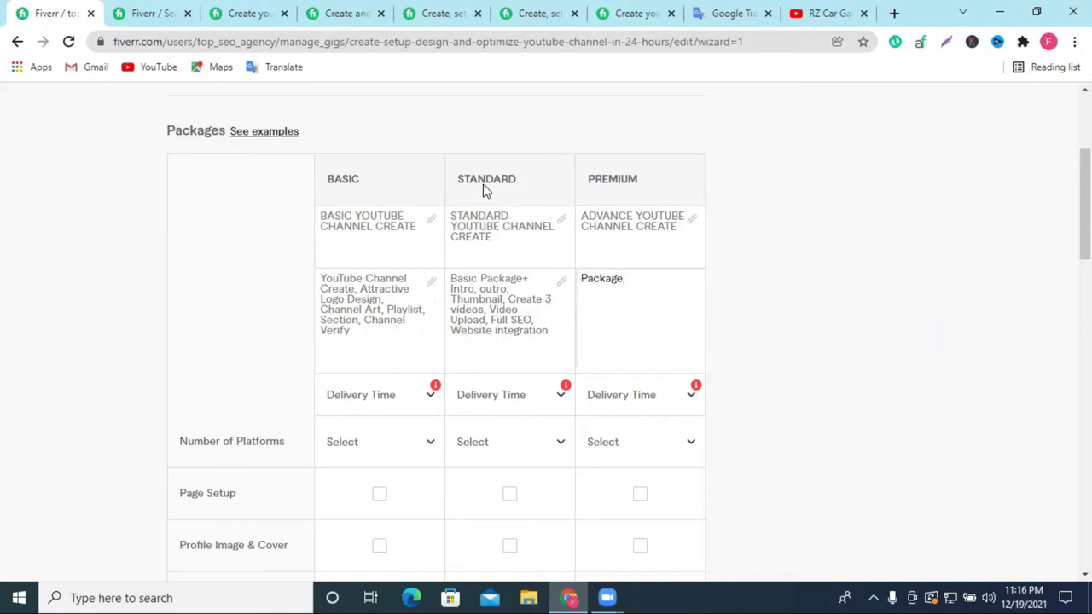
Insert the word "Standard" in front of "Package" in the Premium description, with its spelling corrected.
mouse_move(582, 280)
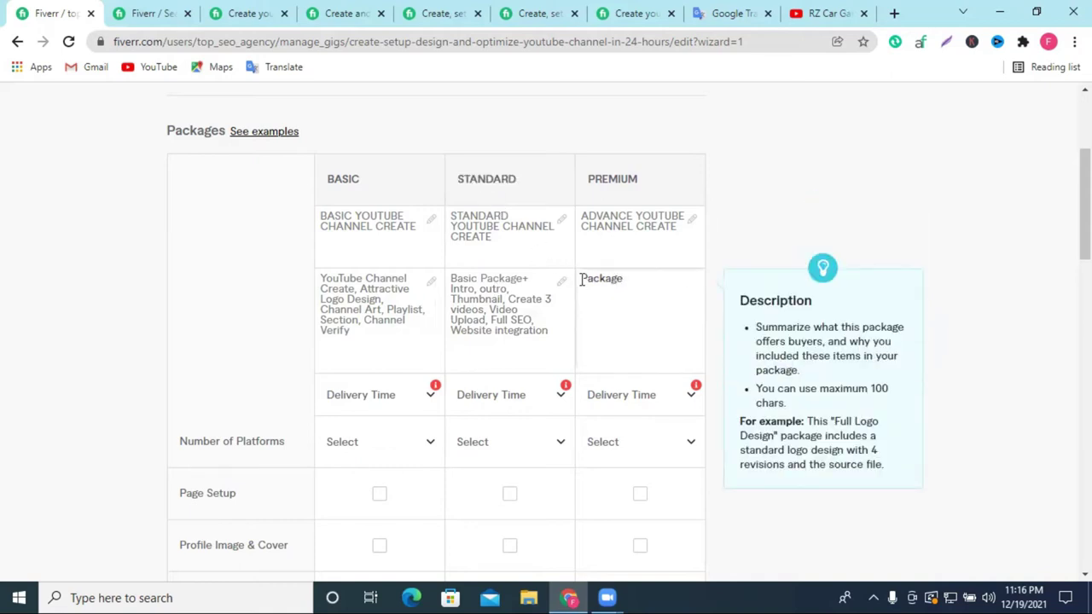
left_click(582, 280)
type("A")
type("tander")
type("d")
right_click(610, 282)
left_click(654, 294)
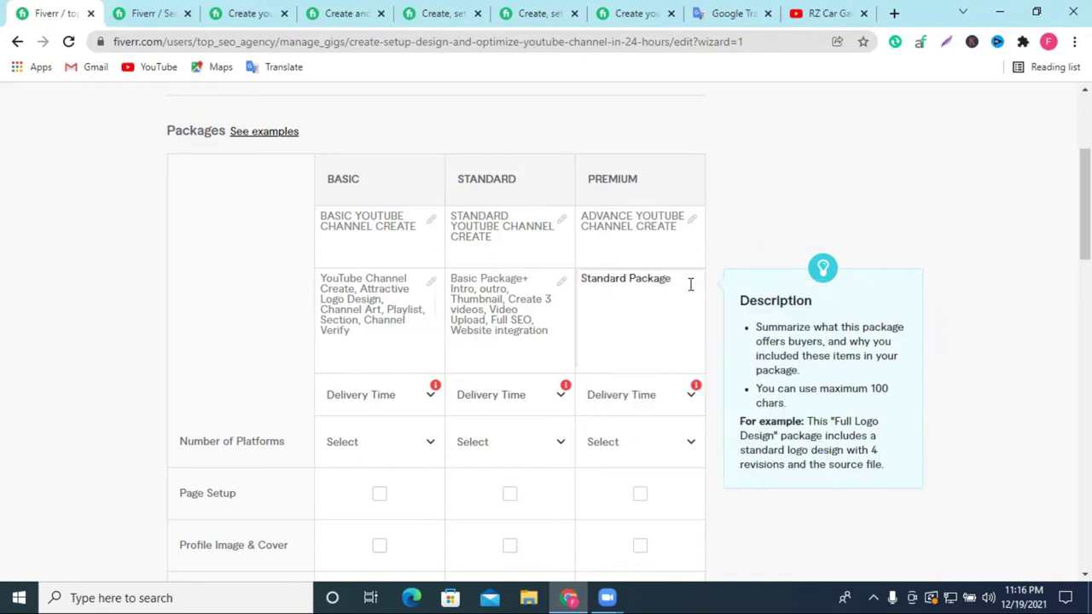
Extend the Premium package's description with "+ Video Ranking," after "Standard Package".
left_click(676, 278)
type("+")
type(" Video")
type(" ranki")
type("ng")
type("R")
left_click(655, 295)
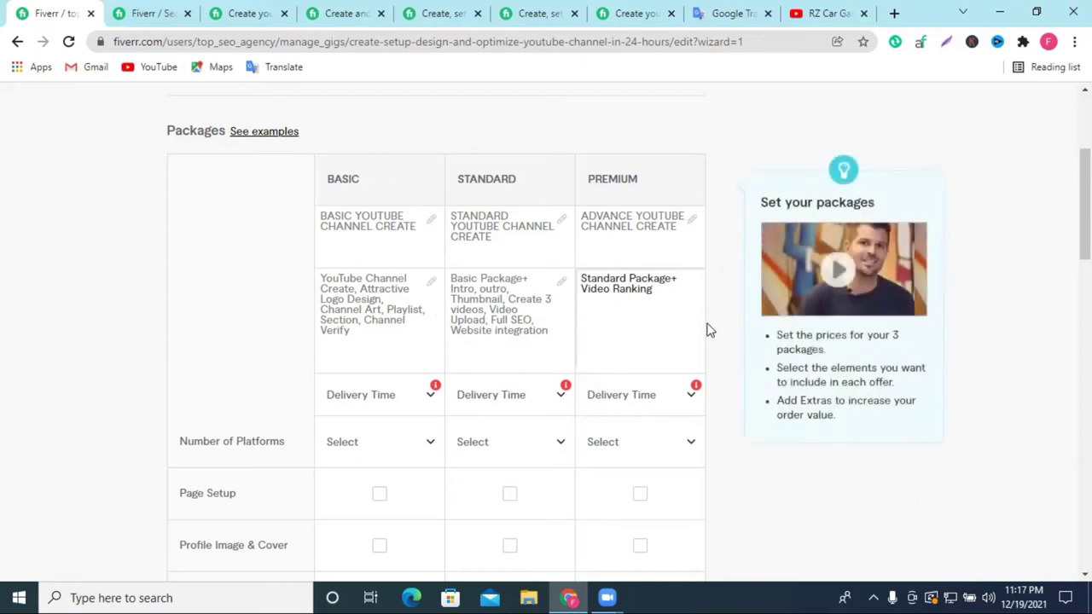
type(", ")
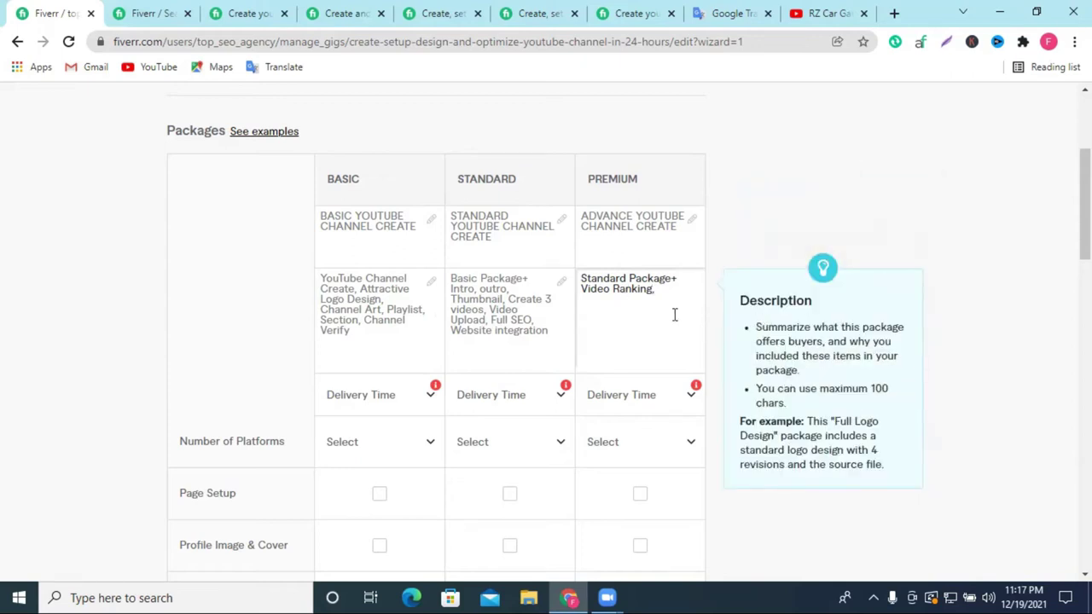
Add "VIDIQ Or Tubebuddy" to the Premium description and replace its last word with the suggested spelling "Tub buddy".
type("Vidi")
key("BackSpace")
key("BackSpace")
key("BackSpace")
type("IDIQ")
type("Or Tubebud")
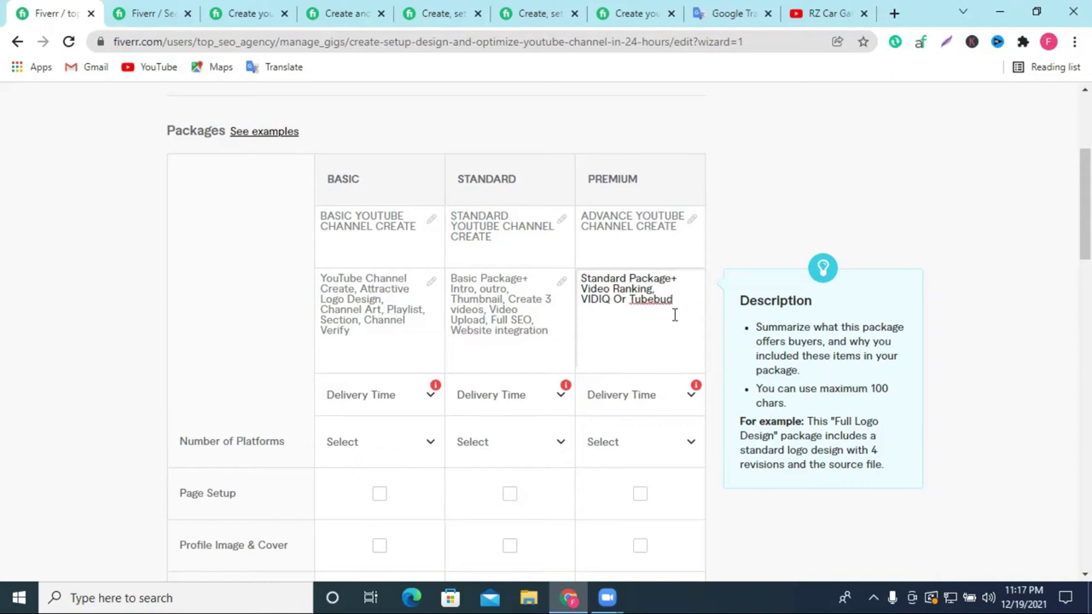
type("dy")
right_click(676, 316)
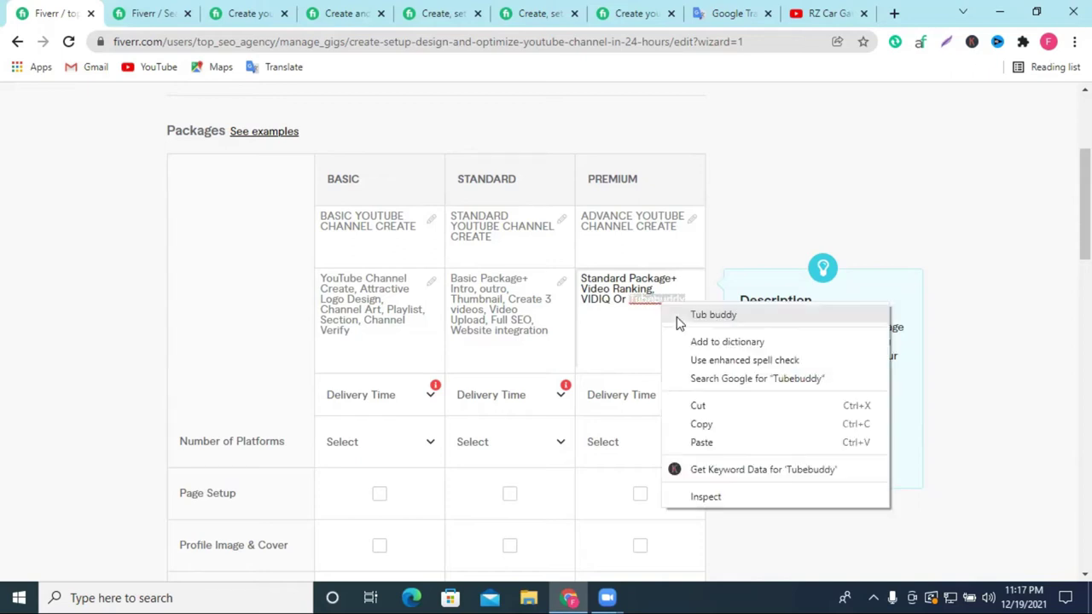
left_click(711, 314)
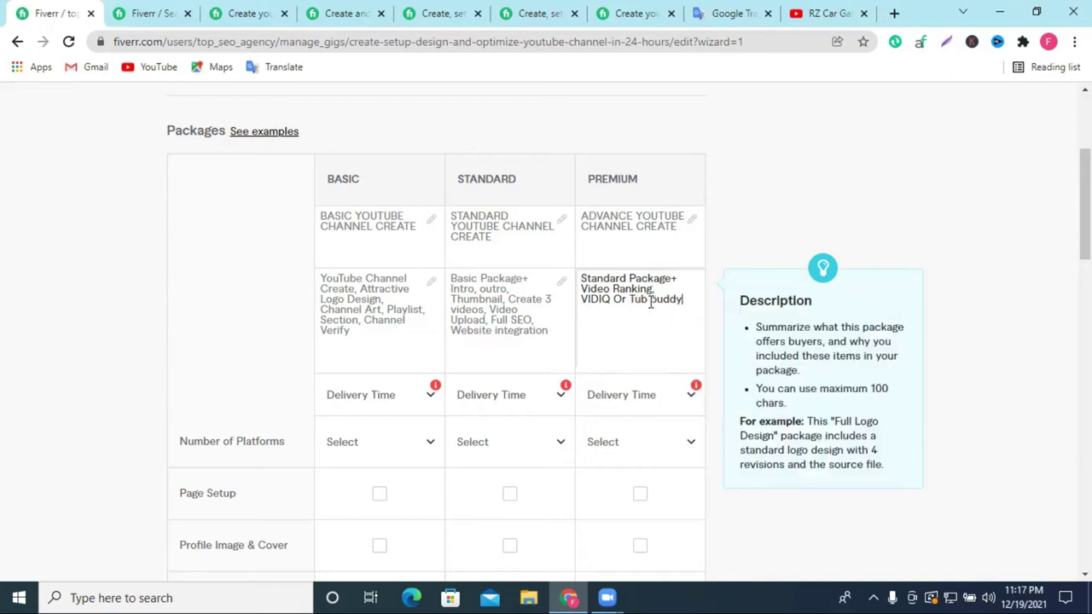
Join "Tub buddy" into the single word "Tubbuddy" in the Premium package's description.
left_click(653, 300)
key("BackSpace")
right_click(656, 308)
left_click(685, 299)
Continue the Premium description after "Tubbuddy" with "Add Channel Tag, keyword set, End screens, card".
type("Ads")
type("d")
type(" Channel ")
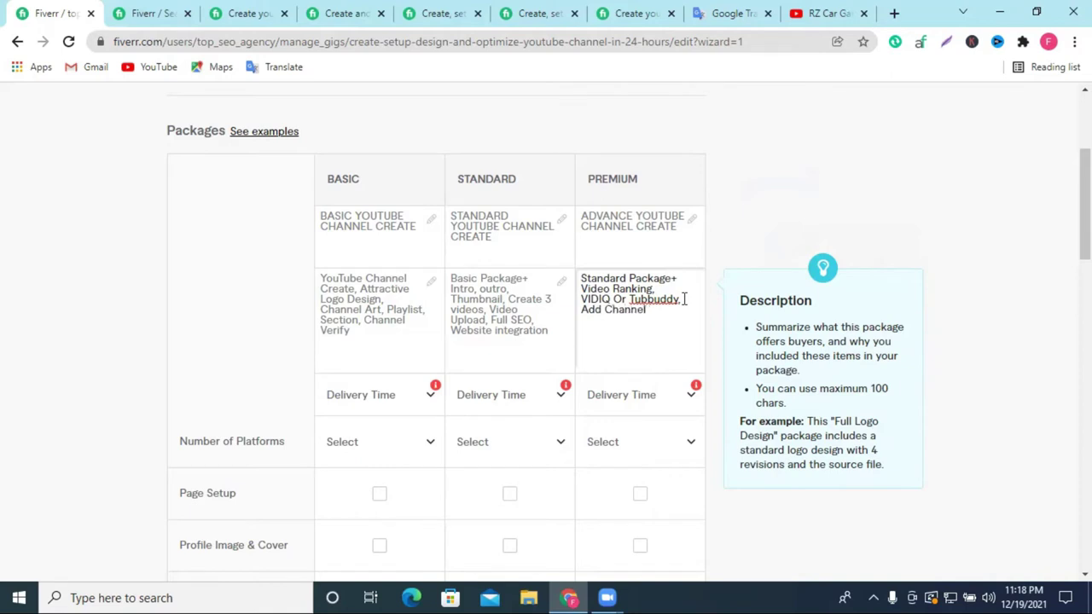
type("Tag, keyword set, End")
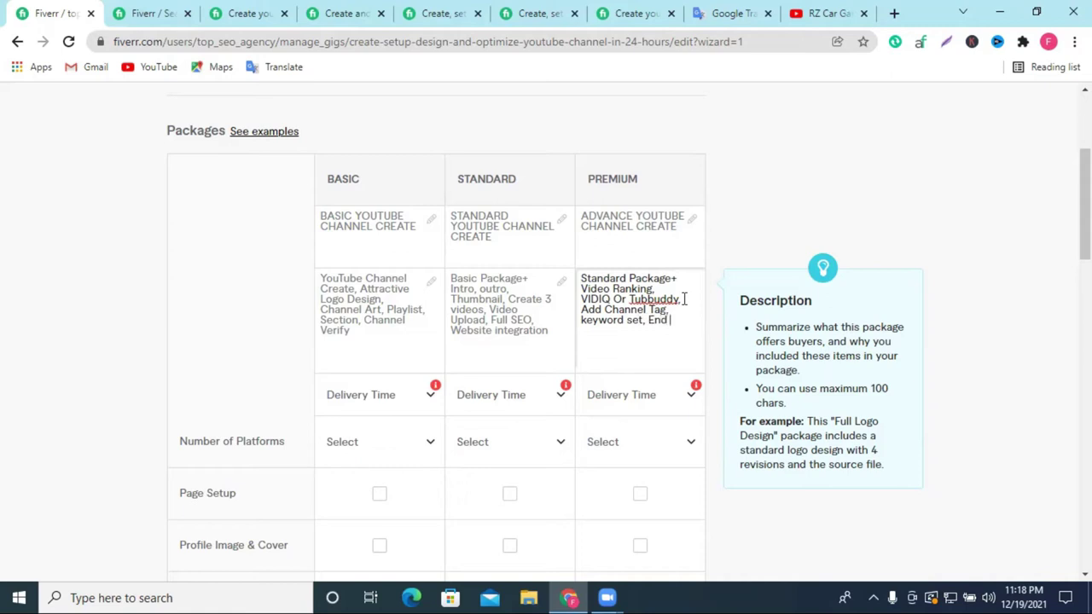
type(" screens, card")
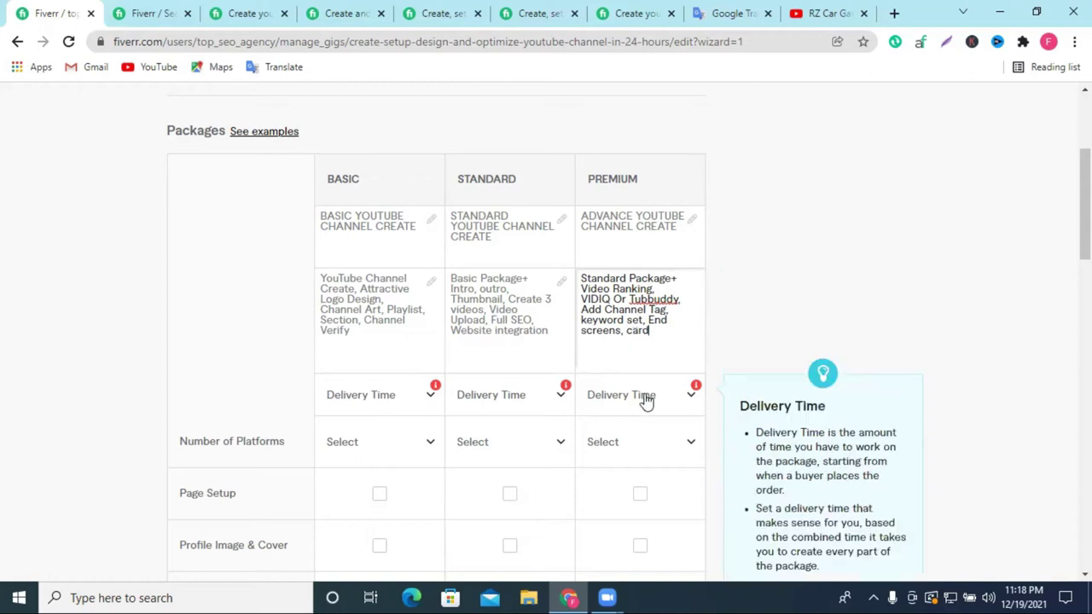
Capitalise "Card" at the end of the Premium package's description.
double_click(605, 331)
right_click(605, 329)
left_click(654, 120)
left_click(683, 323)
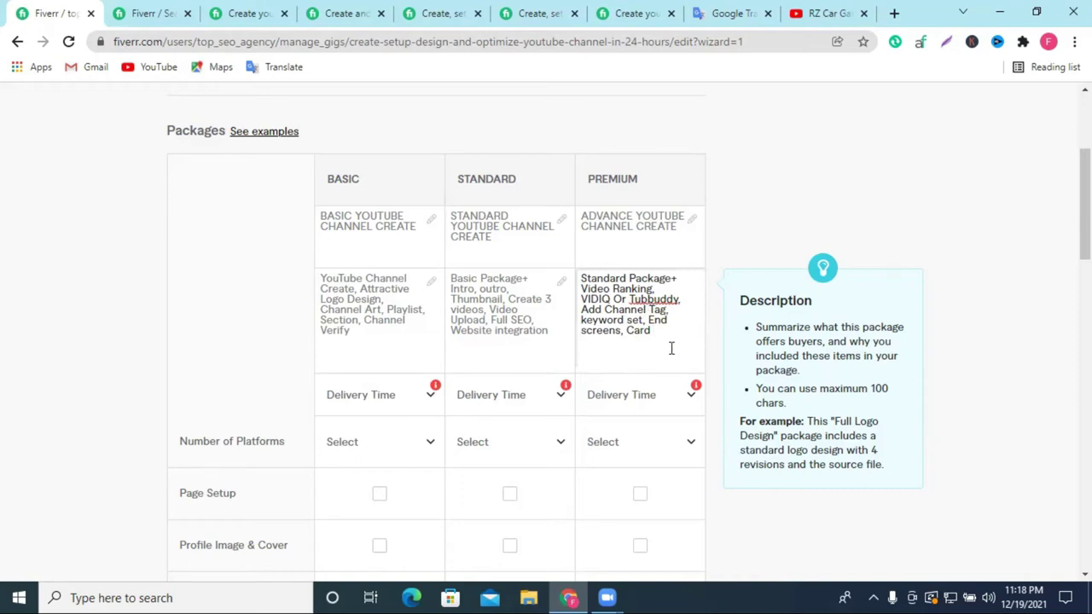
Change "Card" to "Cards" and remove the comma after "screens" in the Premium package's description.
key("Left")
key("Left")
key("Left")
key("Left")
key("Left")
key("Left")
type("s")
left_click(625, 331)
key("BackSpace")
Cut "screens" from the Premium description and put "or" between "End" and "Cards".
double_click(601, 331)
right_click(601, 331)
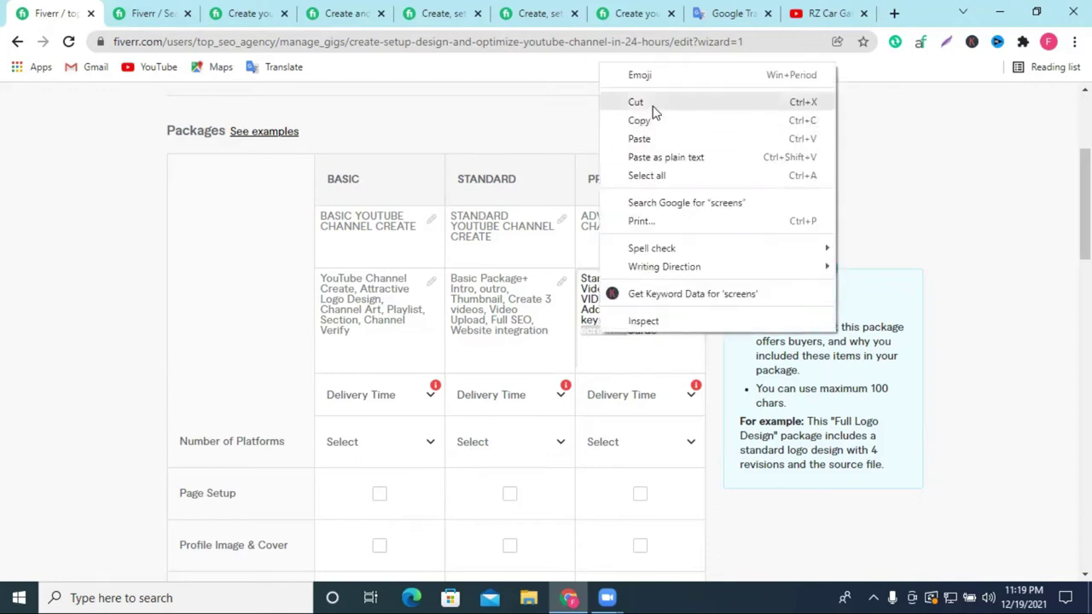
left_click(652, 106)
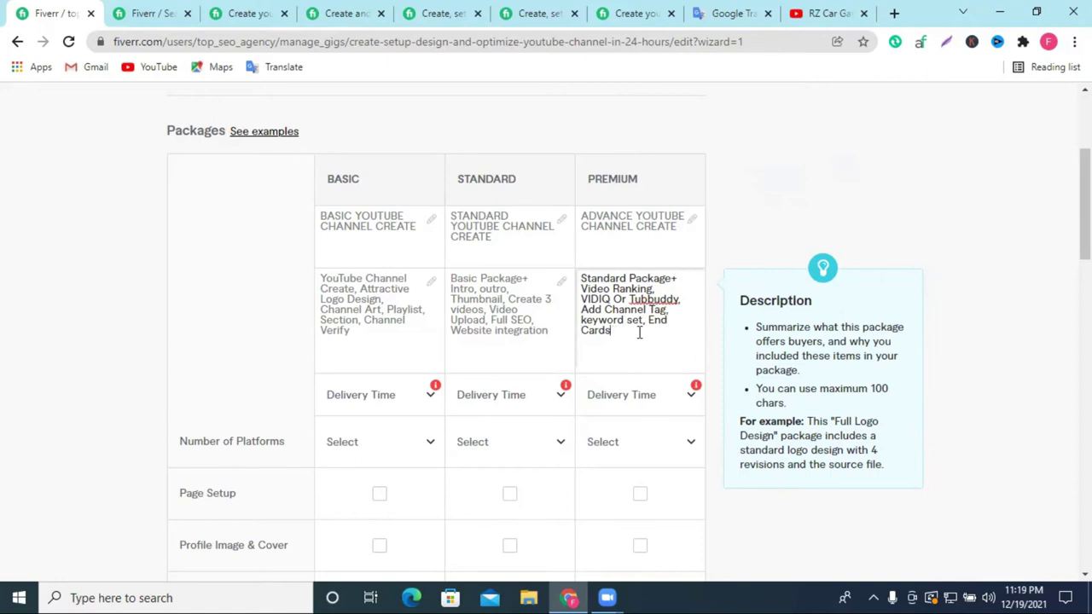
type("or")
left_click(658, 345)
Change "Cards" to "Card screen" at the end of the Premium package's description.
mouse_move(669, 244)
key("BackSpace")
key("BackSpace")
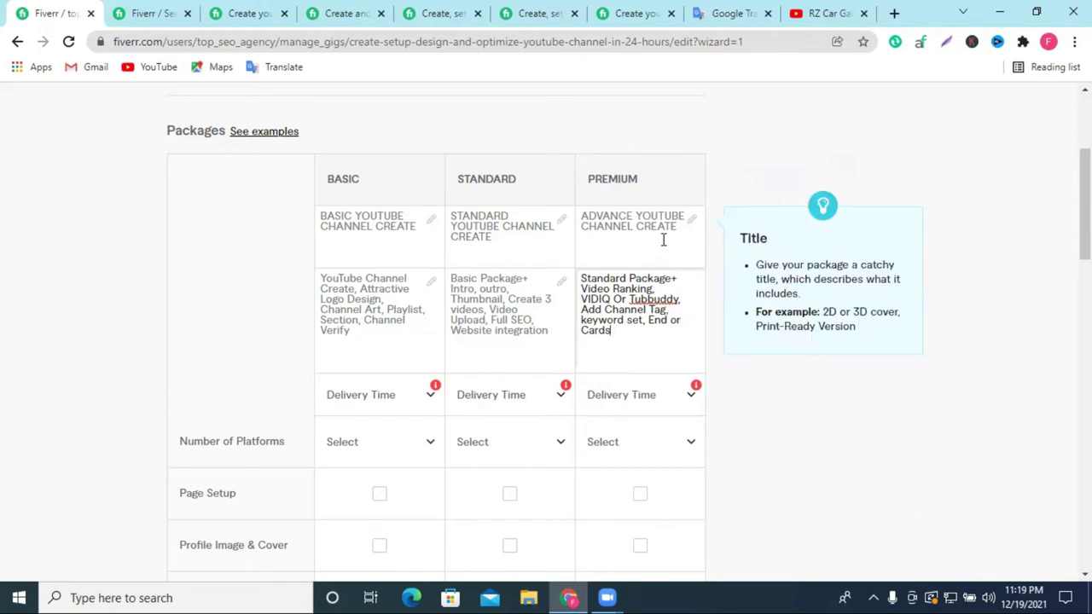
type("screen")
Set the delivery times to 1 day for Basic, 2 days for Standard and 3 days for Premium.
scroll(484, 209, "down", 1)
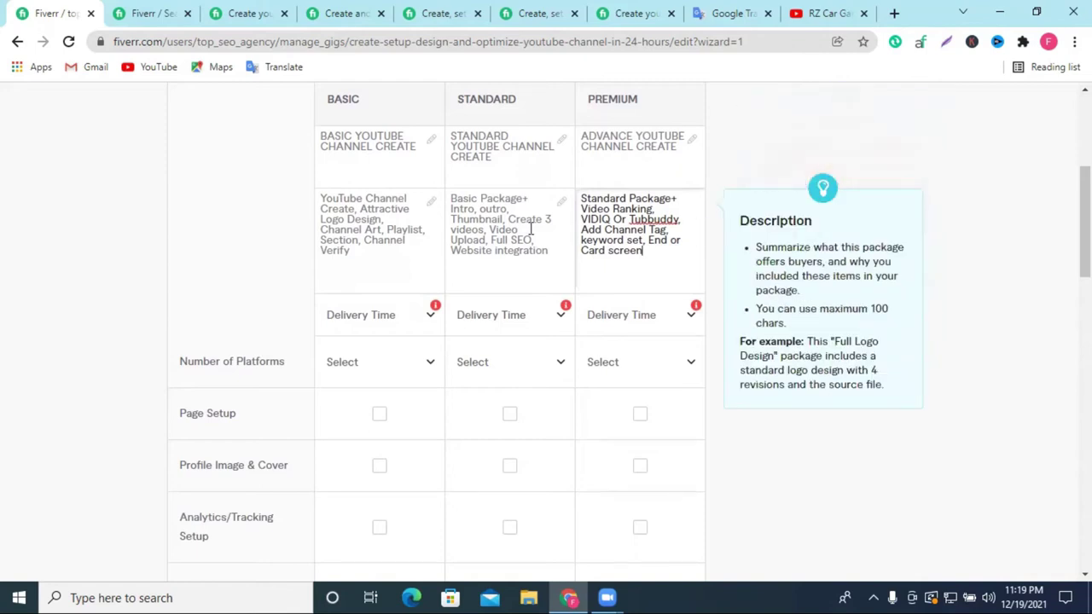
scroll(402, 312, "down", 1)
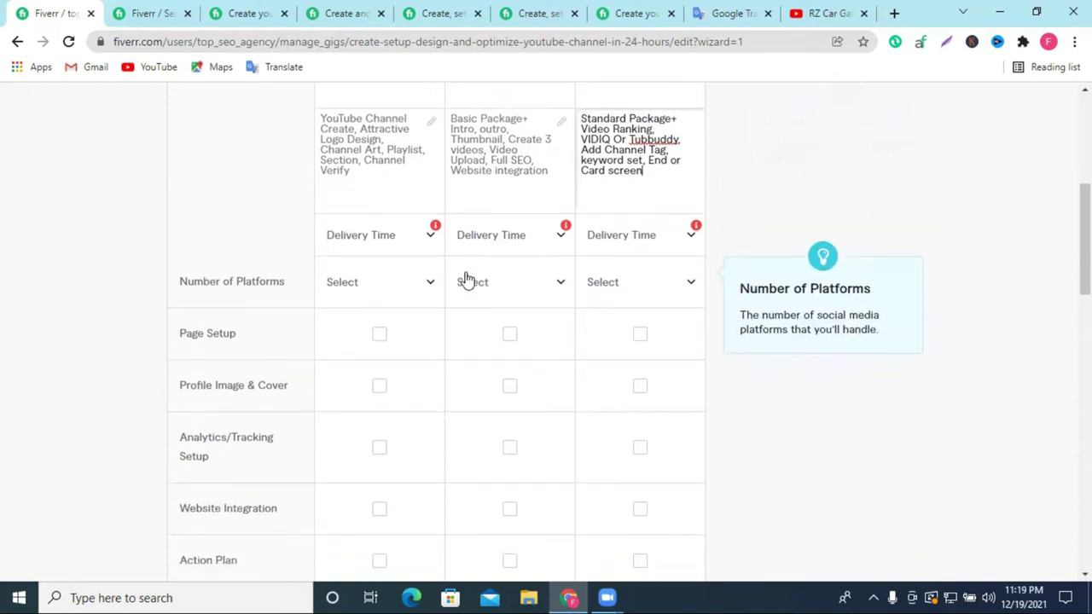
left_click(375, 243)
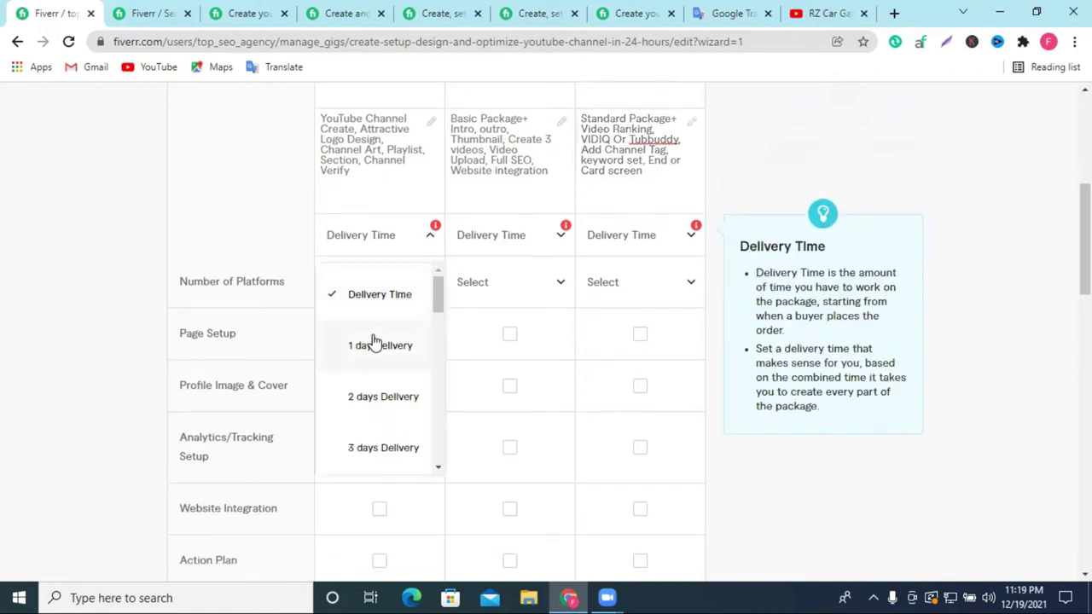
left_click(373, 341)
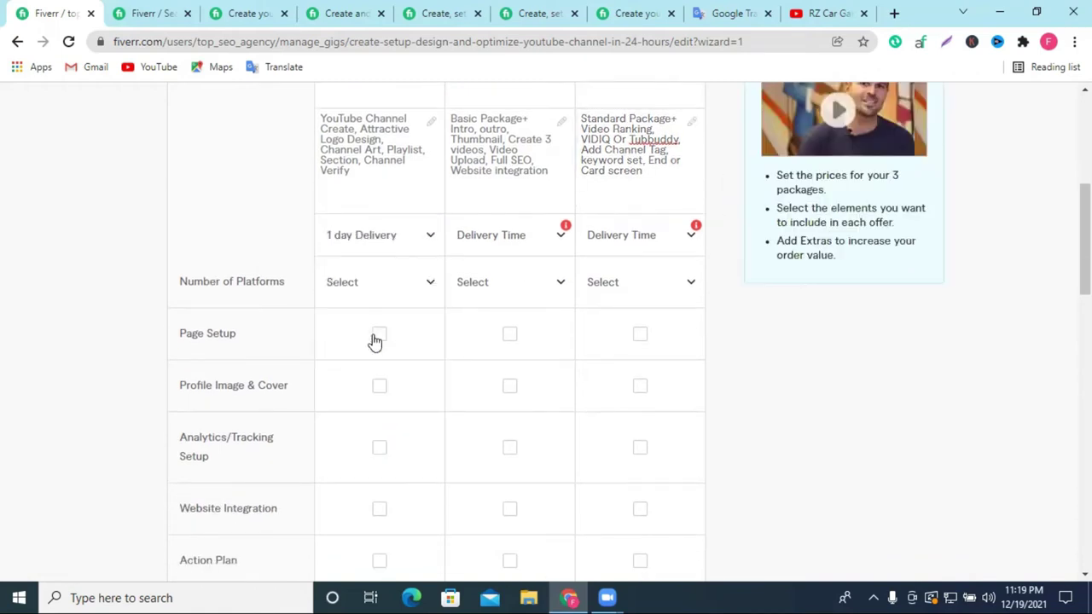
left_click(503, 236)
left_click(489, 359)
left_click(486, 247)
left_click(504, 397)
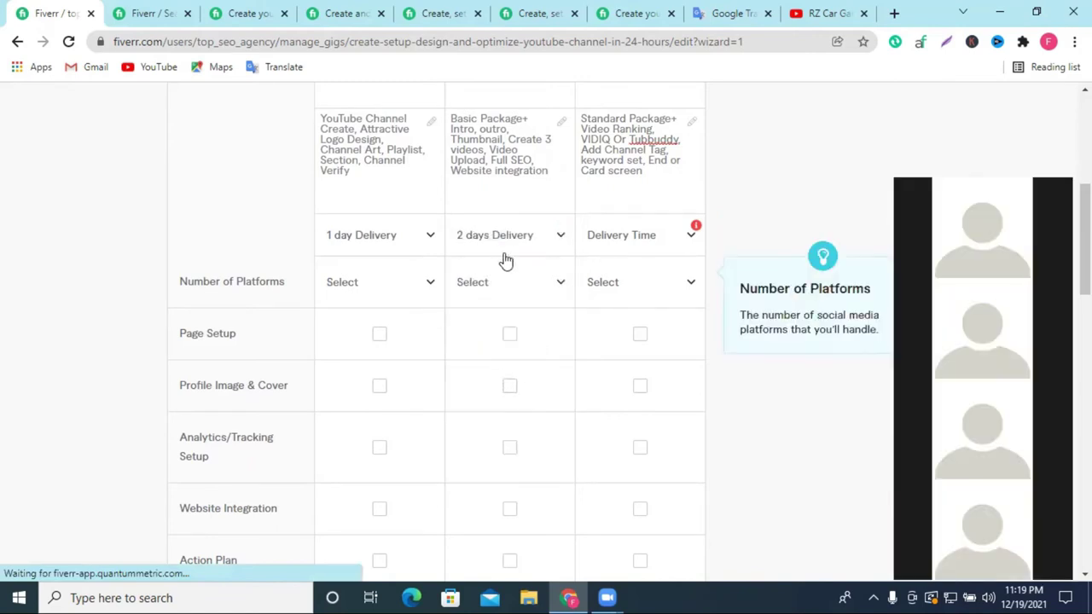
left_click(622, 247)
scroll(639, 383, "down", 1)
left_click(605, 374)
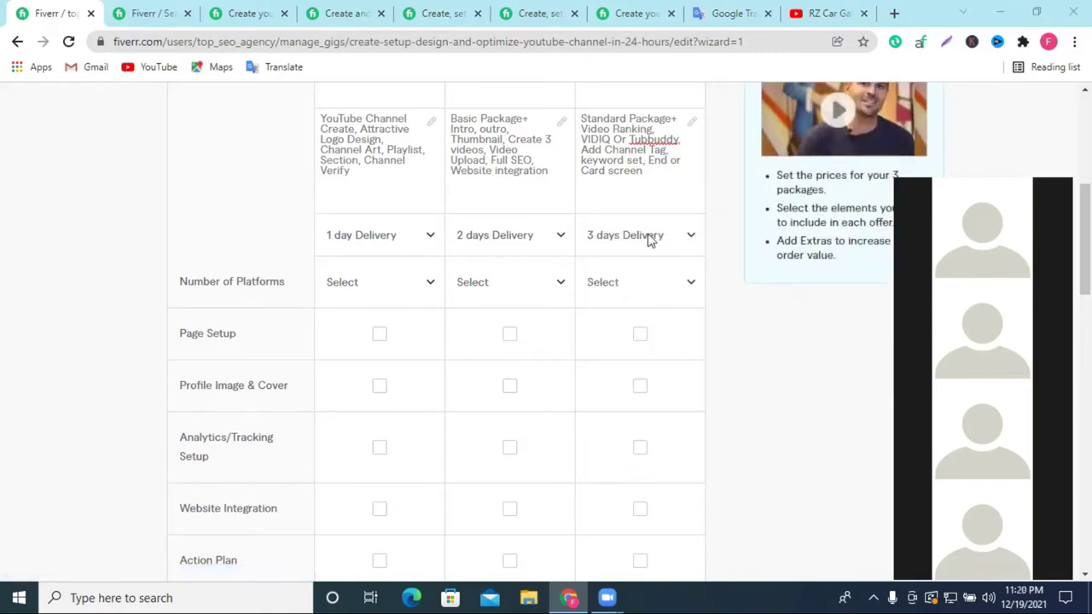
Set the package prices to $10 for Basic, $20 for Standard and $20 for Premium.
scroll(666, 282, "down", 3)
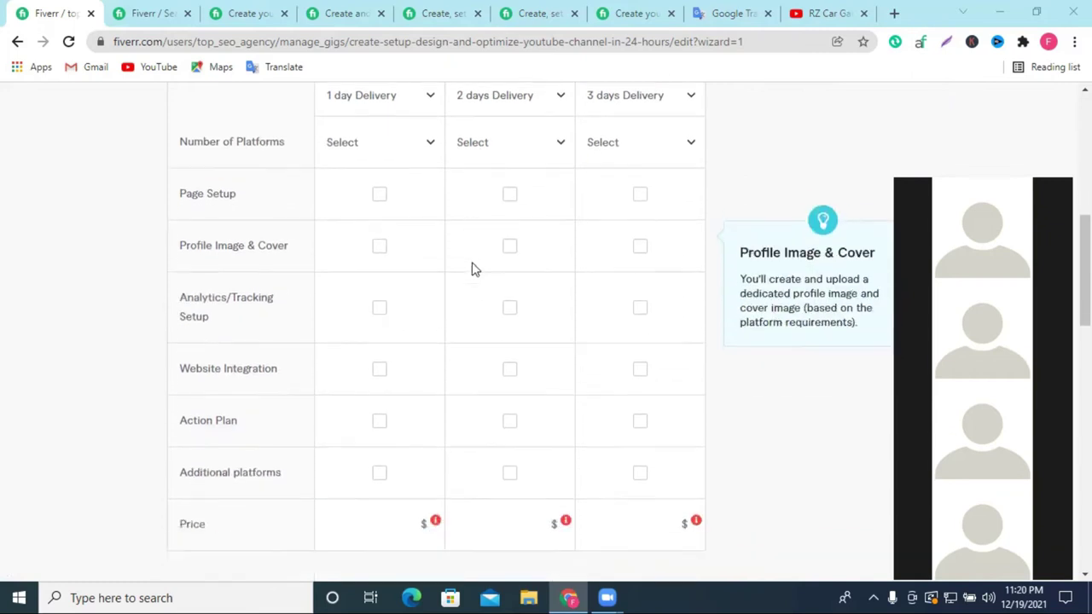
scroll(478, 270, "down", 2)
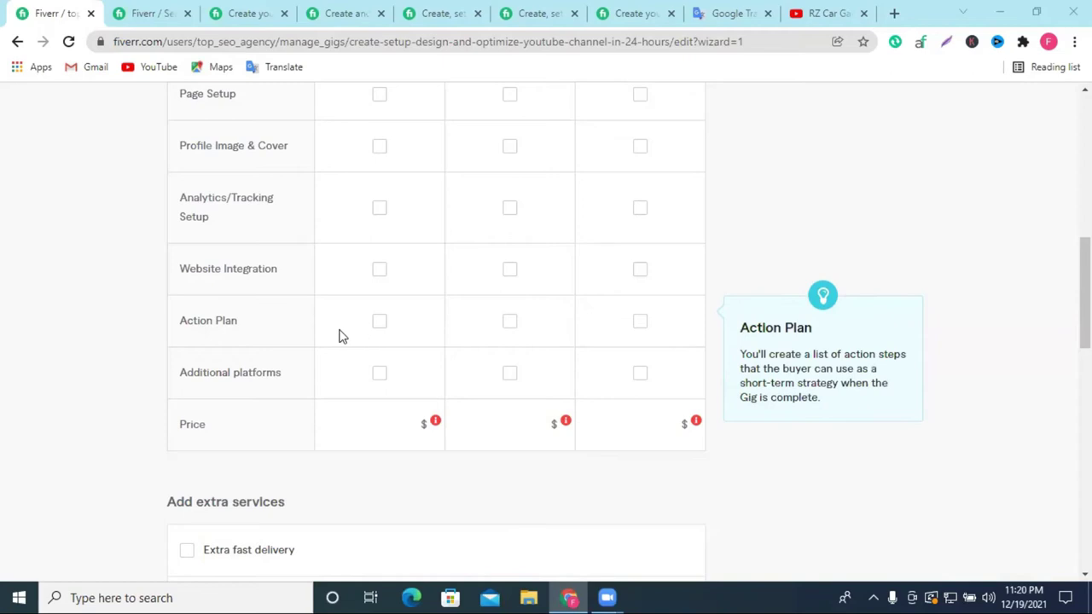
scroll(341, 334, "up", 3)
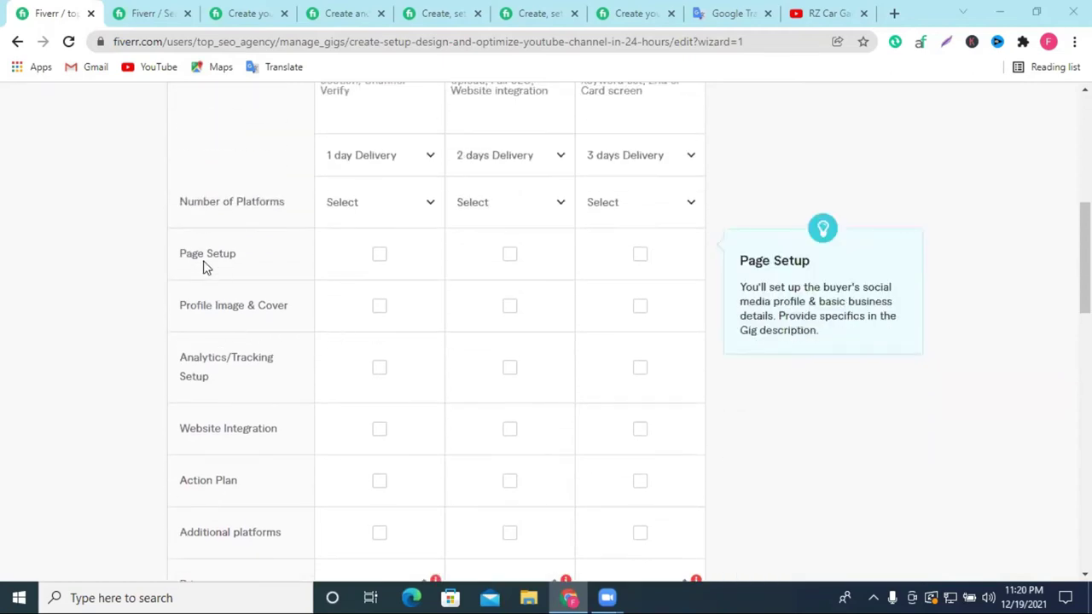
scroll(283, 383, "down", 3)
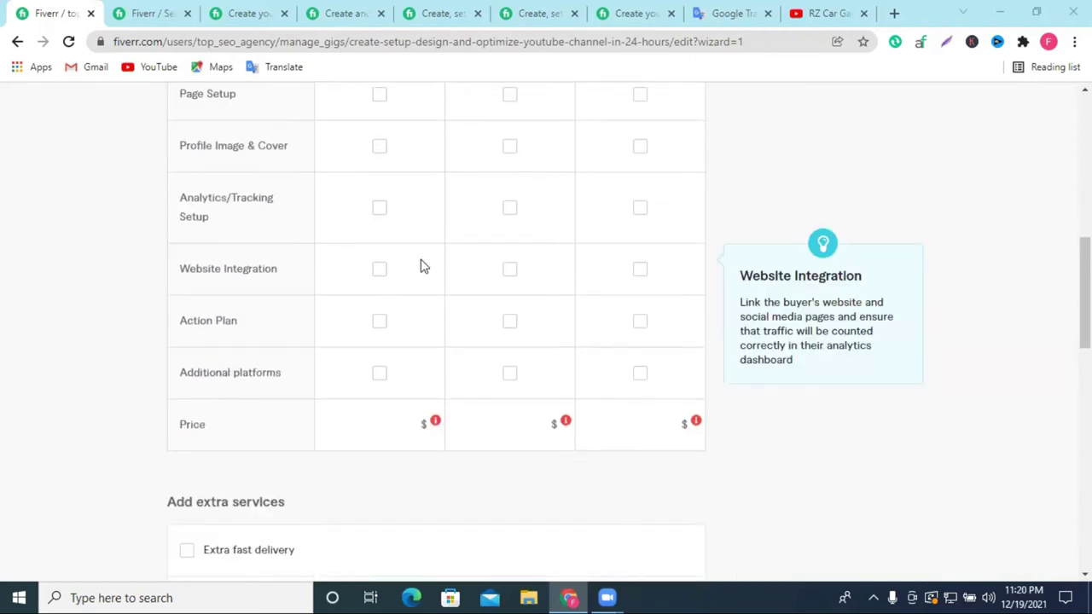
left_click(407, 425)
type("10")
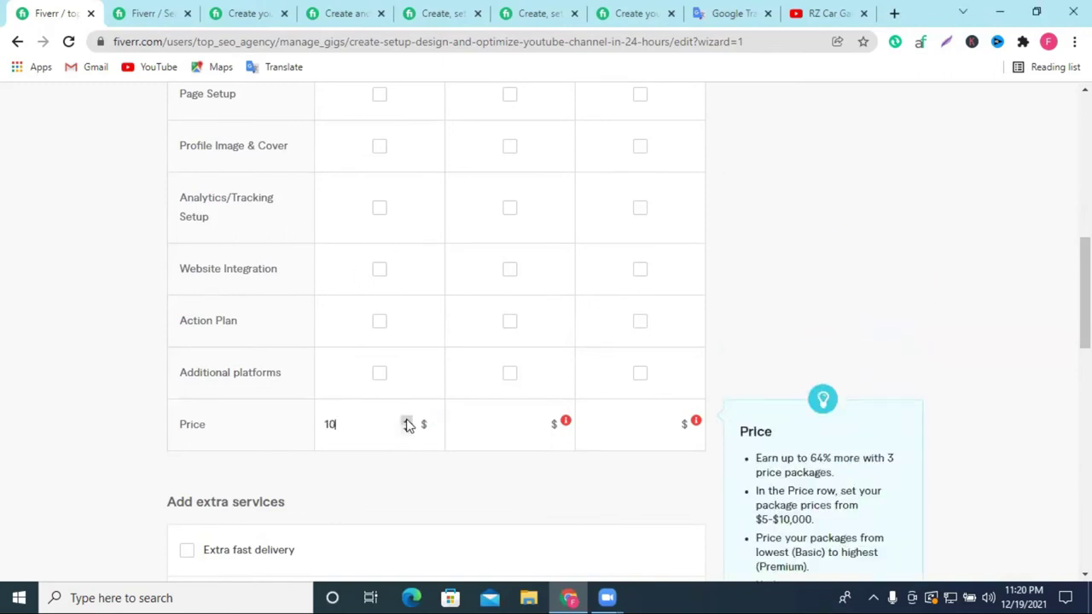
left_click(536, 424)
type("10")
double_click(536, 420)
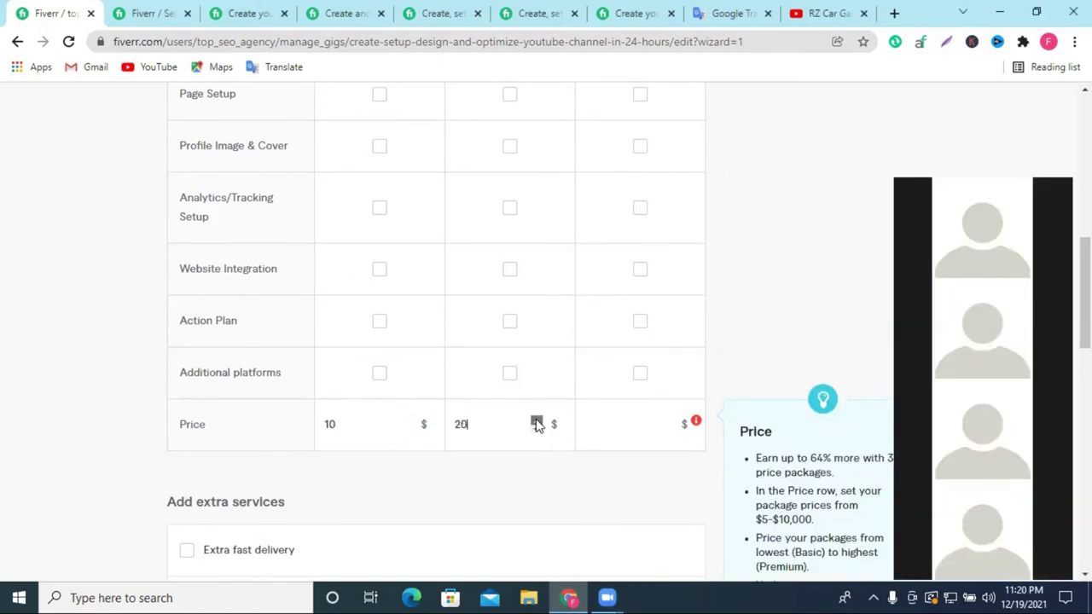
left_click(667, 419)
left_click(667, 420)
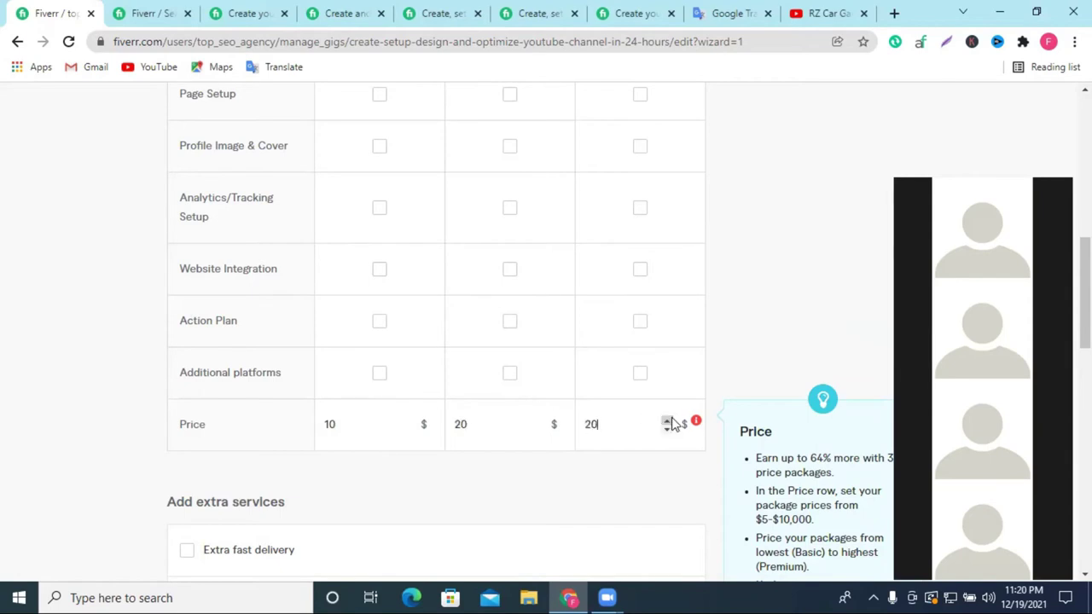
scroll(506, 397, "up", 5)
scroll(506, 397, "up", 3)
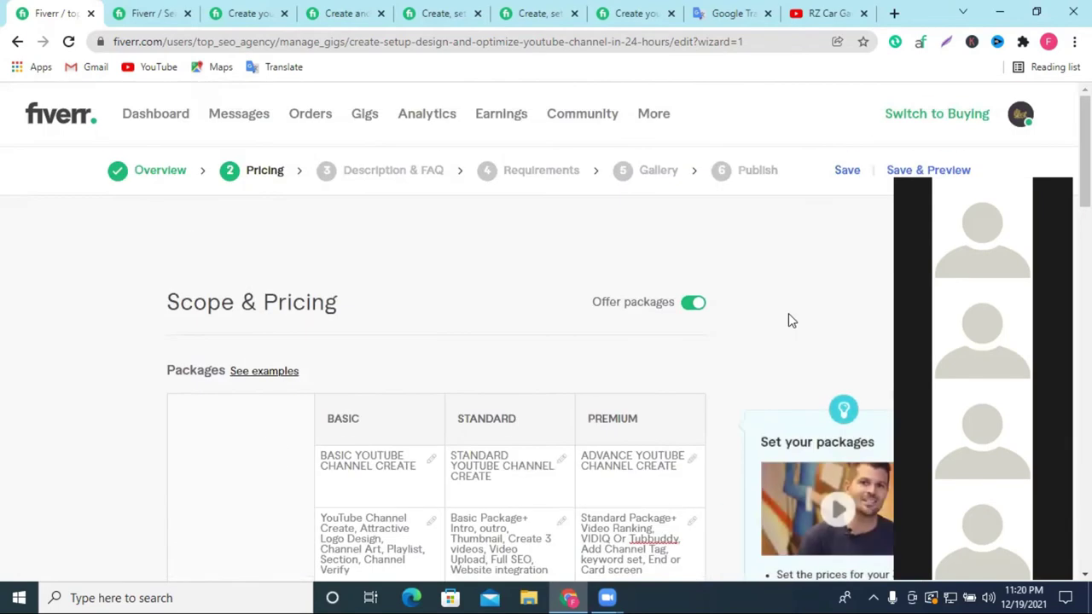
scroll(686, 346, "down", 5)
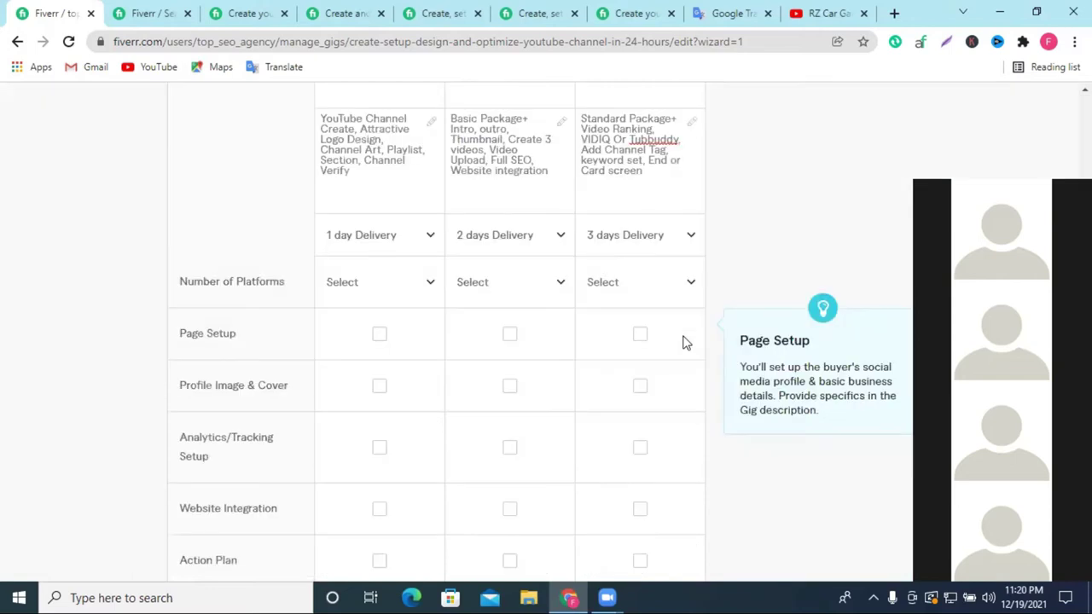
scroll(671, 372, "down", 3)
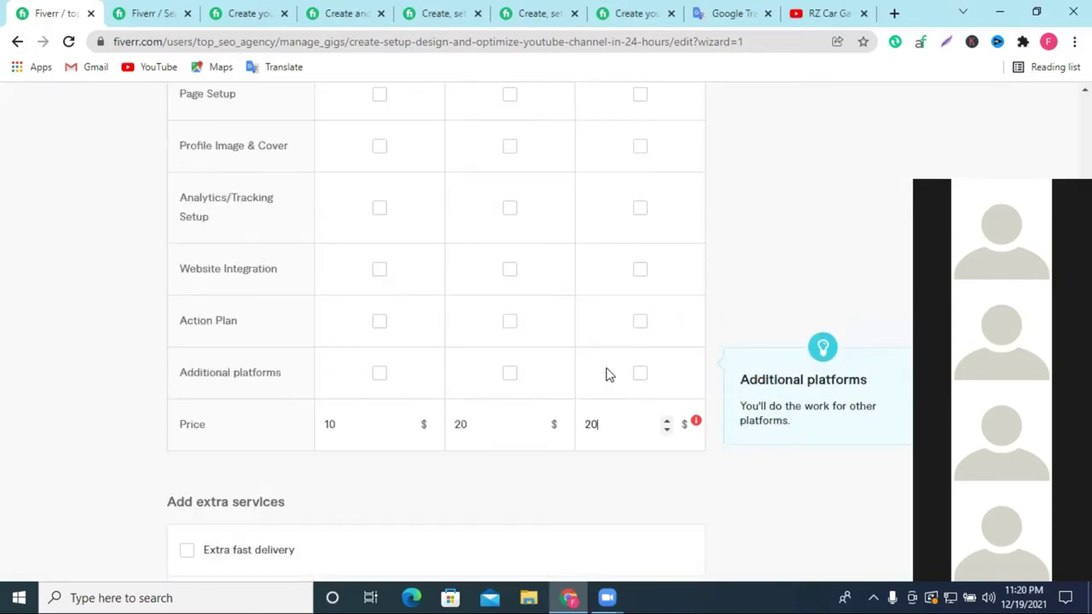
Set the Standard package's price to $30 and the Premium package's price to $50.
left_click(537, 421)
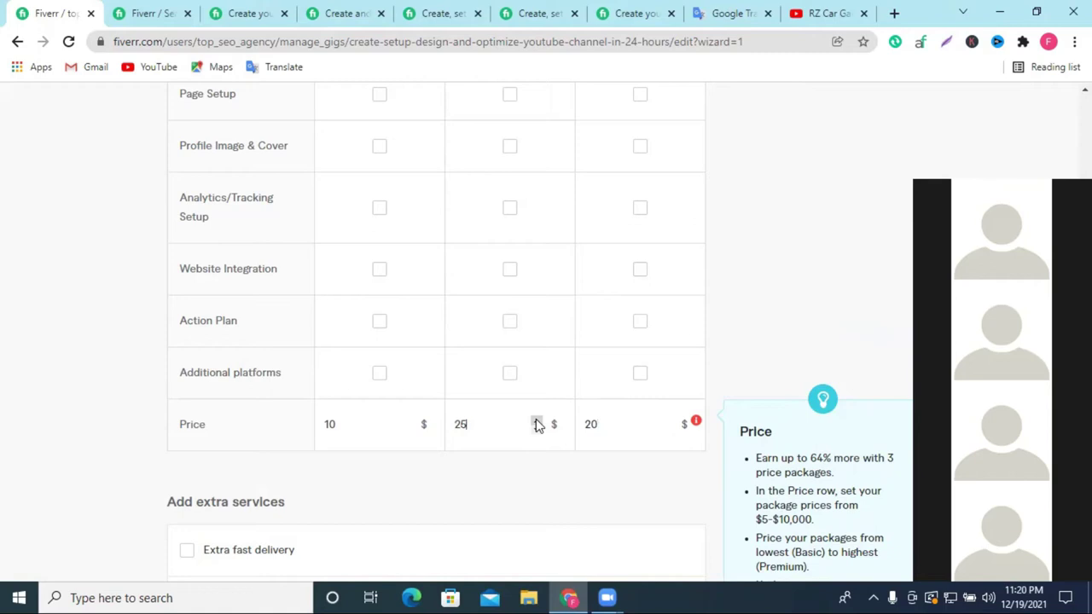
left_click(536, 420)
left_click(666, 419)
left_click(666, 419)
left_click(666, 420)
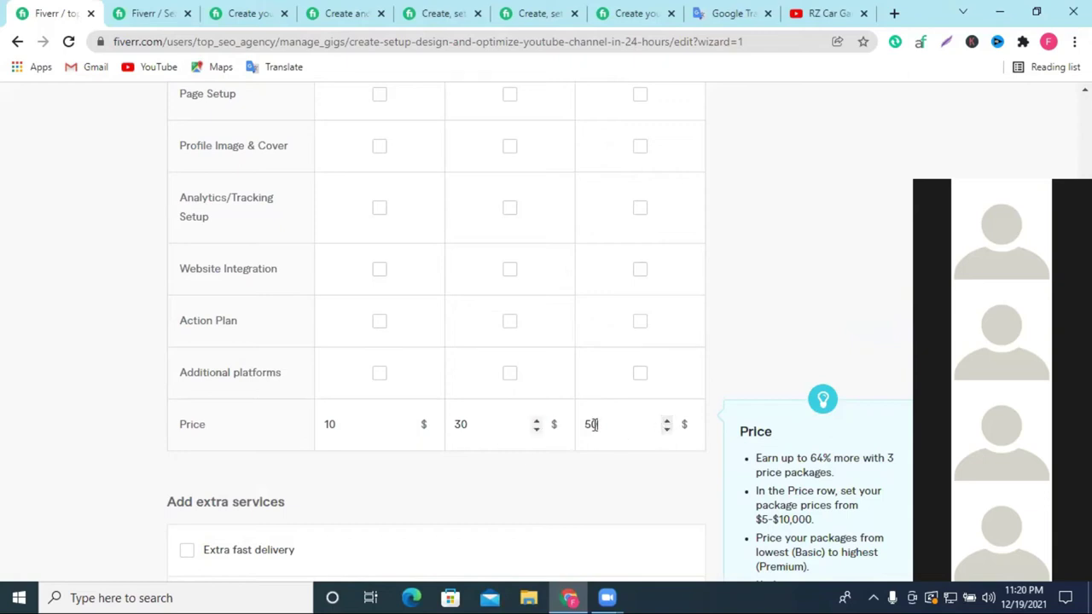
Set the Standard package's price to $20 and the Premium package's price to $40.
scroll(594, 424, "up", 4)
scroll(636, 281, "down", 5)
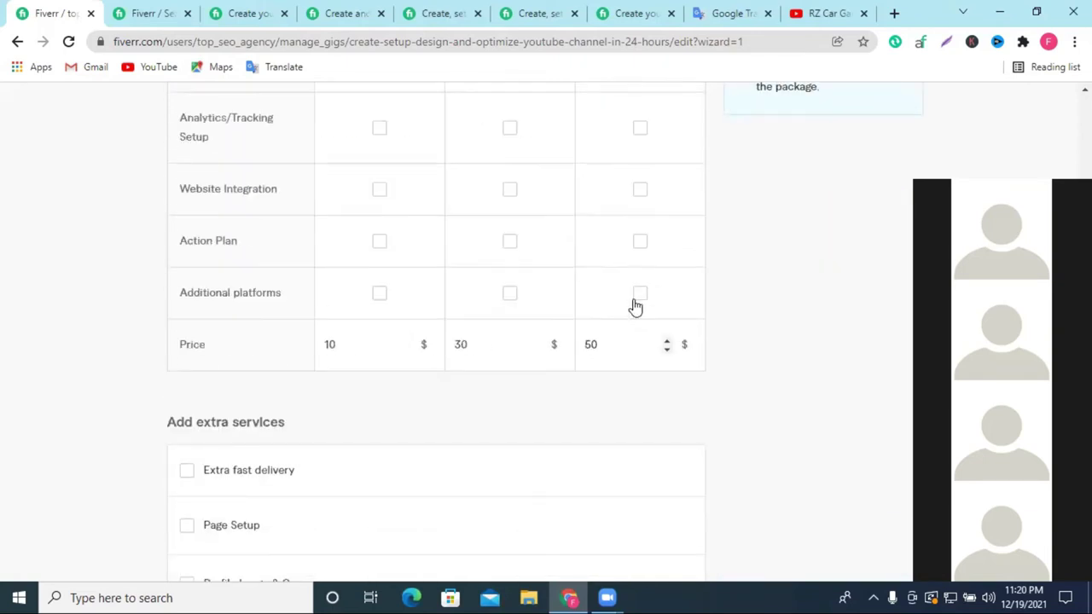
scroll(607, 356, "down", 4)
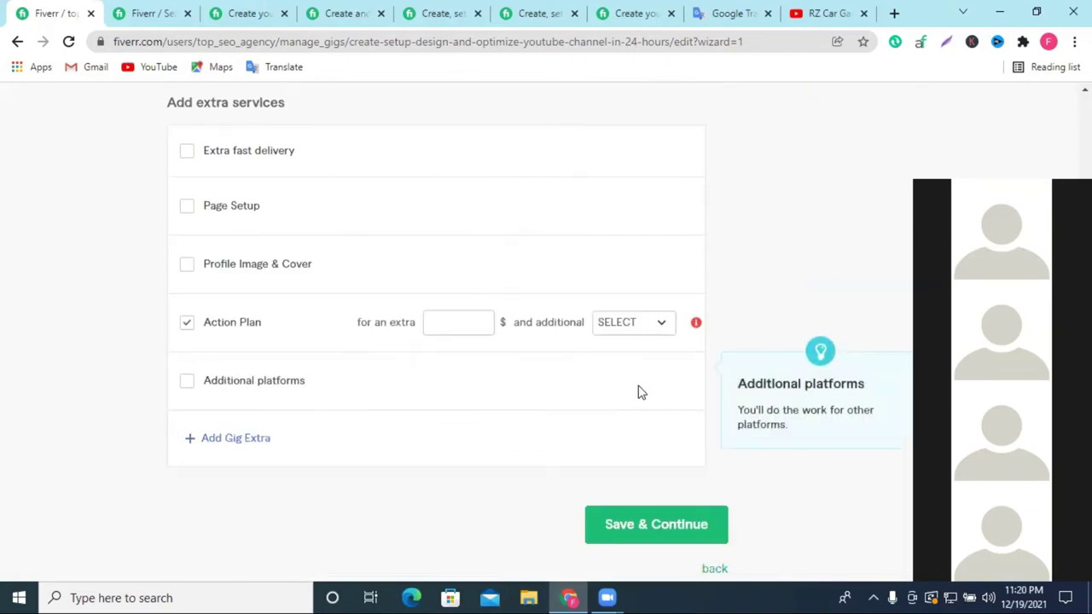
scroll(639, 390, "up", 4)
left_click(536, 349)
left_click(536, 349)
left_click(667, 348)
left_click(666, 348)
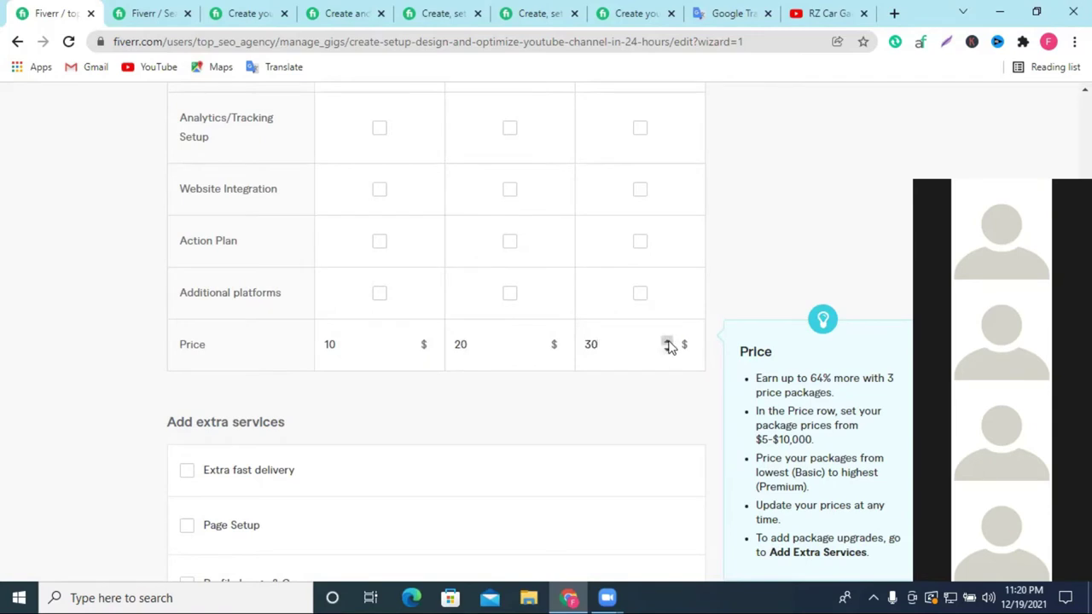
left_click(666, 342)
Remove the Action Plan from the extra services, then save the pricing and continue to the gig description.
scroll(608, 378, "down", 6)
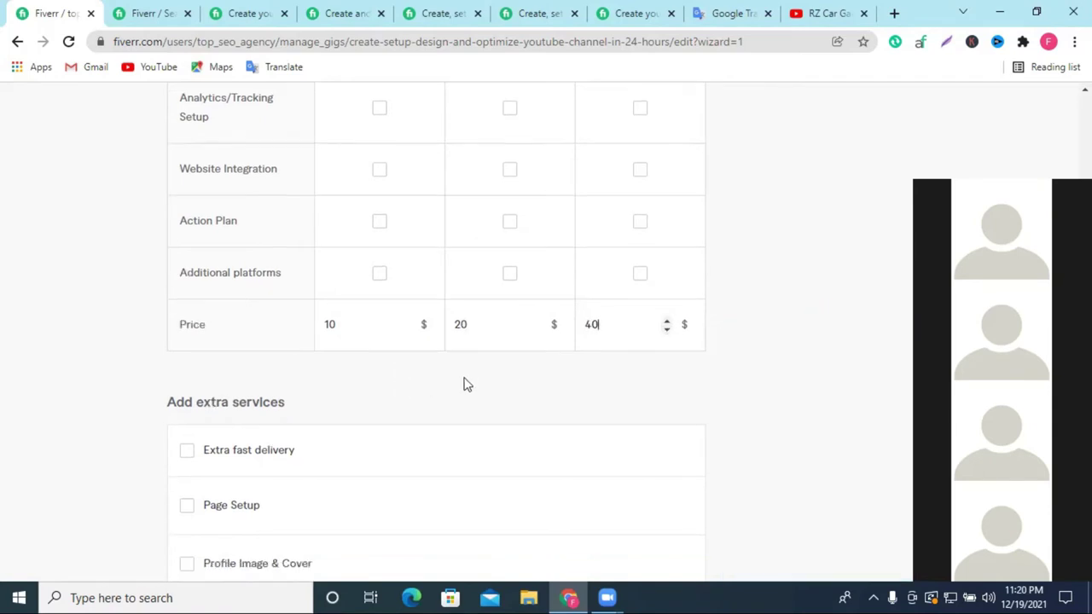
left_click(188, 170)
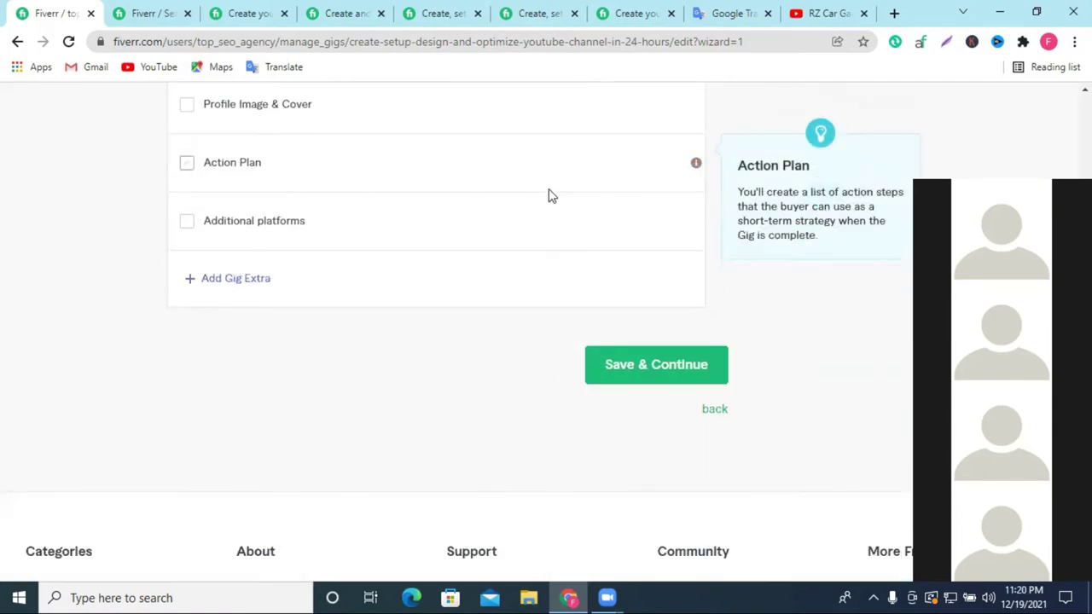
scroll(287, 285, "up", 2)
scroll(381, 341, "up", 2)
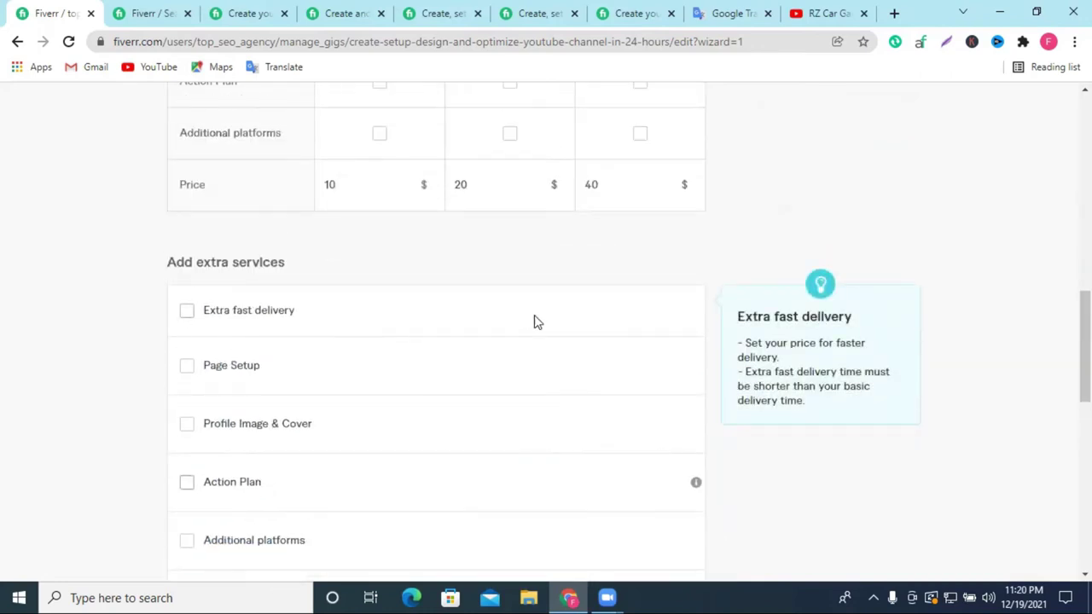
scroll(700, 397, "down", 5)
left_click(635, 293)
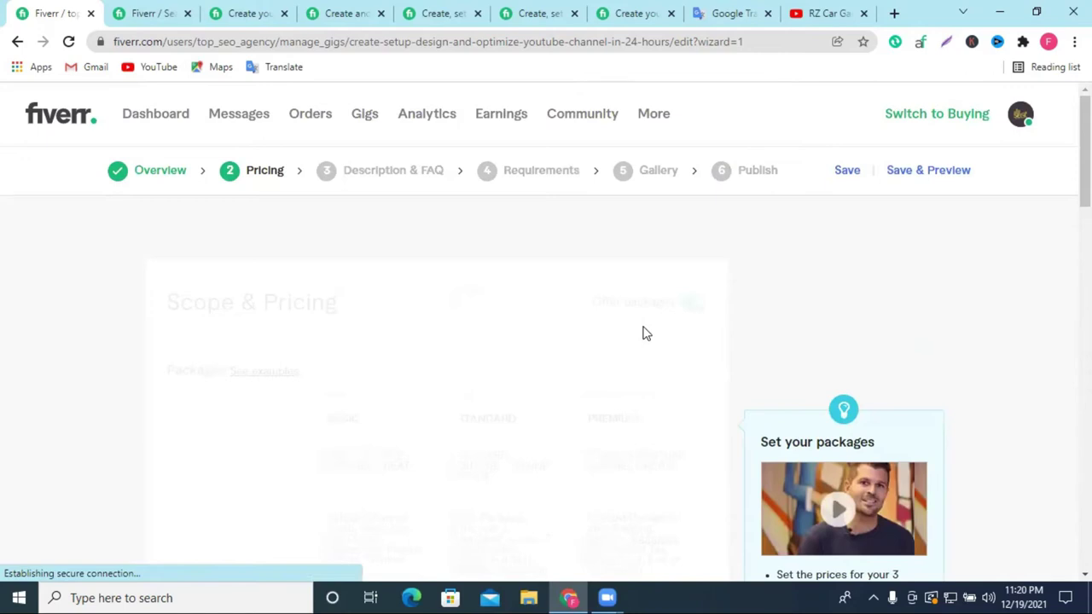
Start the gig's description with "Welcom".
scroll(315, 355, "down", 2)
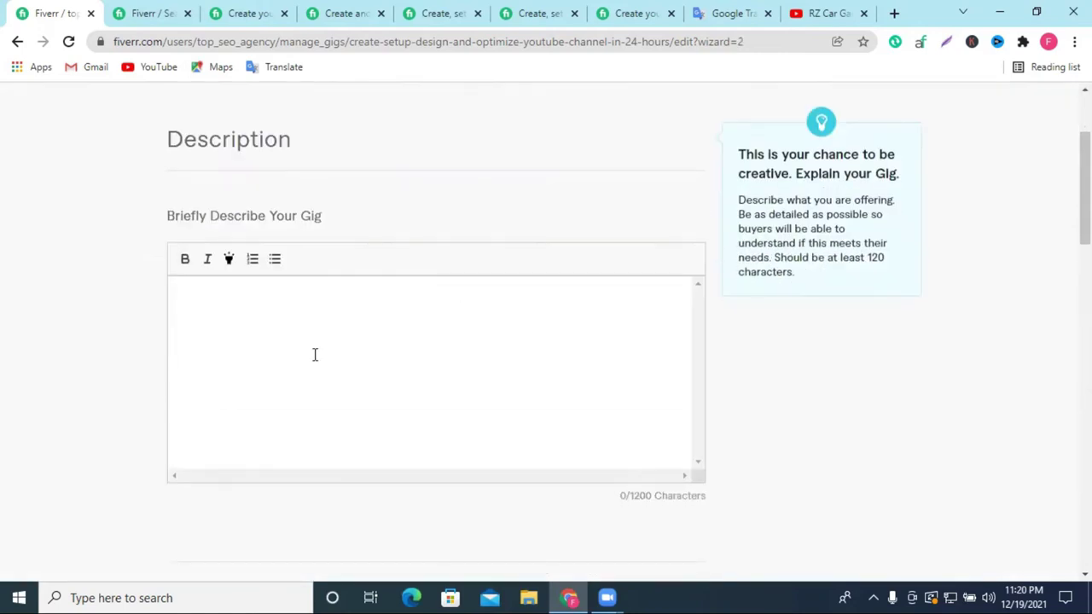
scroll(249, 310, "up", 2)
scroll(249, 310, "down", 2)
left_click(231, 340)
type("Welcom")
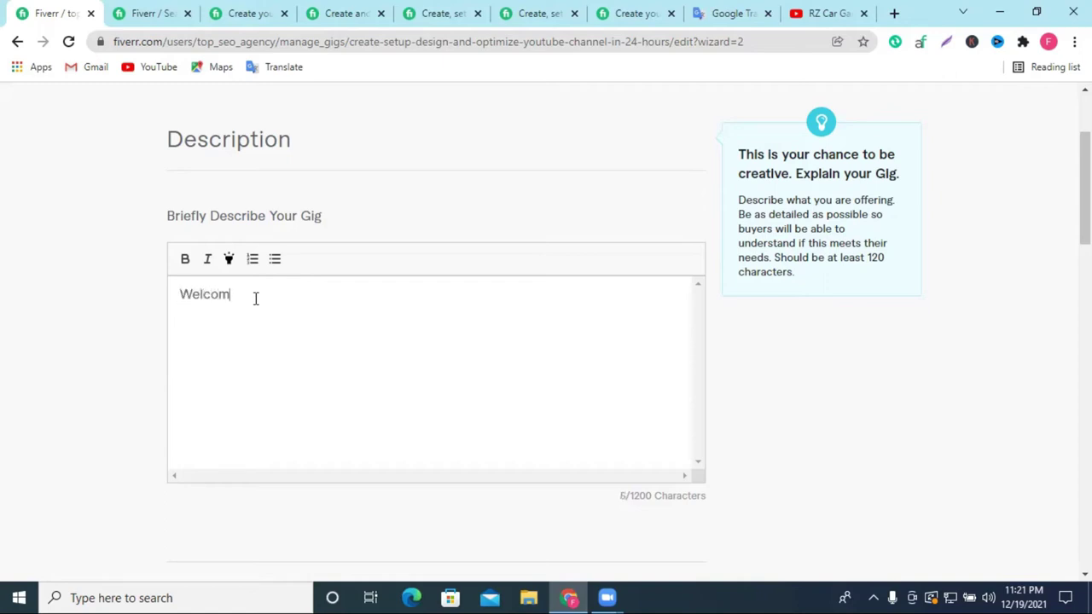
Write "Welcome To my YouTube Channel" in the gig description, correcting the spelling of "YouTube".
type("e To my Youtube ")
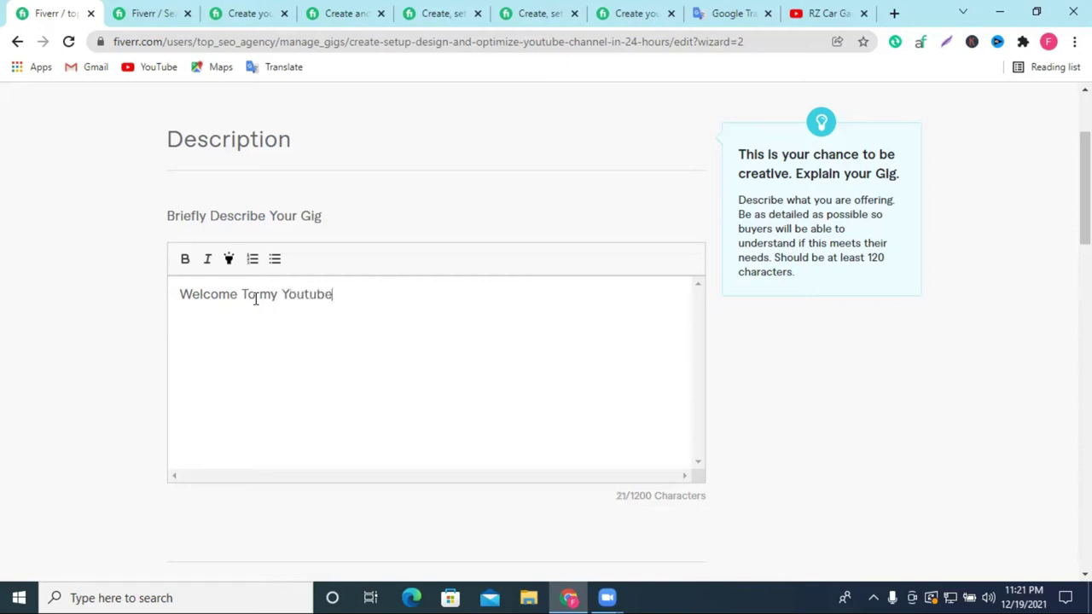
type("Ca")
key("BackSpace")
type("hannel")
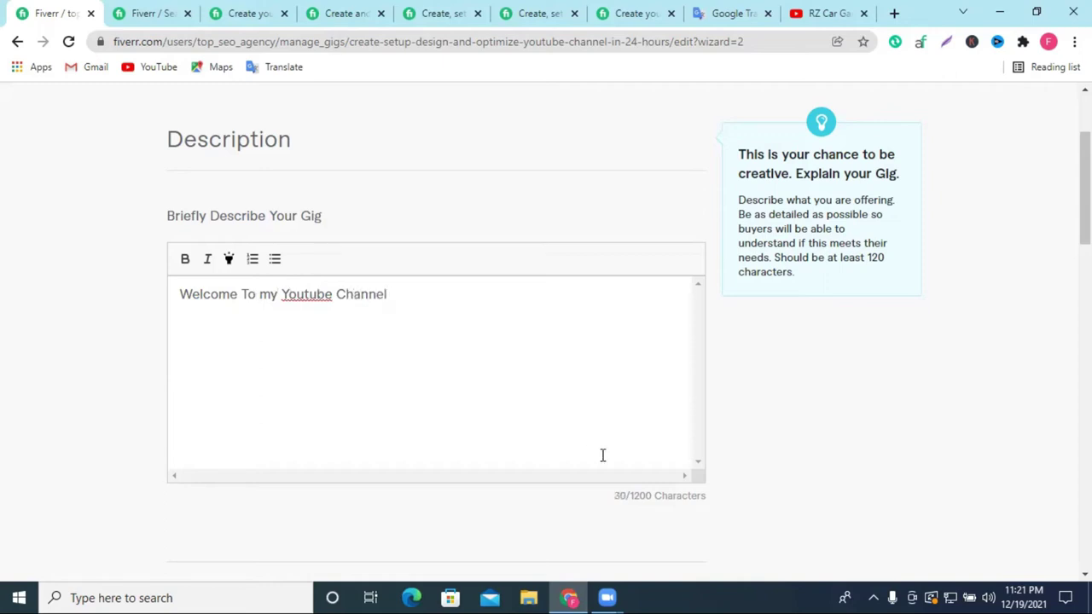
right_click(311, 292)
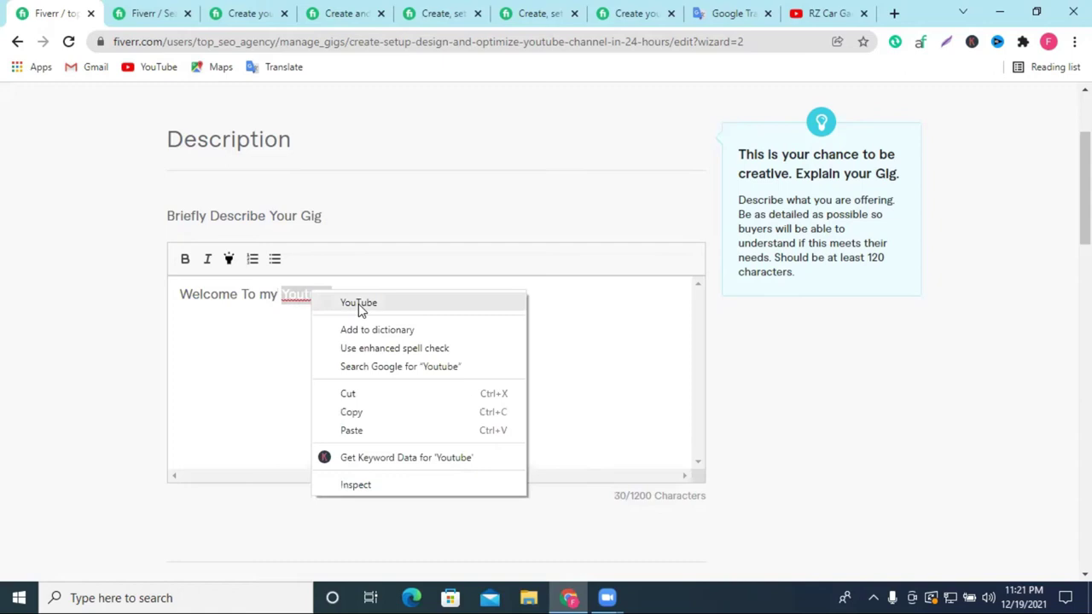
left_click(358, 303)
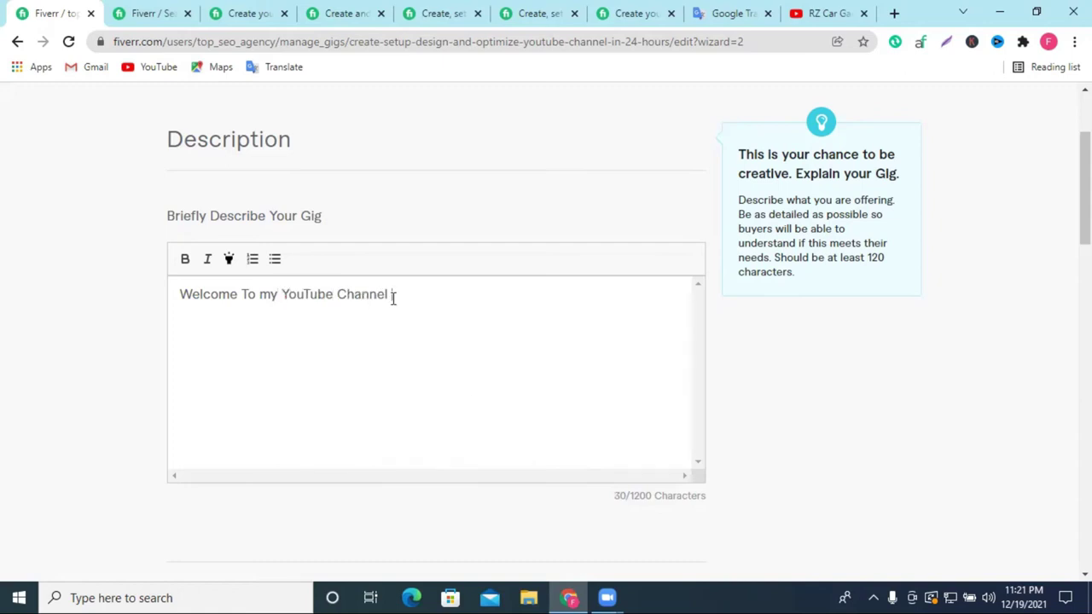
Complete the heading as "Welcome To My YouTube Channel Create Gig" and indent it with leading spaces toward the middle of the line.
type("Create ")
type("M")
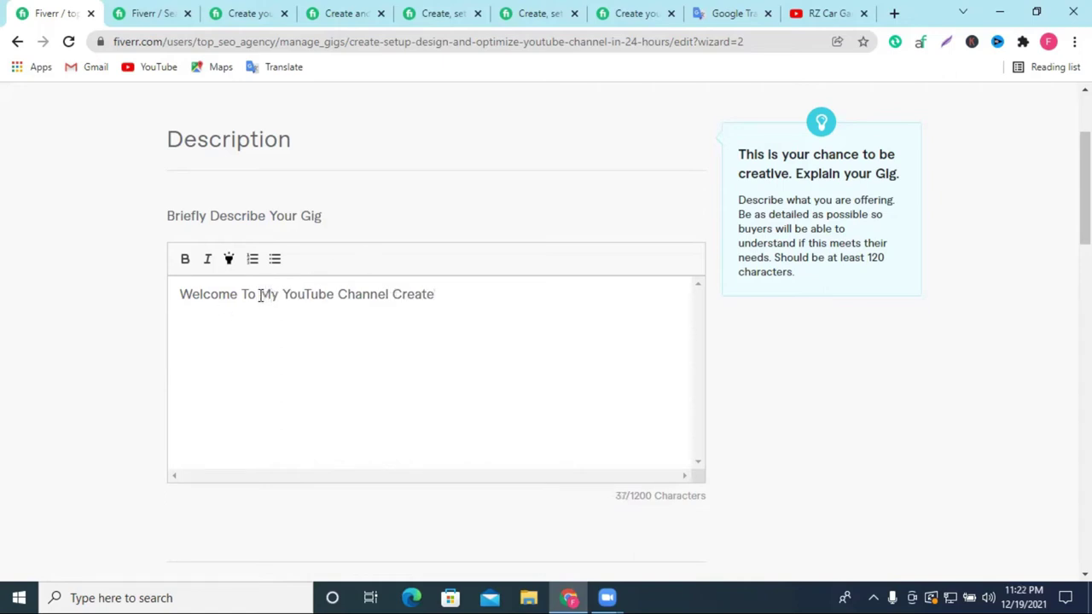
type("Gig")
left_click(181, 293)
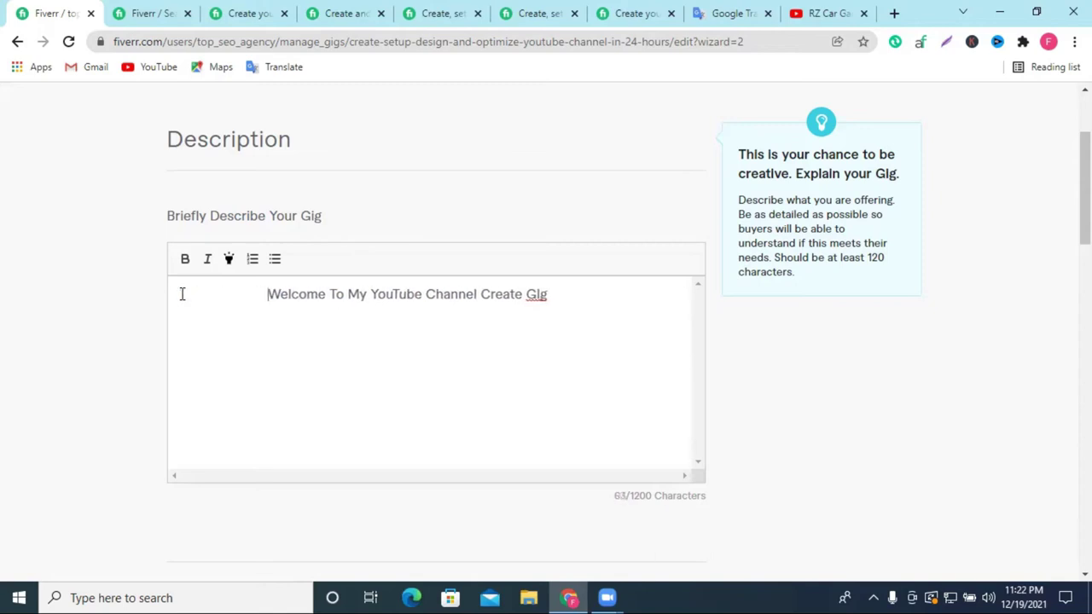
Make the description heading text bold and highlighted.
triple_click(386, 293)
left_click(518, 294)
left_click_drag(580, 296, 284, 297)
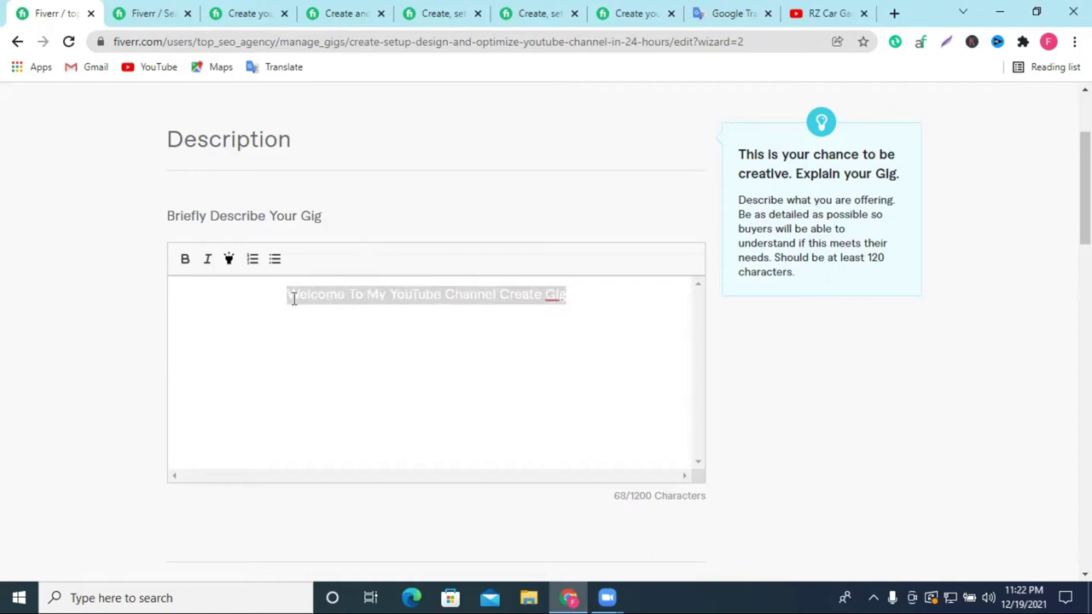
left_click(186, 261)
left_click(227, 260)
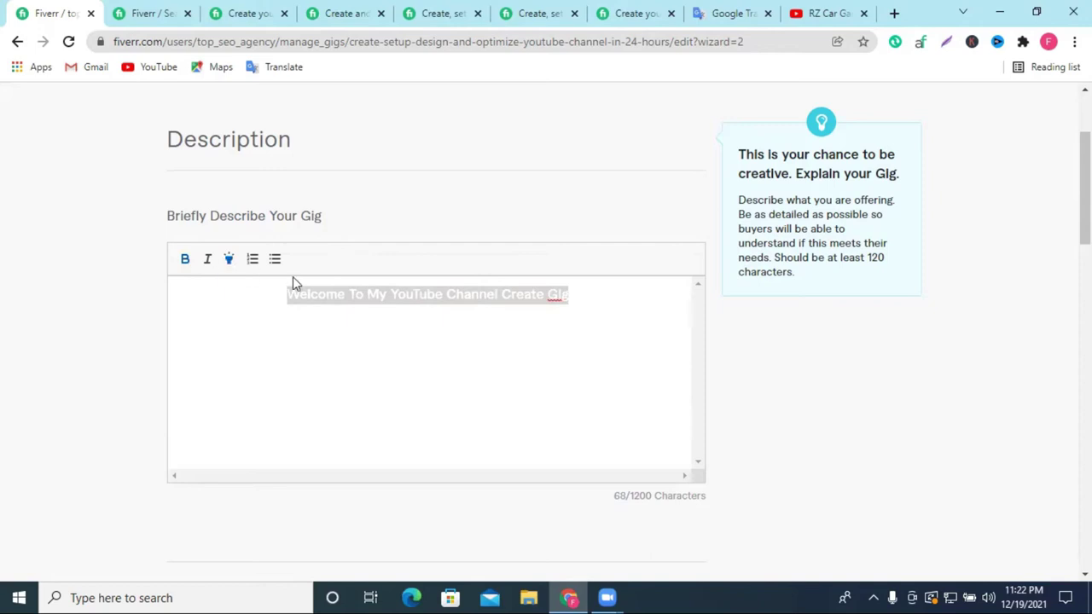
left_click(413, 297)
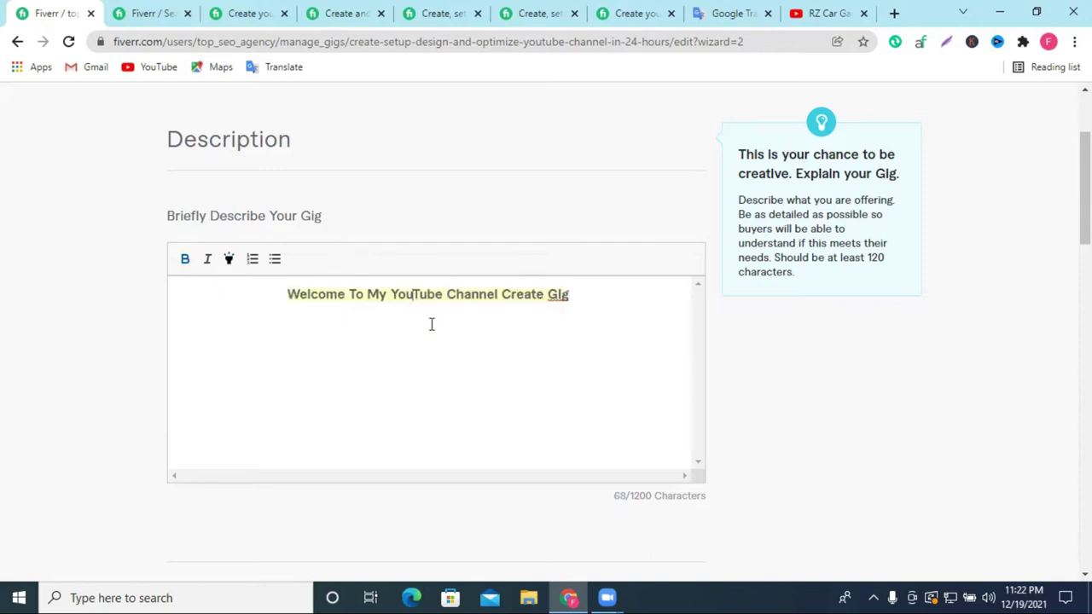
Change the last word of the description heading to uppercase "GIG".
left_click(563, 297)
key("BackSpace")
key("BackSpace")
type("IG")
Start a paragraph with "Are You Looking" below the heading, leaving one blank line between them.
key("Return")
key("Return")
type("Are")
double_click(192, 331)
left_click(218, 338)
type("You Looking")
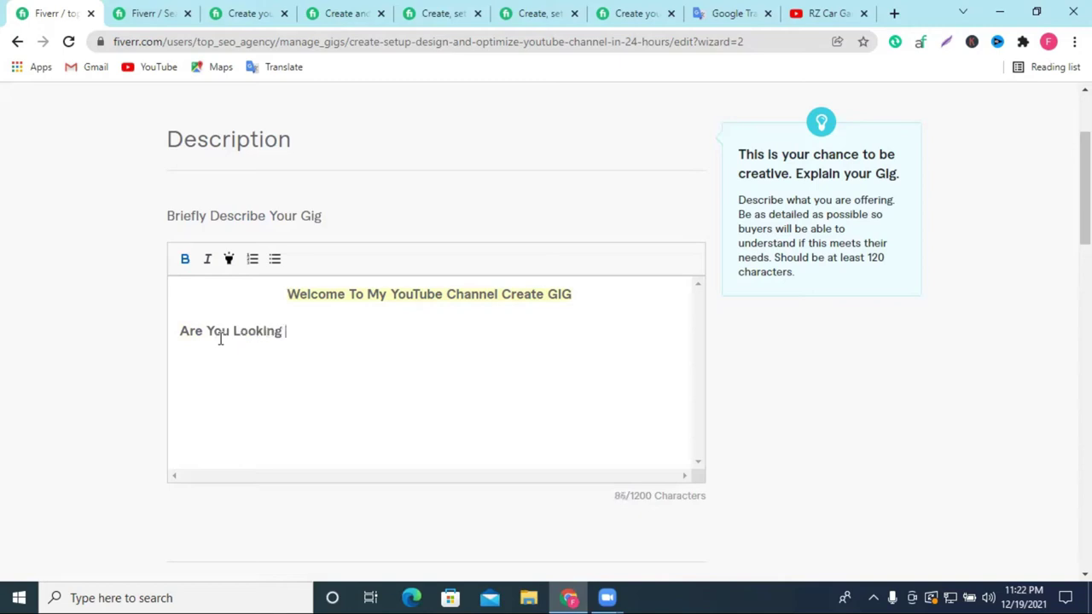
Continue the sentence with "for a new Professional Quality YouTube Channel", correcting the spelling of "YouTube".
type(" foe")
key("BackSpace")
type("r")
type("a new")
key("BackSpace")
key("BackSpace")
type("w Pro")
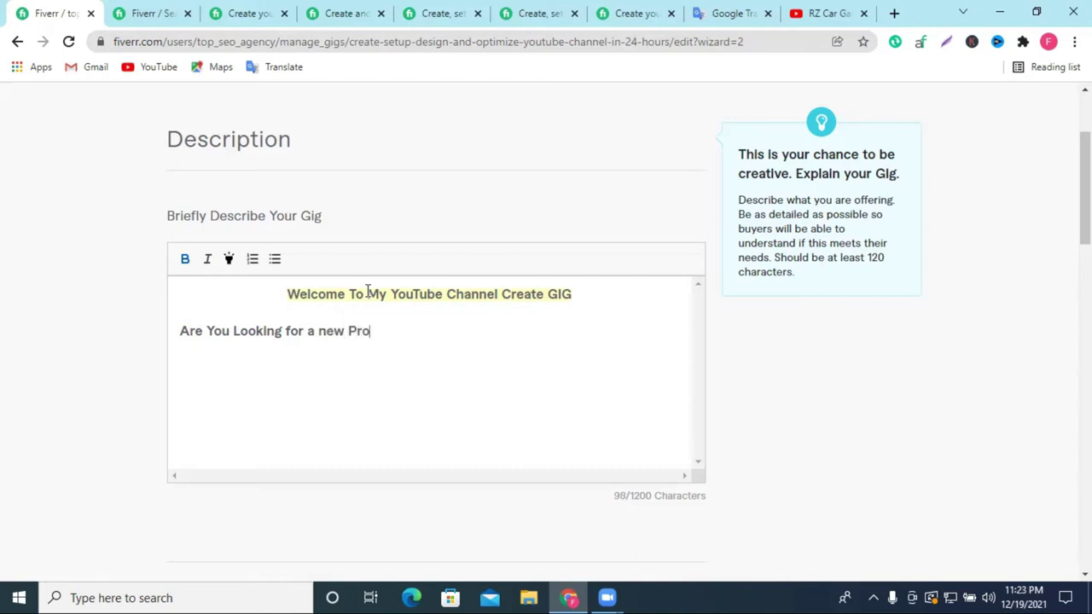
type("fessional Qu")
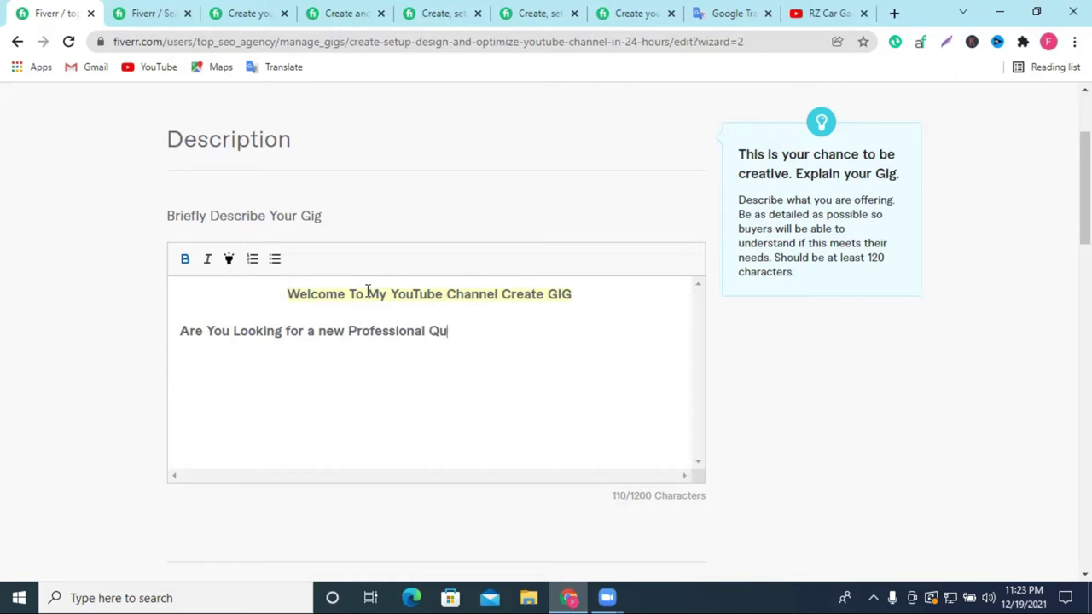
type("ality Youtube c")
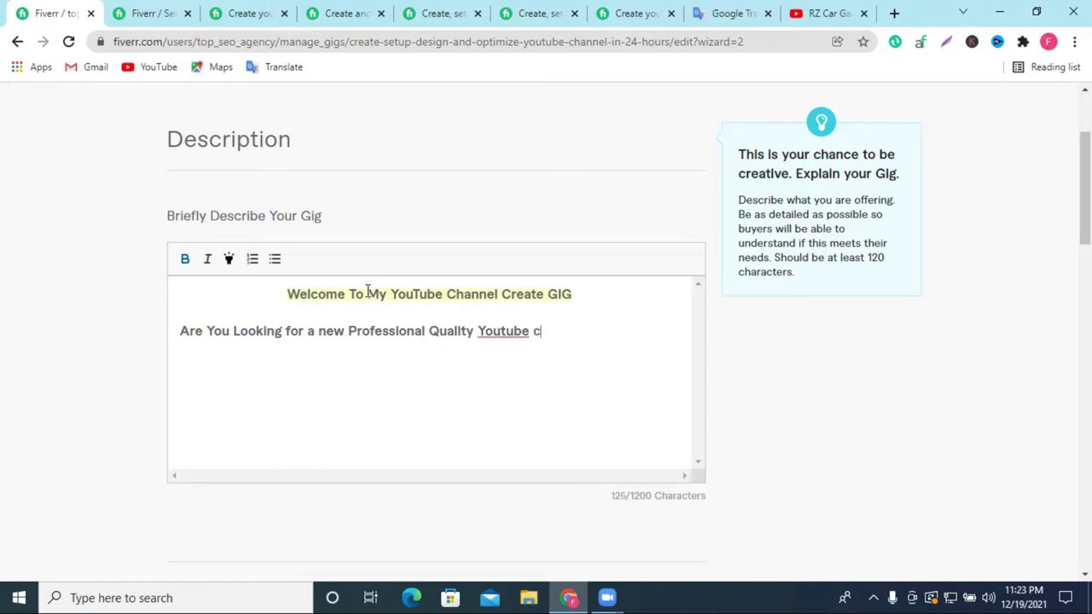
key("BackSpace")
right_click(491, 333)
left_click(522, 344)
type("Channel")
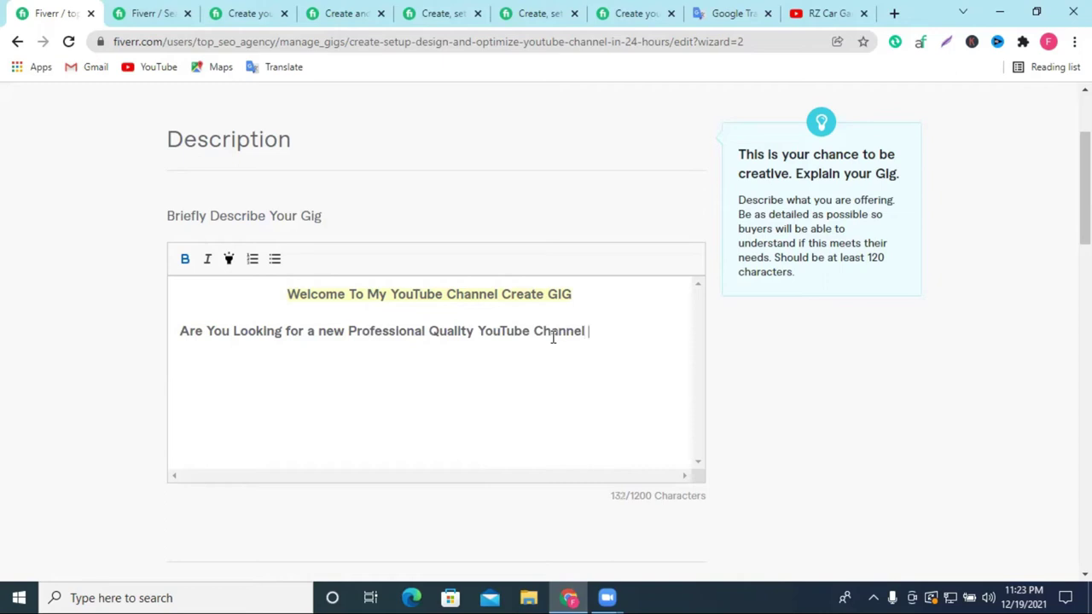
Finish the sentence with "for You." and begin the following one with "If you".
type("for You.")
type("If")
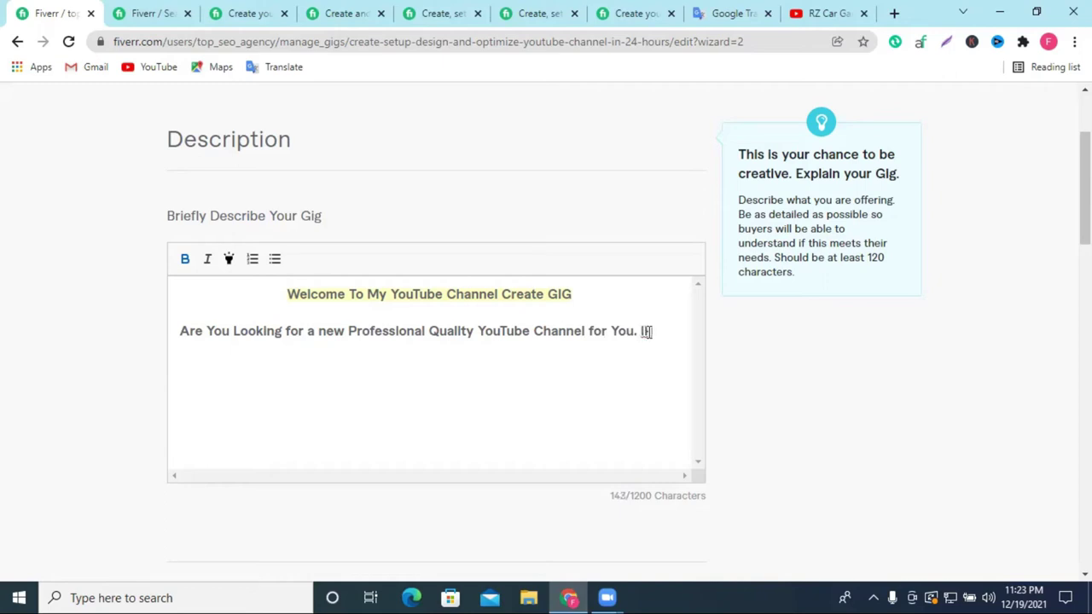
type(" you")
key("BackSpace")
type("u")
Reload the gig editing page, go back to the Pricing stage and reopen the Description & FAQ stage.
key("F5")
key("ctrl+l")
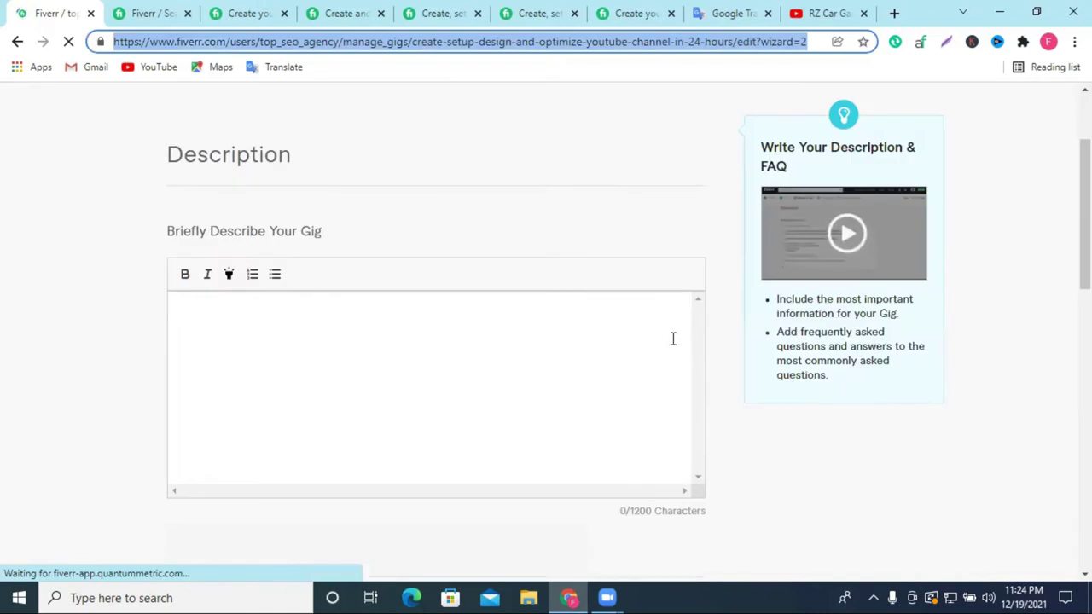
left_click(673, 339)
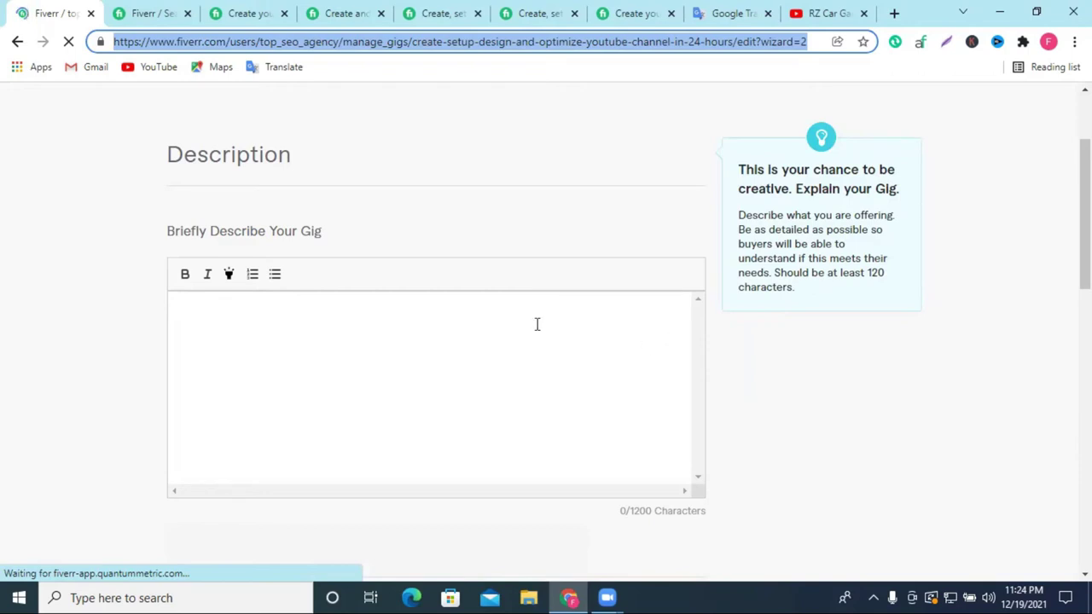
left_click(17, 41)
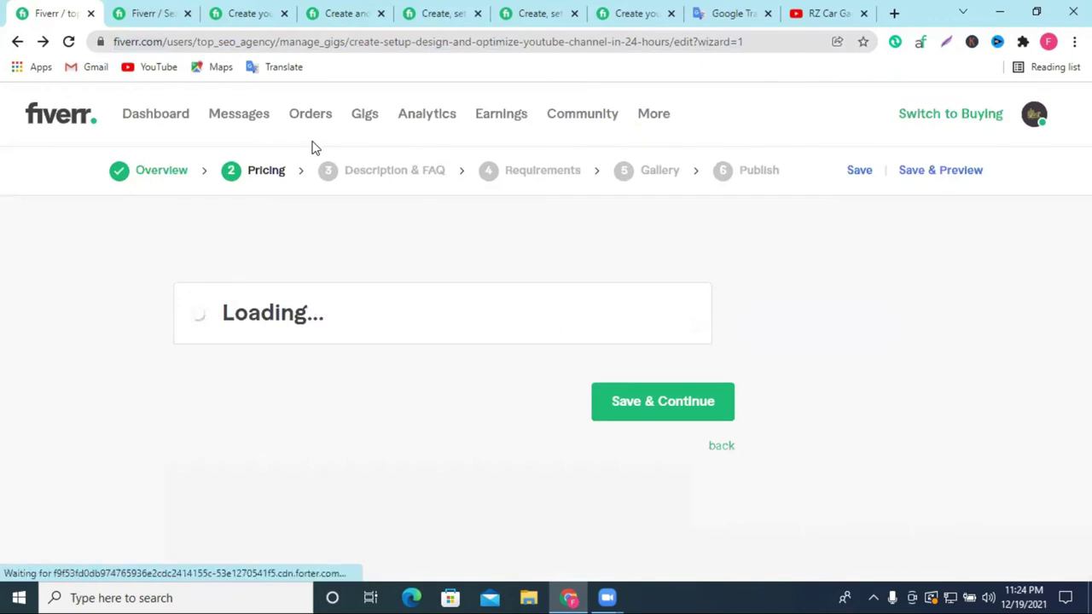
left_click(432, 169)
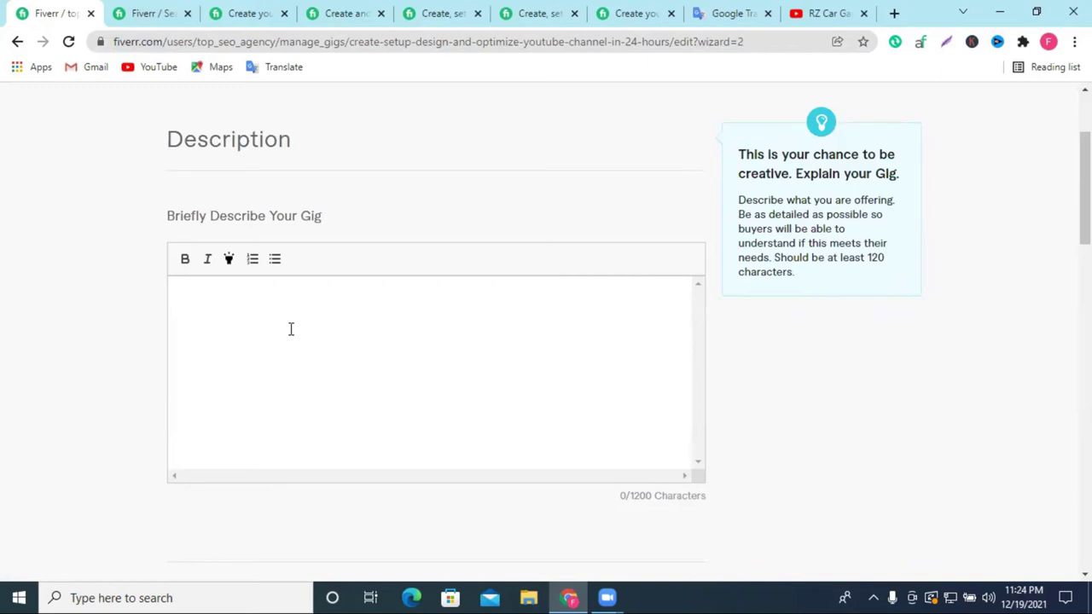
Write the heading "Welcome To My Youtube channel Create GIG" in the empty gig description.
scroll(291, 330, "up", 2)
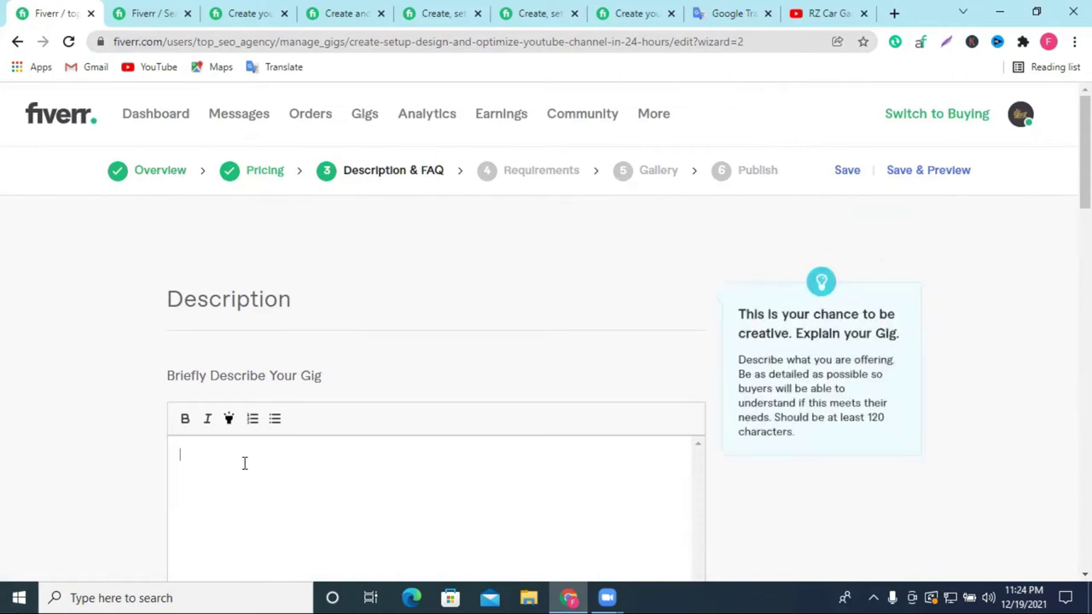
type("Welcome tTo my")
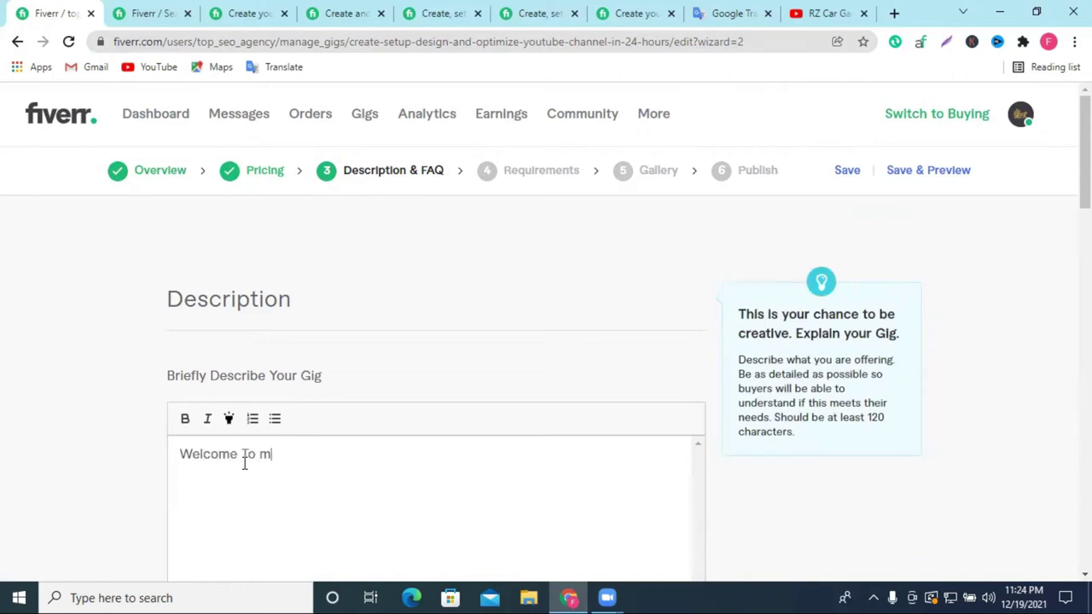
key("BackSpace")
key("BackSpace")
key("BackSpace")
type("My Youtube channel ")
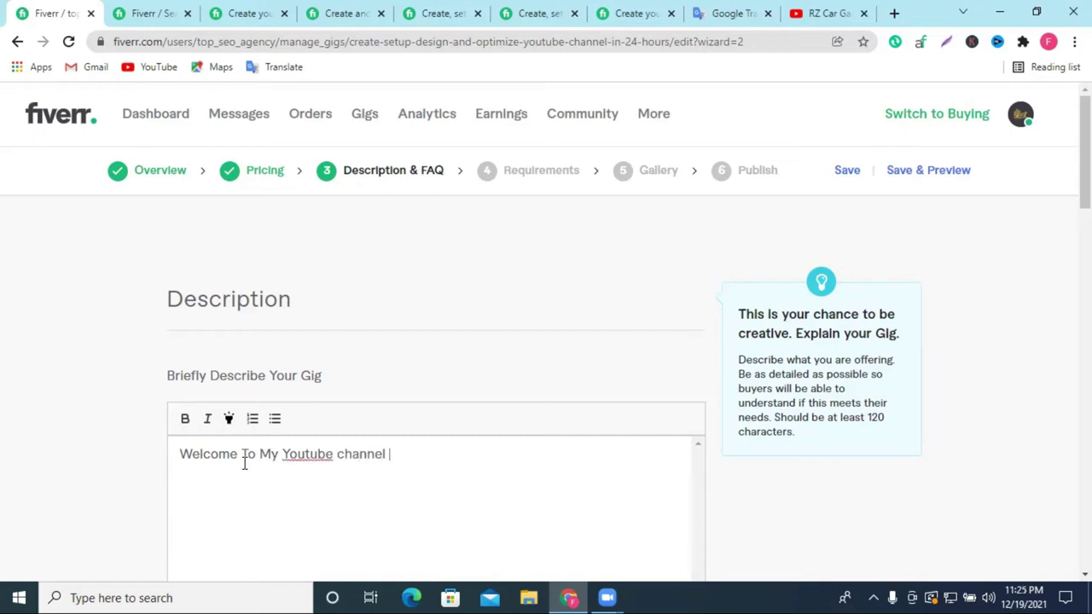
type("Create Gig")
key("BackSpace")
type("G")
Correct the flagged words in the heading to "YouTube" and "Gig" using the spelling suggestions.
right_click(303, 454)
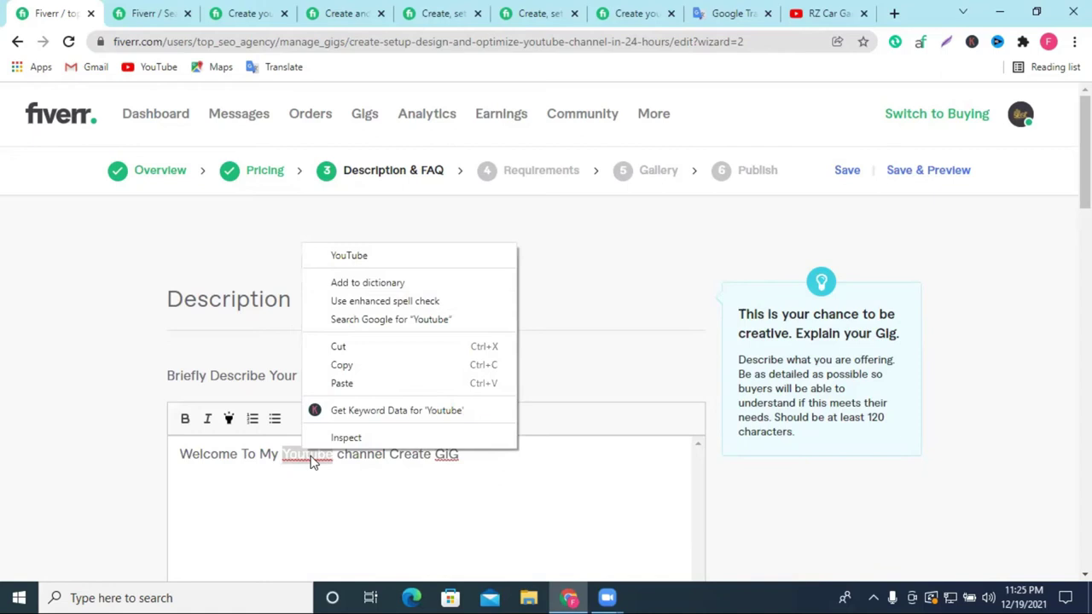
left_click(368, 259)
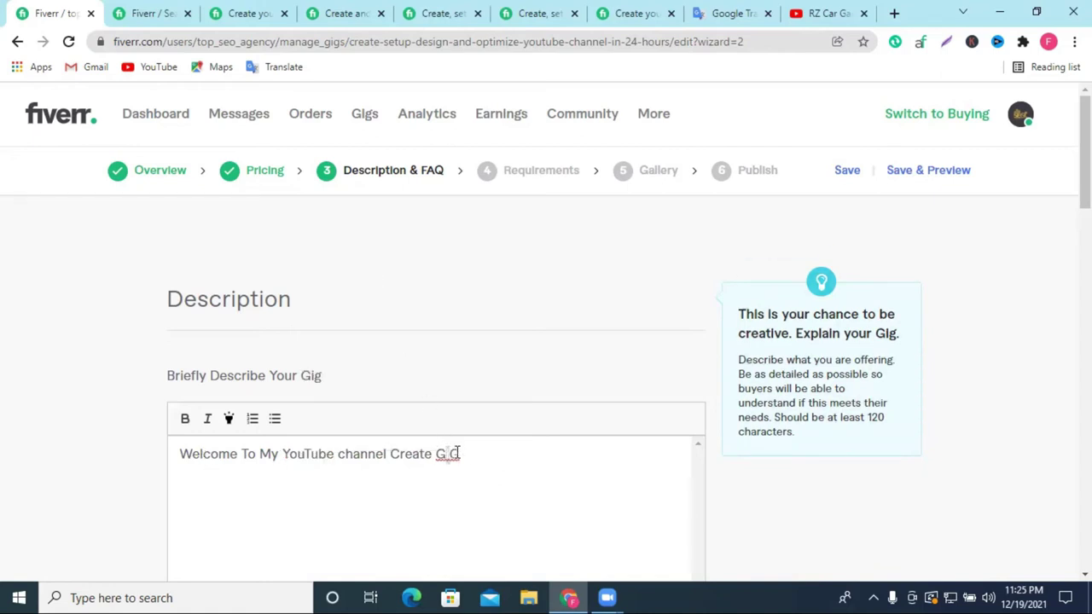
right_click(444, 454)
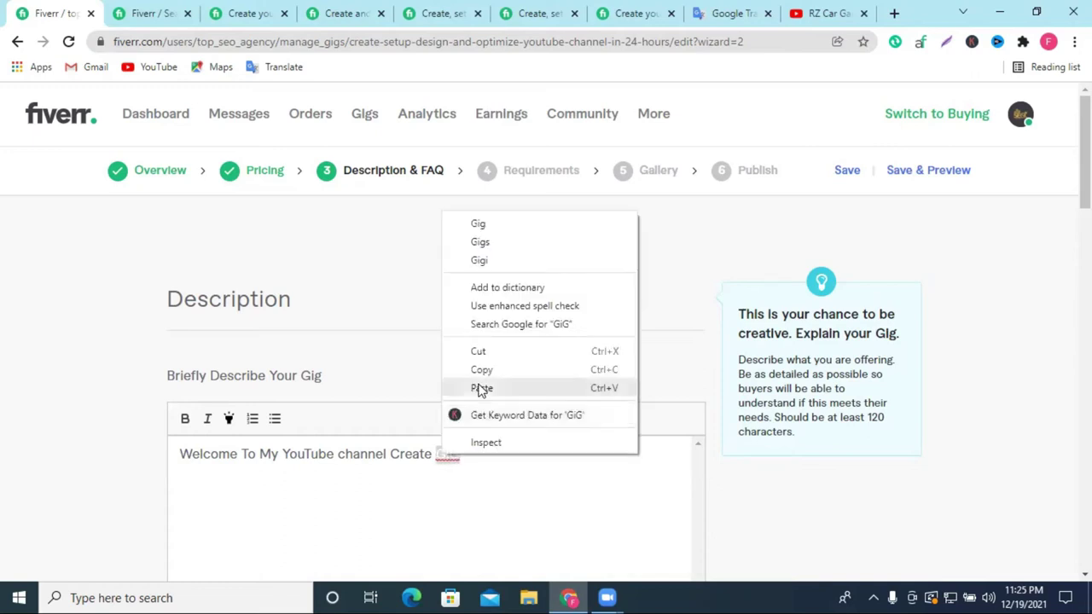
left_click(491, 223)
Indent the heading with leading spaces toward the middle of the line, and make its text bold and highlighted.
left_click(178, 455)
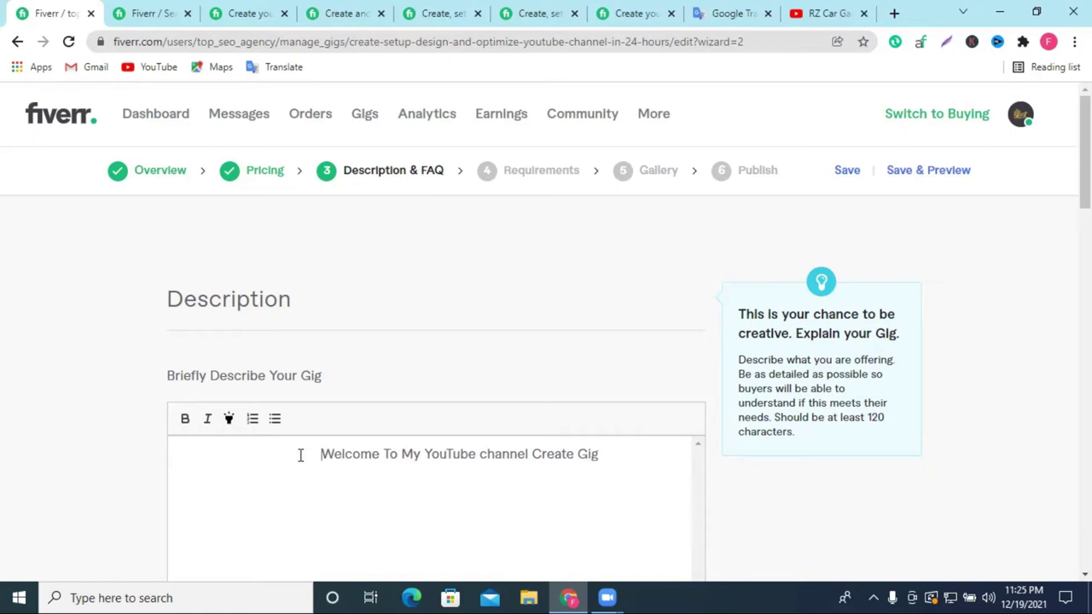
double_click(430, 468)
left_click(326, 458)
triple_click(346, 453)
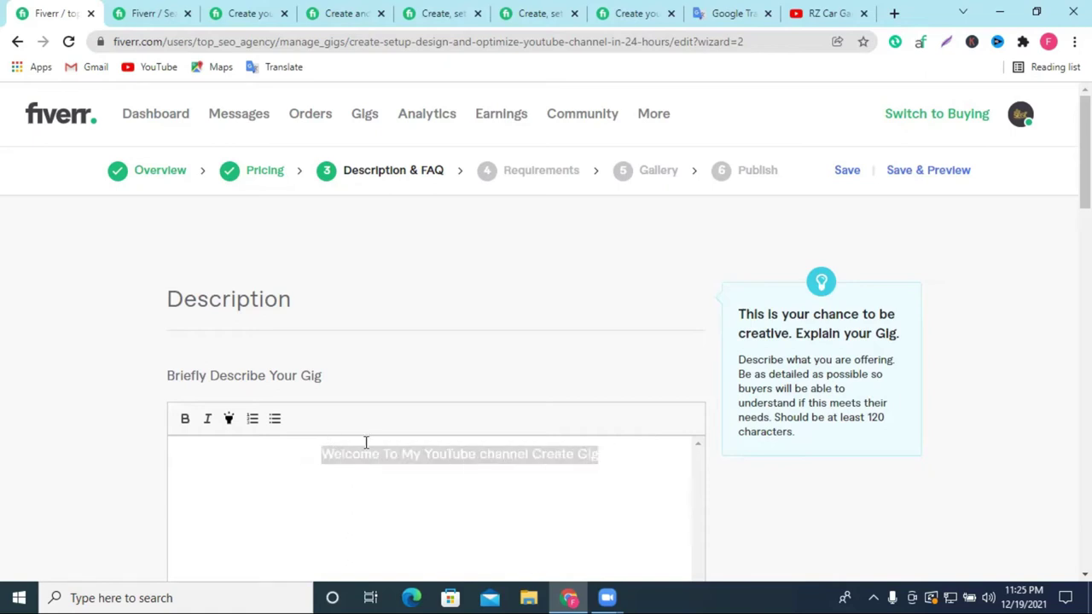
left_click(186, 420)
left_click(229, 420)
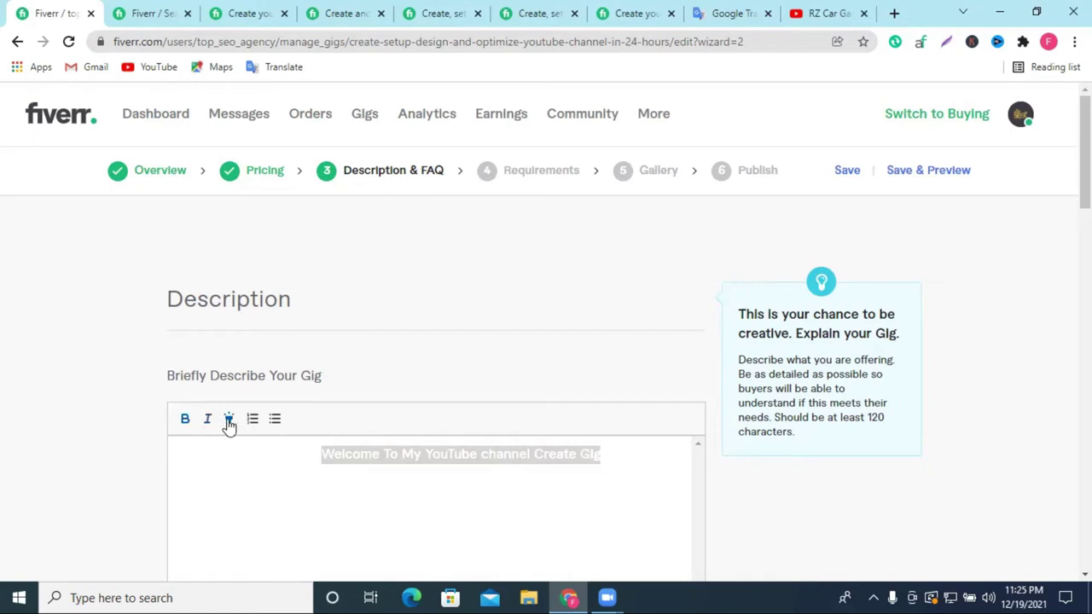
left_click(378, 453)
scroll(425, 433, "down", 1)
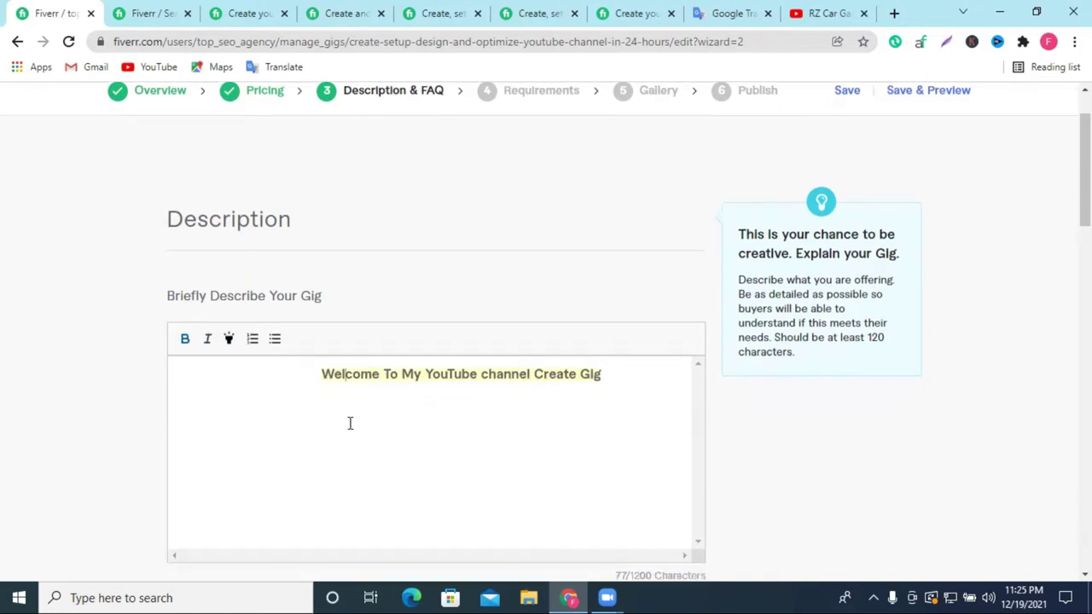
Remove a few of the leading spaces before the heading to shift it slightly back toward the line's start.
left_click(323, 375)
key("BackSpace")
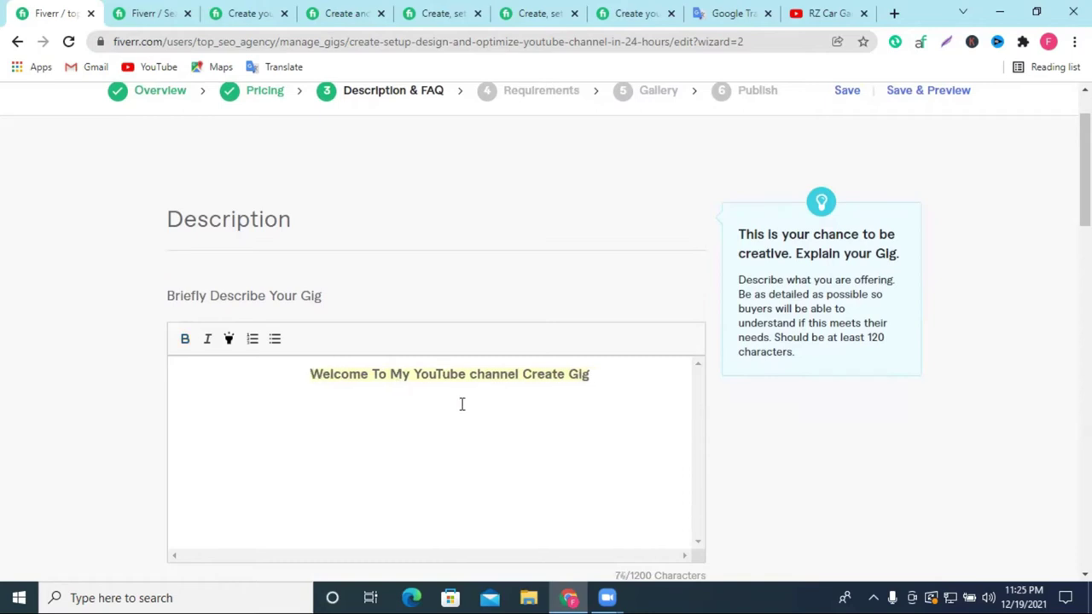
key("BackSpace")
key("BackSpace")
key("BackSpace")
Add the line "Are you Looking For a new Professional quality Youtube Channel" directly below the heading.
left_click(616, 374)
key("Return")
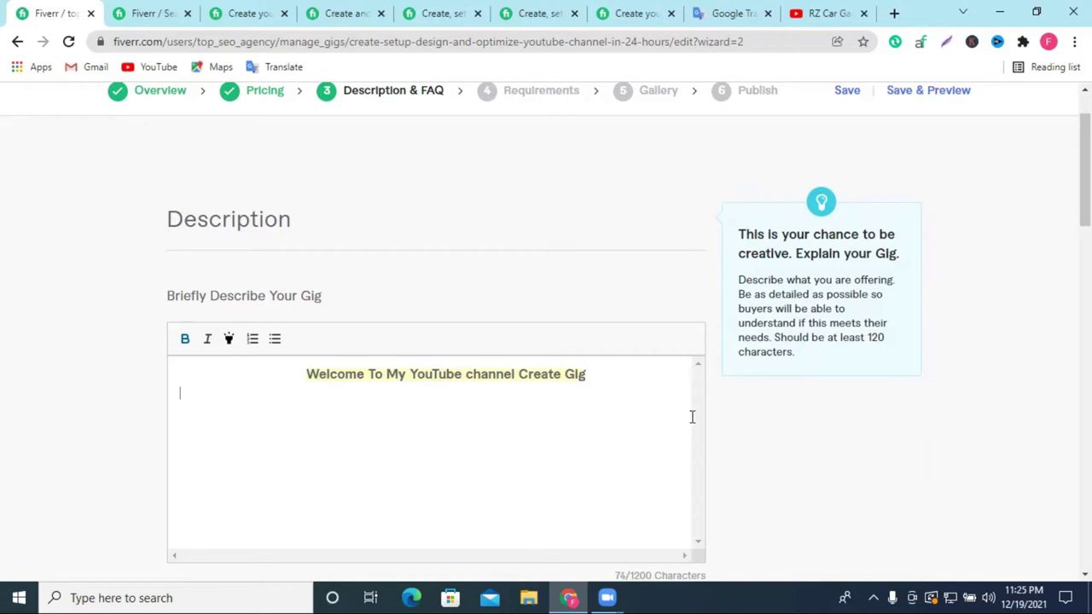
type("Are you Lo")
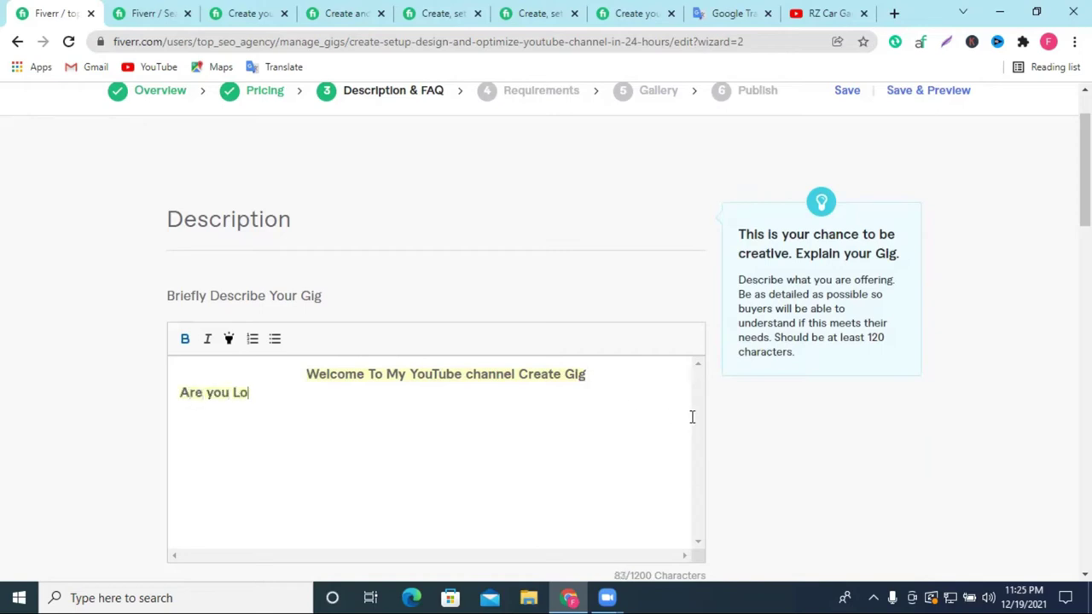
type("oking For n anew")
key("BackSpace")
key("BackSpace")
key("BackSpace")
key("BackSpace")
key("BackSpace")
key("BackSpace")
key("BackSpace")
type("a new")
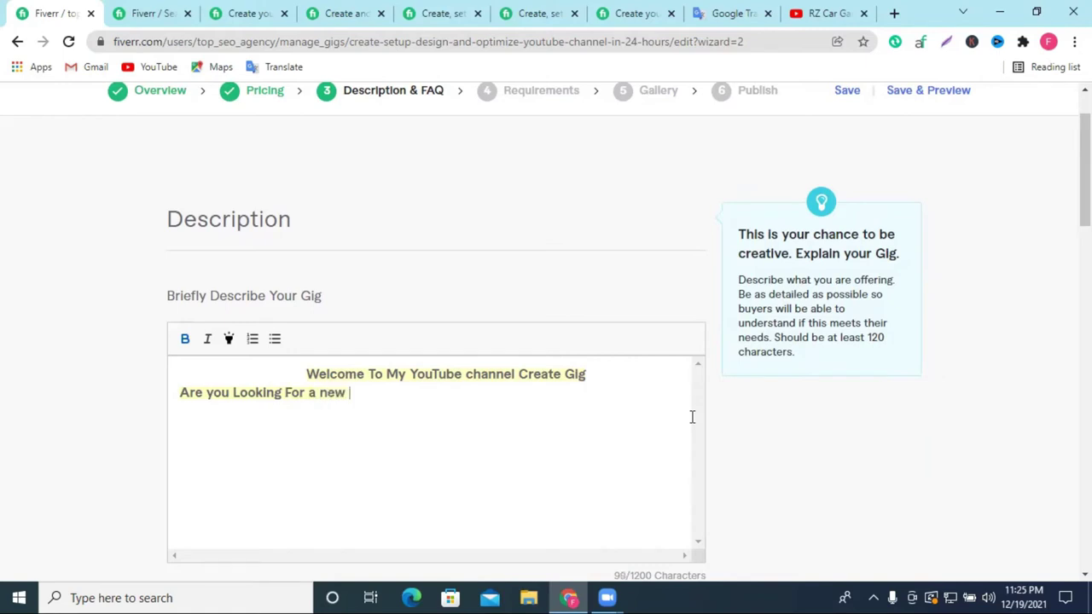
type(" Professional")
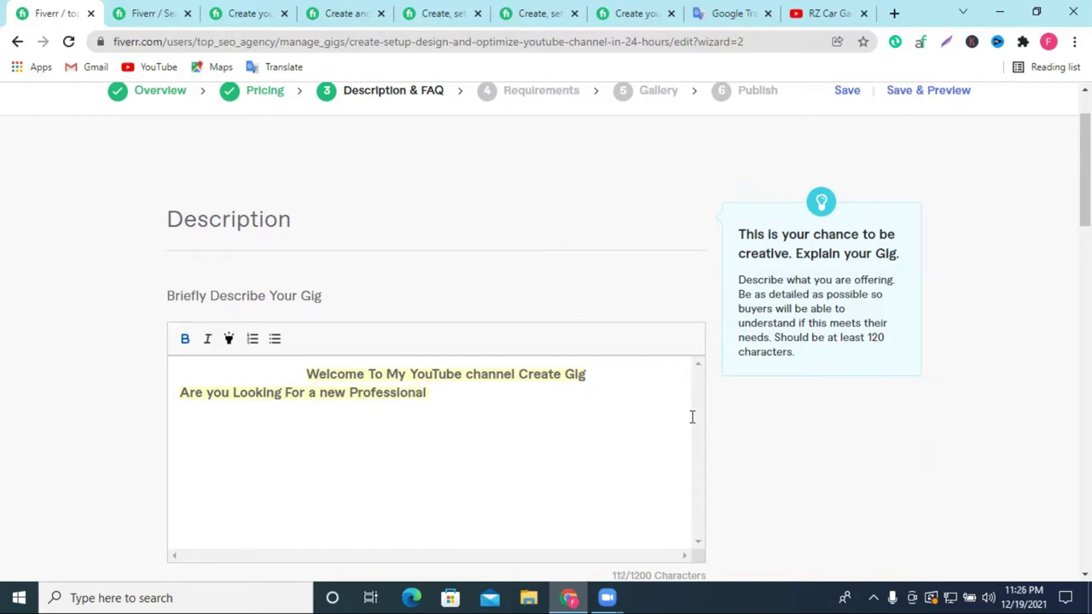
type(" quality Youtube Channel")
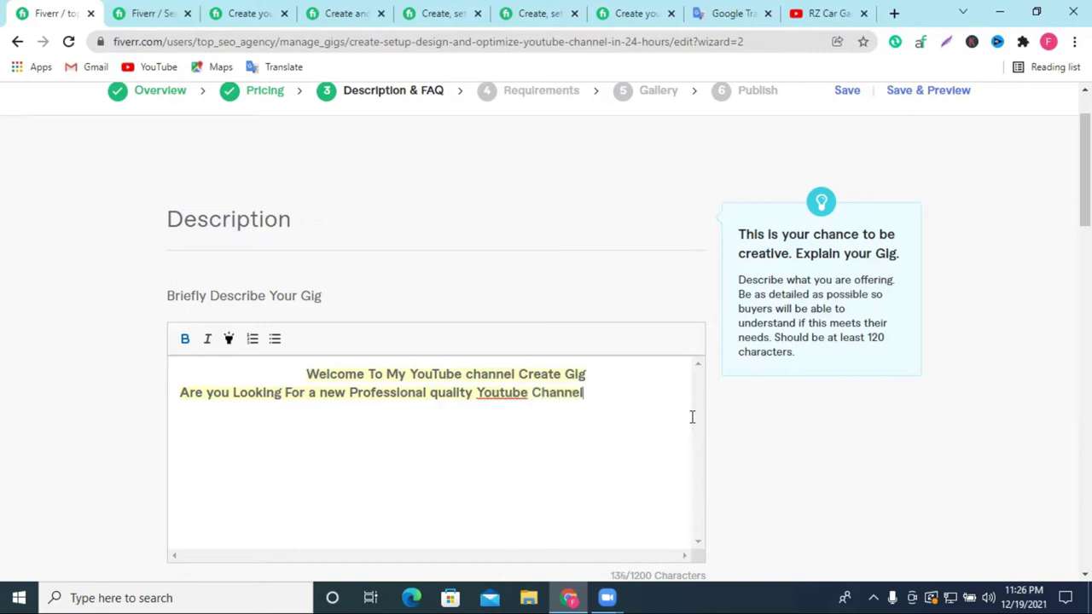
Correct the flagged word in the second line to "YouTube" and end the line with "for you.".
right_click(501, 392)
left_click(546, 203)
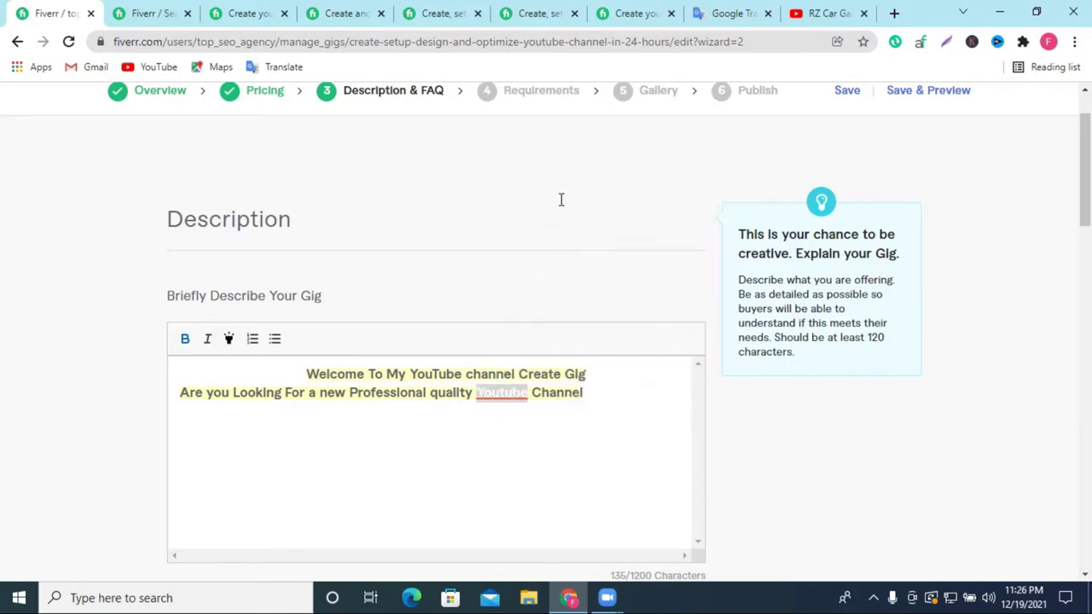
type("for you.")
Remove the highlight from the line below the heading while keeping its text bold.
triple_click(597, 392)
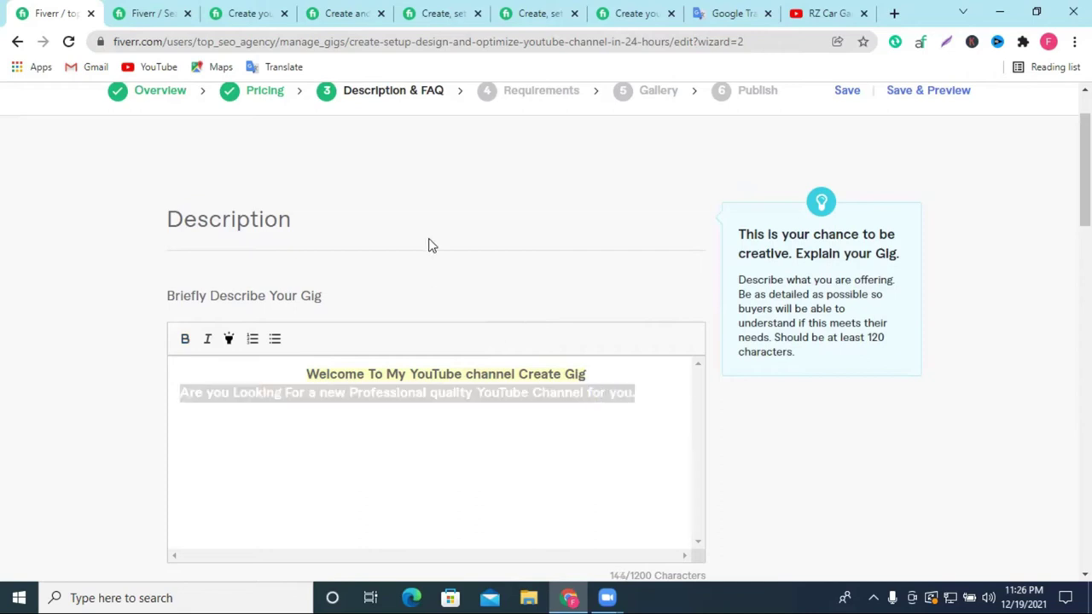
left_click(226, 341)
left_click(512, 407)
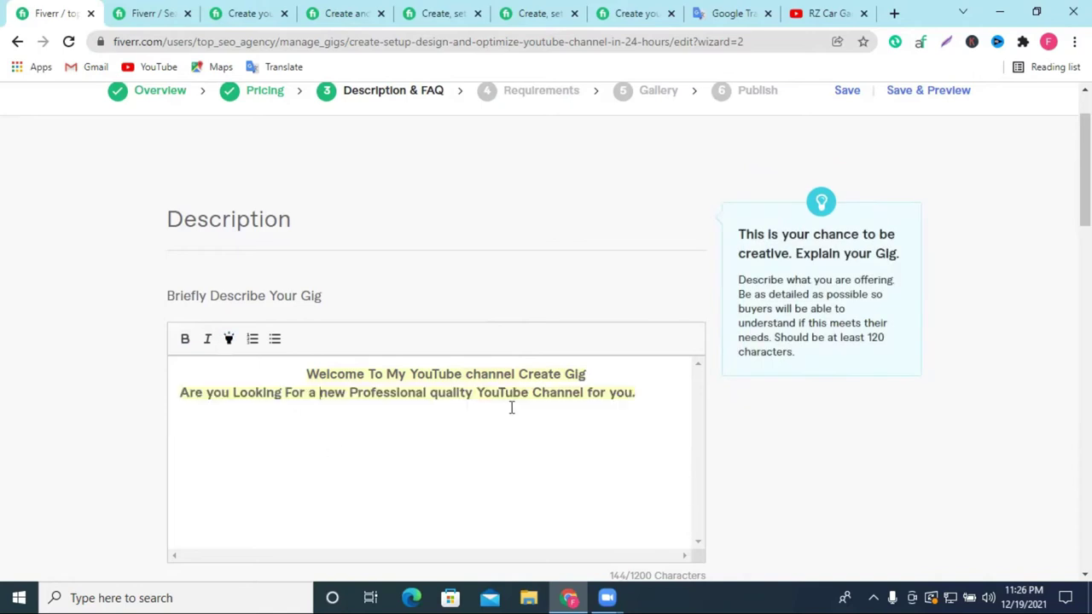
triple_click(542, 394)
left_click(185, 340)
left_click(230, 341)
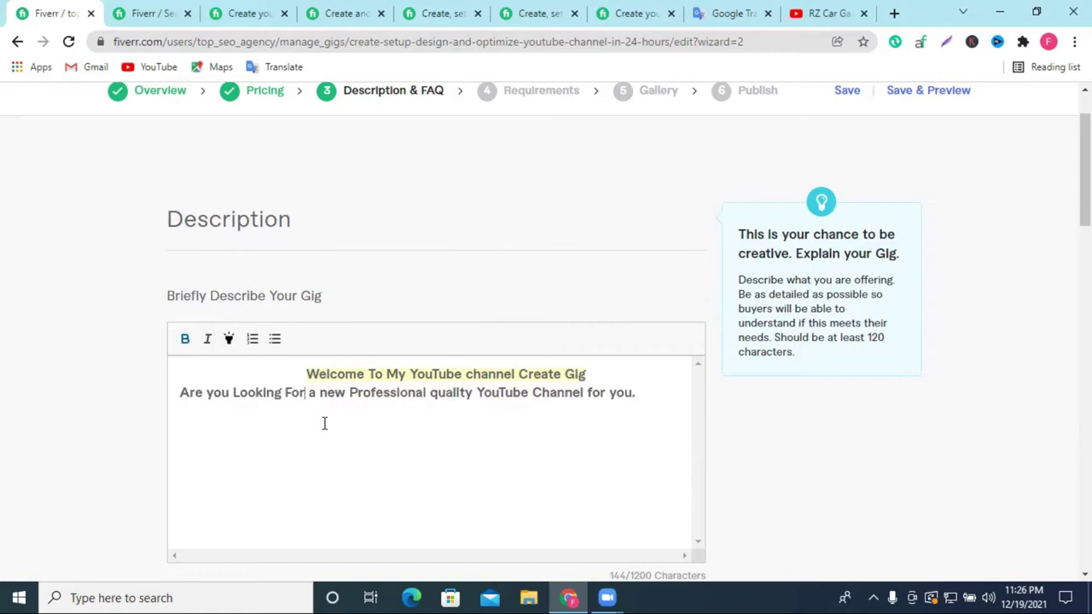
Insert a blank line below the heading and continue the paragraph with "If you yes".
left_click(621, 376)
key("Return")
left_click(642, 410)
type("If you")
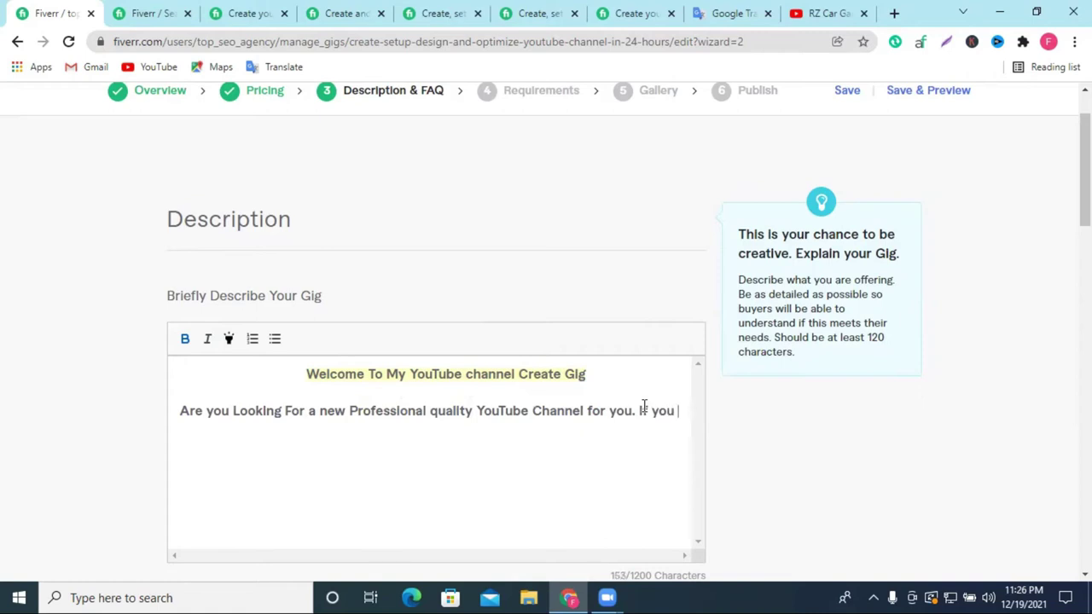
type(" ys")
key("BackSpace")
type("es")
Change the period after "for you" to a question mark and restore the ending of the word "yes".
type("?")
key("BackSpace")
key("BackSpace")
key("BackSpace")
left_click(634, 410)
type("?")
key("Delete")
left_click(207, 424)
type("s")
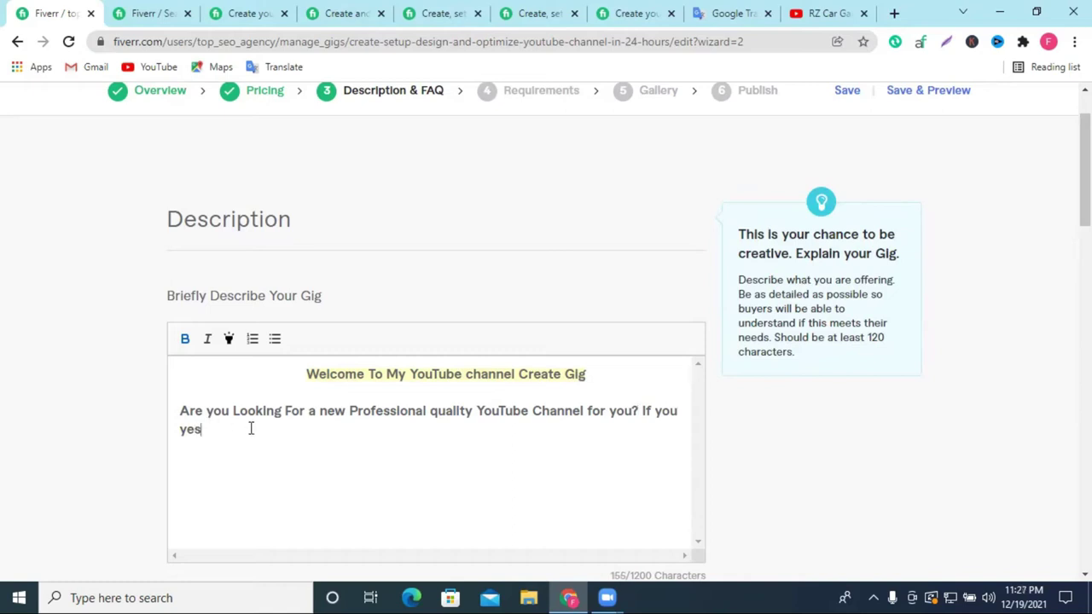
Continue the sentence after "If you yes" with ", You are in the right places.".
type(", You are In")
key("BackSpace")
key("BackSpace")
type("n t")
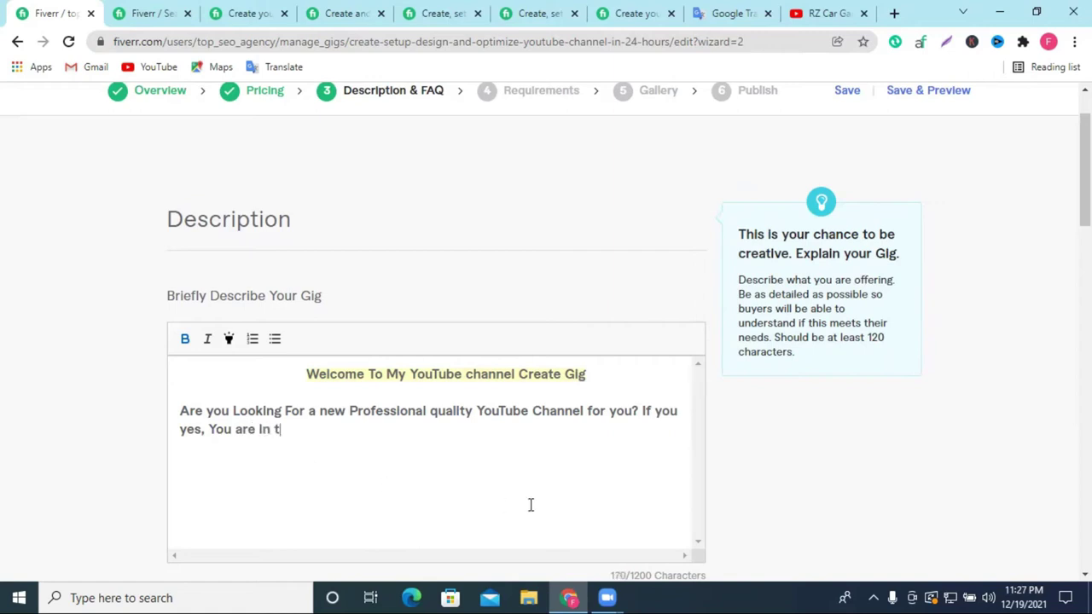
type("he right pl")
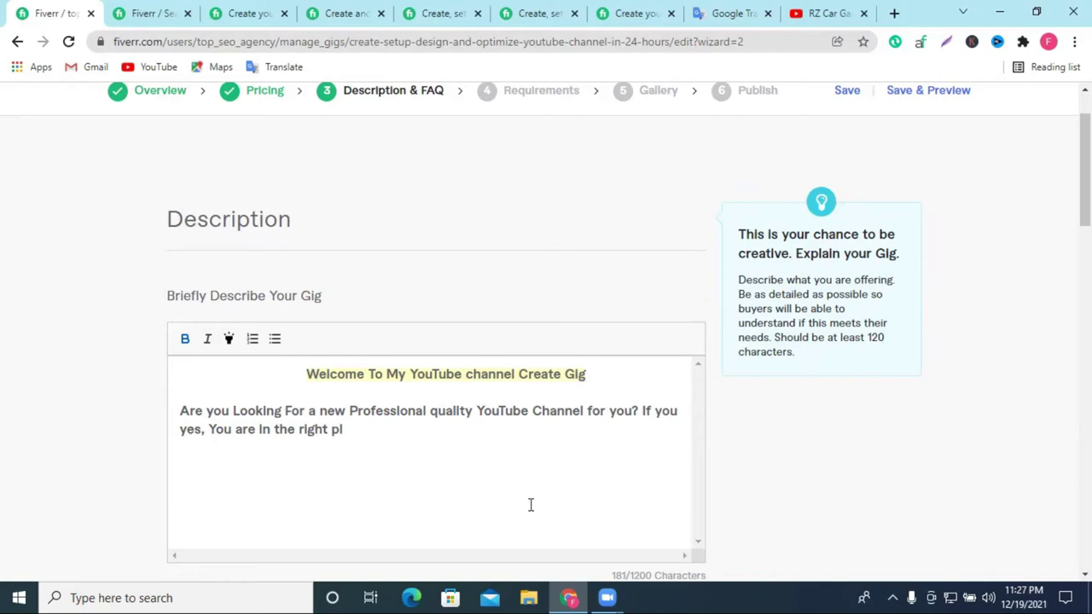
type("aces .")
Remove the bold formatting from the whole paragraph below the heading.
triple_click(353, 426)
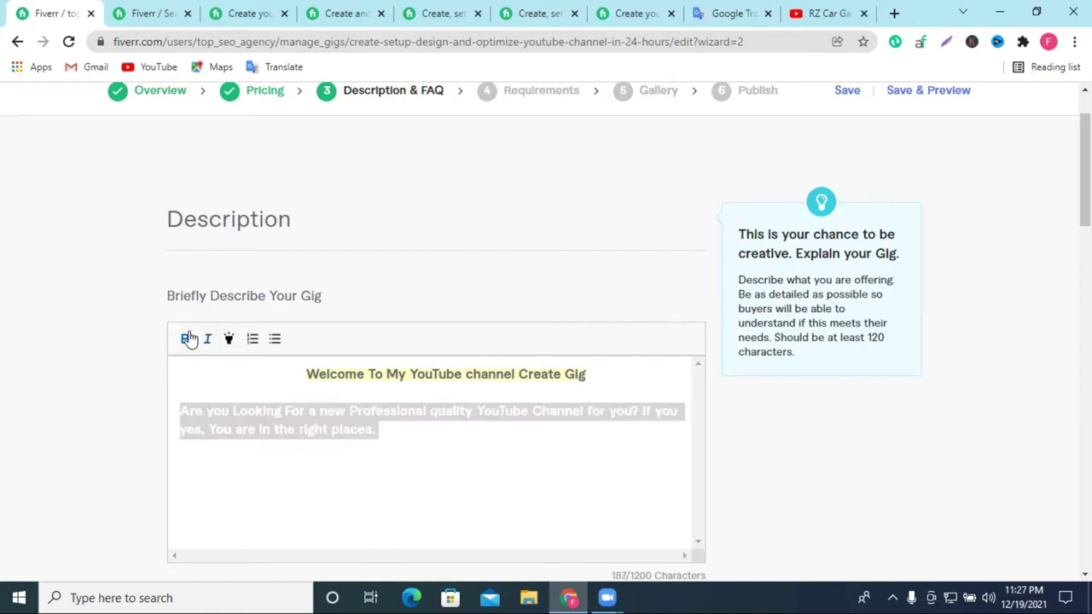
left_click(386, 429)
key("BackSpace")
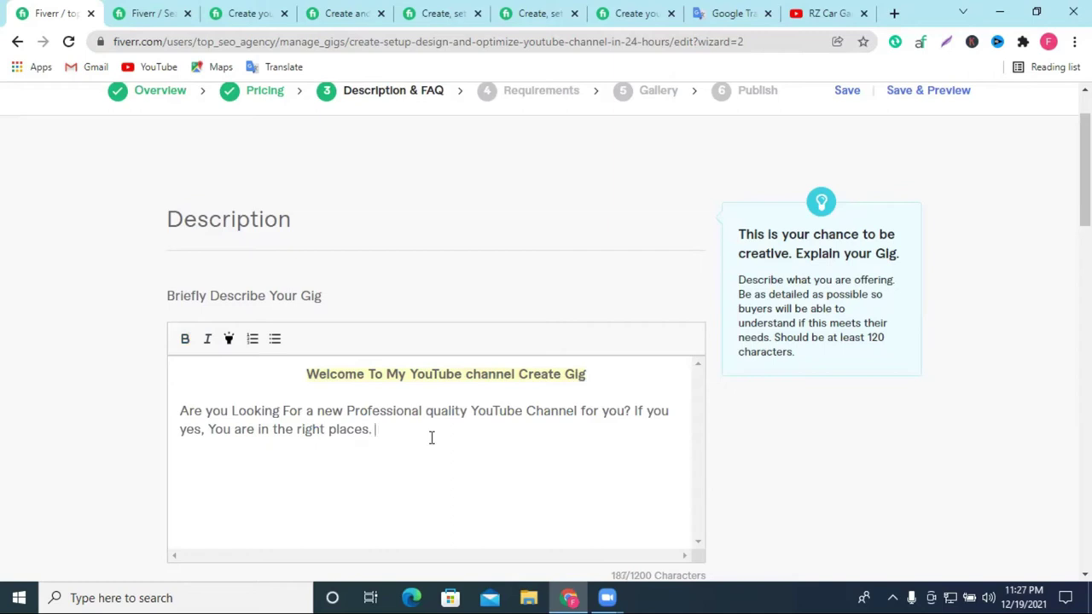
Add "I will Create YouTube channel" to the paragraph, correcting the flagged word with the spelling suggestion.
type("I will Create")
type("youtube channel")
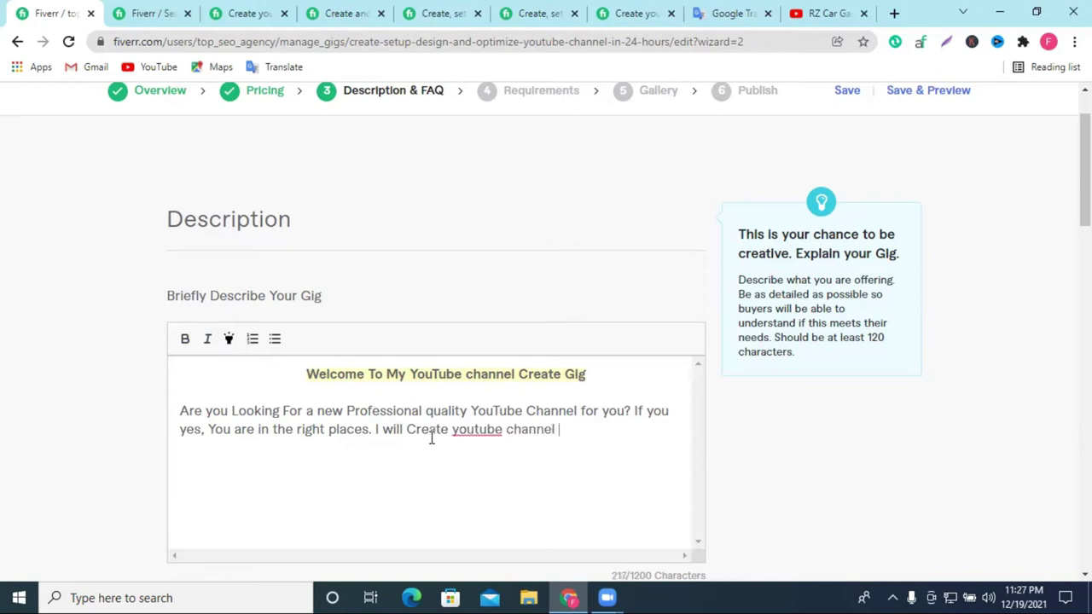
right_click(476, 435)
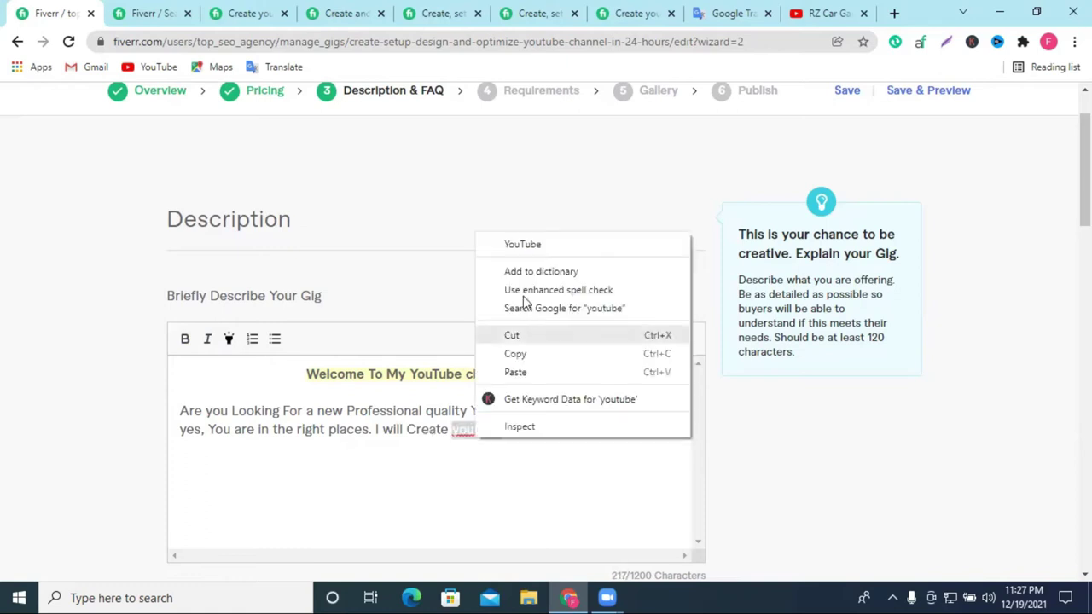
left_click(536, 244)
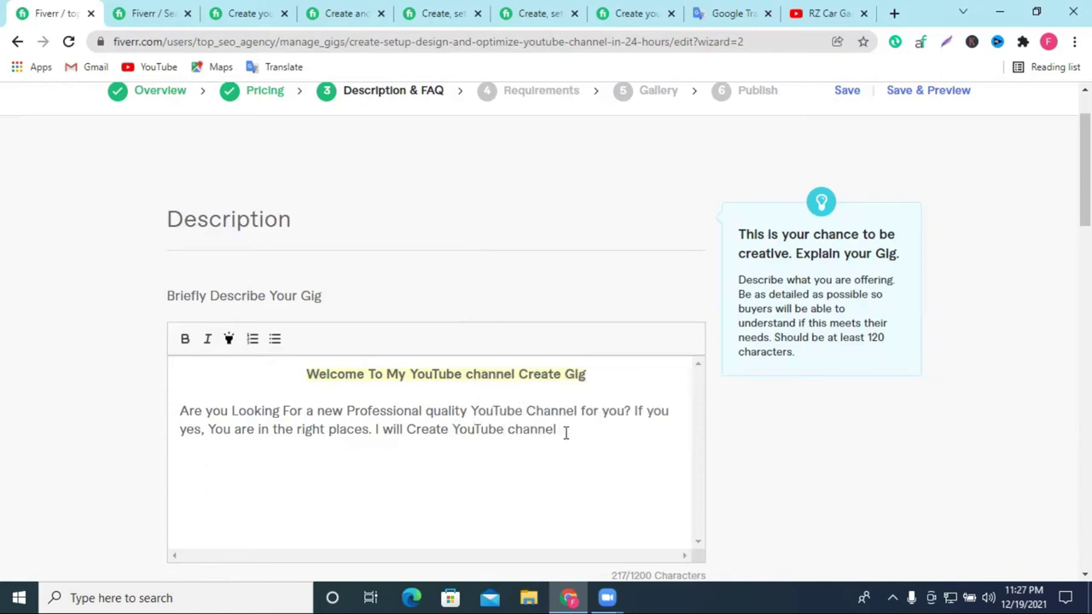
Continue the sentence with "for you 100% professionally", fixing the misspelled last word with the spelling suggestion.
type("fp")
type("r ")
type("you ")
type("100")
type("% ")
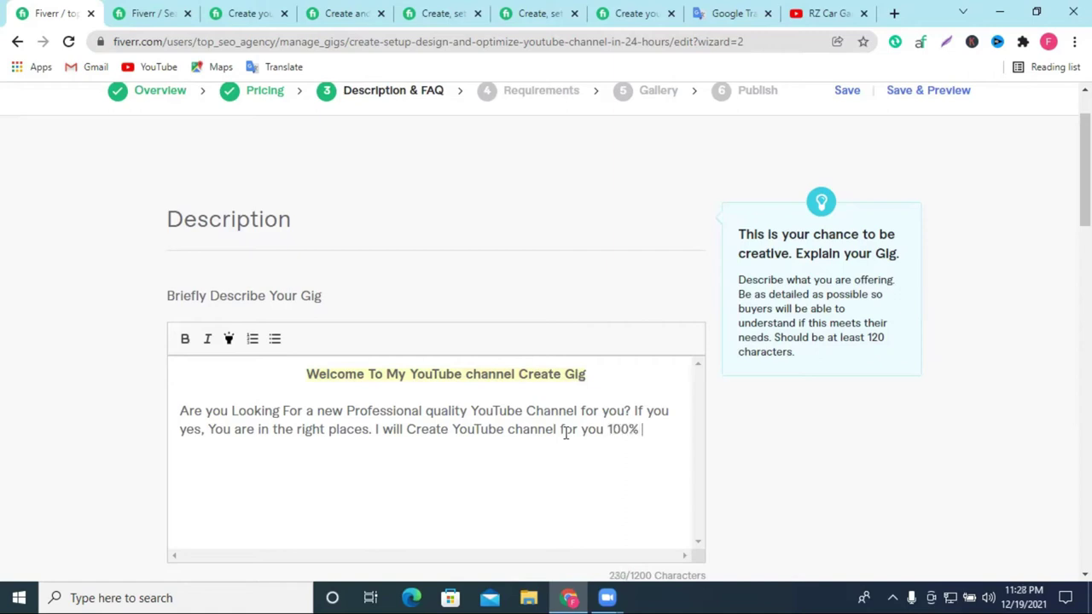
type("professionaly")
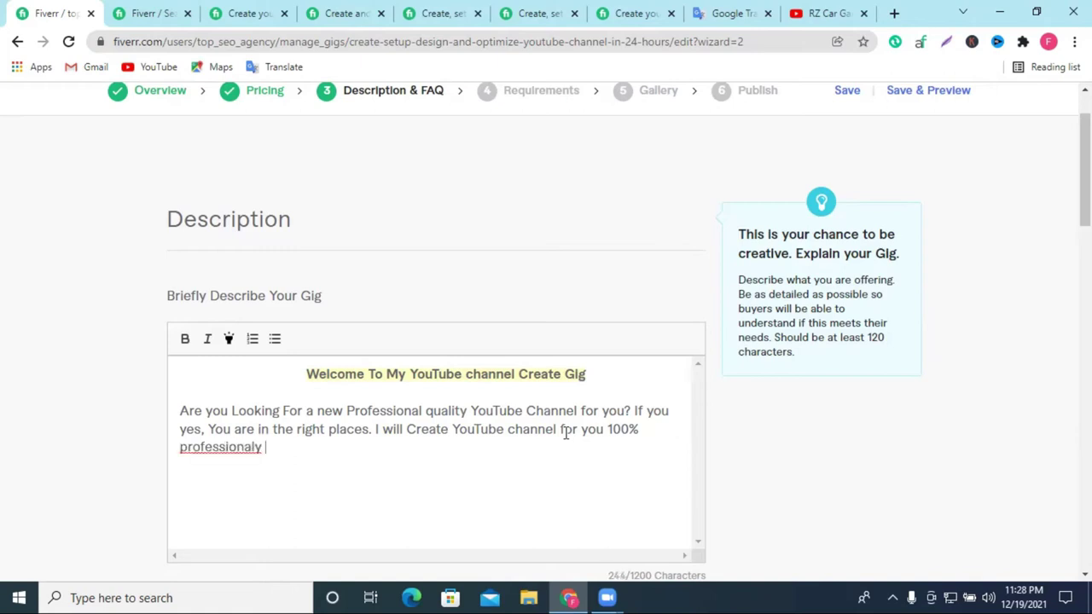
right_click(231, 451)
left_click(332, 219)
Extend the sentence with "according to your choice", correcting the misspelled words.
type("acour")
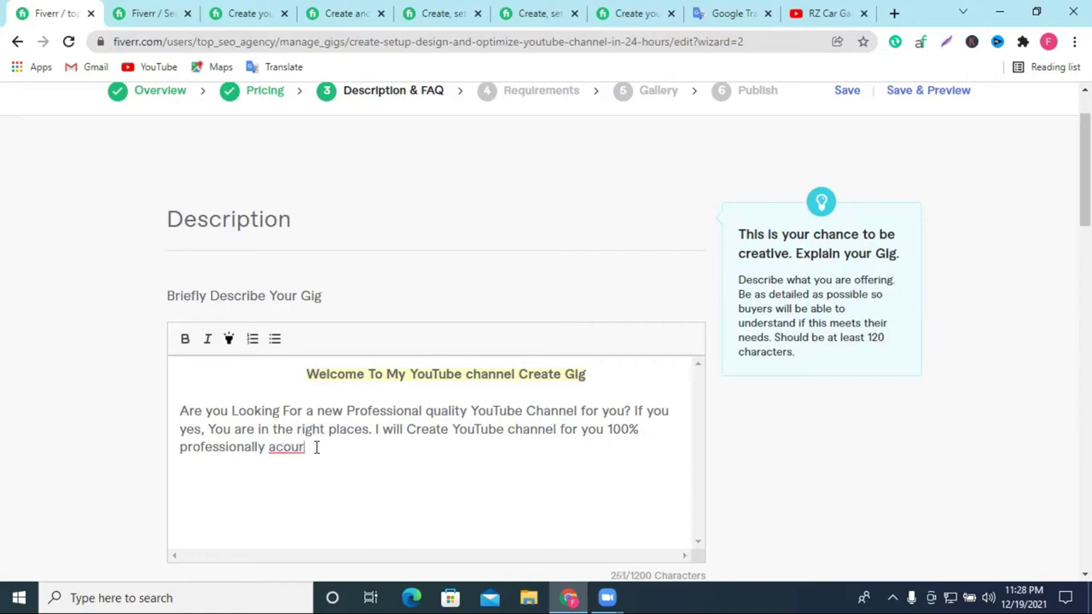
left_click_drag(292, 446, 306, 446)
left_click(308, 451)
key("BackSpace")
key("BackSpace")
key("BackSpace")
type("c")
type("ording to")
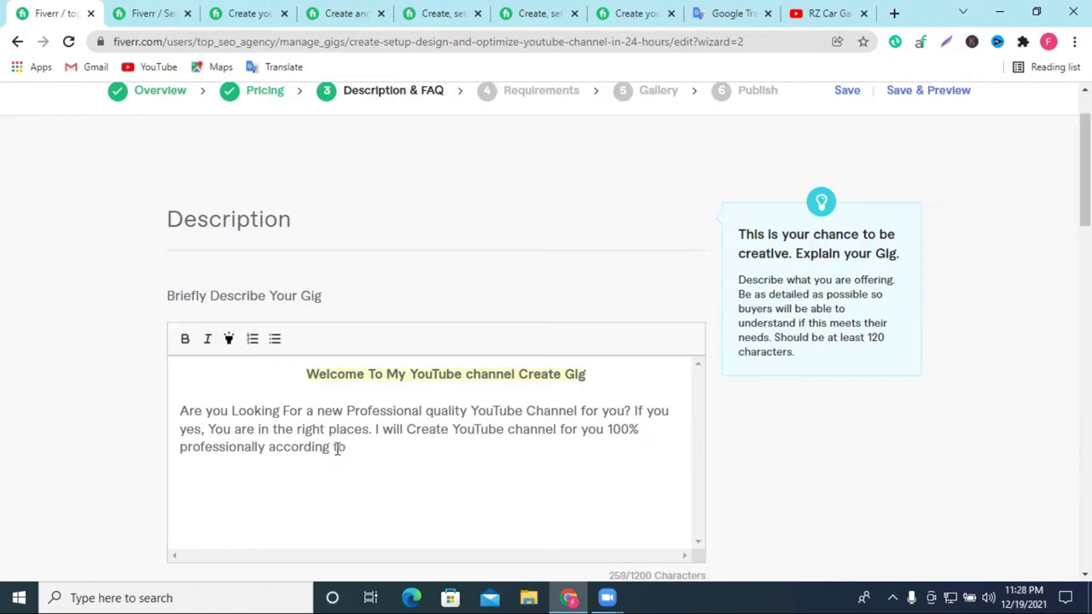
type(" your choich")
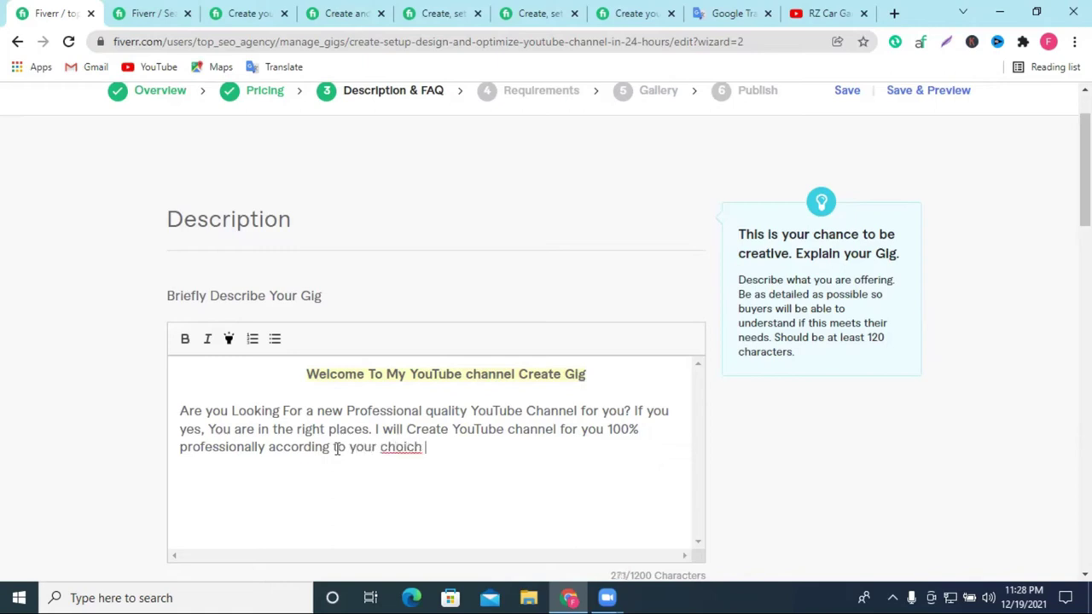
right_click(389, 452)
left_click(461, 217)
End the sentence with a period and start a new one reading "I have Extensive experience".
type(". I have")
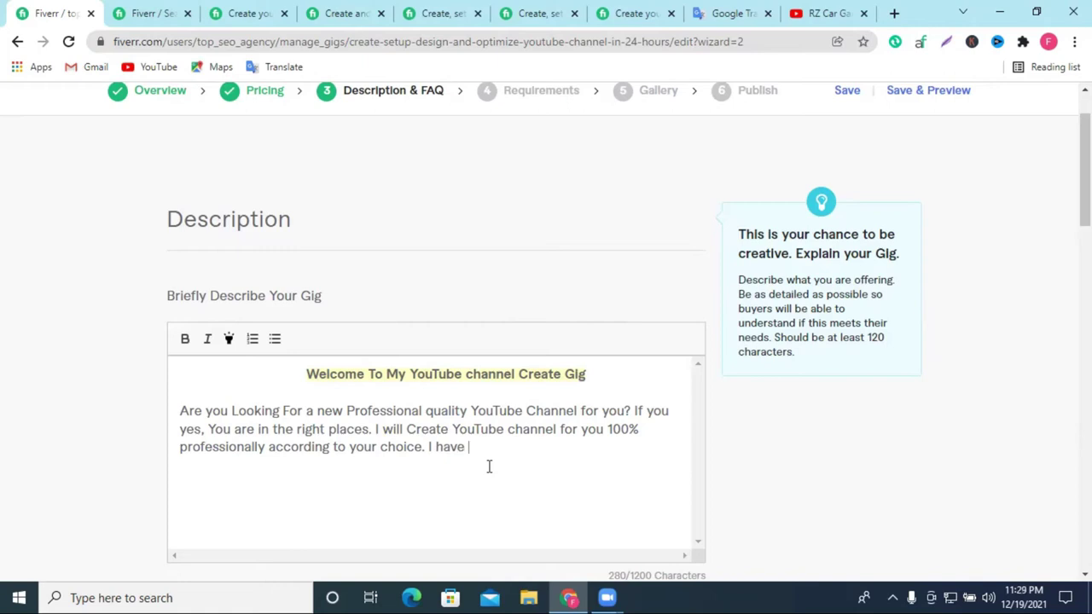
type("E")
type("xtensive exp")
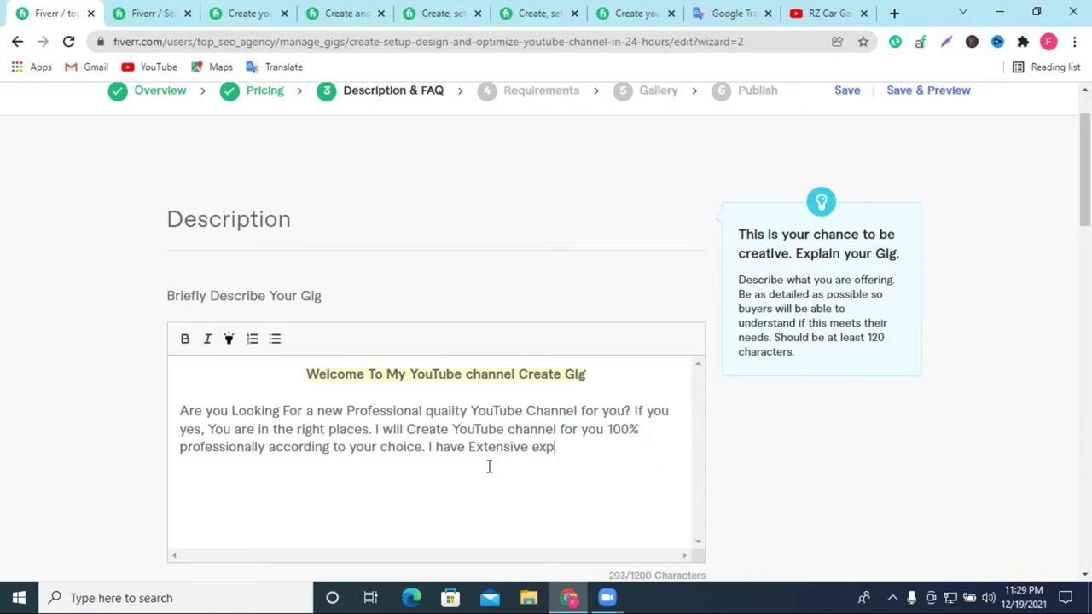
type("erience")
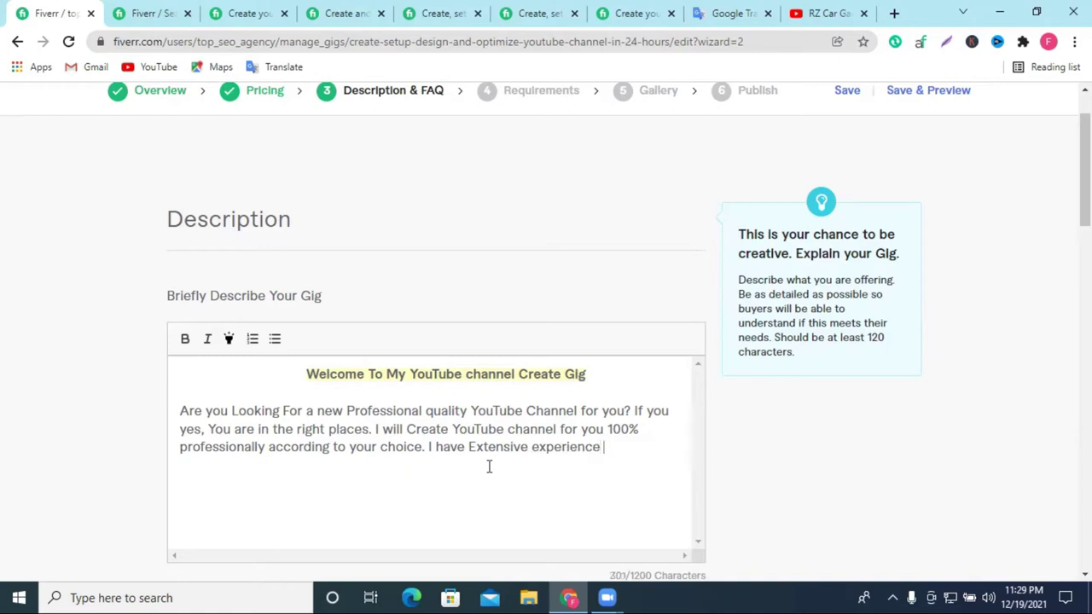
right_click(567, 443)
left_click(565, 473)
key("BackSpace")
key("BackSpace")
Continue the experience sentence with "on Create, Setup, Design and optimization".
type("or Create")
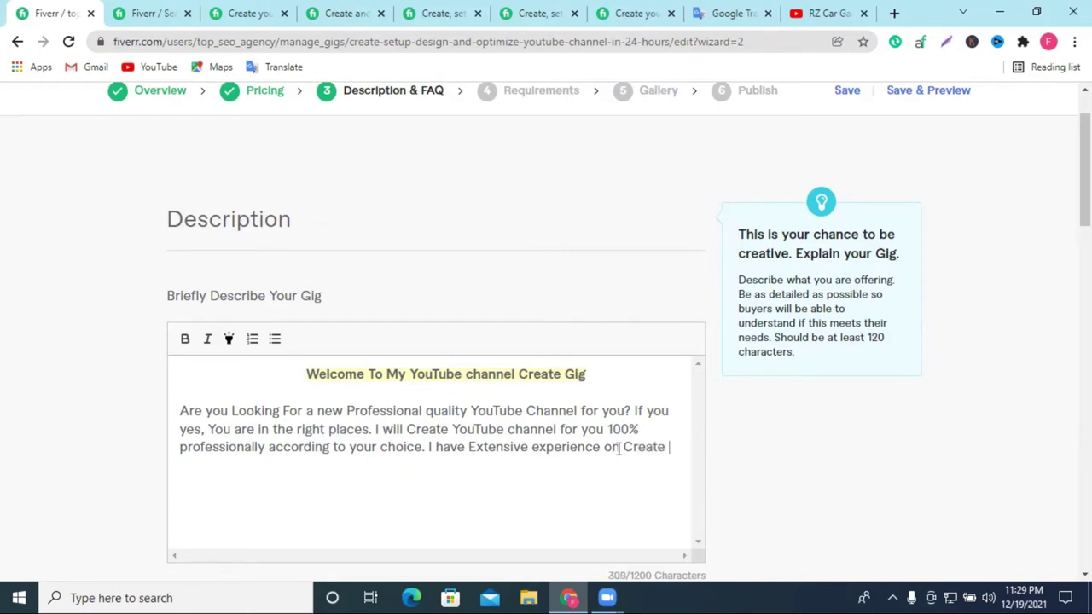
type(", Setup,")
type("De")
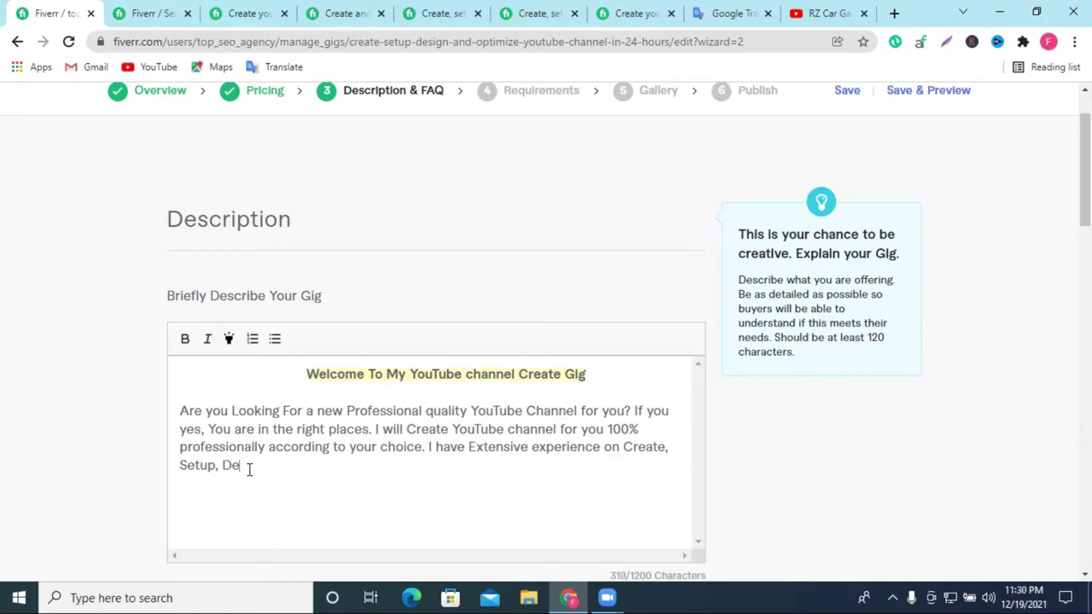
type("sign and optima")
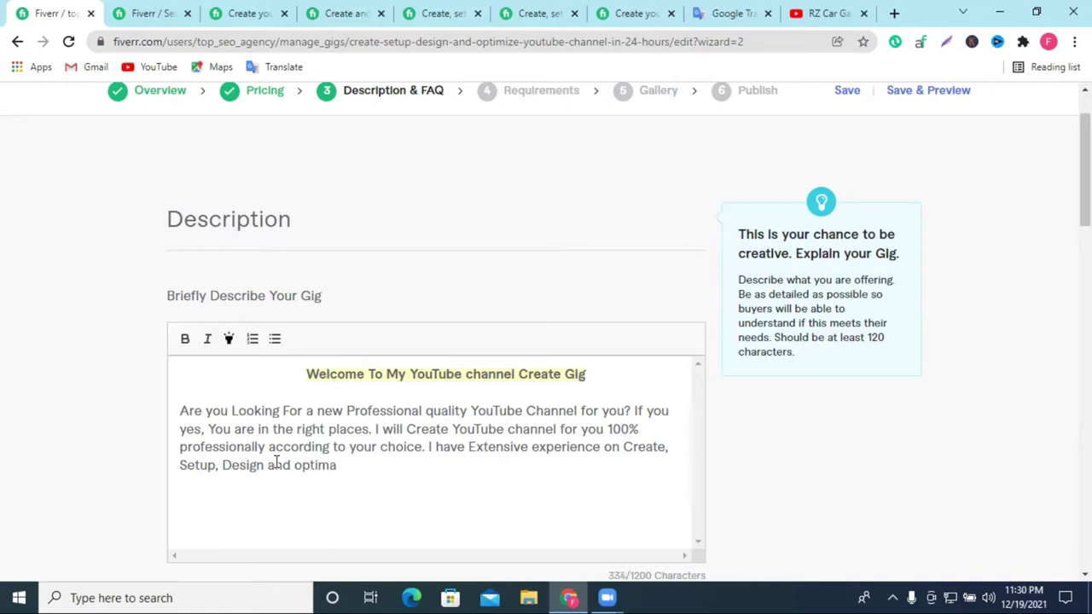
key("BackSpace")
type("izat")
type("ion ")
Finish the sentence with "YouTube Channel.", correcting both misspelled words using the spelling suggestions.
type("youtu")
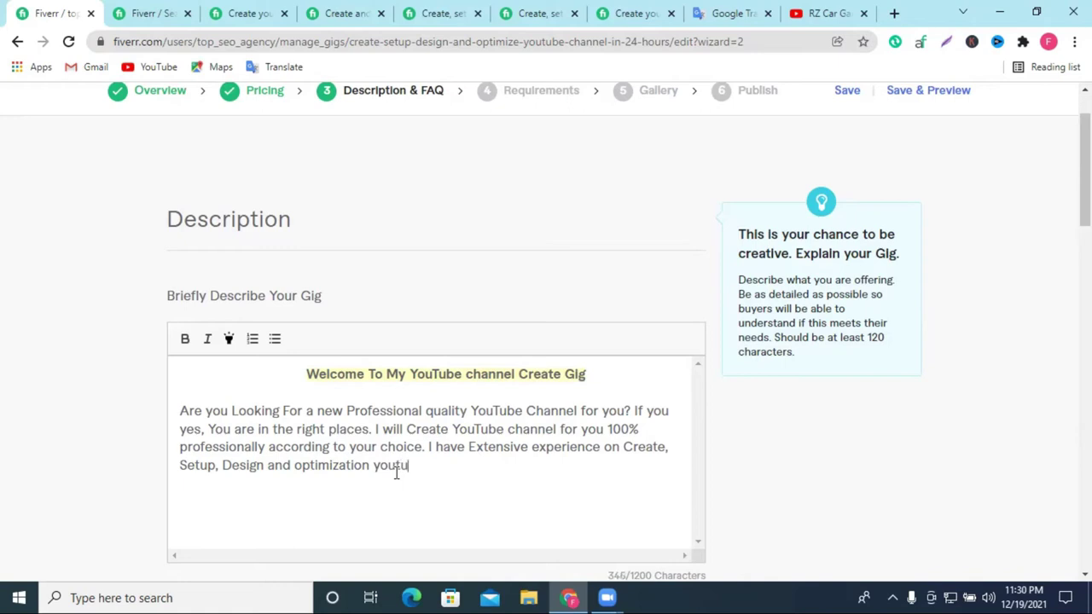
type("be Cgannel")
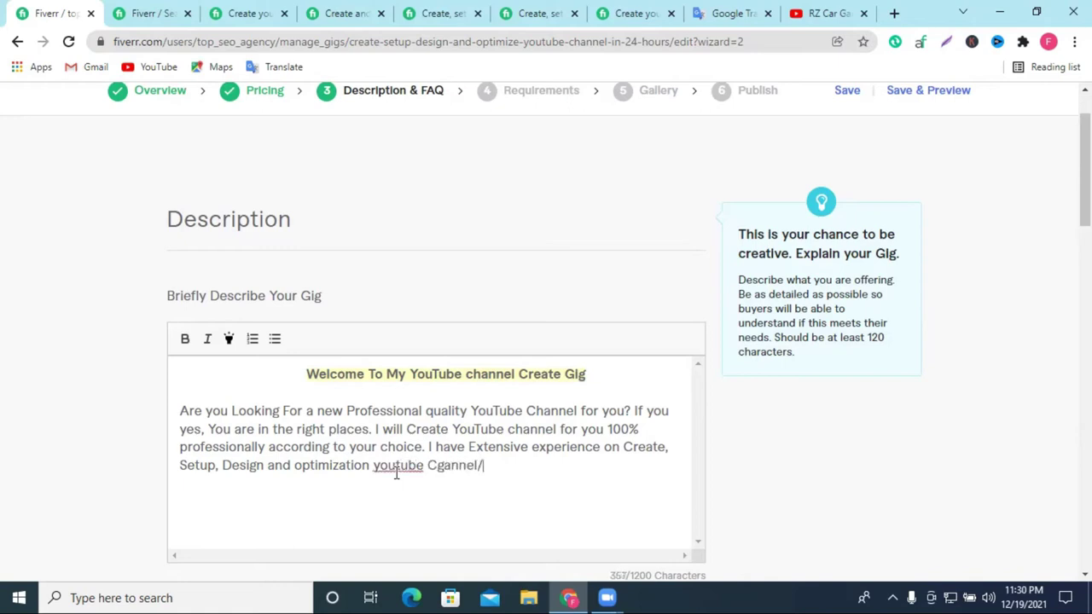
type(".")
right_click(398, 472)
left_click(441, 278)
right_click(456, 463)
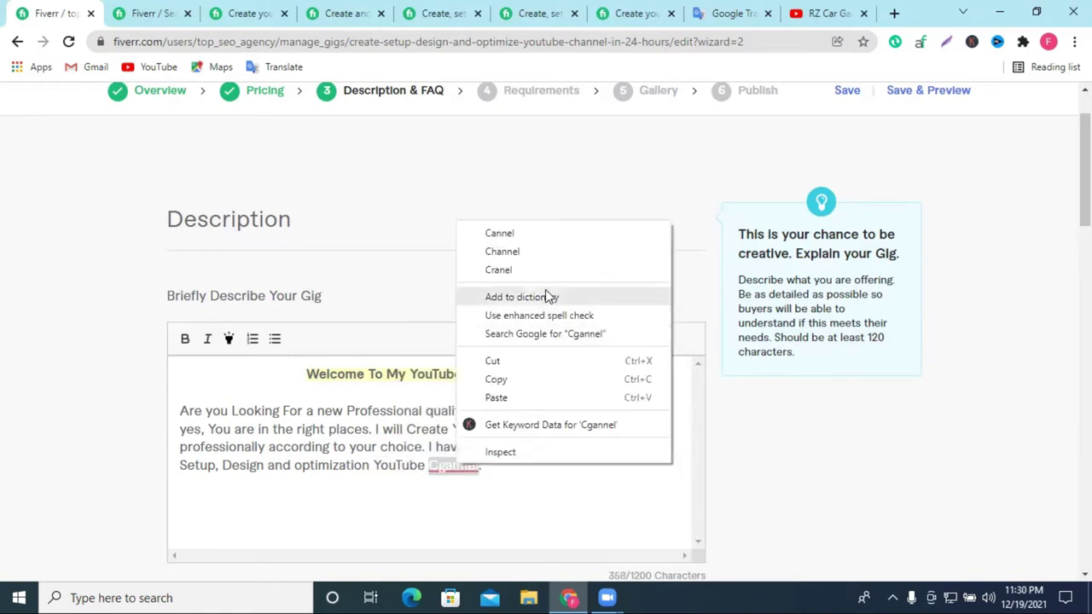
left_click(532, 249)
Copy the whole paragraph and replace the text in Google Translate with it to check its Bengali translation.
left_click_drag(502, 470, 180, 410)
key("ctrl+c")
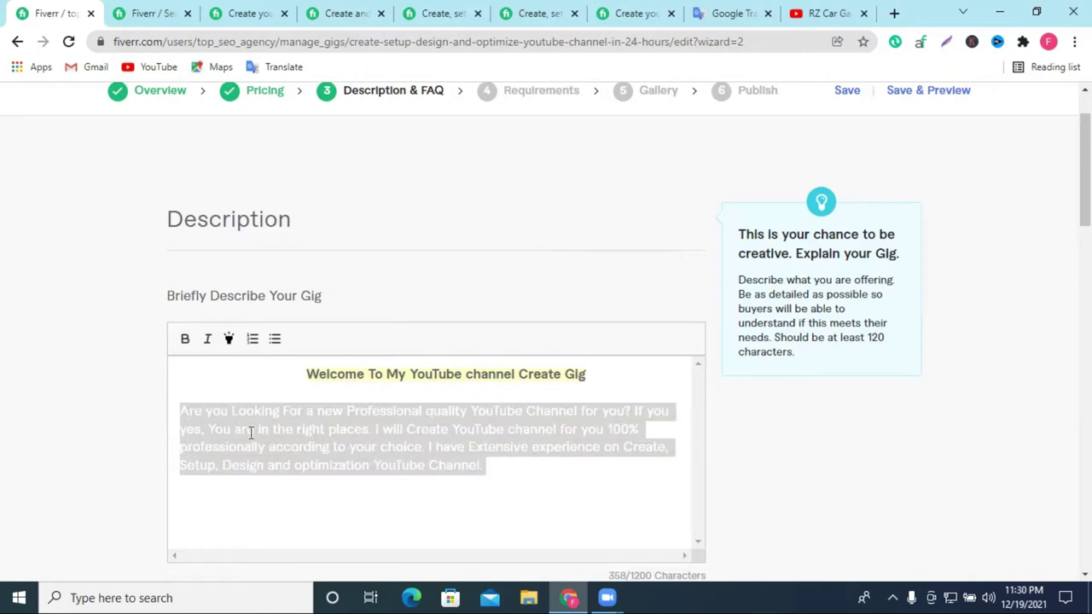
left_click(730, 12)
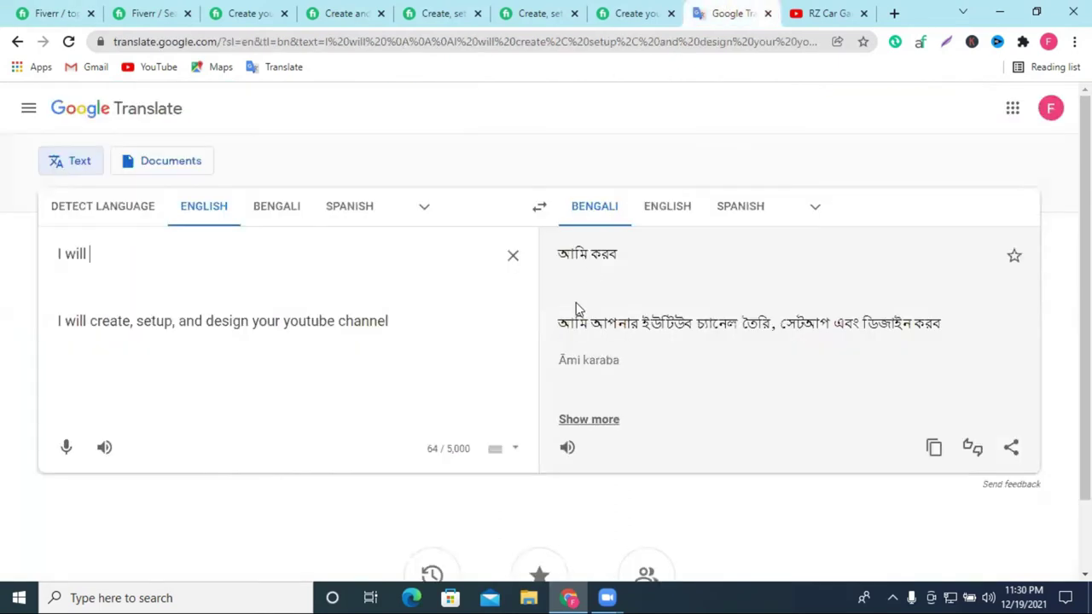
left_click(513, 256)
key("ctrl+v")
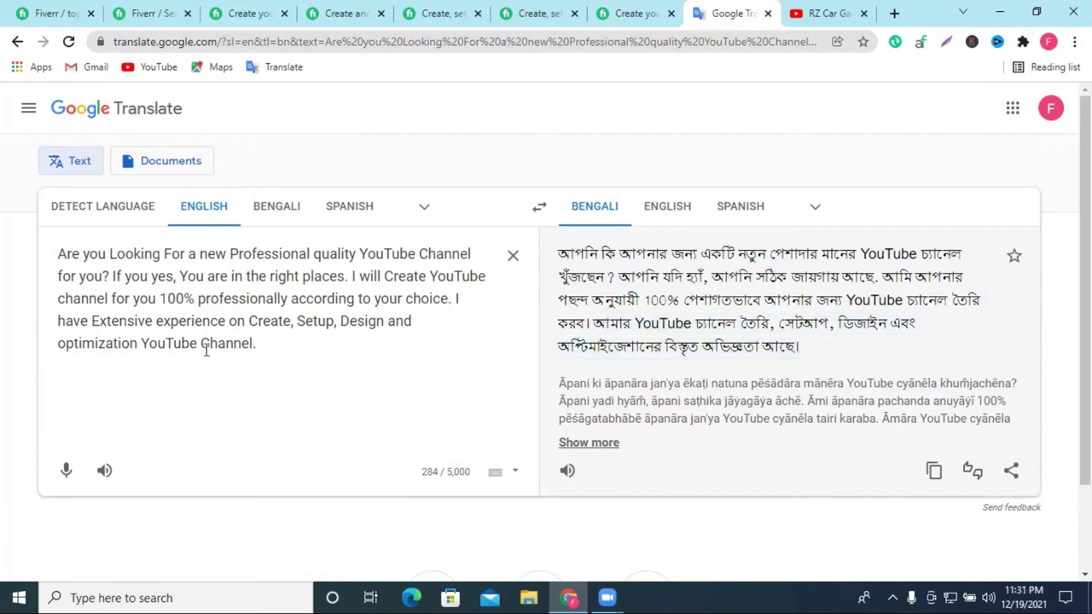
Copy the word "Extensive" from the source text and translate it into Bengali in a new Google Translate tab.
double_click(113, 322)
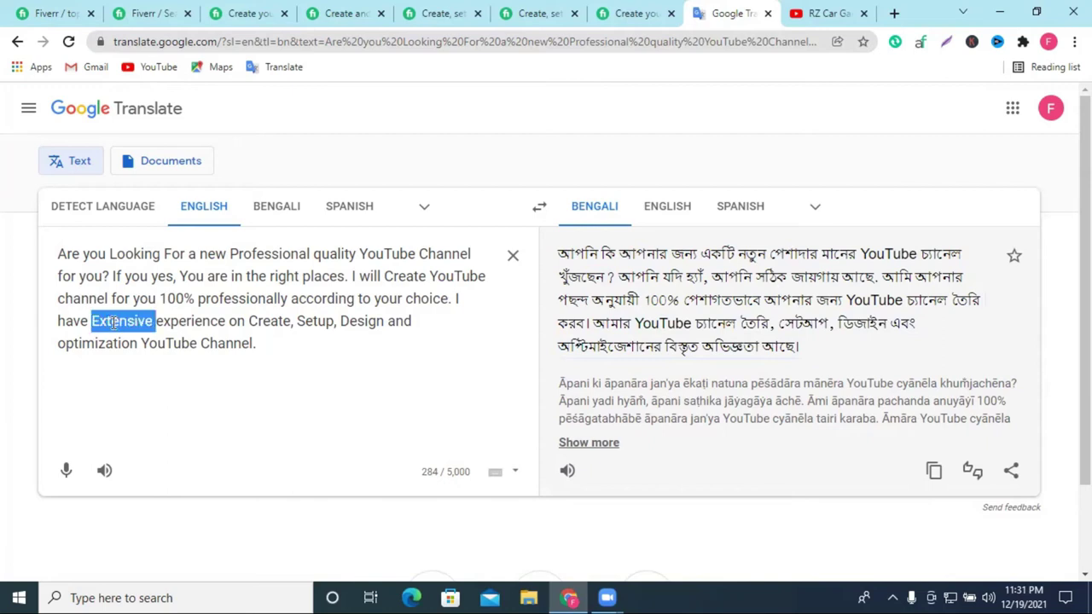
right_click(114, 322)
left_click(176, 112)
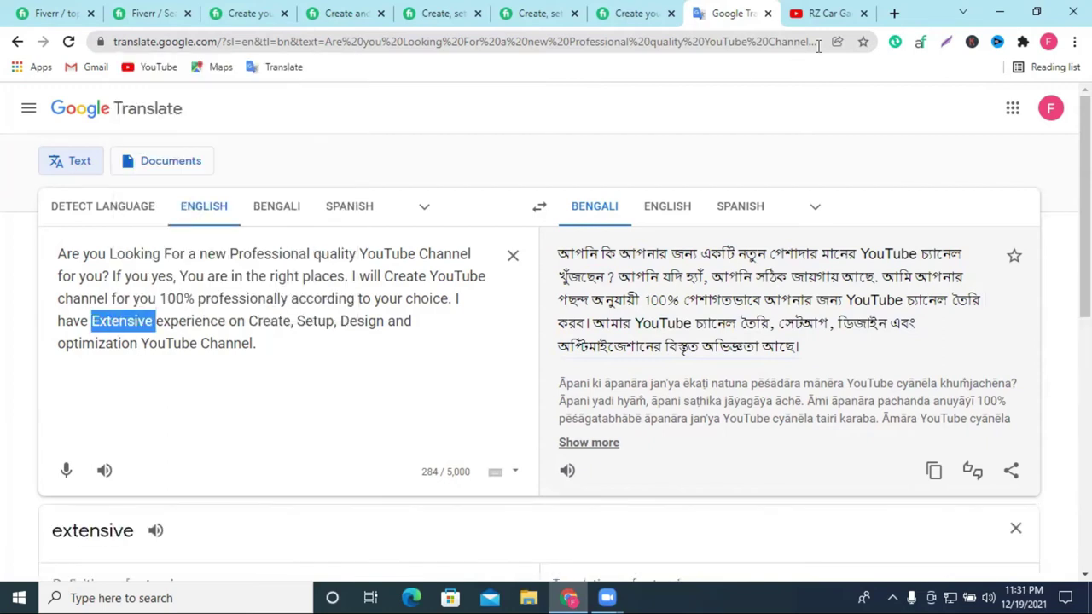
left_click(894, 13)
left_click(274, 75)
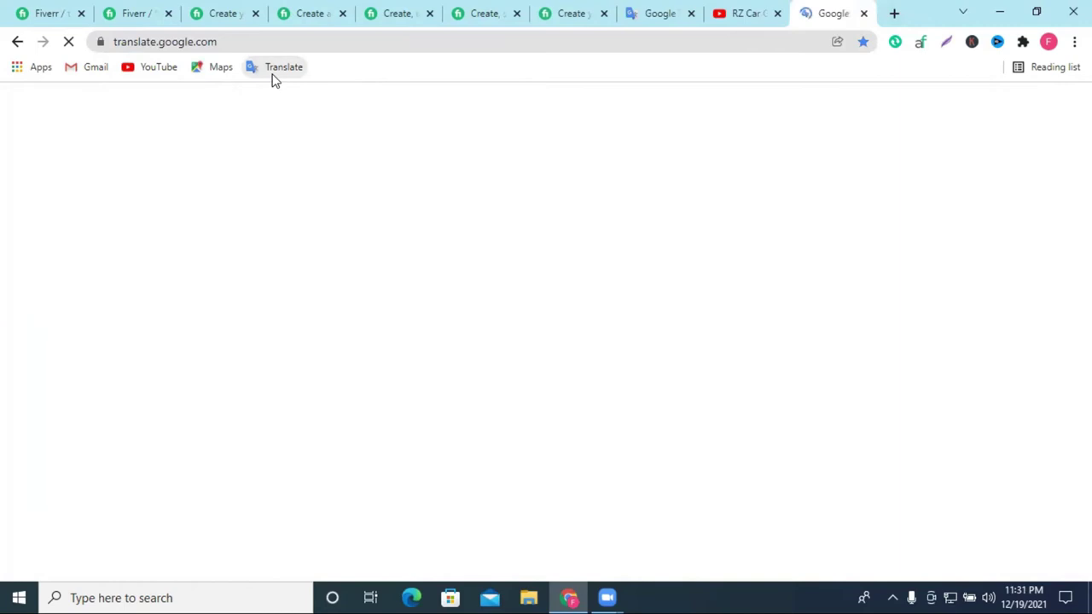
right_click(187, 254)
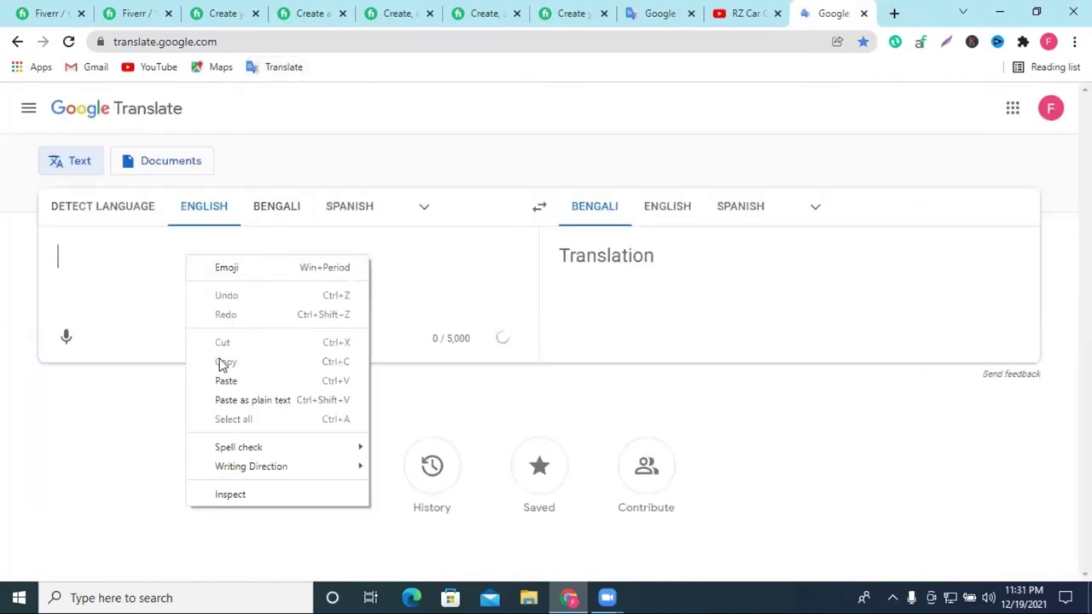
left_click(232, 381)
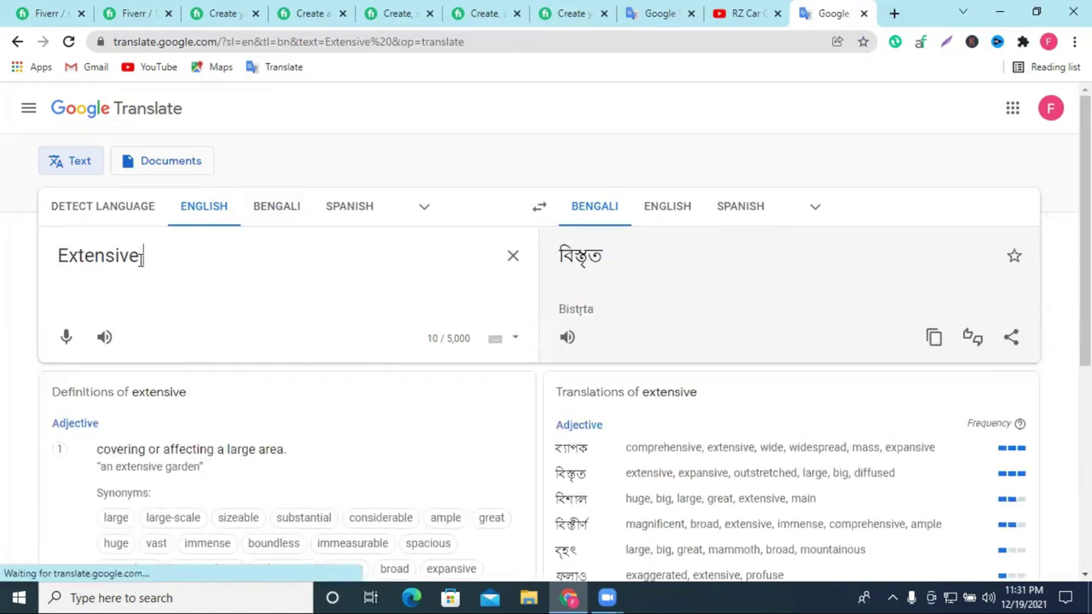
Pick "huge" from the alternatives for "Extensive" and replace "Extensive" with it in the paragraph in the other Google Translate tab.
scroll(629, 495, "down", 1)
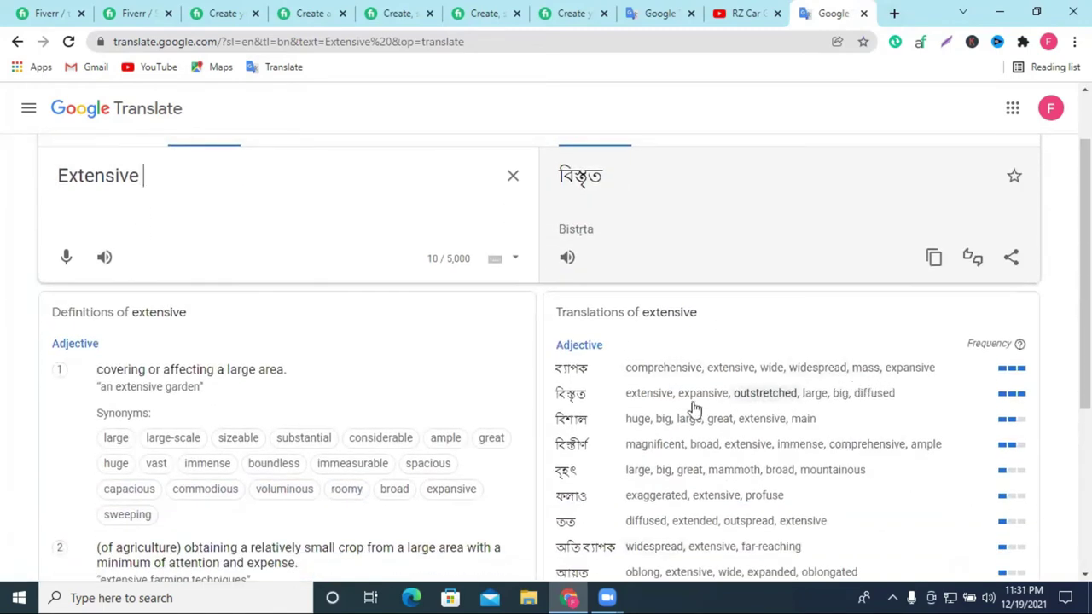
left_click(639, 422)
double_click(96, 256)
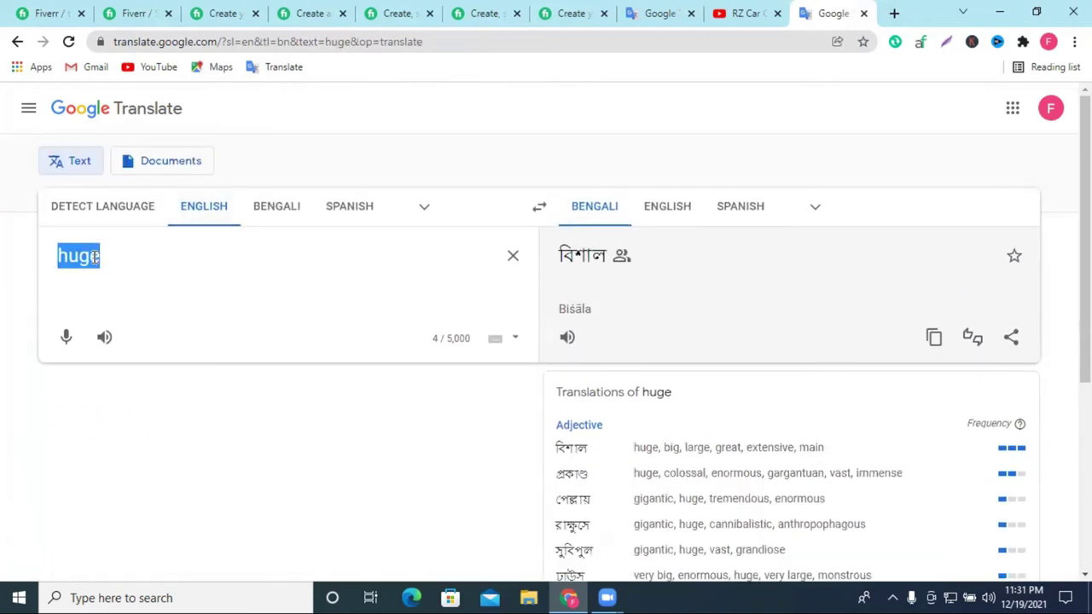
right_click(96, 256)
left_click(147, 300)
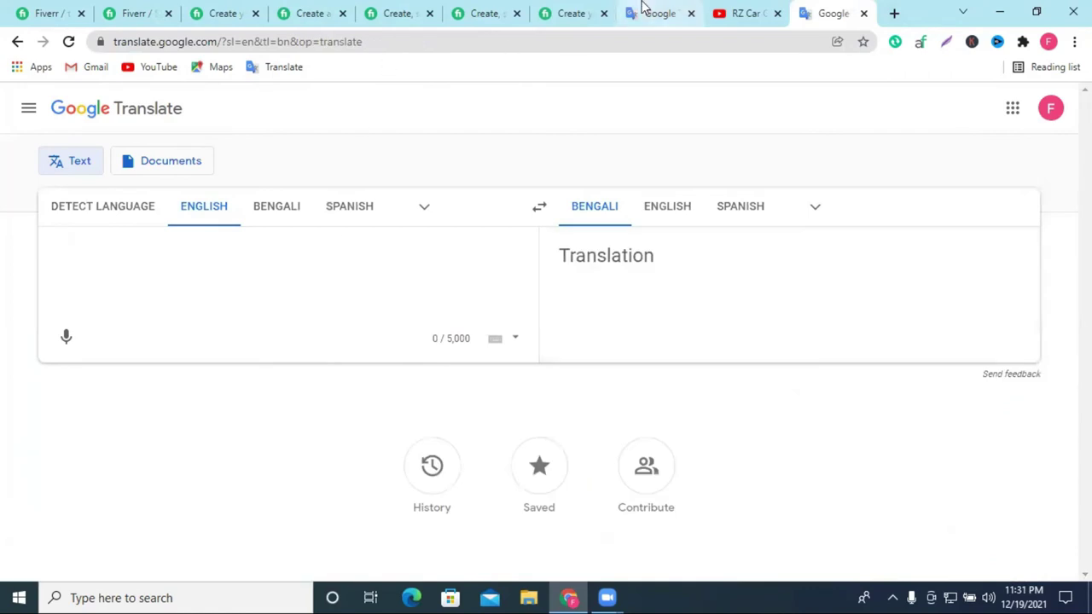
left_click(645, 8)
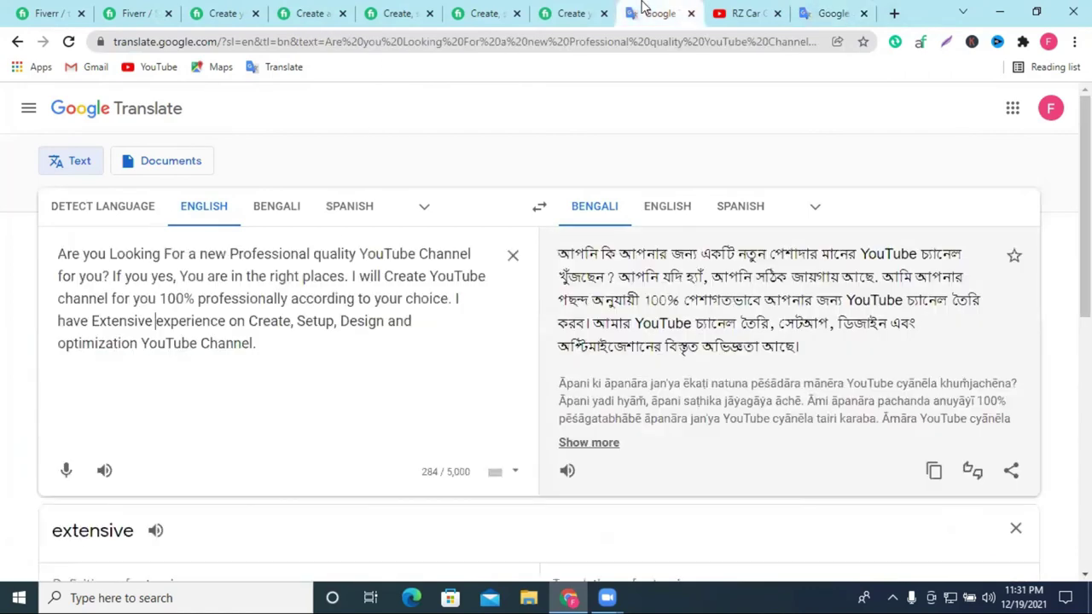
double_click(114, 320)
key("ctrl+v")
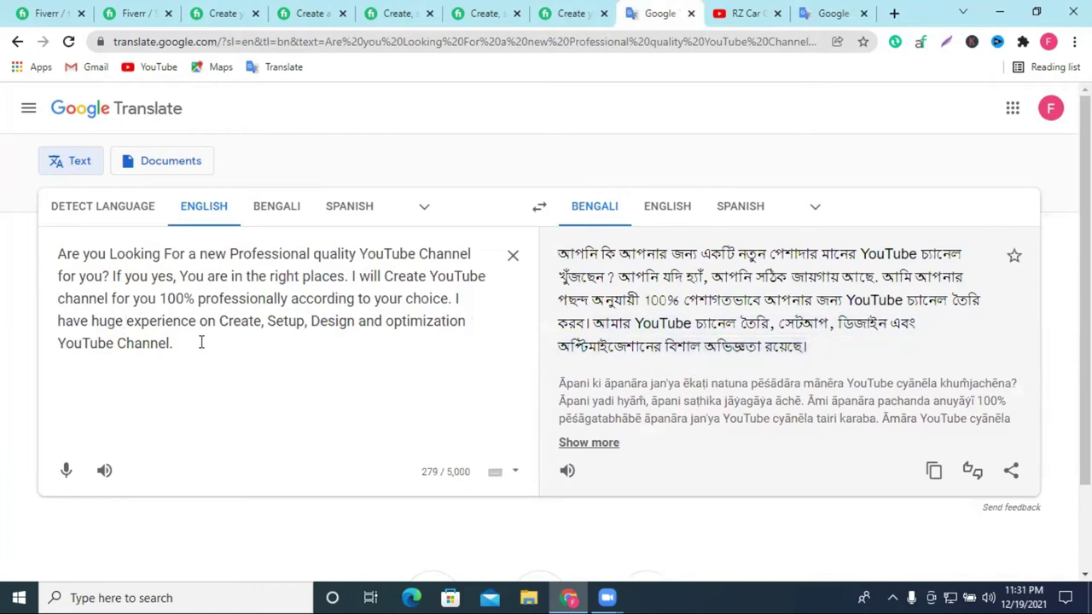
Cut the revised paragraph from Google Translate and paste it over the existing paragraph in the Fiverr gig description.
left_click_drag(175, 344, 59, 228)
right_click(227, 277)
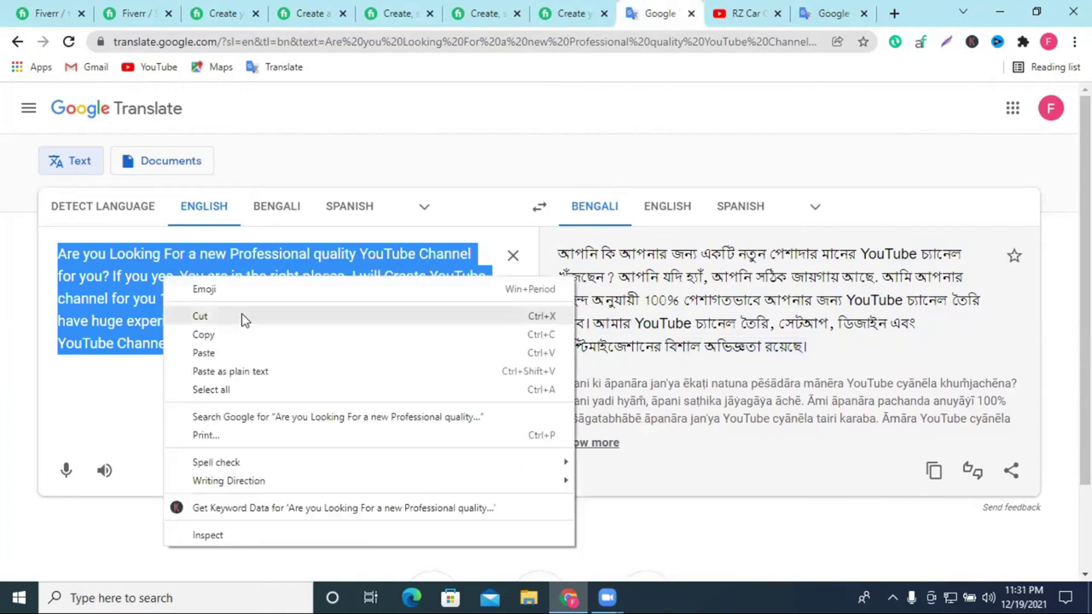
left_click(244, 317)
left_click(47, 13)
triple_click(256, 429)
key("ctrl+v")
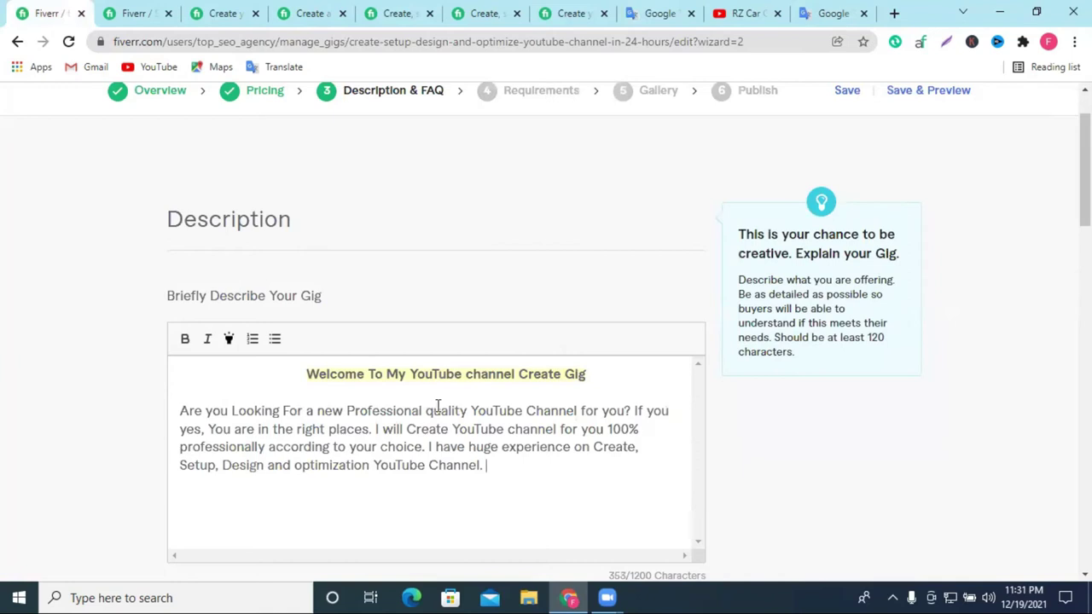
Add two line breaks after the paragraph in the gig description.
scroll(434, 410, "down", 1)
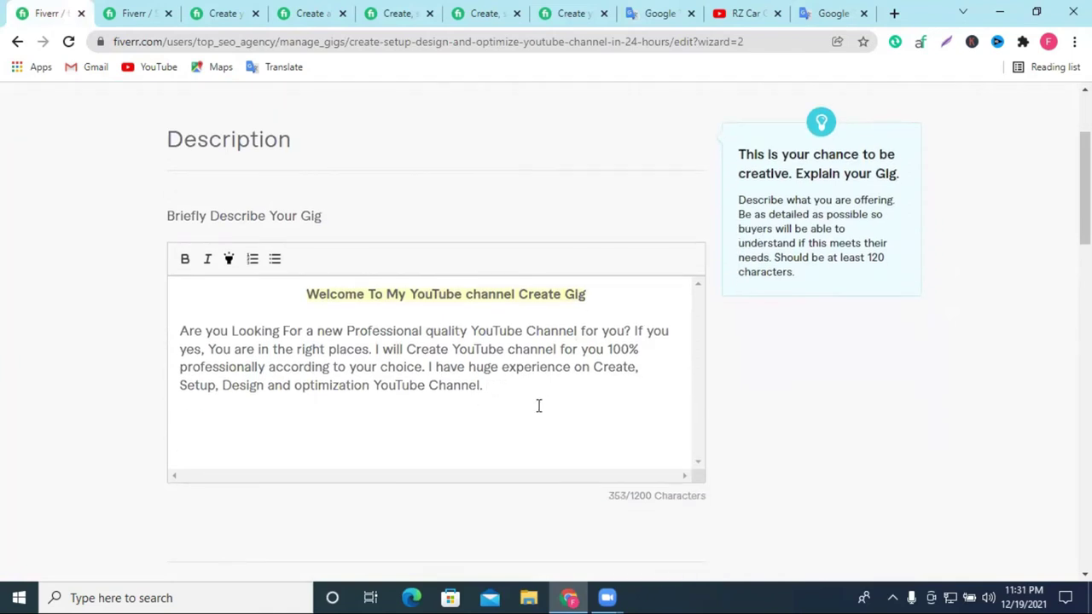
key("Return")
key("Return")
Bold "Create YouTube channel" and "Create, Setup, Design and optimization YouTube Channel." in the description paragraph.
left_click_drag(471, 329, 567, 331)
left_click_drag(407, 350, 559, 347)
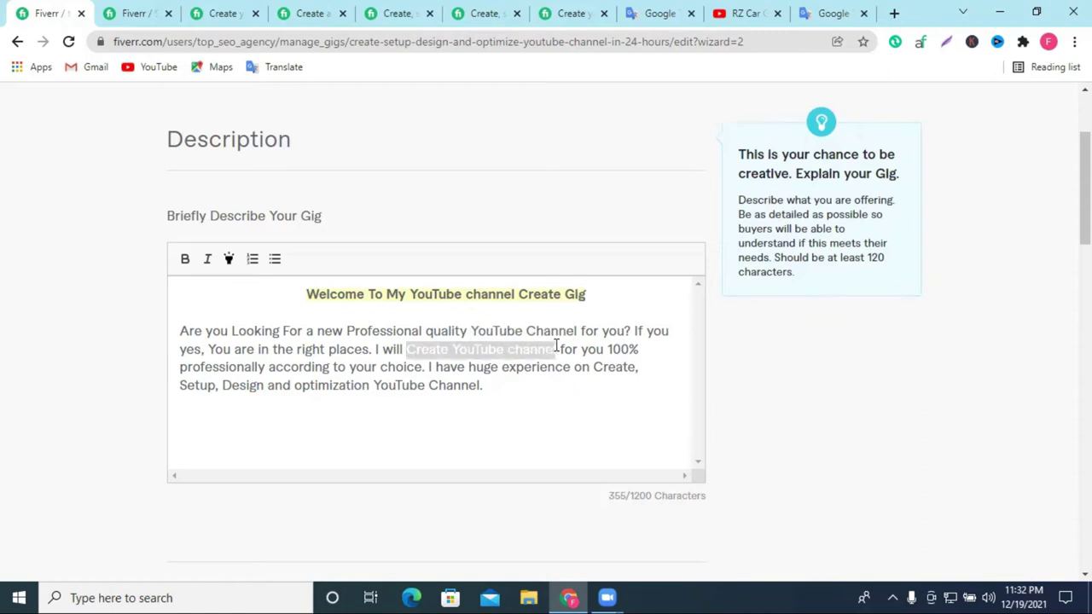
left_click(185, 259)
left_click(371, 357)
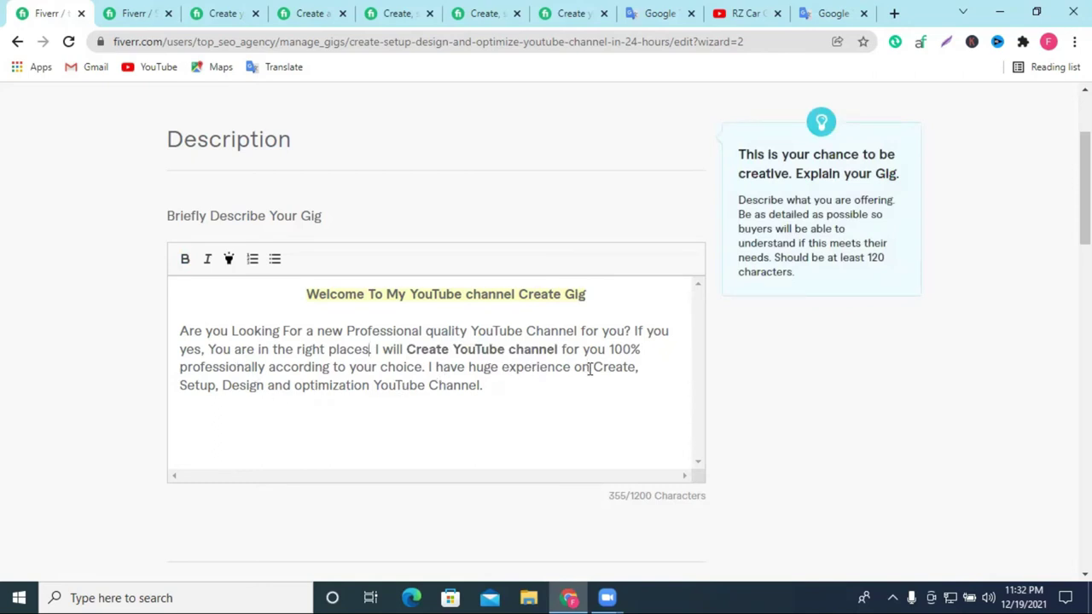
left_click_drag(593, 369, 488, 386)
left_click(185, 260)
left_click(369, 407)
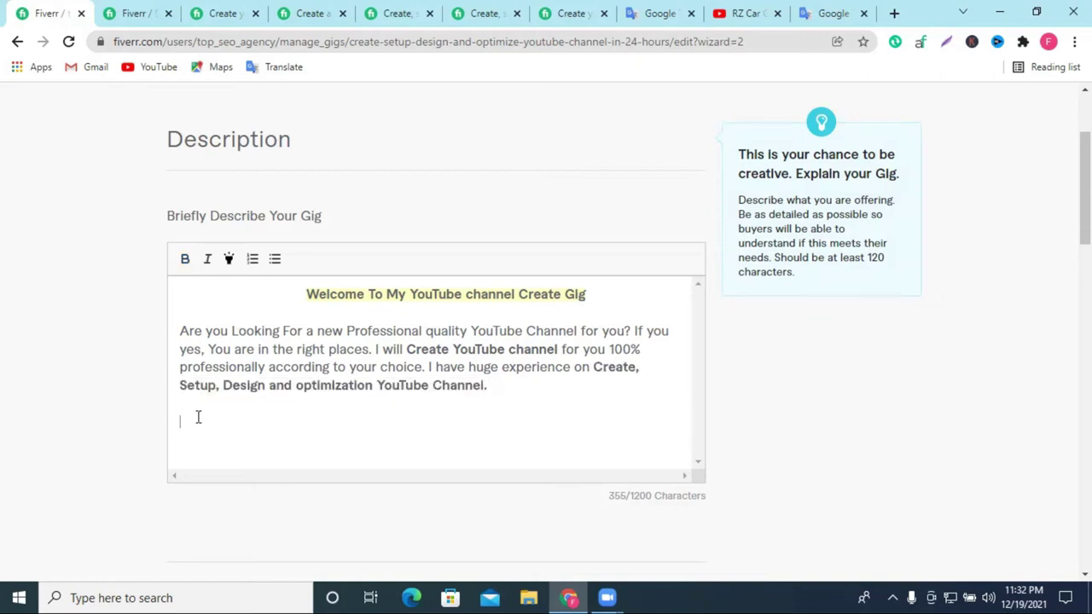
Examine a competing YouTube channel gig's description, including its introduction, service description list and special quality section.
left_click(385, 14)
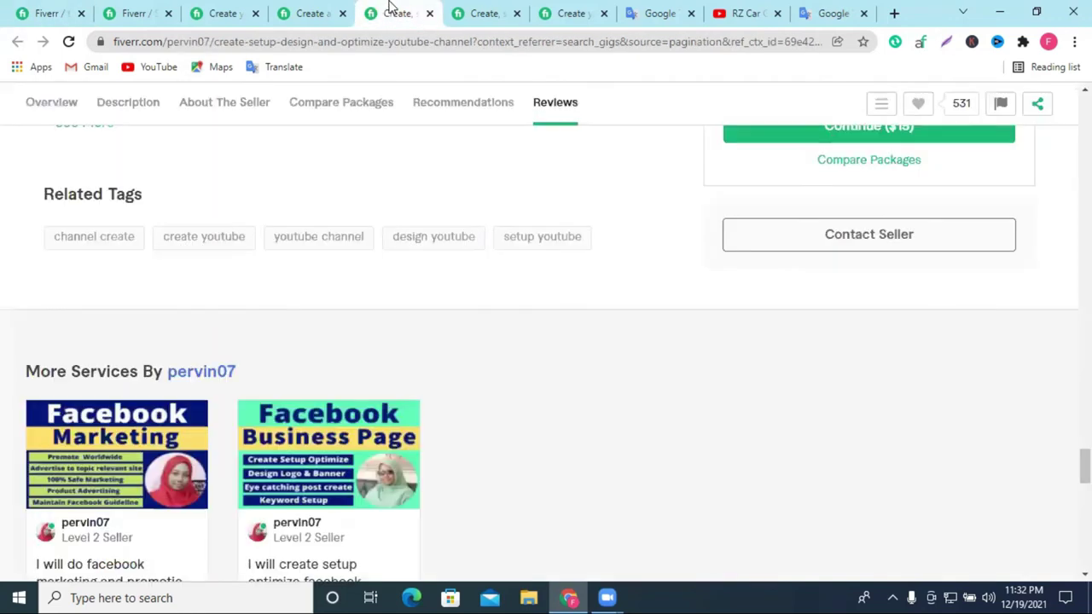
left_click(487, 13)
scroll(383, 337, "up", 15)
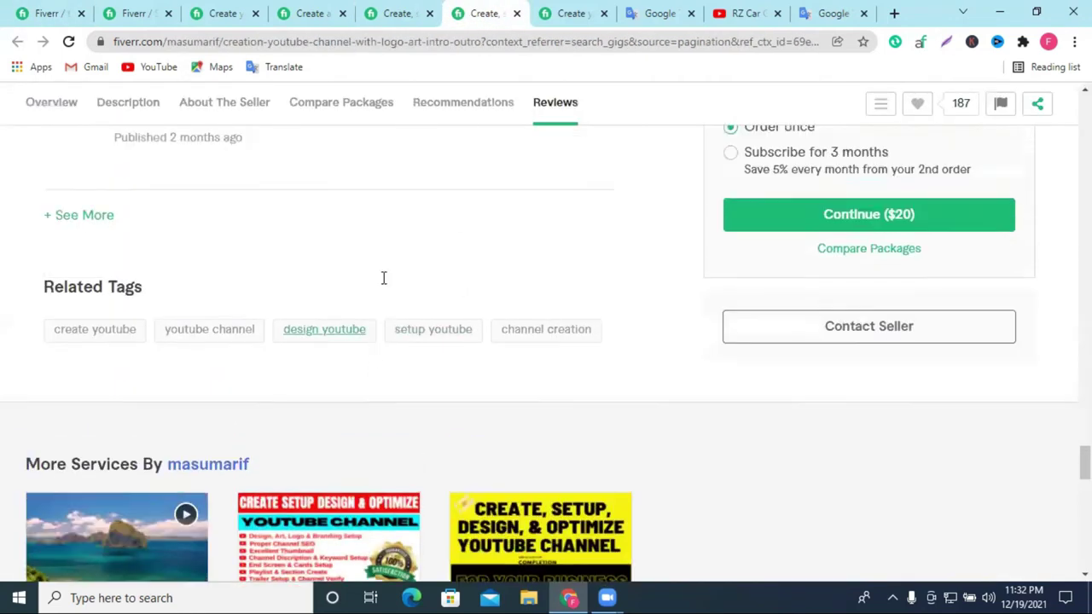
scroll(397, 303, "up", 15)
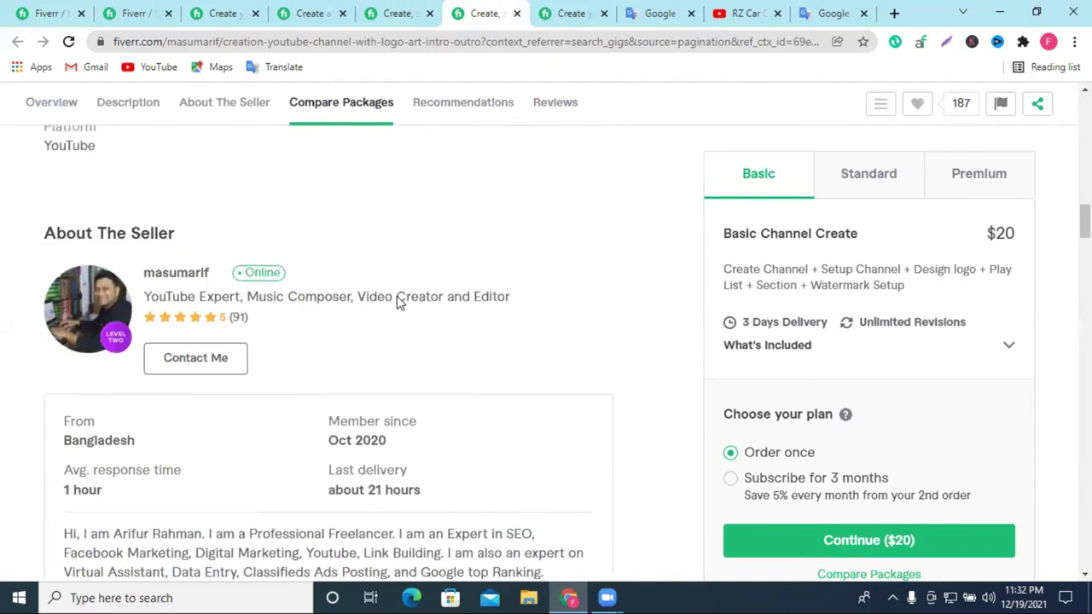
scroll(286, 355, "down", 2)
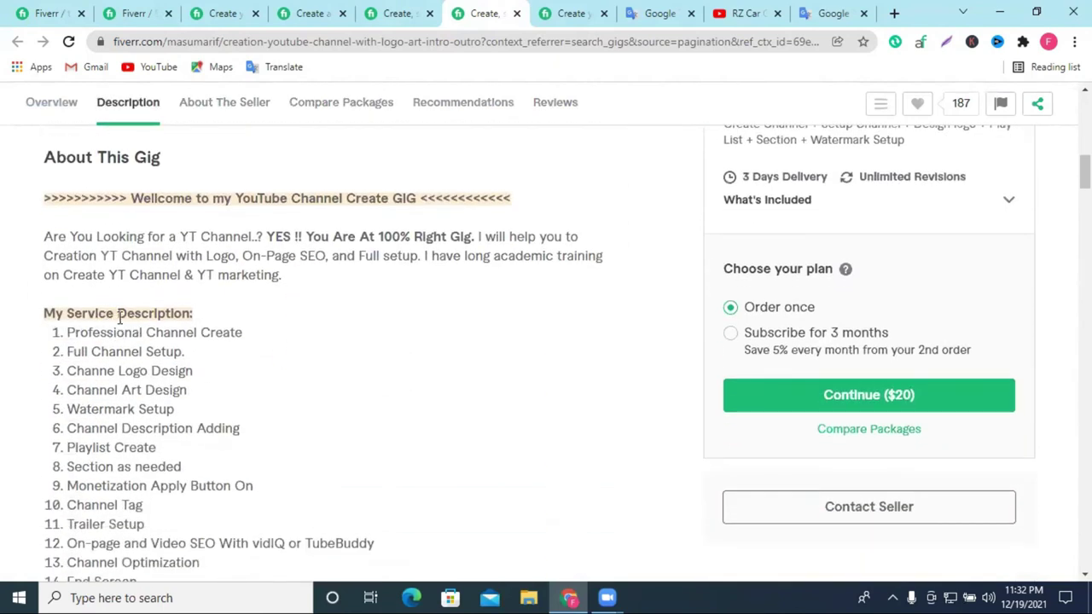
scroll(195, 350, "down", 4)
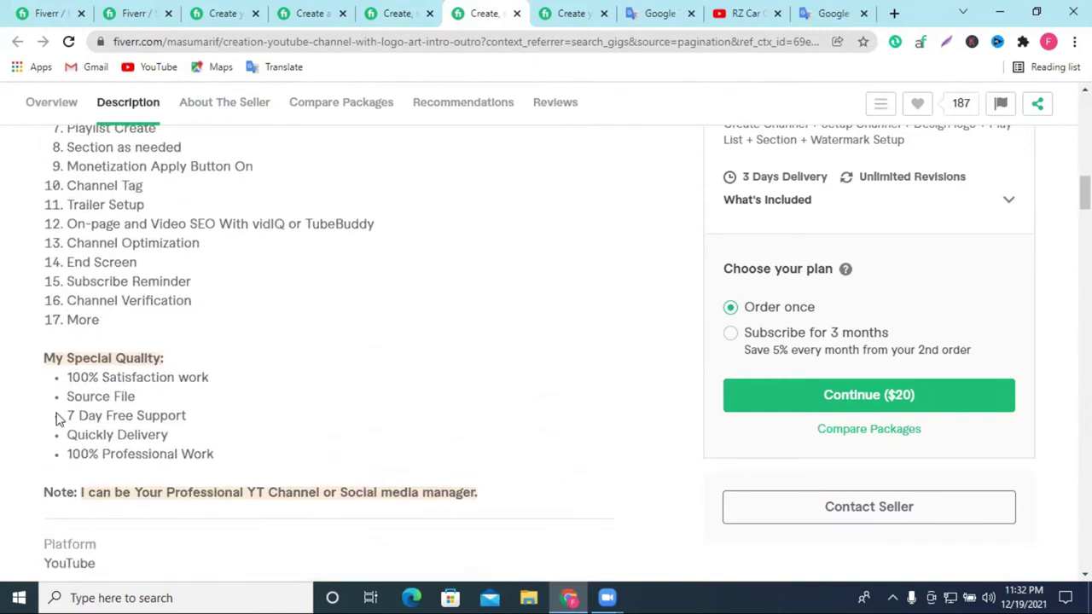
scroll(93, 383, "up", 5)
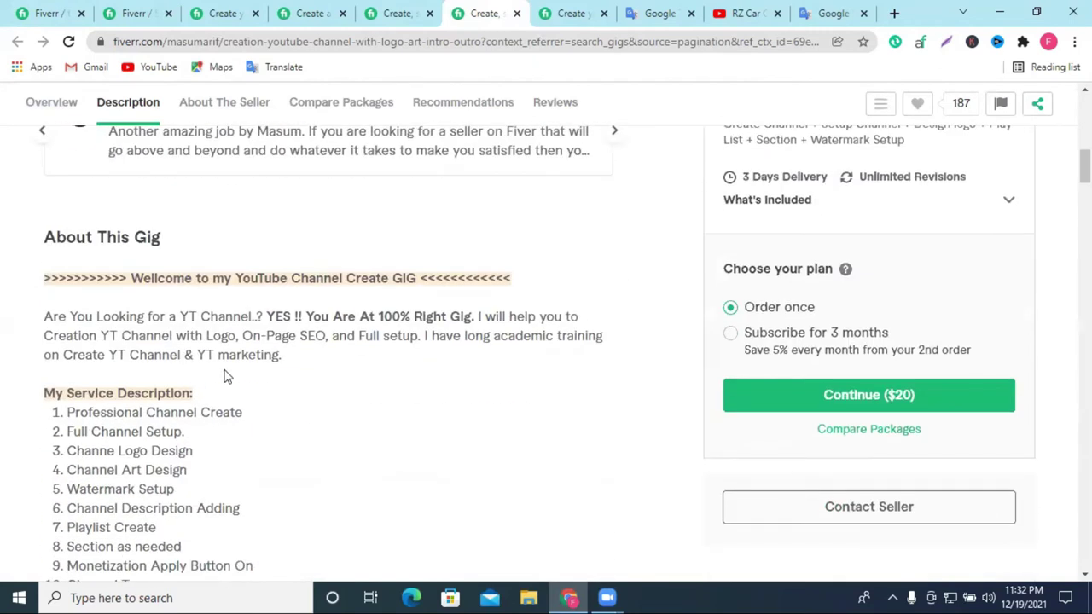
left_click_drag(282, 357, 36, 320)
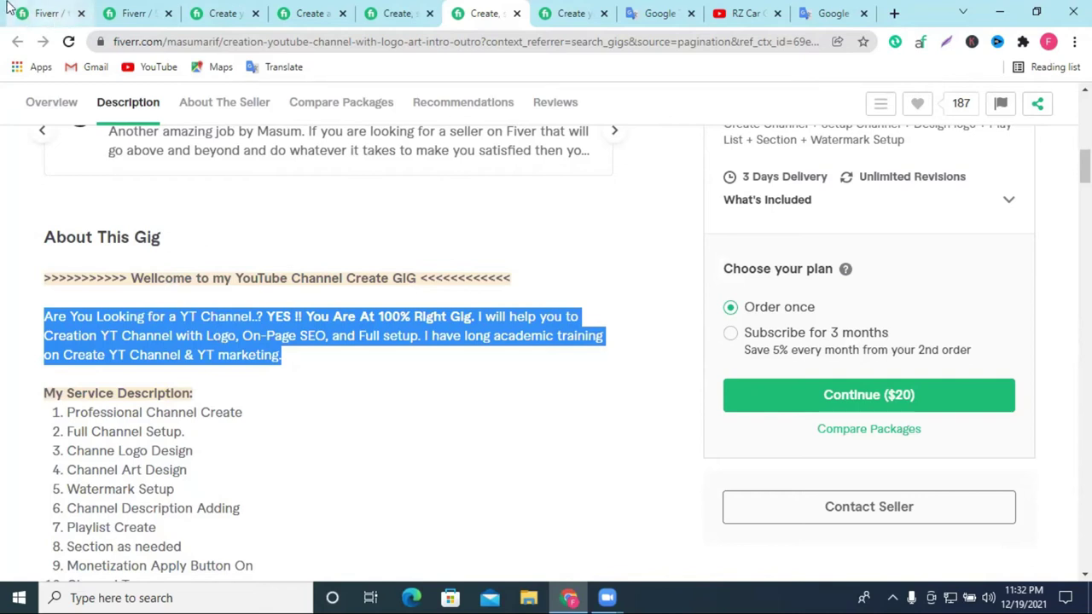
Return to the gig description and add the line "My services description:" below the paragraph, correcting the misspelled word with a spelling suggestion.
left_click(47, 13)
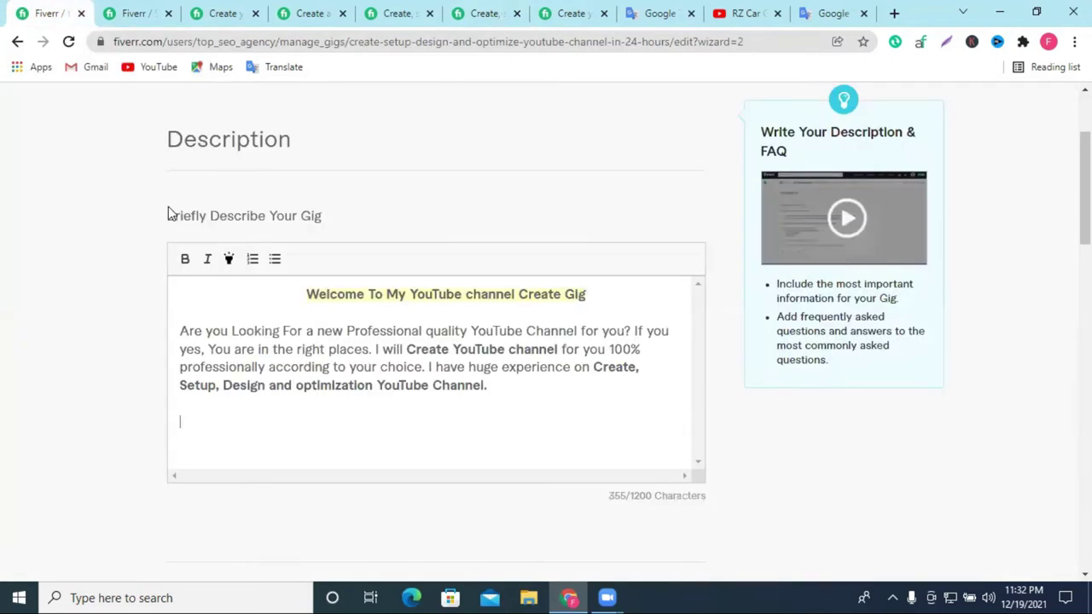
left_click(183, 414)
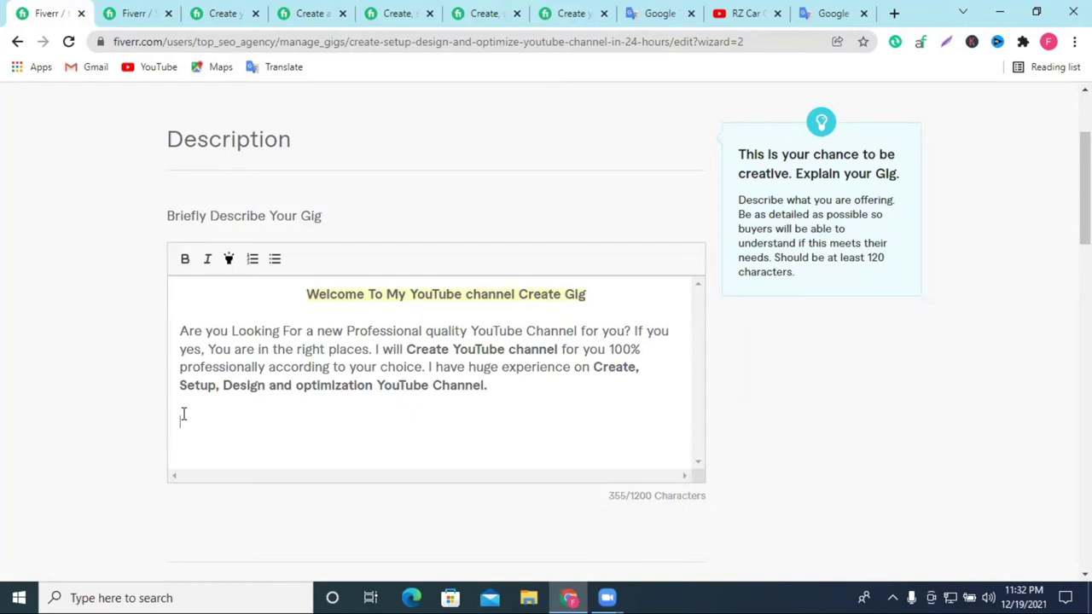
type("My servicess")
right_click(227, 418)
left_click(293, 227)
type("description:")
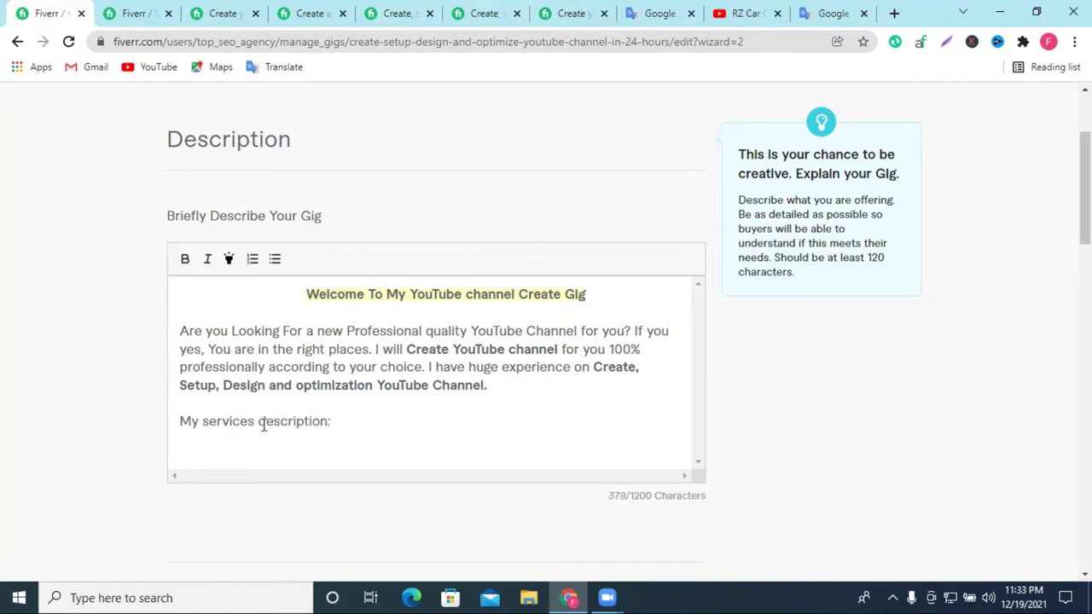
Add a line break after the new heading and capitalize its words to read "My Services Description:".
key("Return")
left_click(262, 421)
key("Delete")
type("D")
left_click(205, 421)
key("Delete")
type("S")
Bold and highlight the "My Services Description:" heading.
left_click_drag(346, 427, 176, 422)
left_click(339, 426)
left_click(185, 258)
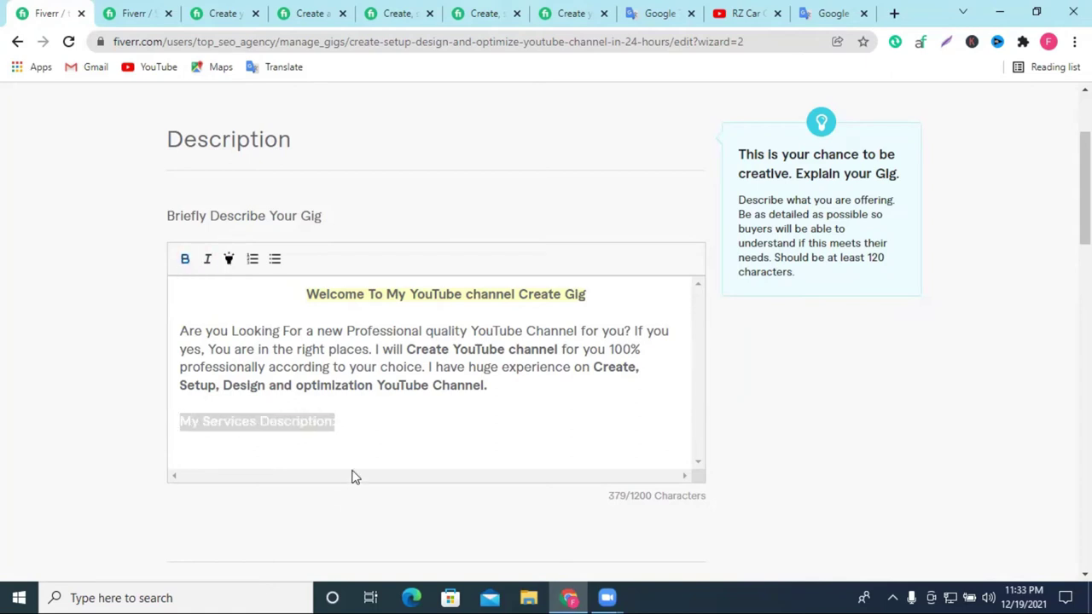
triple_click(334, 421)
left_click(229, 260)
left_click(326, 426)
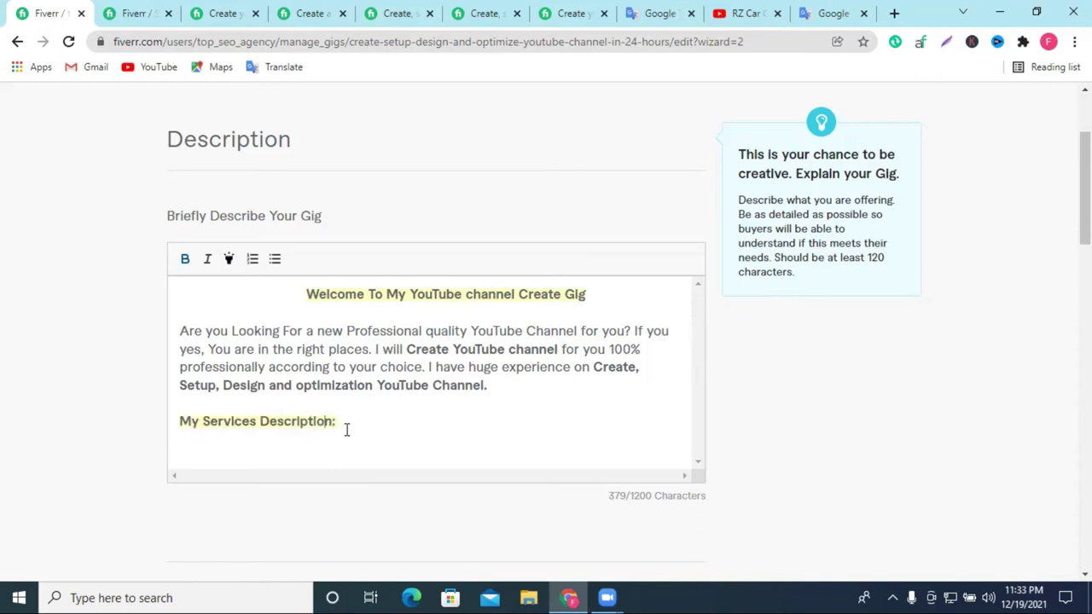
Start a numbered list under the heading with "Create Full YT Channel and" as the first item, and add an empty second item.
left_click(252, 259)
type("cREATE")
double_click(233, 437)
key("BackSpace")
type("Create Full")
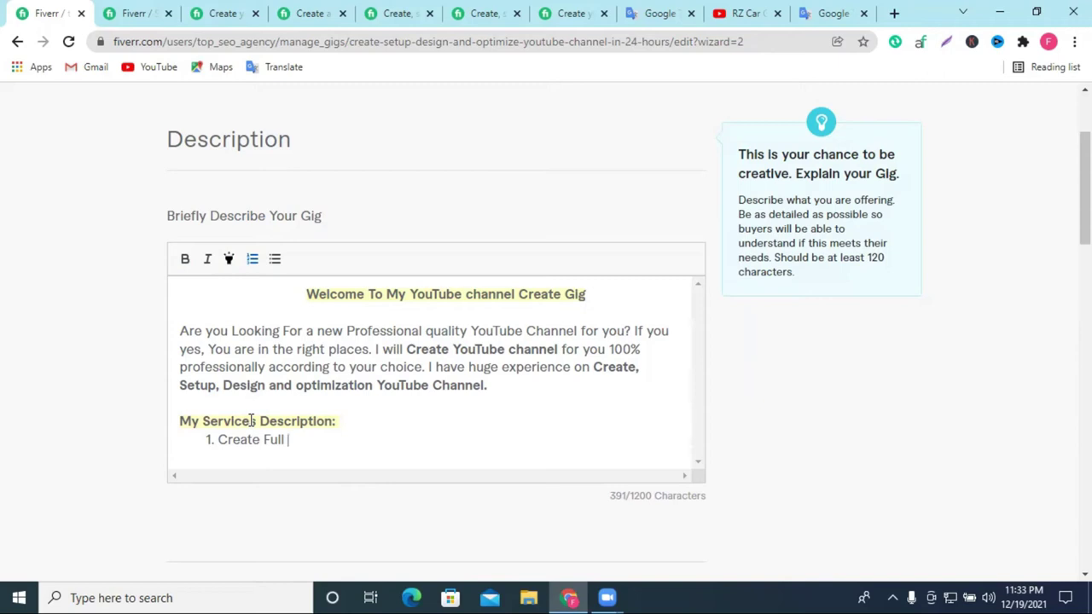
type("YT Channel")
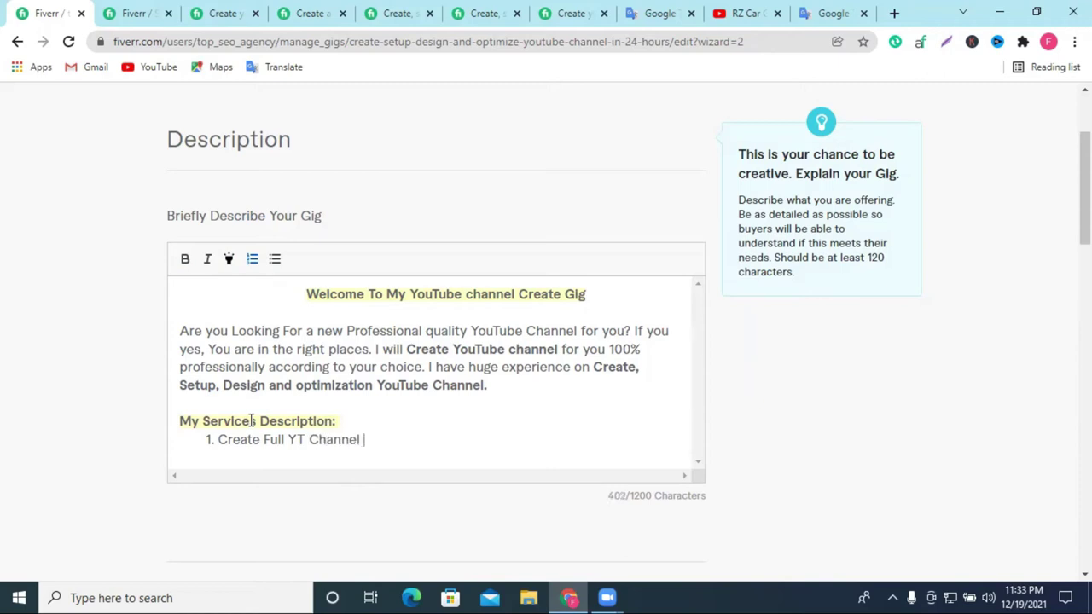
key("Return")
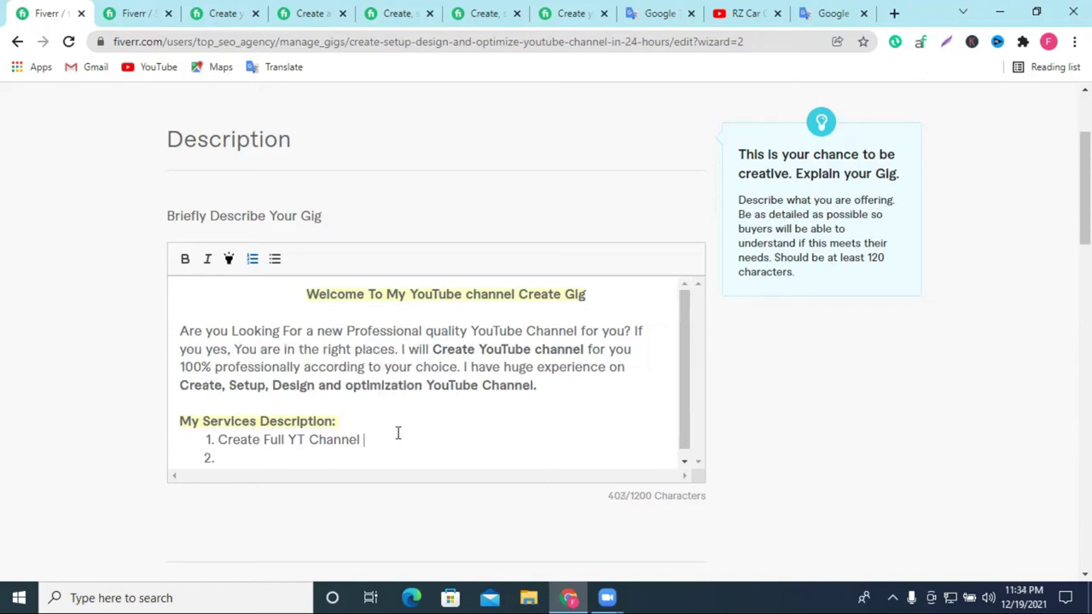
type("and ")
Try finishing the first list item with "optimization", copying the correctly spelled word from the paragraph above.
type("Cptimat")
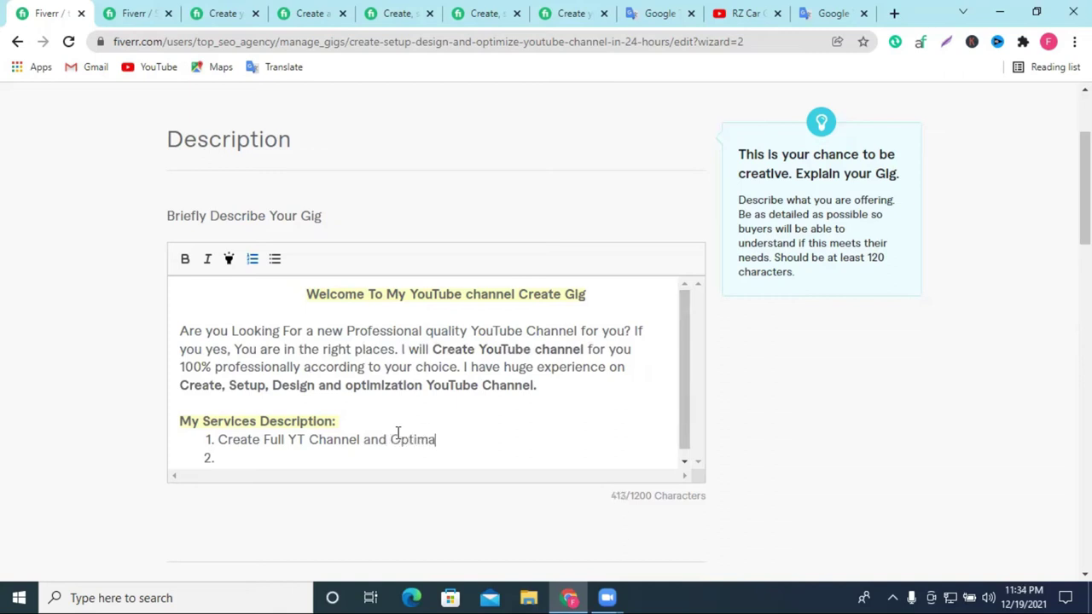
type("ion")
right_click(411, 440)
left_click(457, 205)
double_click(428, 439)
key("BackSpace")
double_click(390, 384)
right_click(394, 384)
left_click(487, 176)
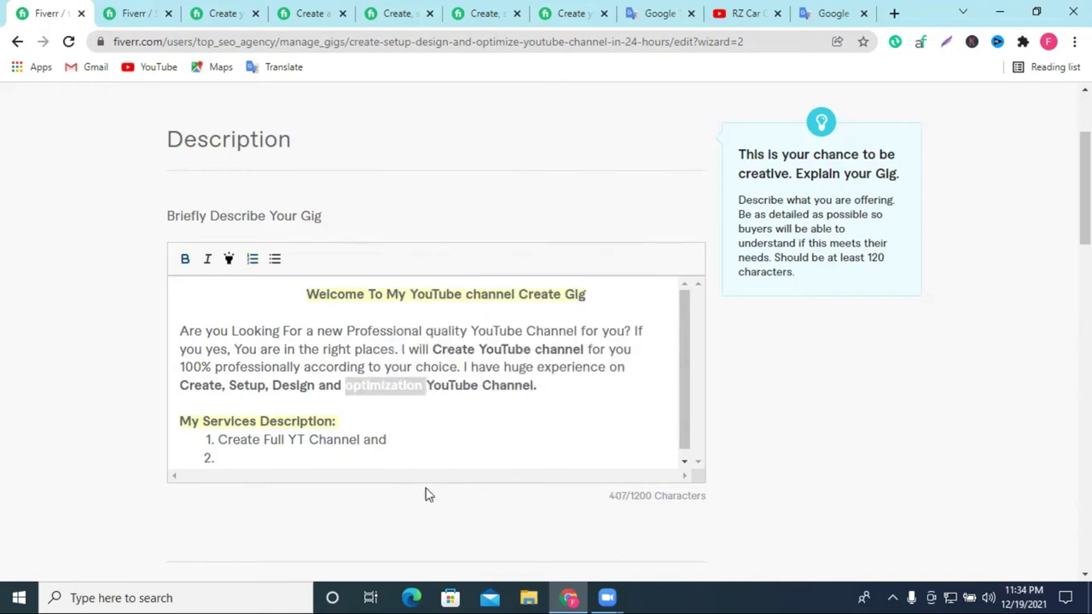
left_click(417, 433)
key("ctrl+v")
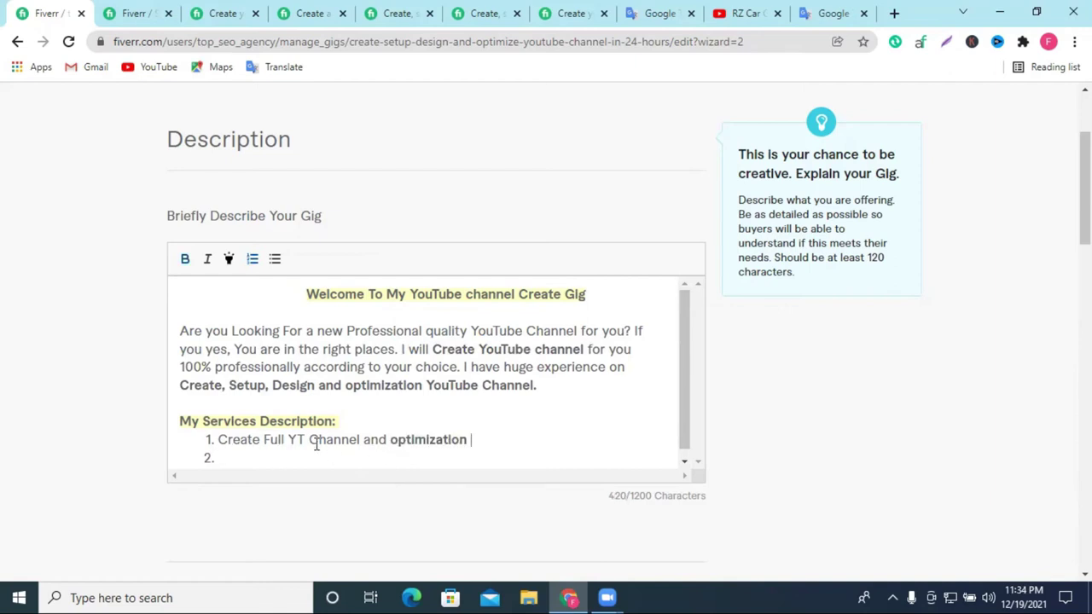
Replace "optimization" in the first list item with "Branch Channel", using the spelling suggestion for "Branch".
left_click_drag(469, 440, 394, 441)
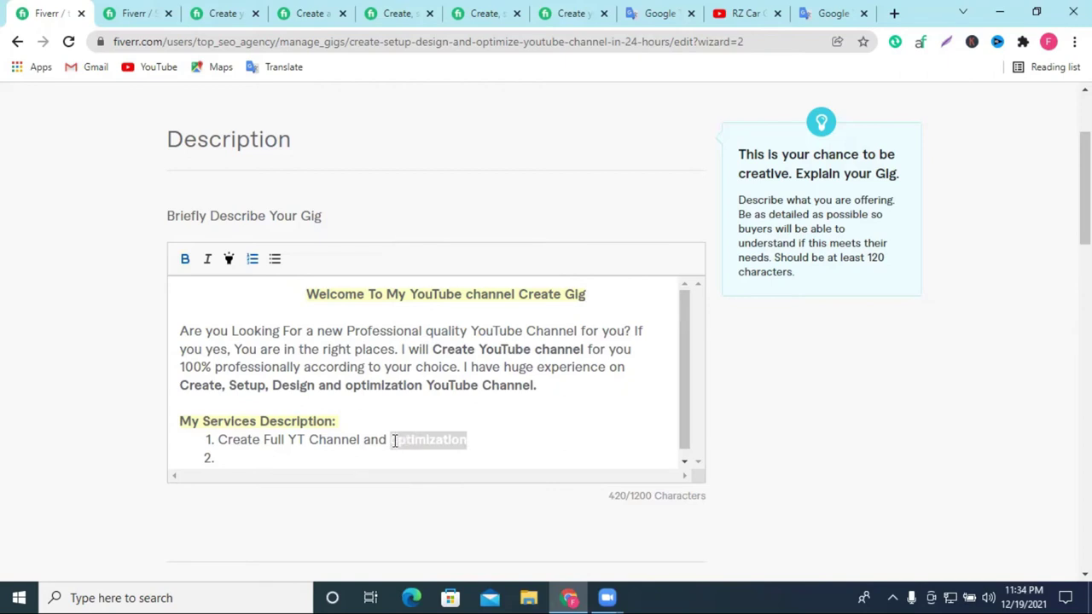
type("Branc")
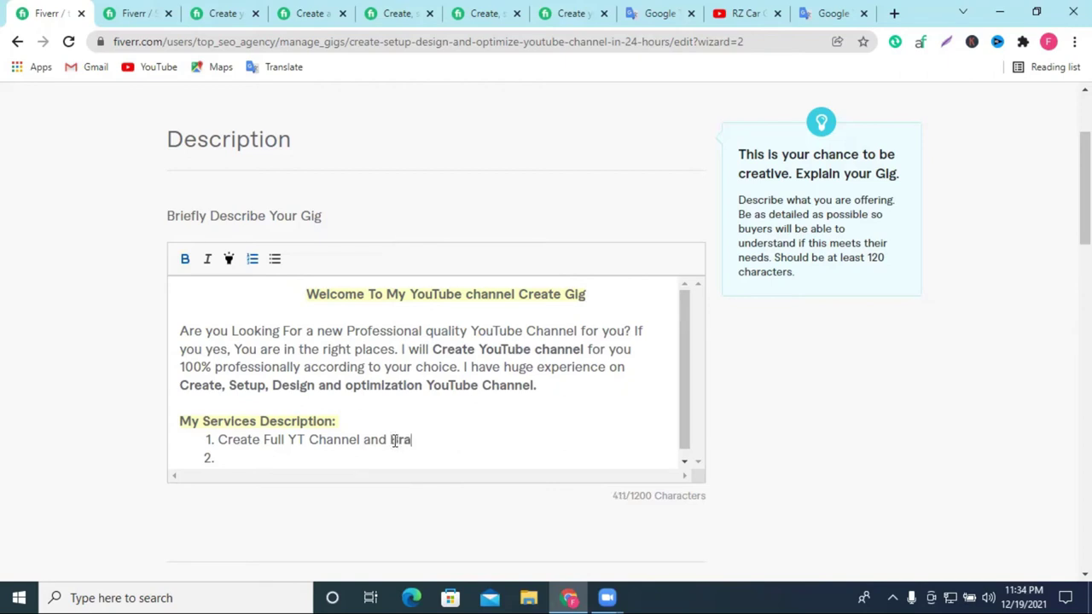
right_click(418, 441)
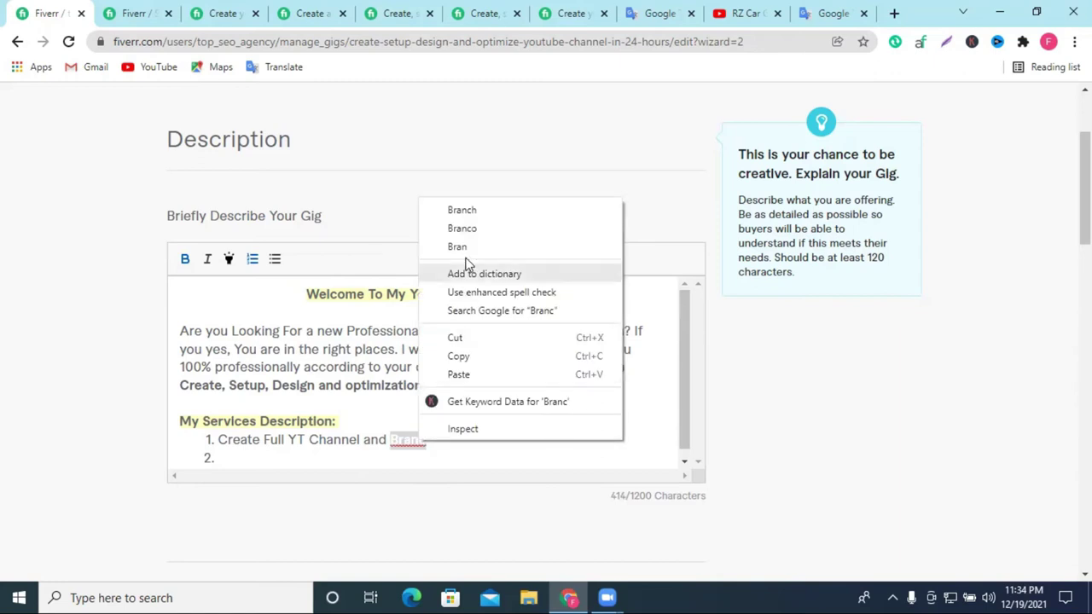
left_click(487, 211)
type("channel")
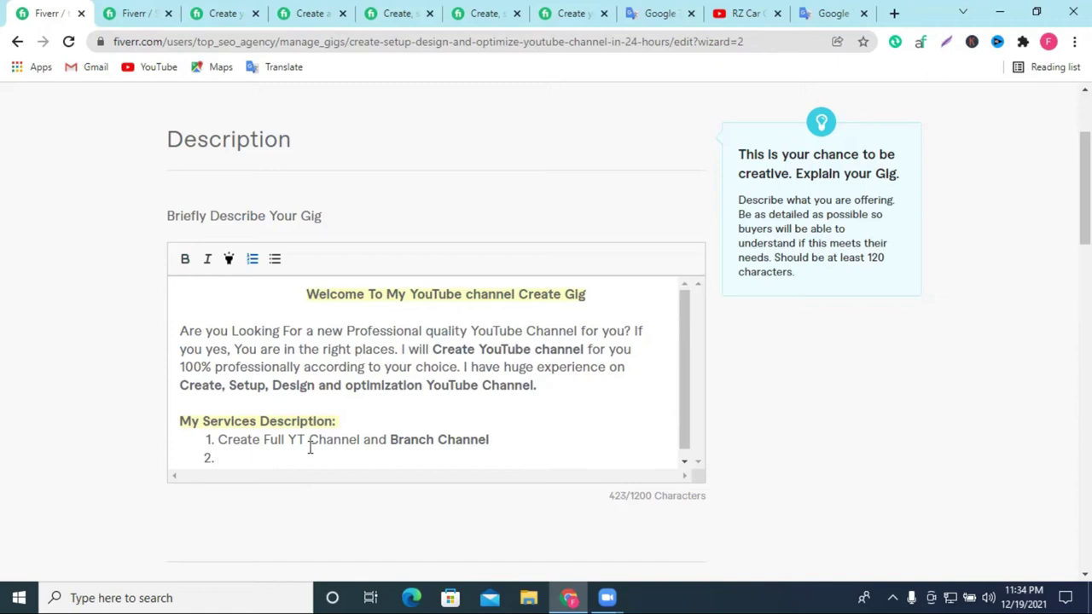
Copy "Design Channel art, logo and banner" from the services list of the reference gig for YouTube channel setup, design, intro and outro.
left_click(572, 13)
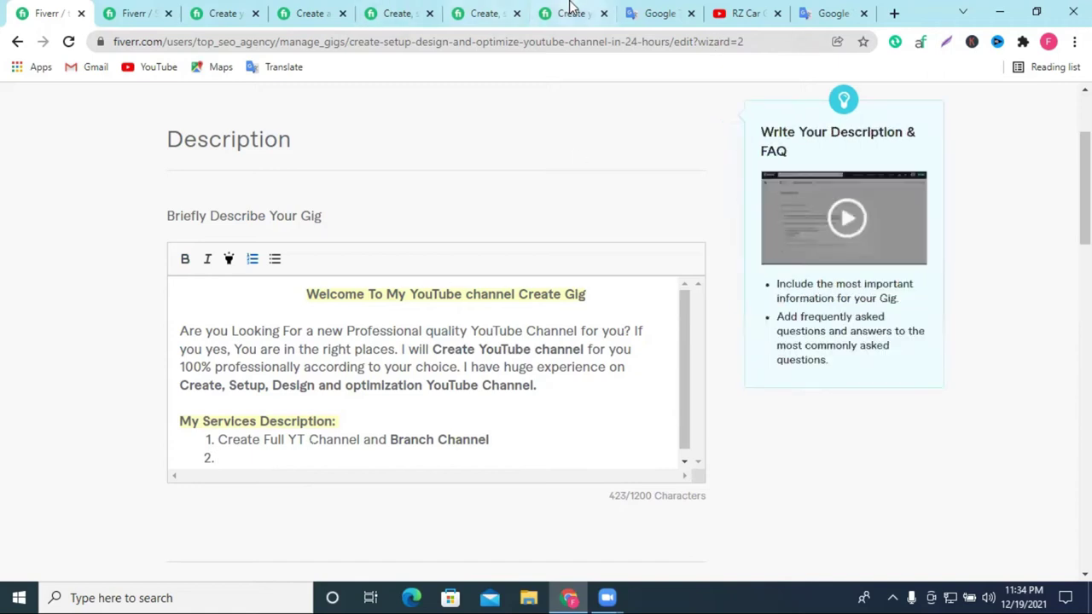
scroll(333, 273, "down", 9)
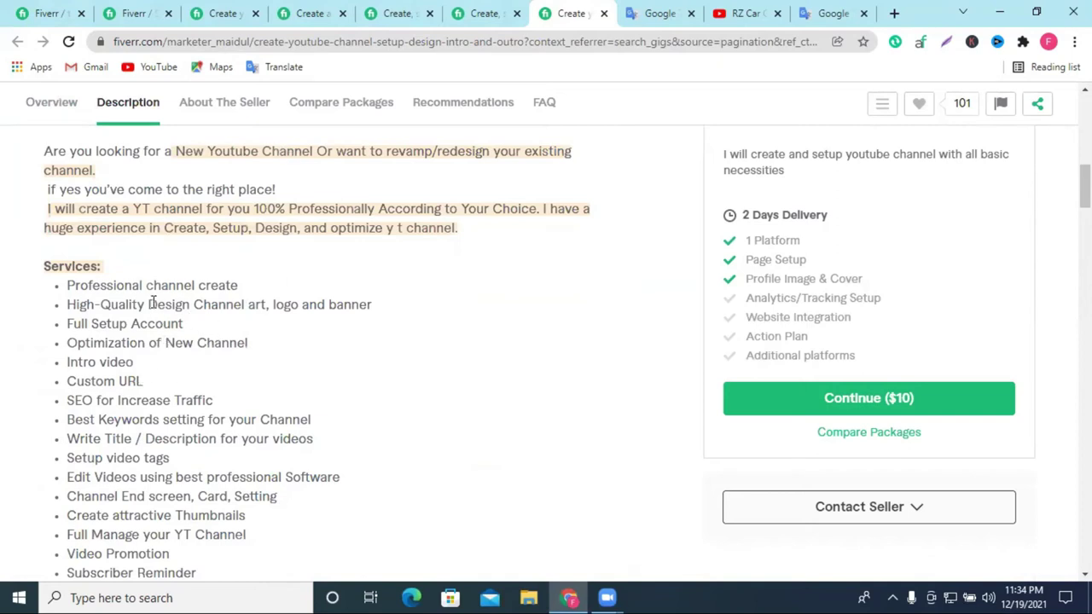
left_click_drag(149, 304, 375, 307)
right_click(376, 307)
left_click(441, 320)
right_click(365, 299)
left_click(431, 317)
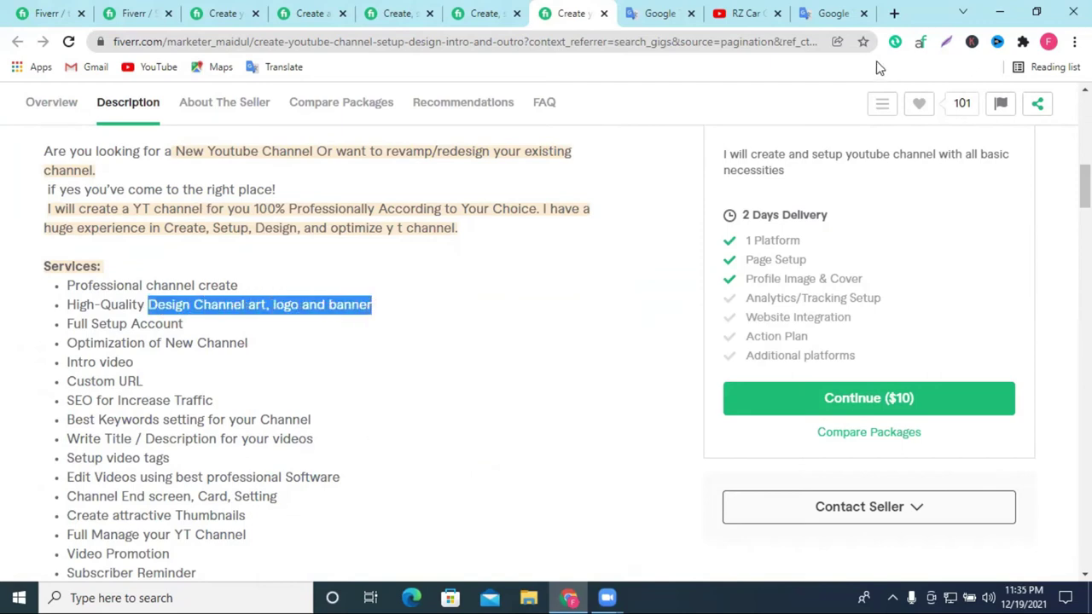
Open the online notepad anotepad.com in a new tab and paste the copied service phrase into a note.
left_click(894, 13)
left_click(710, 39)
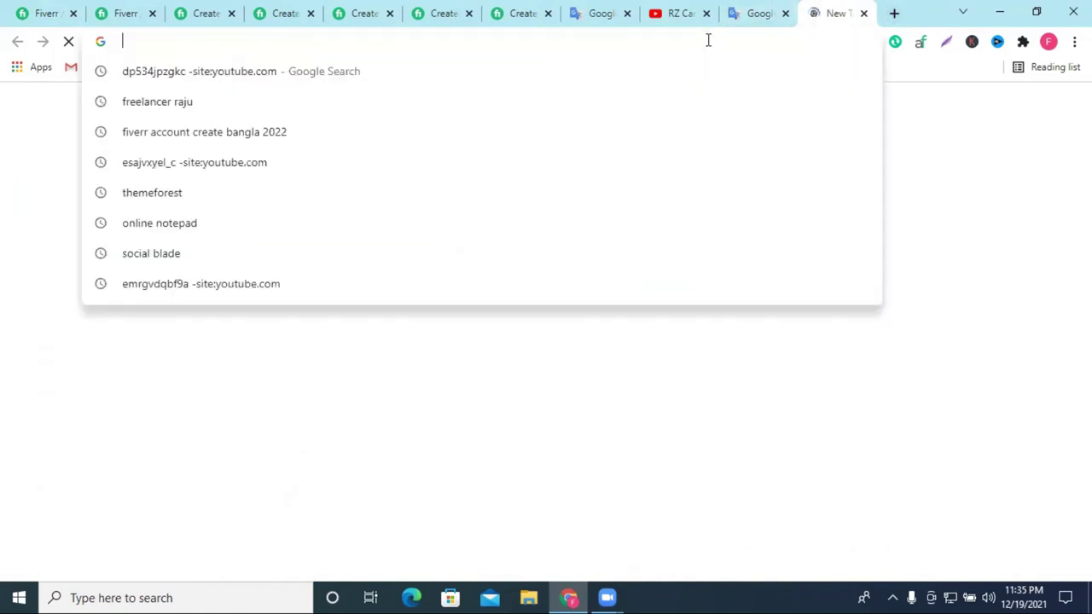
type("online")
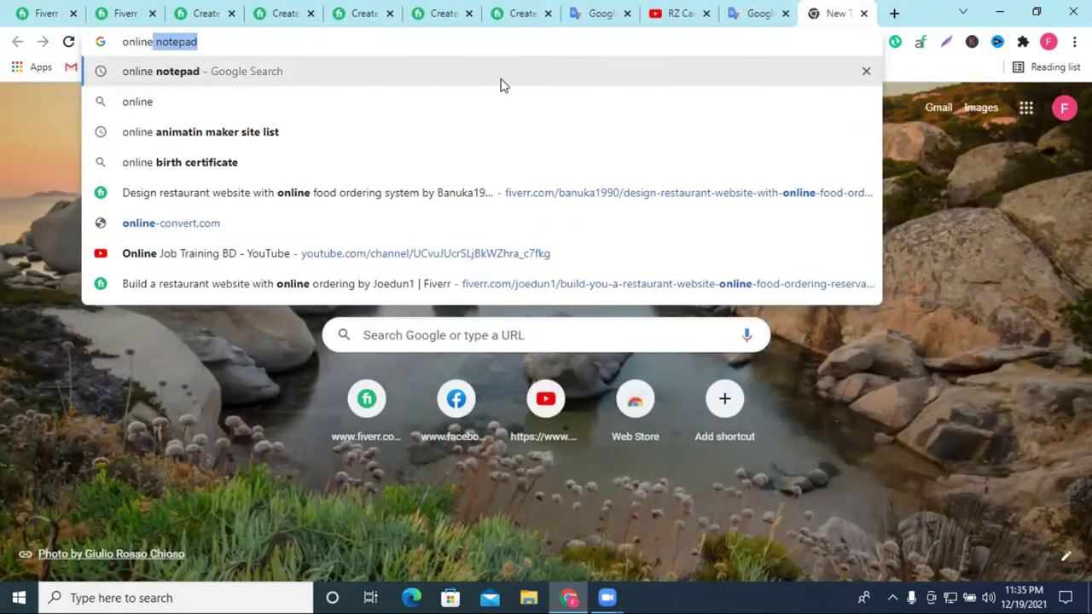
key("Return")
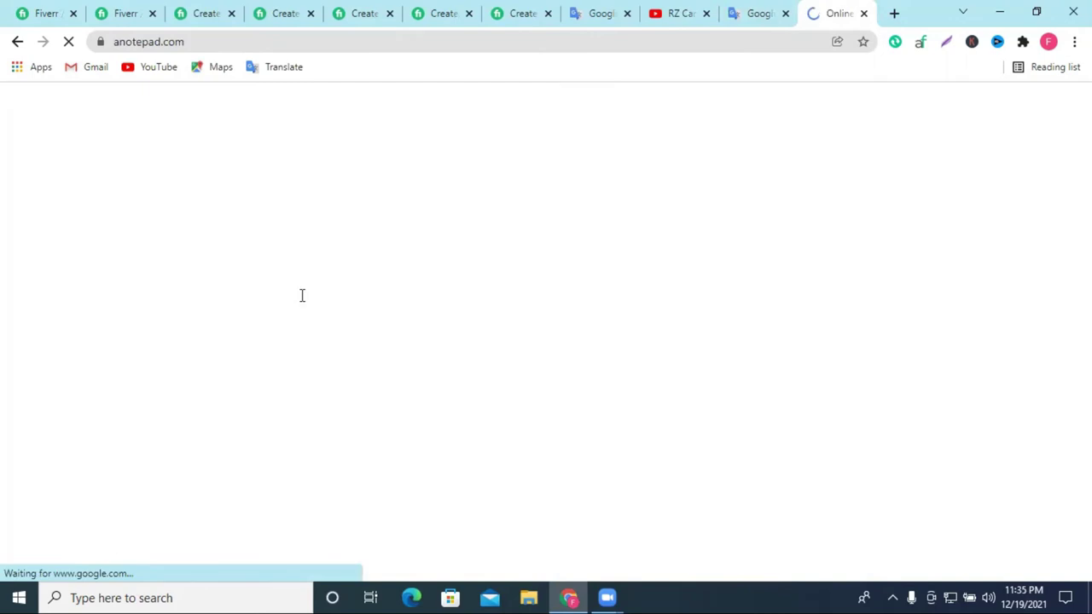
left_click(301, 288)
key("ctrl+v")
Copy the phrase from the notepad and paste it as the second item of the gig's services list.
triple_click(166, 233)
right_click(168, 239)
left_click(262, 278)
left_click(39, 13)
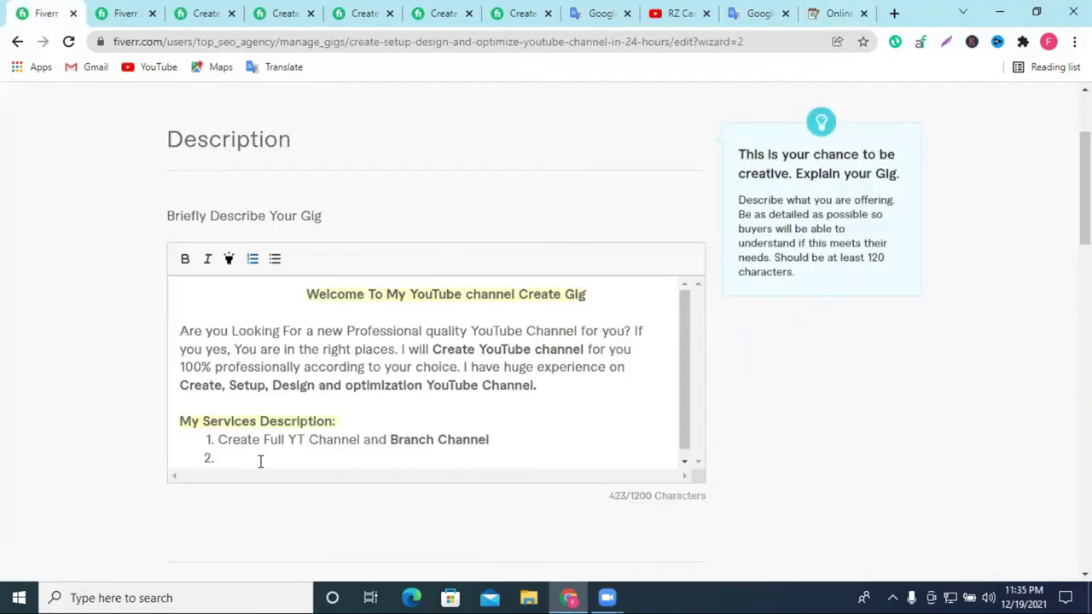
key("ctrl+v")
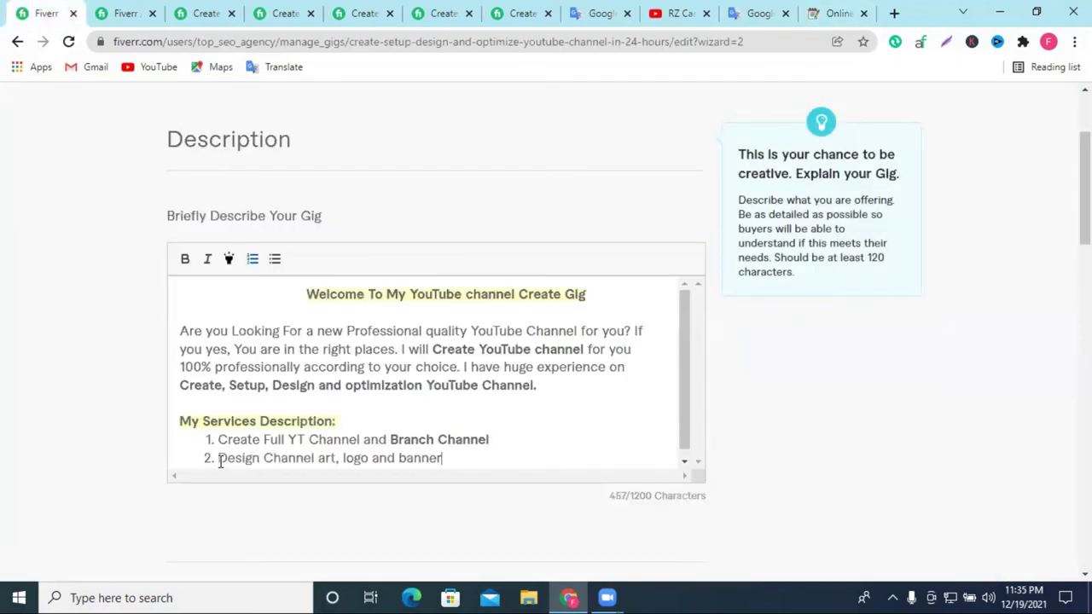
Insert the word "Attractive" at the start of the second list item.
left_click(220, 461)
type("At")
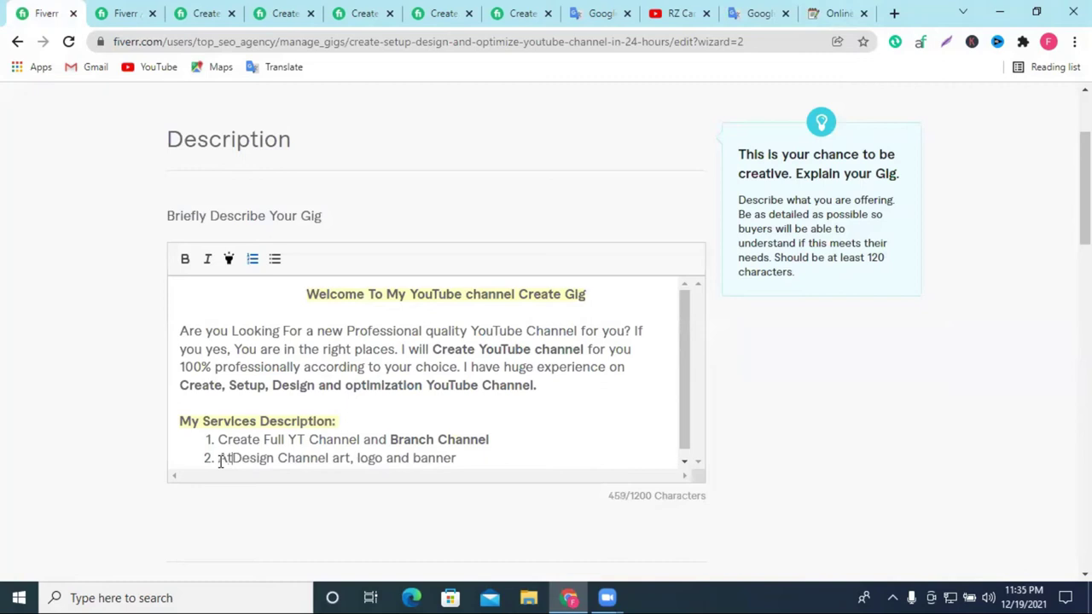
type("t")
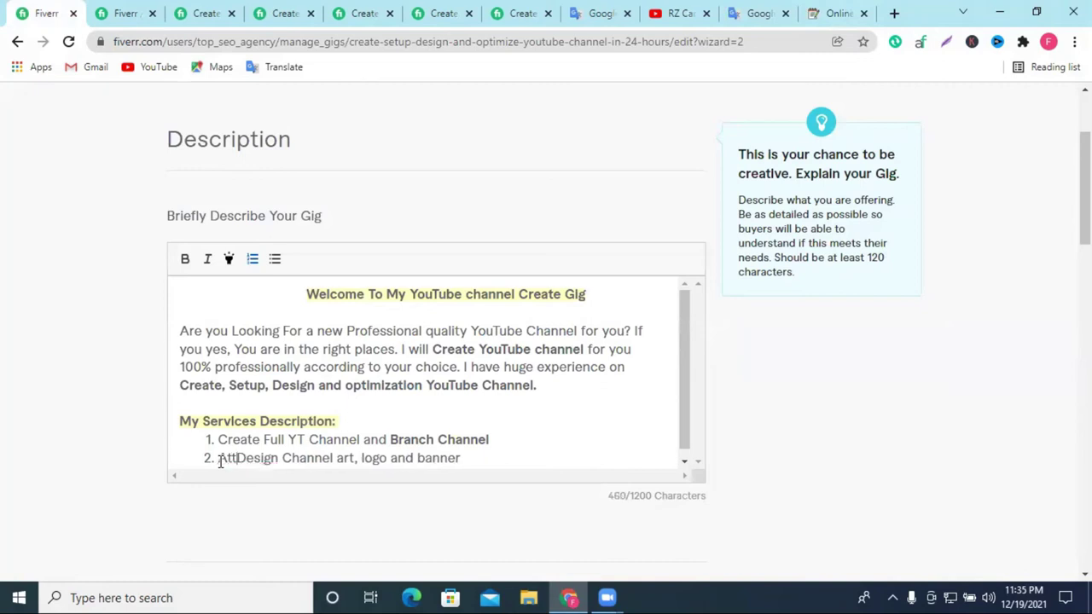
type("ra")
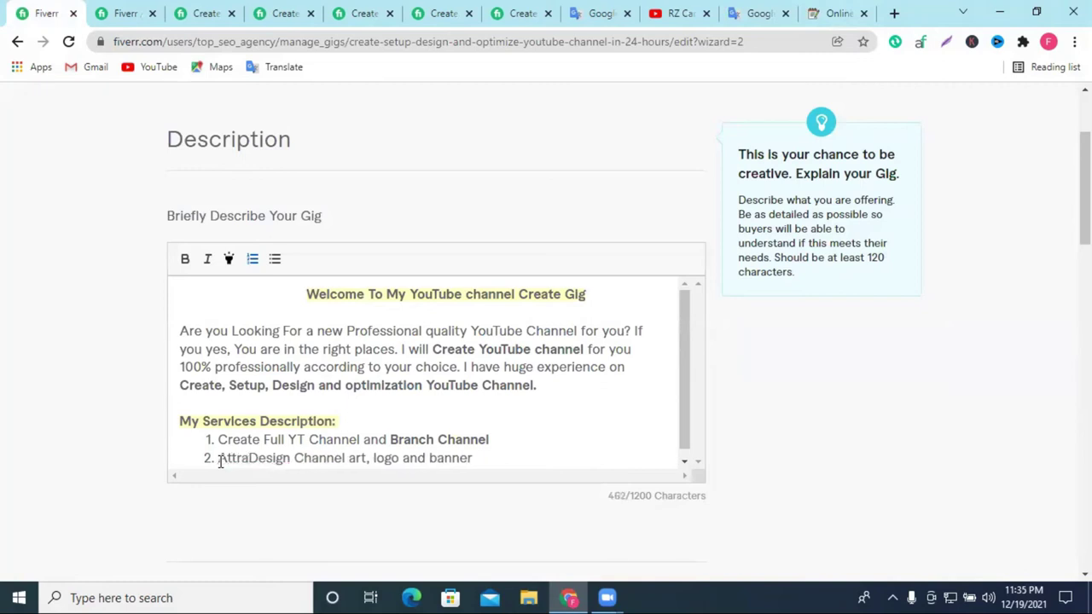
type("ctive")
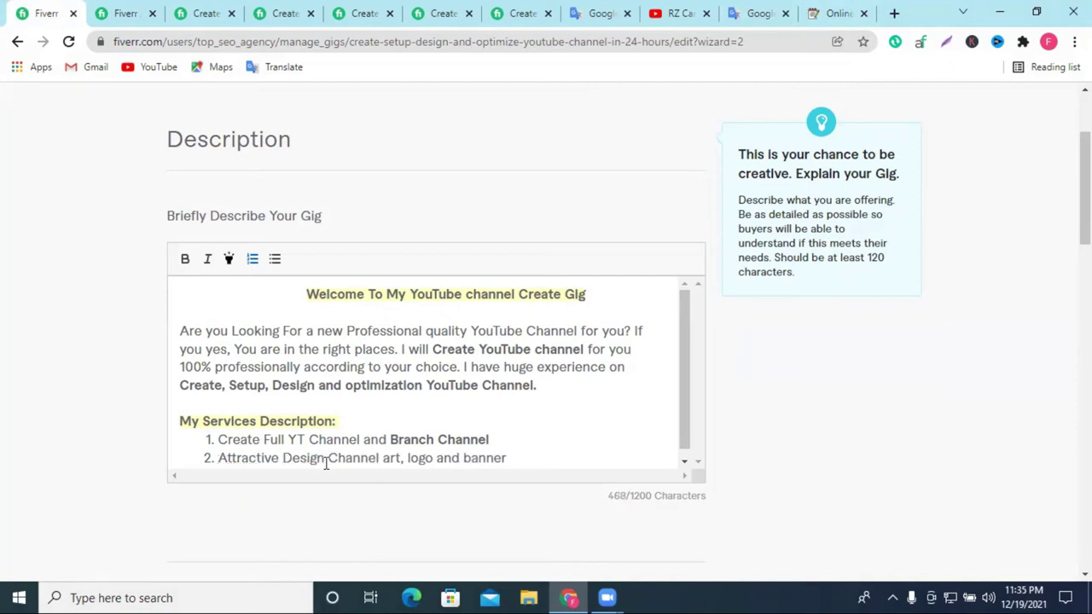
Move "Attractive" so that it follows "Design" in the second list item.
double_click(224, 458)
right_click(225, 463)
left_click(275, 232)
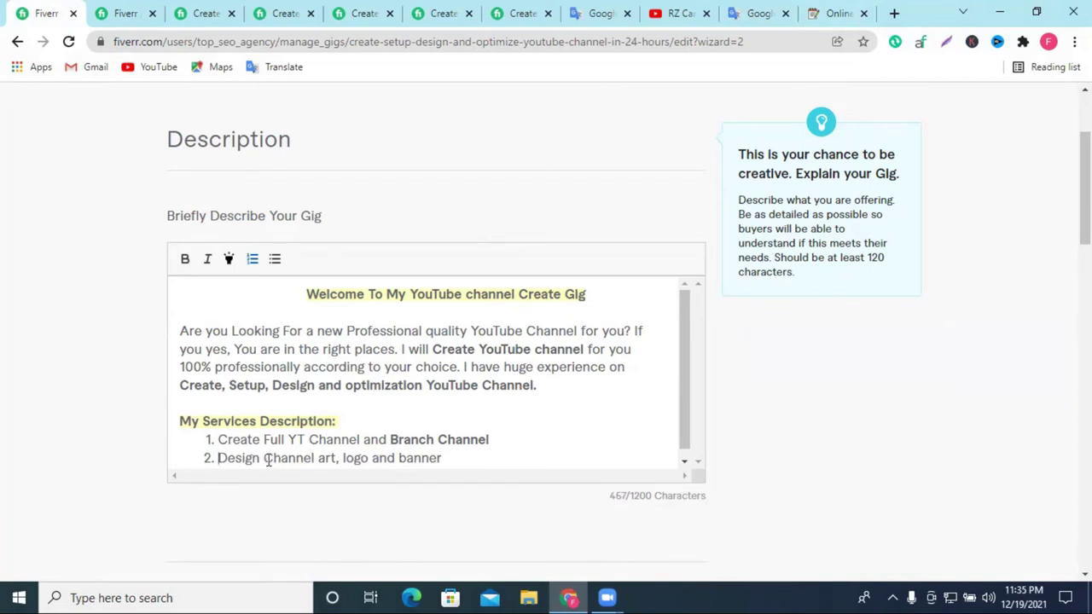
left_click(265, 458)
type("Attractive")
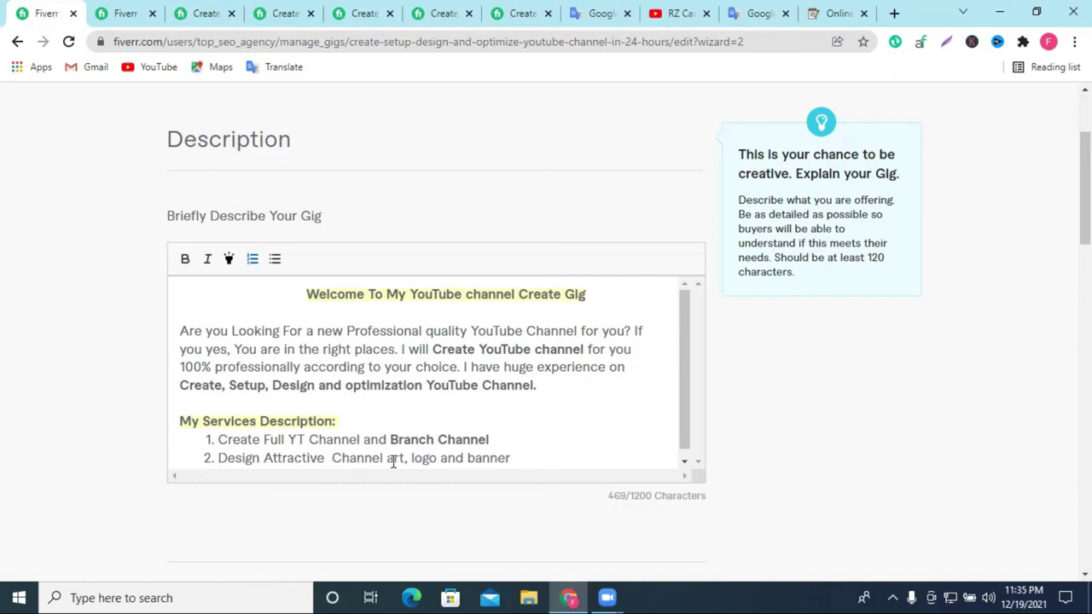
Add an empty third item below the channel art, logo and banner entry.
scroll(533, 437, "down", 1)
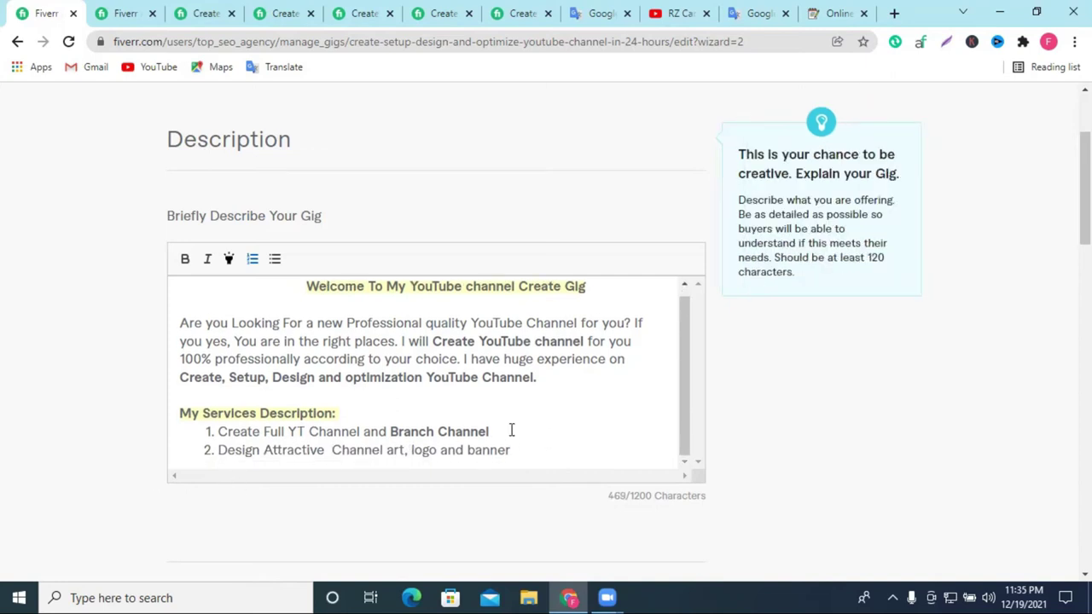
left_click(521, 447)
key("Return")
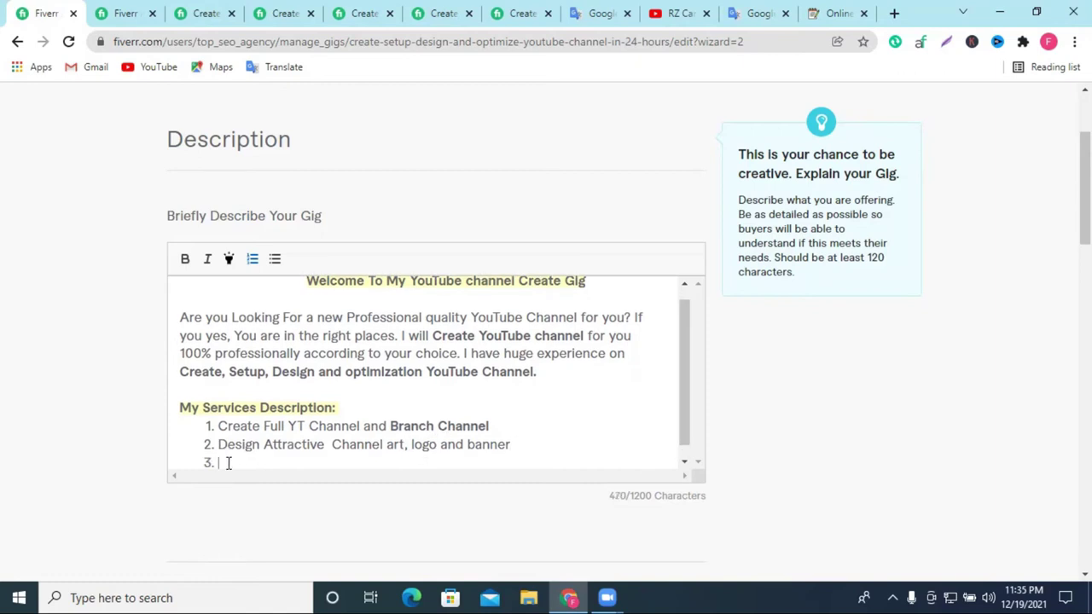
Review the services lists in the reference YouTube channel gigs for further service ideas.
left_click(380, 12)
left_click(424, 8)
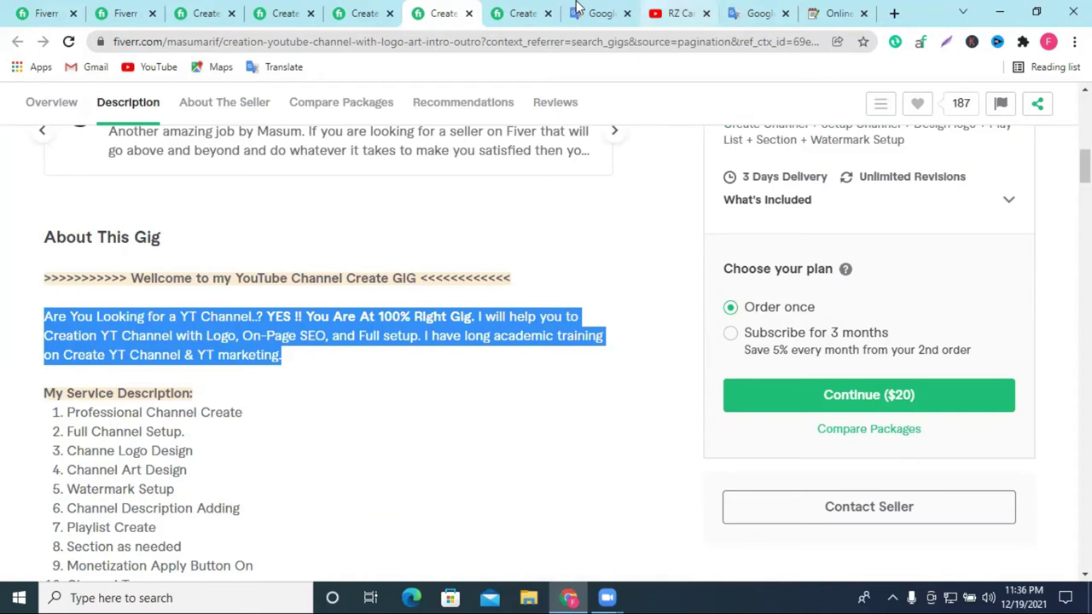
key("ctrl+Tab")
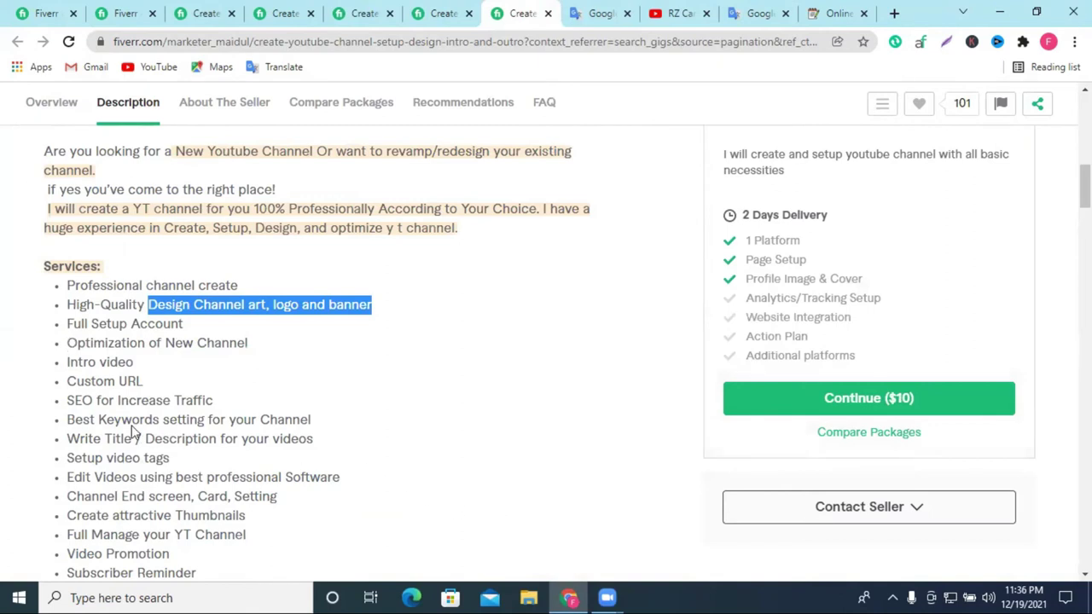
left_click_drag(68, 343, 214, 350)
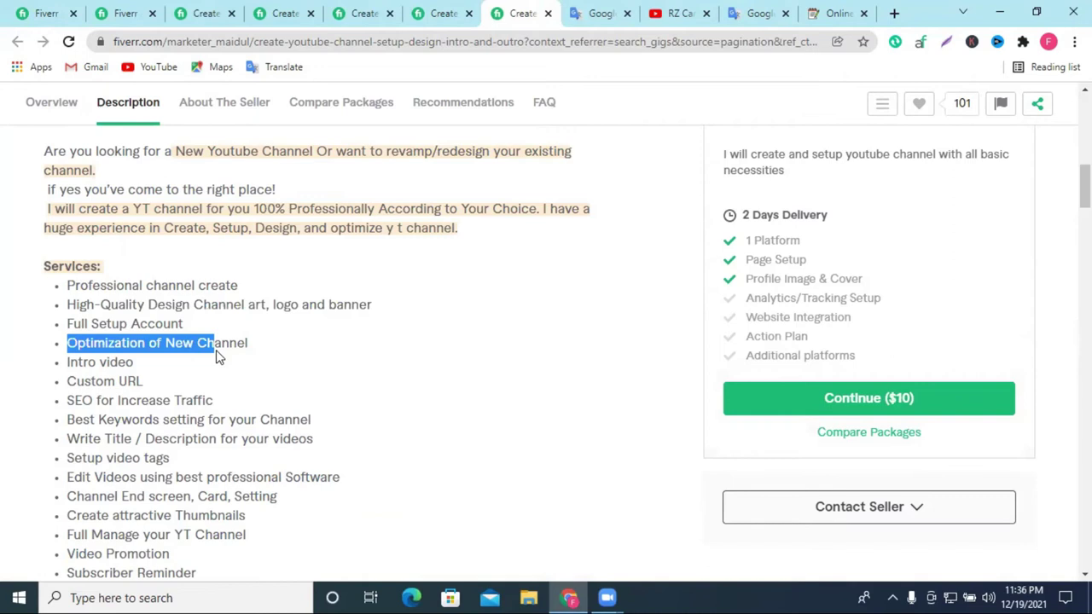
Enter "Website Integration" as the third service, checking the YouTube channel page midway, and start a fourth item.
left_click(47, 13)
left_click(235, 460)
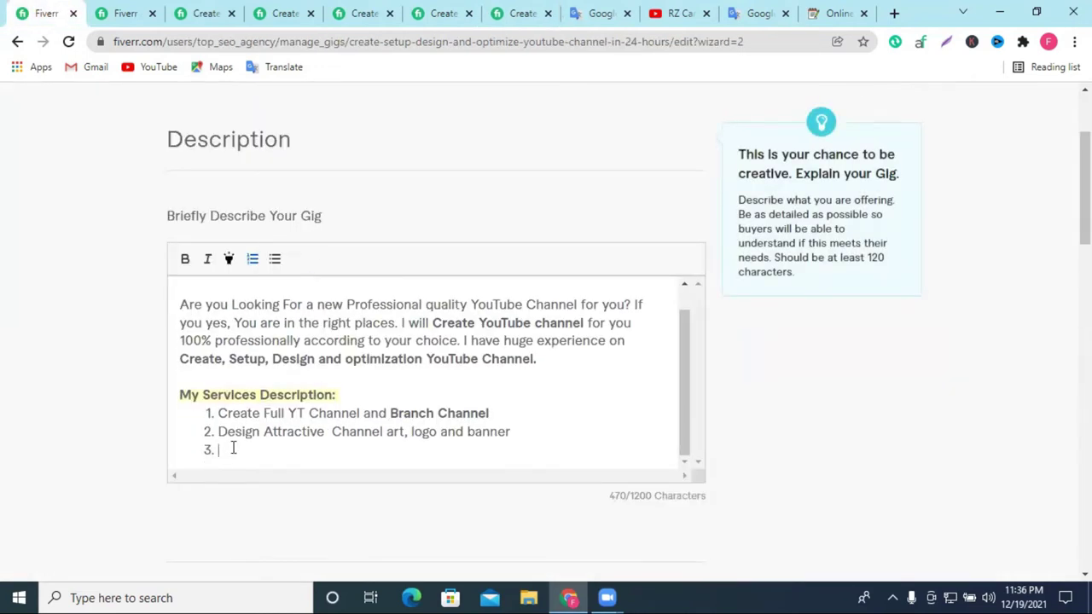
type("Website")
left_click(679, 13)
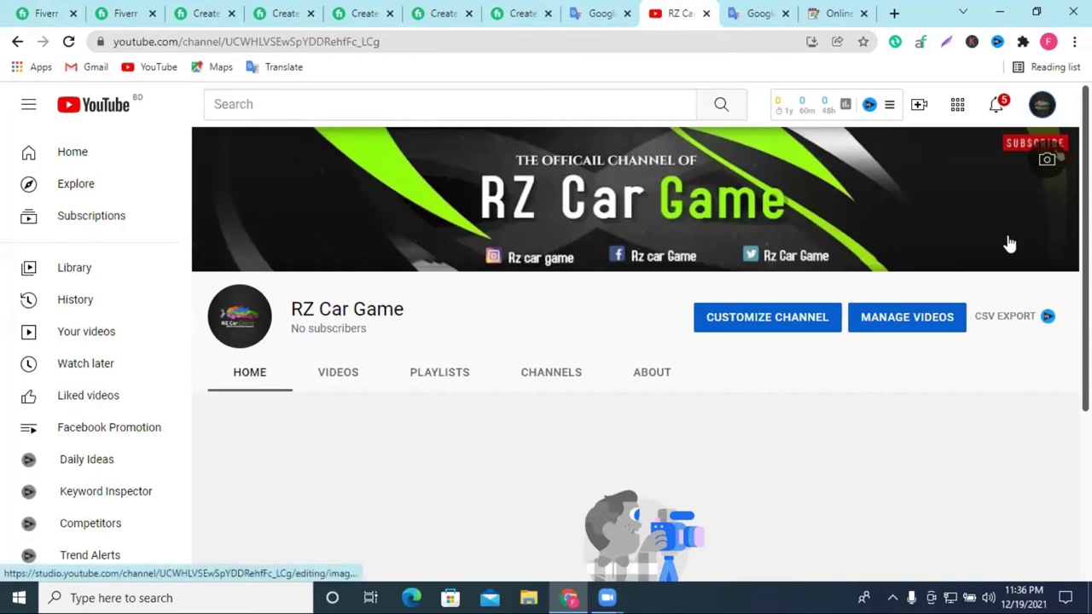
left_click(39, 11)
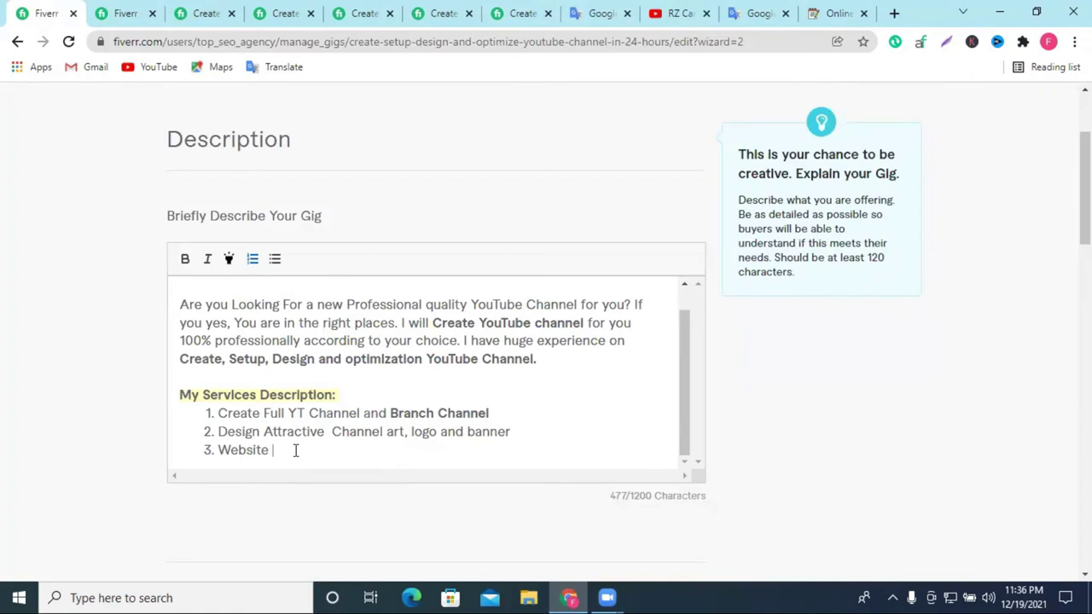
type("In")
type("ter")
type("ration")
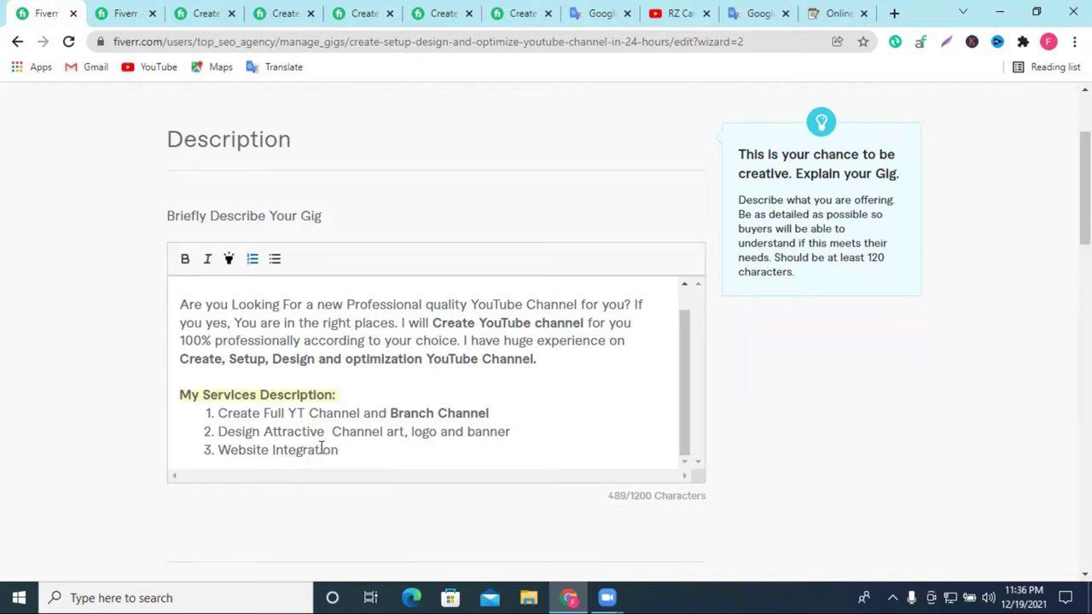
key("Return")
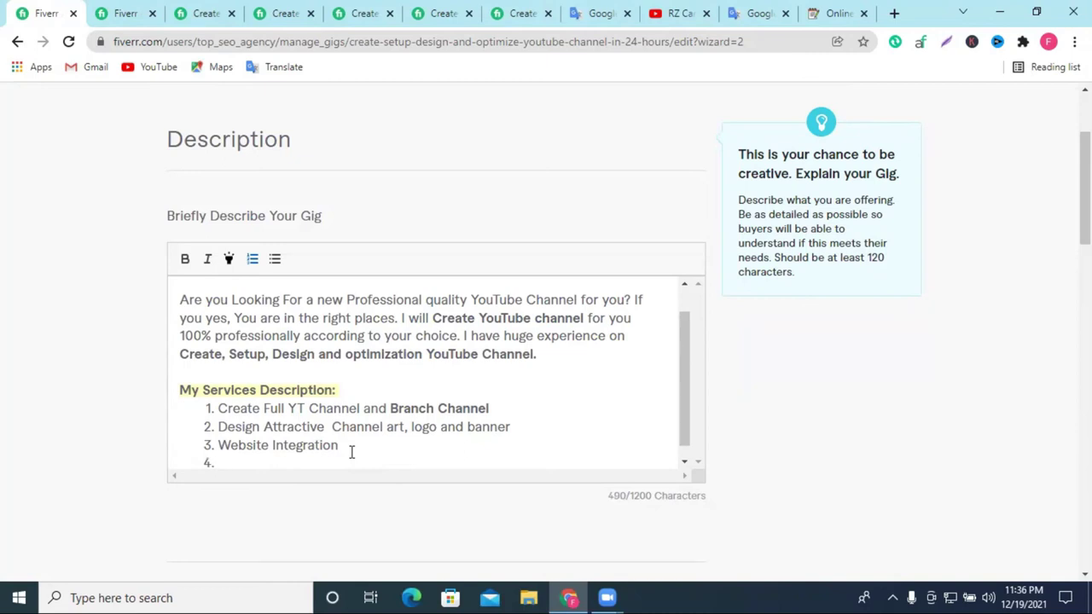
Add "Custom URL" and "Playlist Setup" as the fourth and fifth services, and start a sixth item.
type("Cust")
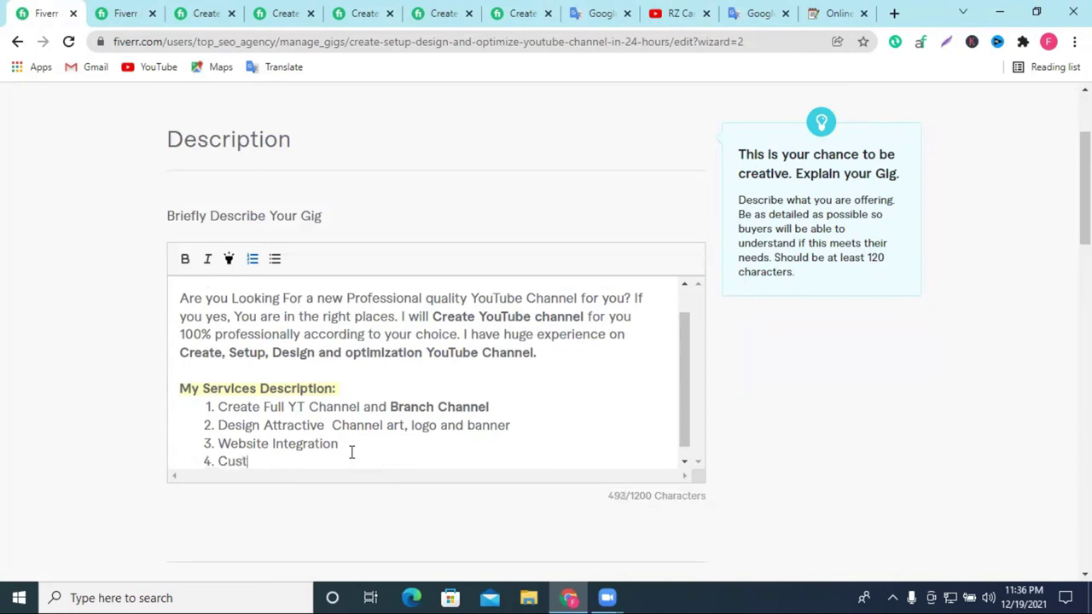
type("om URL")
key("Return")
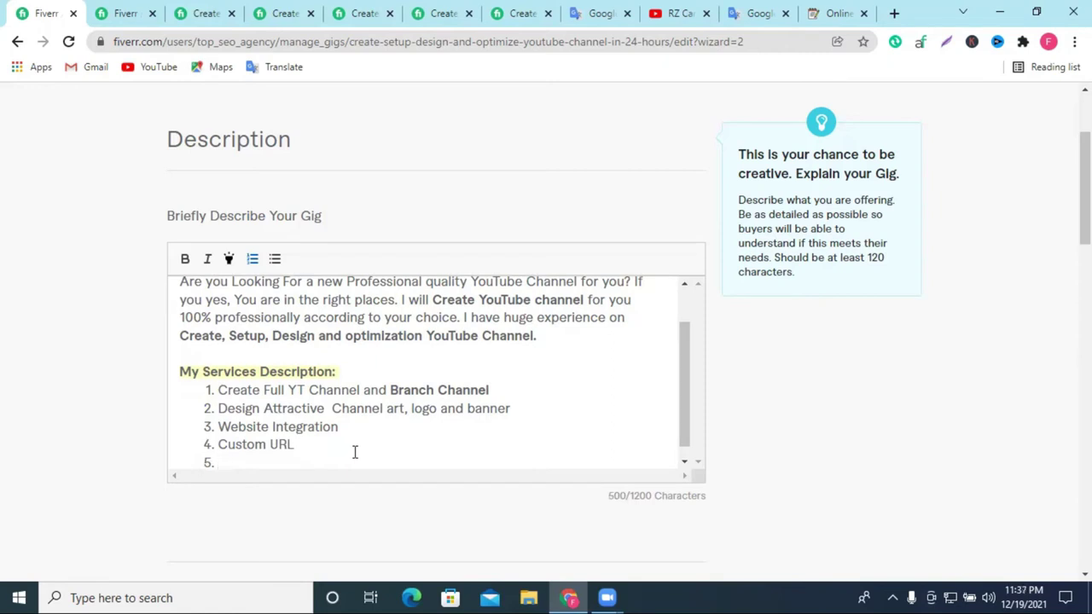
type("Pl")
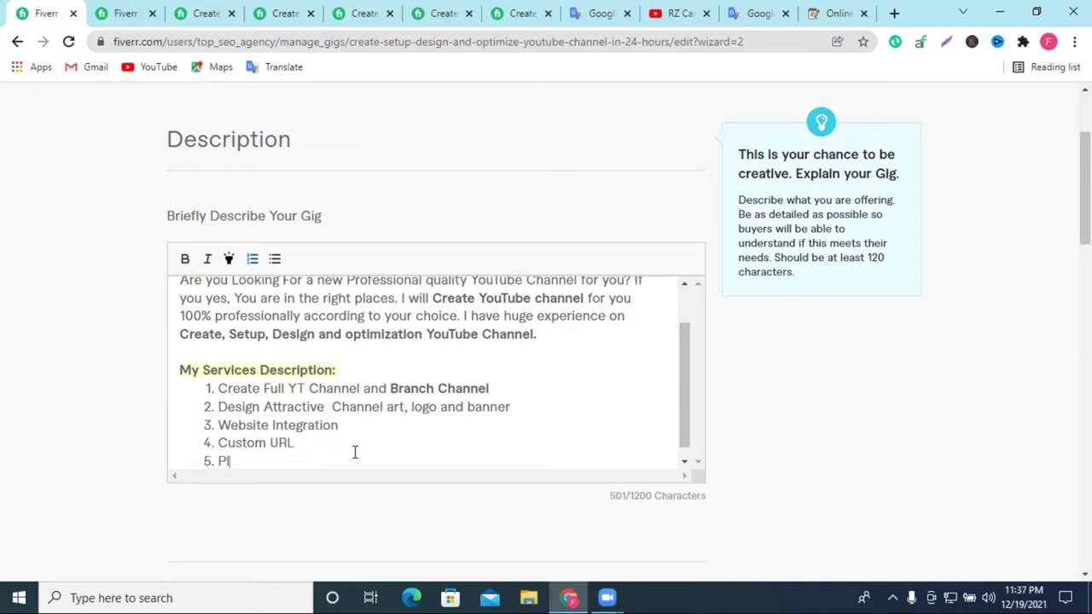
type("aylist Setup")
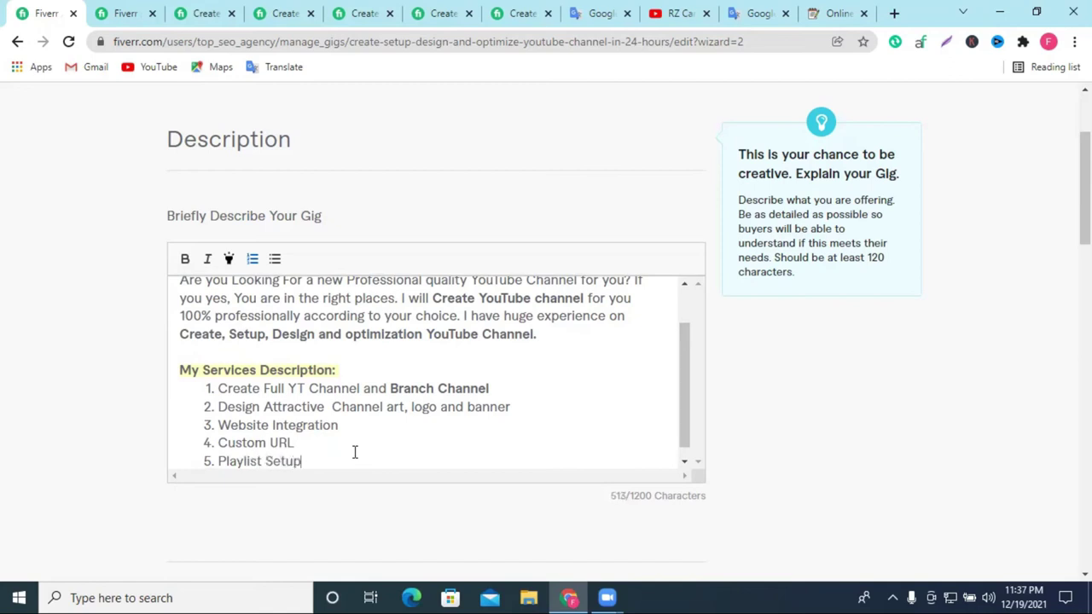
key("Return")
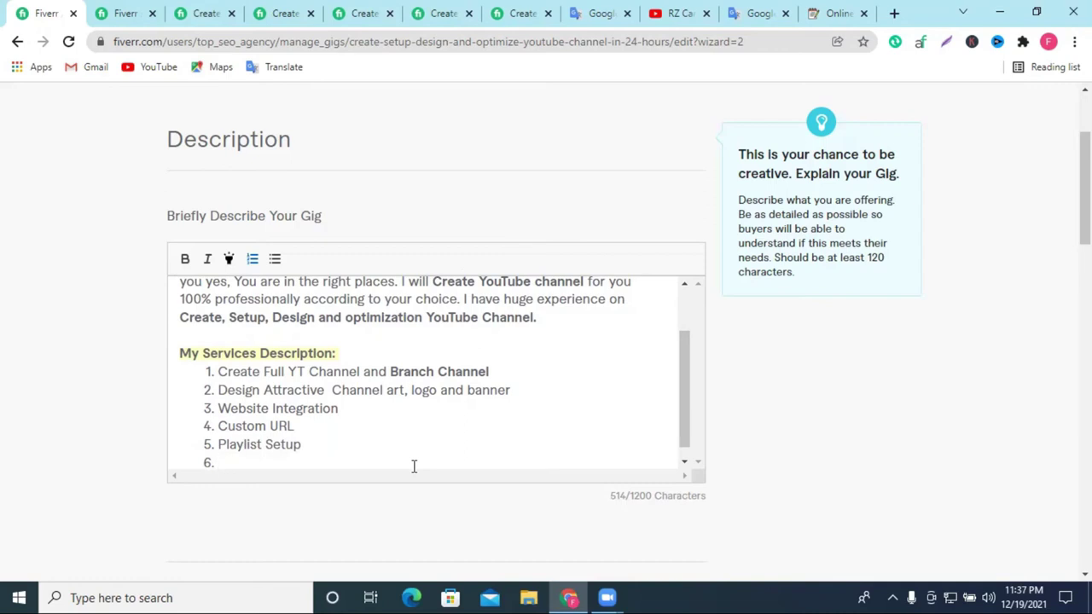
Enter "Channel optimization" as the sixth service, copying "optimization" from the paragraph above, and start a seventh item.
type("Channel")
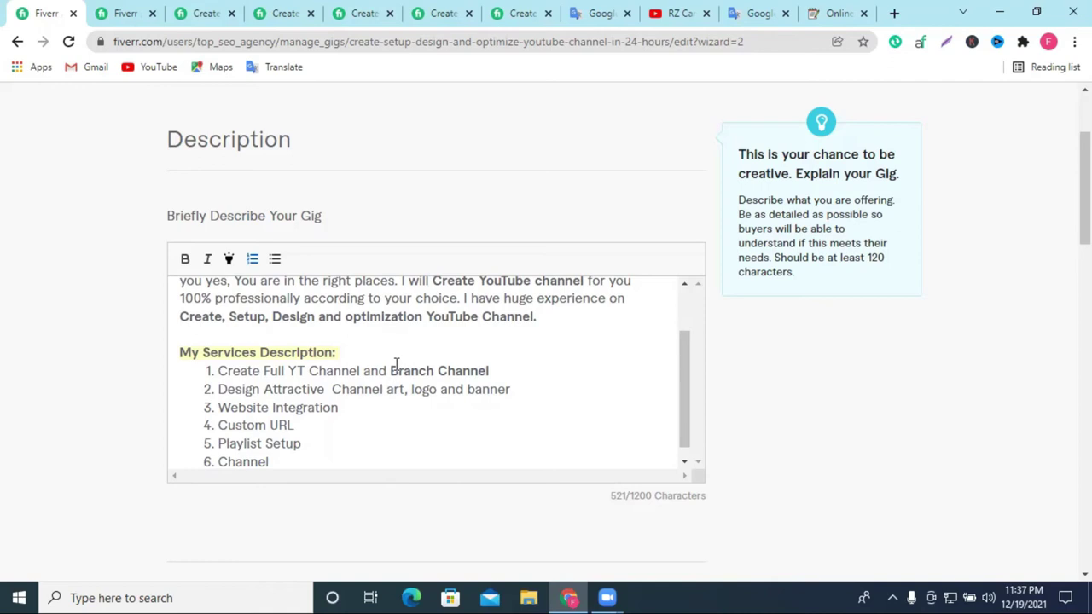
double_click(383, 317)
right_click(383, 317)
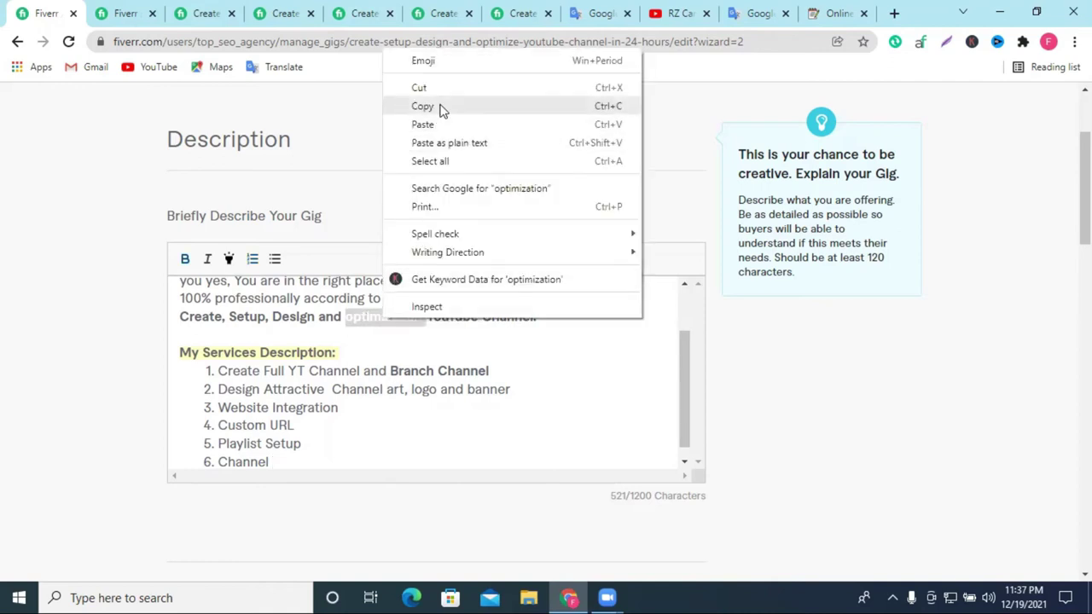
left_click(442, 106)
left_click(296, 453)
key("ctrl+v")
key("Return")
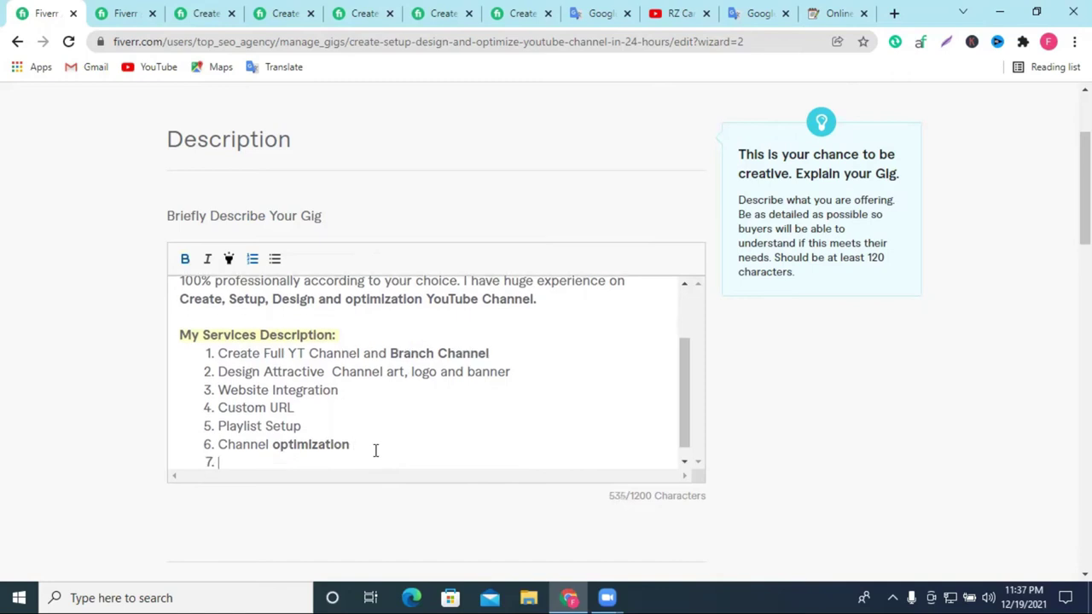
Enter "Thumbnail" as the seventh service, add an empty eighth item, and remove the bold formatting from "Thumbnail".
type("Thum")
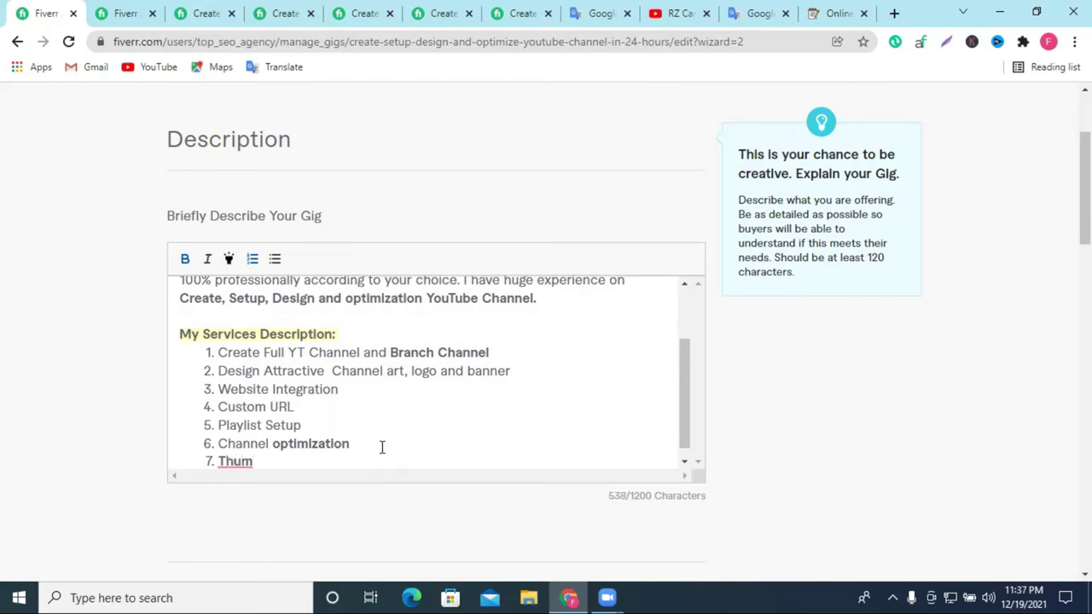
type("bnail")
key("Return")
left_click_drag(284, 444, 219, 437)
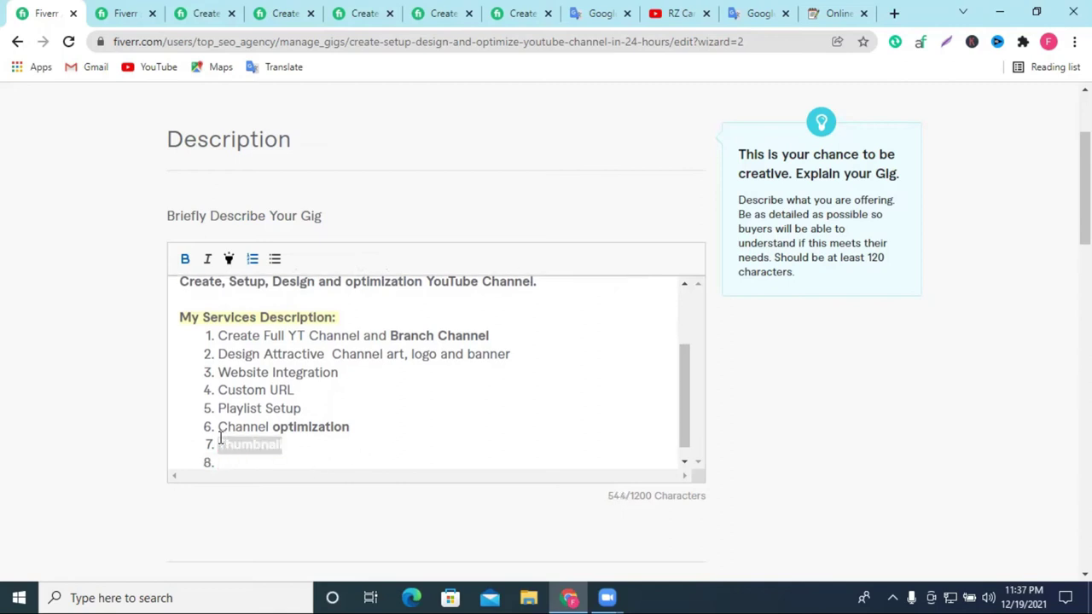
key("Right")
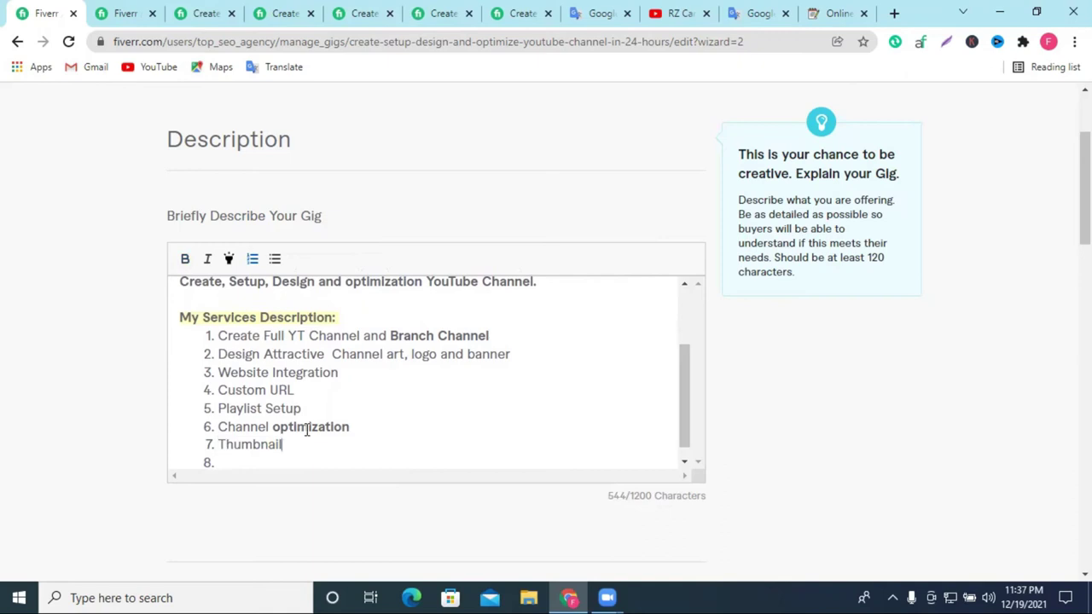
Remove the bold from "optimization" in the sixth service, enter "Channel Verify" as the eighth service, and start a ninth item.
double_click(307, 430)
left_click(185, 258)
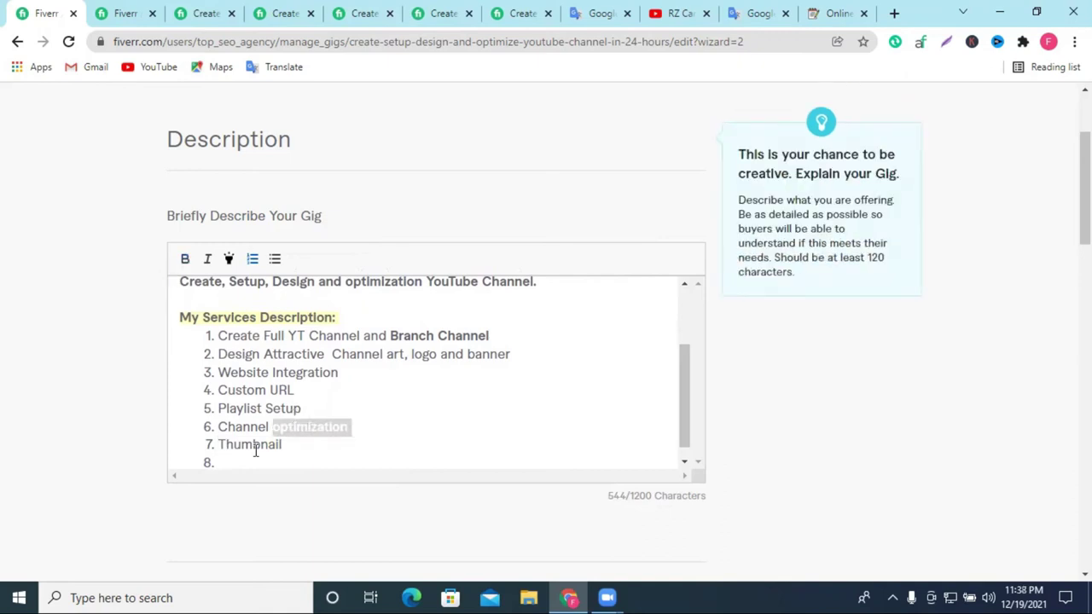
left_click(230, 468)
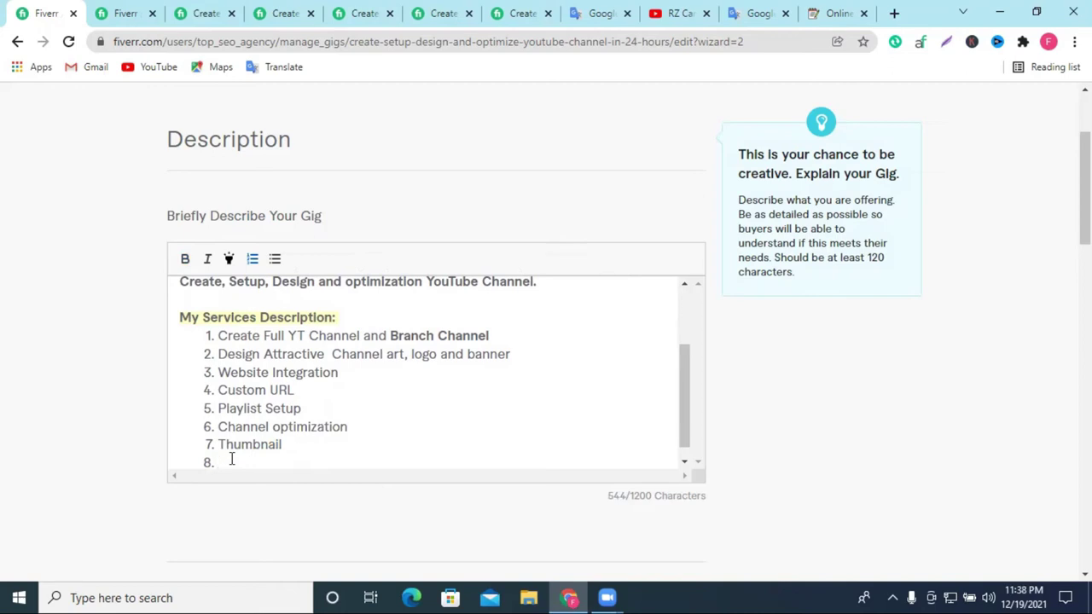
type("channe")
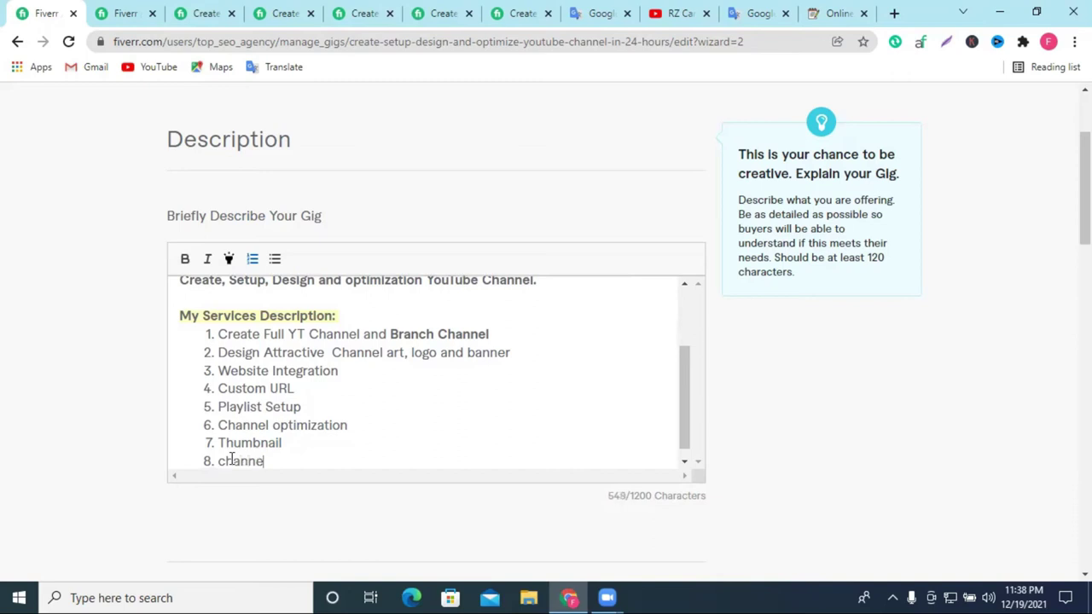
type("l Very")
key("BackSpace")
type("ify")
left_click(219, 461)
scroll(220, 460, "down", 1)
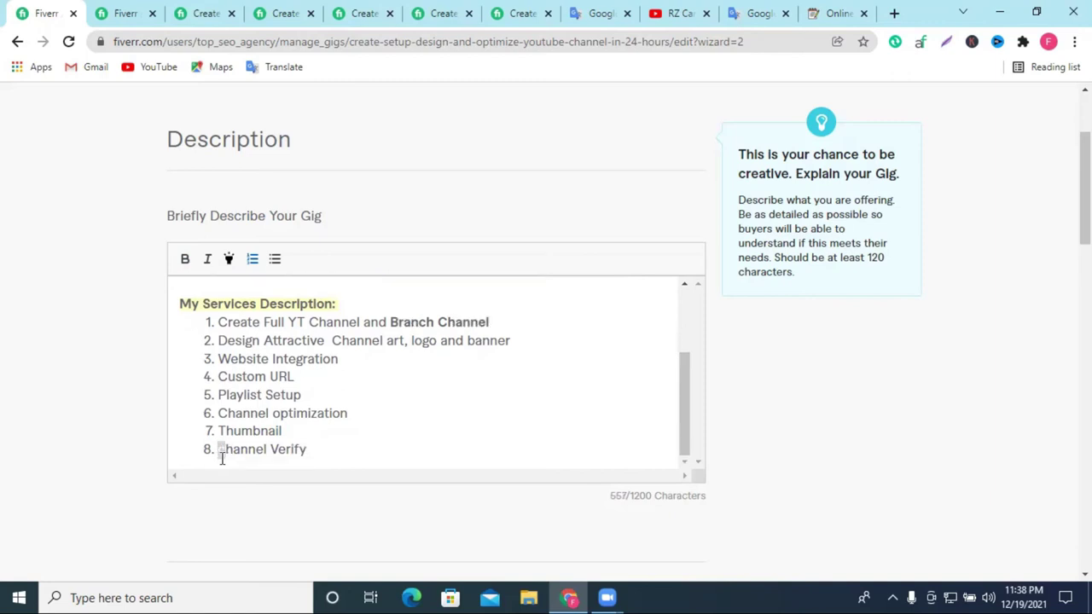
key("Delete")
type("C")
left_click(317, 453)
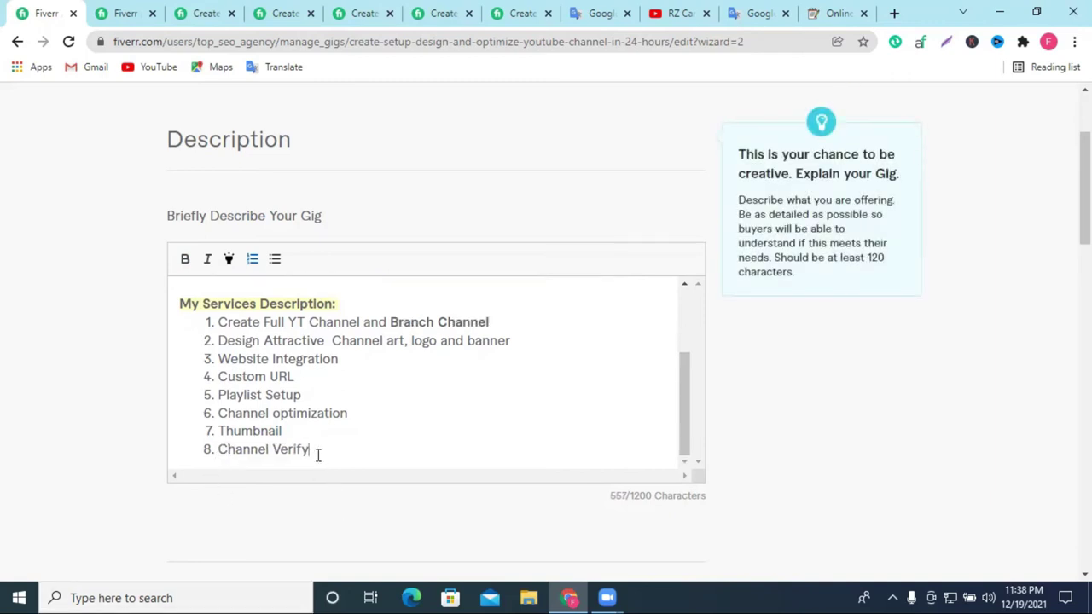
key("Return")
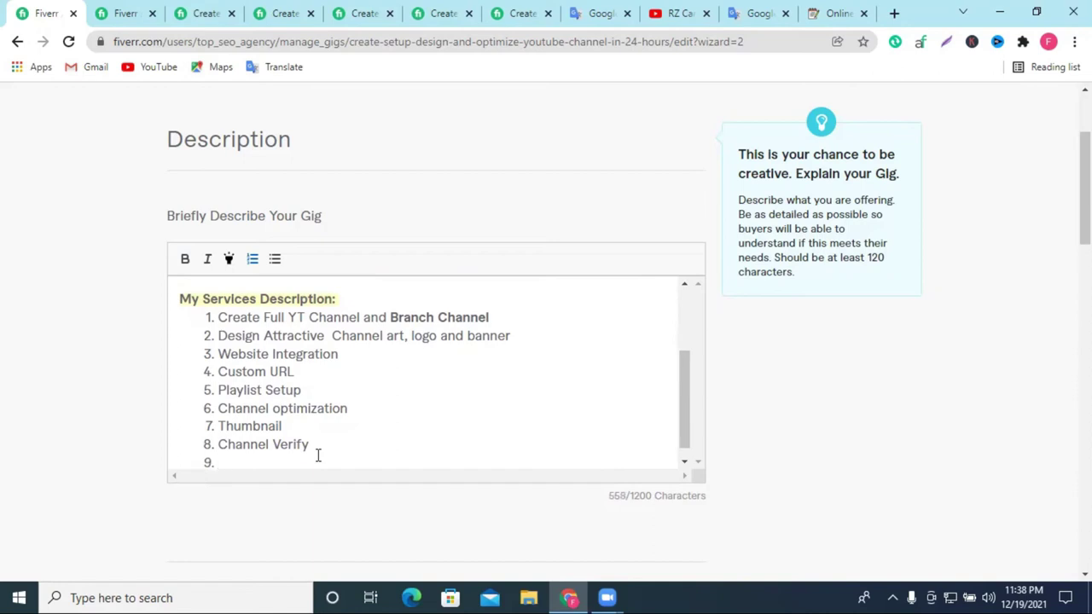
Enter "Section" as the ninth service and start a tenth item.
type("Se")
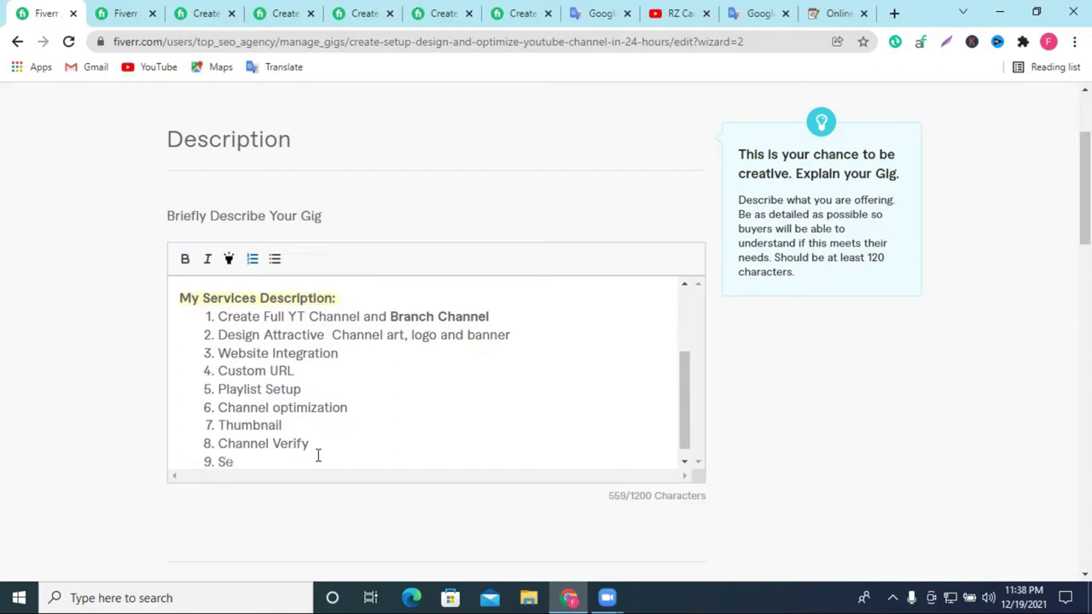
type("ction")
key("Return")
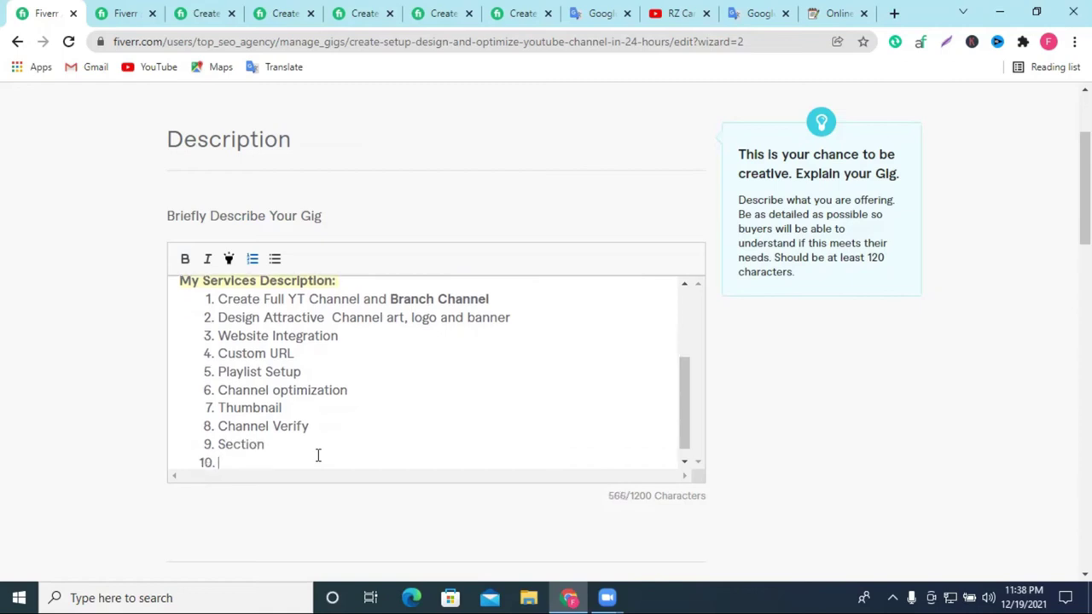
Enter "End Screens" as the tenth service, correcting its spelling, and start an eleventh item.
type("End ")
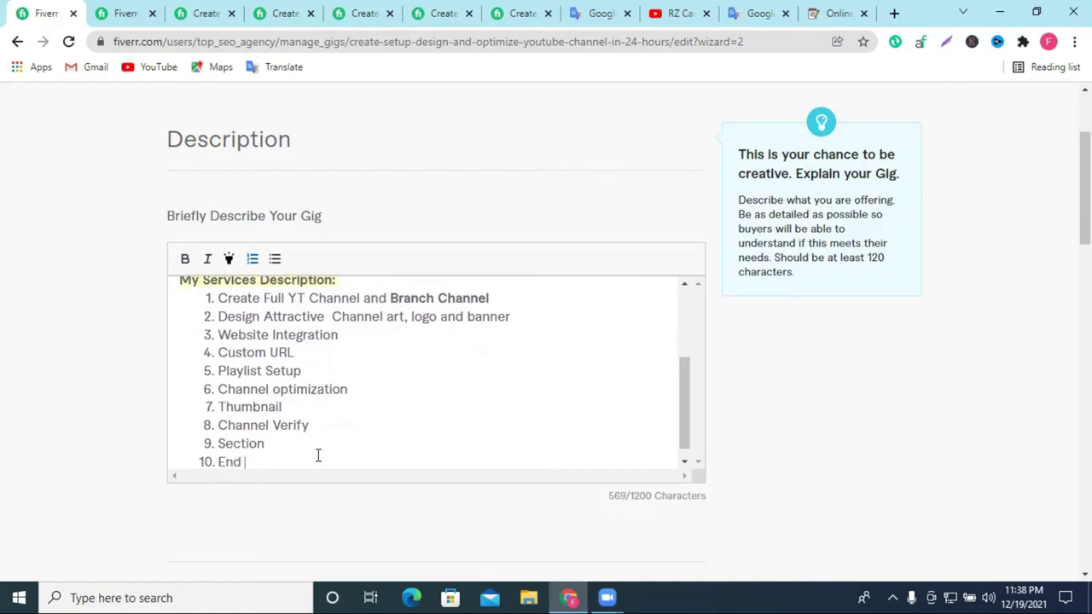
type("Sreenshoss")
right_click(309, 451)
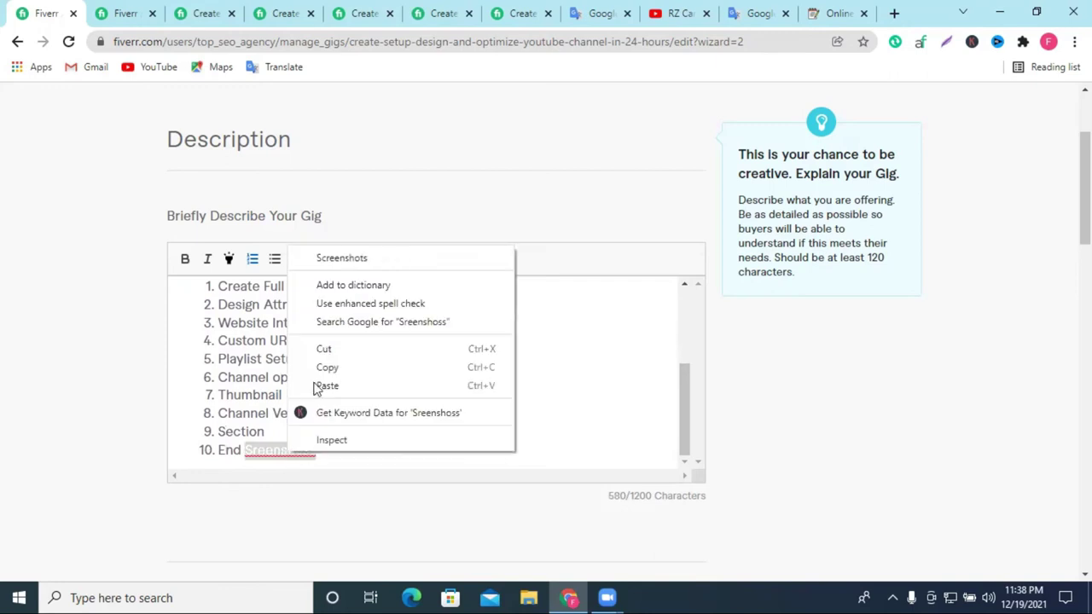
left_click(271, 454)
left_click_drag(324, 451, 287, 451)
key("BackSpace")
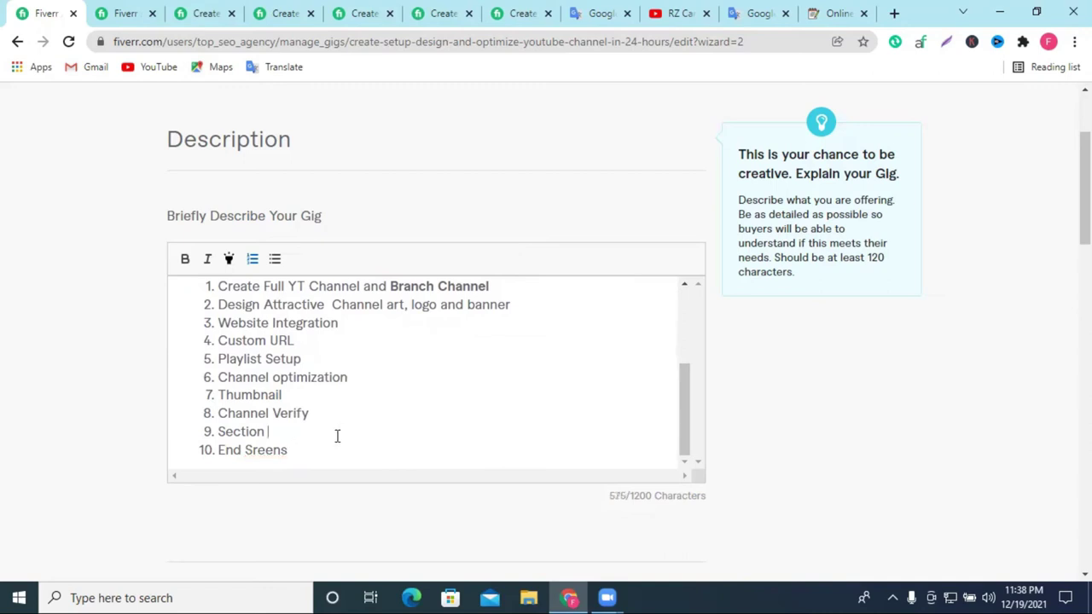
key("Up")
left_click(252, 450)
type("c")
left_click(307, 448)
key("Return")
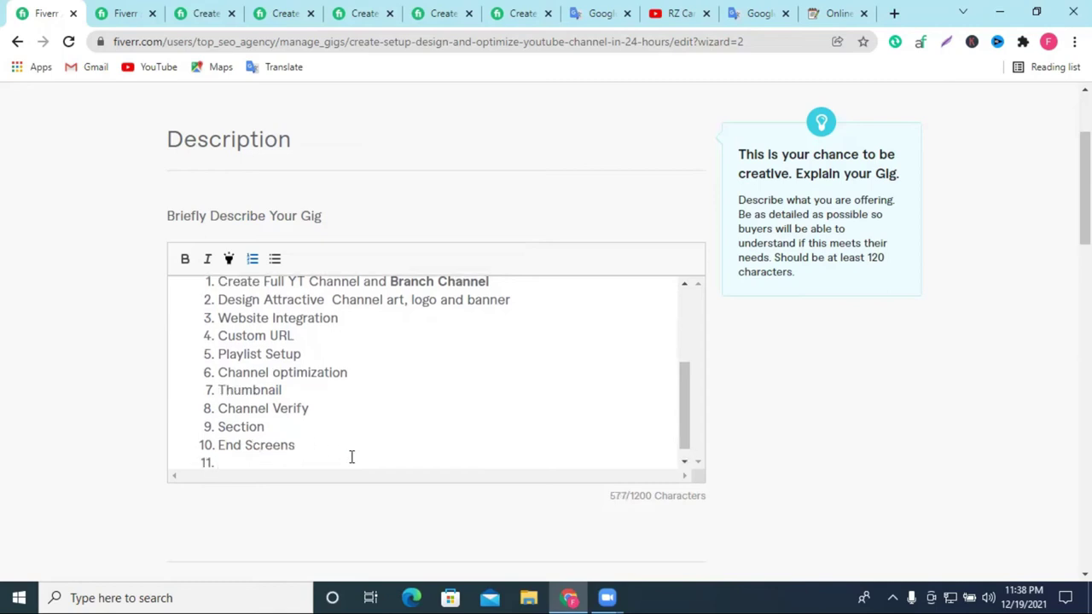
Add "Card" and "Create video" as the eleventh and twelfth services, and start a thirteenth item.
type("Card")
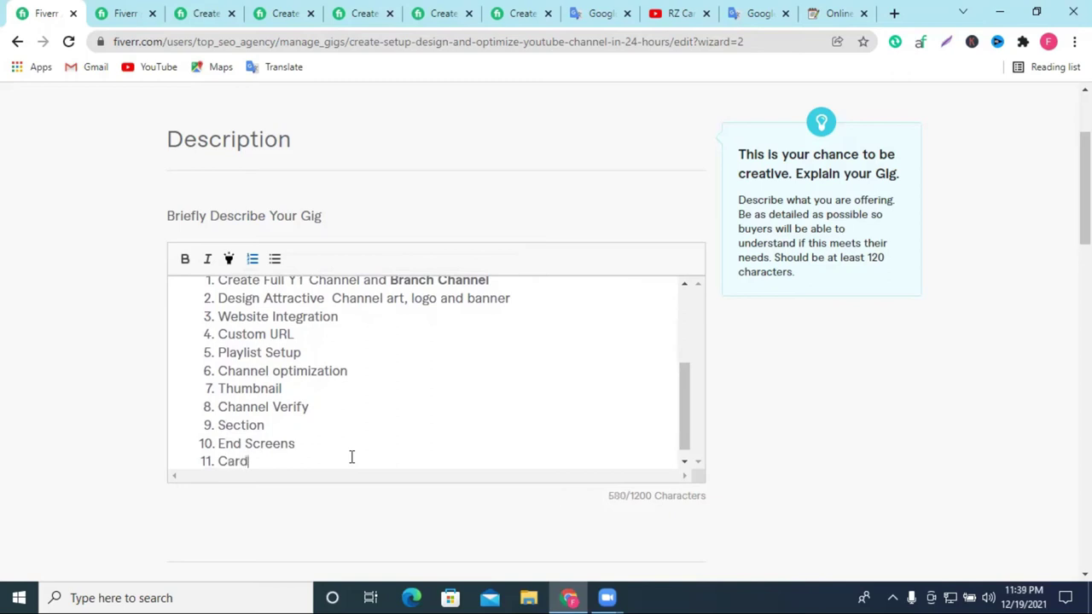
key("Return")
type("M")
key("BackSpace")
type("Cre")
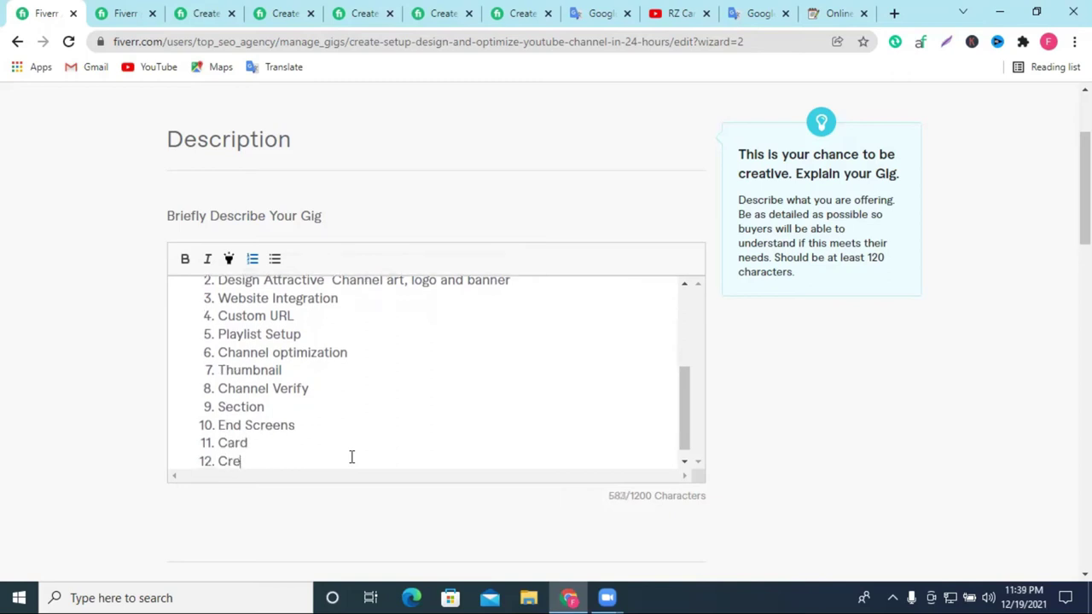
type("ate video")
key("Return")
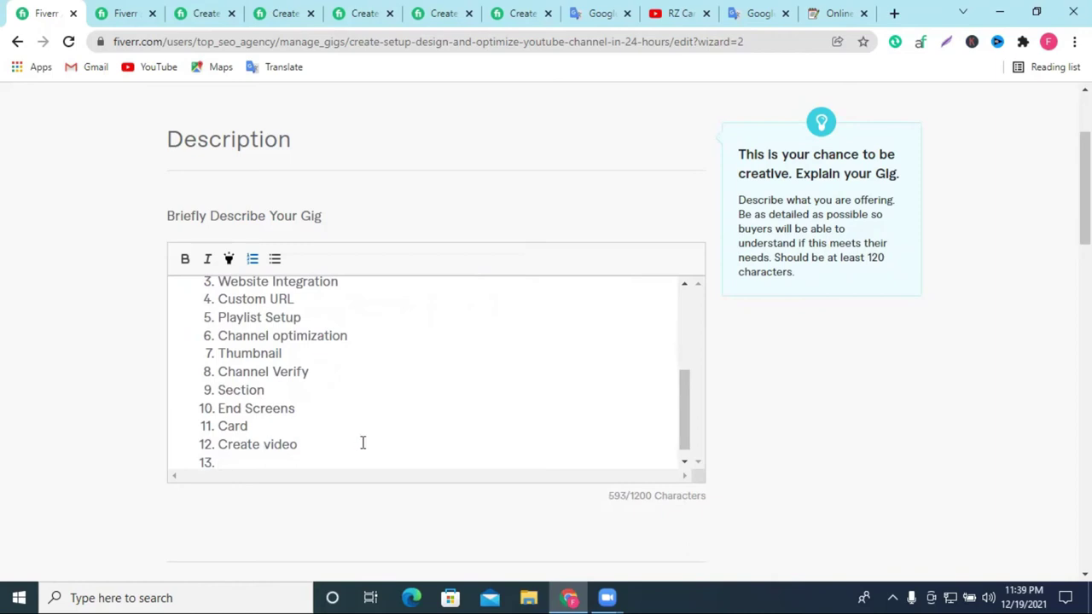
Enter "Perfect Description" as the thirteenth service, copying "Description" from the "My Services Description:" heading.
scroll(275, 450, "down", 1)
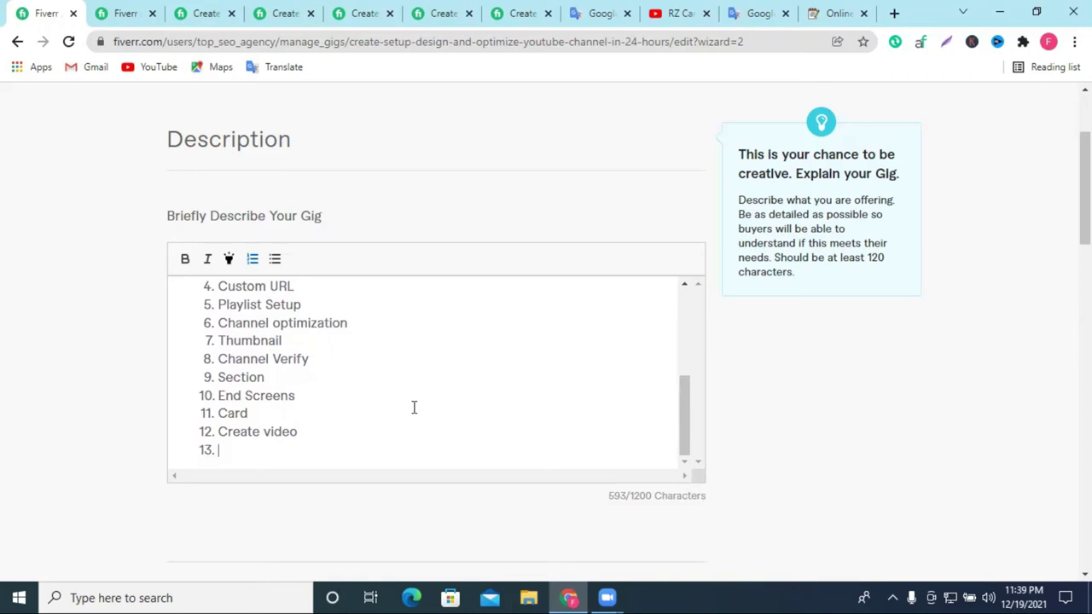
scroll(414, 408, "down", 1)
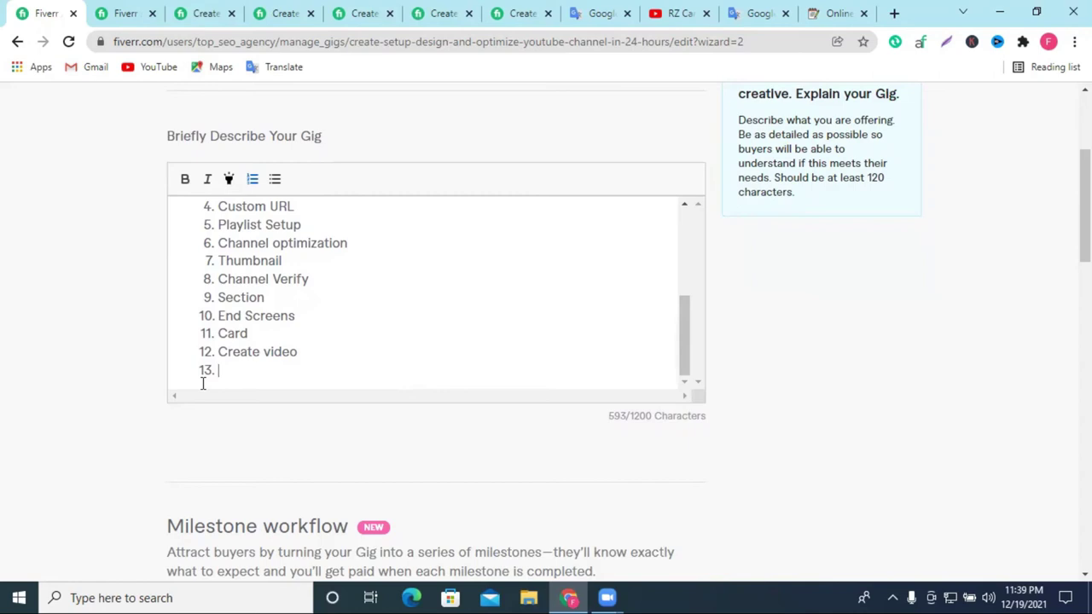
type("Per")
type("fect ")
type("De")
scroll(267, 293, "up", 3)
double_click(267, 290)
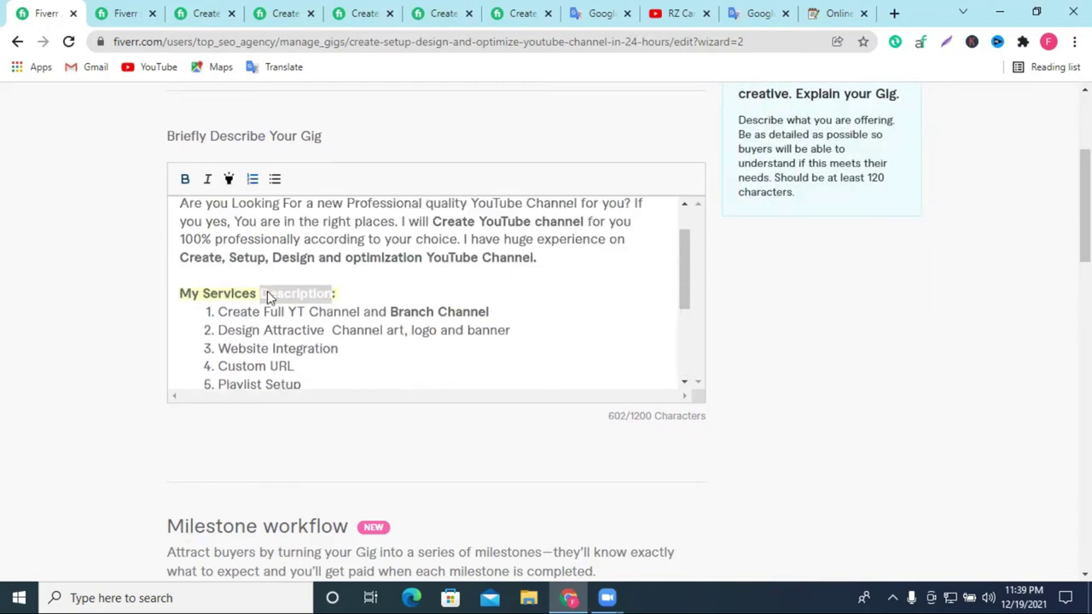
right_click(267, 291)
left_click(366, 349)
scroll(325, 323, "down", 3)
scroll(325, 323, "down", 1)
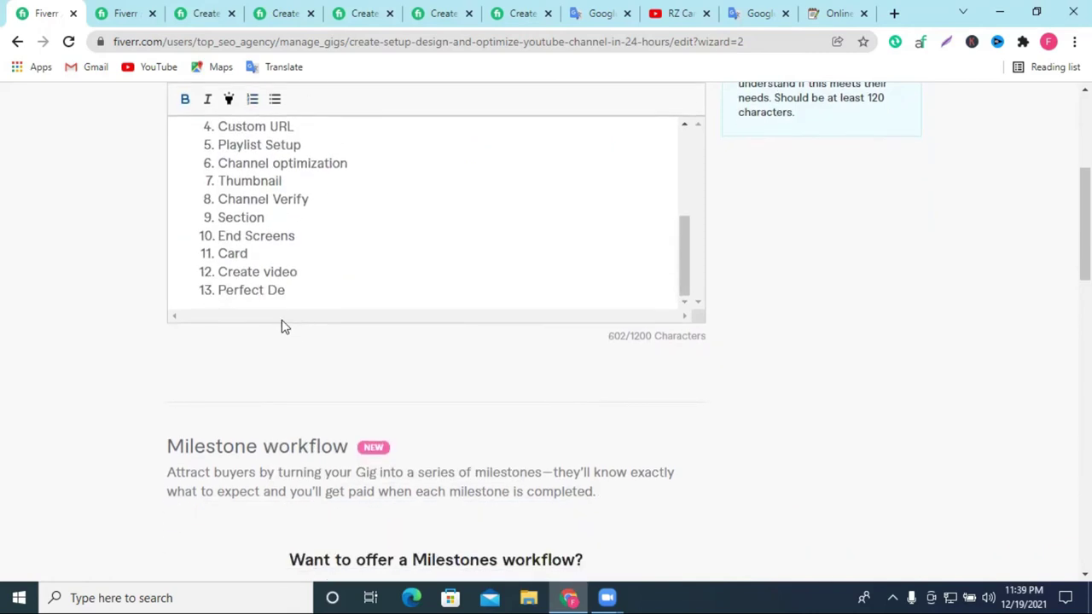
double_click(276, 290)
key("ctrl+v")
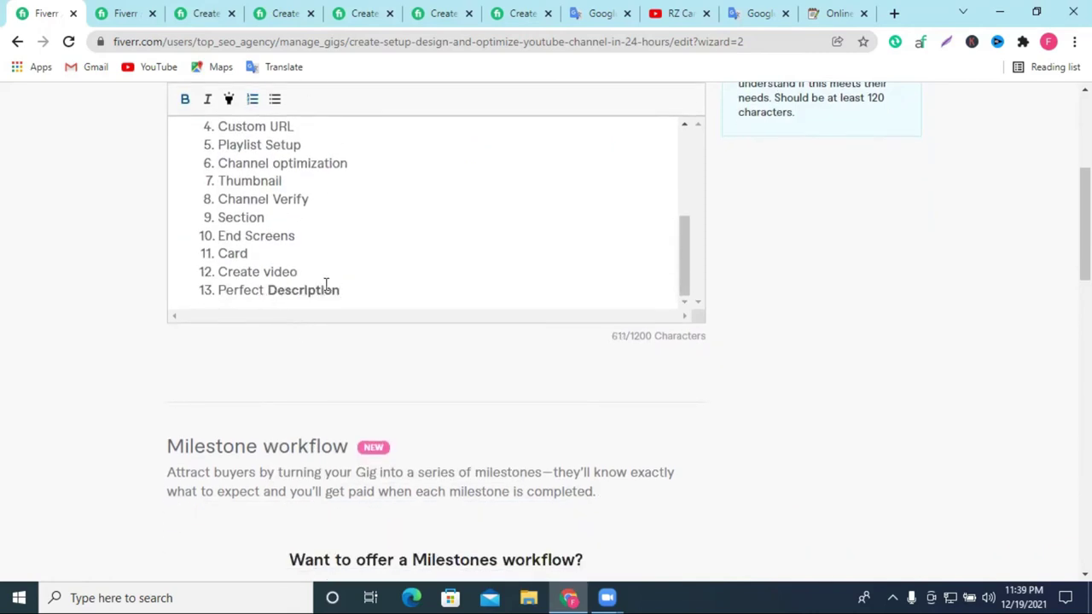
Remove the bold formatting from the thirteenth service and start a fourteenth item.
triple_click(325, 286)
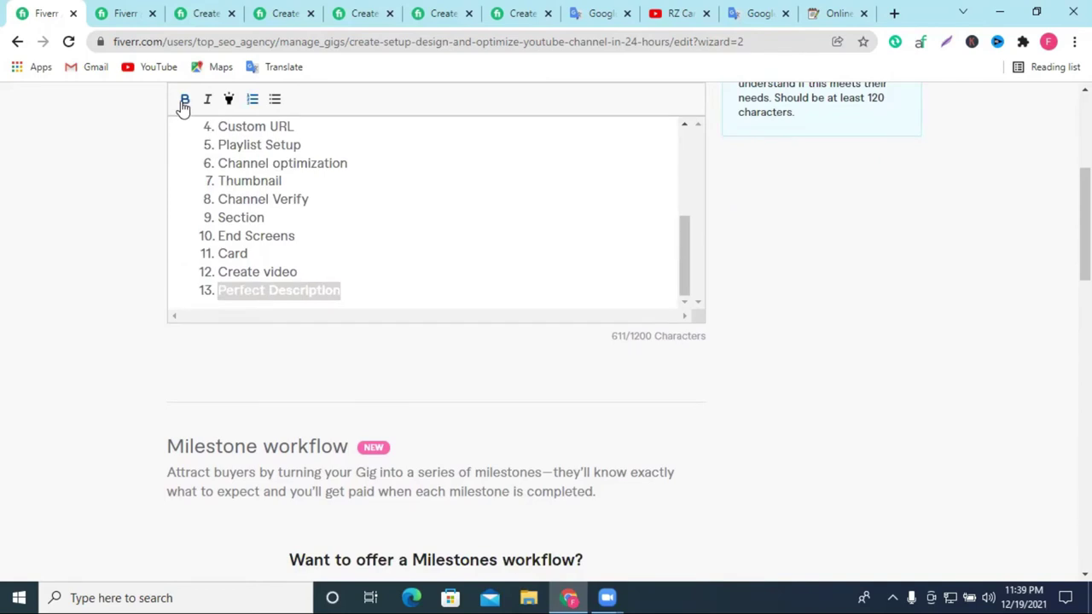
left_click(369, 294)
key("Return")
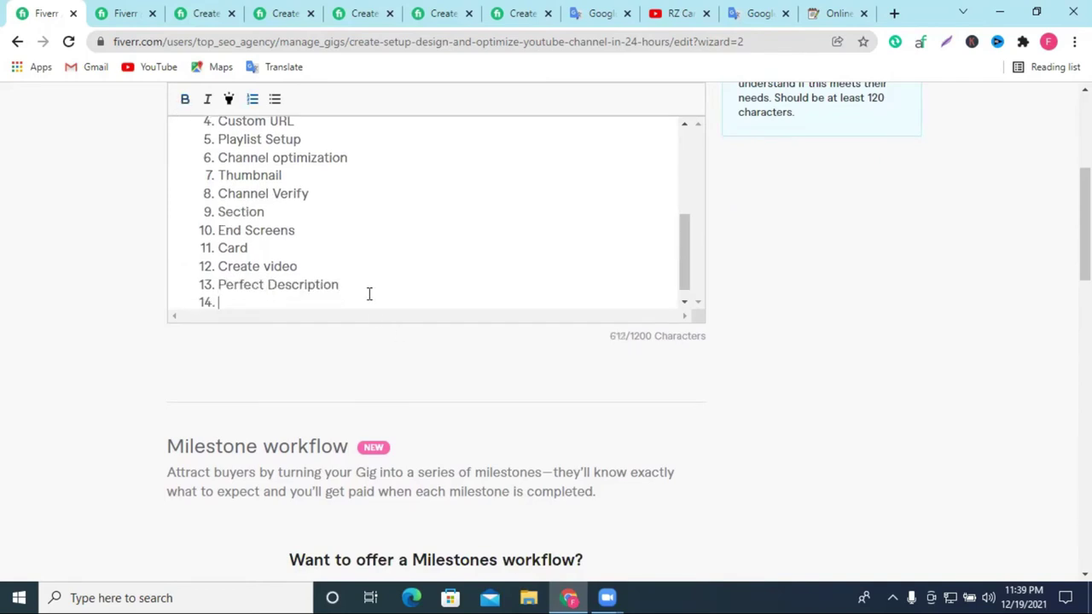
Add "Video Add Tag" and "Channel Tag" as the fourteenth and fifteenth services, and start a sixteenth item.
type("Add Tag")
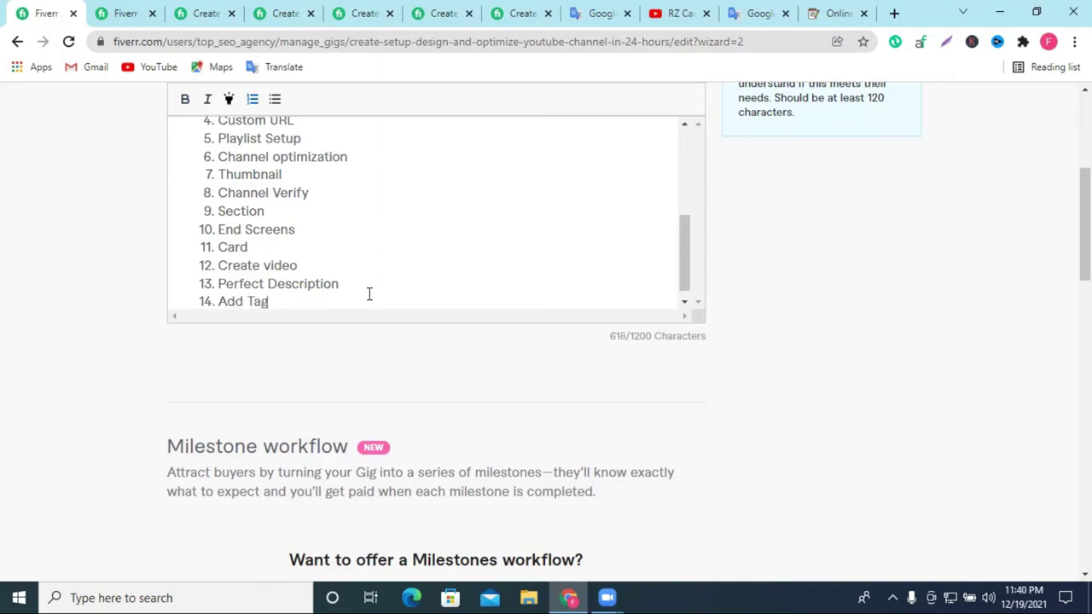
key("Return")
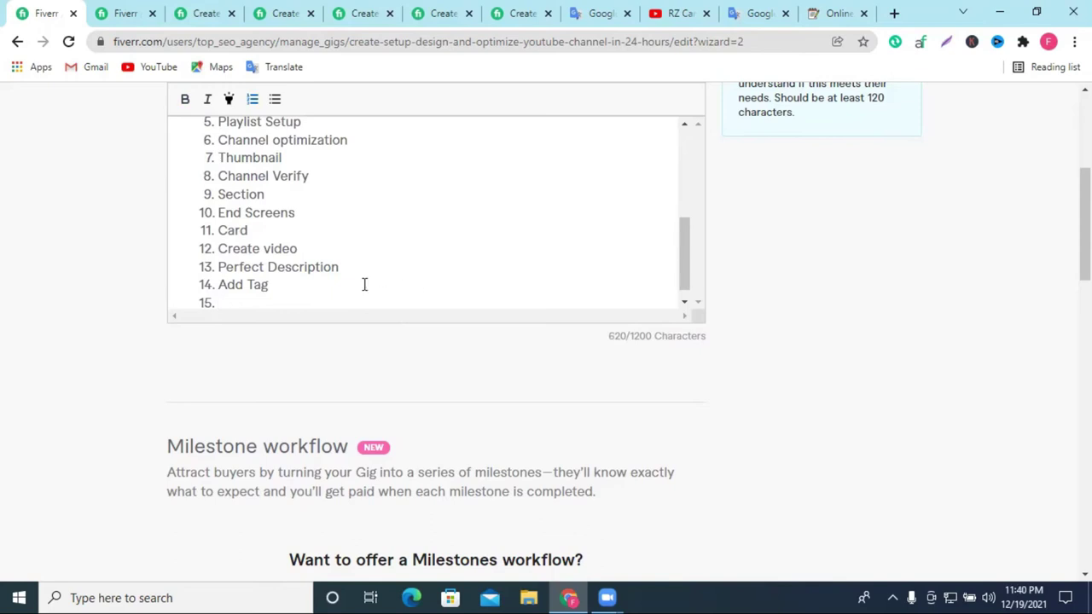
left_click(220, 287)
type("Video Add Tag C")
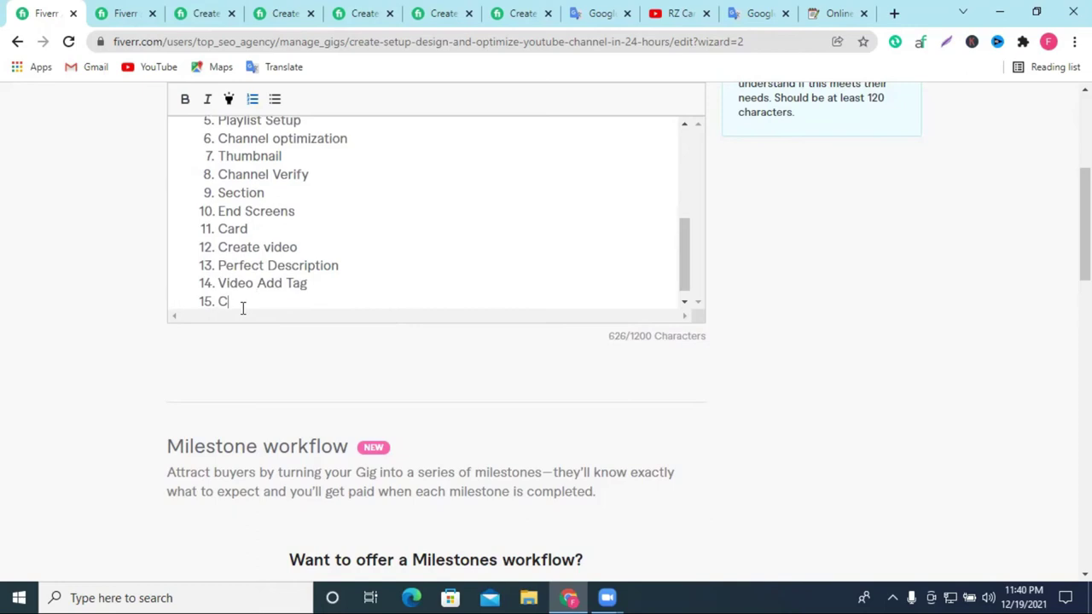
type("hannel Tag")
key("Return")
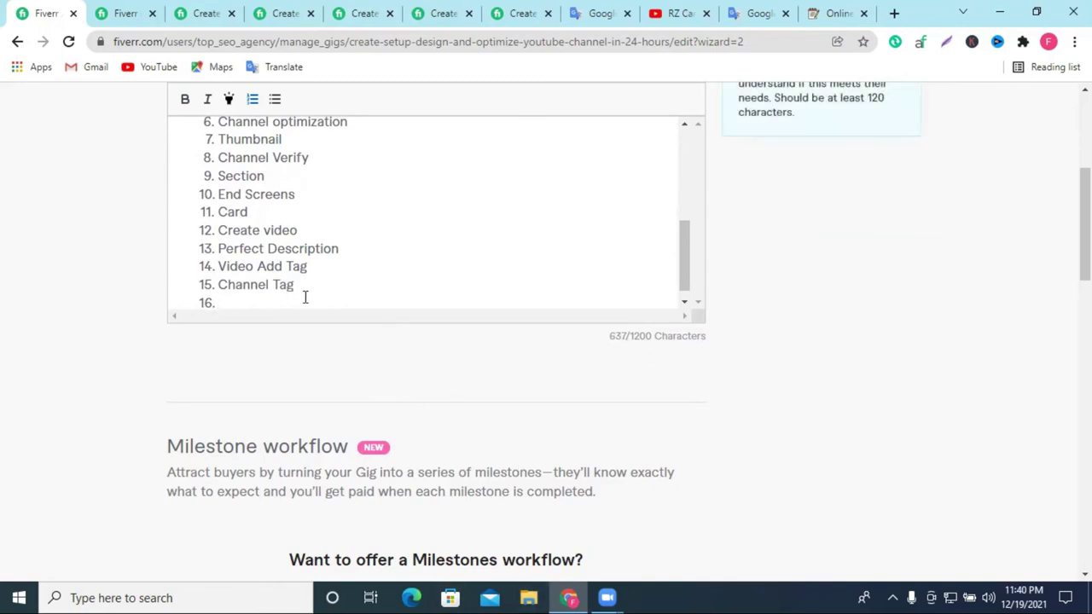
Add "Intro and Outro" and "VIDIQ setup" as the sixteenth and seventeenth services, and start an eighteenth item.
type("Intro ")
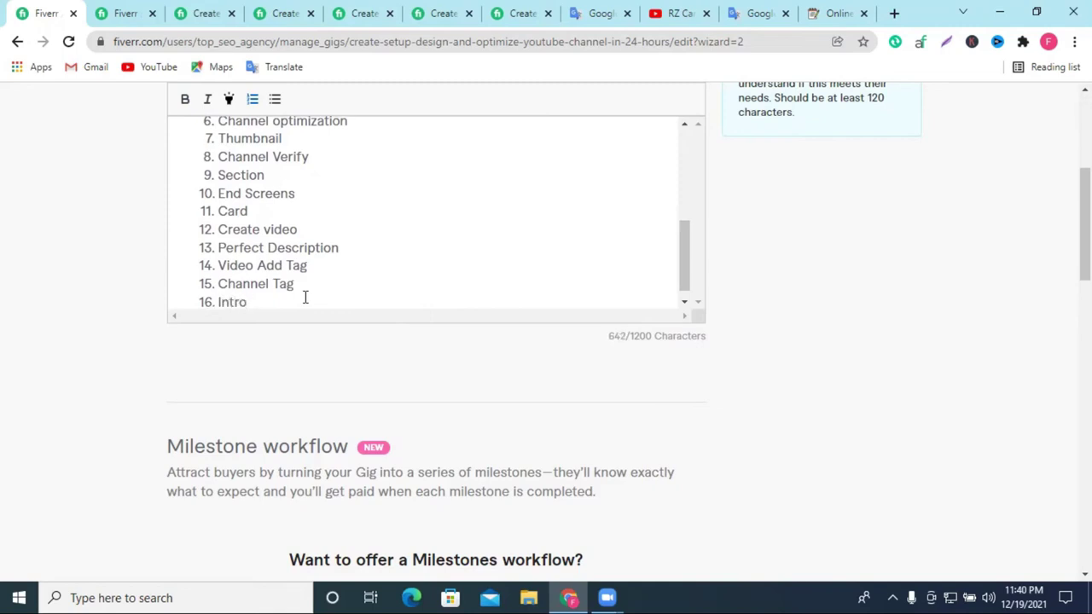
type("and Outro")
key("Return")
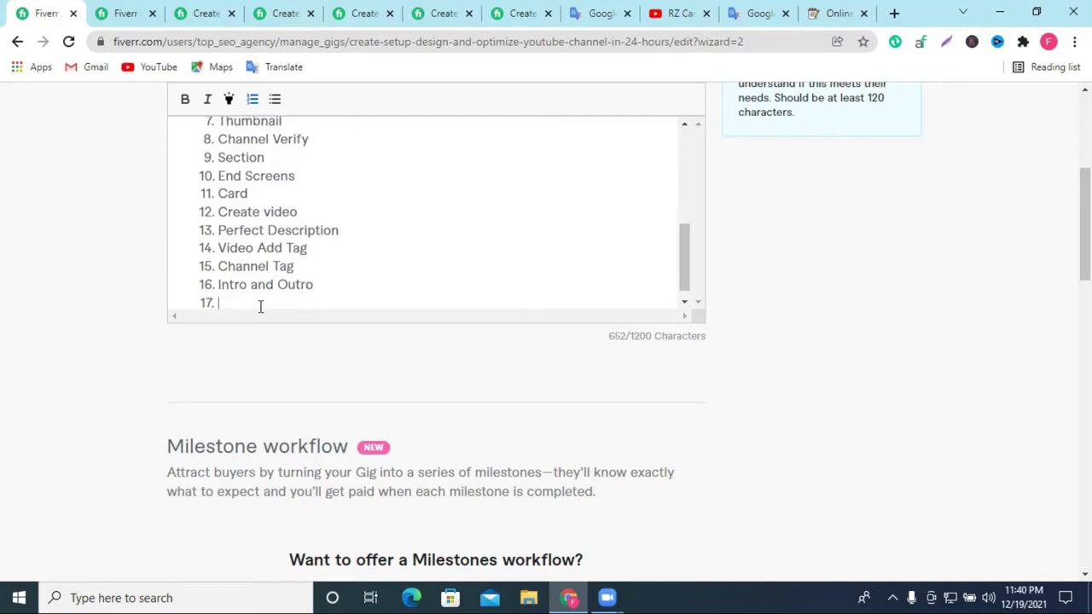
type("Vi")
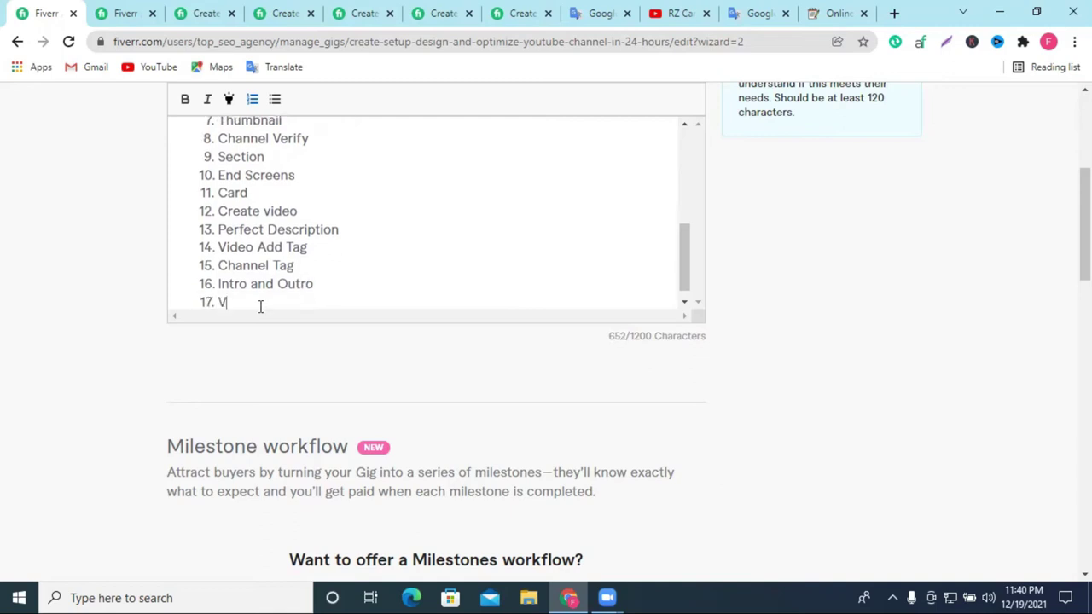
type("dIQ setup")
key("Return")
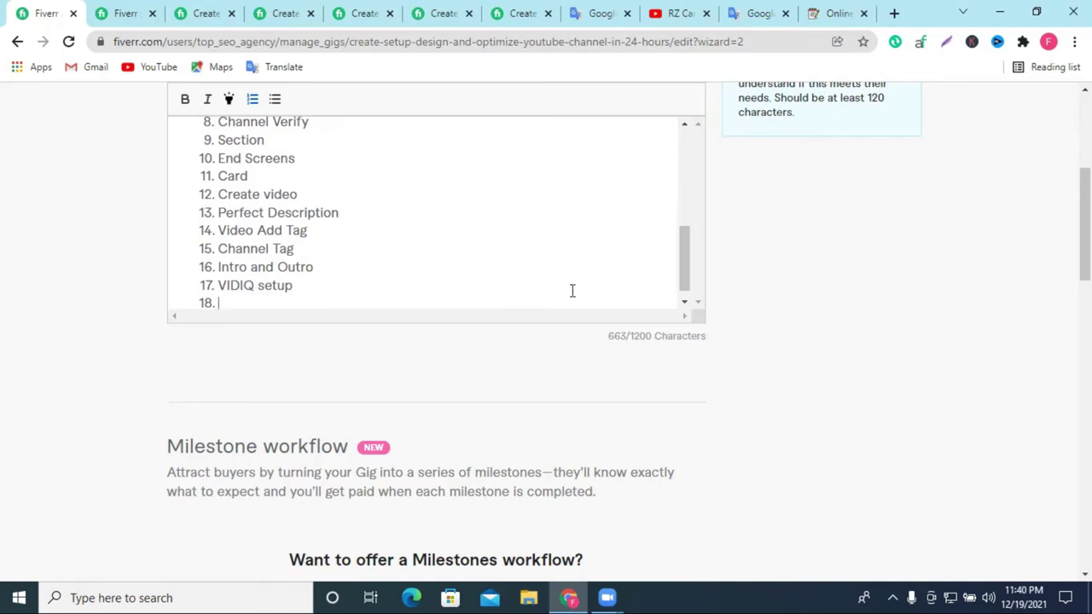
Review the Basic, Standard and Premium package descriptions in the gig's pricing section, and return to the gig description.
scroll(346, 275, "up", 5)
scroll(875, 348, "up", 4)
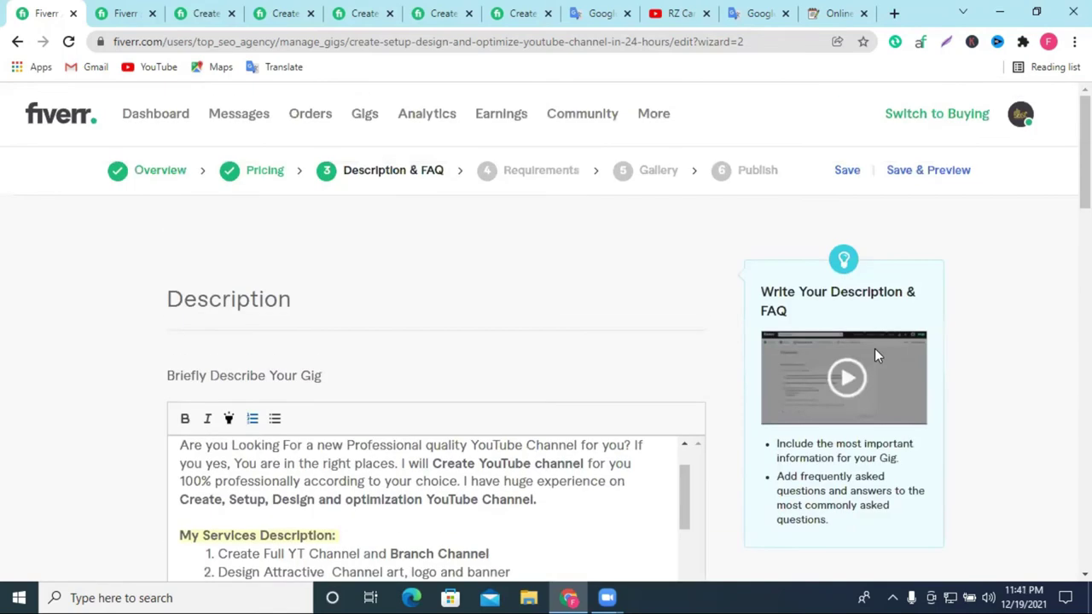
scroll(358, 362, "down", 4)
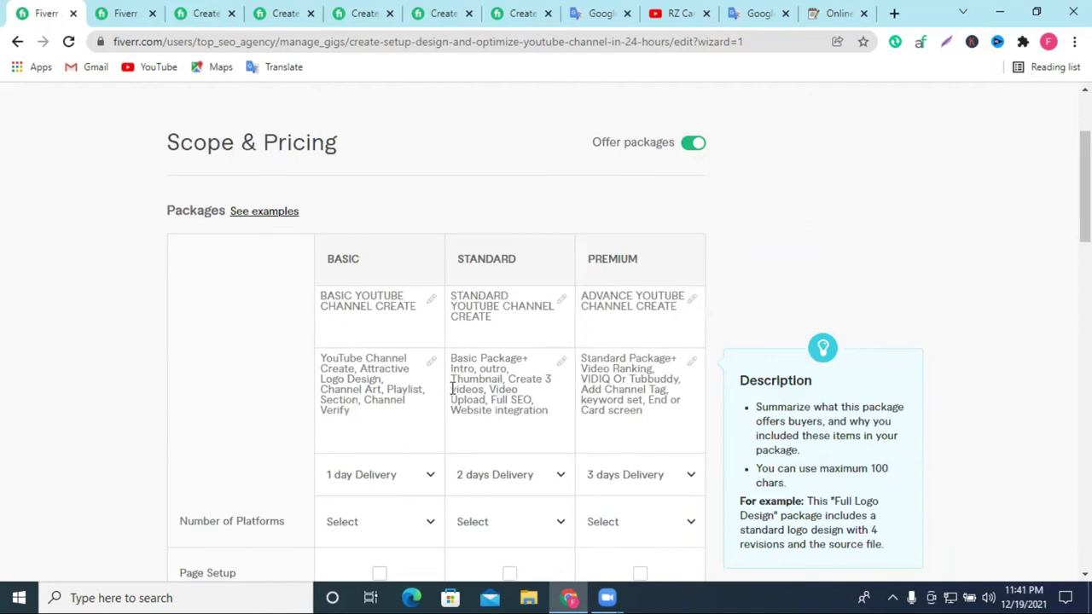
scroll(324, 363, "down", 3)
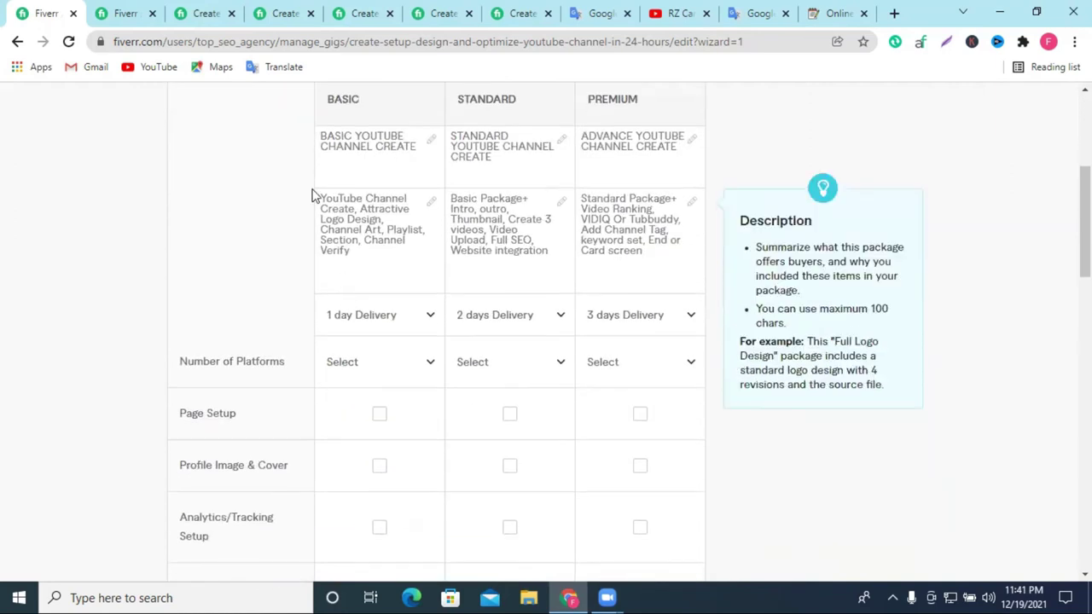
triple_click(340, 240)
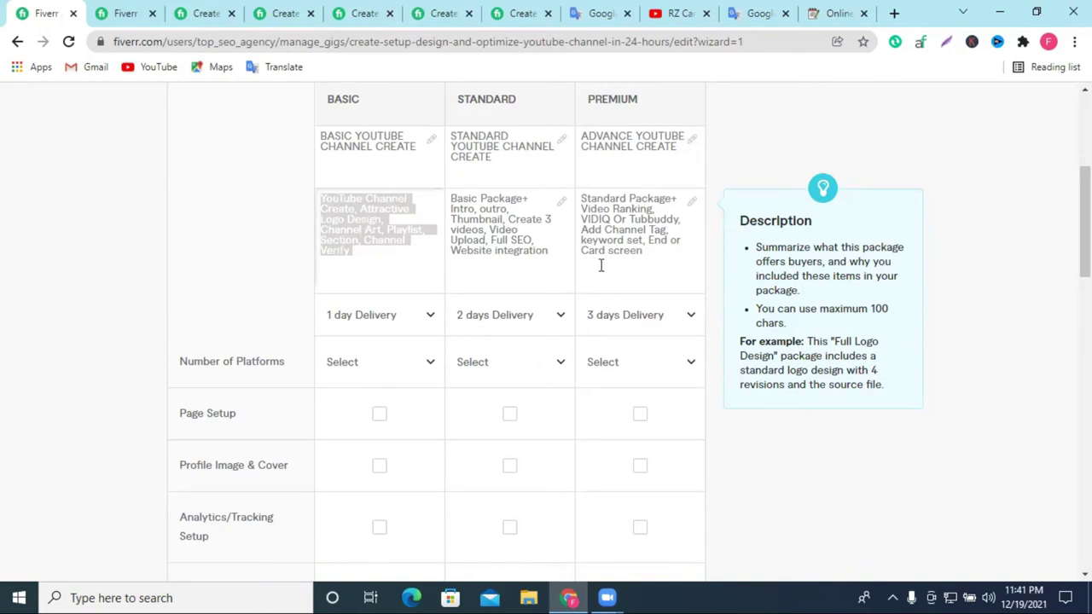
scroll(529, 256, "up", 3)
left_click(389, 173)
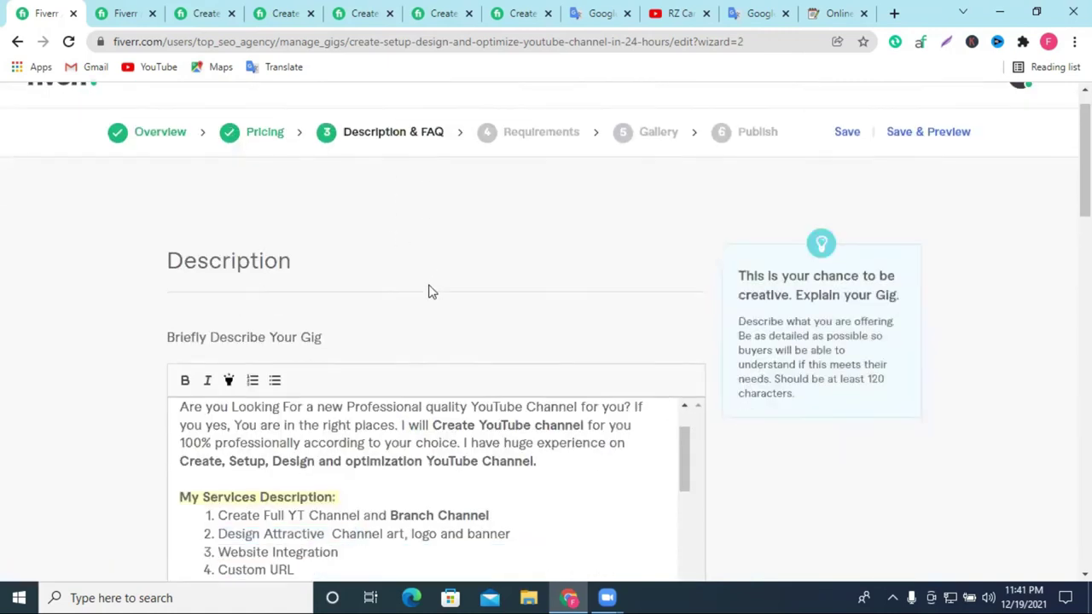
Add "Apply for Google AdSense" as the eighteenth service and end the numbered list after it.
scroll(405, 341, "down", 10)
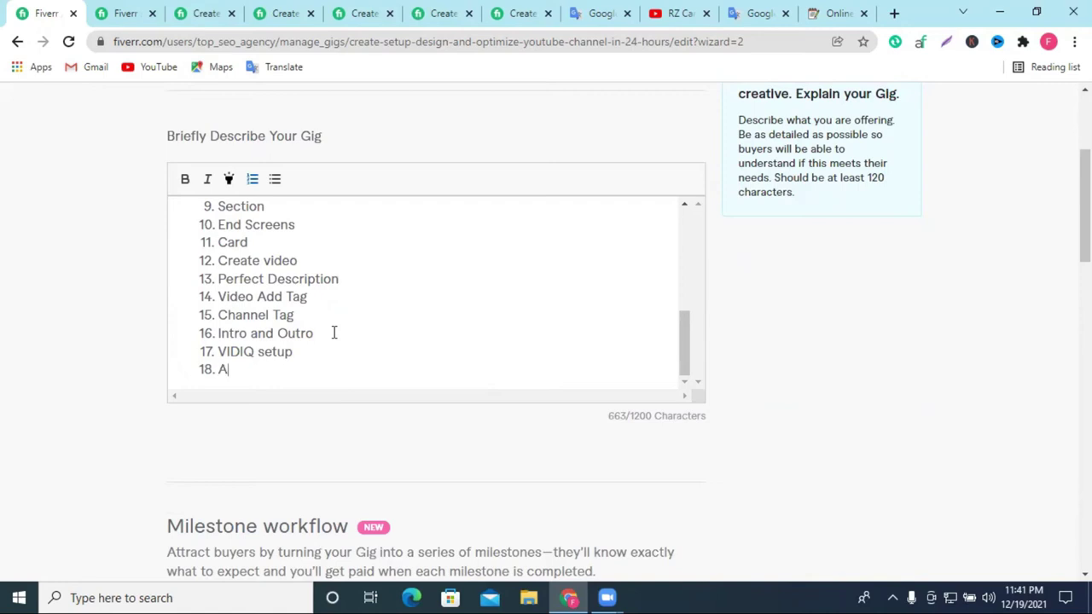
type("pply for Googl")
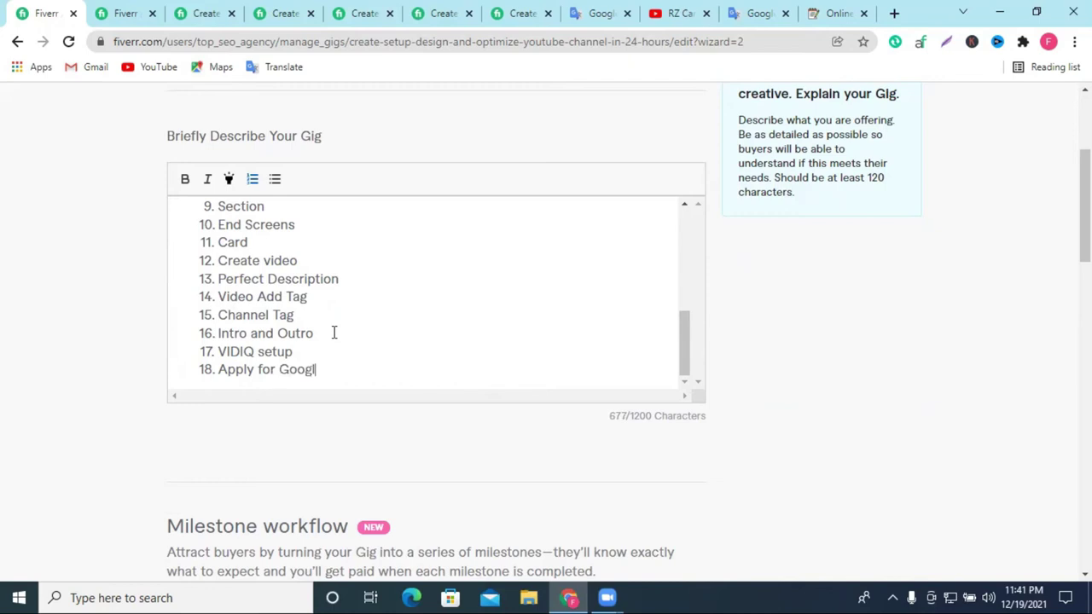
type("e Adsense")
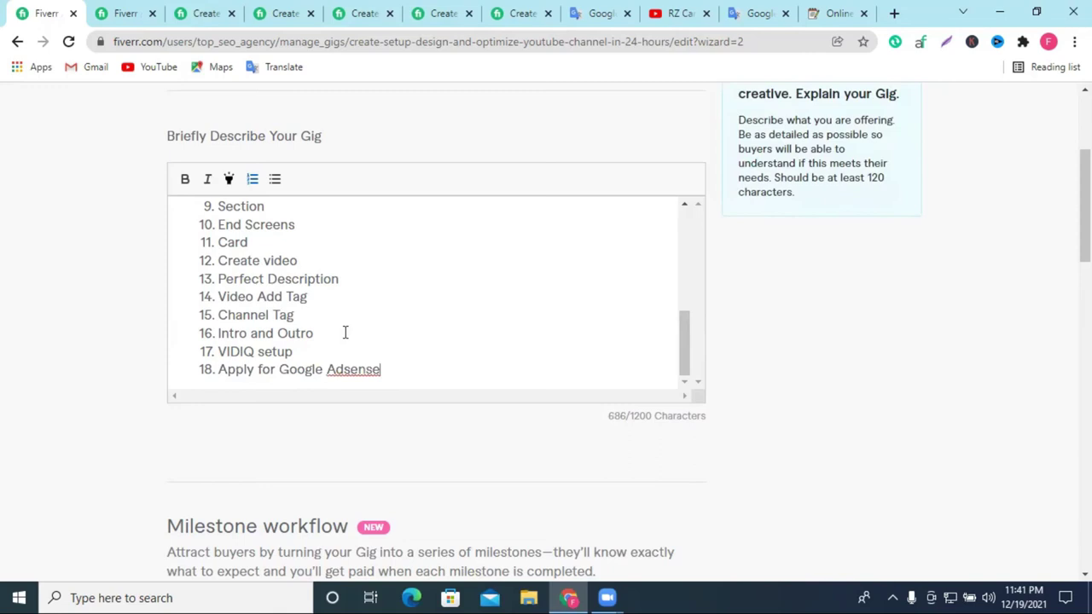
scroll(344, 332, "down", 2)
right_click(345, 215)
left_click(386, 226)
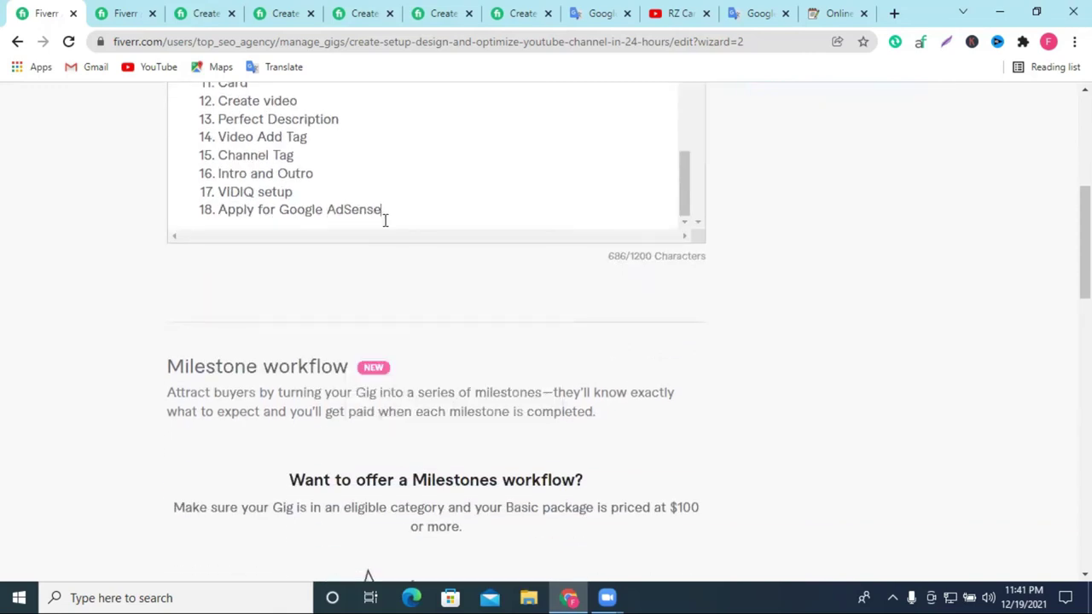
key("Return")
key("Return")
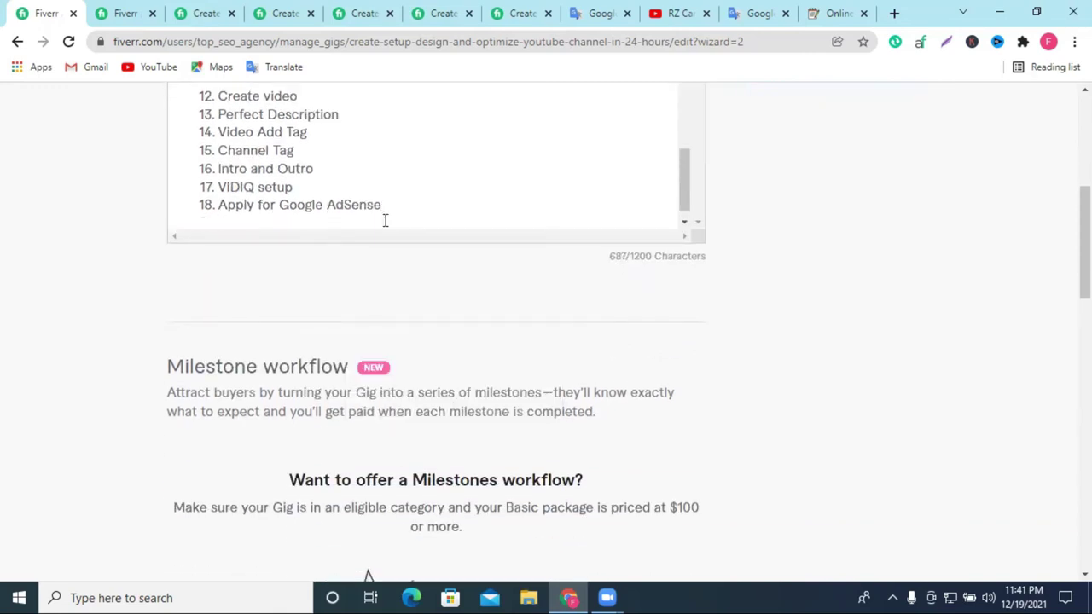
Review the numbered service list in the competing YouTube channel creation gig with logo, art, intro and outro.
scroll(411, 199, "up", 3)
scroll(521, 443, "up", 2)
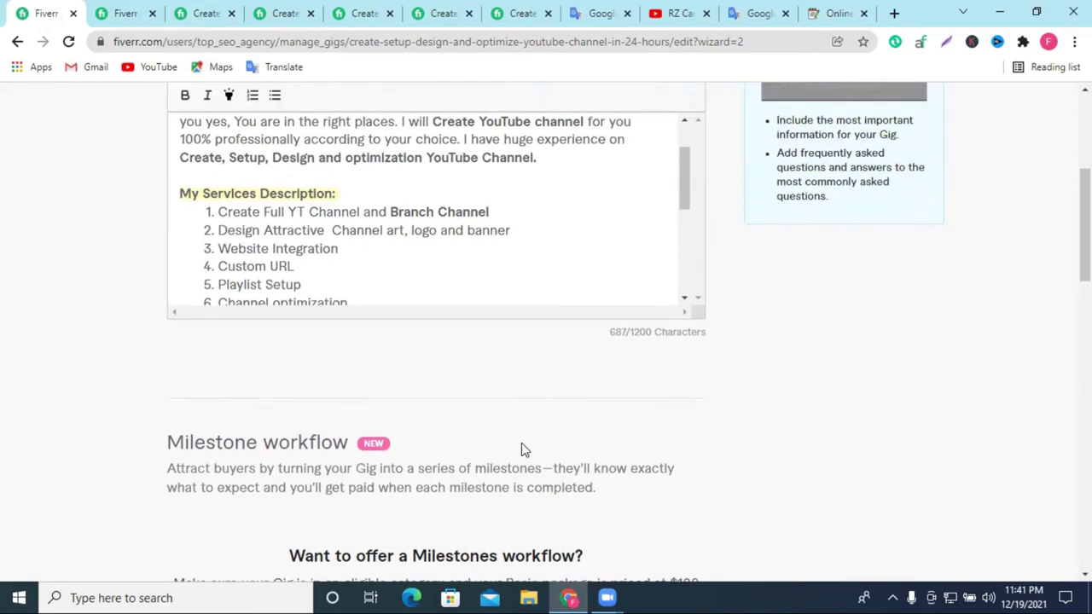
left_click(441, 13)
scroll(331, 327, "down", 3)
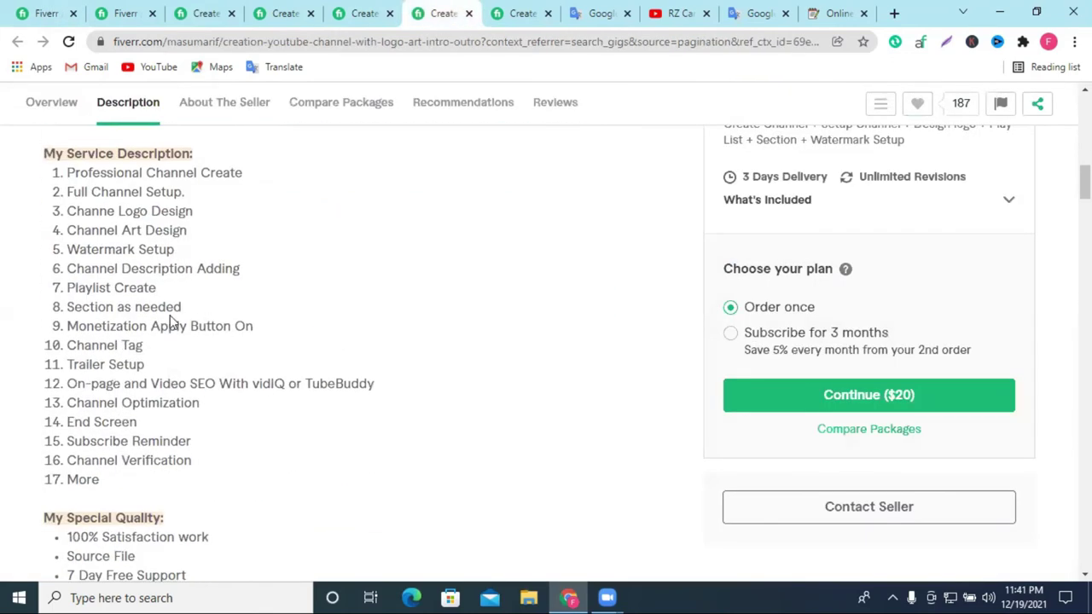
left_click_drag(78, 249, 186, 258)
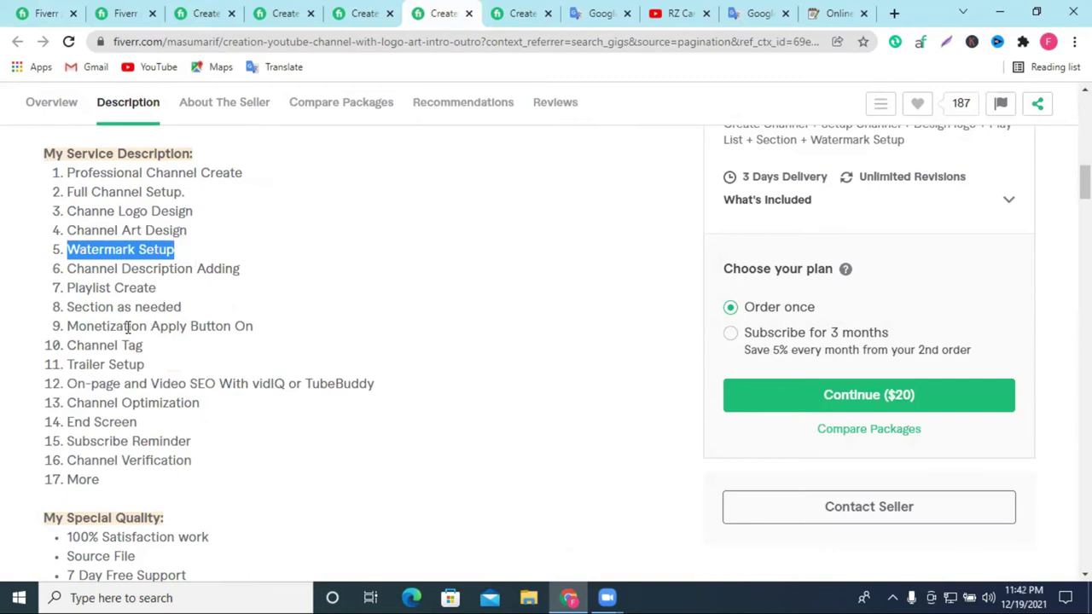
left_click_drag(115, 327, 194, 329)
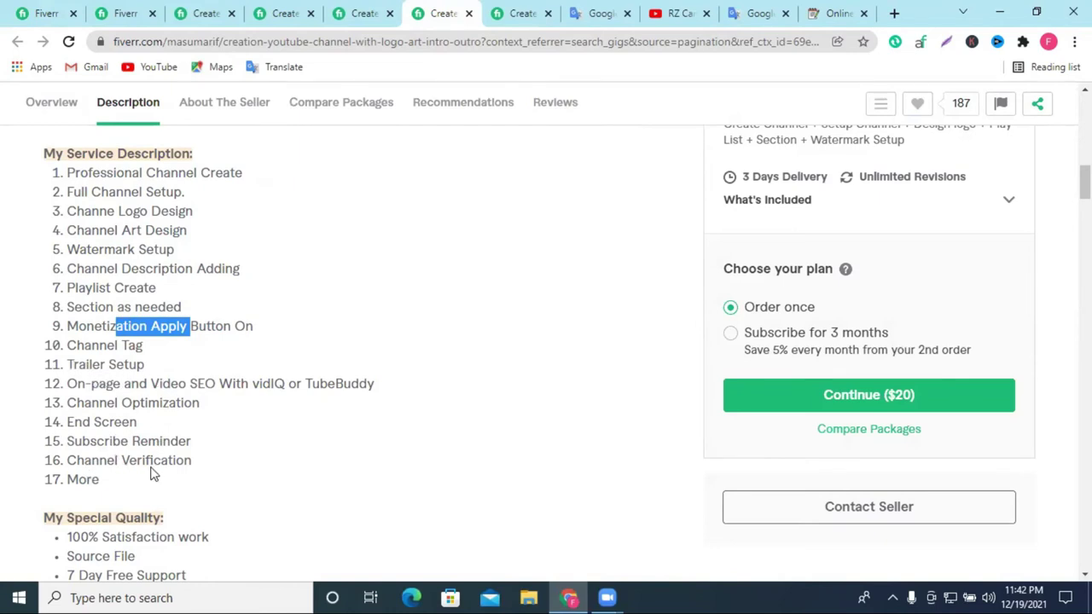
Examine the package contents and "Why Select me?" section in another competing YouTube channel setup gig's description.
left_click(360, 16)
left_click(290, 13)
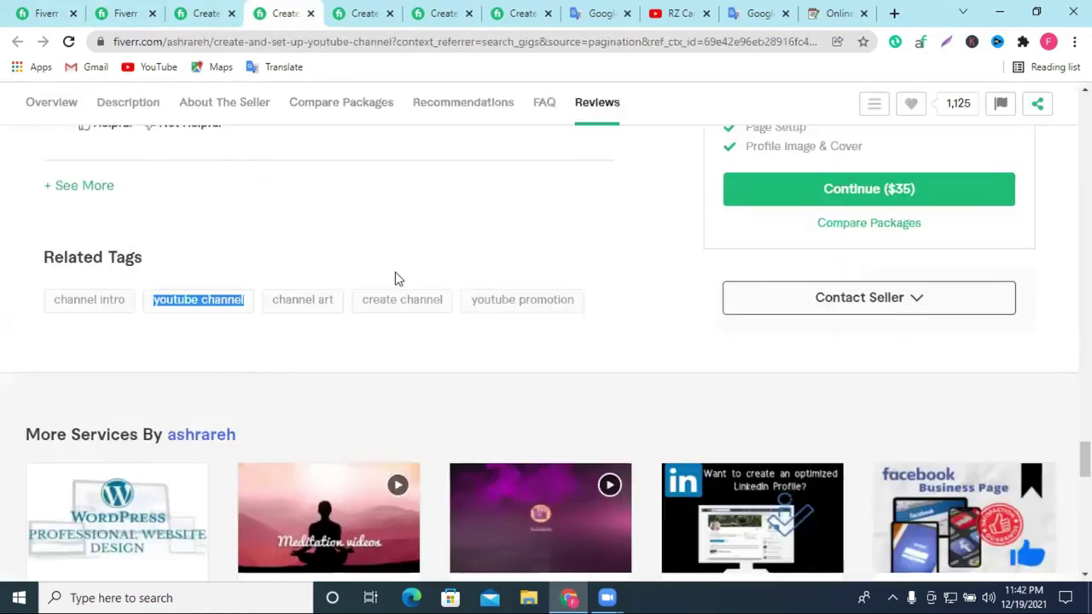
scroll(395, 276, "up", 8)
scroll(401, 305, "up", 10)
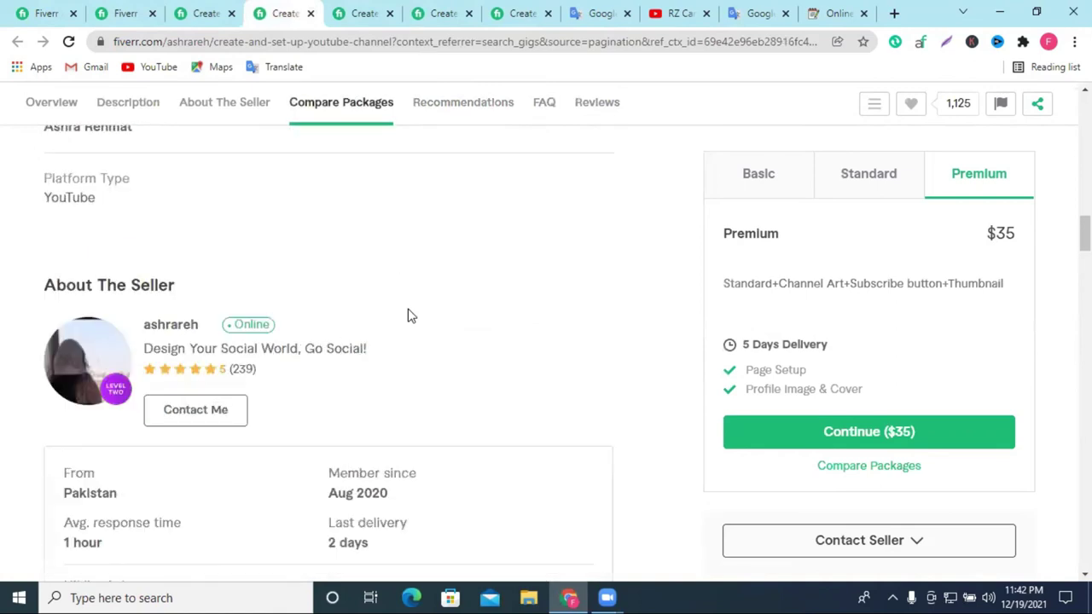
scroll(460, 326, "up", 15)
scroll(464, 327, "down", 7)
scroll(465, 327, "down", 4)
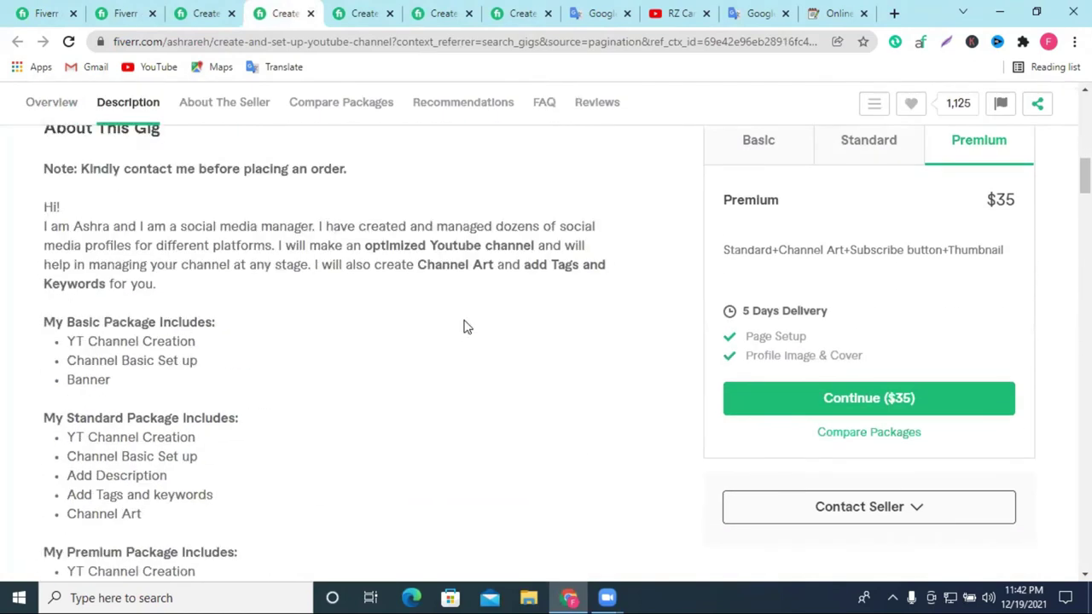
scroll(171, 341, "down", 2)
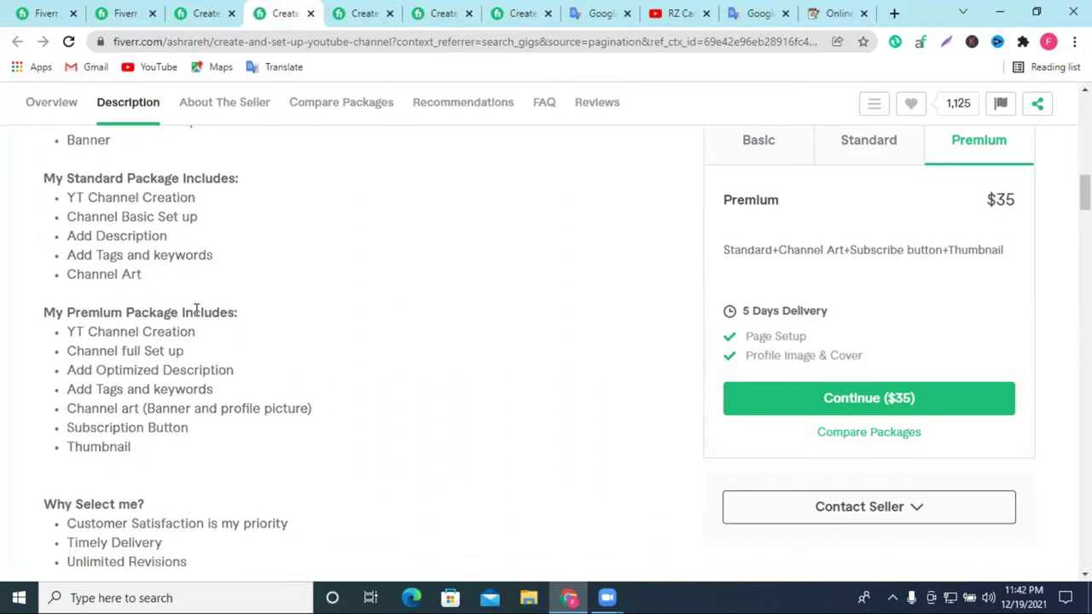
scroll(300, 337, "down", 1)
scroll(301, 337, "down", 2)
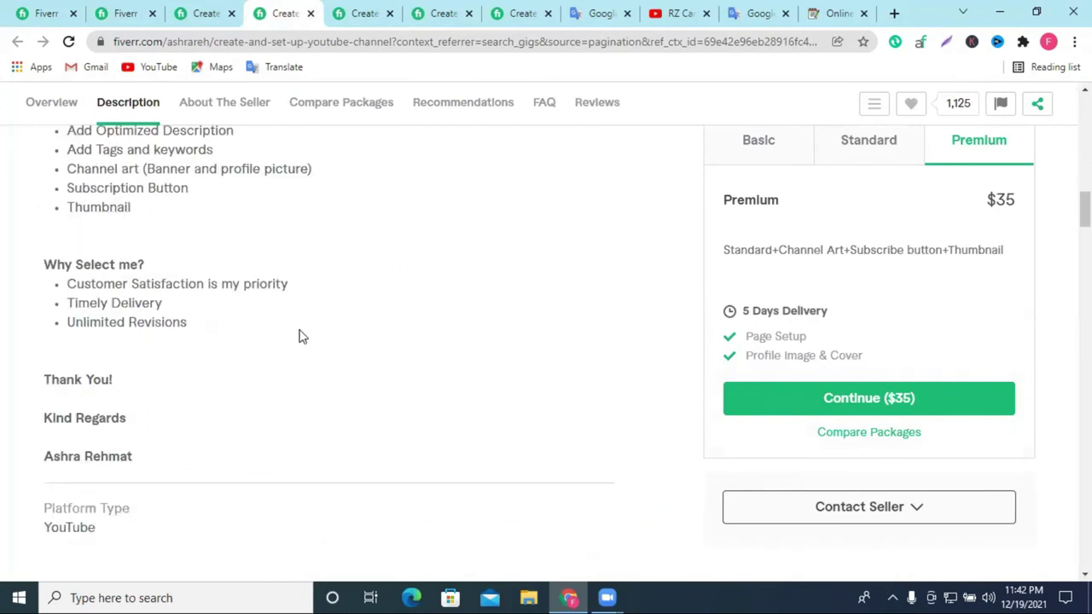
Copy "Ranking Keywords" from the expertise list in the competing banner, logo and SEO gig's description.
left_click(204, 13)
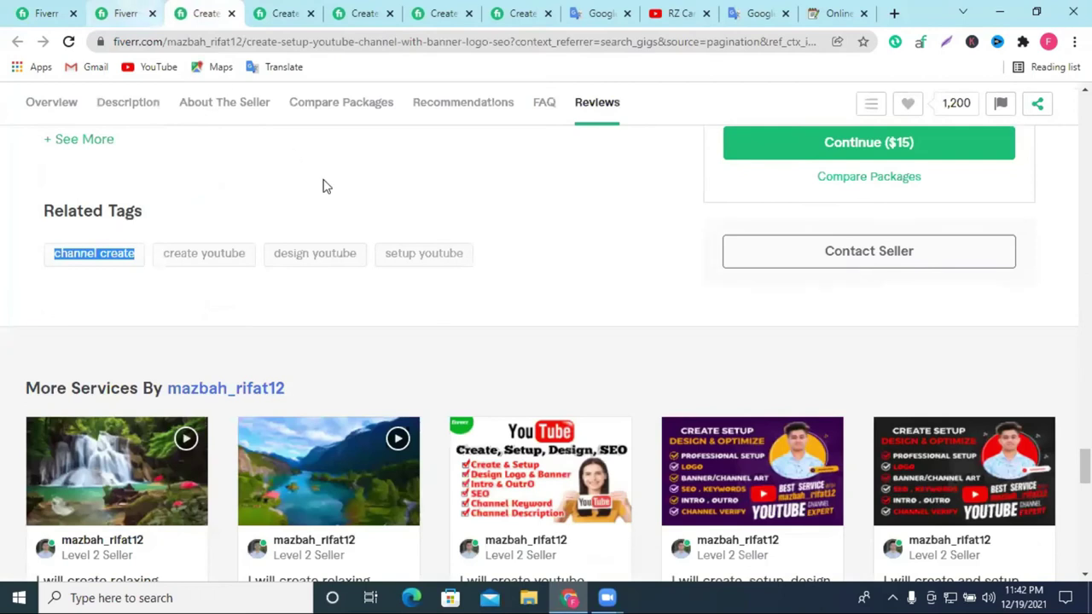
scroll(498, 285, "up", 15)
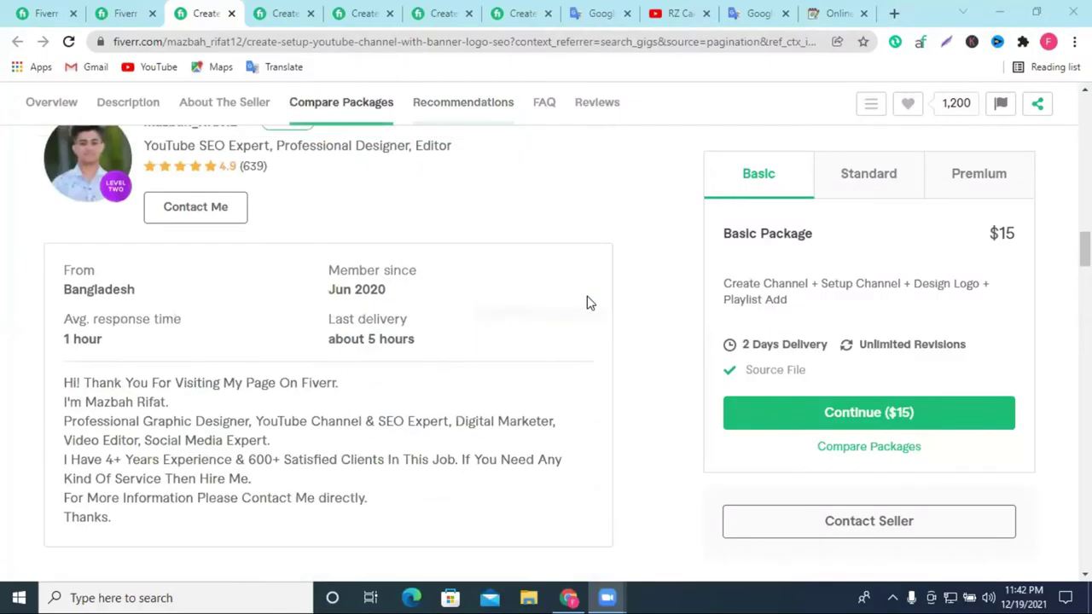
scroll(586, 299, "up", 10)
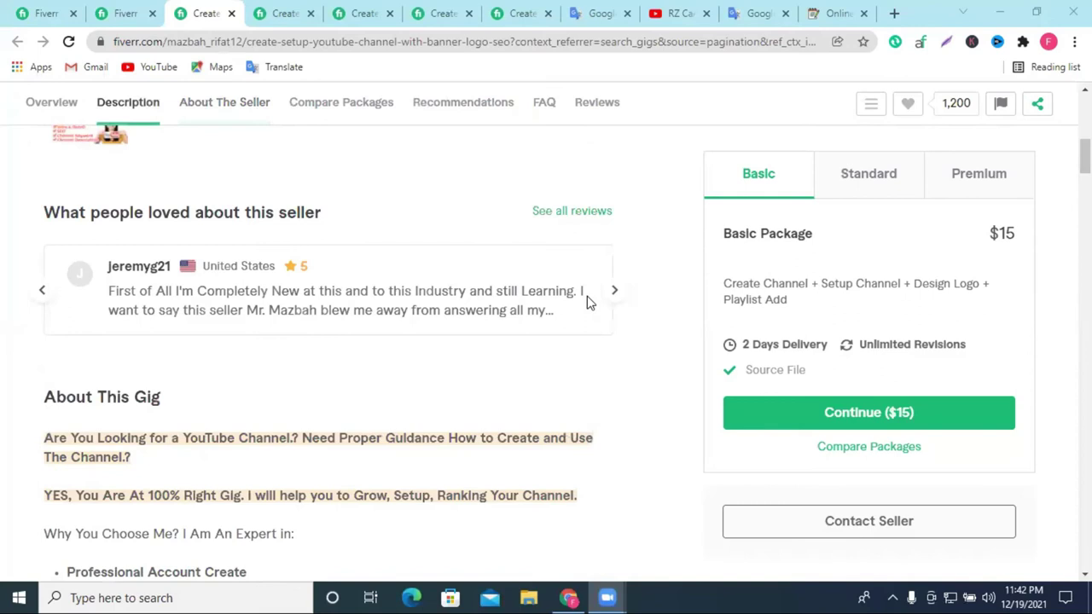
scroll(586, 299, "down", 4)
scroll(143, 403, "down", 1)
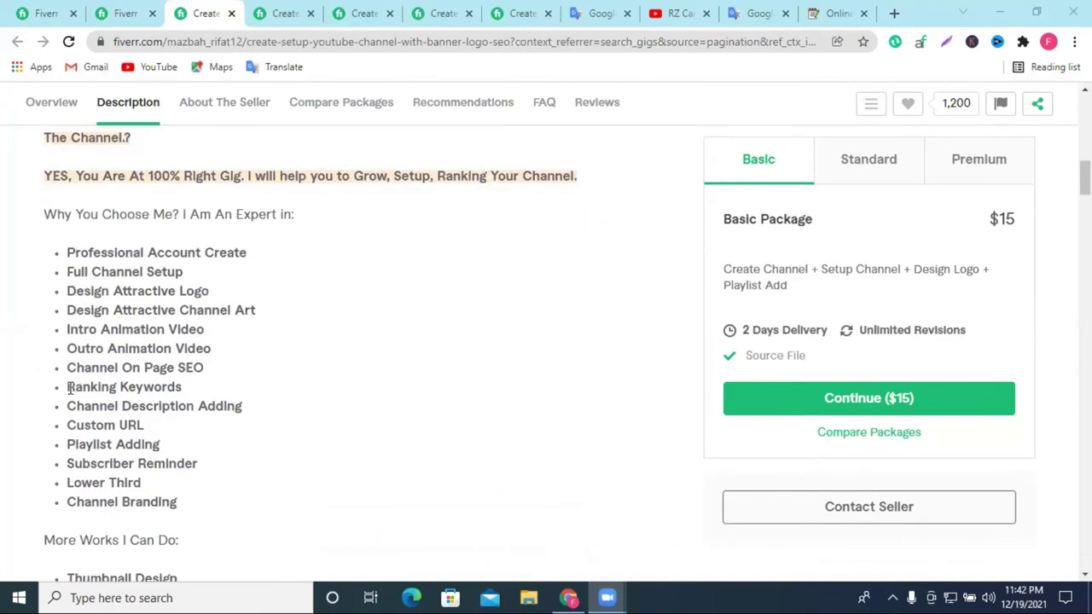
left_click_drag(68, 387, 209, 393)
right_click(152, 386)
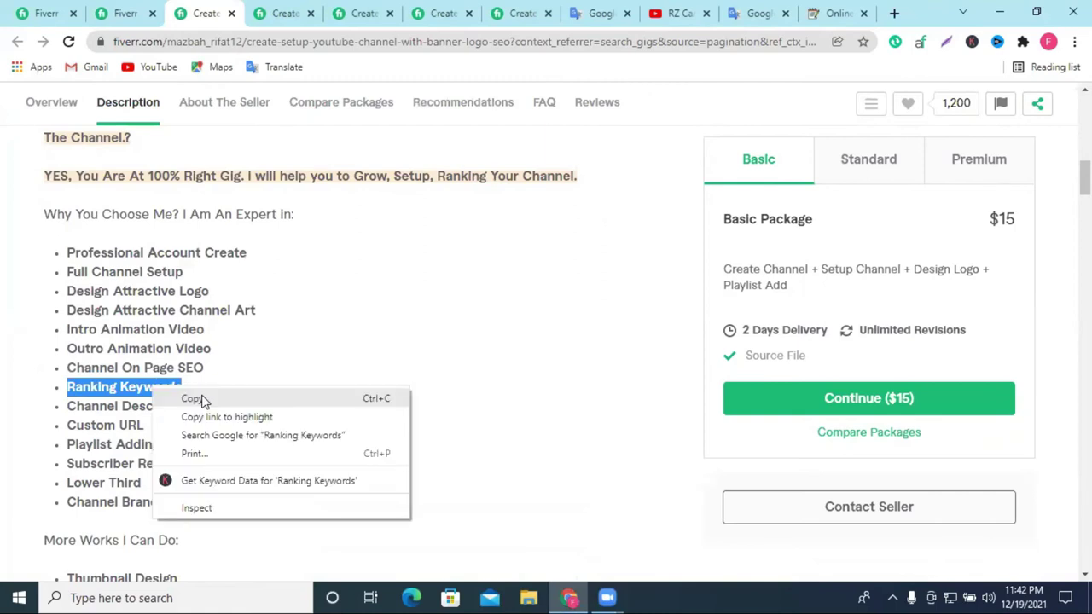
left_click(203, 399)
Paste "Ranking Keywords" into the open aNotepad note and select the pasted text.
left_click(834, 13)
key("ctrl+v")
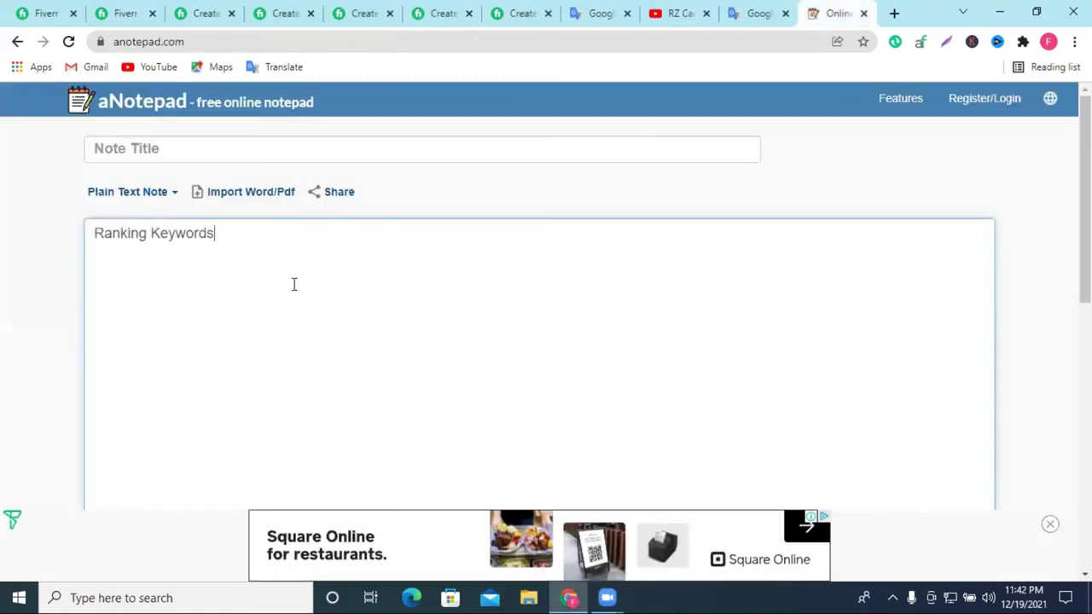
double_click(205, 233)
triple_click(205, 233)
right_click(204, 233)
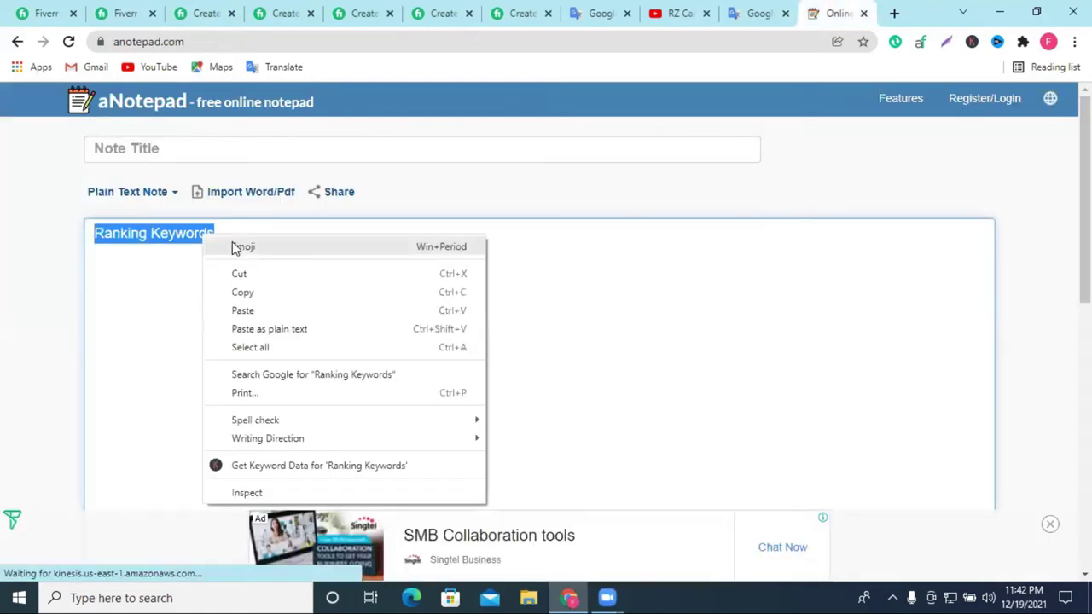
Try to insert the copied "Ranking Keywords" before "Apply for Google AdSense" in the gig's services list, and undo the insertion.
left_click(43, 13)
scroll(299, 317, "down", 3)
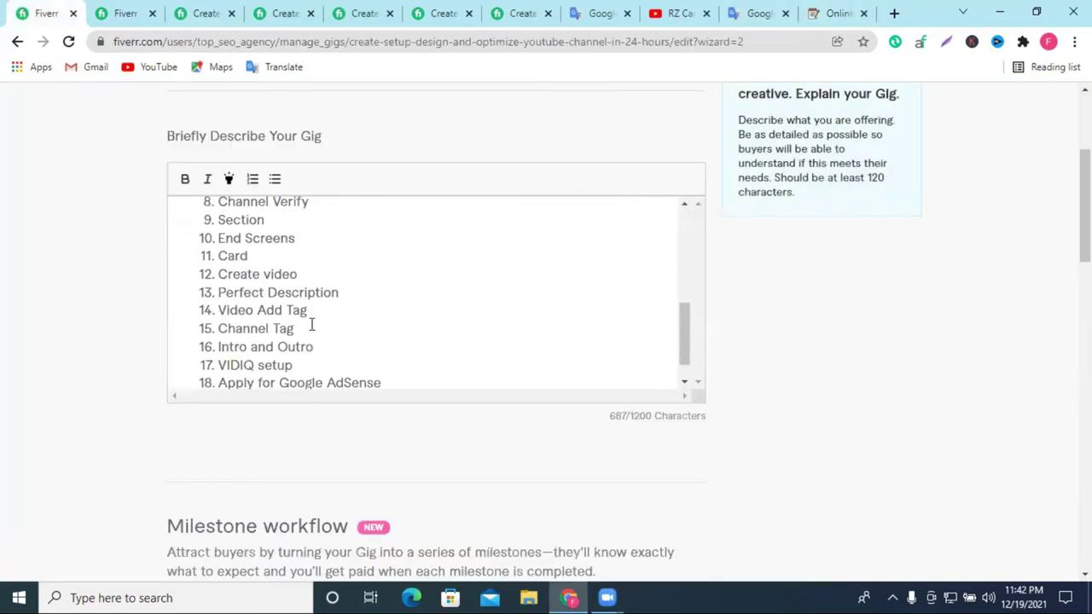
key("Return")
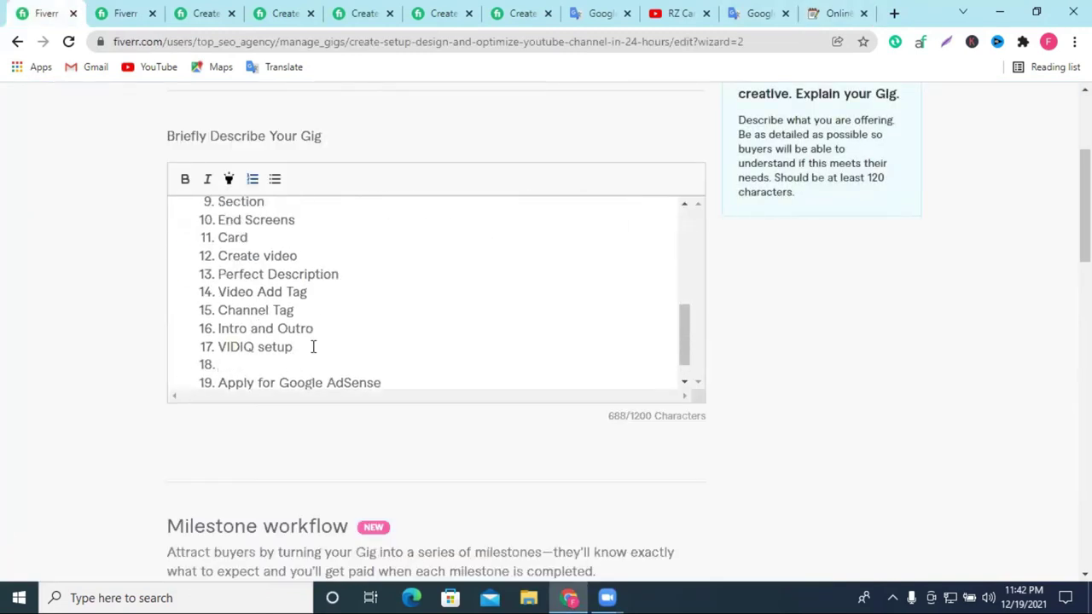
key("ctrl+v")
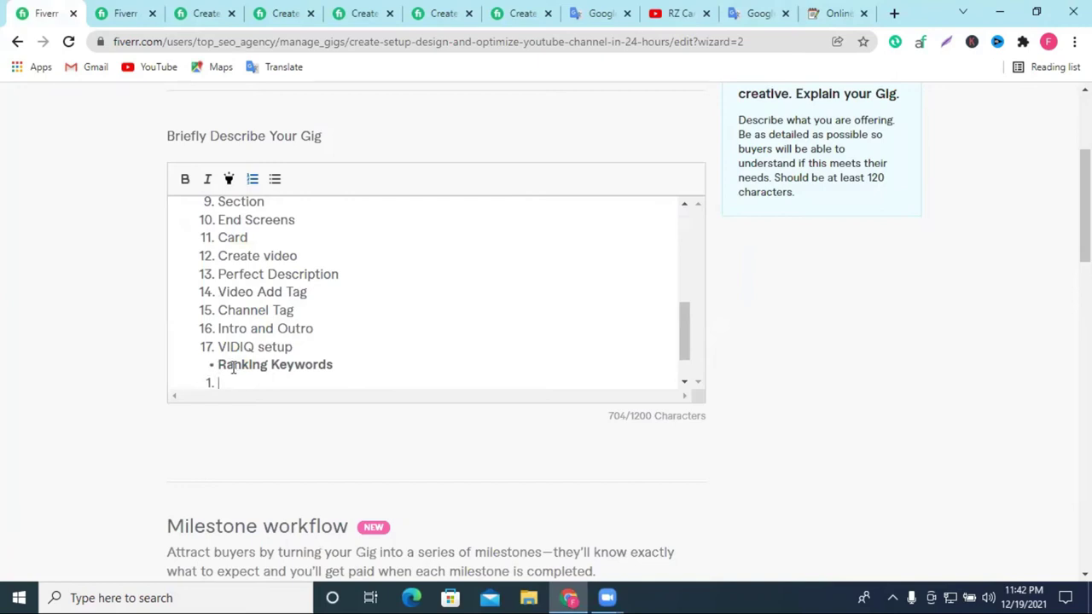
key("ctrl+z")
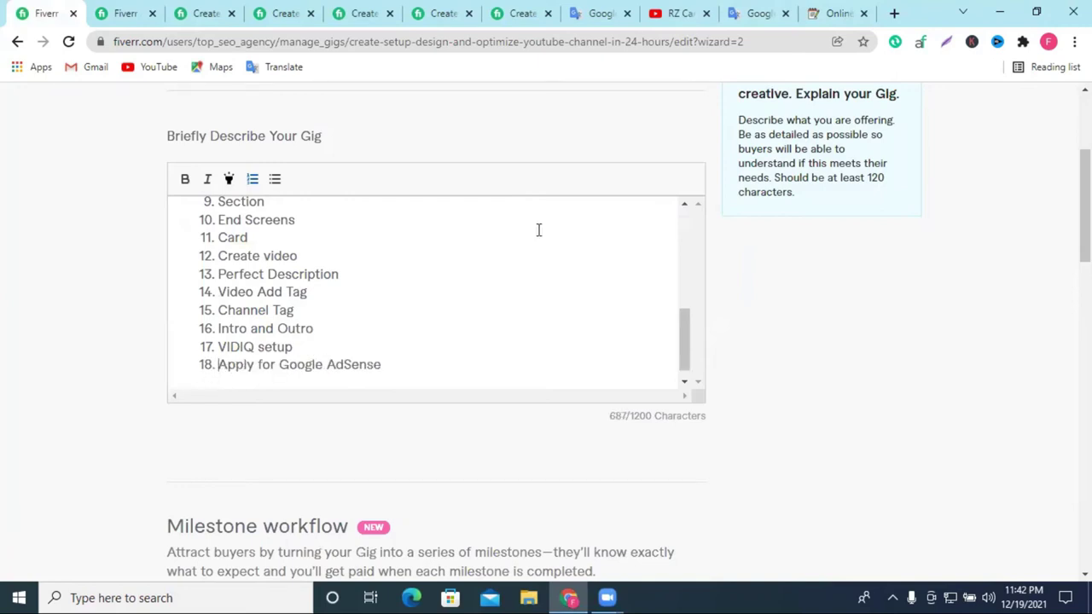
Open the RapidTables online notepad from the search results and dismiss its cache notice.
left_click(835, 12)
left_click(17, 41)
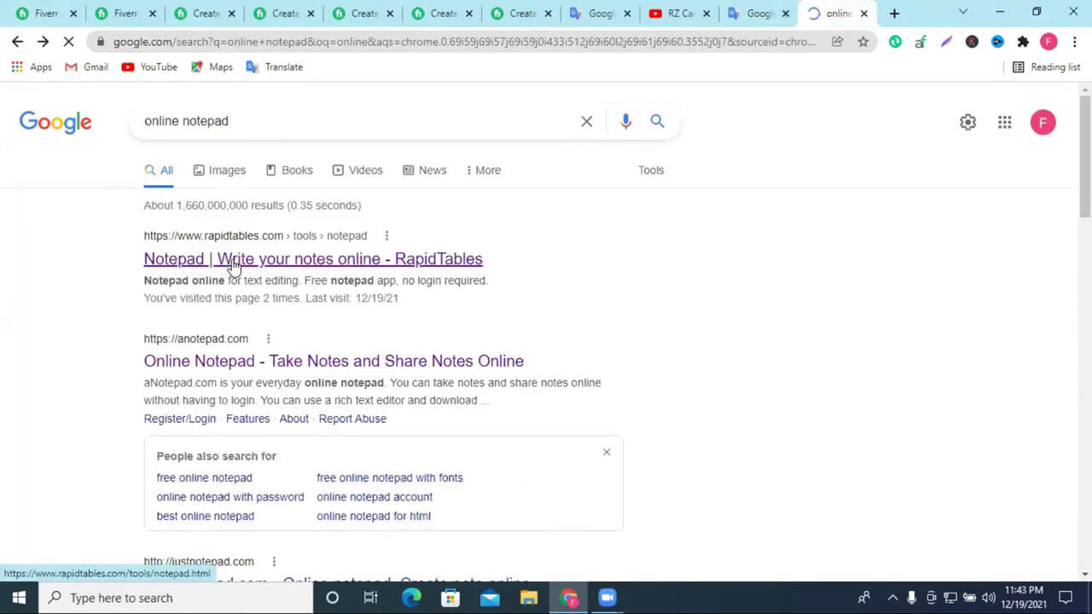
left_click(271, 263)
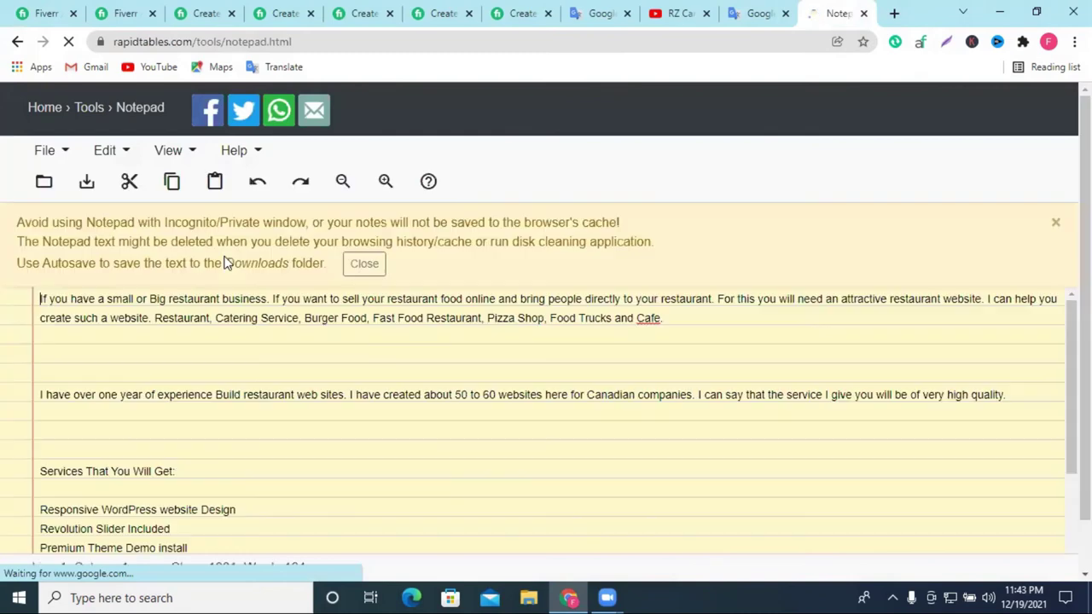
left_click(1054, 223)
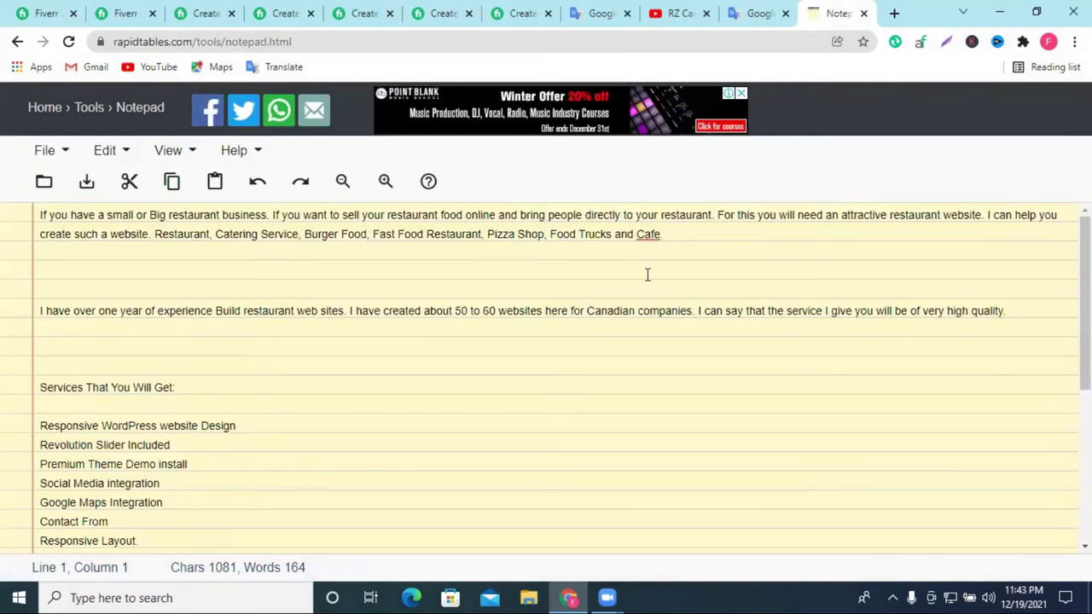
scroll(266, 344, "down", 4)
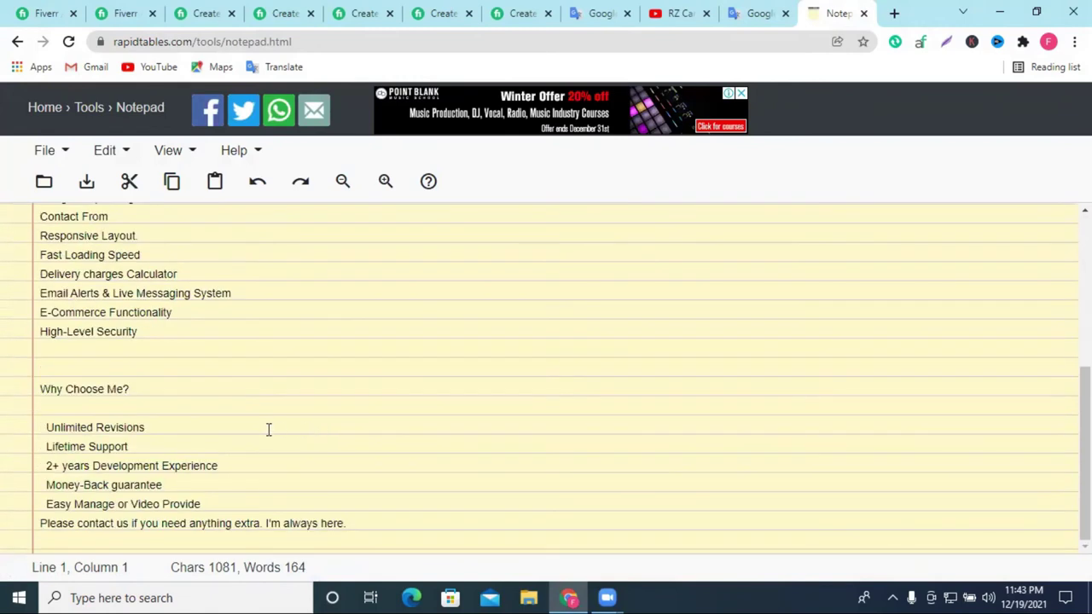
Paste "Ranking Keywords" beneath "High-Level Security" in the notepad and cut it again as plain text.
left_click_drag(417, 504, 246, 365)
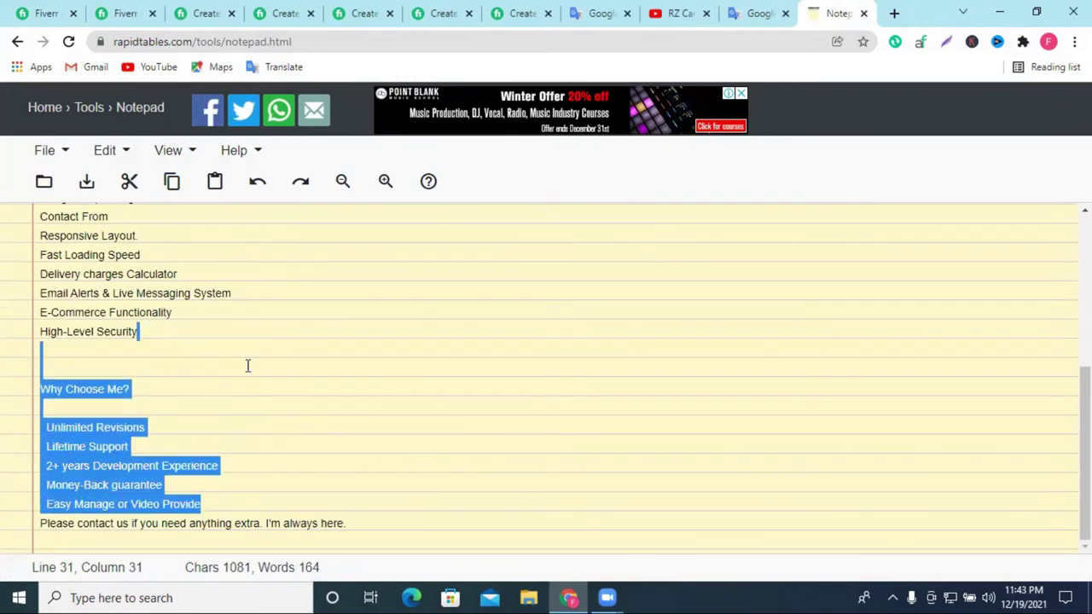
left_click(774, 520)
key("Return")
key("Return")
key("Return")
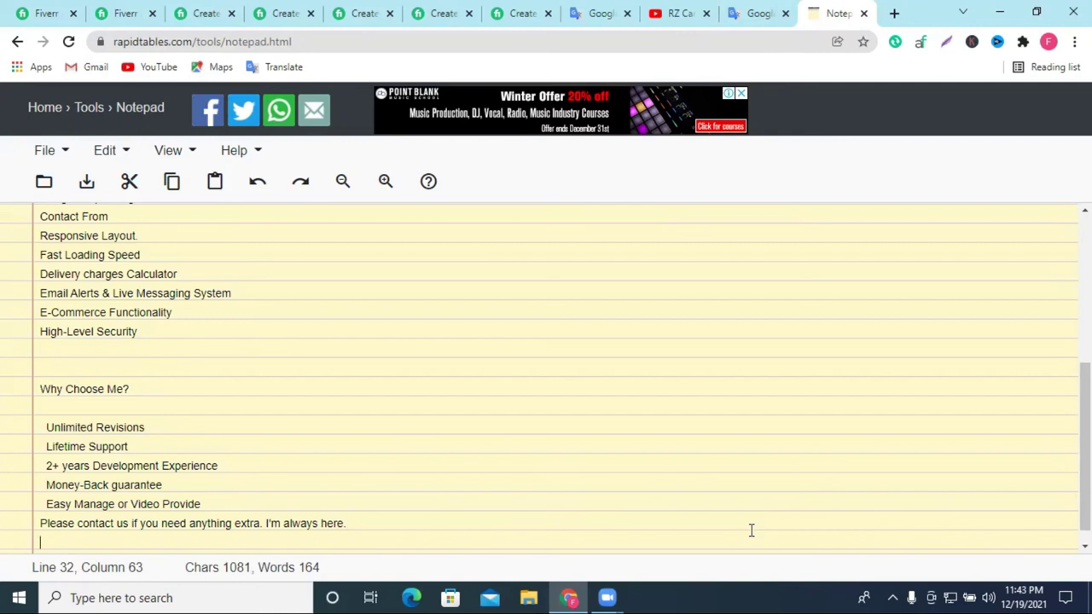
key("ctrl+v")
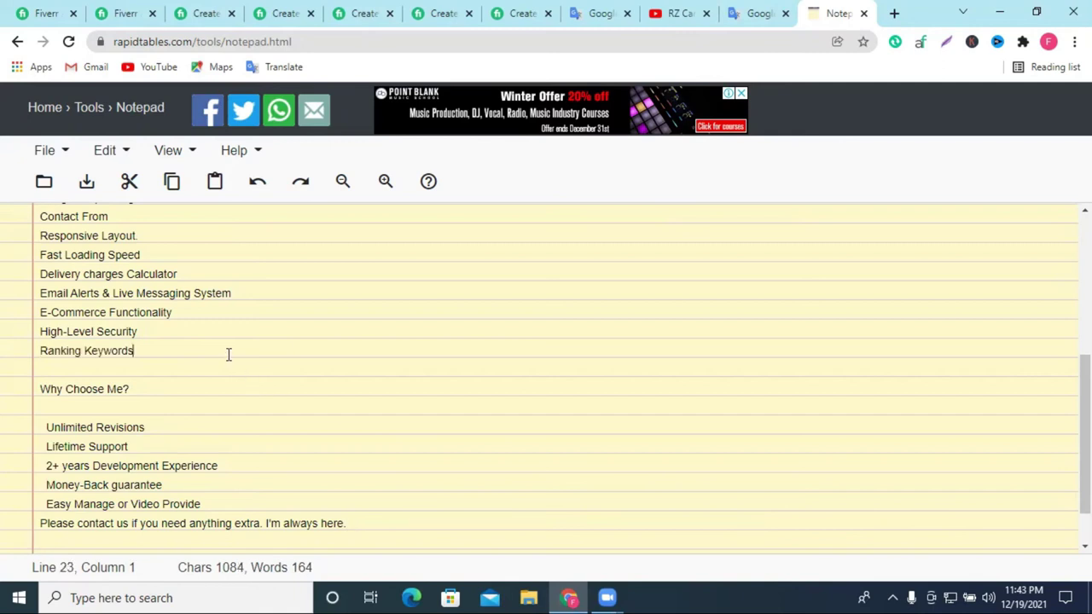
triple_click(105, 351)
right_click(105, 351)
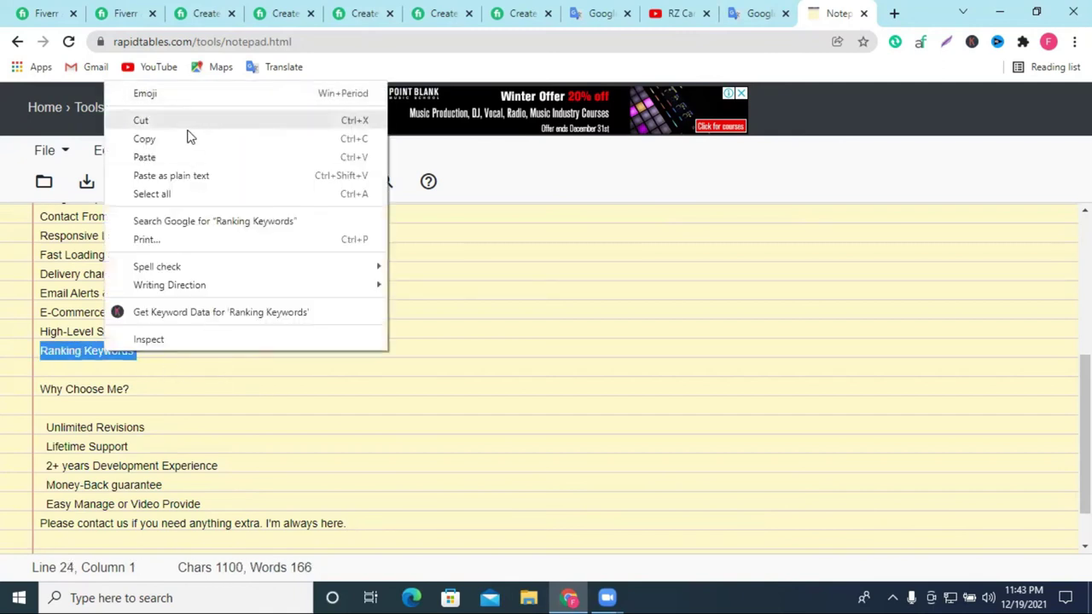
left_click(141, 121)
Insert "Ranking Keywords" as the eighteenth numbered service after "VIDIQ setup" in the gig description.
left_click(45, 13)
left_click(310, 353)
key("Return")
key("ctrl+v")
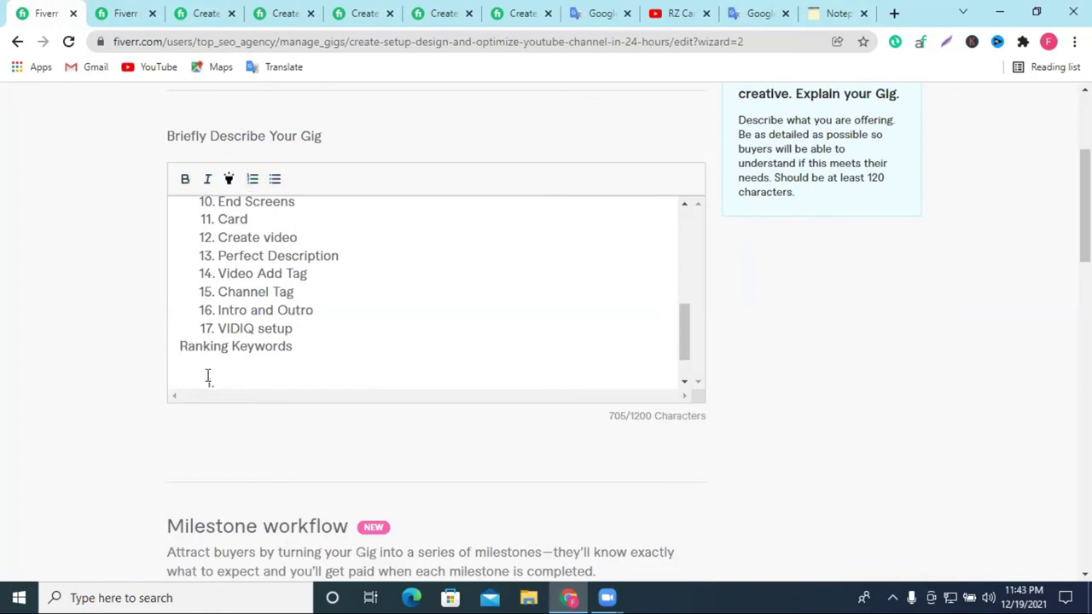
key("BackSpace")
key("Return")
scroll(215, 360, "down", 1)
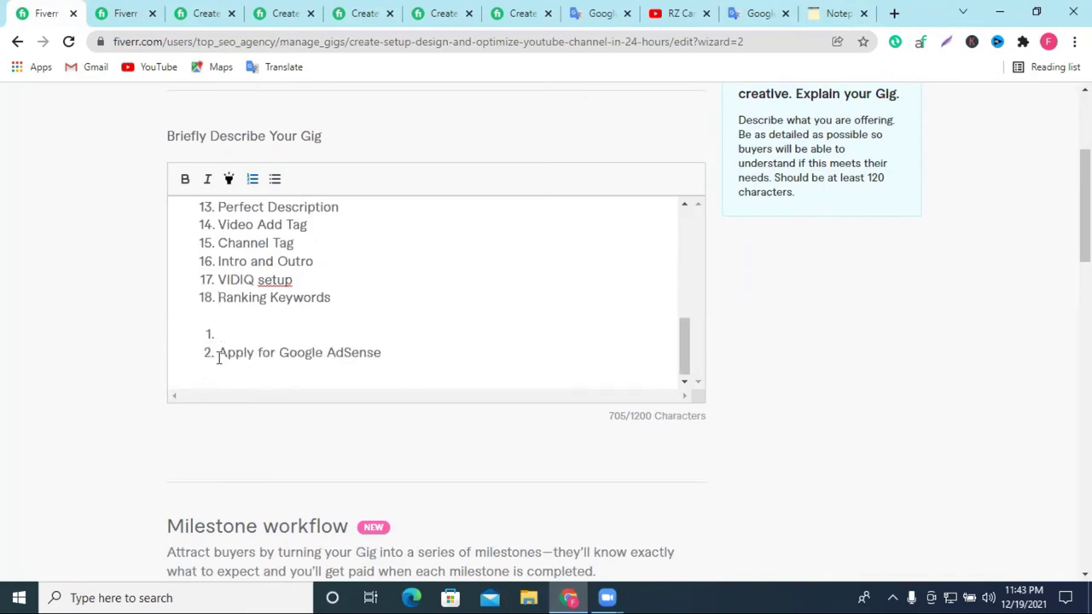
Remove the empty item and blank line before "Apply for Google AdSense" so it joins the services list as item 19.
key("BackSpace")
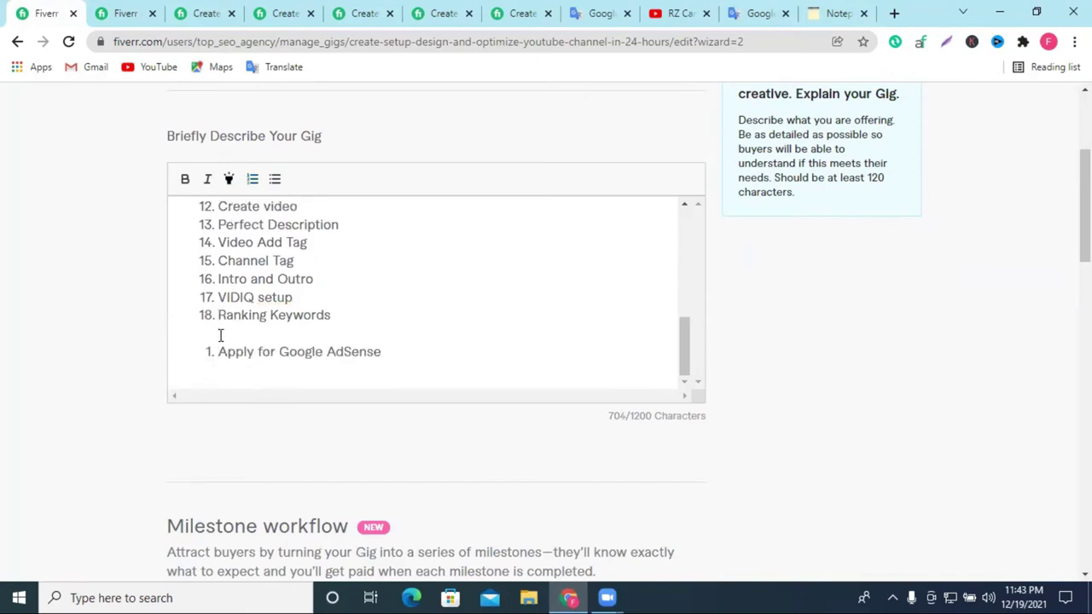
key("BackSpace")
left_click(394, 354)
scroll(395, 354, "down", 1)
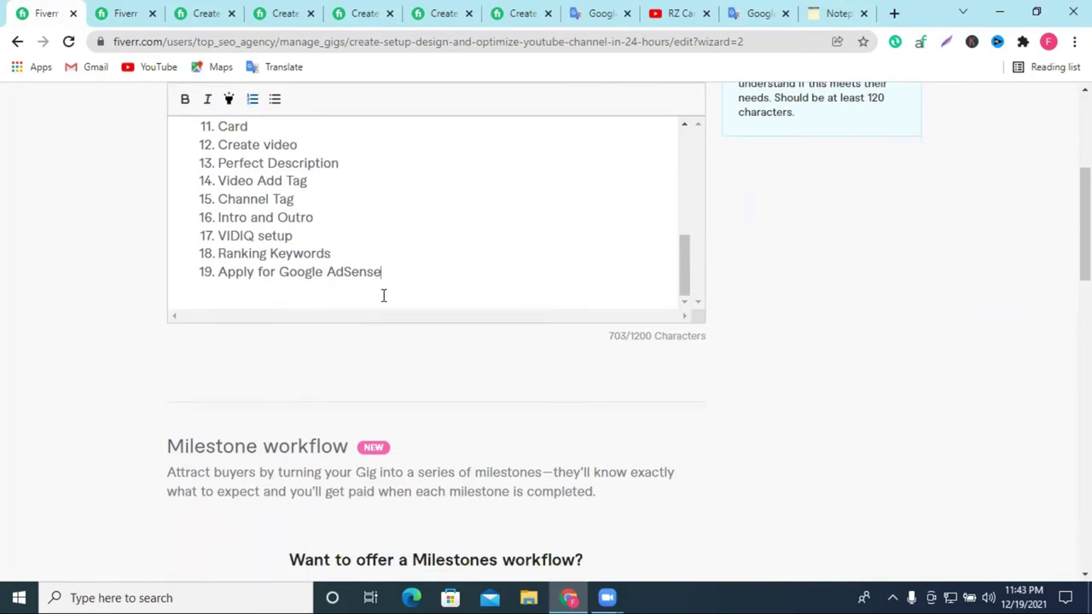
Copy "Trailer Setup" from the numbered service description in the competitor gig for channel creation with logo, art, intro and outro.
left_click(294, 13)
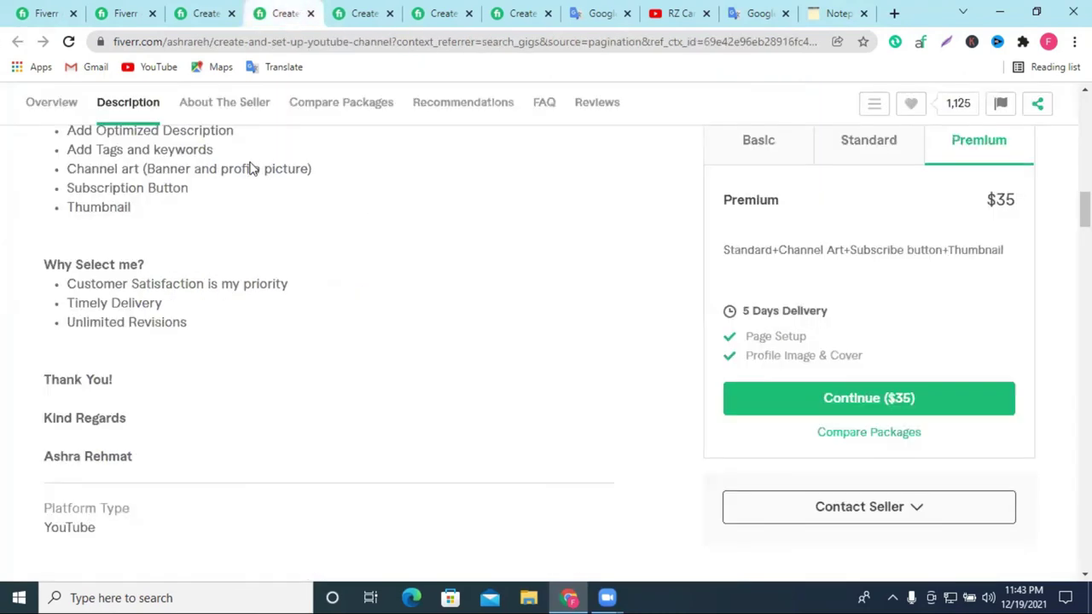
key("ctrl+Tab")
key("ctrl+Tab")
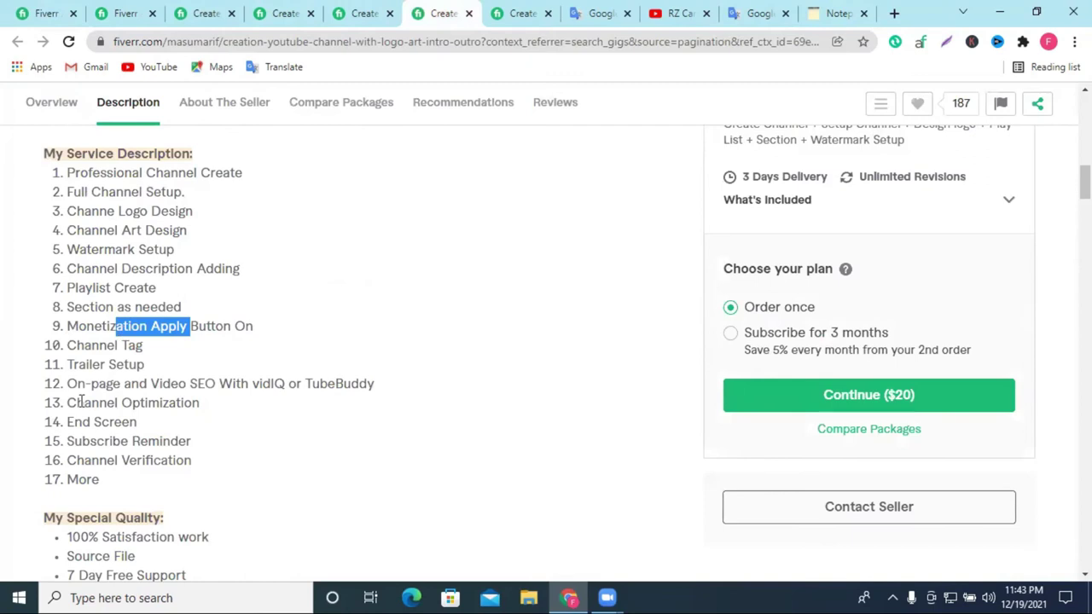
left_click_drag(68, 365, 145, 365)
right_click(97, 368)
left_click(191, 379)
Paste "Trailer Setup" beneath "High-Level Security" in the online notepad and cut it again as plain text.
left_click(840, 13)
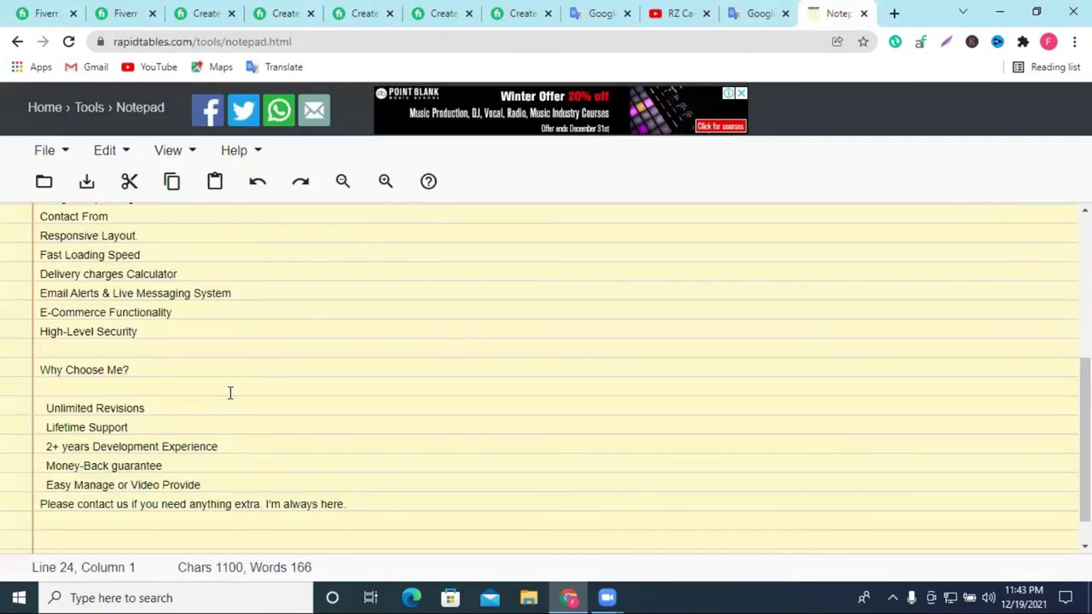
left_click(183, 358)
key("ctrl+v")
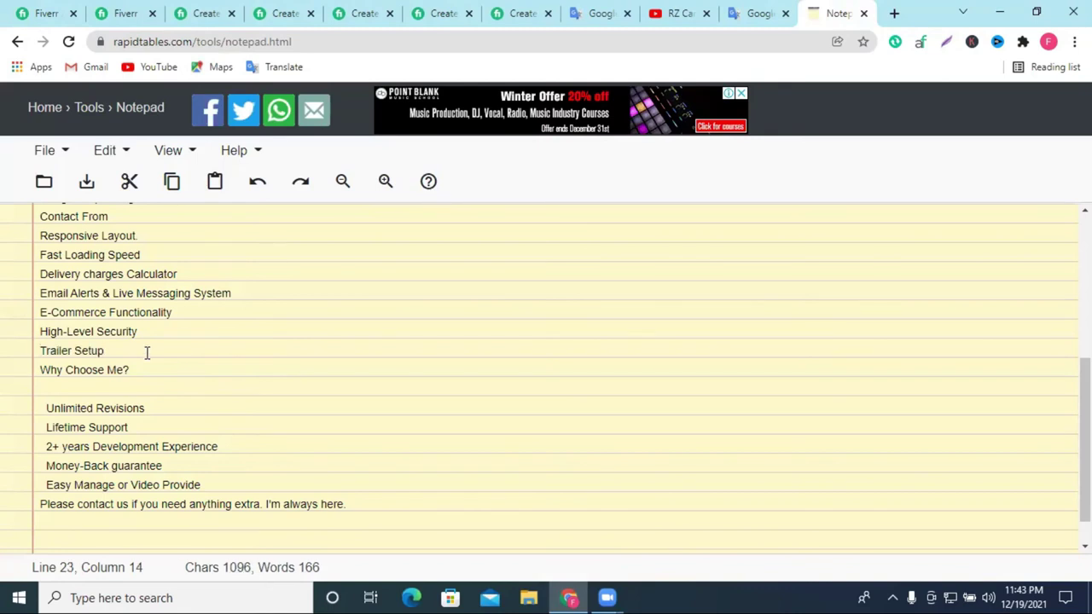
triple_click(147, 352)
right_click(214, 353)
left_click(215, 122)
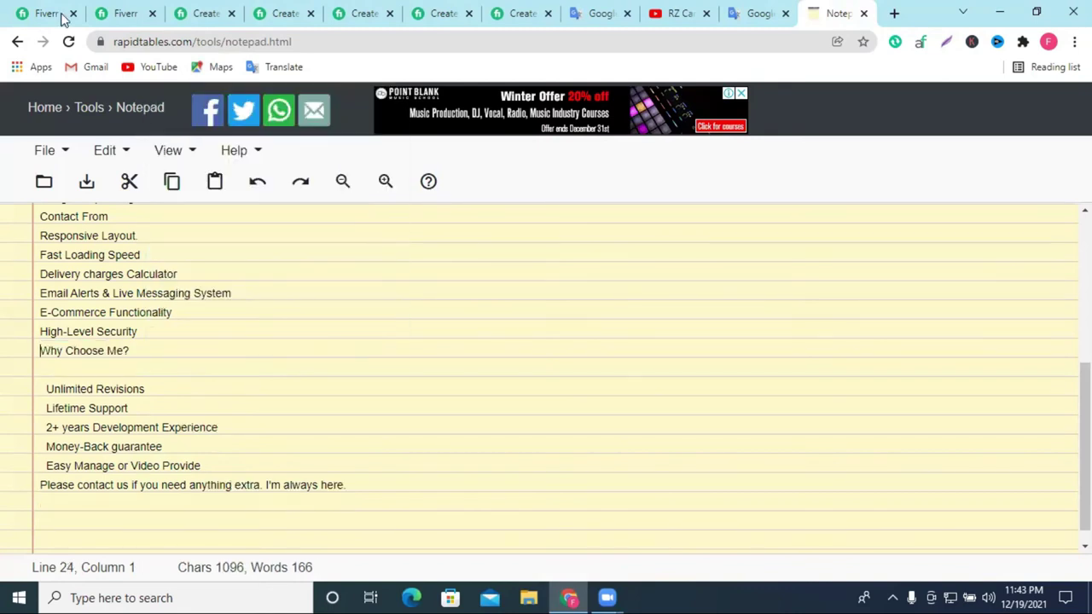
Return to the gig being edited and review its introduction and full numbered services list.
left_click(61, 18)
scroll(281, 273, "up", 10)
left_click_drag(181, 173, 397, 190)
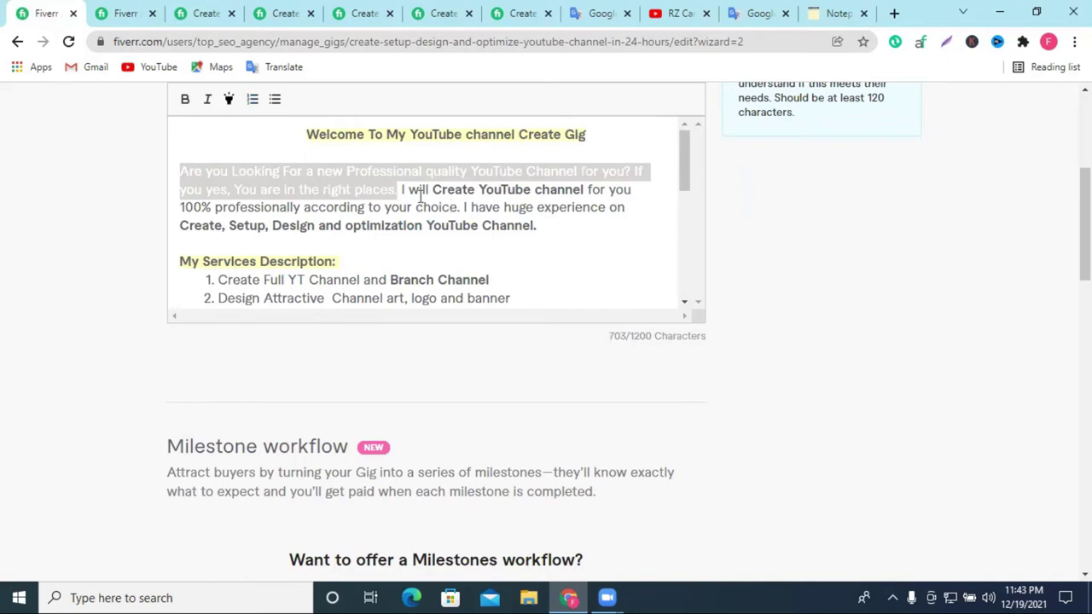
left_click(410, 135)
scroll(329, 251, "down", 2)
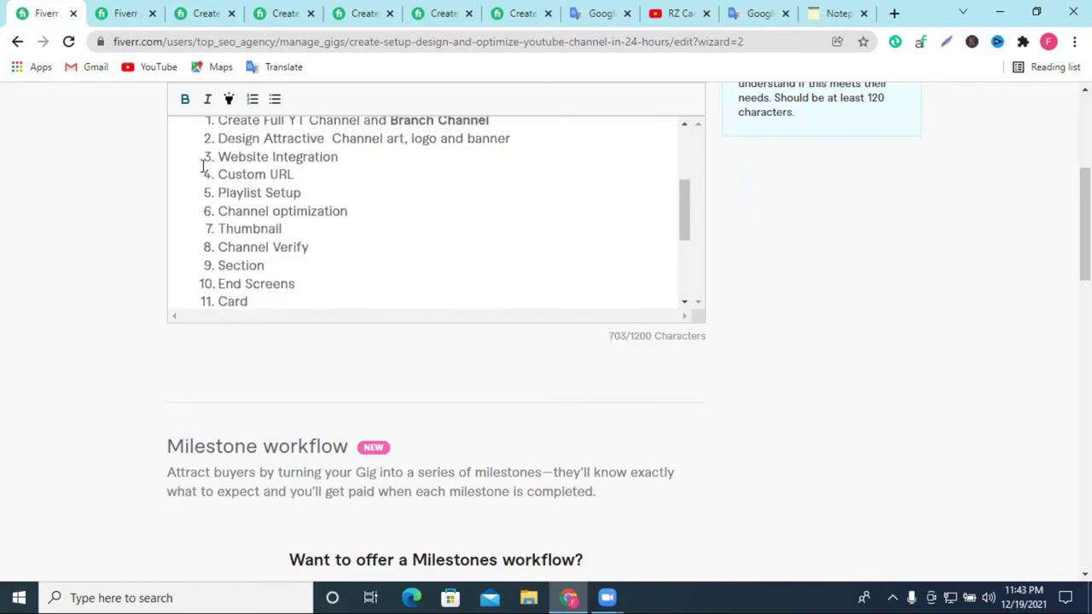
scroll(203, 165, "down", 1)
left_click_drag(218, 242, 298, 239)
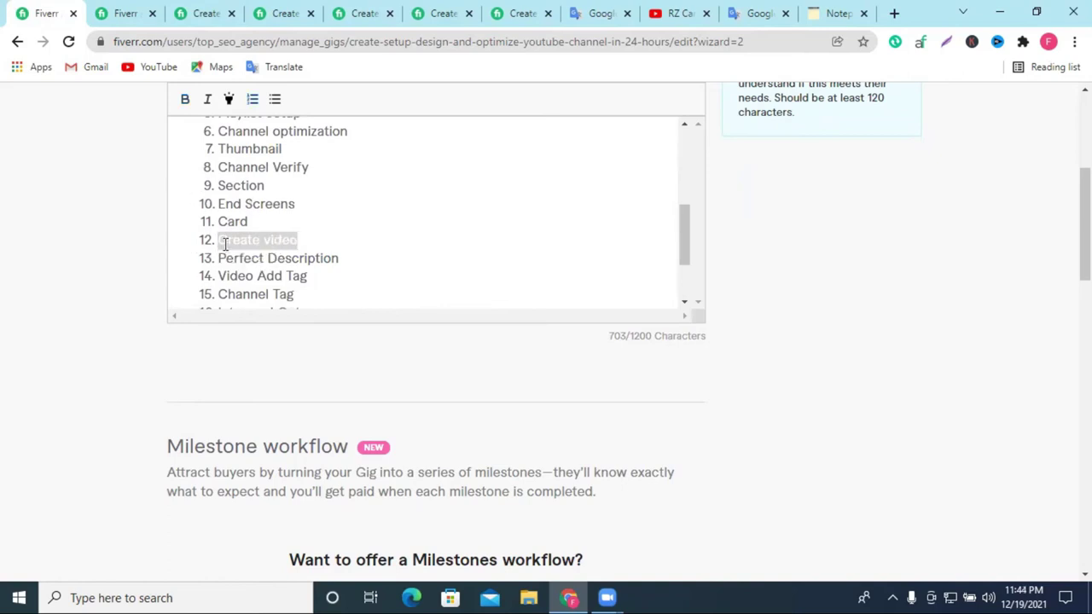
scroll(262, 208, "down", 1)
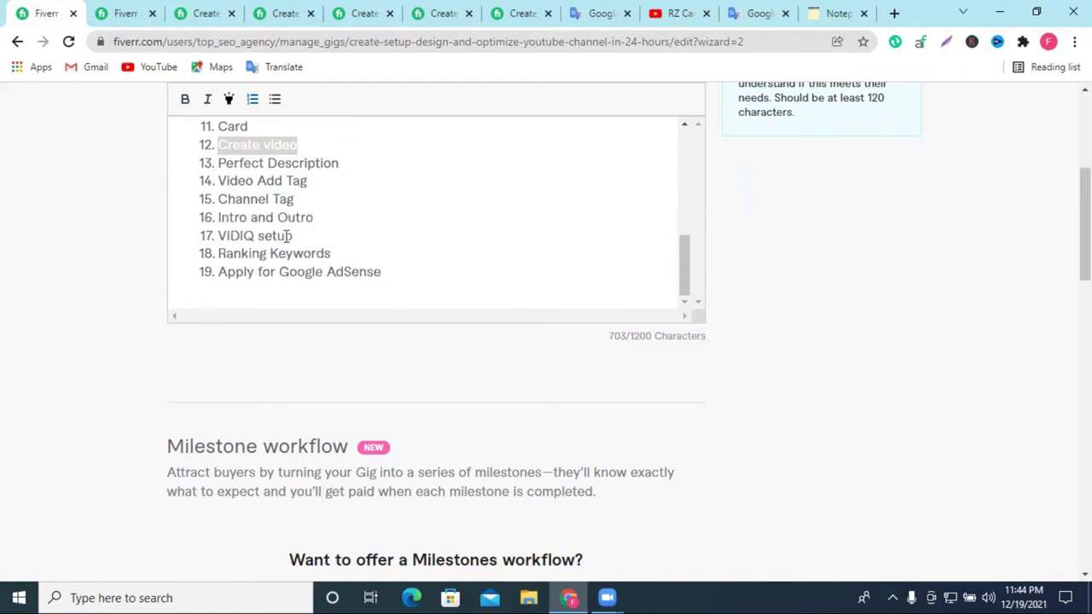
left_click(418, 281)
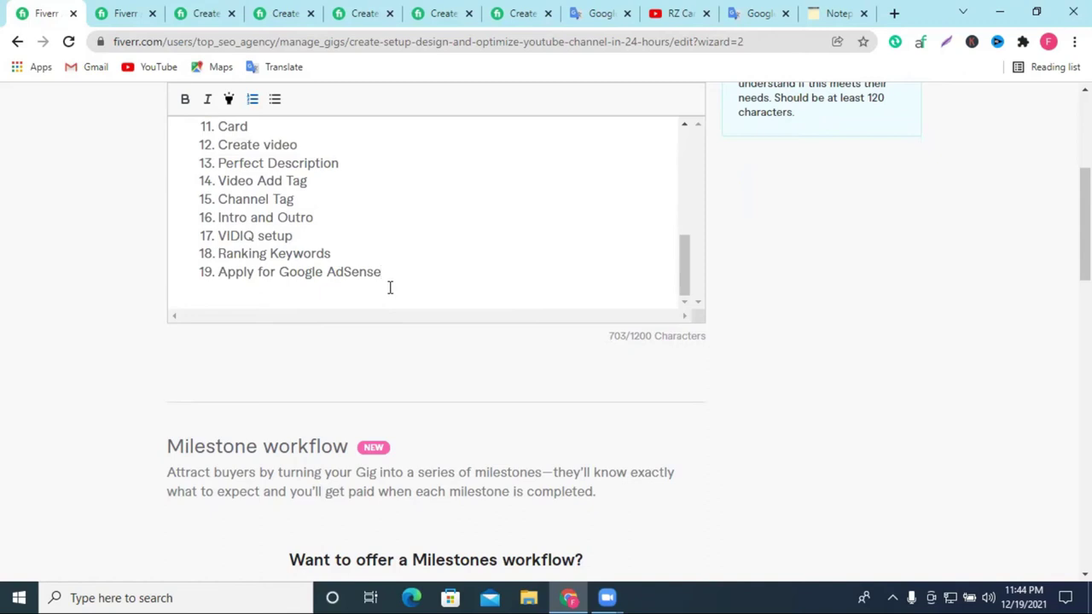
Insert "Trailer Setup" as the eighteenth numbered service, directly after "VIDIQ setup", and rejoin the items below it to the list.
left_click(331, 240)
key("Return")
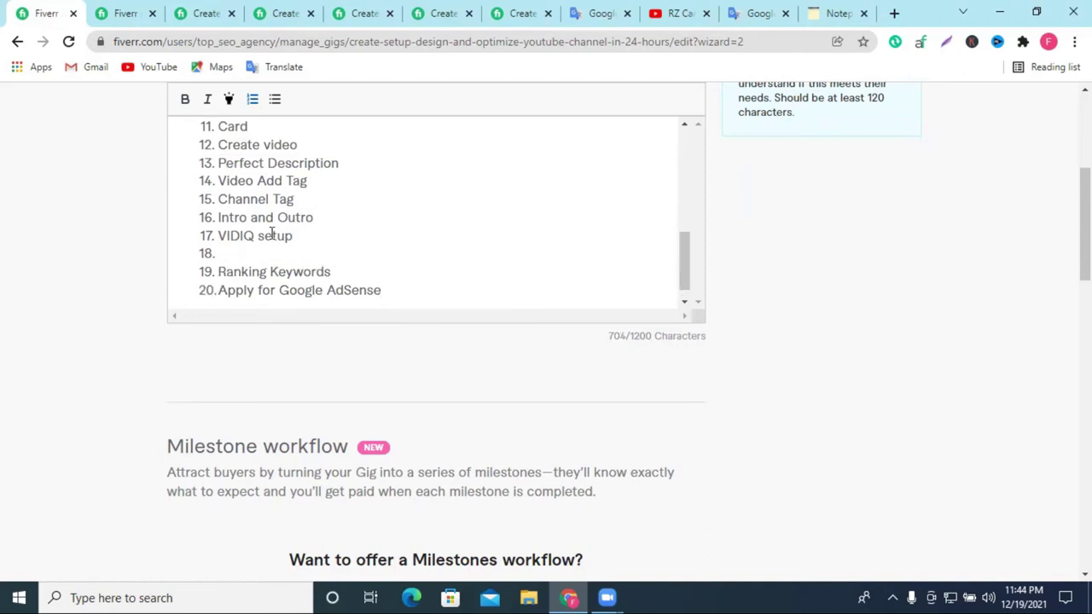
key("ctrl+v")
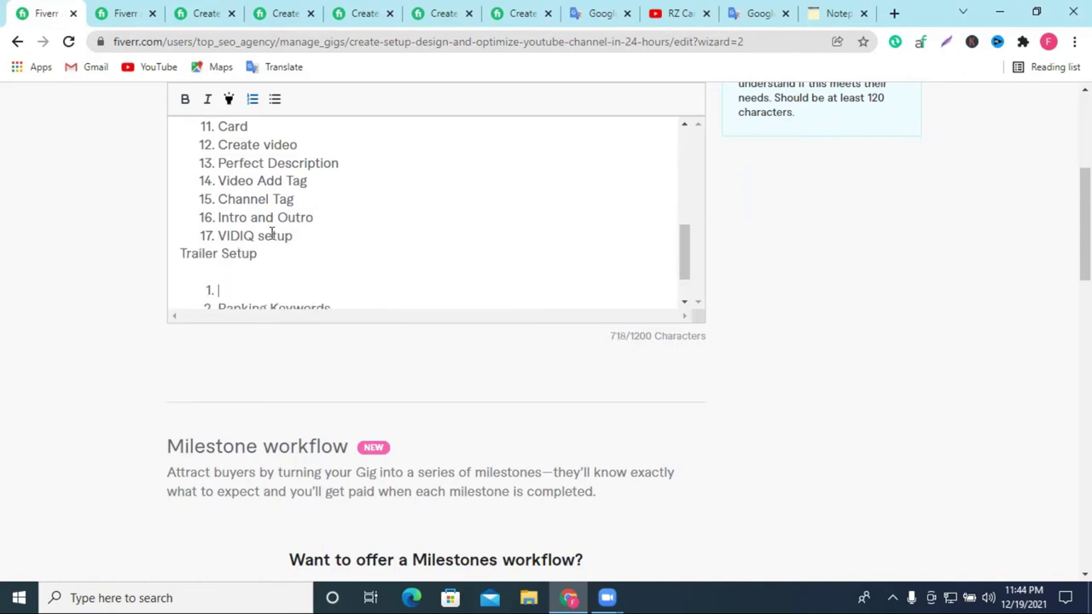
left_click(182, 254)
key("BackSpace")
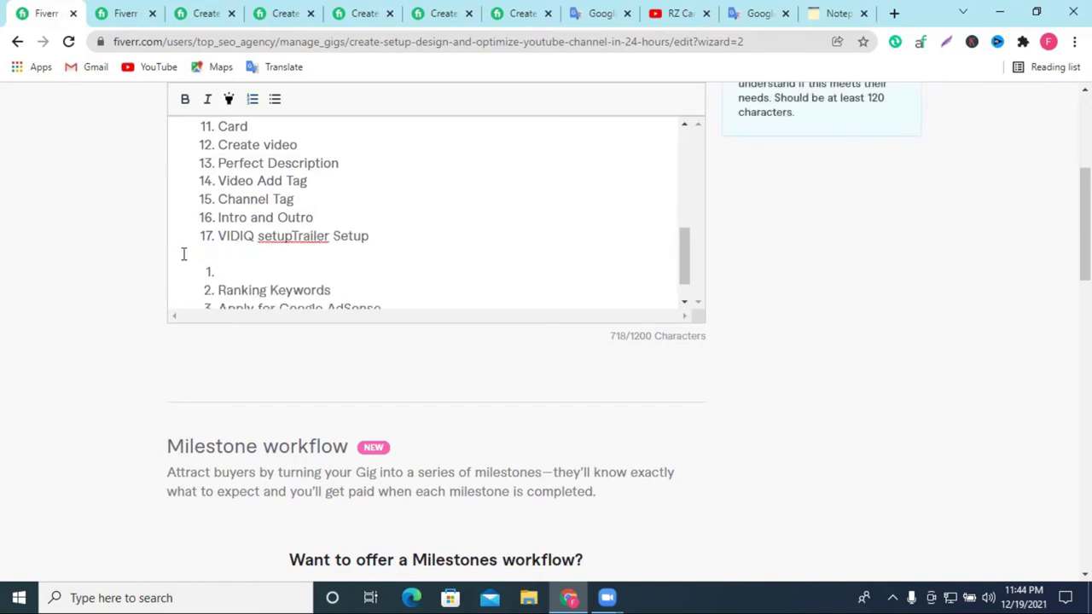
key("Return")
key("BackSpace")
key("BackSpace")
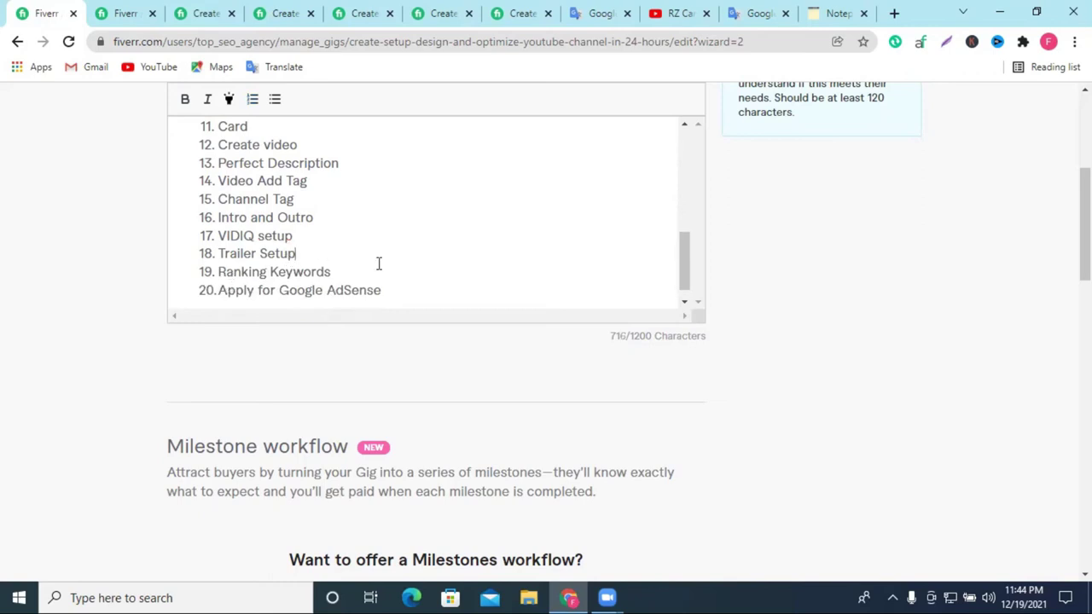
End the numbered services list and start a plain paragraph beneath "Apply for Google AdSense".
key("Return")
key("Return")
scroll(343, 243, "down", 1)
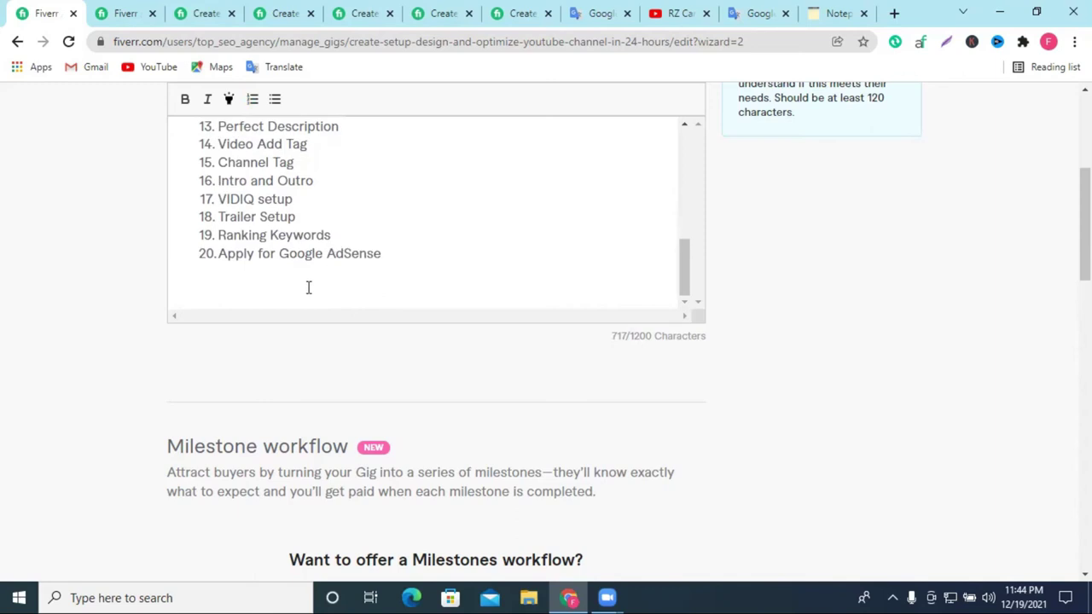
Examine the competitor gigs' descriptions for the sections following their service lists, such as free services, specialty and special quality.
left_click(144, 8)
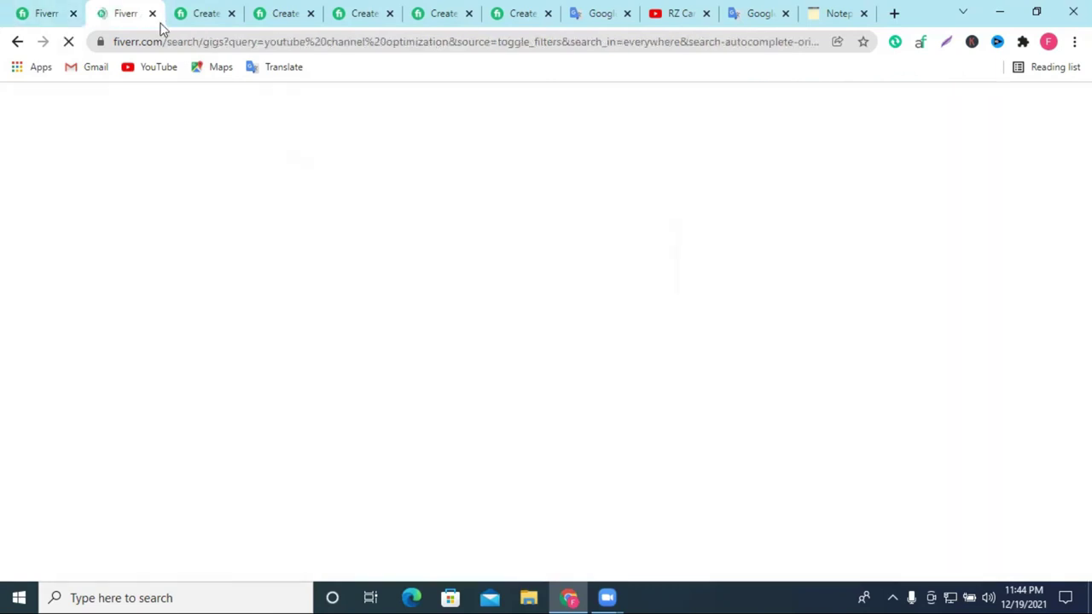
left_click(65, 10)
left_click(174, 10)
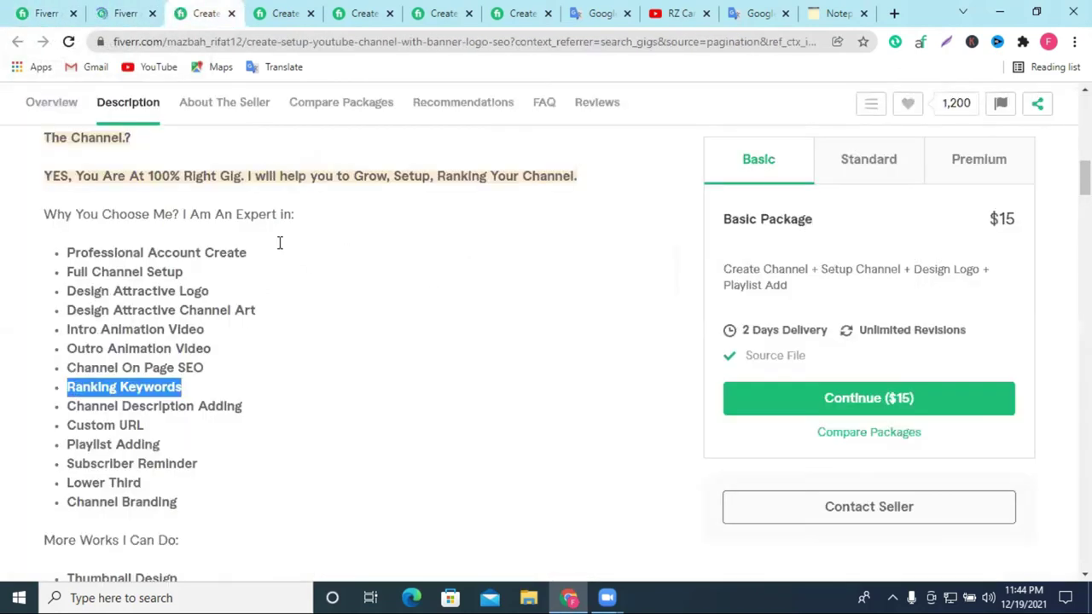
scroll(139, 378, "down", 2)
scroll(192, 341, "down", 2)
scroll(192, 342, "down", 2)
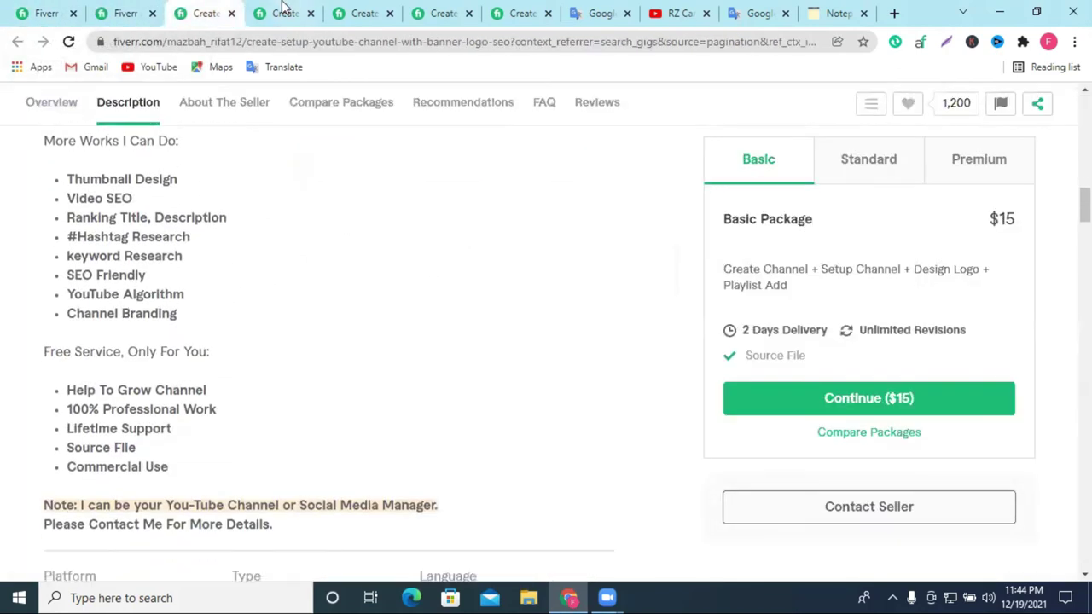
left_click(284, 12)
left_click(367, 13)
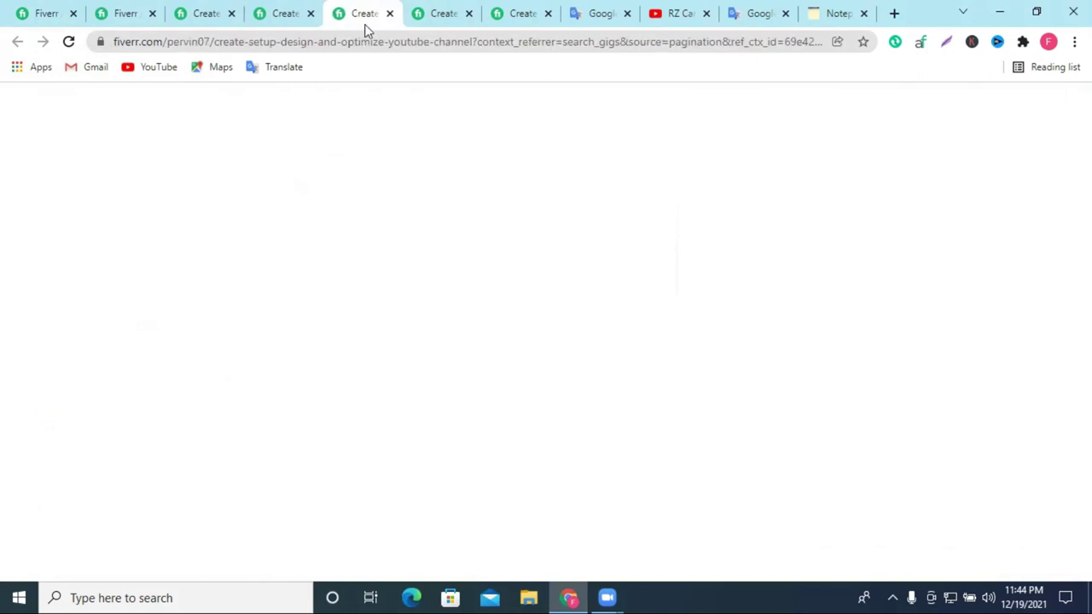
scroll(323, 311, "up", 15)
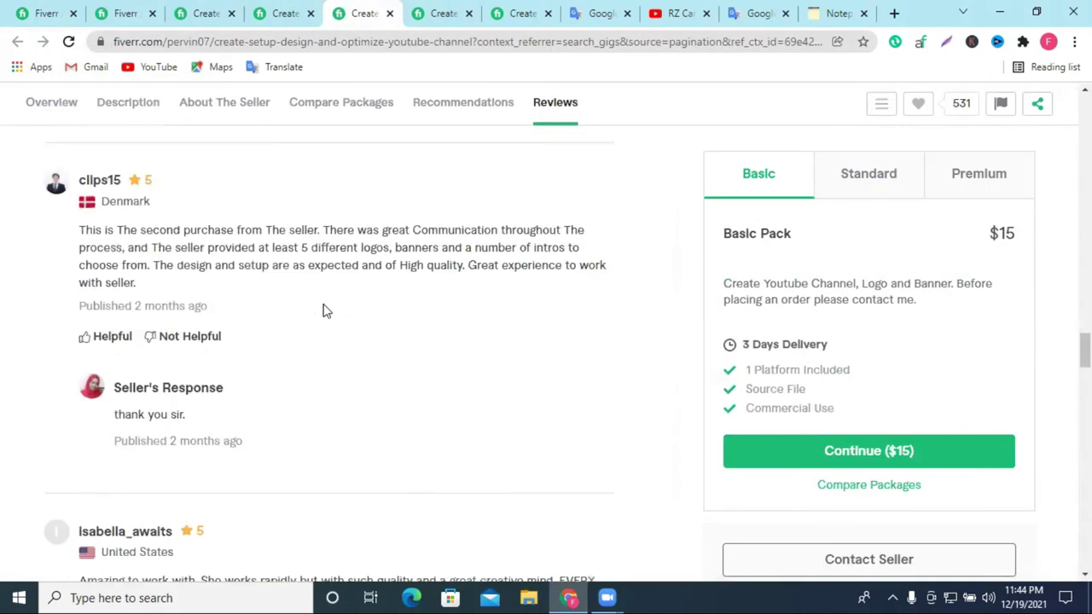
scroll(323, 311, "up", 10)
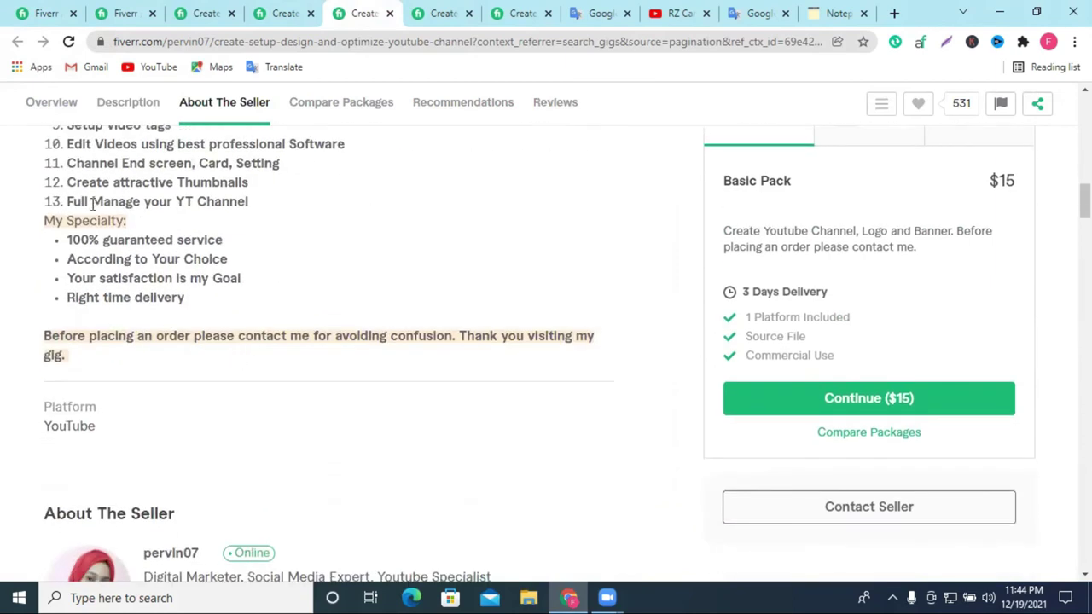
left_click(452, 11)
scroll(94, 381, "down", 2)
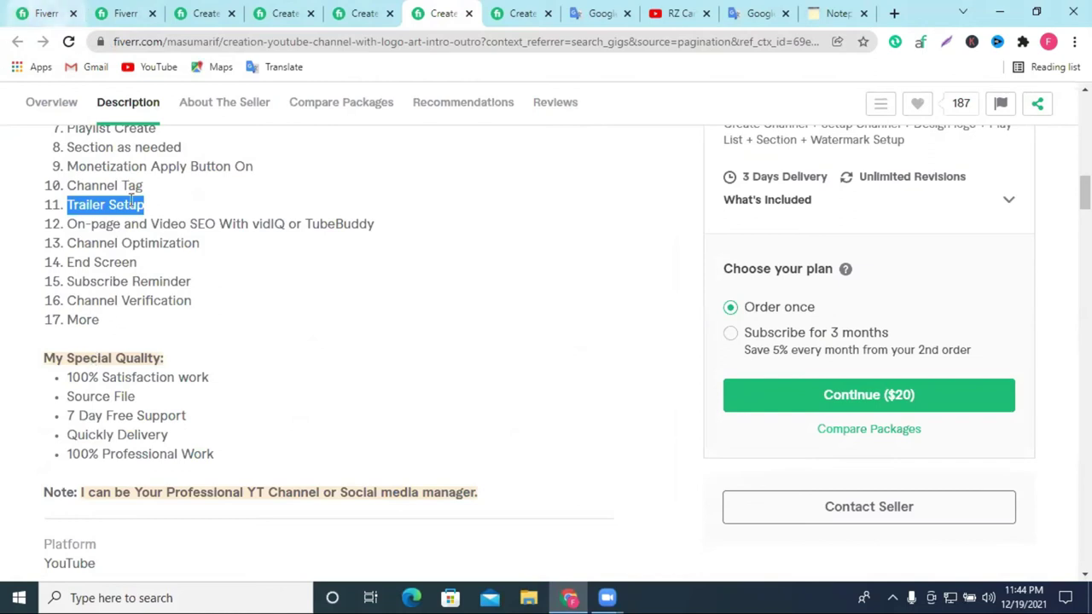
double_click(86, 356)
triple_click(86, 357)
right_click(88, 356)
Add the line "My Services Specialty" beneath the numbered services list in the edited gig, separated by a blank line.
left_click(45, 13)
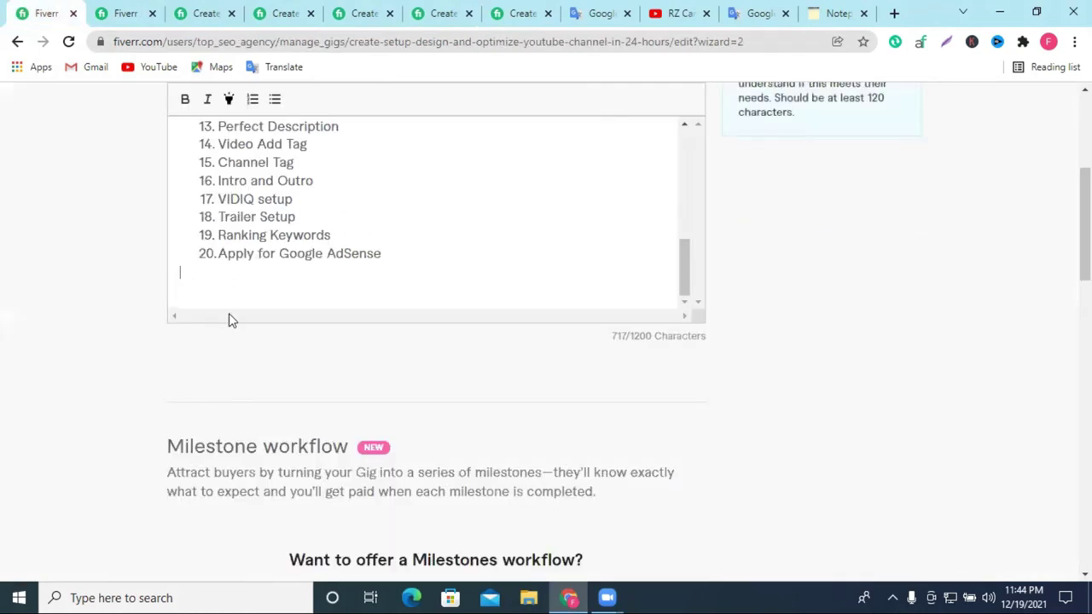
type("My Services ")
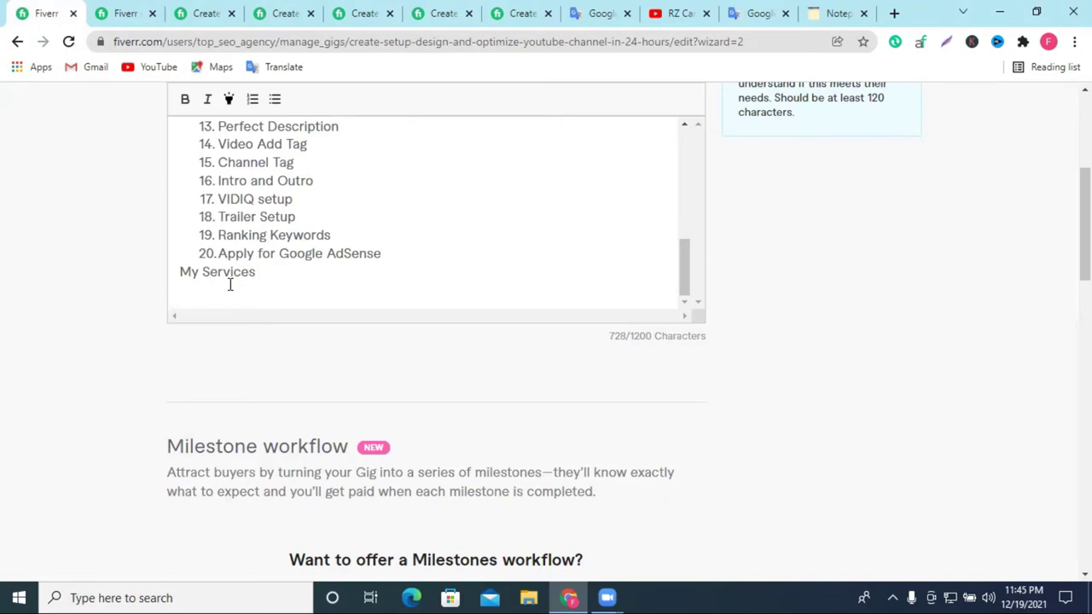
type("Specialy")
key("BackSpace")
type("ty")
left_click(184, 273)
key("Return")
Format "My Services Specialty" as a bold, highlighted heading.
triple_click(321, 284)
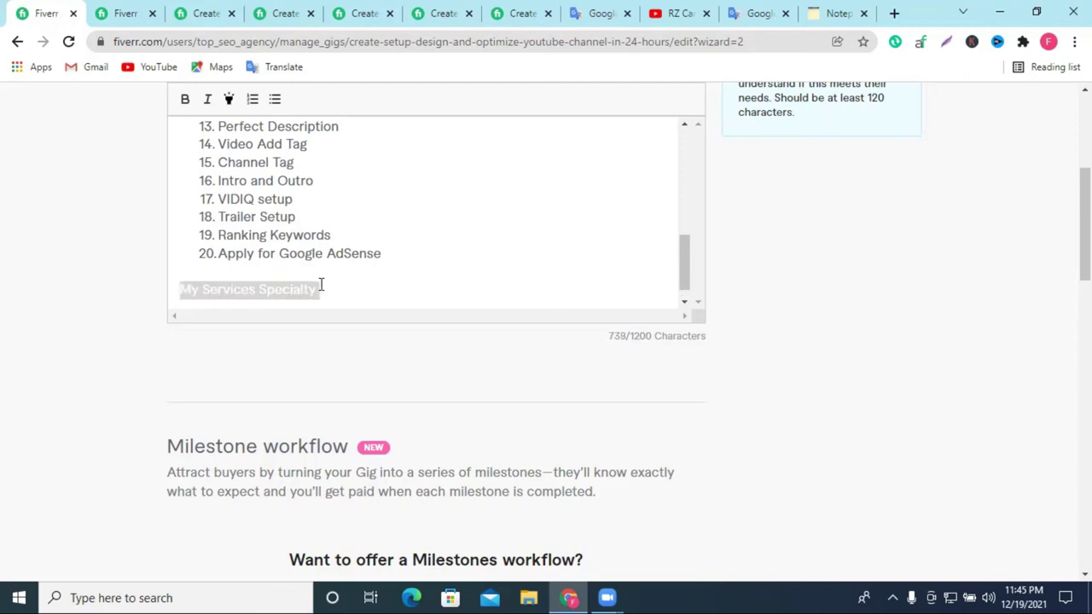
left_click(229, 100)
scroll(336, 251, "down", 1)
Start a bulleted list under the "My Services Specialty" heading with the item "On-Time Delivery".
left_click(331, 270)
key("Return")
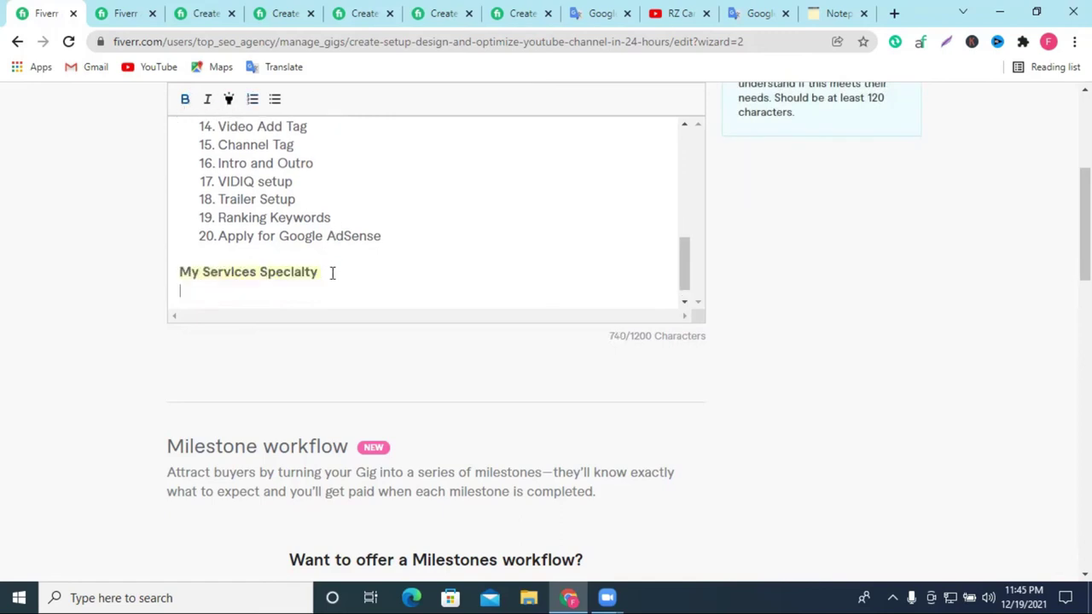
left_click(275, 99)
scroll(361, 251, "down", 1)
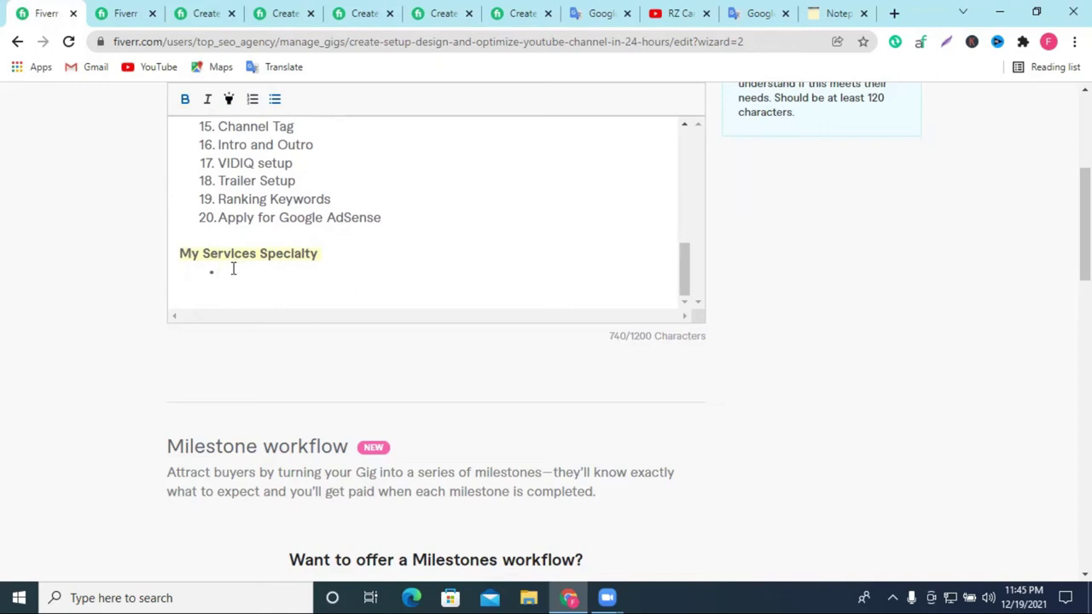
type("On-Time Deli")
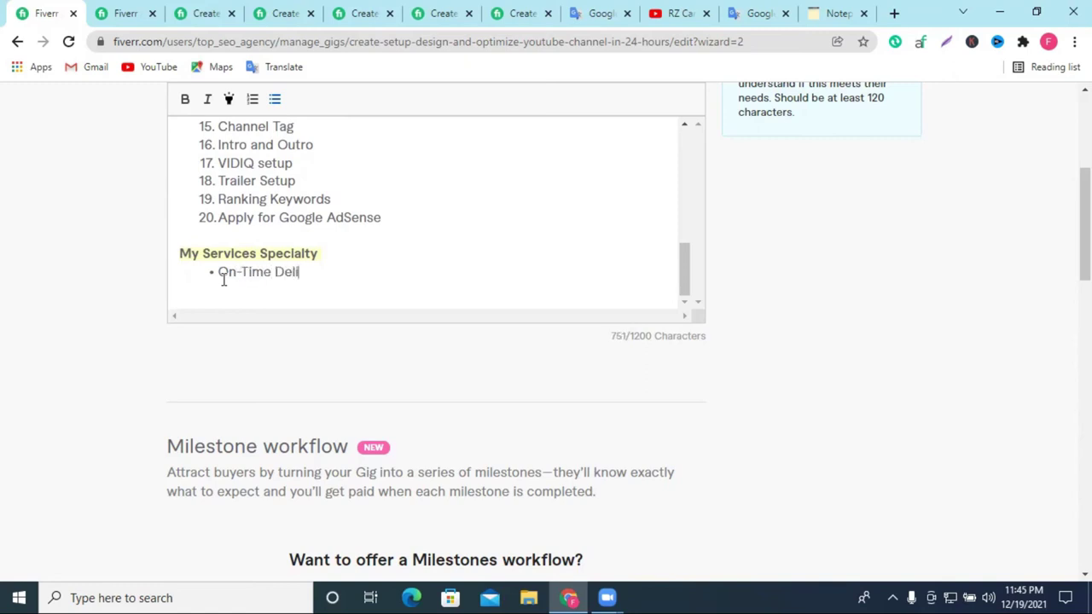
type("very")
Add "All manually work" as the second specialty bullet, correcting the spelling of "manually".
key("Return")
type("All")
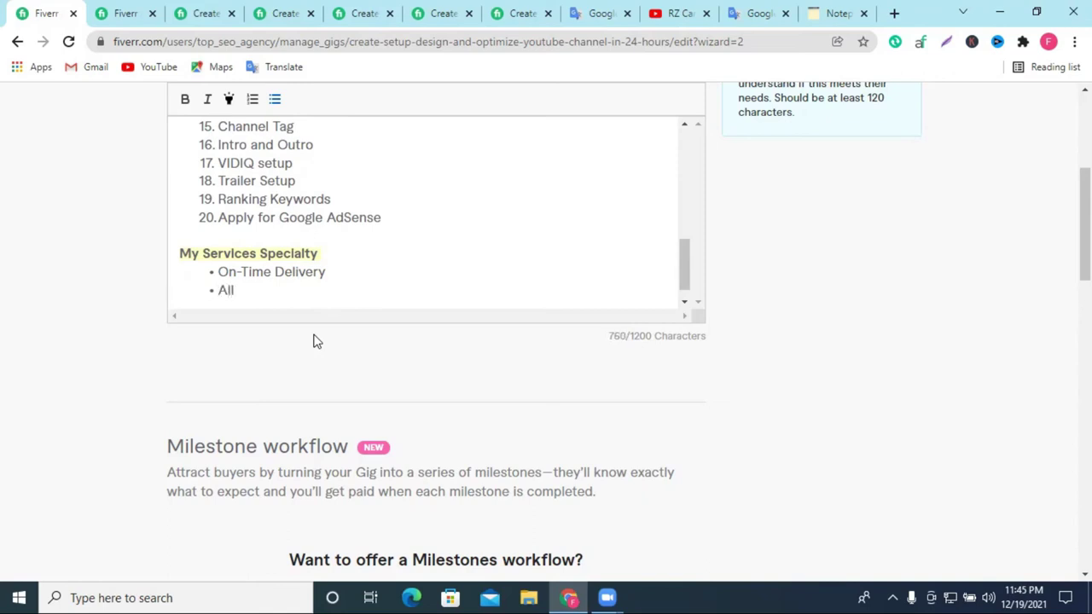
type("og")
key("BackSpace")
key("BackSpace")
type("manully")
right_click(322, 317)
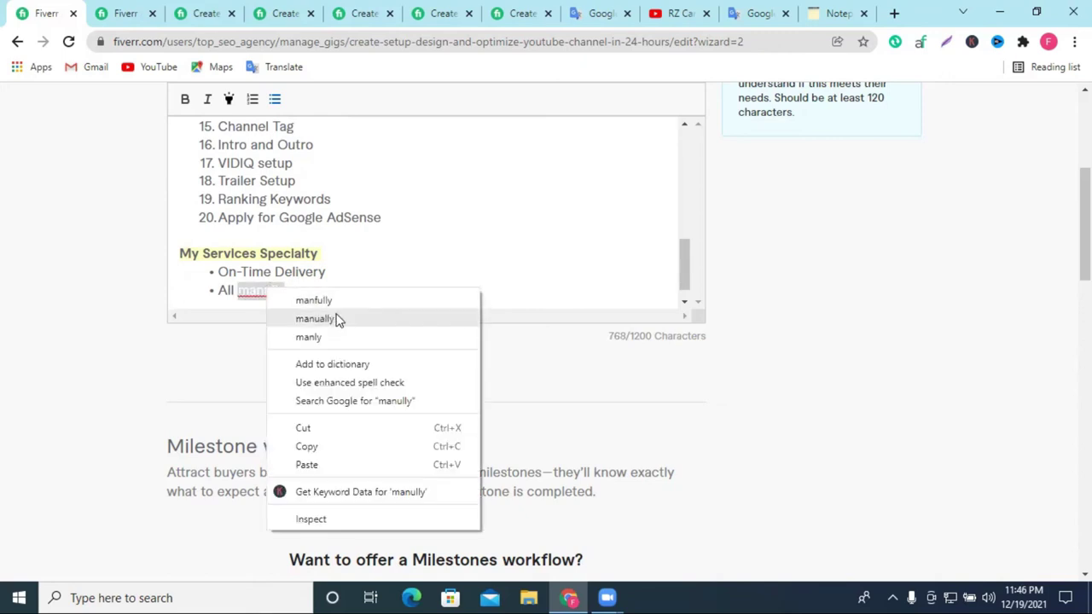
left_click(314, 318)
type("wor")
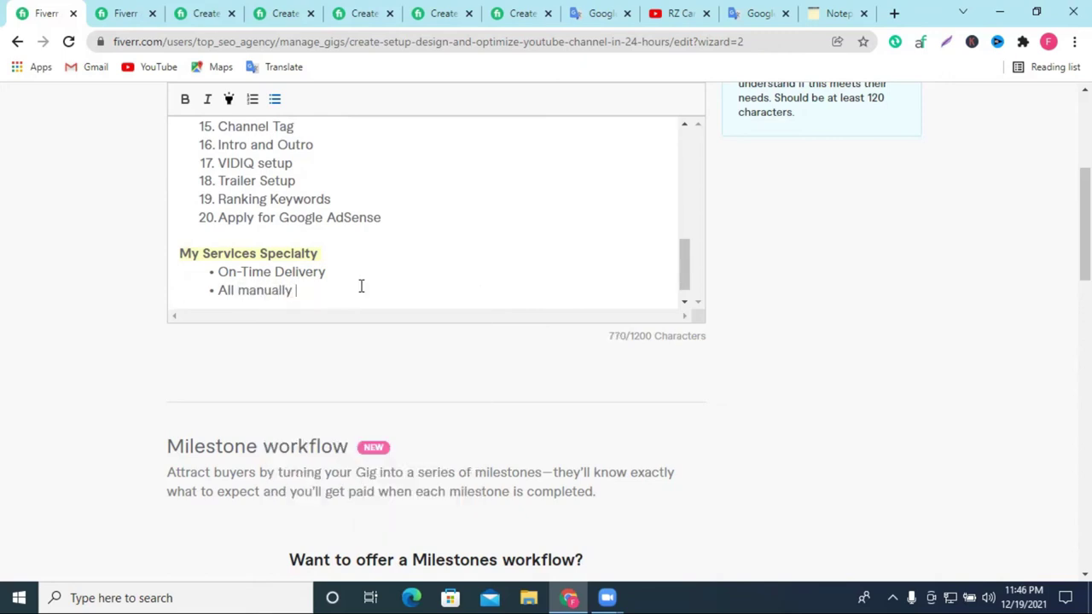
type("k")
Add "100% Guaranteed HQ services" as the third specialty bullet, correcting the spelling of "Guaranteed".
key("Return")
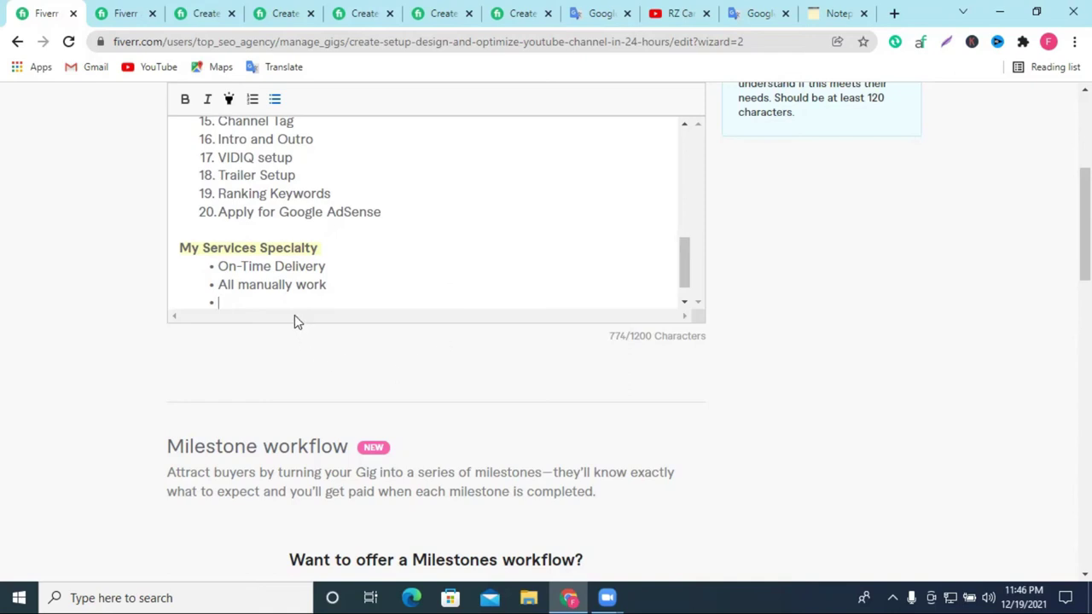
type("101")
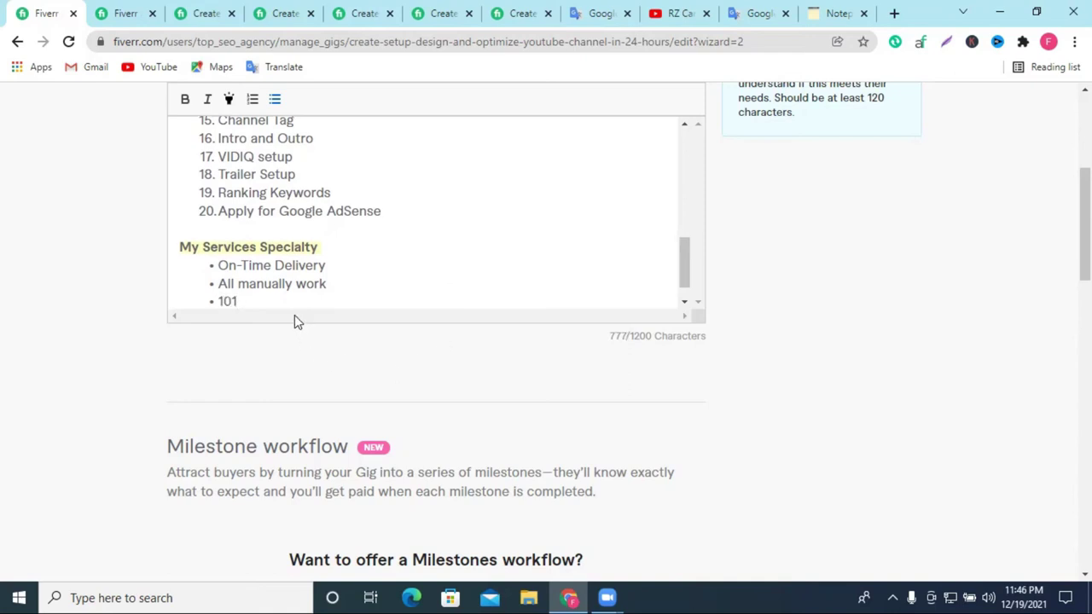
key("BackSpace")
type("0% Gura")
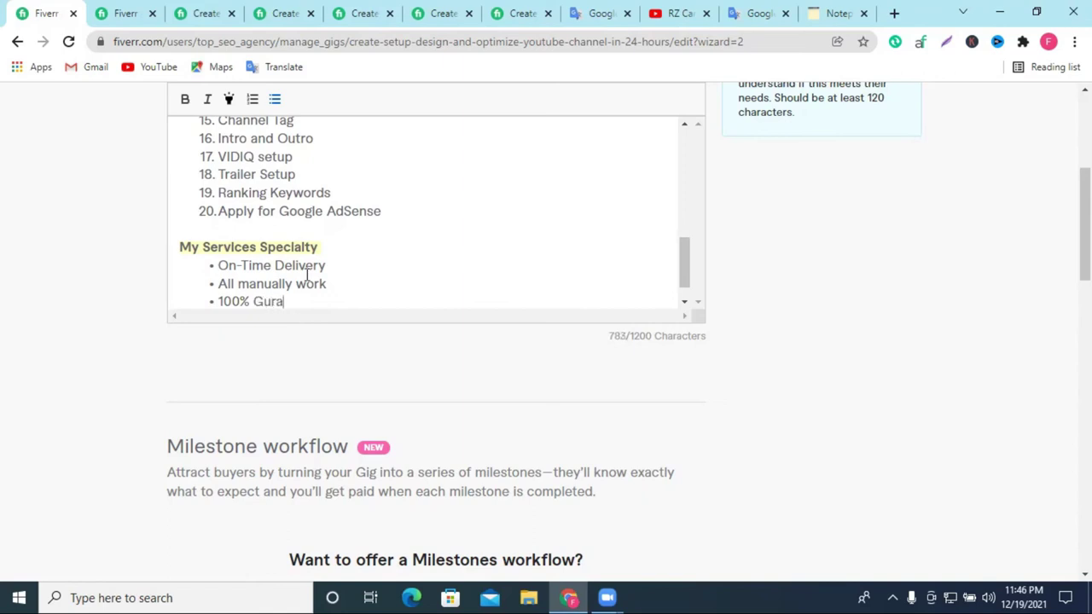
type("nteed")
right_click(295, 303)
left_click(366, 319)
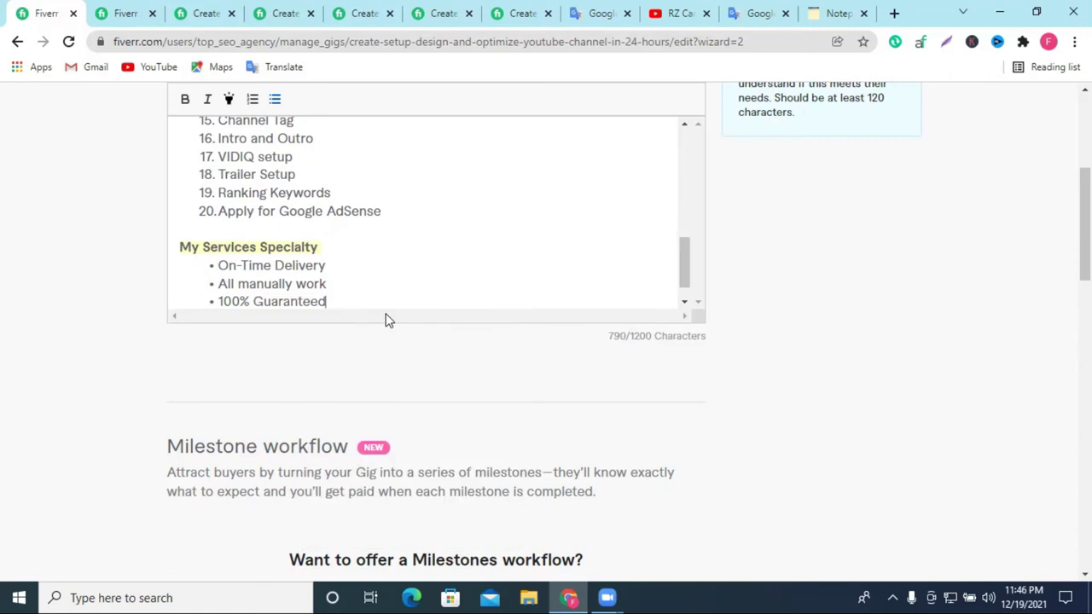
type("Ser")
key("BackSpace")
key("BackSpace")
key("BackSpace")
type("HQ services")
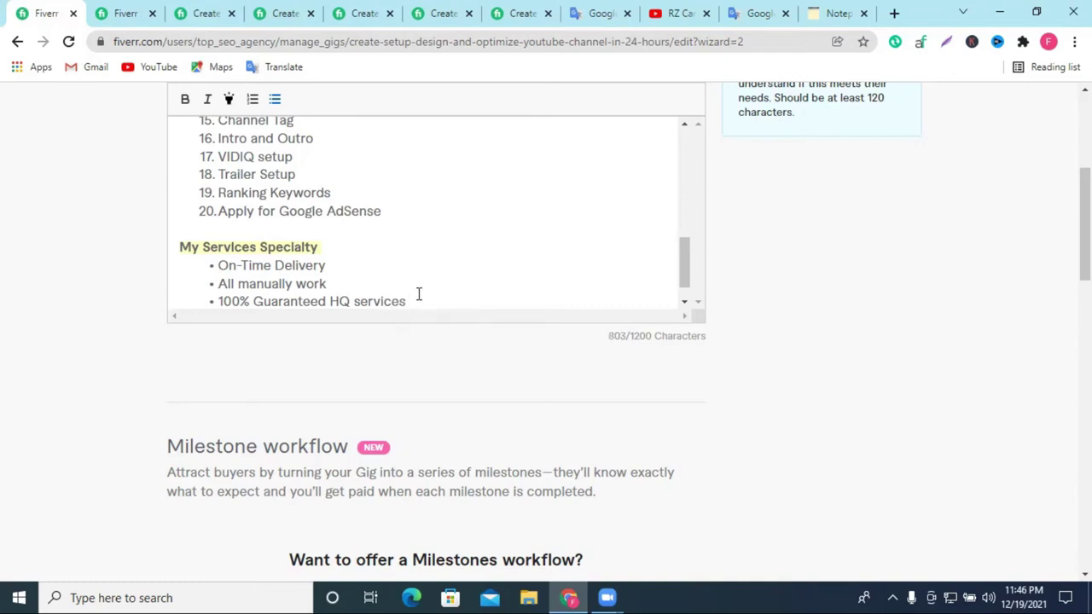
Start a fourth specialty bullet and copy the line "Your satisfaction is my Goal" from the specialty list of the competing $15 gig.
scroll(417, 296, "down", 1)
key("Return")
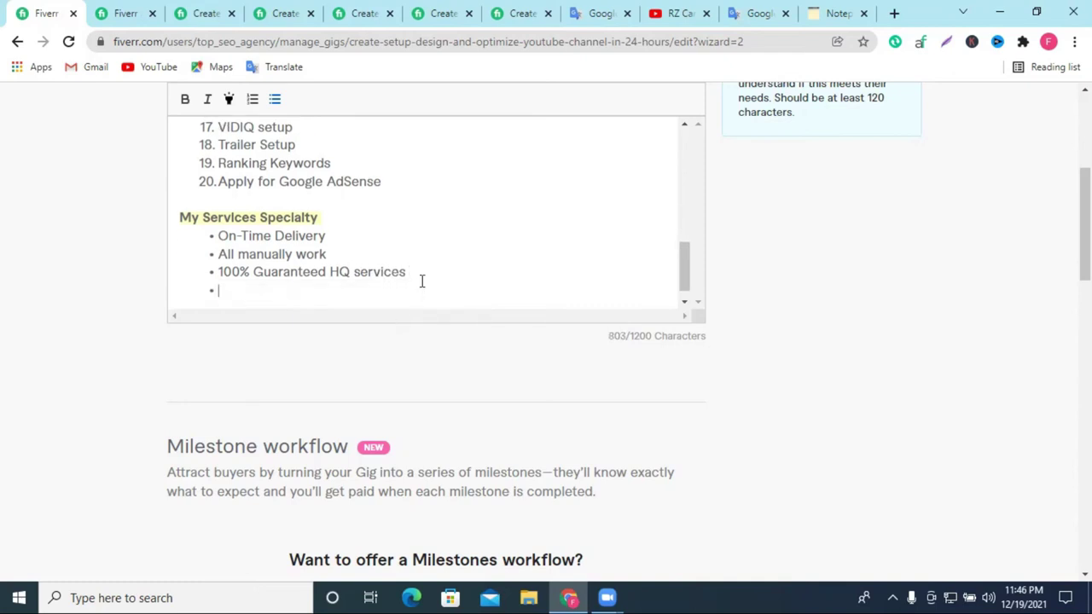
type("Your satis")
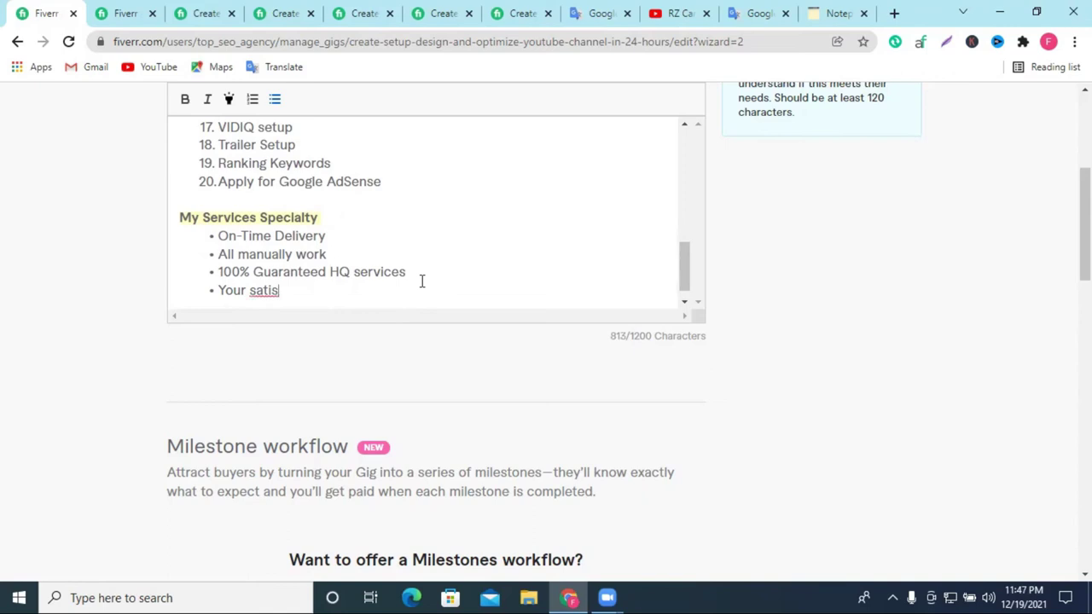
key("BackSpace")
left_click(323, 7)
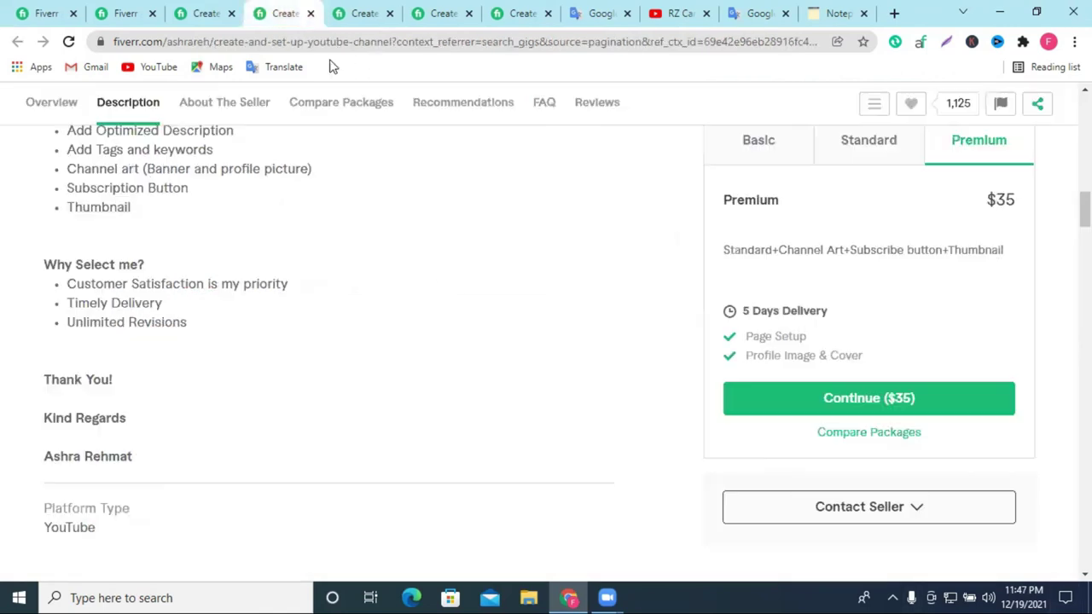
left_click(380, 10)
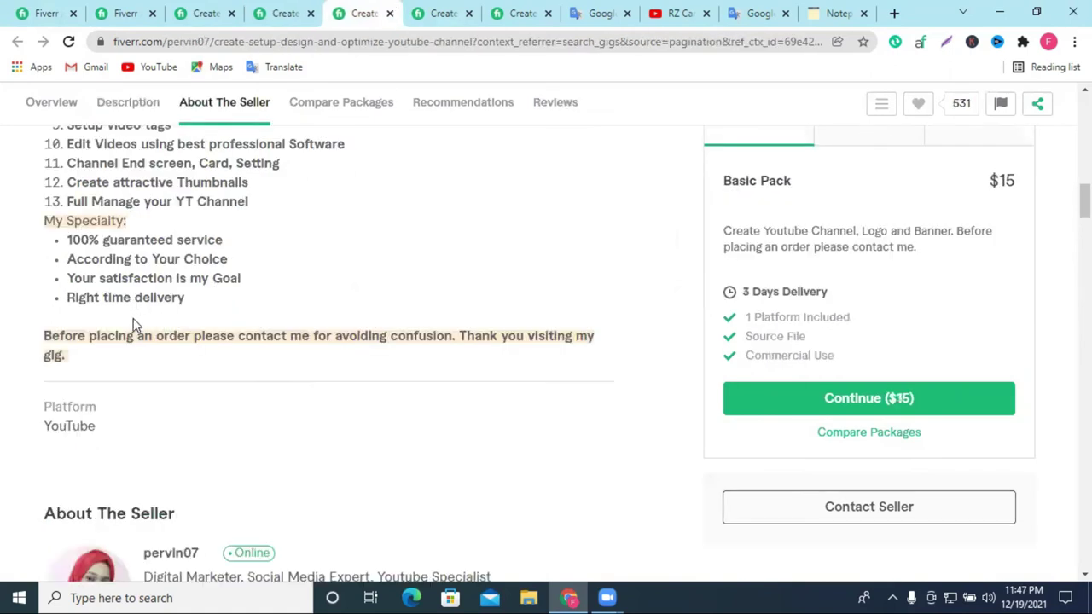
double_click(138, 278)
right_click(139, 280)
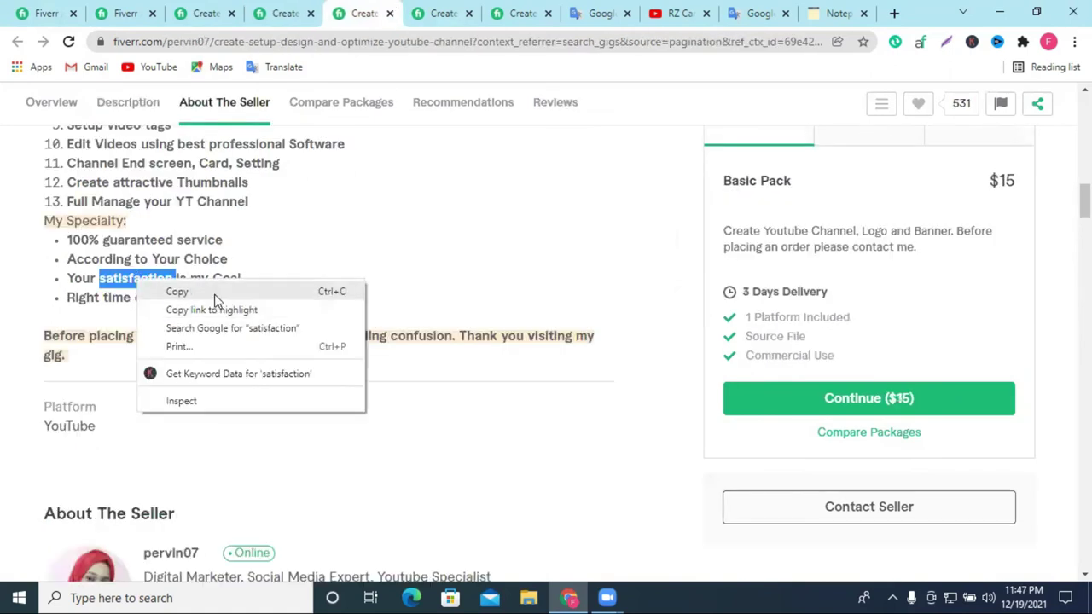
left_click(218, 291)
triple_click(186, 278)
right_click(188, 286)
left_click(241, 297)
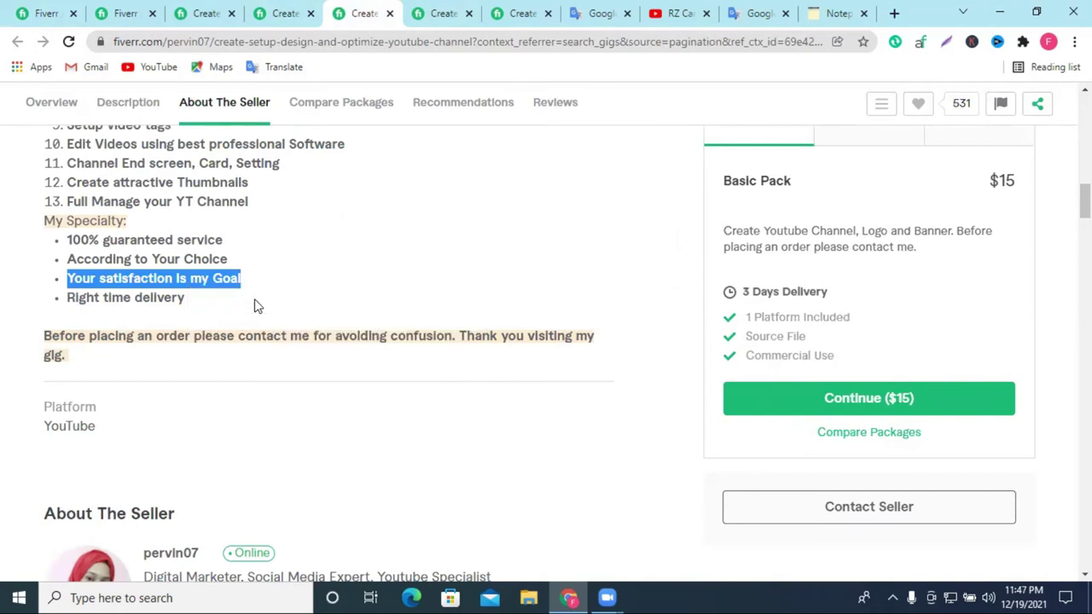
Paste the copied line into the online notepad beneath "Why Choose Me?" and cut it back out as plain text.
left_click(767, 11)
left_click(810, 12)
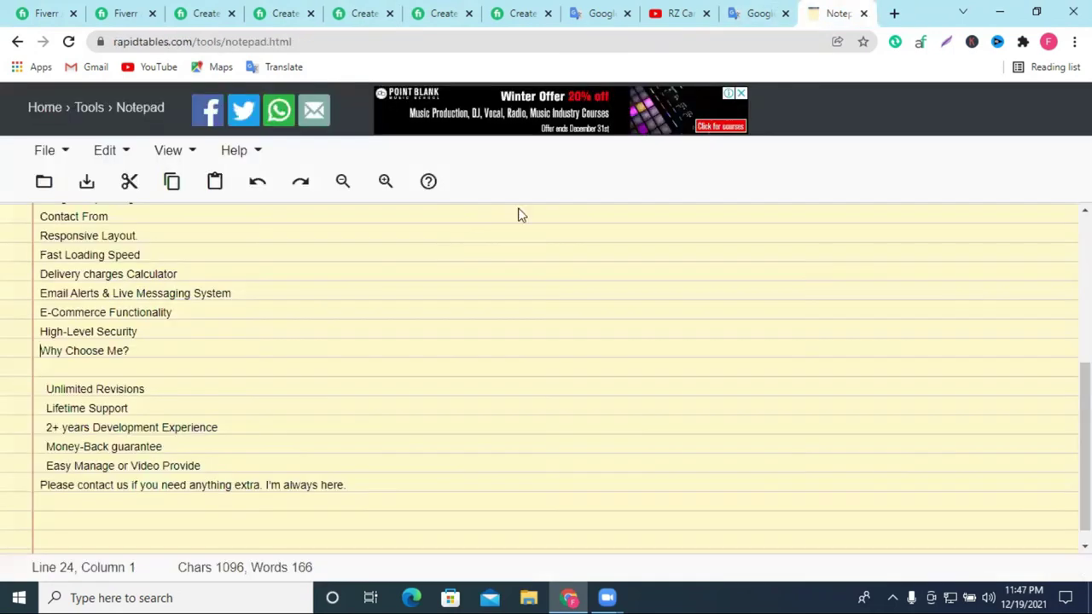
key("ctrl+v")
triple_click(129, 370)
right_click(129, 370)
left_click(228, 136)
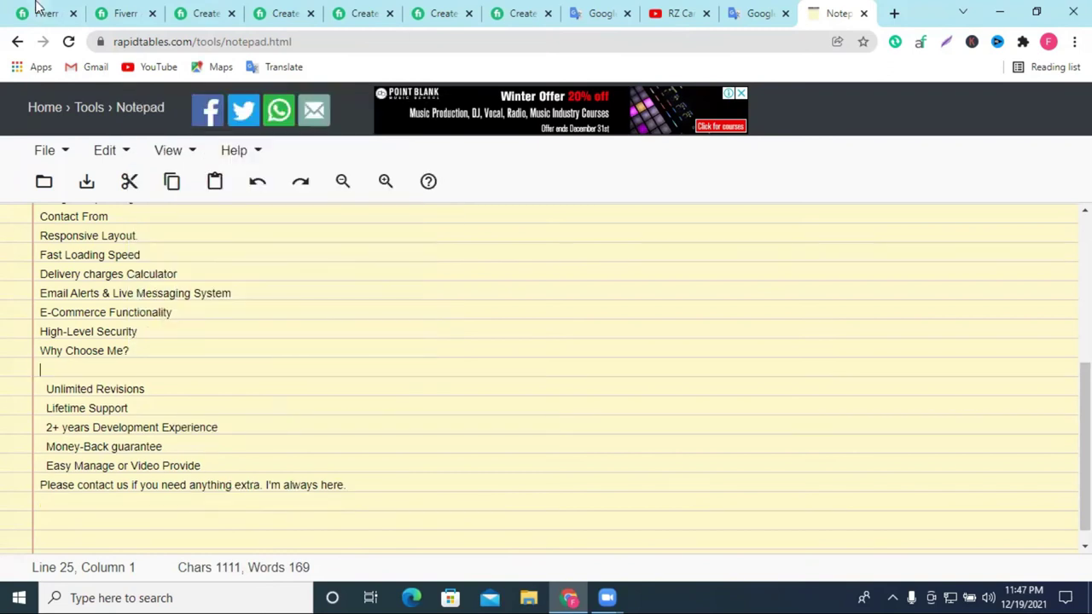
Replace the partial fourth specialty entry in the edited gig with "Your satisfaction is my Goal" and format it as a bullet.
left_click(42, 13)
key("ctrl+shift+Left")
key("ctrl+shift+Left")
key("ctrl+v")
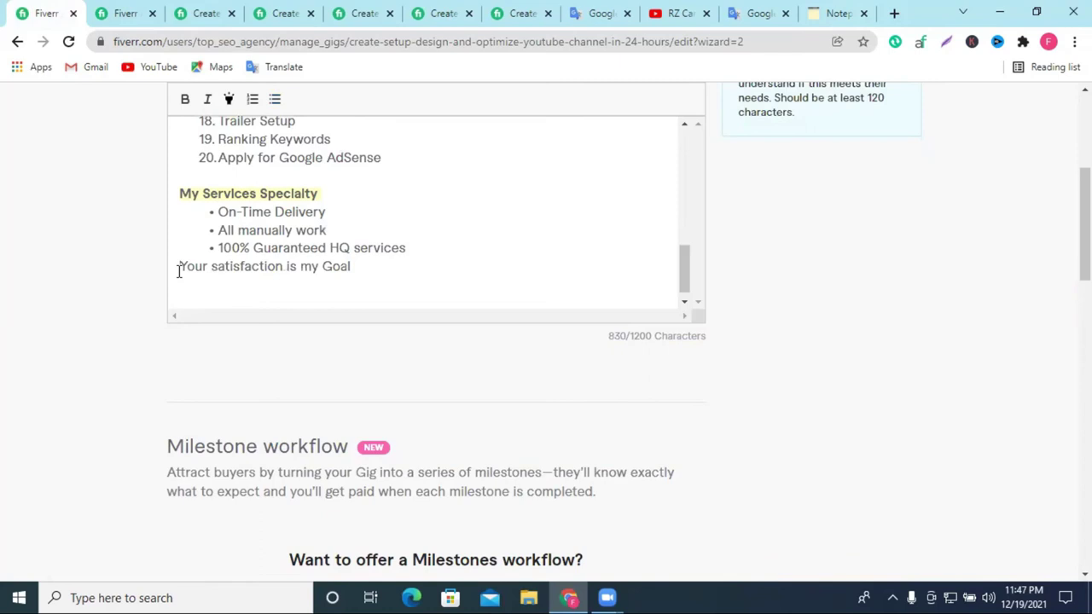
left_click(274, 99)
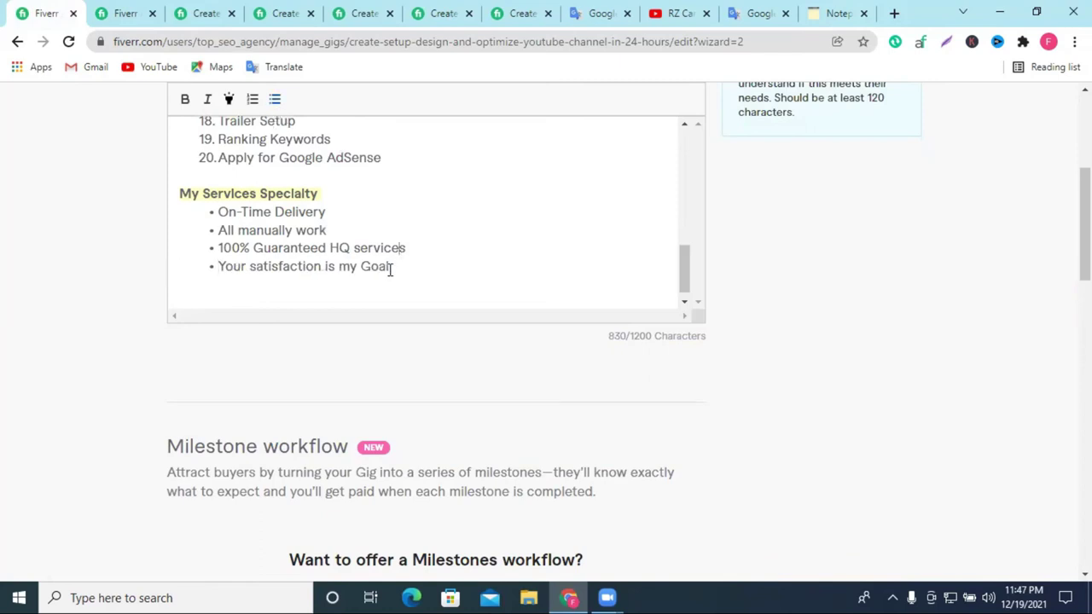
Add a fifth specialty bullet by copying "according to your choice" from the intro paragraph and capitalizing its first letter.
key("Return")
scroll(320, 242, "up", 3)
scroll(320, 241, "up", 5)
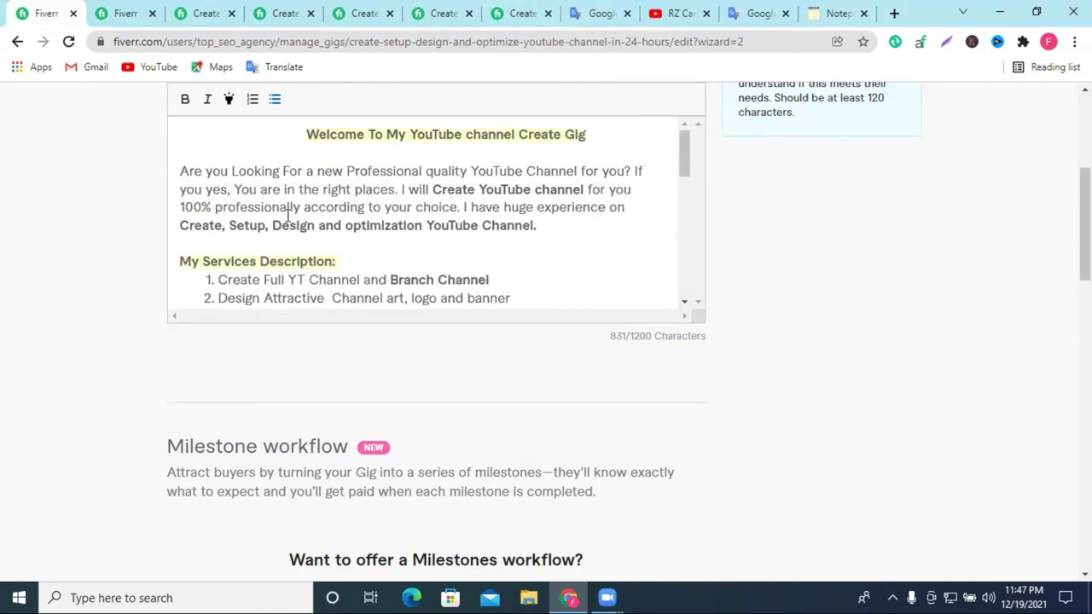
left_click_drag(342, 206, 457, 208)
right_click(457, 210)
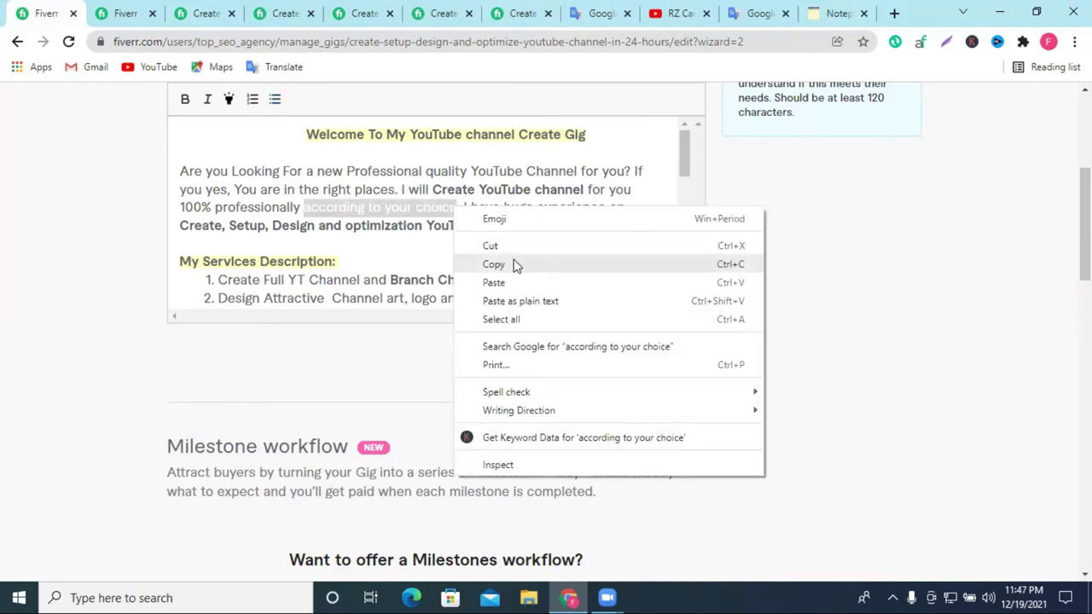
left_click(505, 263)
scroll(348, 291, "down", 10)
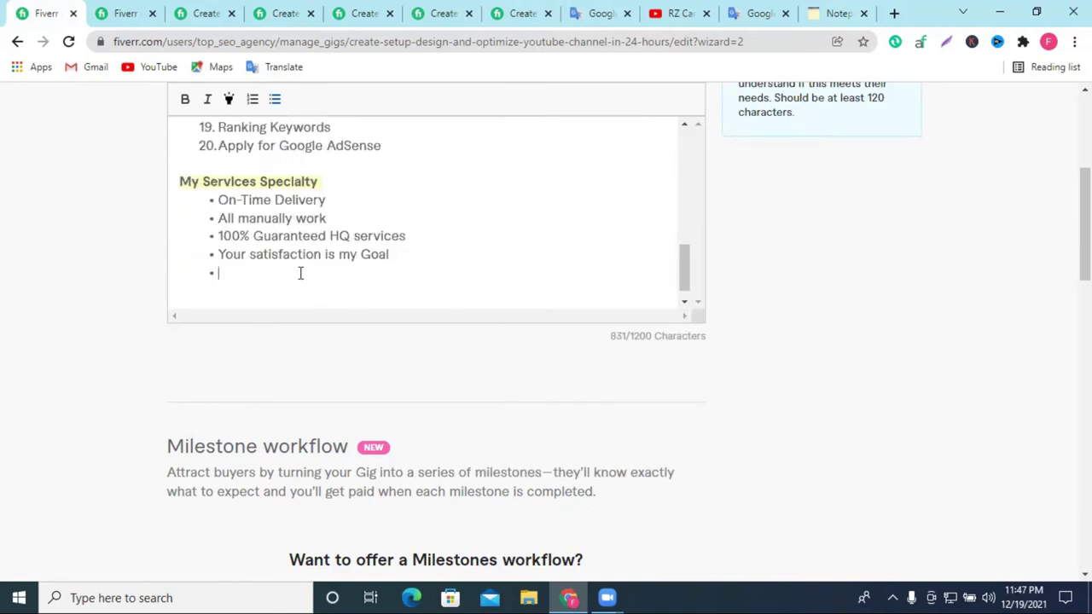
key("ctrl+v")
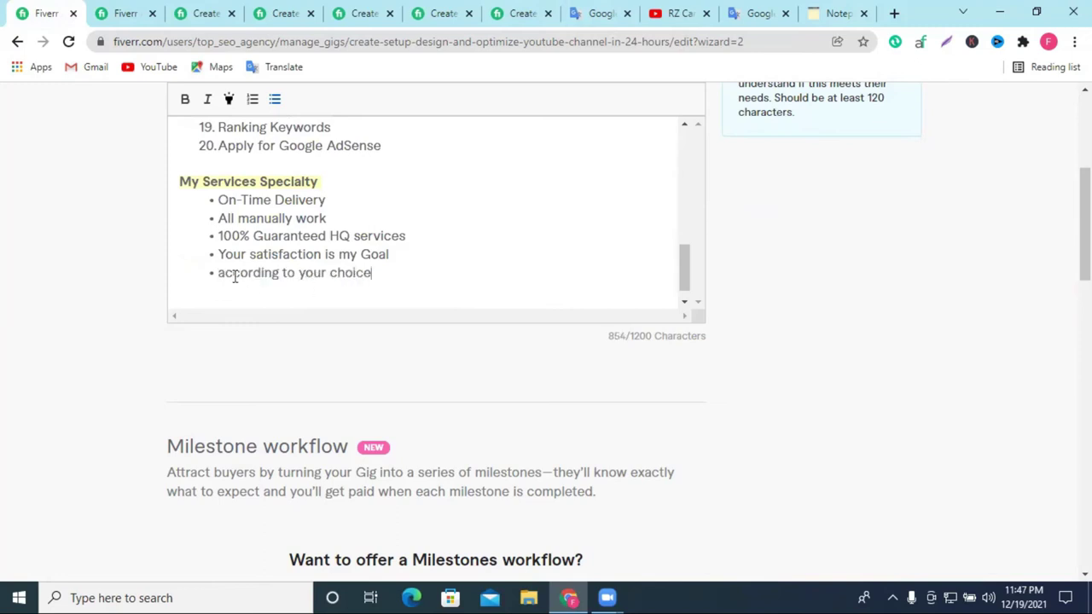
left_click_drag(225, 272, 219, 272)
type("A")
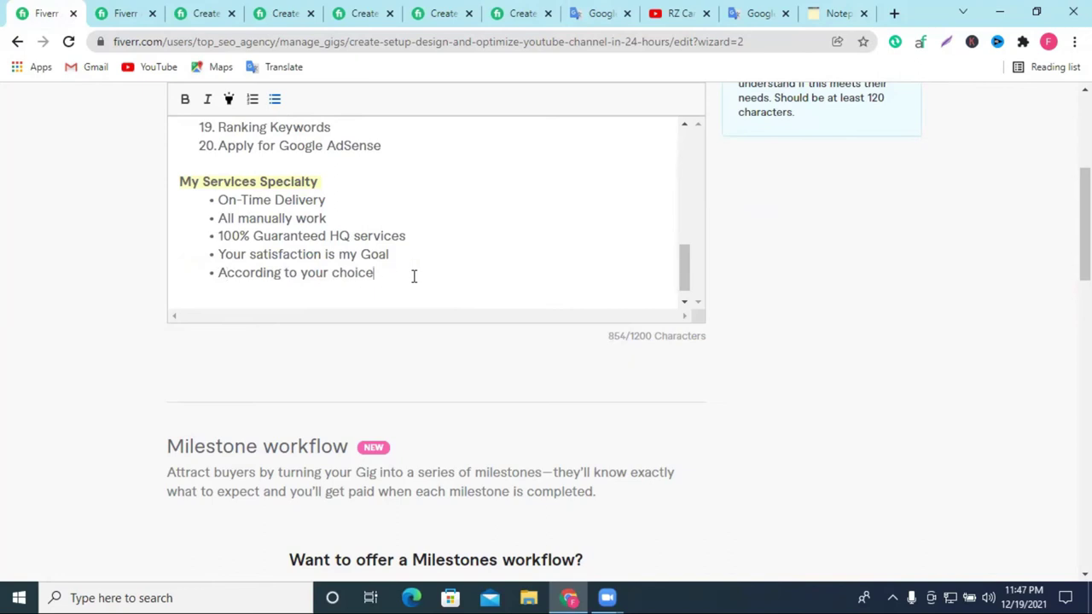
In Google Translate, dictate the Bengali sentence "অবশ্যই অর্ডার করার আগে আমার সাথে এ কাজ নিয়ে আলোচনা করা দরকার" for translation into English.
left_click(736, 13)
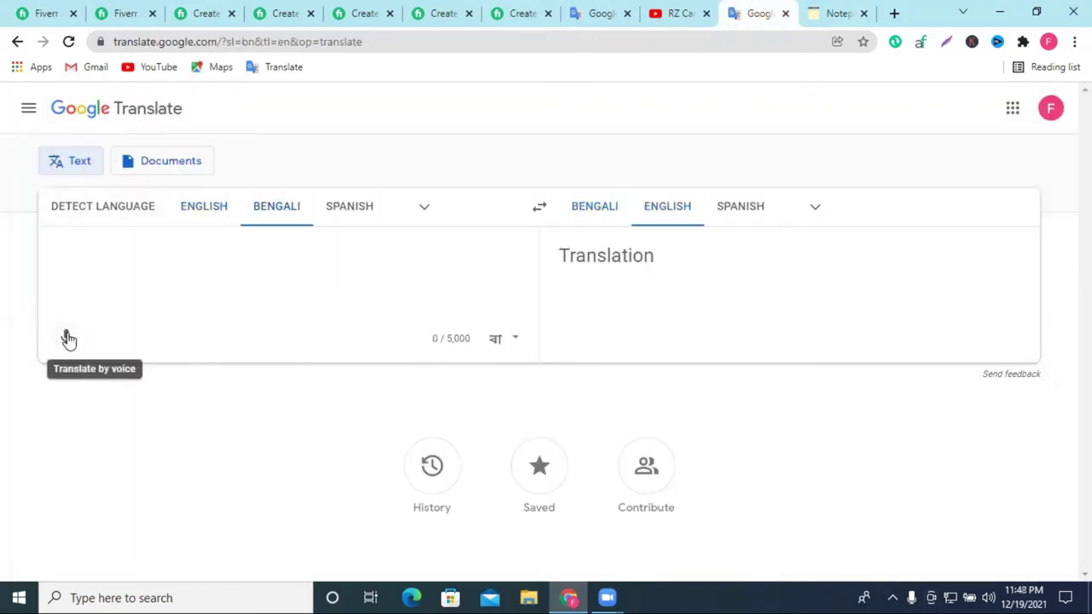
left_click(68, 339)
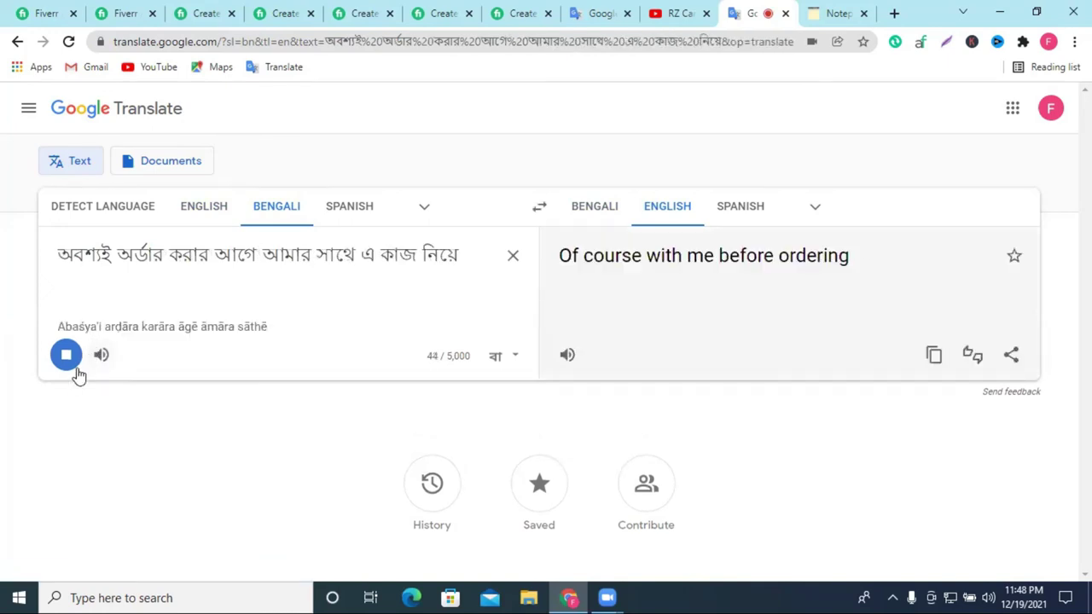
left_click(69, 368)
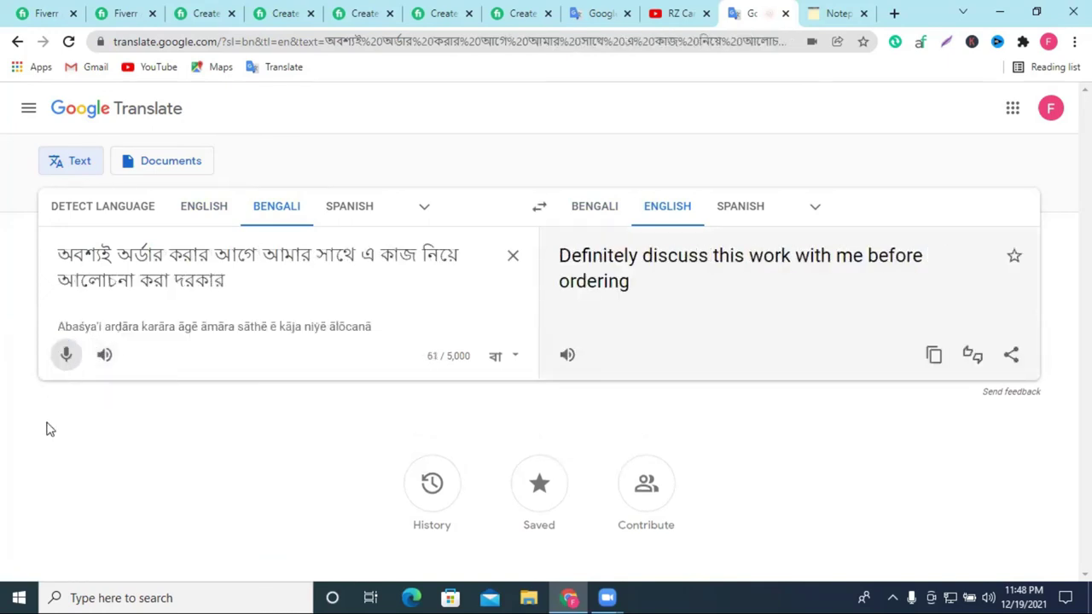
left_click(69, 354)
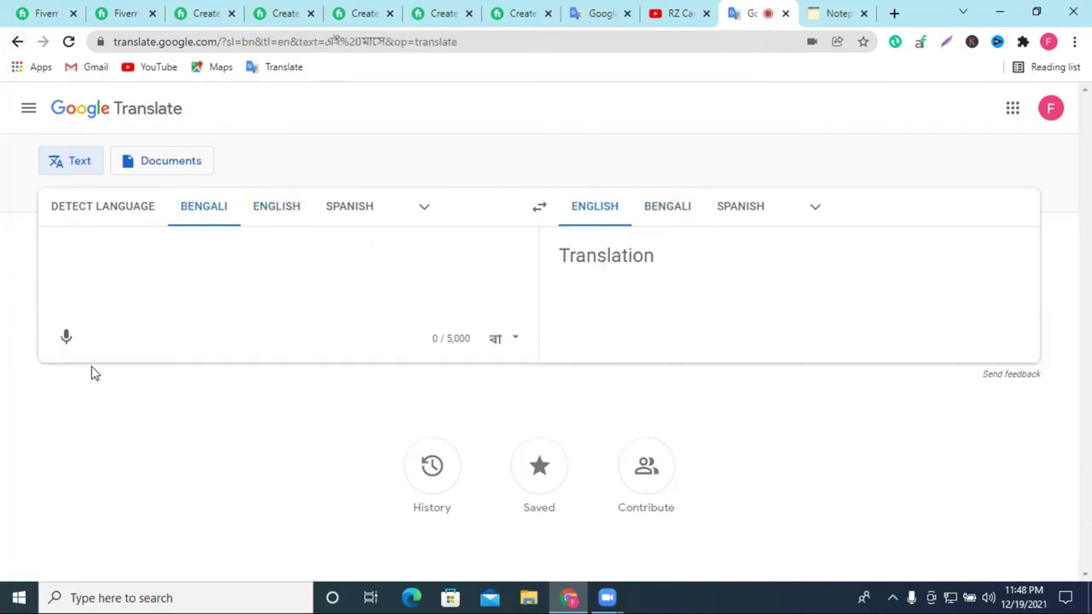
left_click(17, 44)
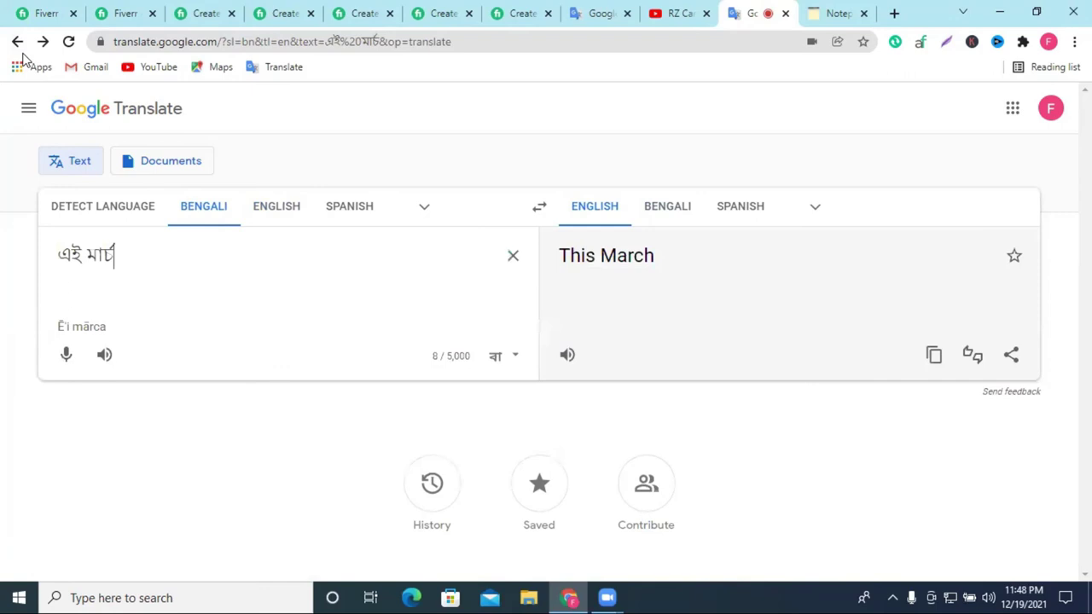
left_click(17, 43)
left_click(17, 43)
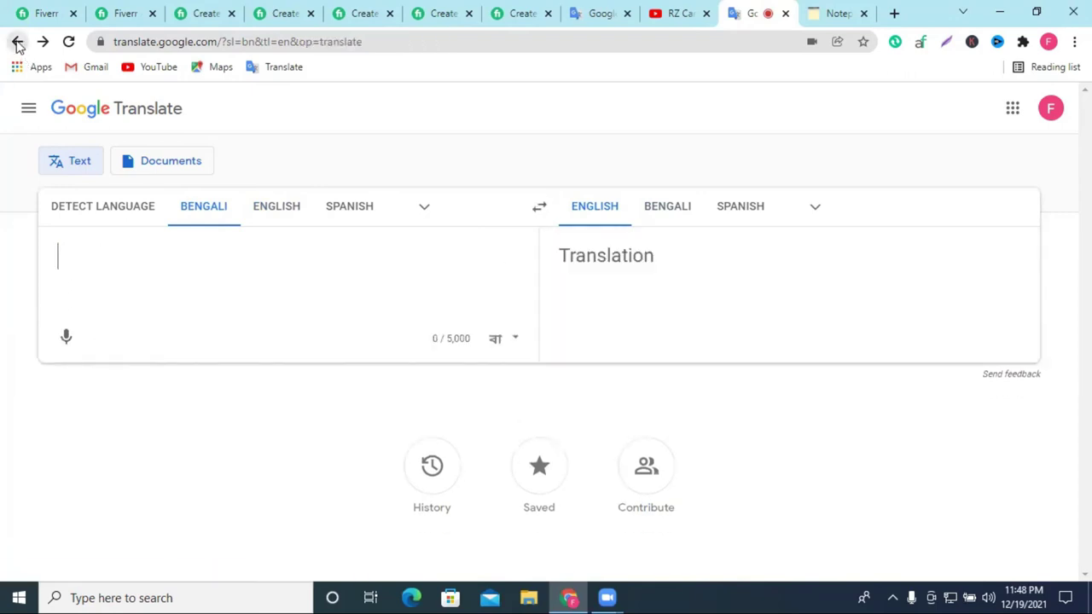
left_click(17, 42)
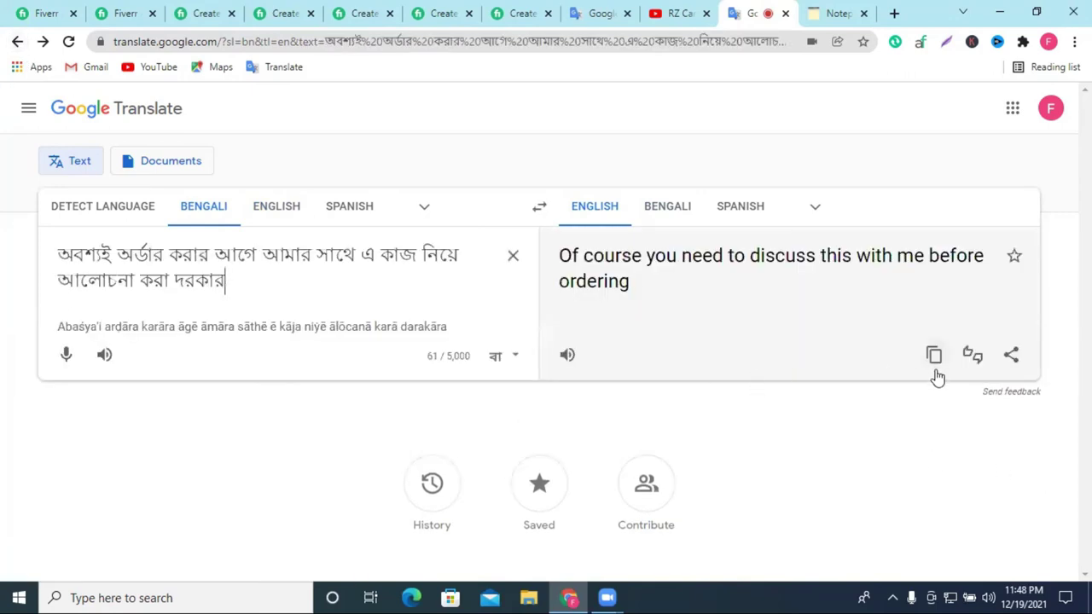
Copy the English translation and translate it back into Bengali to check its meaning.
left_click(934, 357)
left_click(513, 255)
key("ctrl+v")
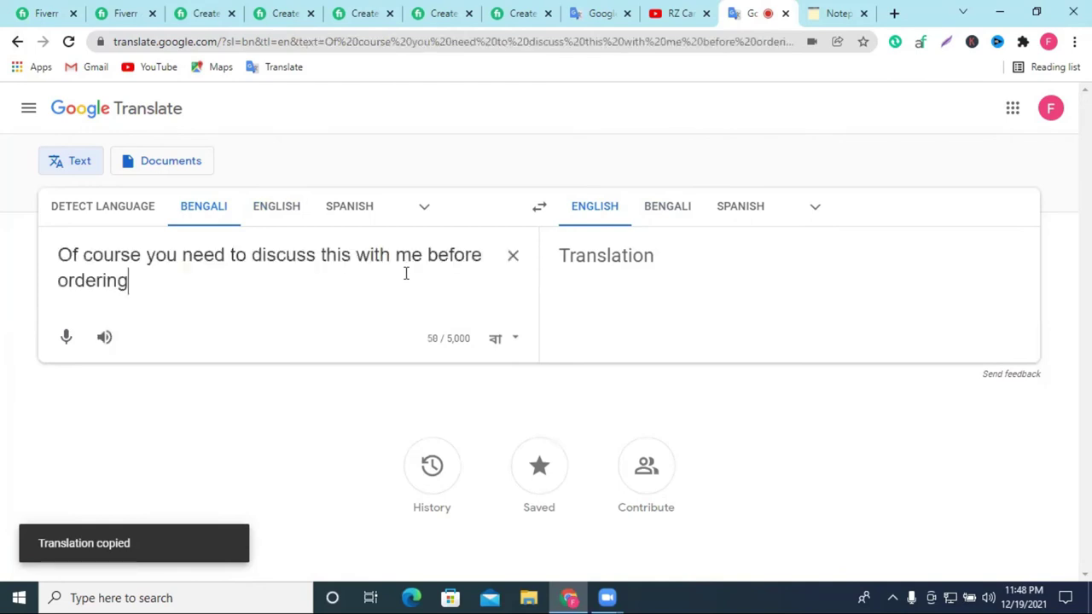
left_click(666, 219)
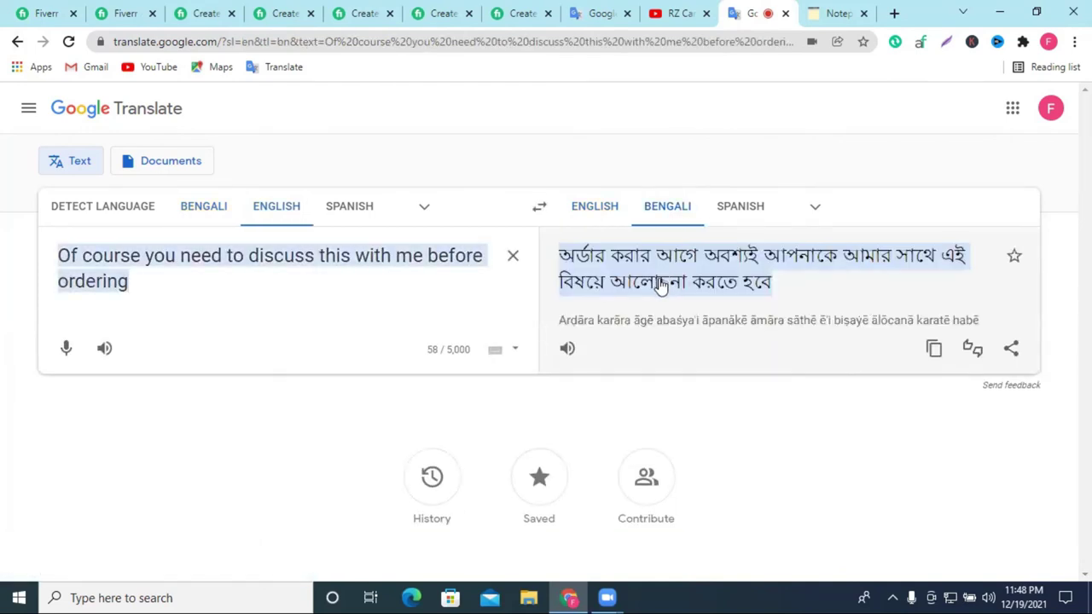
Paste "Of course you need to discuss this with me before ordering" below the specialty bullets in the edited gig.
left_click(44, 13)
left_click(253, 301)
key("ctrl+v")
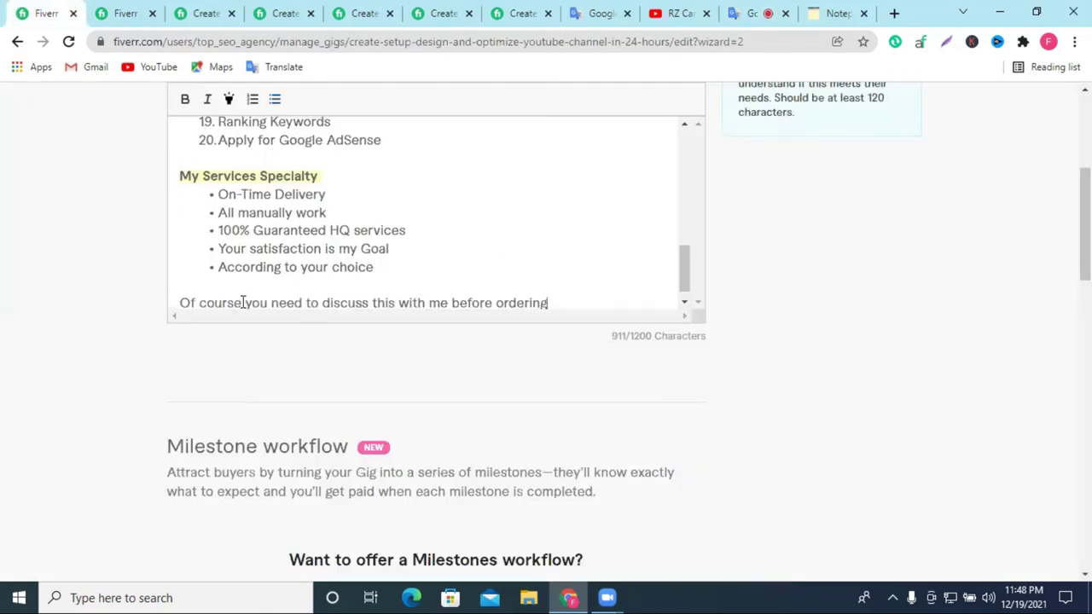
Make the closing line about discussing before ordering bold and remove the blank line above it.
double_click(202, 290)
triple_click(202, 290)
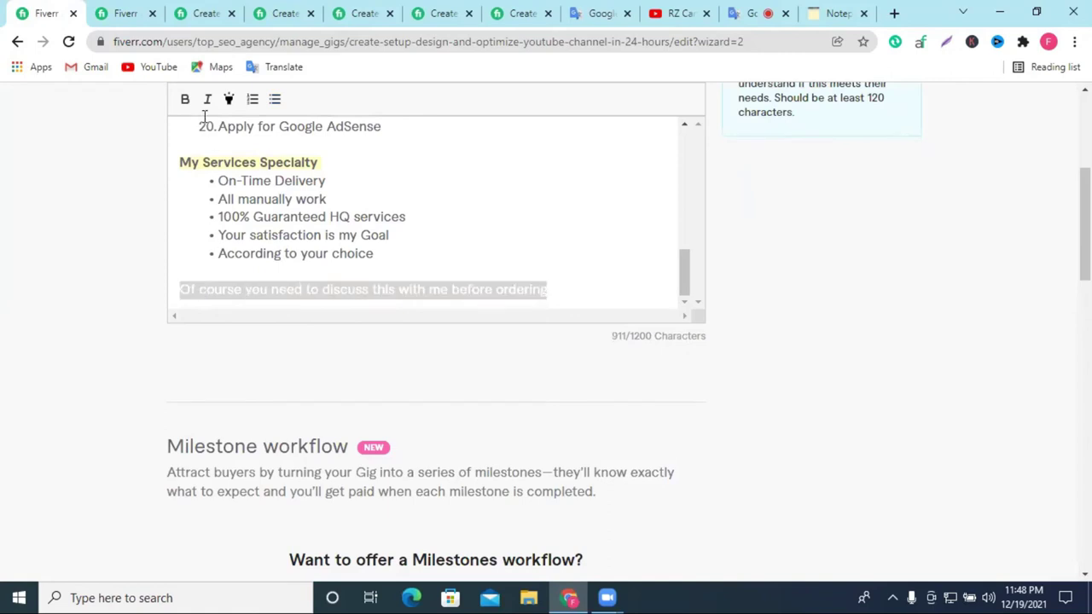
left_click(184, 100)
left_click(202, 275)
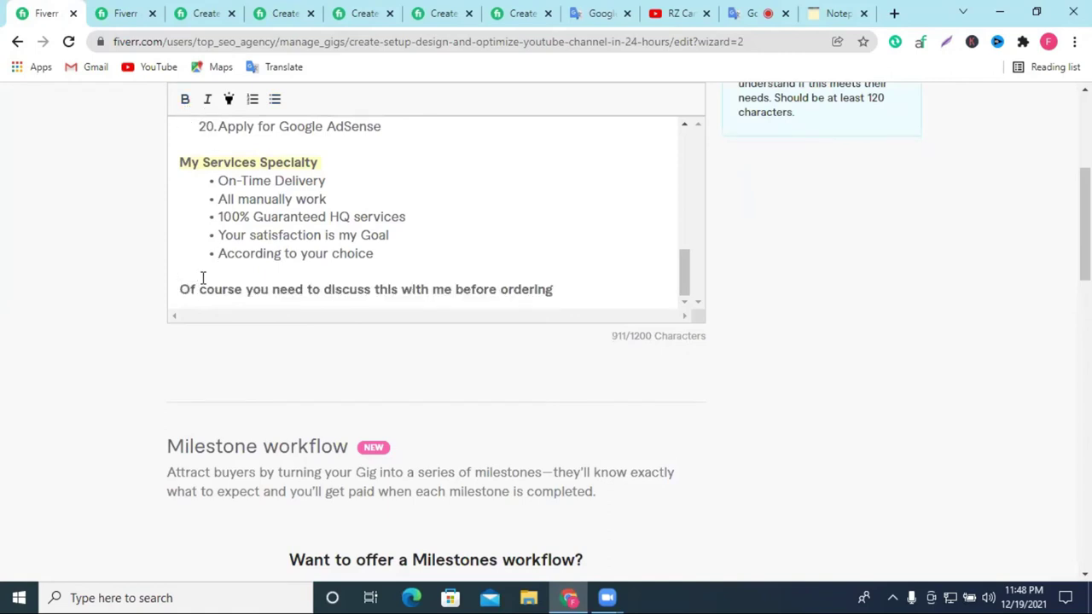
key("BackSpace")
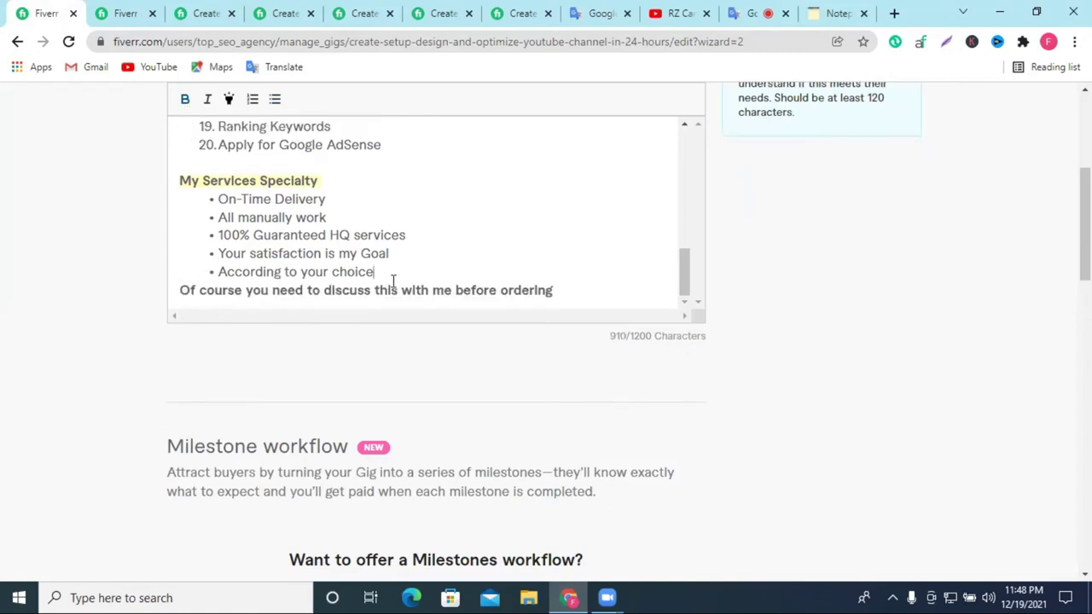
scroll(393, 282, "up", 10)
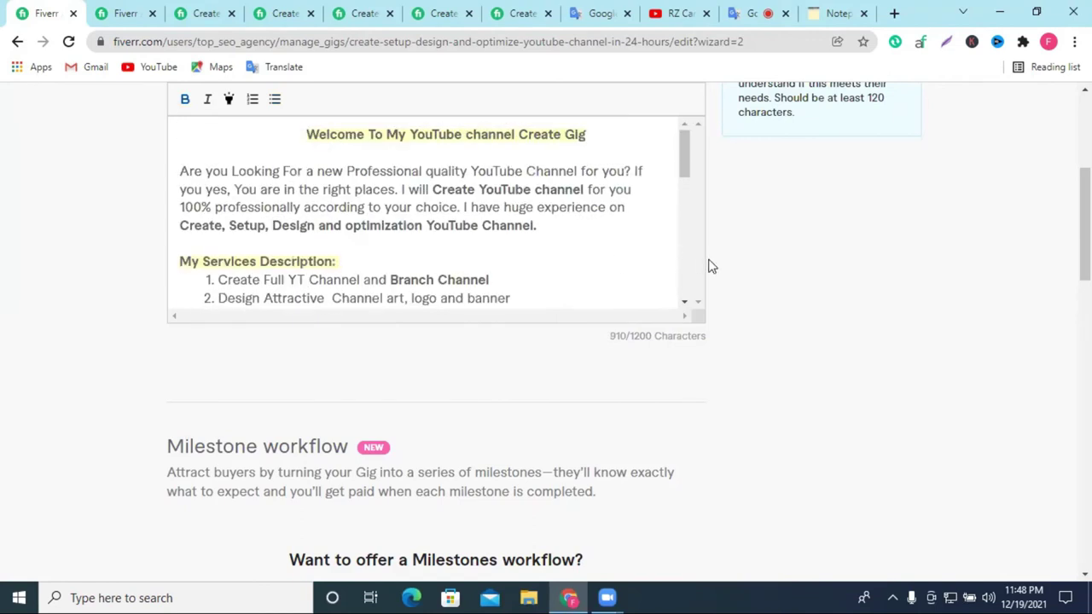
scroll(710, 266, "down", 1)
scroll(322, 200, "up", 2)
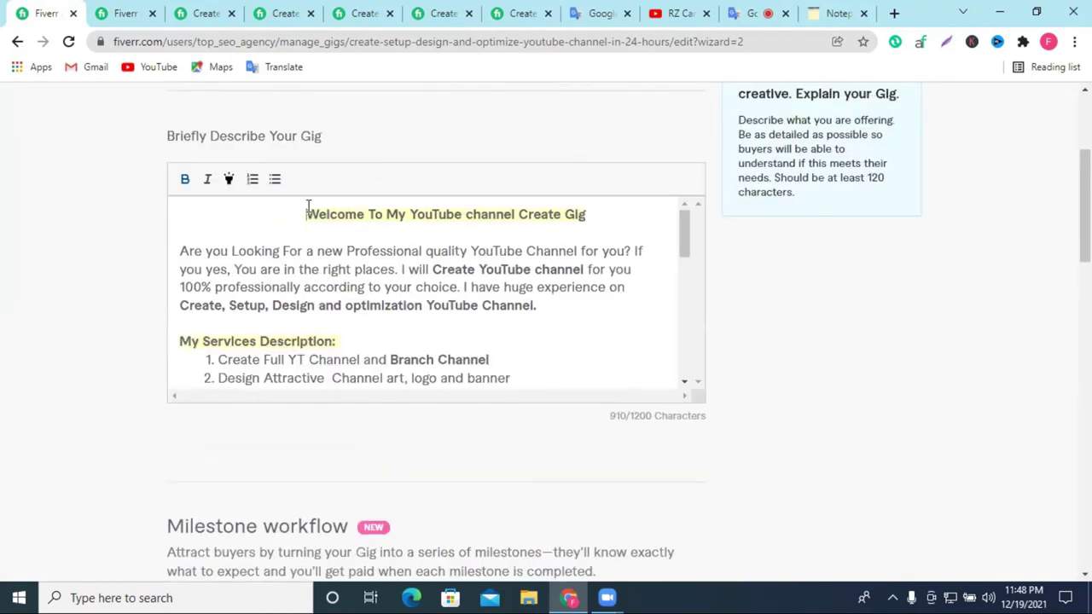
Delete the extra space in front of the welcome heading of the gig description.
key("BackSpace")
scroll(648, 414, "down", 2)
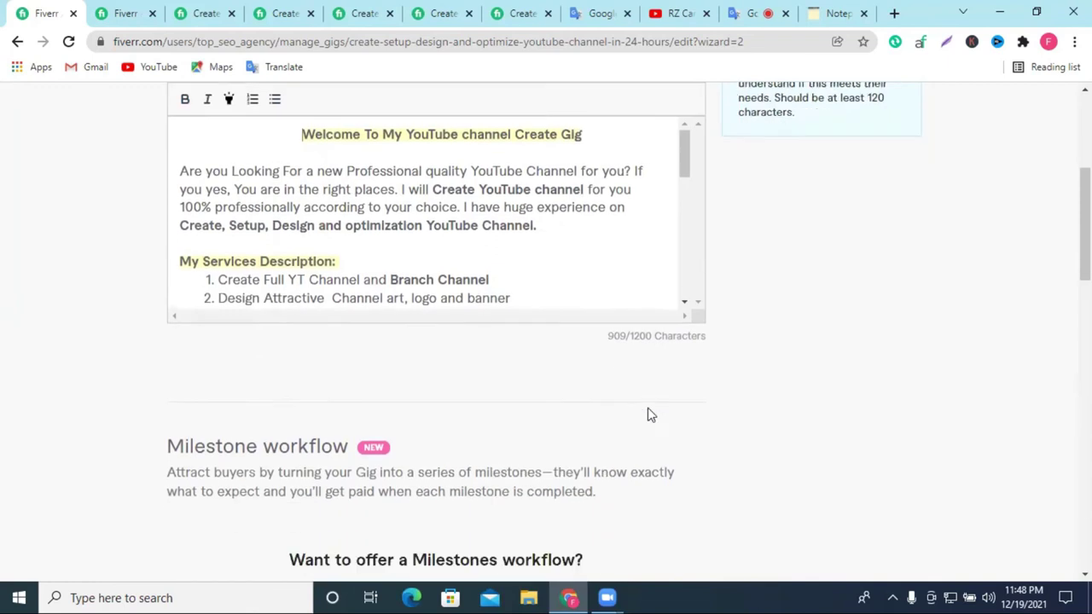
scroll(589, 273, "up", 2)
scroll(588, 273, "down", 6)
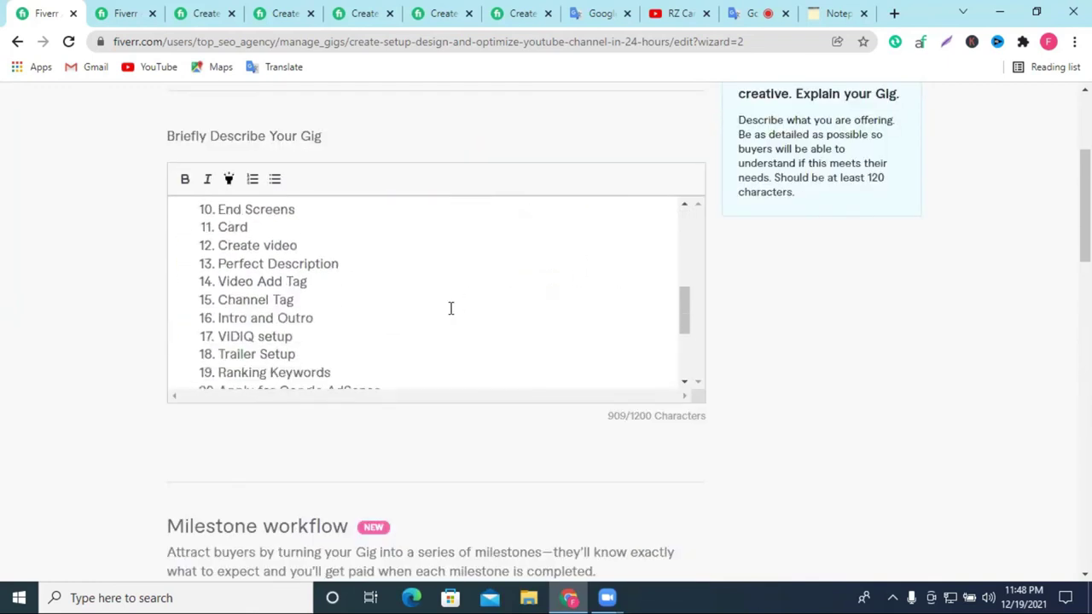
Review the introduction paragraph sentence by sentence, covering the channel creation offer and the stated experience.
left_click_drag(595, 370, 317, 341)
left_click(317, 341)
left_click_drag(401, 270, 547, 302)
left_click(534, 307)
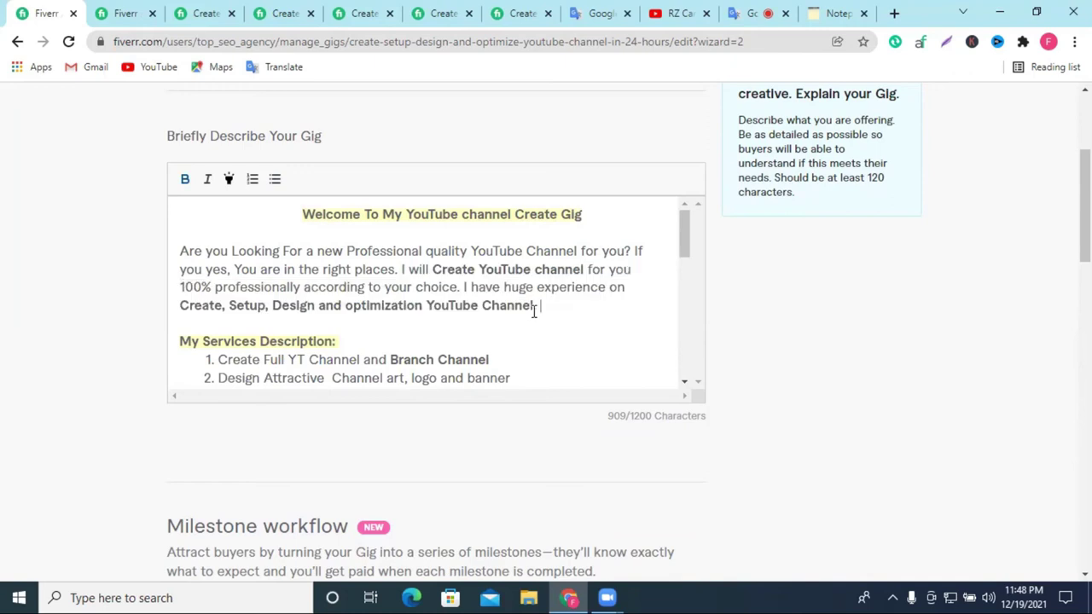
left_click_drag(464, 285, 546, 317)
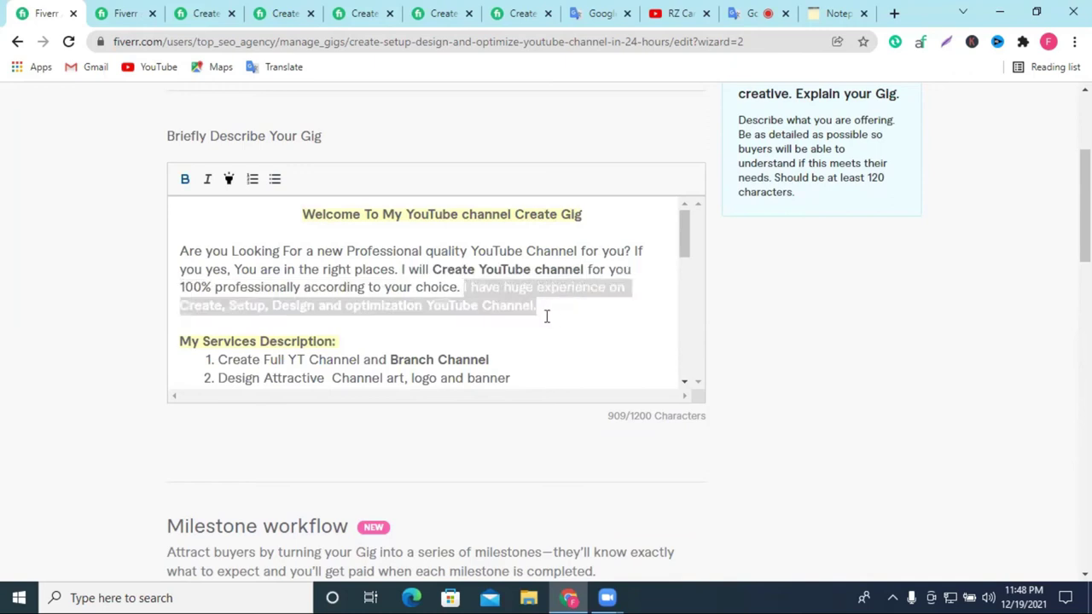
left_click(658, 319)
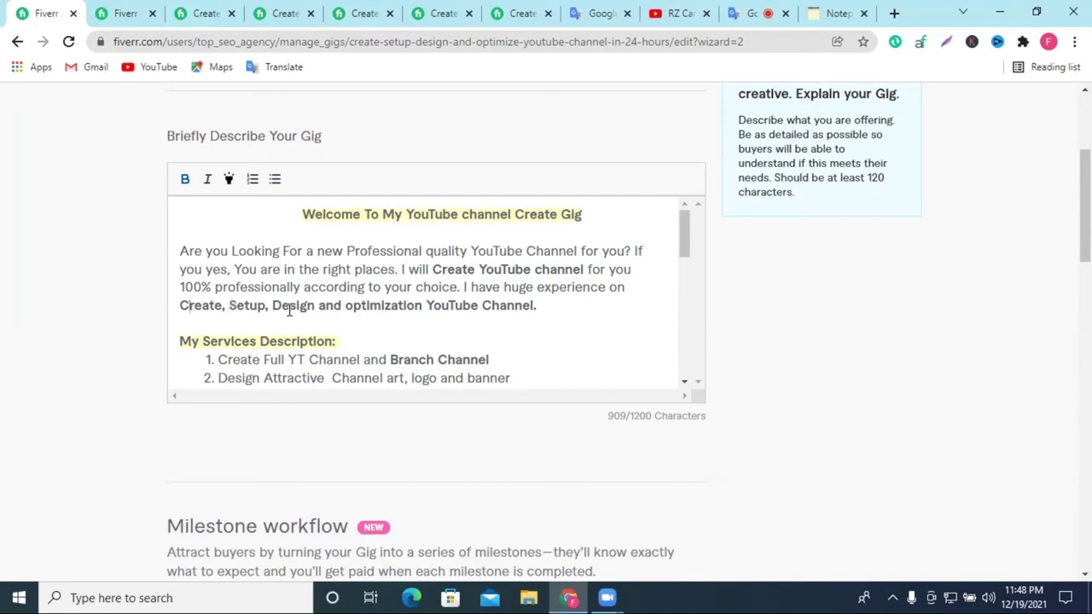
left_click_drag(399, 270, 465, 287)
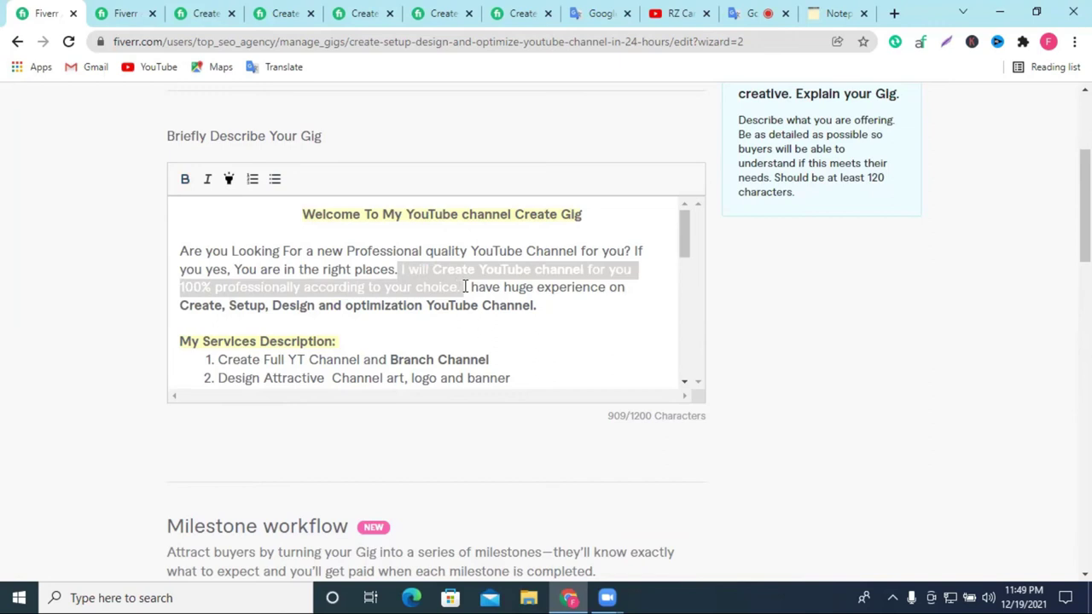
Try to save the description and continue to Requirements, and return to the Description & FAQ section.
scroll(465, 287, "down", 6)
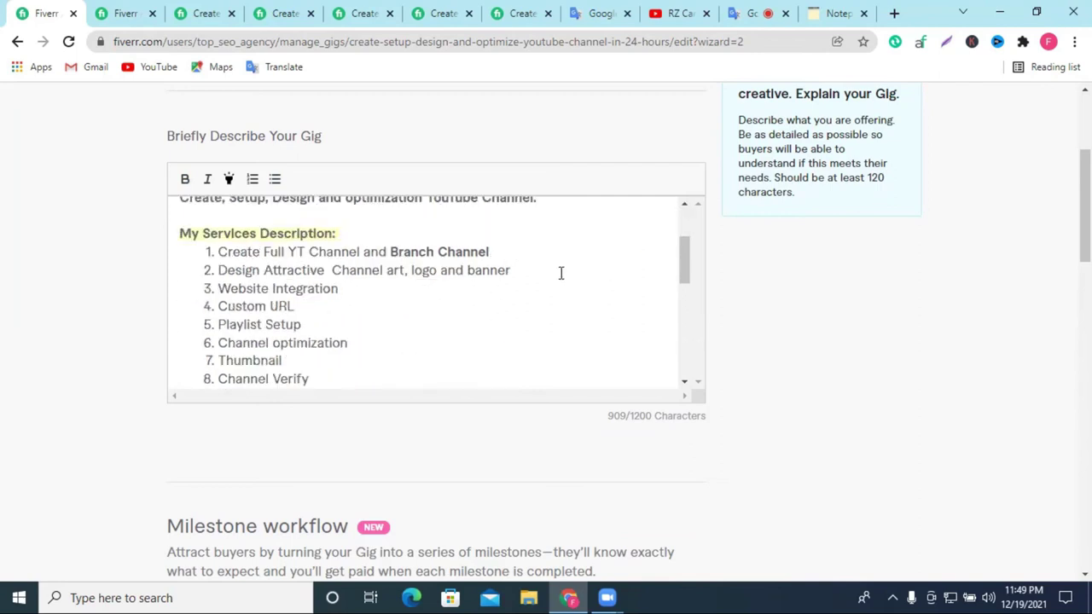
scroll(718, 369, "down", 10)
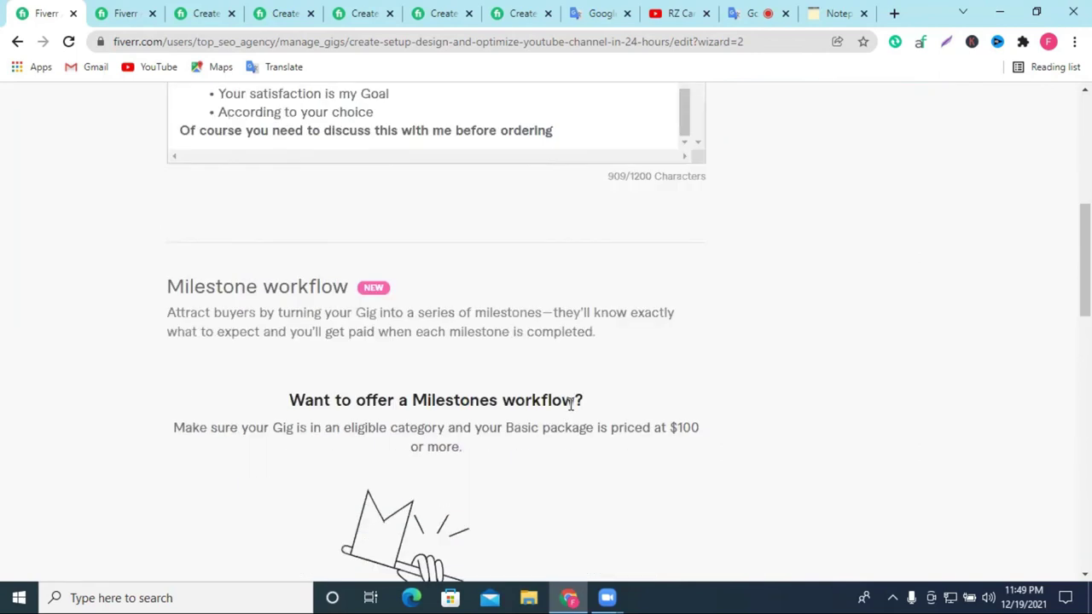
left_click(600, 249)
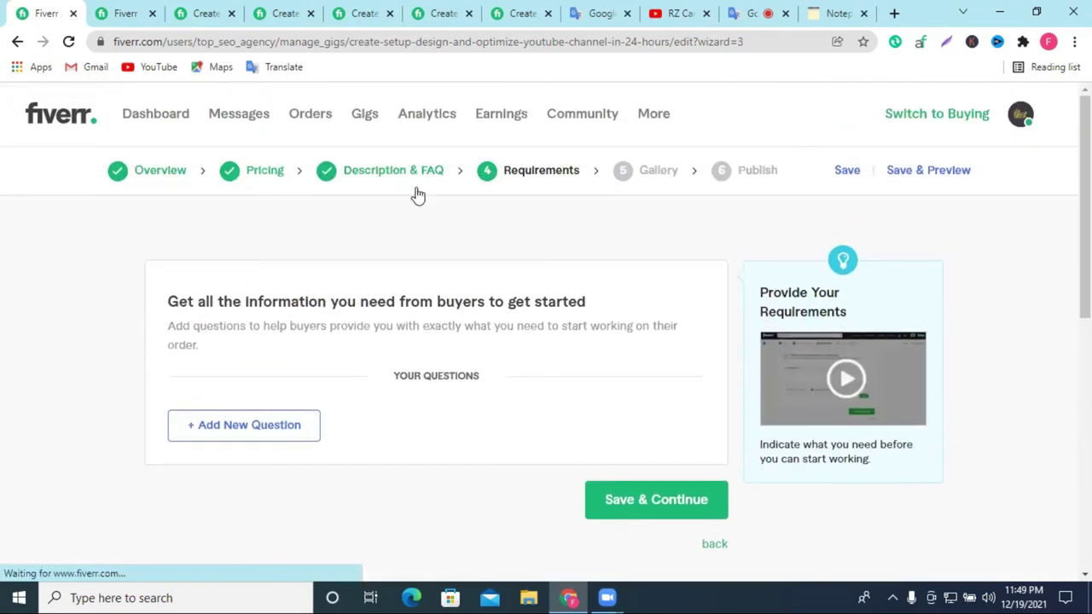
left_click(402, 176)
Examine the validation message below the description and check the text for repeated uses of the flagged term.
scroll(480, 347, "up", 3)
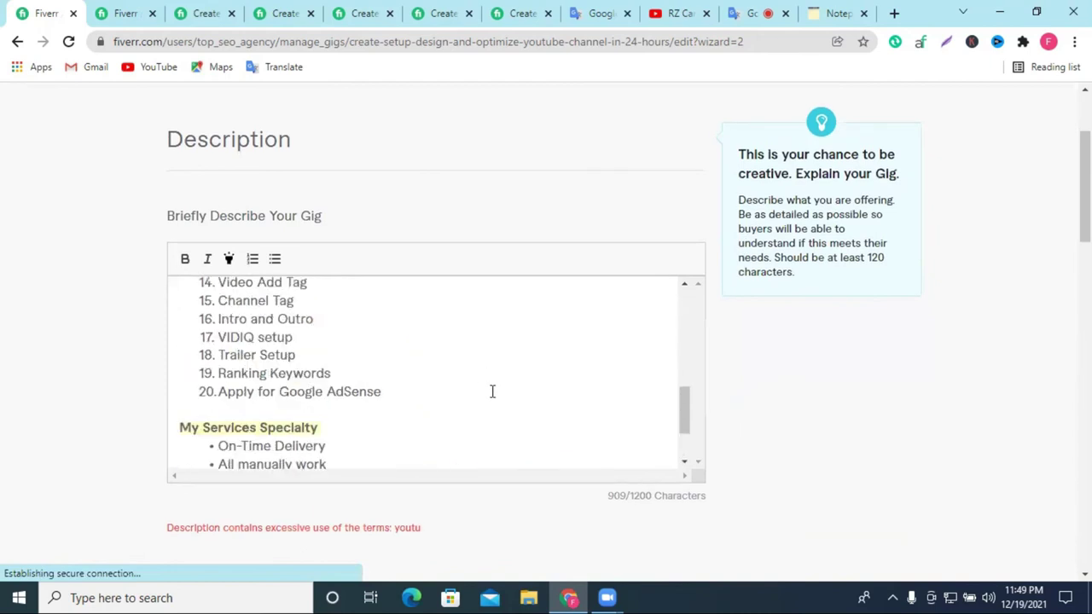
scroll(790, 366, "down", 5)
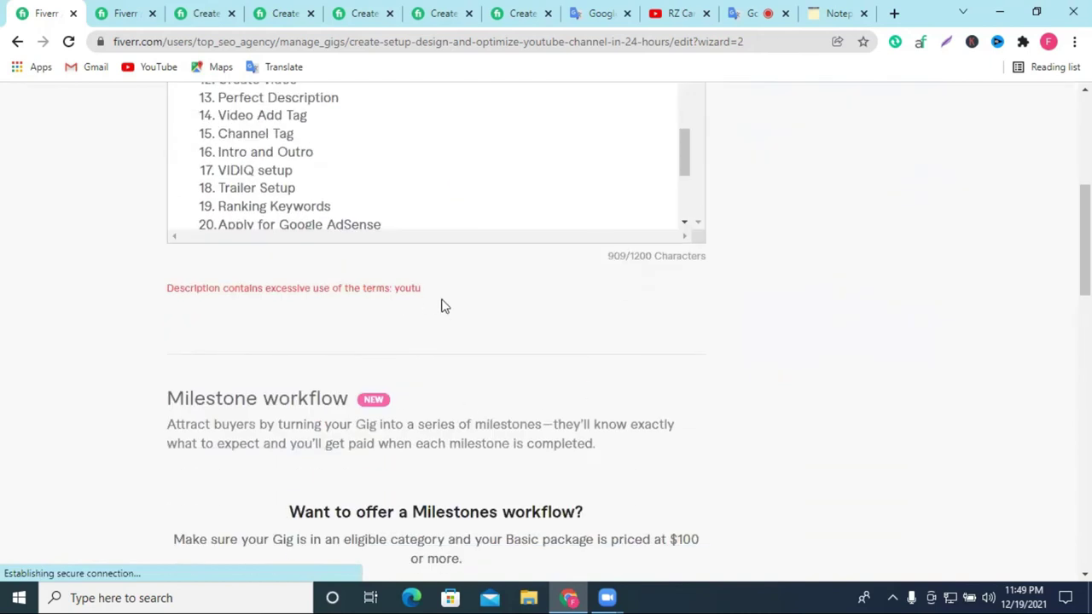
scroll(446, 308, "up", 2)
scroll(395, 310, "up", 5)
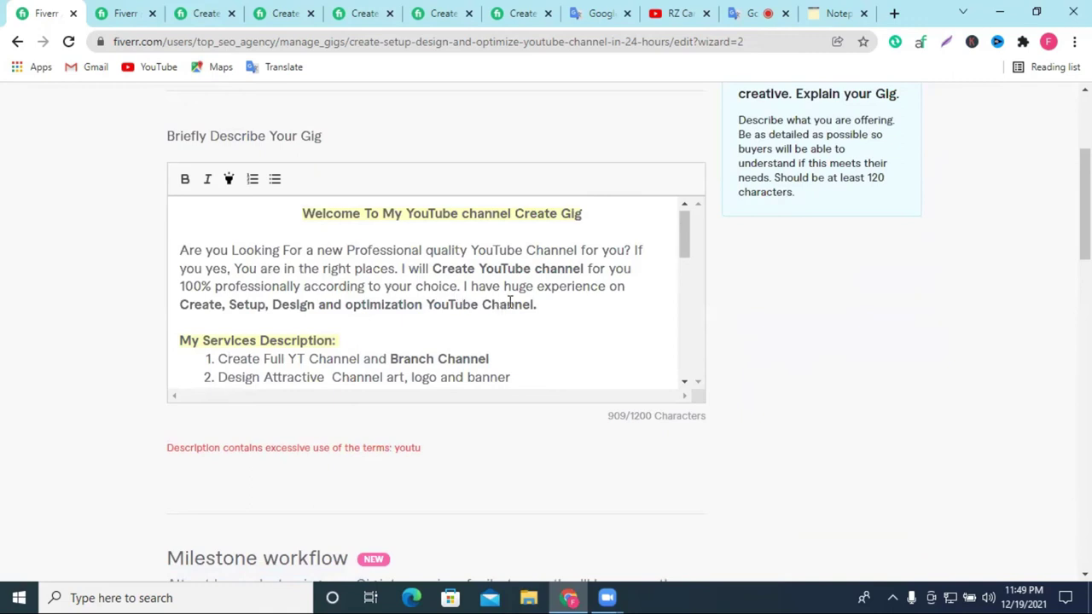
scroll(501, 328, "down", 1)
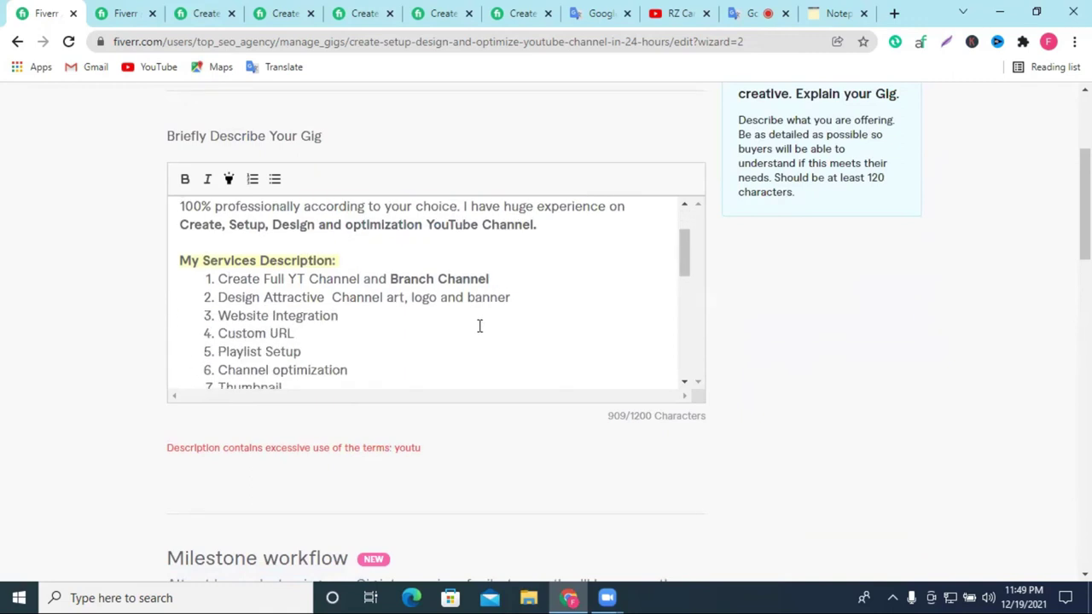
scroll(478, 325, "down", 1)
scroll(478, 325, "down", 1)
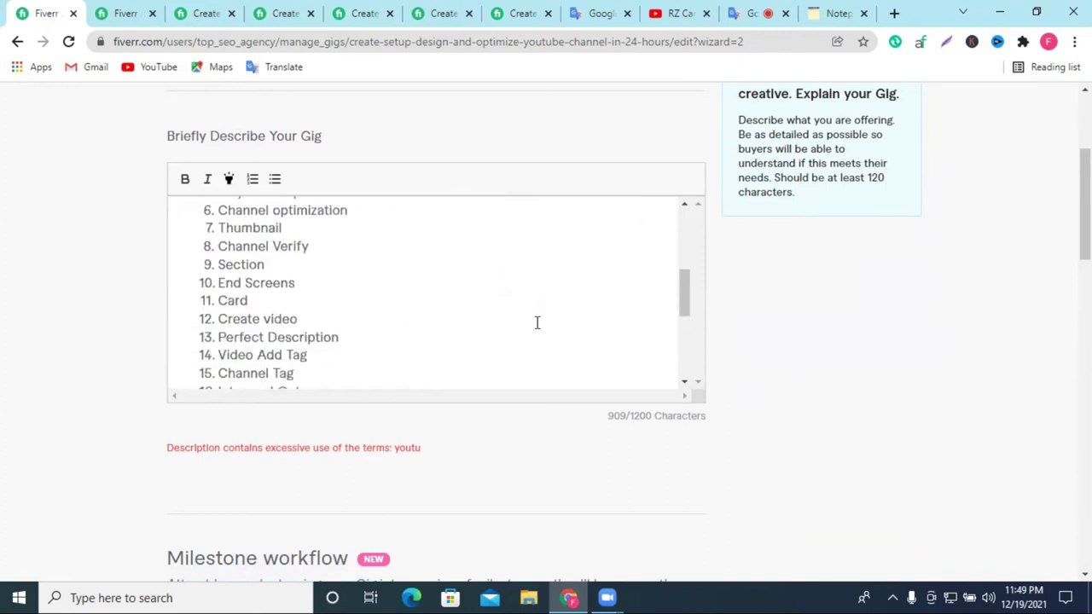
scroll(536, 323, "up", 4)
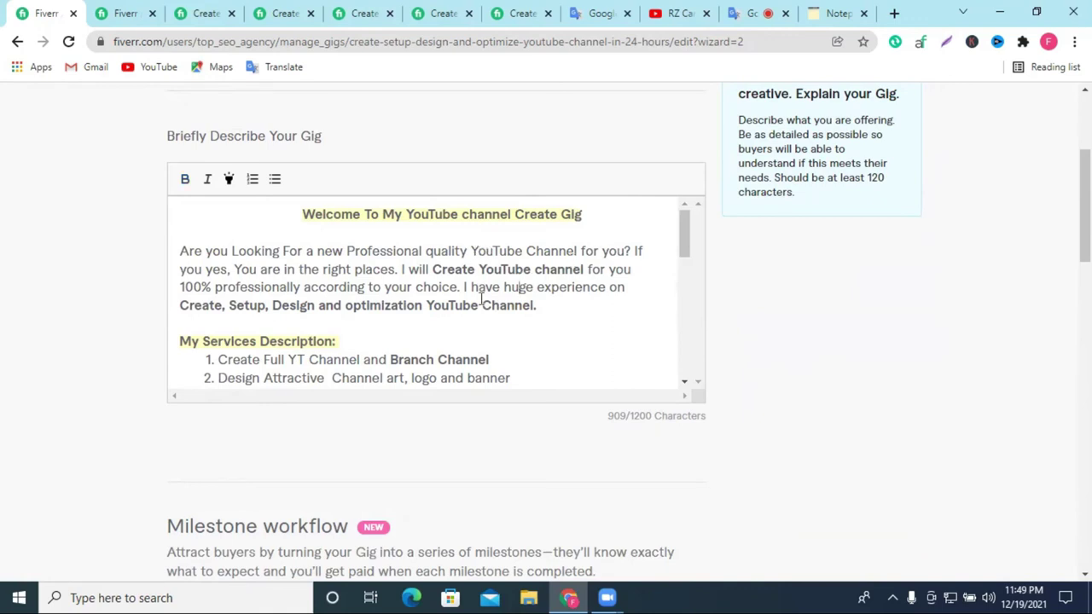
Shorten "YouTube" to "YT" in the introduction's first sentence, save the description and continue to Requirements.
mouse_move(477, 247)
left_mouse_down()
mouse_move(497, 253)
mouse_move(487, 253)
left_mouse_up()
key("BackSpace")
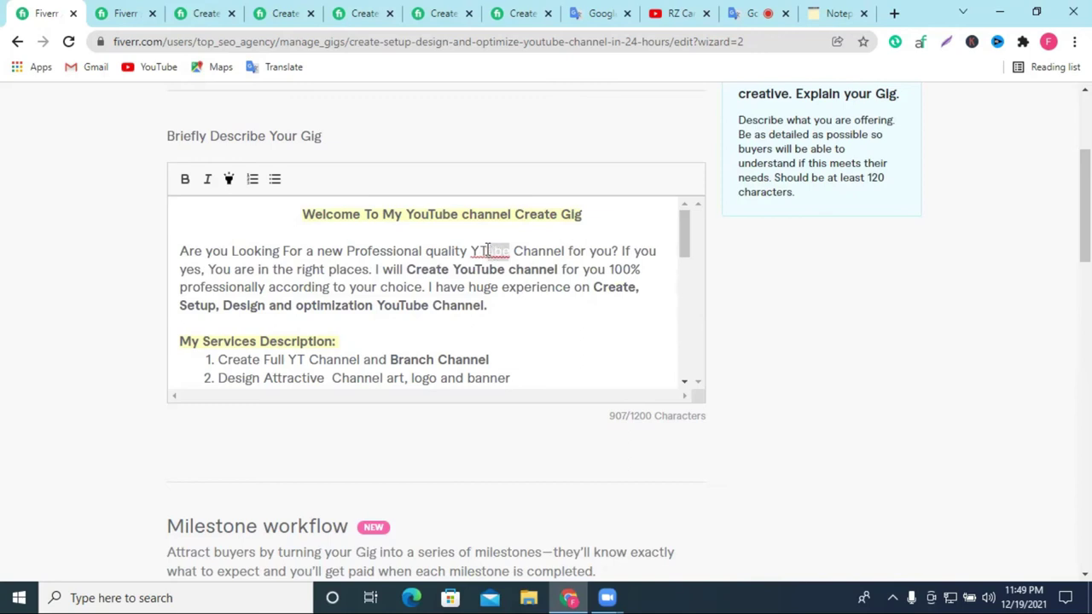
key("BackSpace")
scroll(571, 316, "down", 10)
scroll(541, 344, "down", 8)
left_click(651, 418)
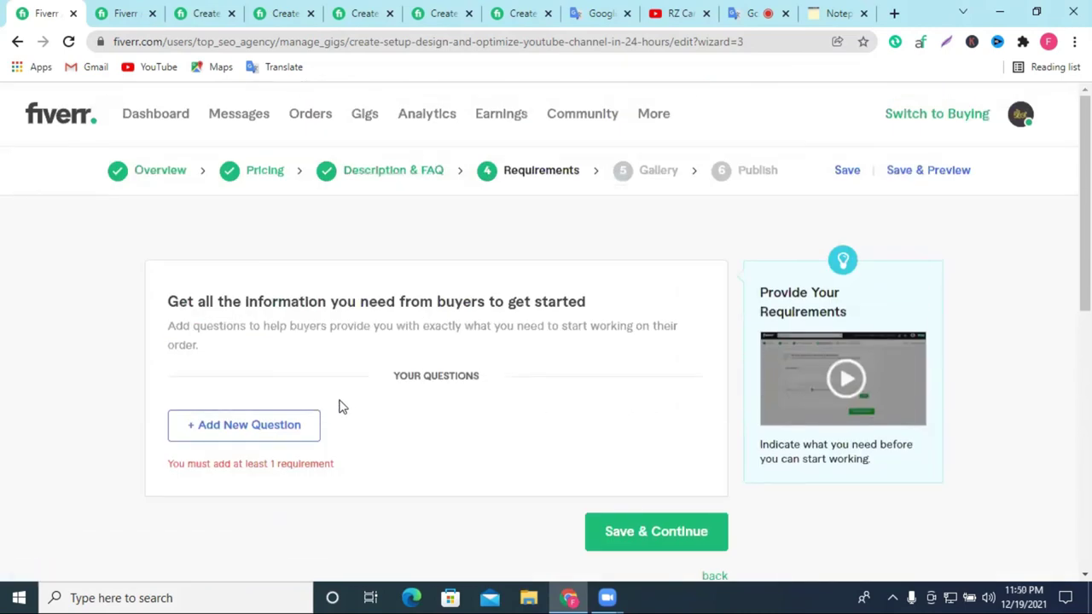
Add a new buyer question and begin its text with "1. Logo and Banner".
scroll(338, 407, "down", 1)
scroll(318, 296, "up", 1)
left_click(253, 429)
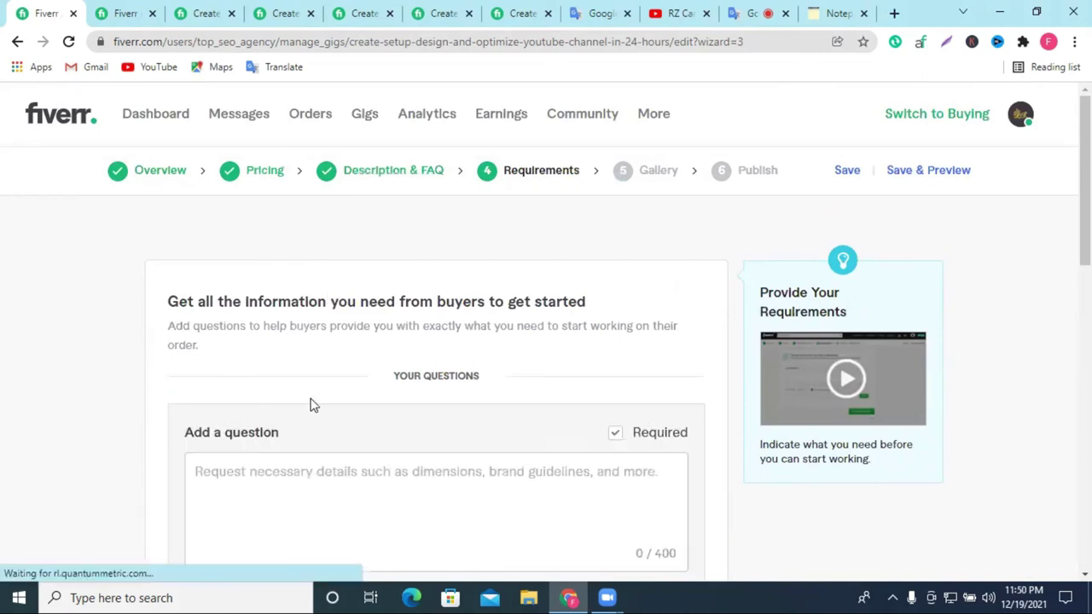
scroll(273, 417, "down", 2)
left_click(244, 332)
type("1.")
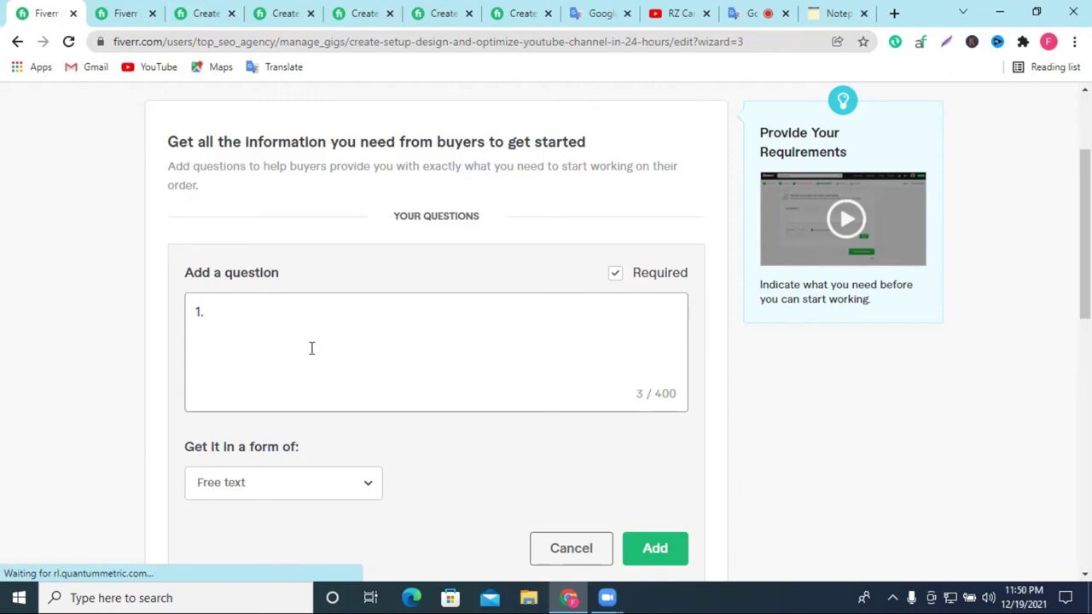
type("Logo and Banner")
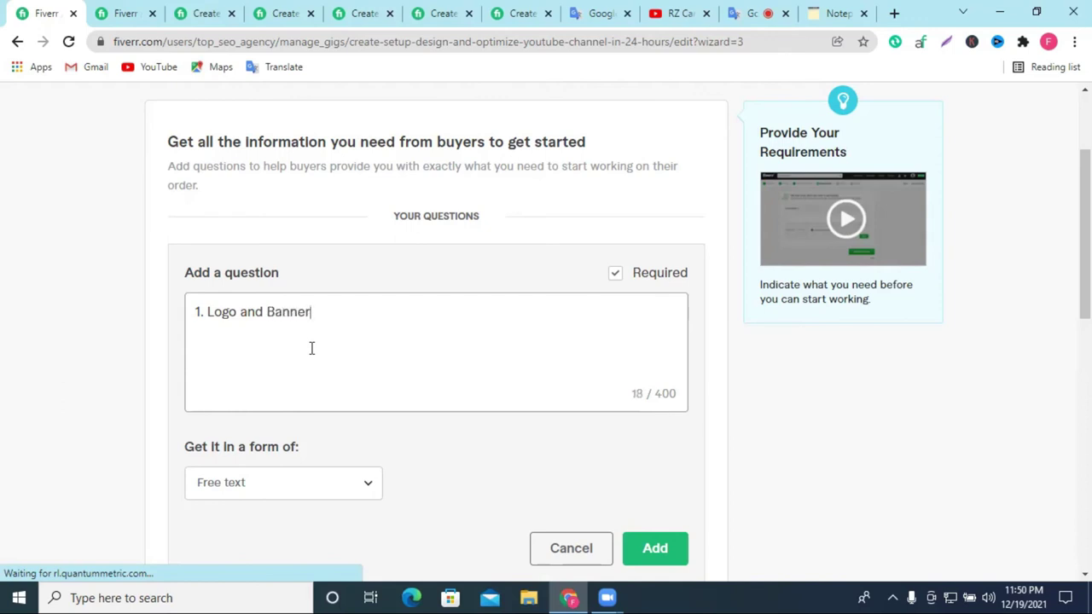
Add "2. Channel Name and short Description" as the second line of the question and number a third line.
type("2. ")
type("n")
type("Name")
type("3. ")
type(" and")
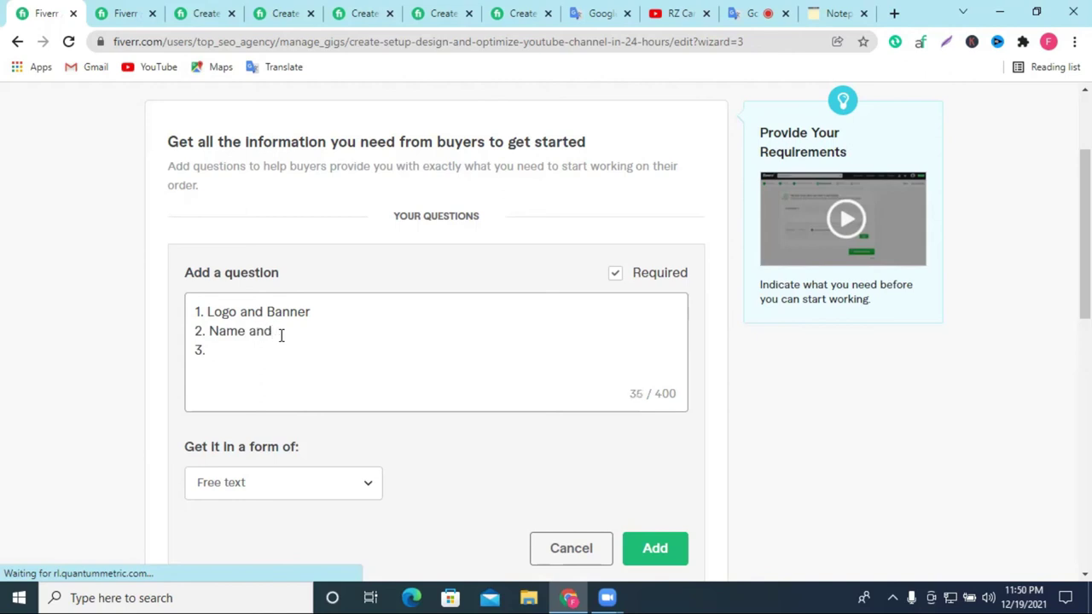
left_click(209, 332)
type("Channel")
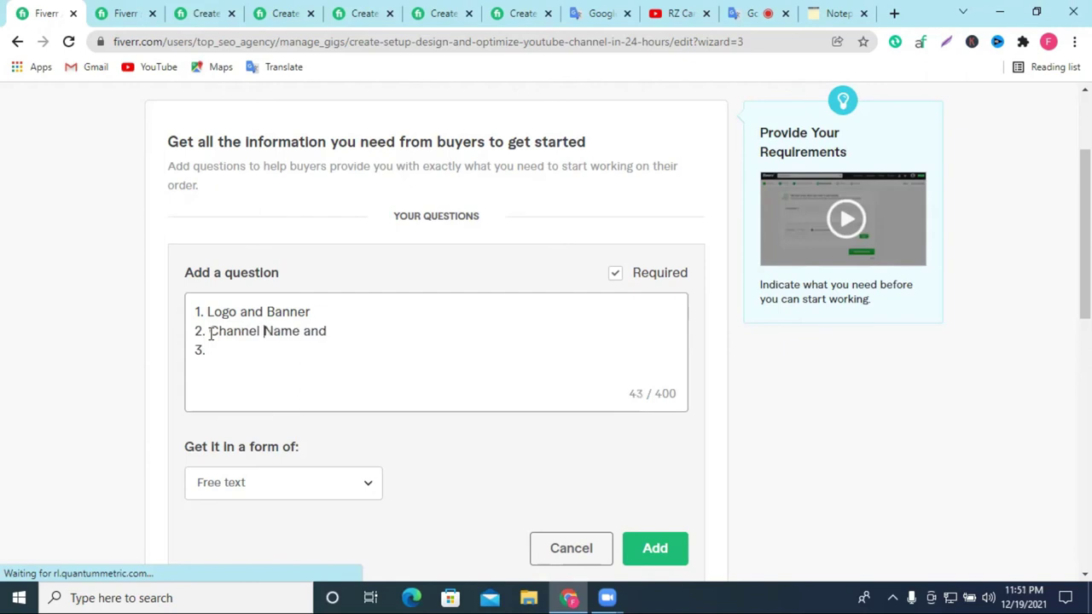
left_click(344, 338)
type("short Descr")
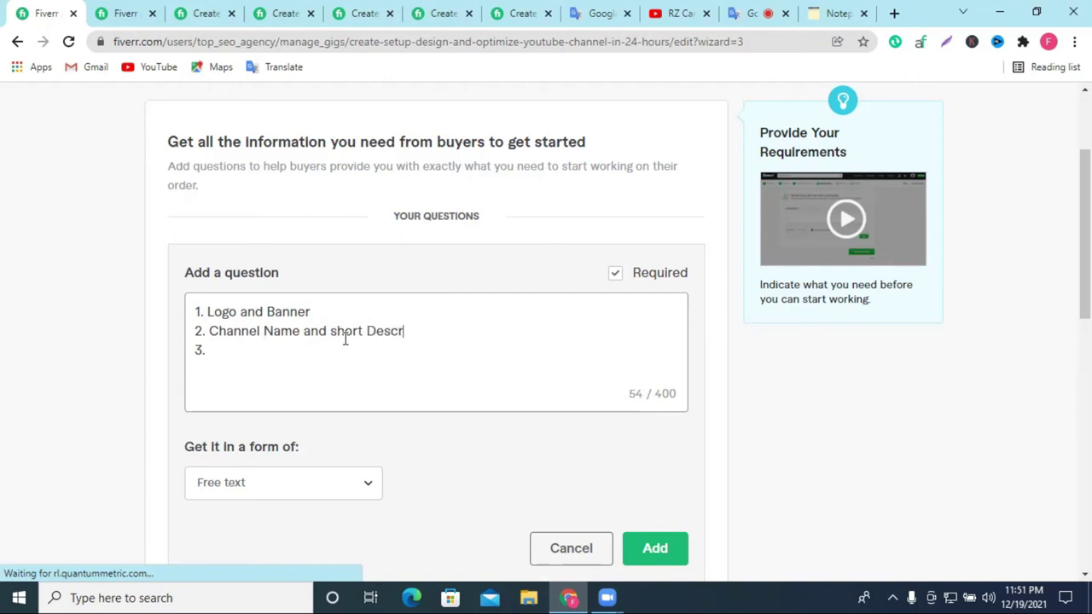
type("iption")
Complete the third line of the question with "Social media and website".
type("So")
type("ci")
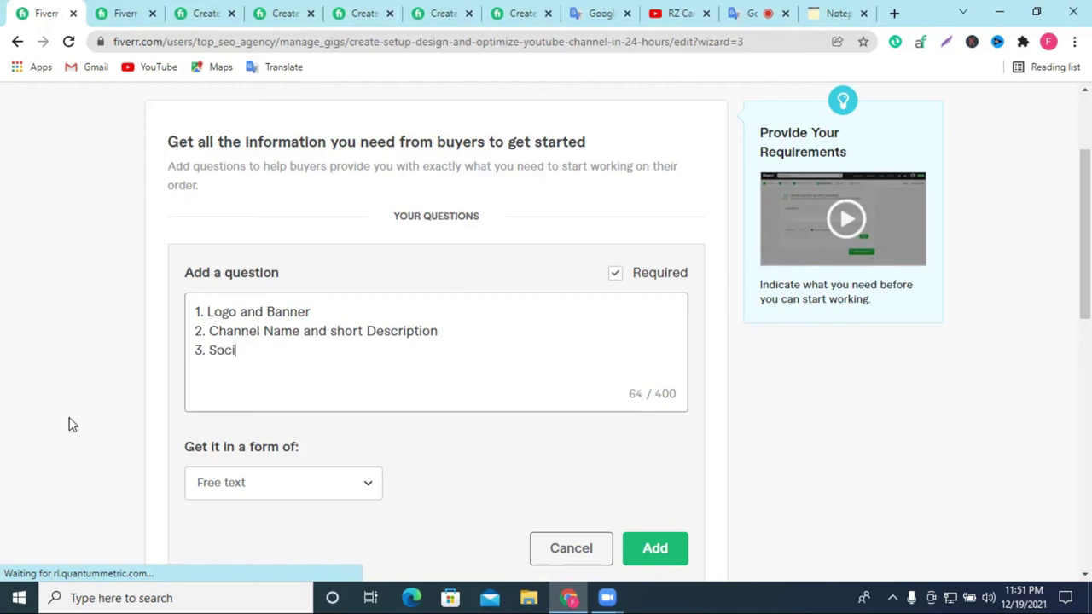
type("al medi")
key("BackSpace")
key("BackSpace")
key("BackSpace")
key("BackSpace")
key("BackSpace")
type("media and web")
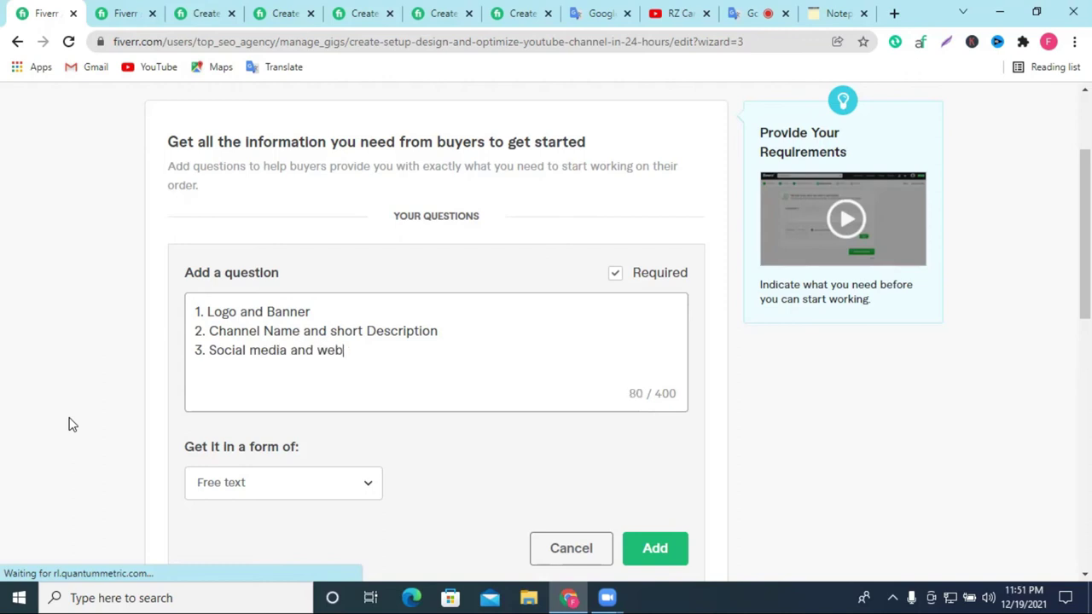
type("site")
Set the question's answer form to Attachment and add the question to the gig requirements.
scroll(73, 424, "down", 1)
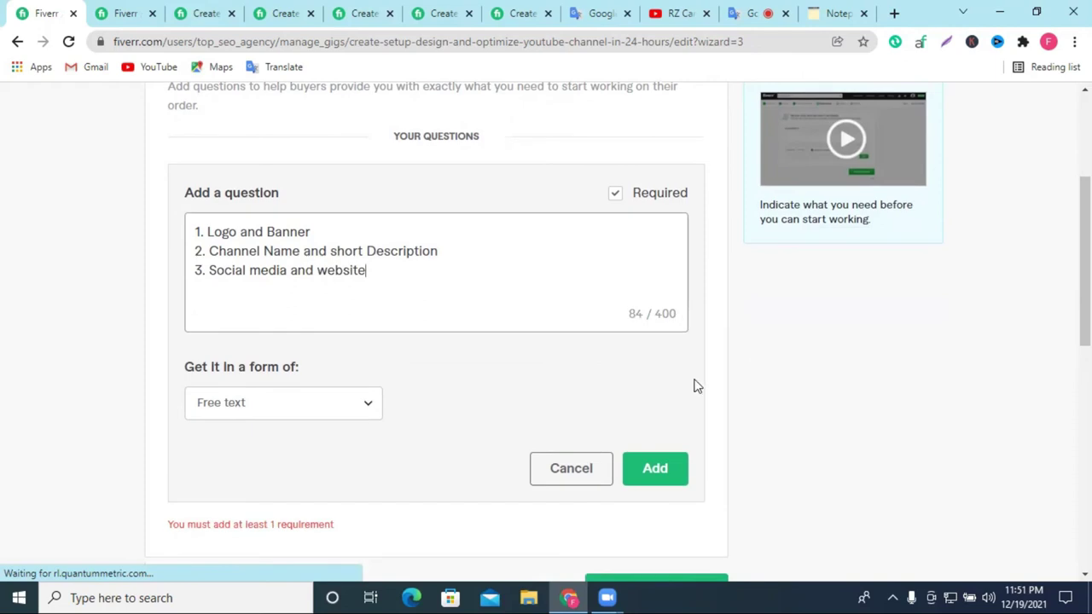
left_click(307, 407)
scroll(360, 358, "down", 2)
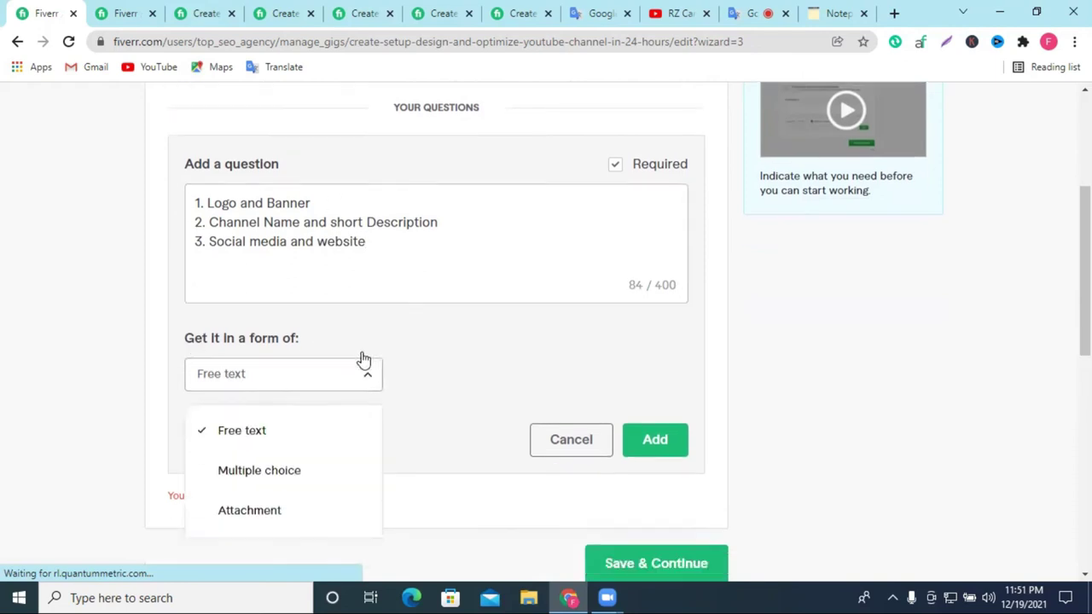
left_click(276, 385)
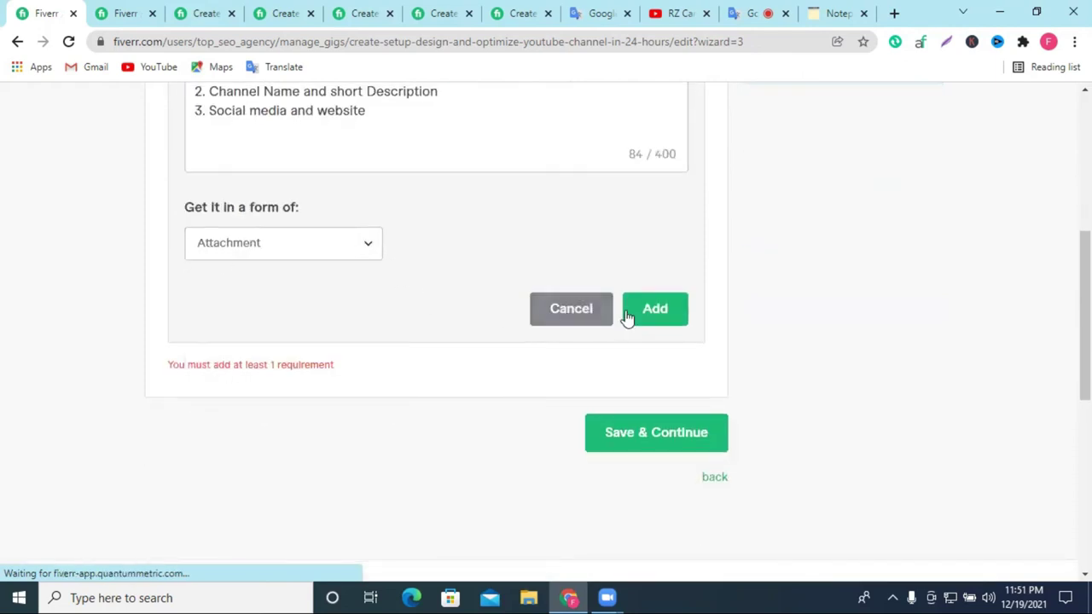
left_click(665, 312)
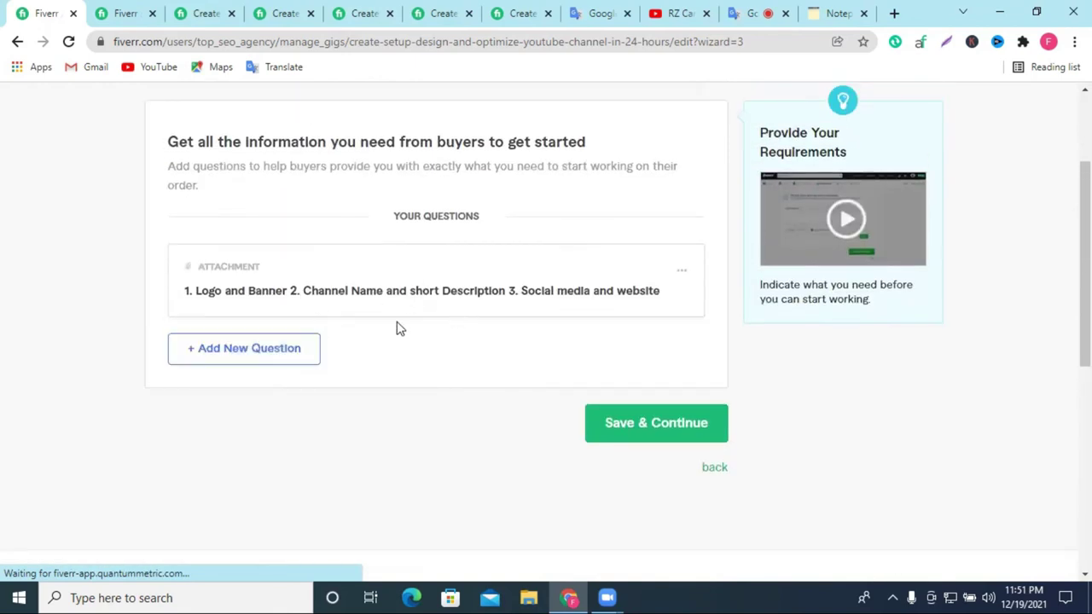
Open the account's own Fiverr profile page in a separate browser tab.
left_click(599, 11)
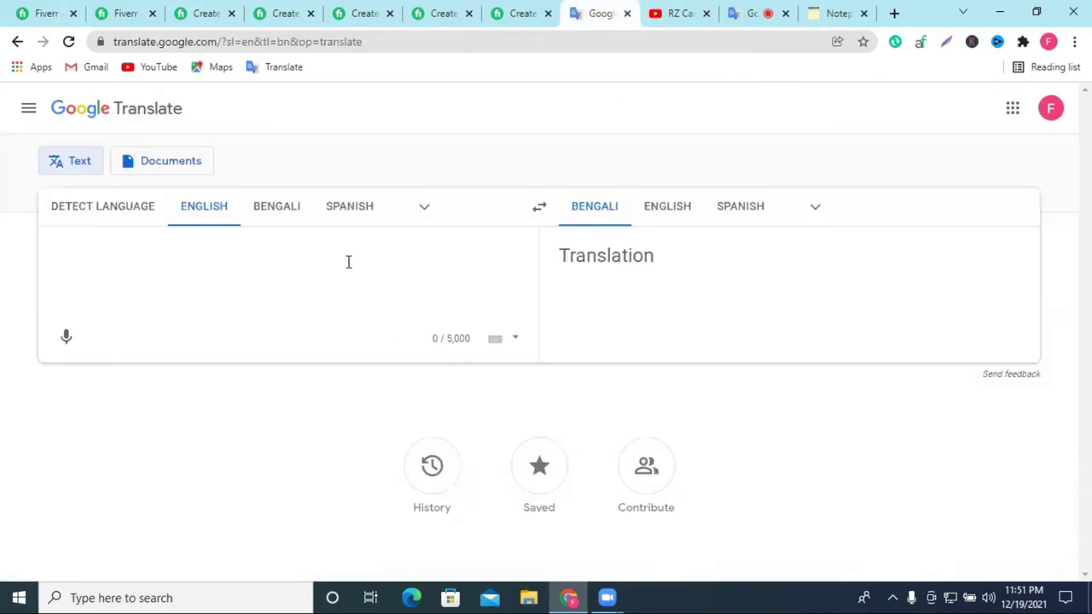
left_click(60, 13)
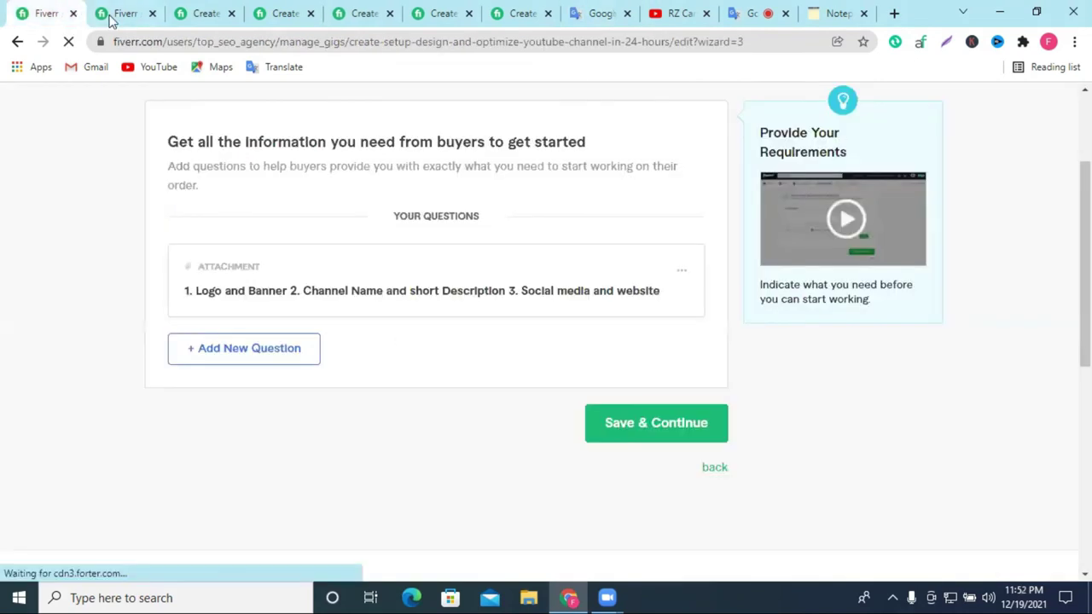
left_click(518, 13)
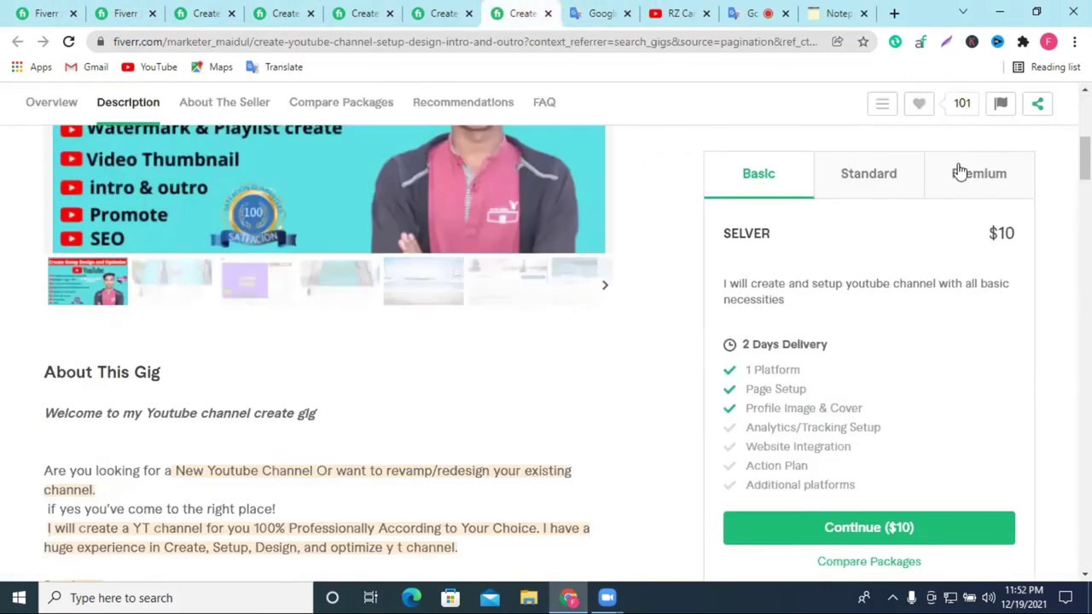
left_click(1039, 114)
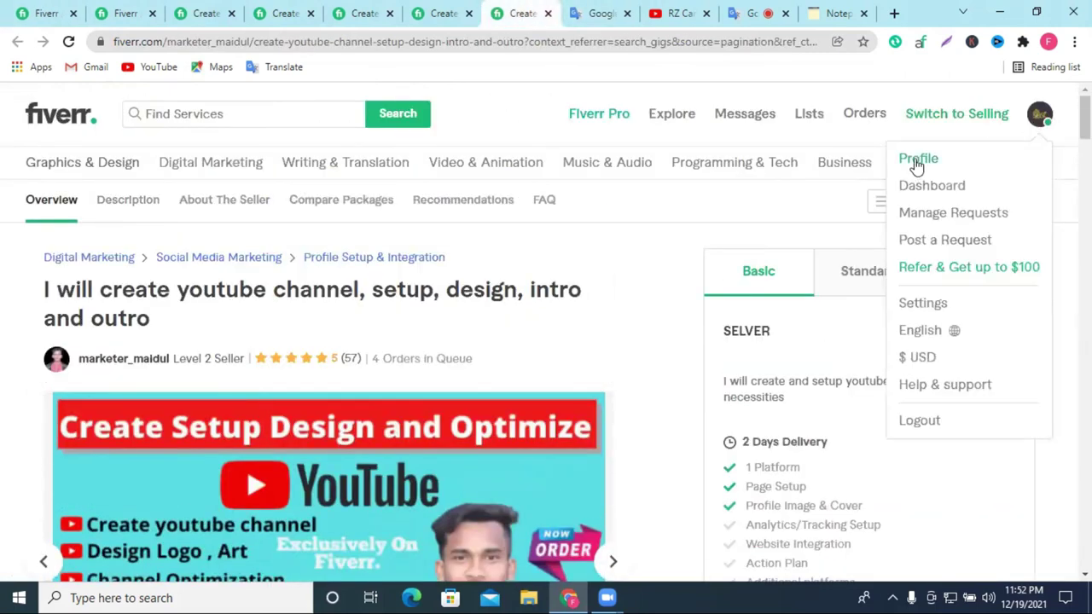
right_click(933, 169)
left_click(936, 172)
left_click(551, 13)
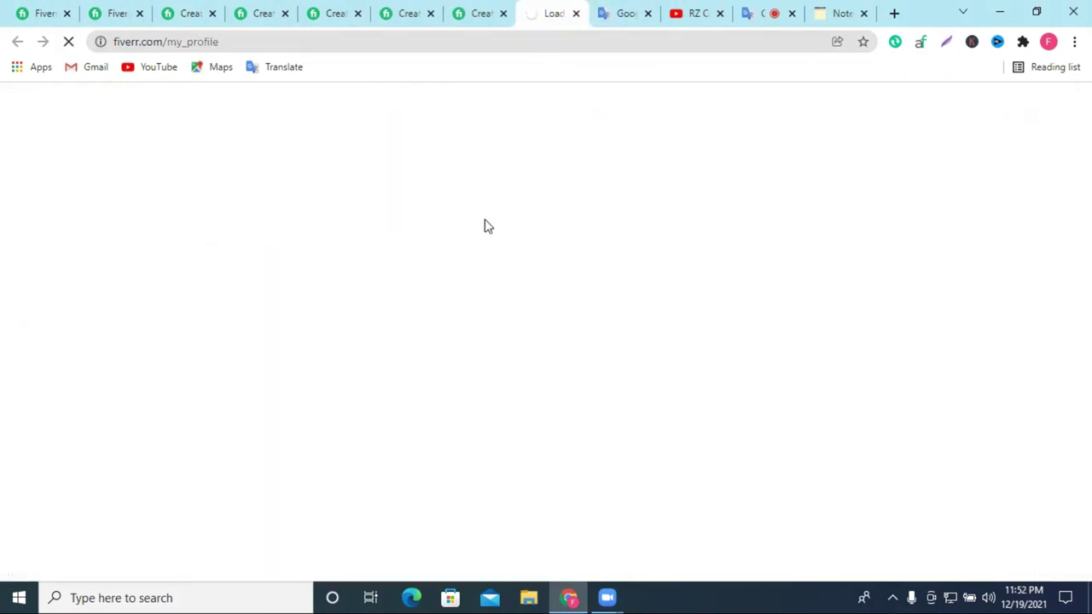
Open the message inbox and display the conversation about the 250 social media SEO profile backlinks gig.
scroll(256, 115, "down", 2)
scroll(227, 116, "up", 2)
mouse_move(248, 116)
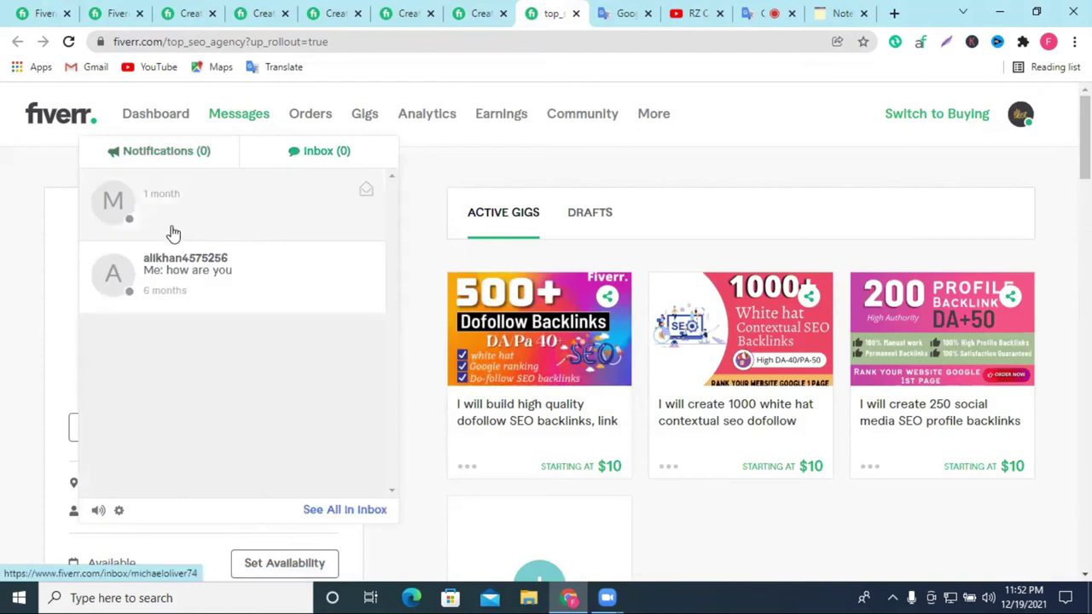
left_click(218, 267)
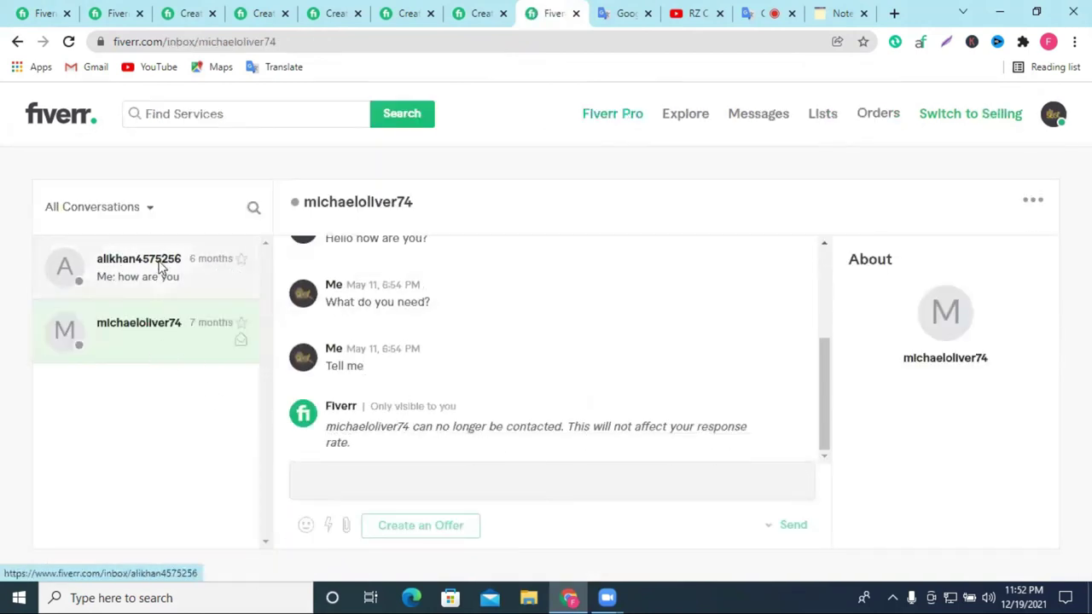
left_click(237, 268)
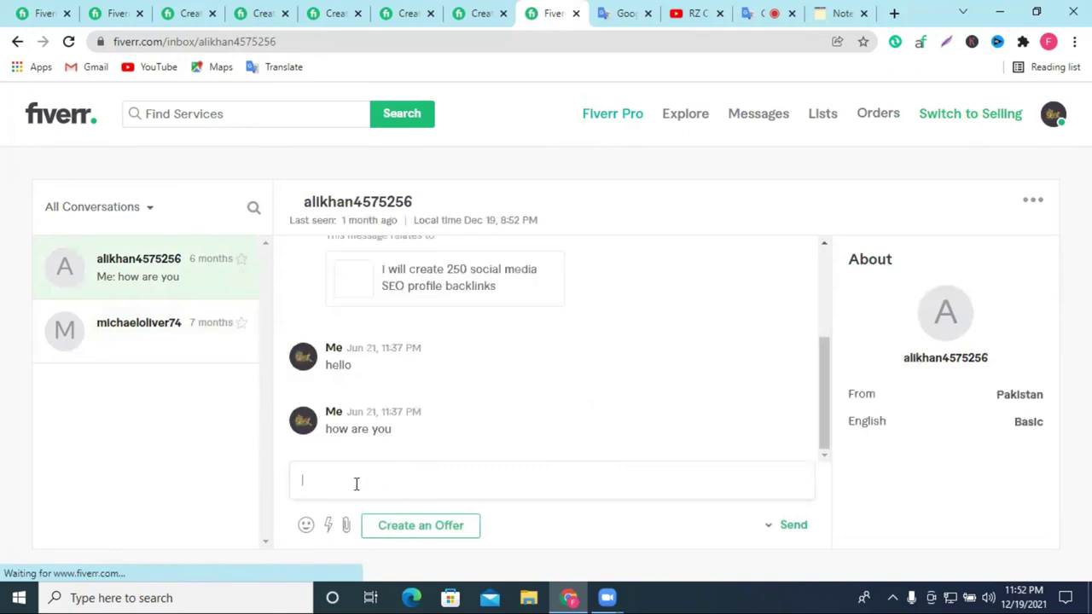
Draft "gmail" as a message in the open conversation and correct its spelling to "Gmail".
type("gmail")
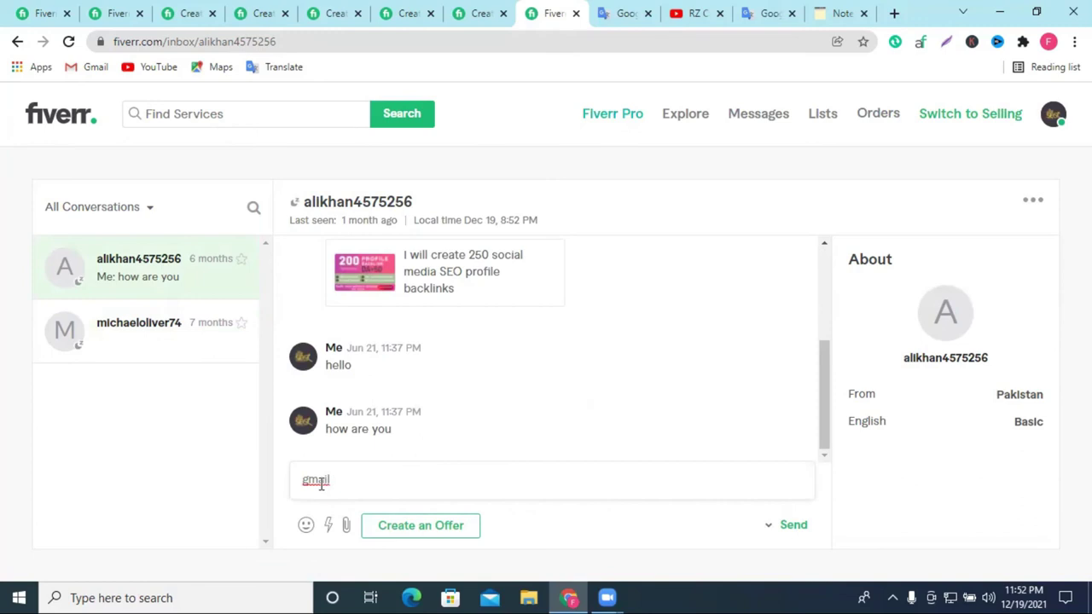
right_click(323, 482)
left_click(386, 254)
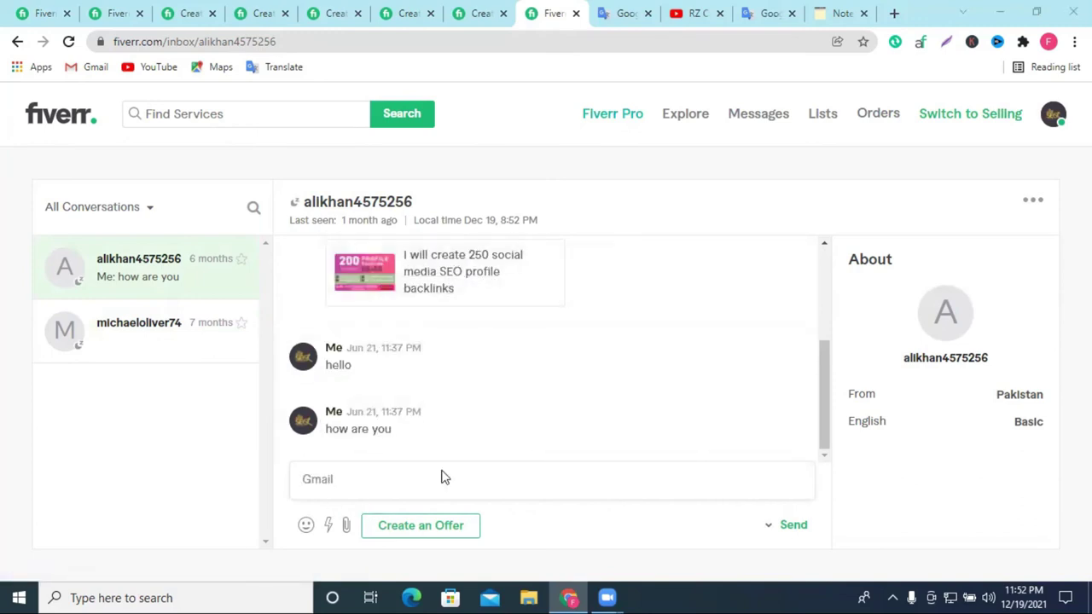
Replace the drafted word with "phone n" and clear the whole message draft without sending it.
double_click(340, 481)
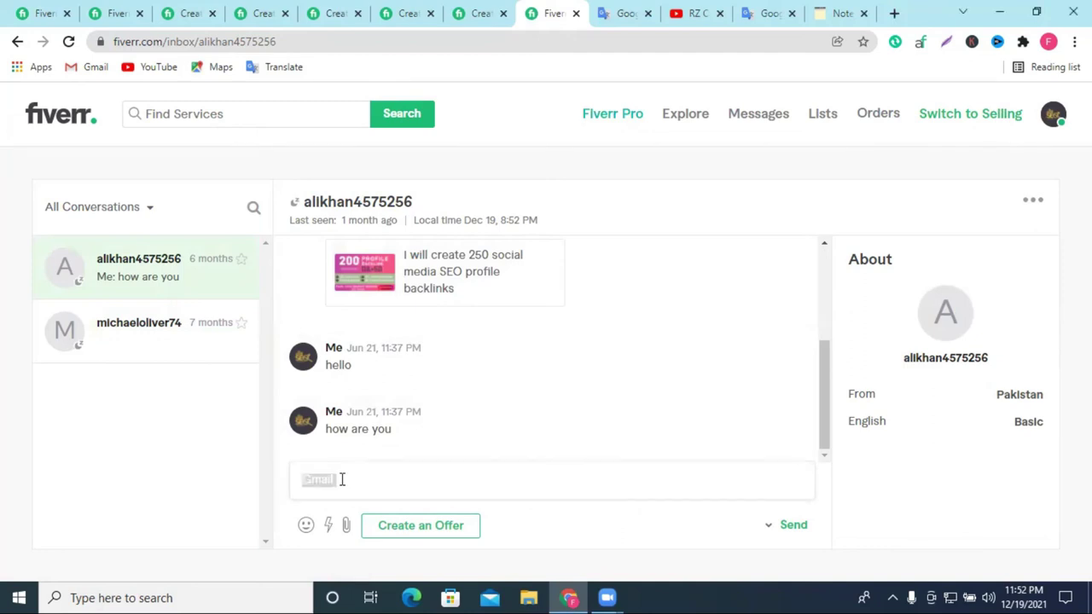
key("BackSpace")
key("BackSpace")
key("BackSpace")
key("BackSpace")
key("BackSpace")
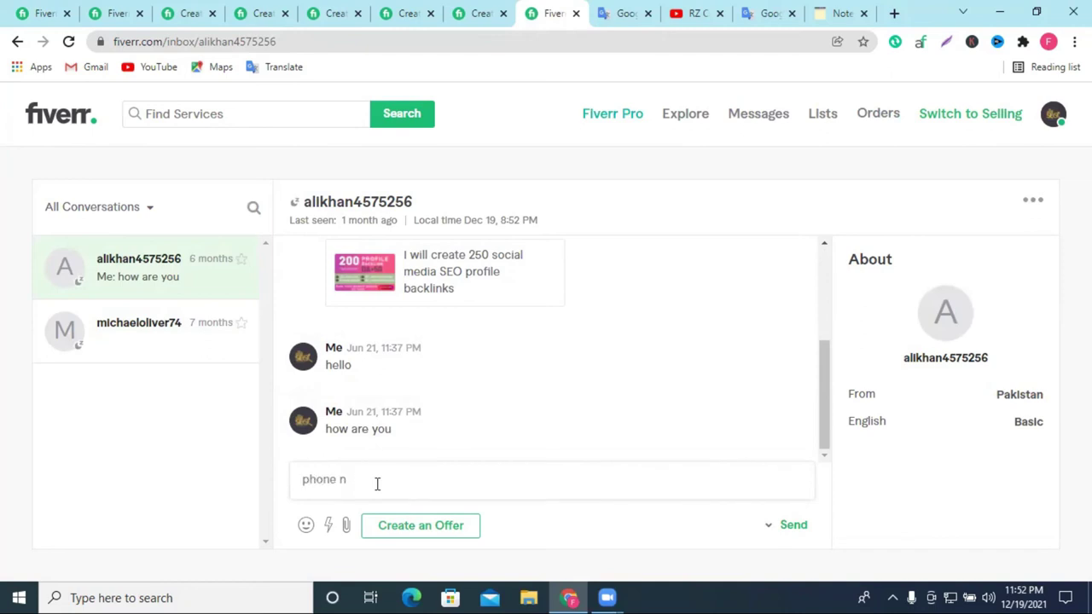
key("BackSpace")
key("BackSpace")
key("BackSpace")
key("ctrl+a")
key("BackSpace")
Return to the gig's requirements page and save the gig to continue to the following stage.
left_click(13, 7)
scroll(443, 302, "down", 3)
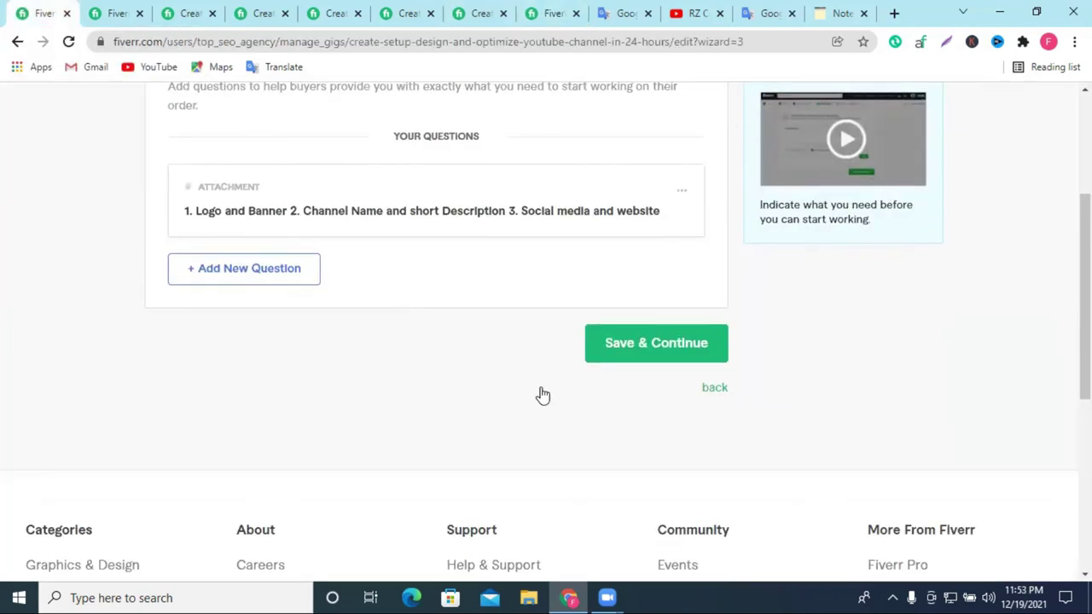
scroll(498, 269, "up", 1)
left_click(651, 427)
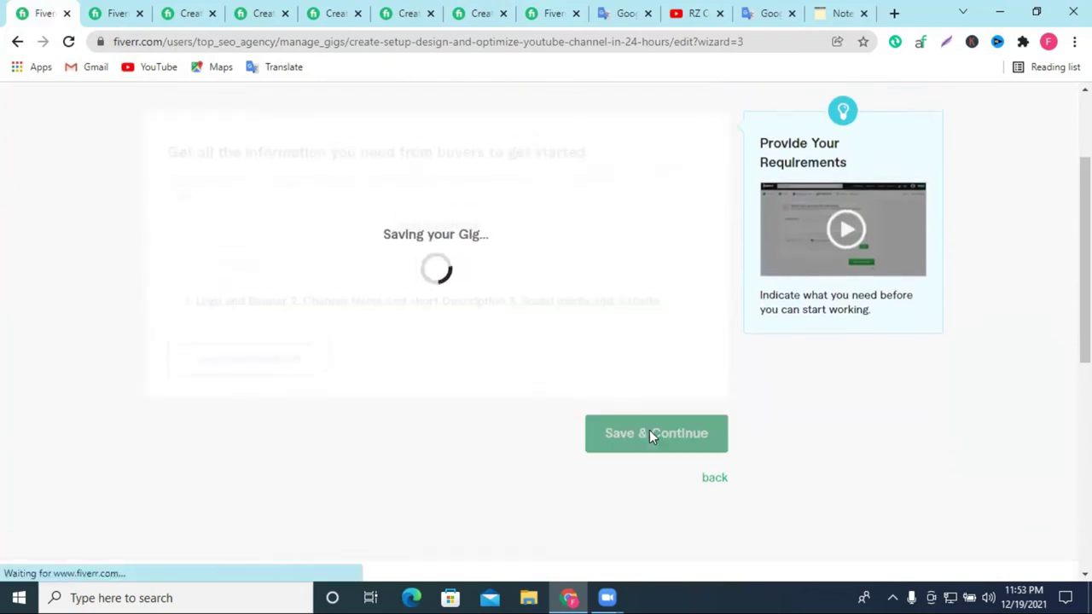